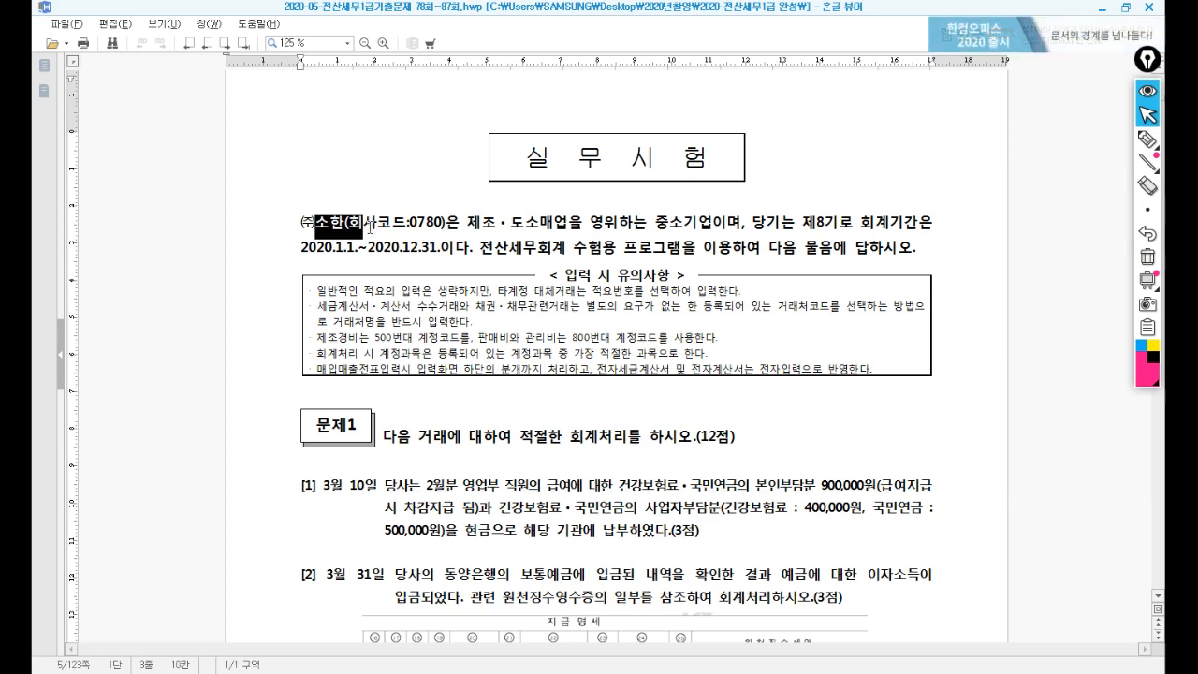
Glance at KcLep, then scroll the exam paper to page 5 showing questions [1]–[3].
key("alt+Tab")
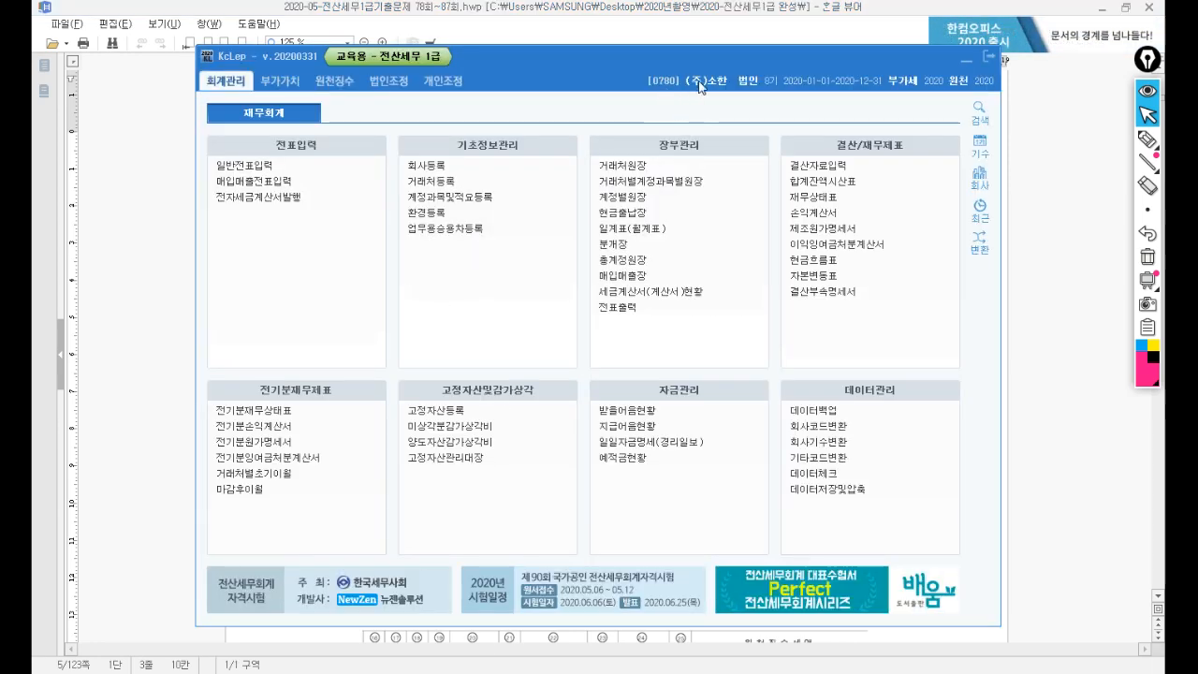
key("alt+Tab")
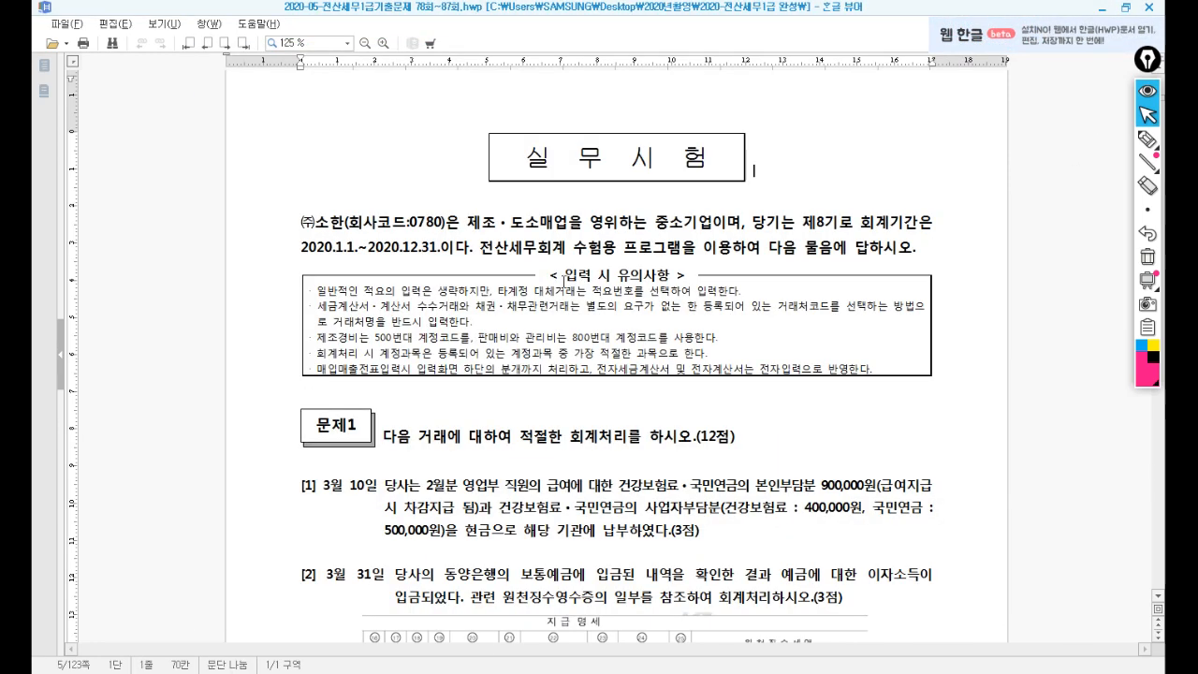
scroll(501, 412, "down", 6)
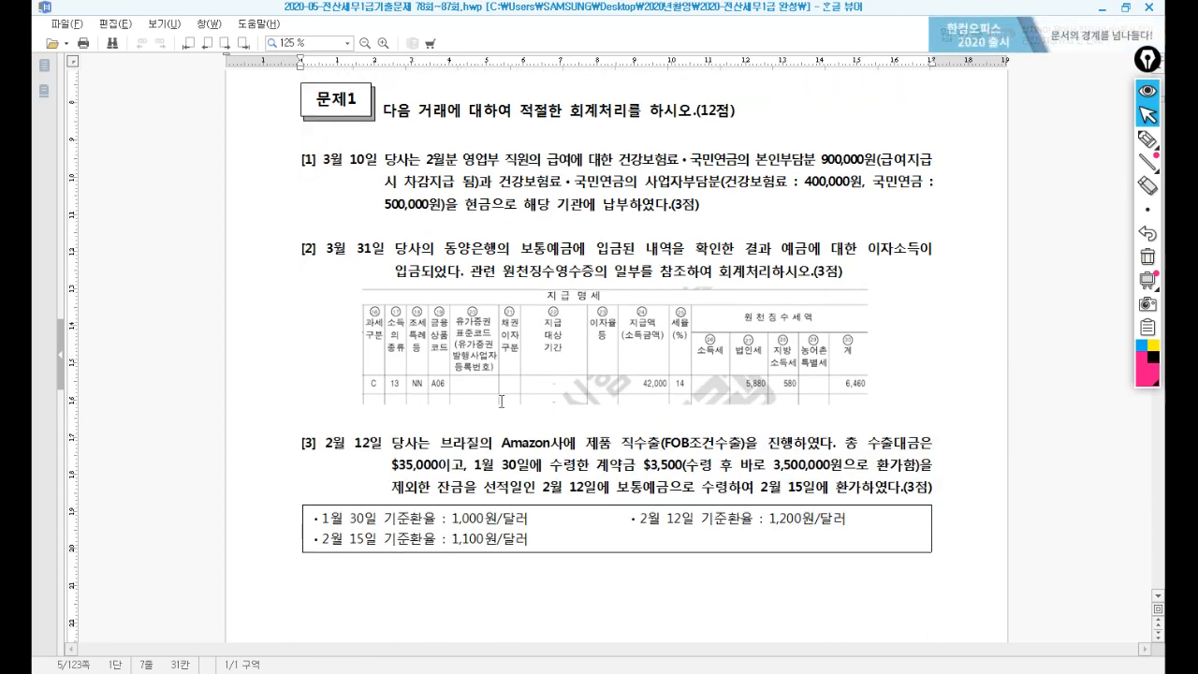
scroll(502, 401, "down", 1)
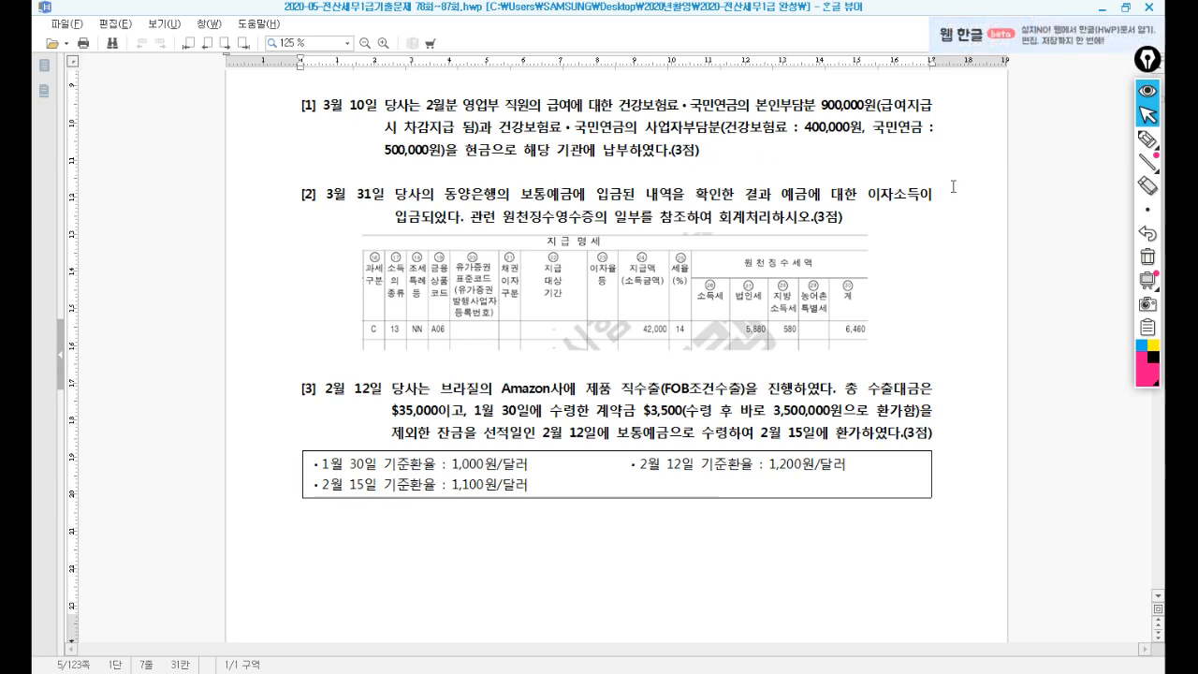
mouse_move(1142, 164)
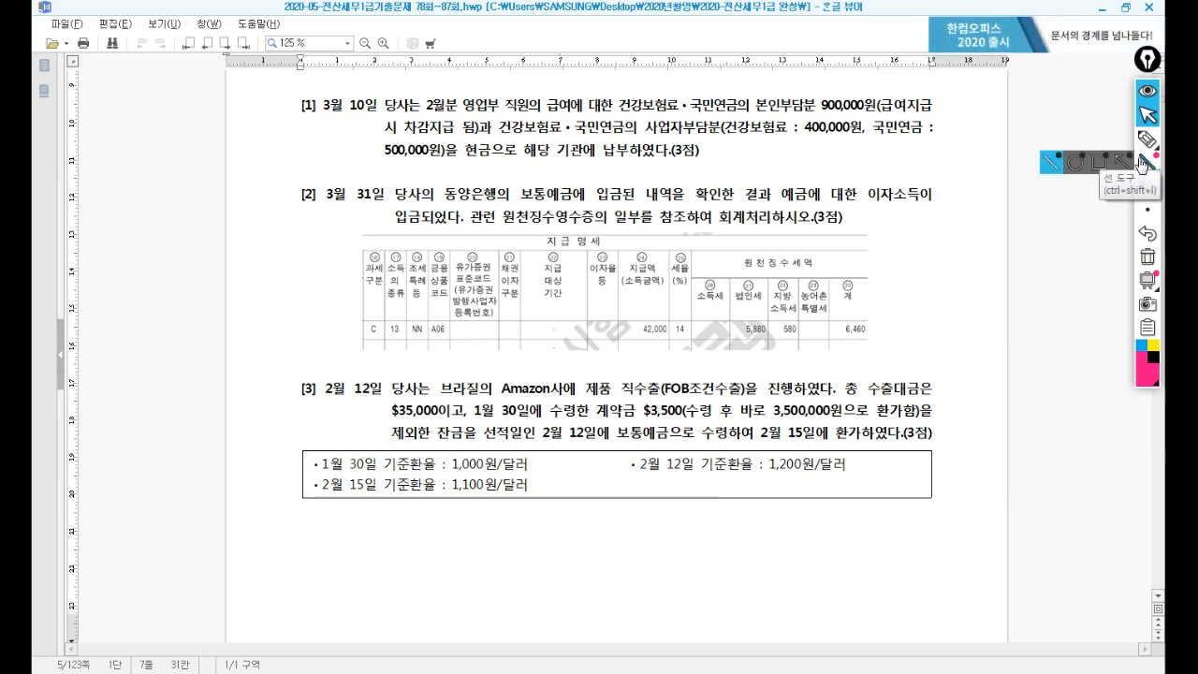
Open 일반전표입력 in KcLep for day 10, with the window placed beneath question [1].
left_click(438, 672)
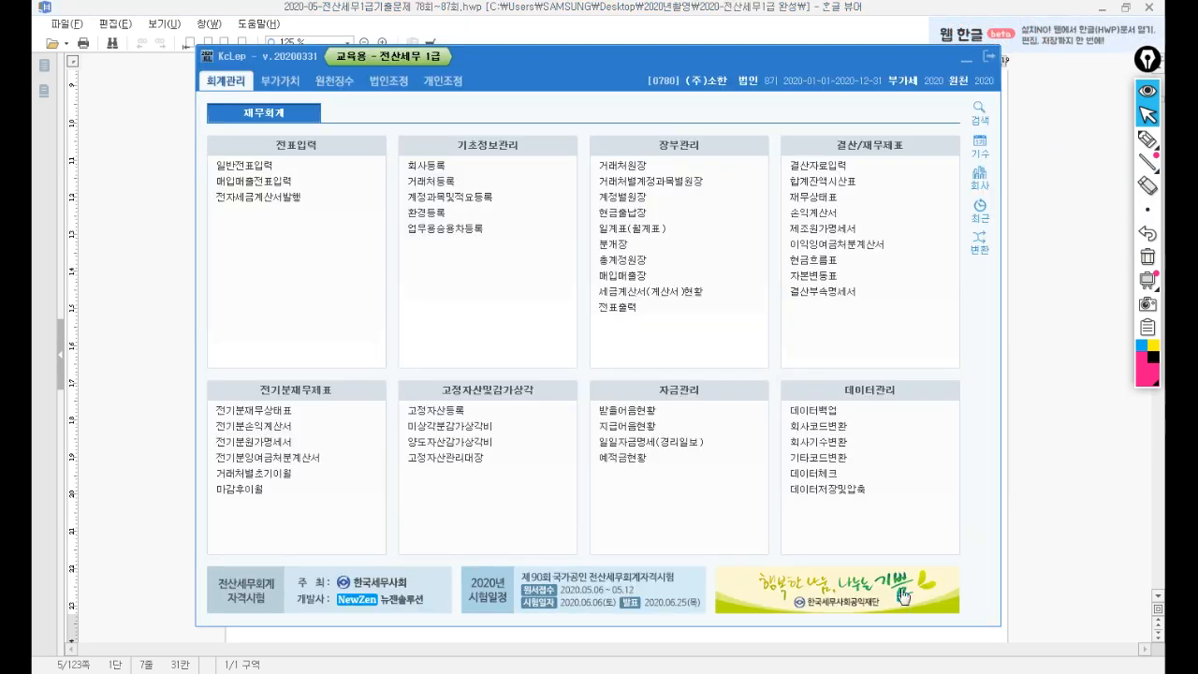
left_click_drag(673, 68, 750, 202)
left_click(323, 300)
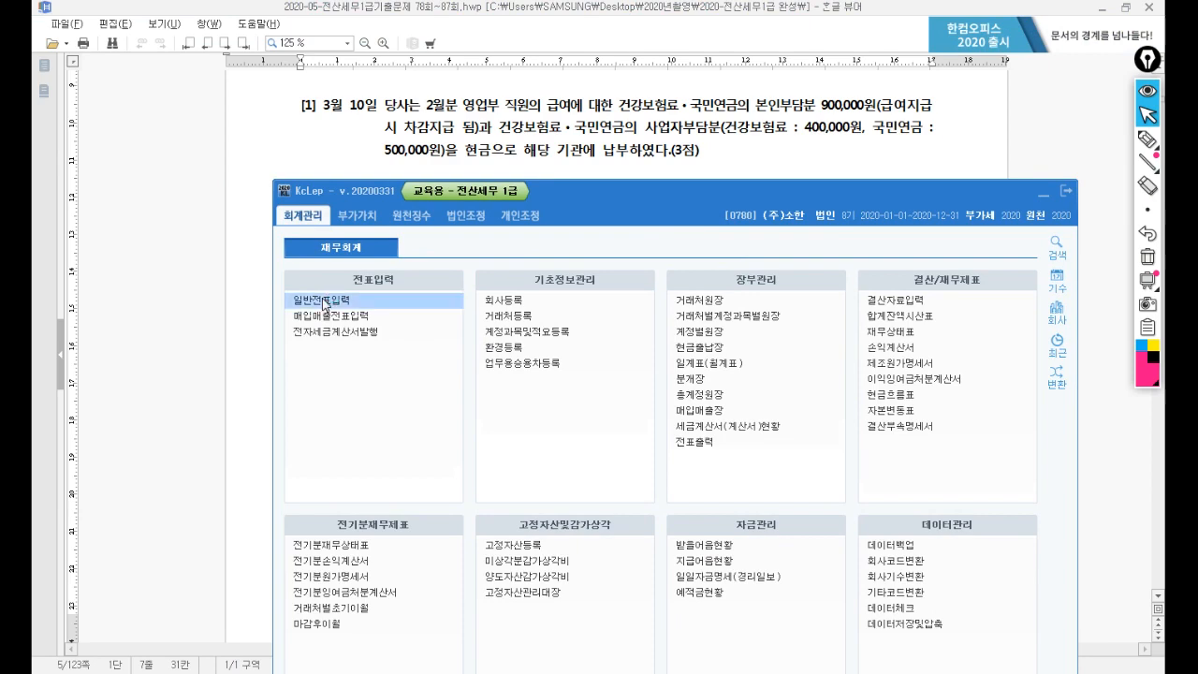
type("1")
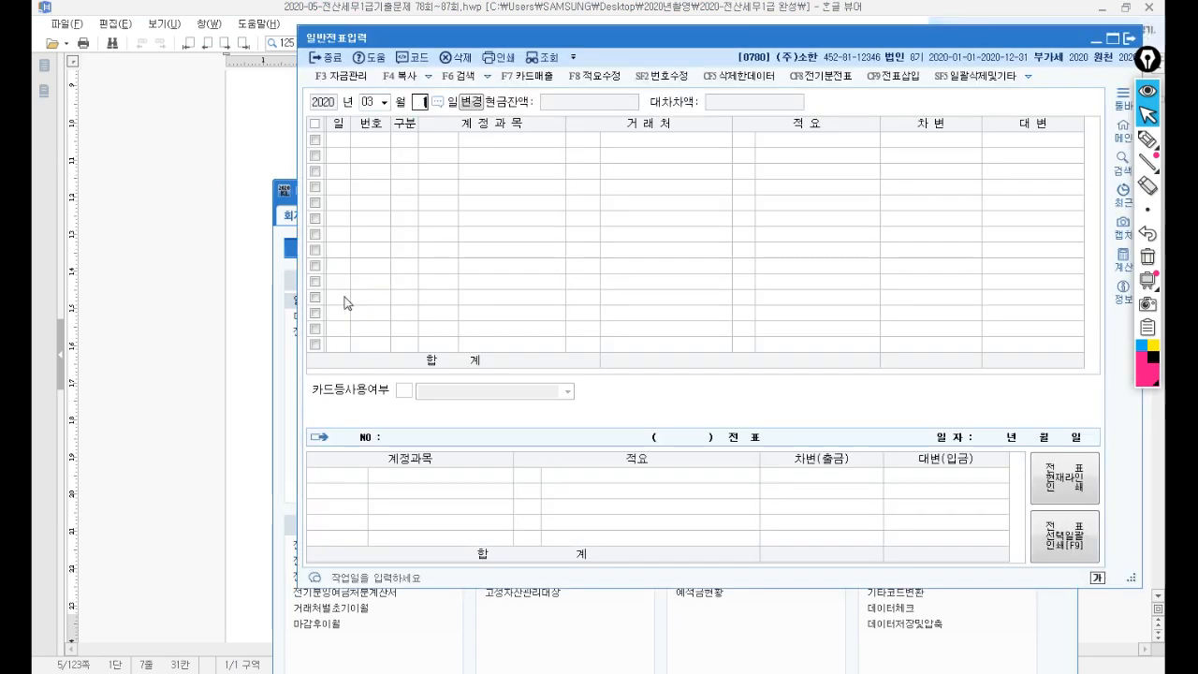
type("0")
key("Return")
left_click_drag(601, 39, 573, 193)
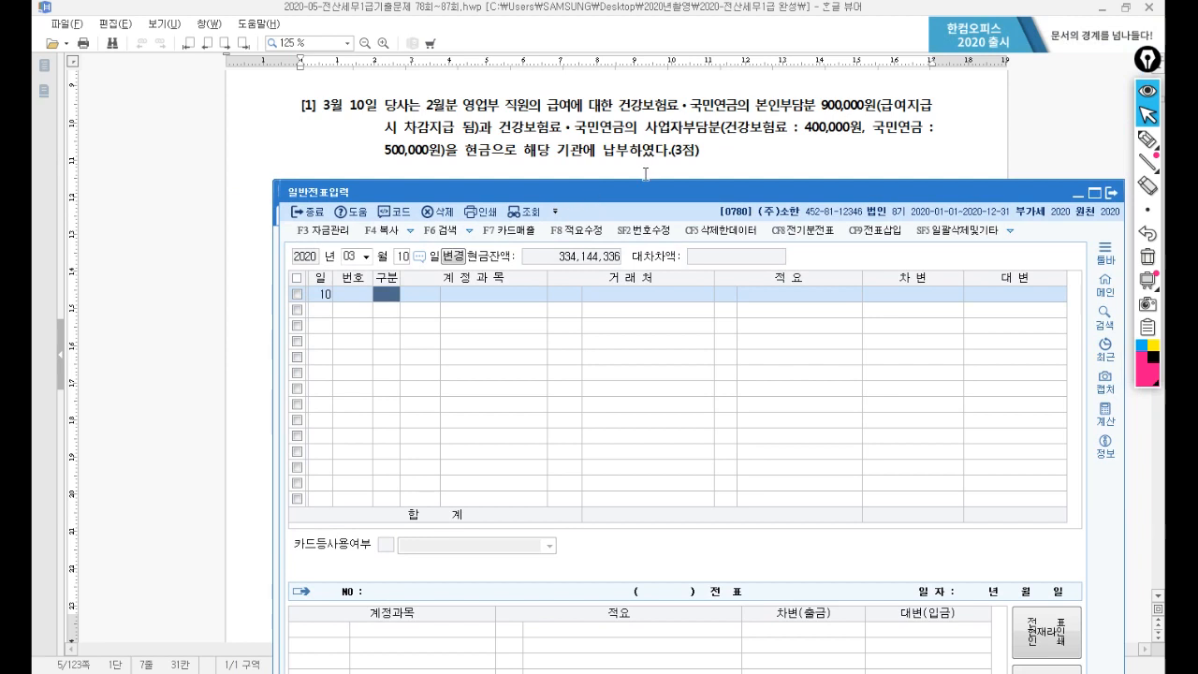
With the pen, circle 900,000, 사업자 and 본인 in question [1] and begin a margin note.
left_click(1147, 139)
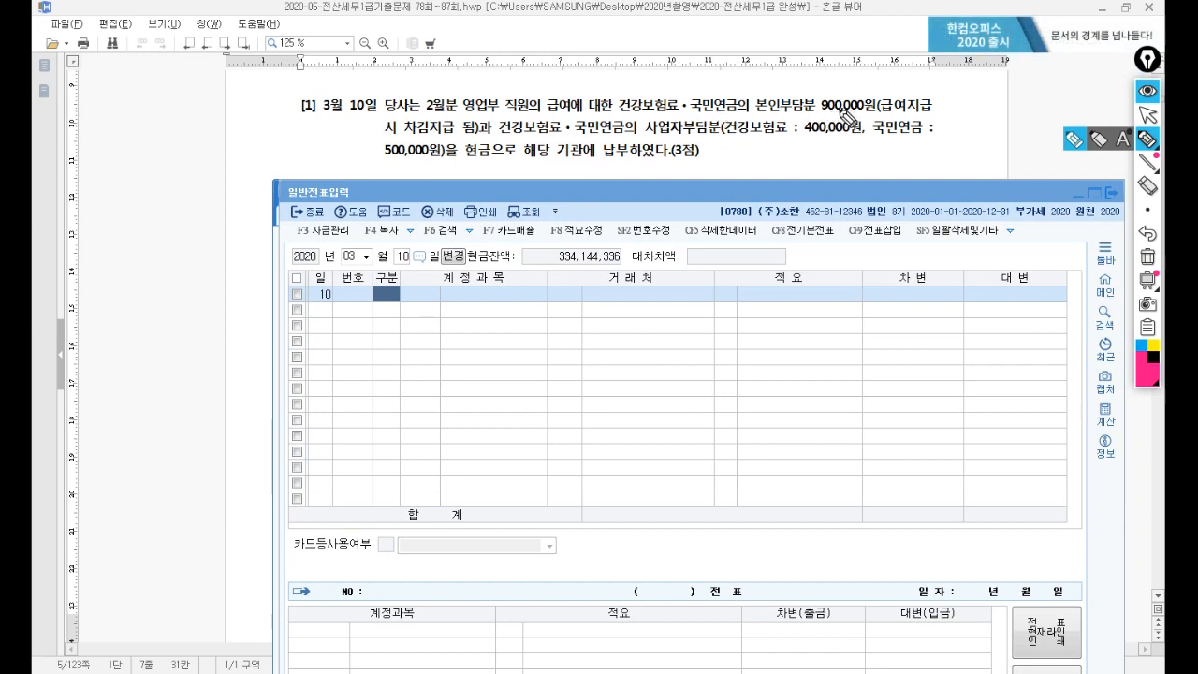
left_click_drag(840, 111, 822, 97)
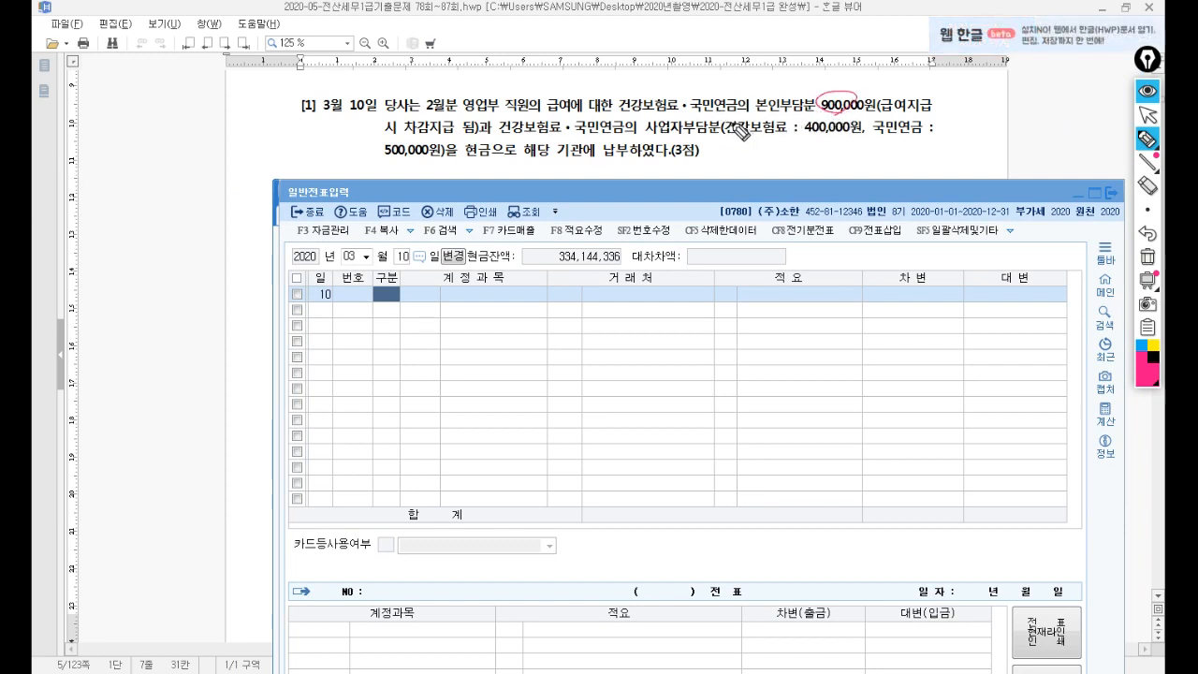
left_click_drag(672, 137, 669, 134)
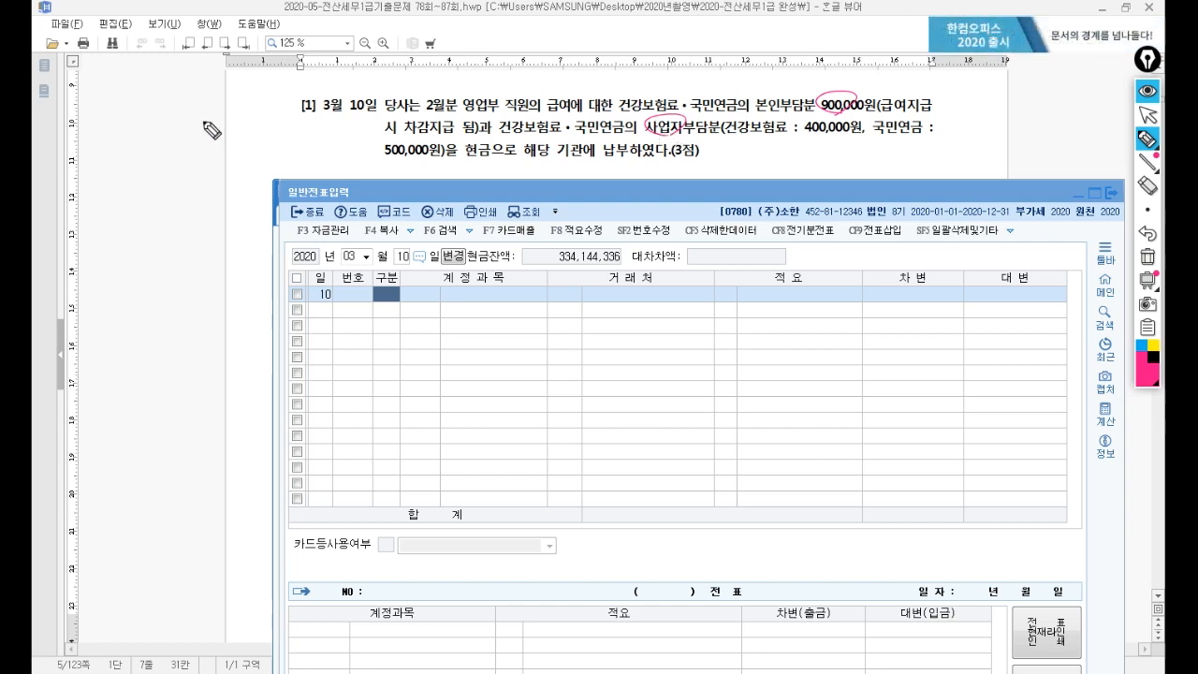
left_click_drag(200, 121, 206, 121)
left_click_drag(198, 126, 274, 139)
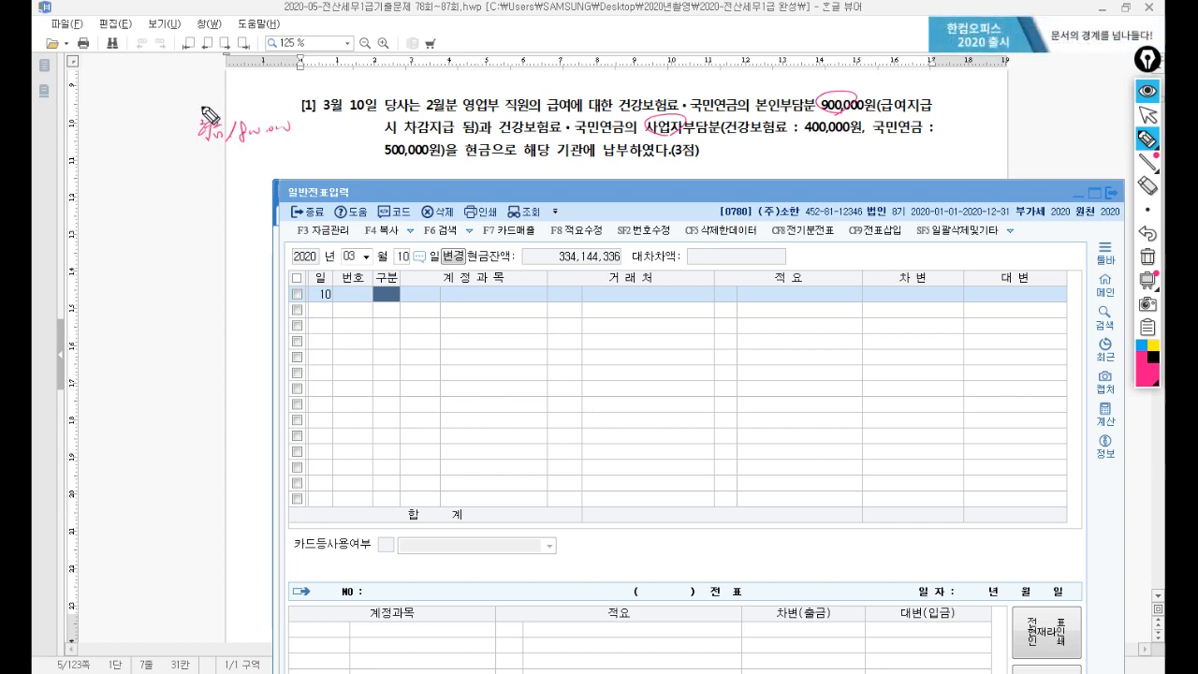
left_click_drag(200, 108, 186, 167)
left_click_drag(791, 103, 776, 111)
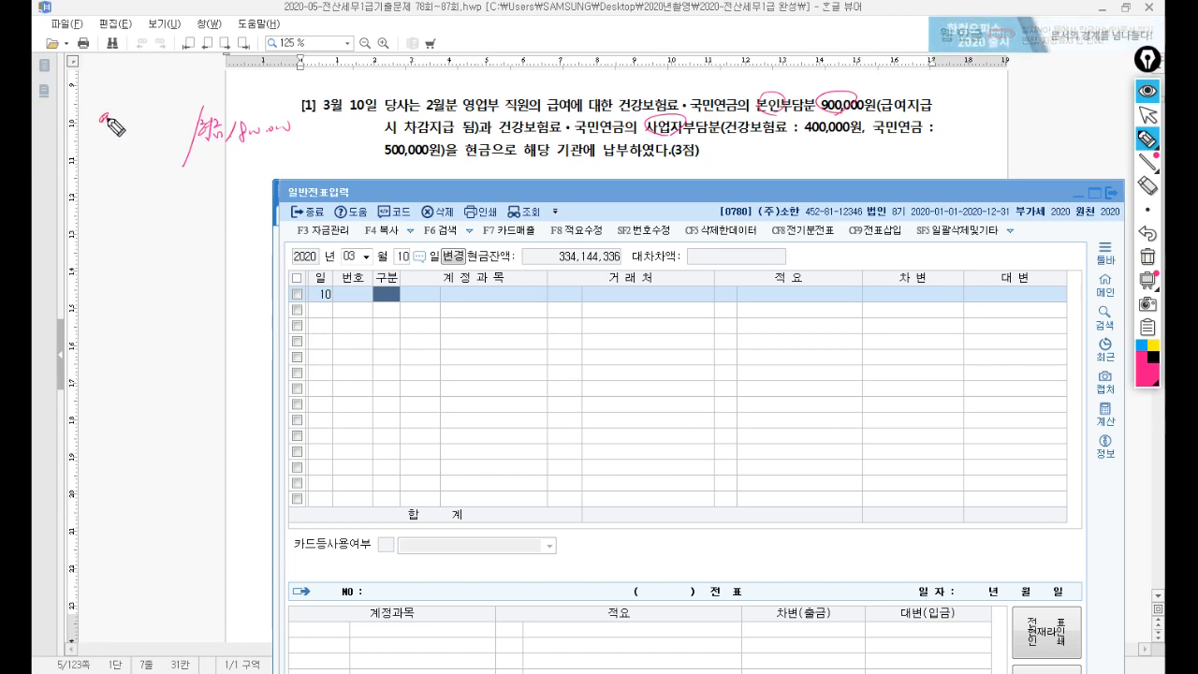
Finish the margin notes 예수금 900,000, 복후 400,000, 세과 500,000 and circle 영업.
mouse_move(105, 120)
left_mouse_down()
mouse_move(116, 112)
mouse_move(138, 131)
mouse_move(160, 117)
left_mouse_up()
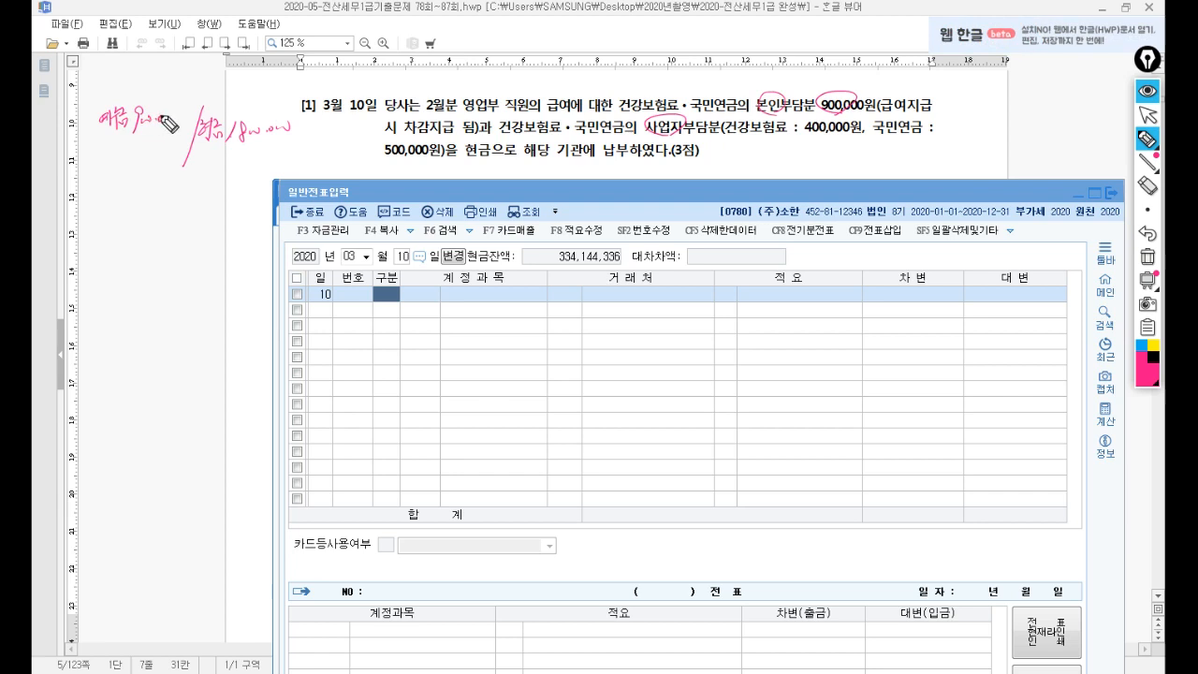
left_click_drag(658, 120, 679, 131)
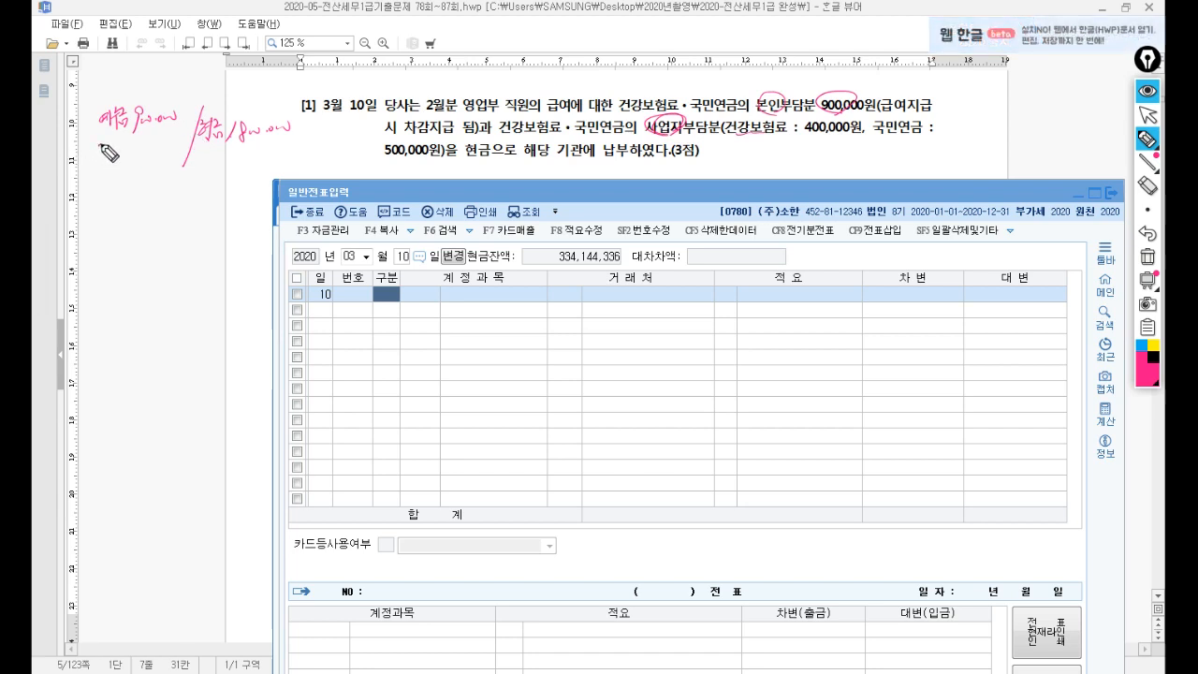
left_click_drag(114, 146, 122, 153)
left_click_drag(117, 153, 183, 155)
left_click_drag(479, 89, 488, 113)
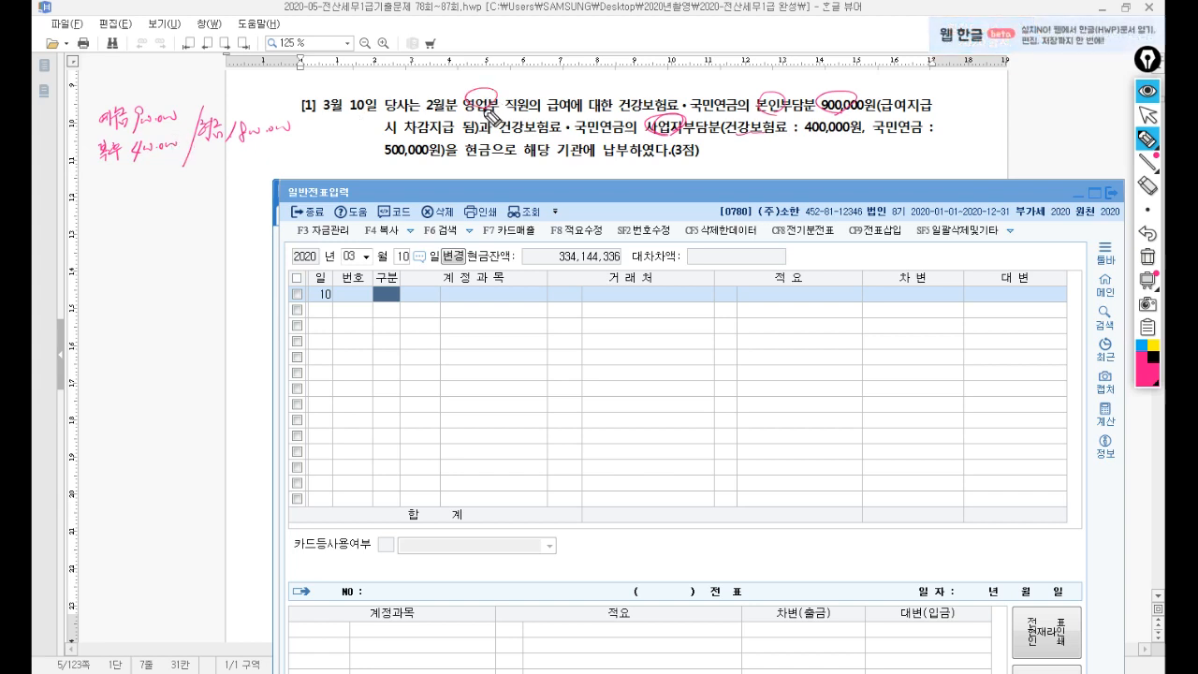
mouse_move(97, 174)
left_mouse_down()
mouse_move(112, 184)
mouse_move(116, 171)
mouse_move(180, 170)
left_mouse_up()
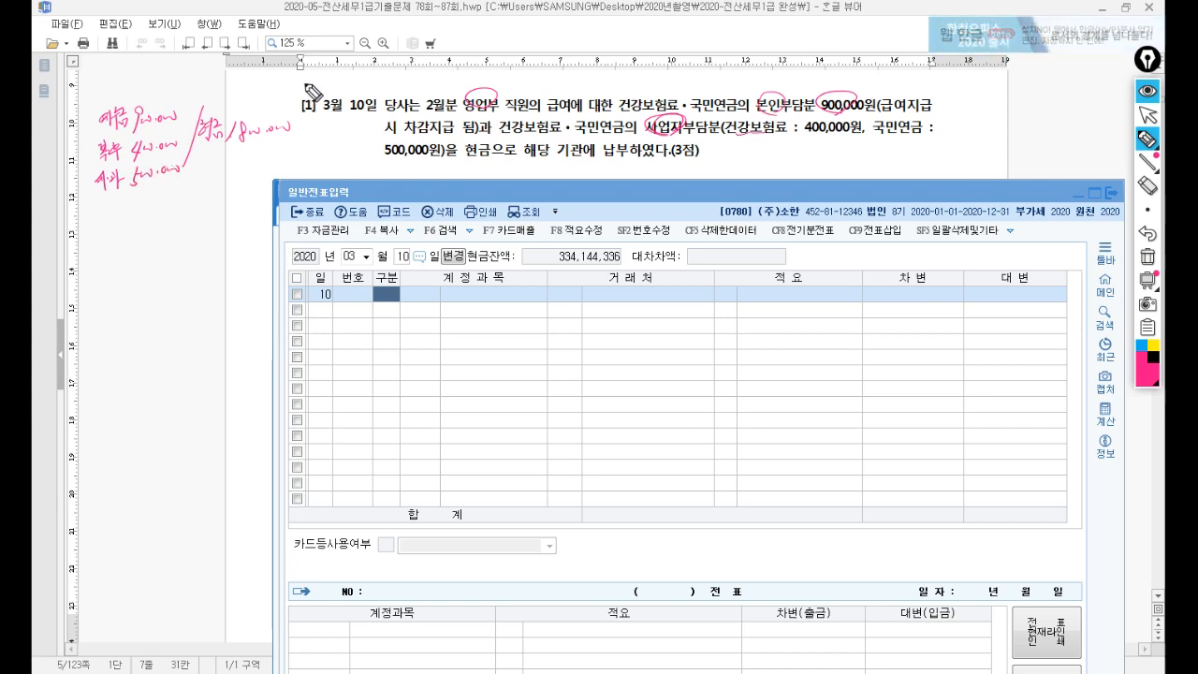
left_click(1148, 120)
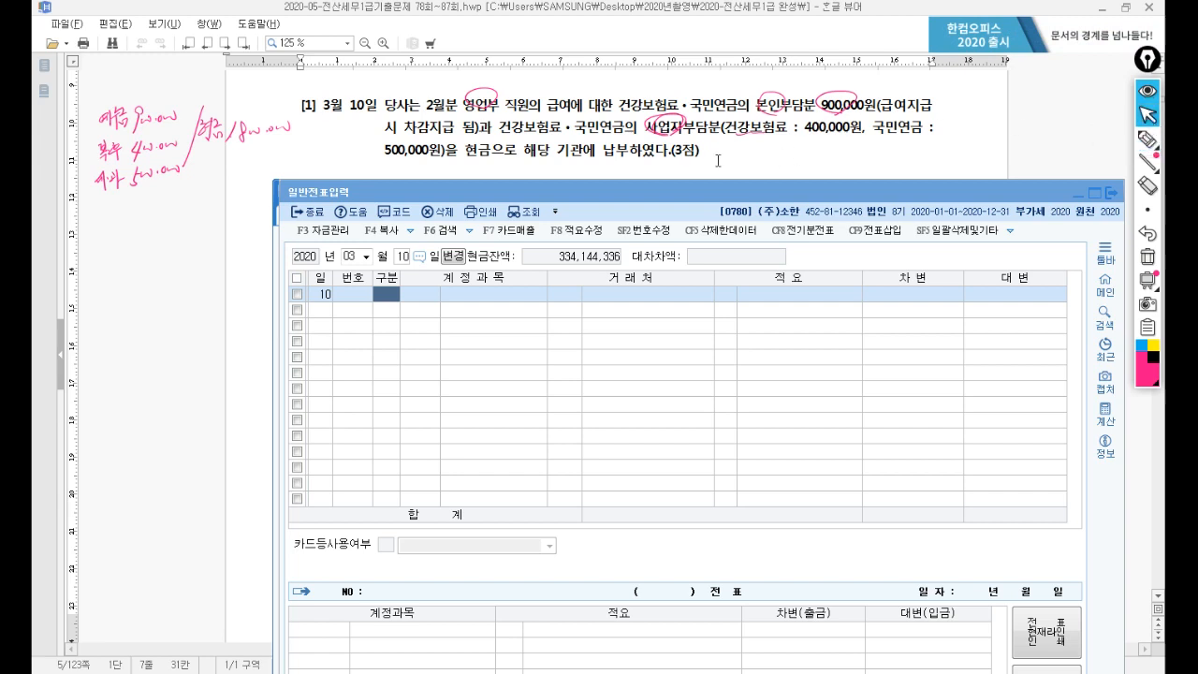
Enter the first debit line: 0254 예수금 900,000.
left_click(386, 297)
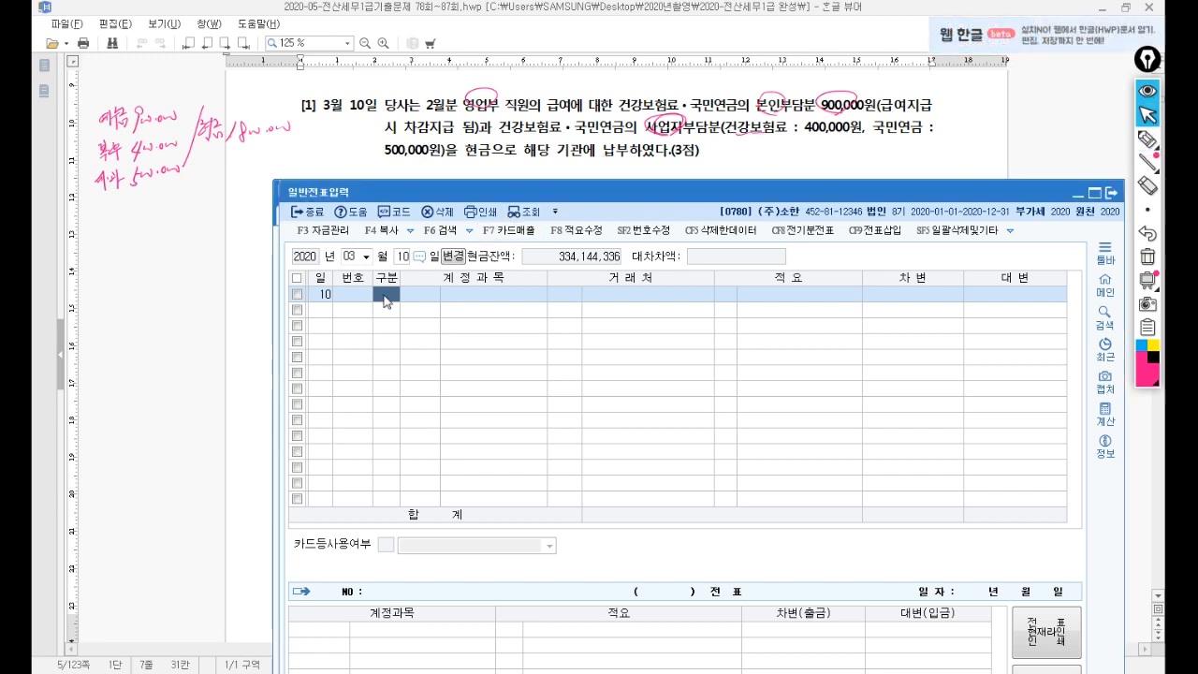
type("3")
key("Return")
type("254")
key("Return")
key("Return")
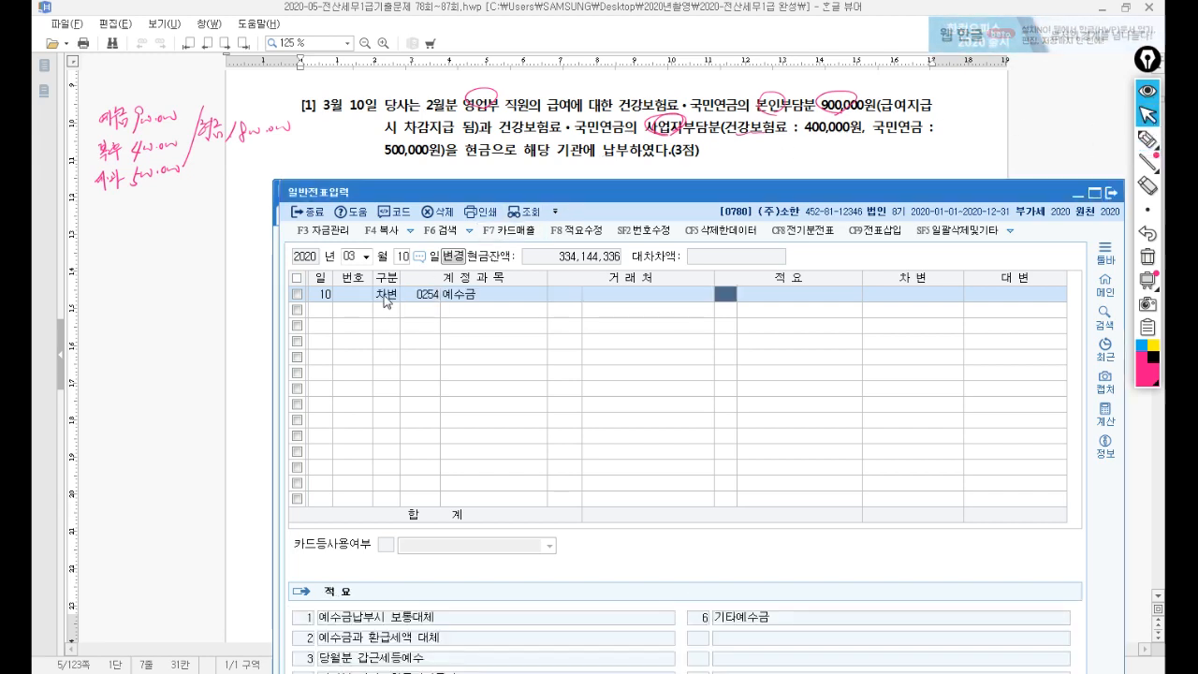
key("Return")
type("900,000")
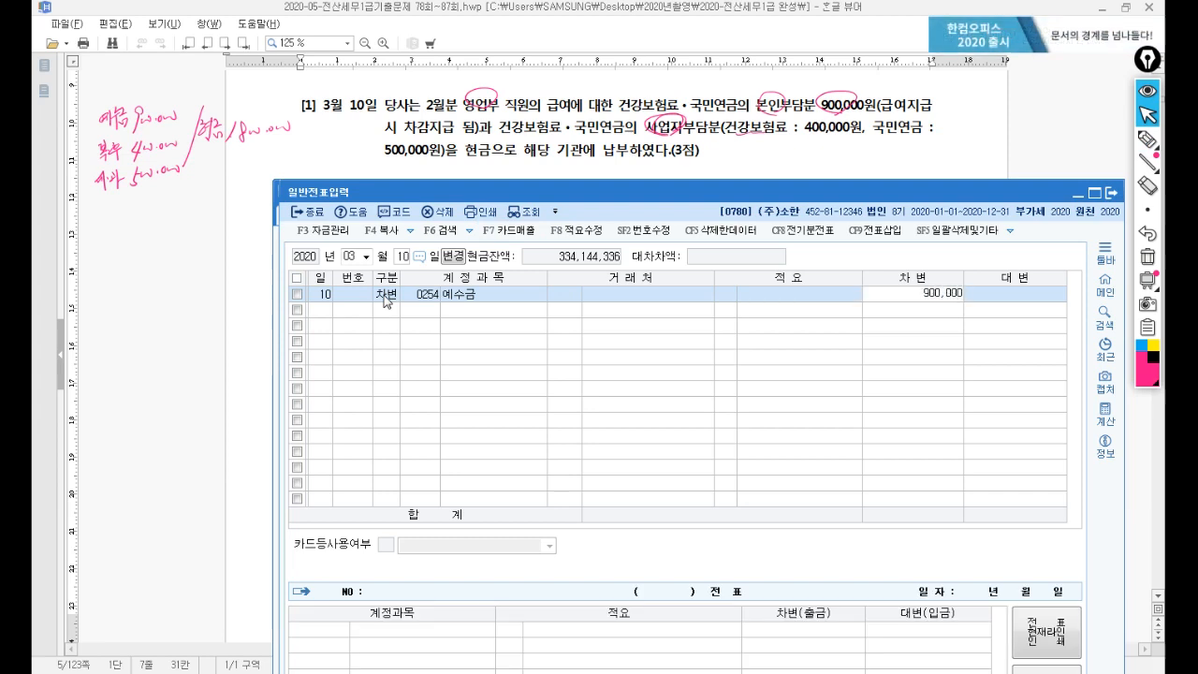
key("Return")
Add a debit line for 0811 복리후생비 400,000.
type("3")
key("Return")
type("811")
key("Return")
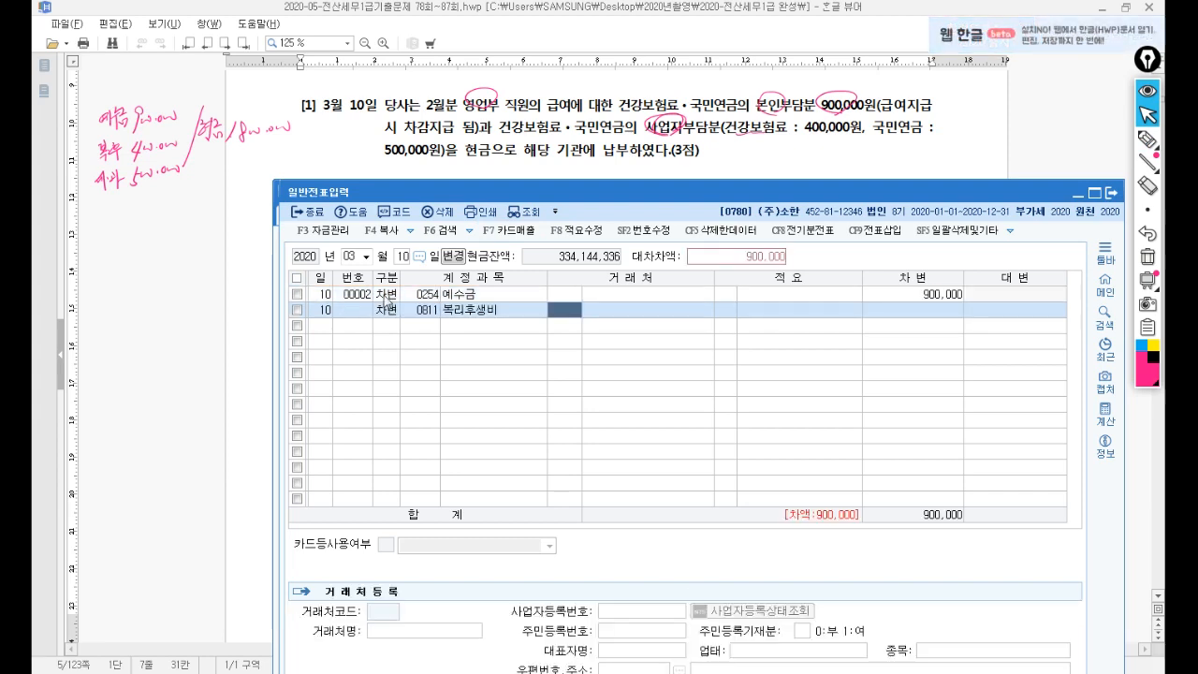
key("Return")
key("Return")
key("Return")
type("400")
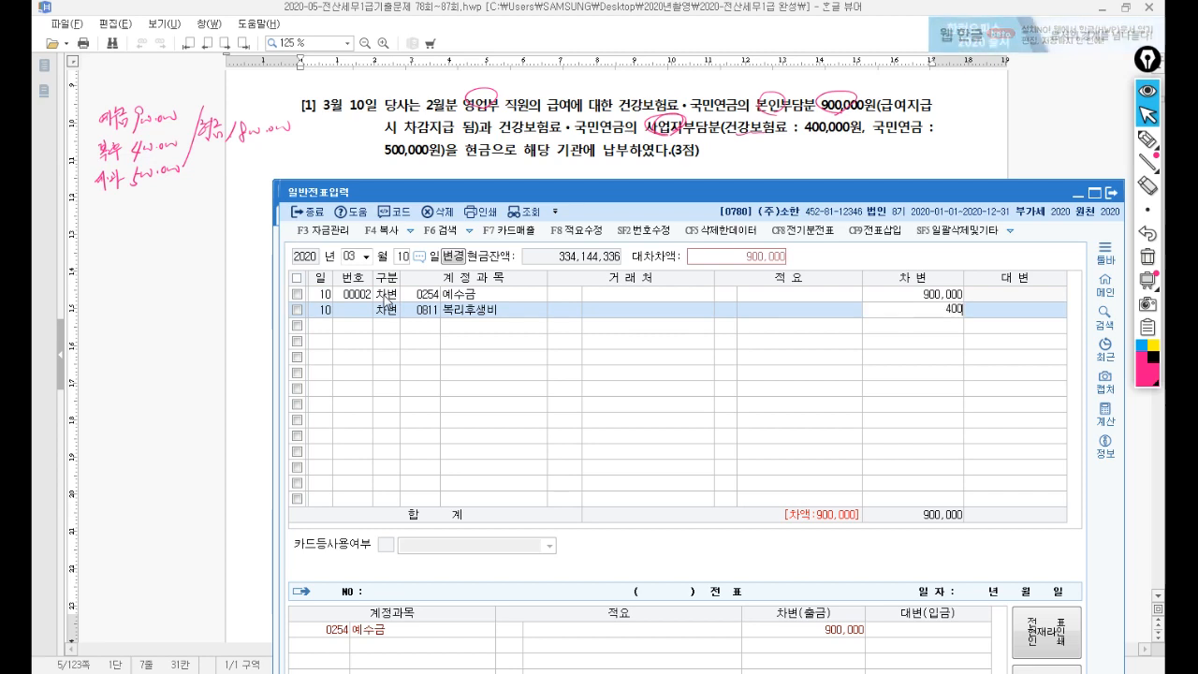
key("plus")
key("Return")
Debit 0817 세금과공과금 500,000 and credit 0101 현금 1,800,000 to balance the voucher.
type("81")
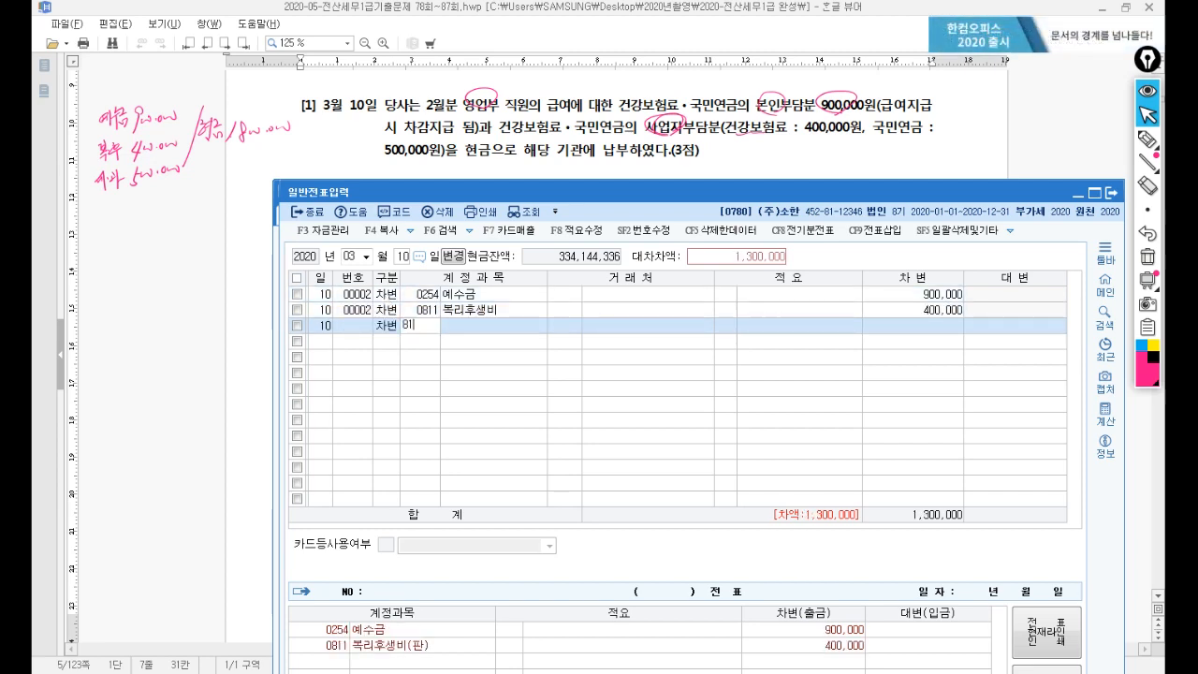
type("7")
key("Return")
key("Return")
key("Return")
key("Return")
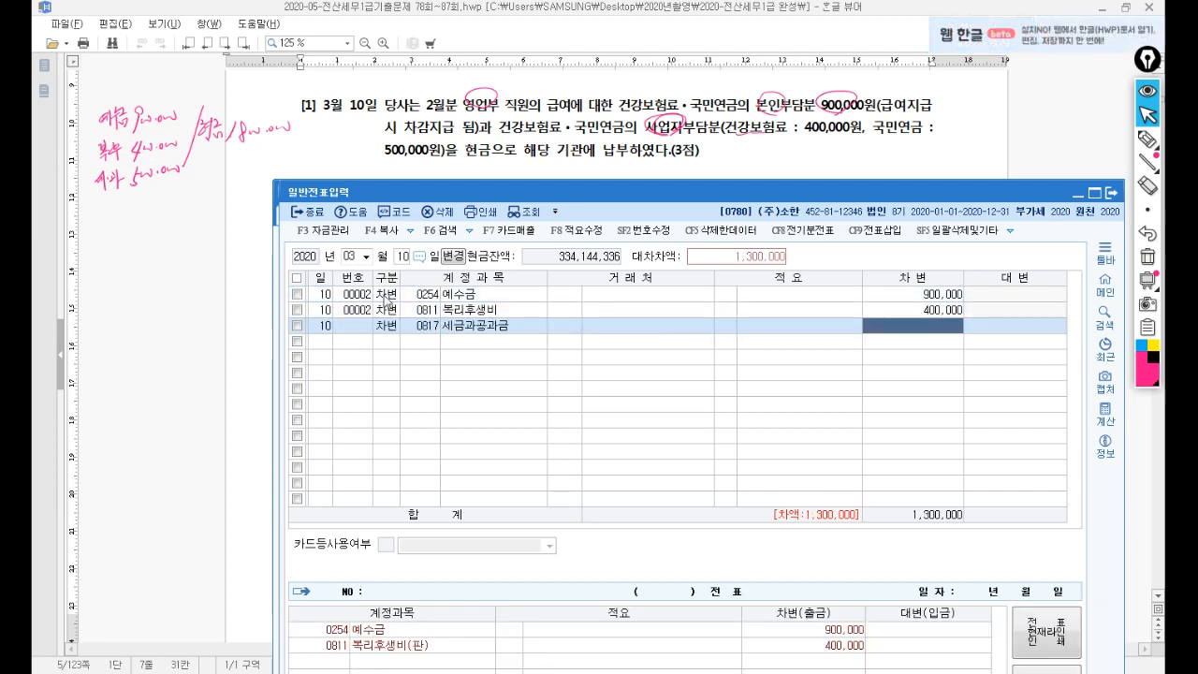
type("500")
key("Return")
type("4")
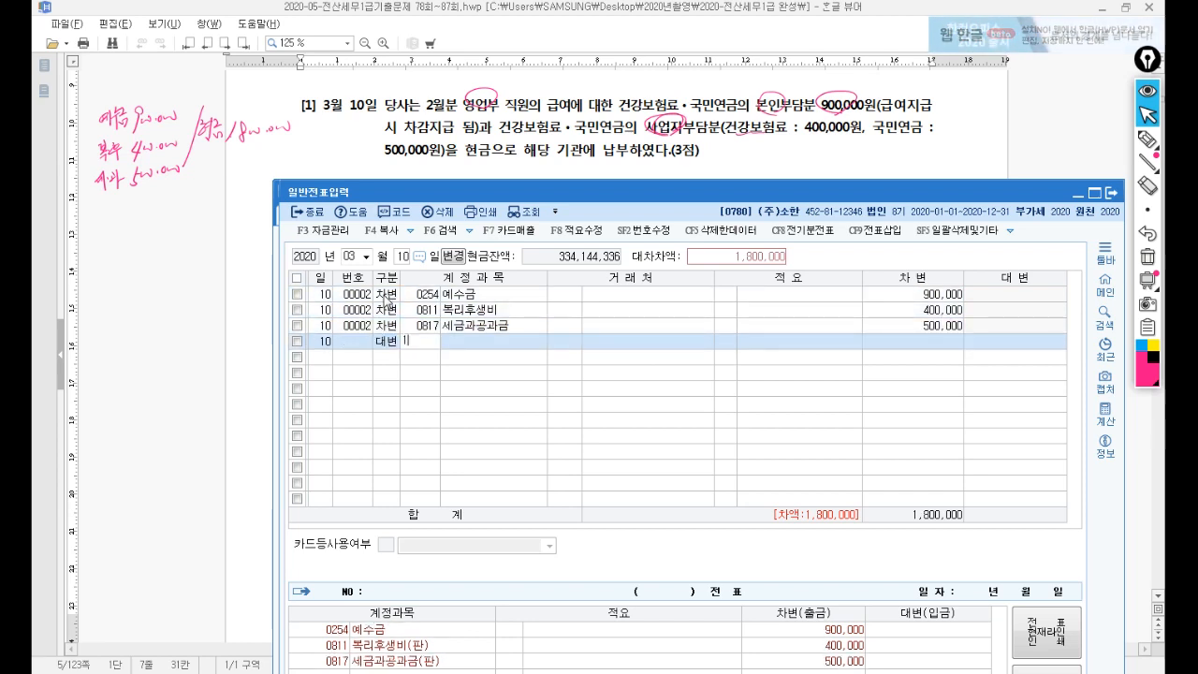
type("101")
key("Return")
key("Return")
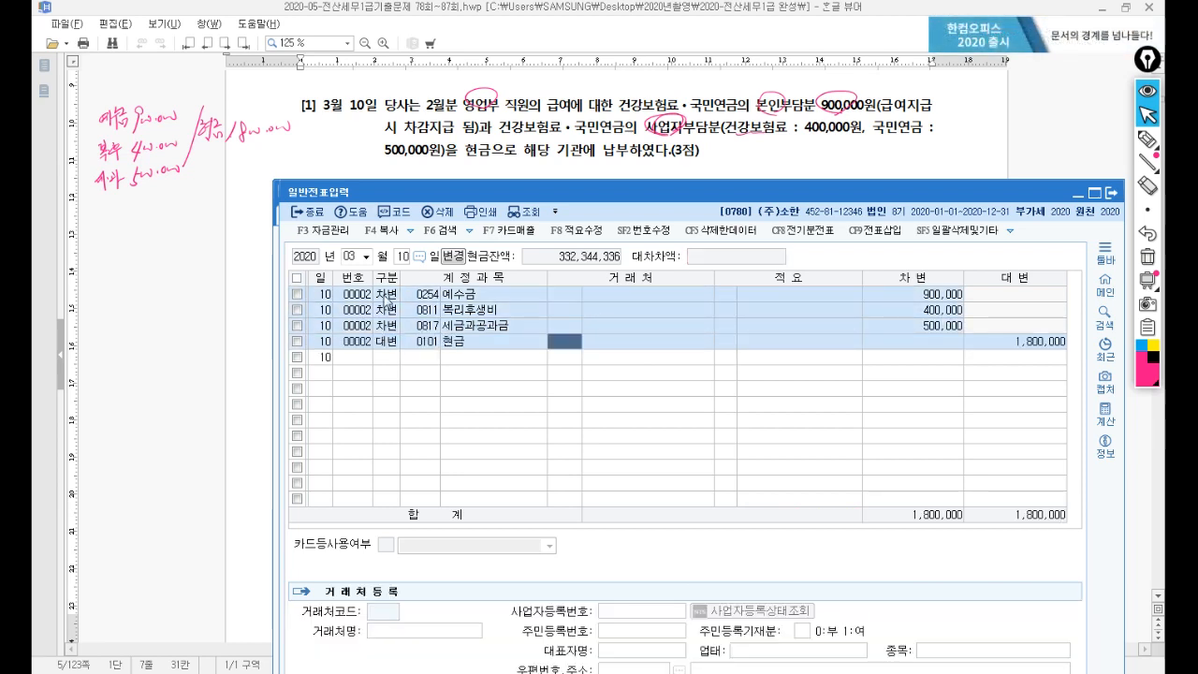
key("Return")
key("Return")
key("Return")
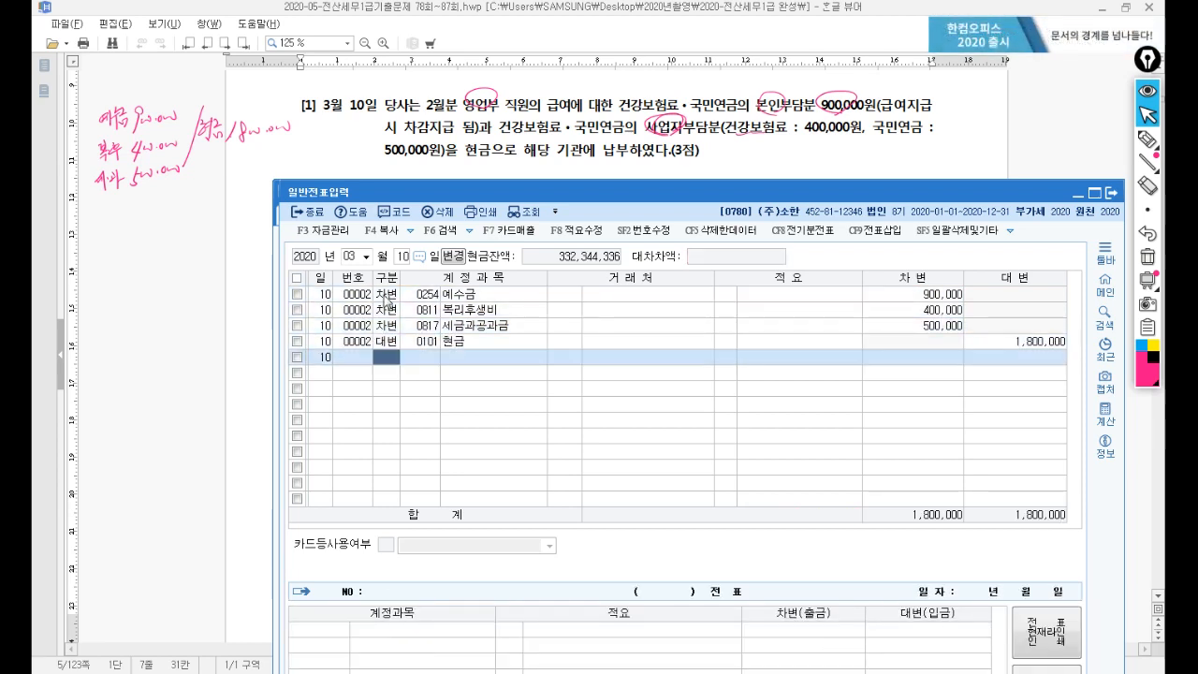
Erase the pen marks, read question [2], and change the journal date to March 31.
left_click(1147, 259)
left_click_drag(718, 199, 713, 256)
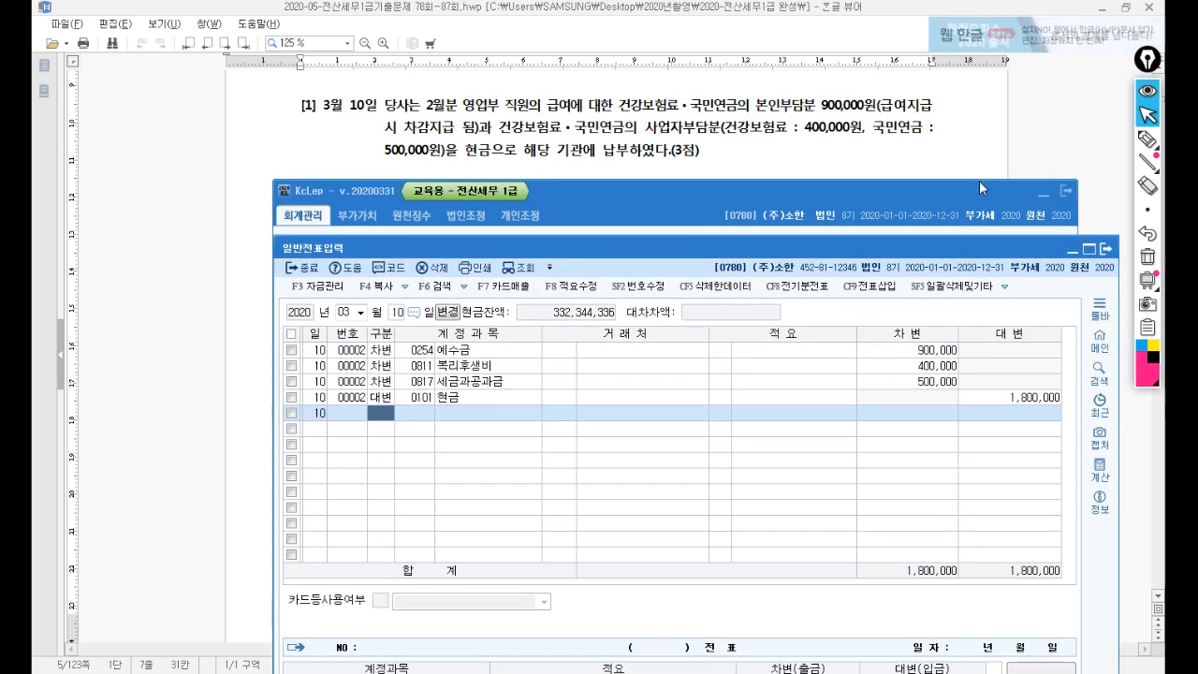
left_click(754, 181)
scroll(755, 180, "down", 3)
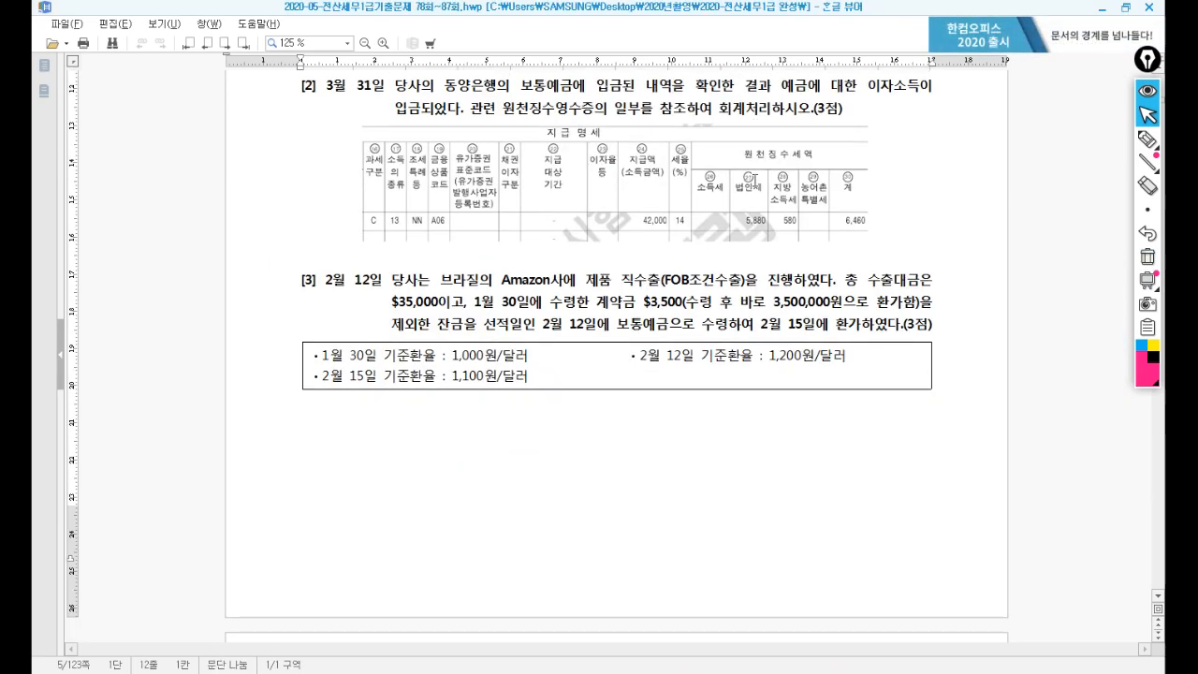
key("alt+Tab")
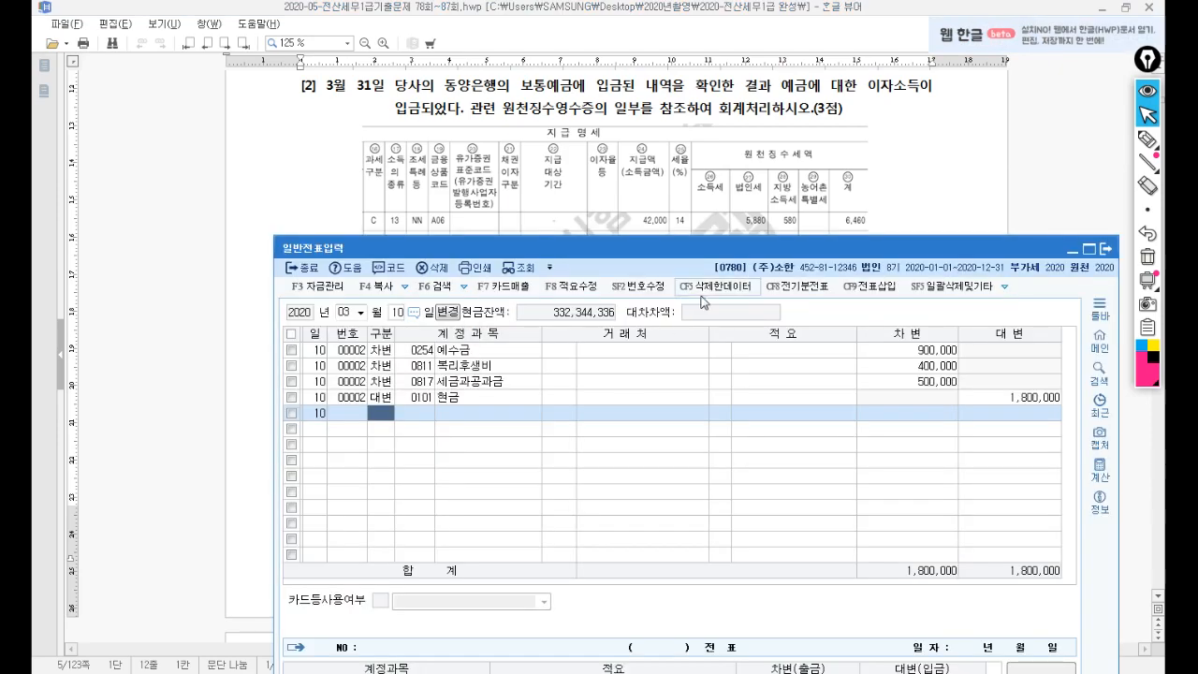
mouse_move(701, 256)
left_mouse_down()
mouse_move(698, 156)
mouse_move(691, 294)
mouse_move(690, 274)
left_mouse_up()
left_click(385, 330)
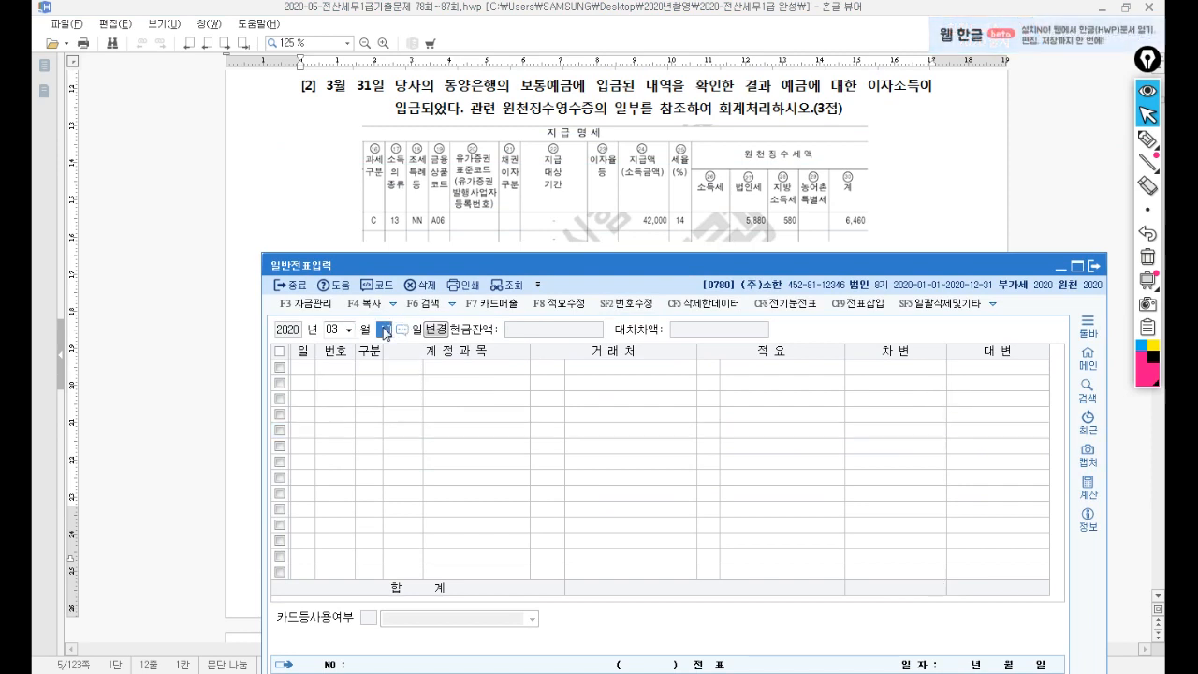
type("31")
key("Return")
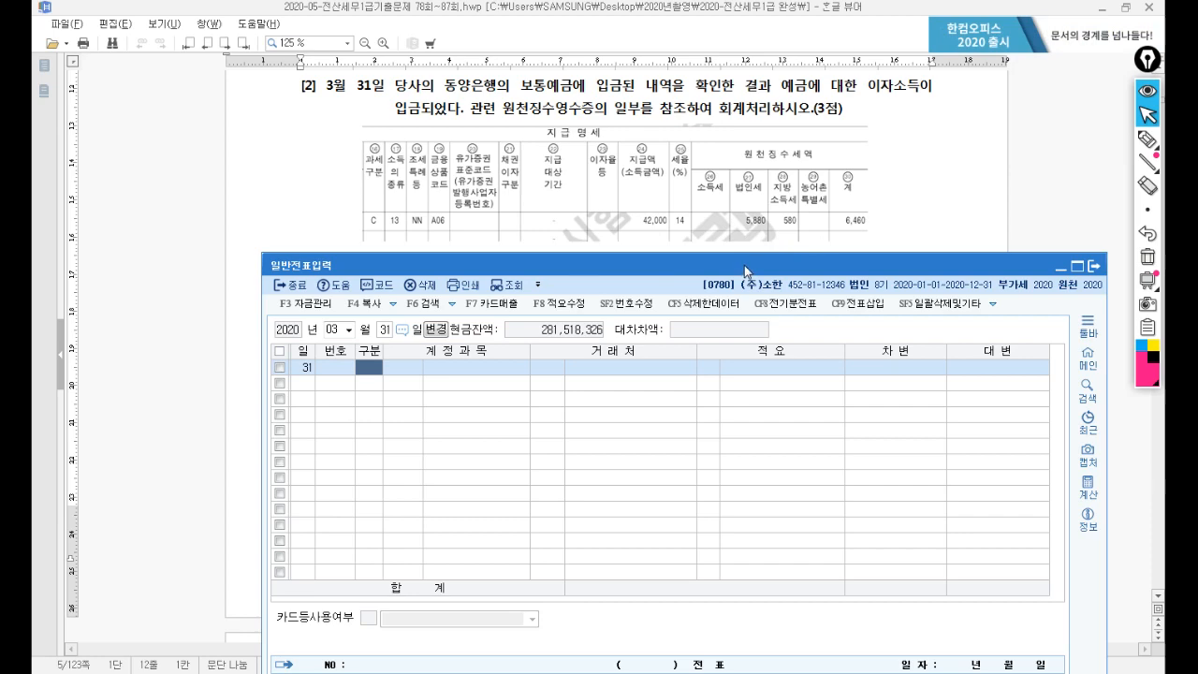
Enter a credit line for 0901 이자수익 of 42,000.
left_click_drag(743, 289, 748, 274)
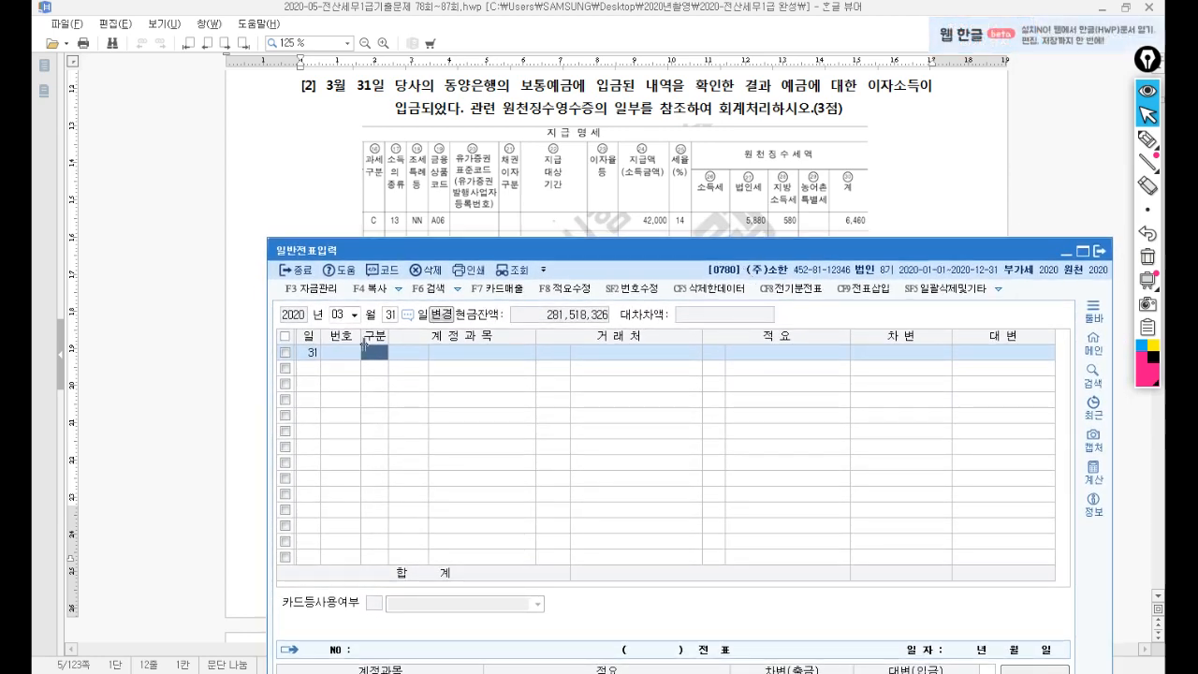
type("4")
key("Return")
type("이자수")
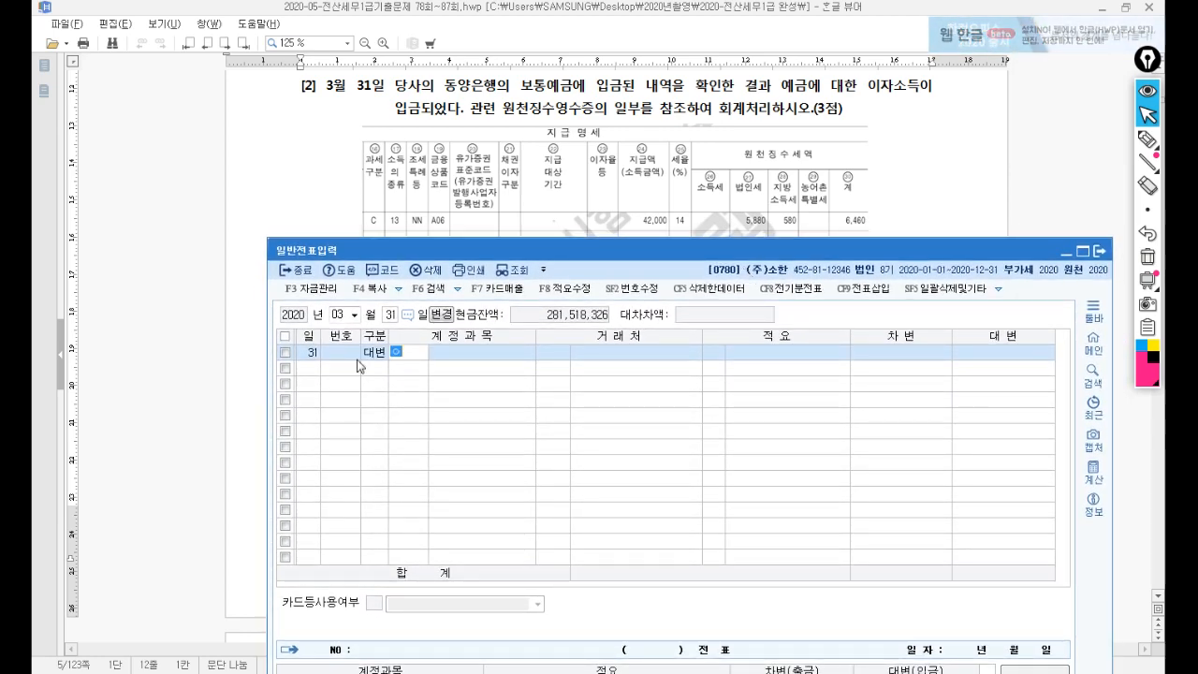
key("Return")
key("Return")
key("Return")
key("Return")
key("Return")
key("Return")
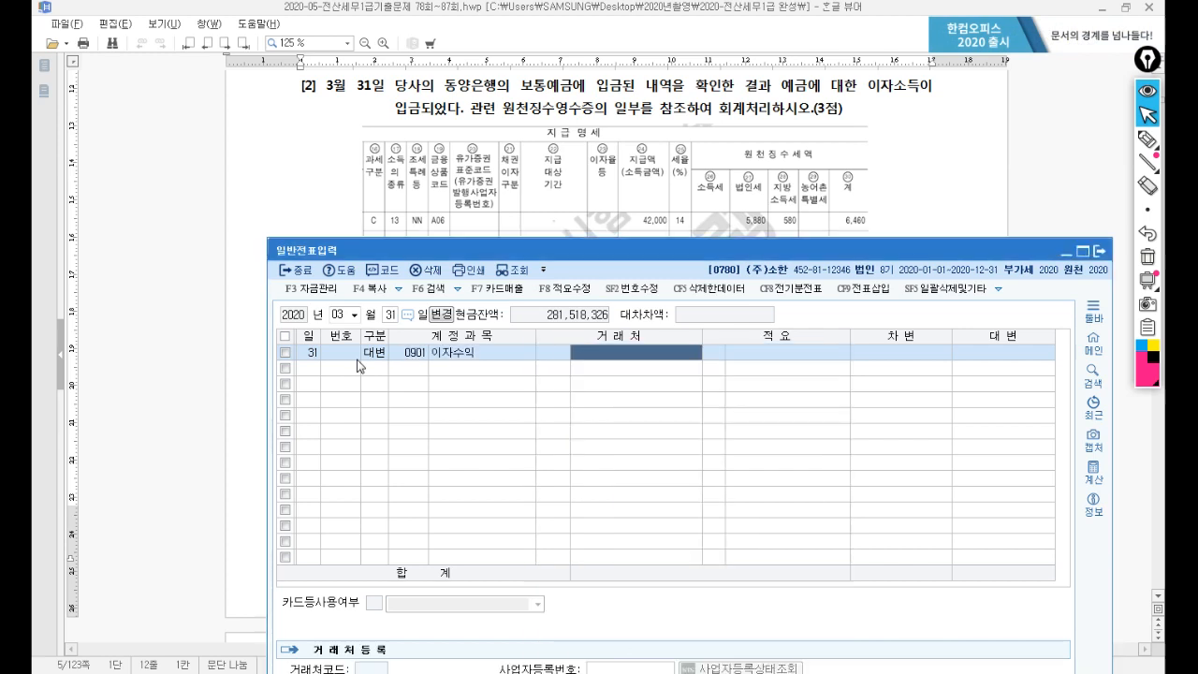
type("420000")
key("Return")
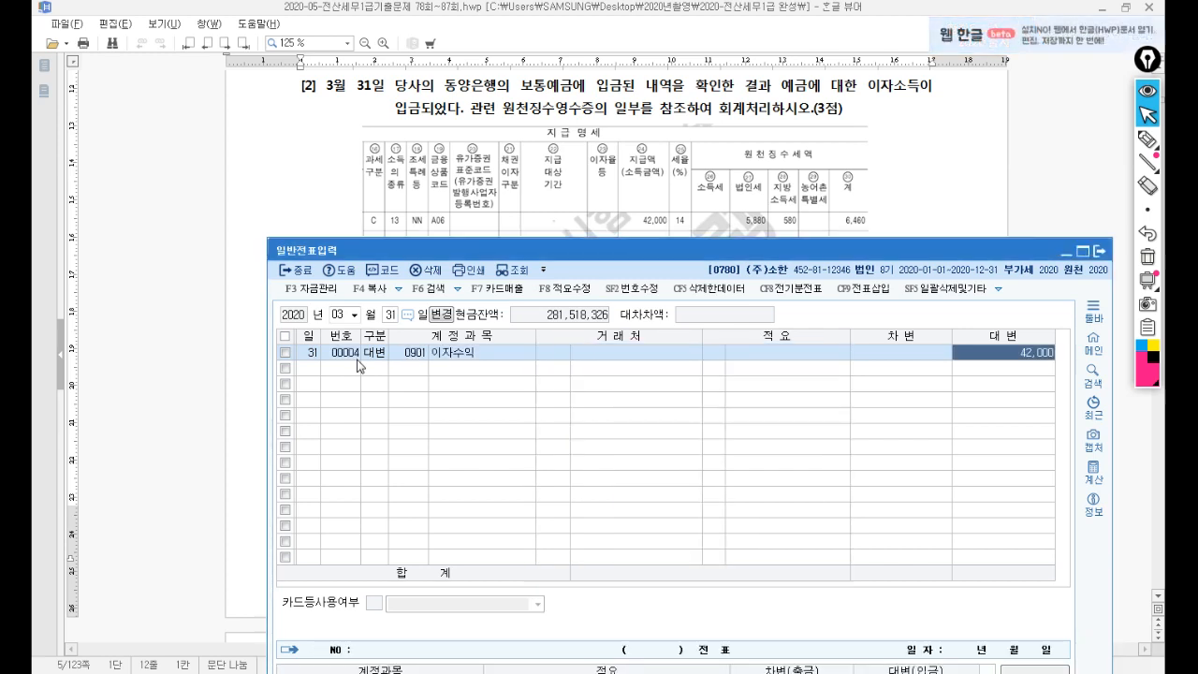
type("3")
key("Return")
Debit 0136 선납세금 6,460 and 0103 보통예금 35,540 to balance the entry.
type("136")
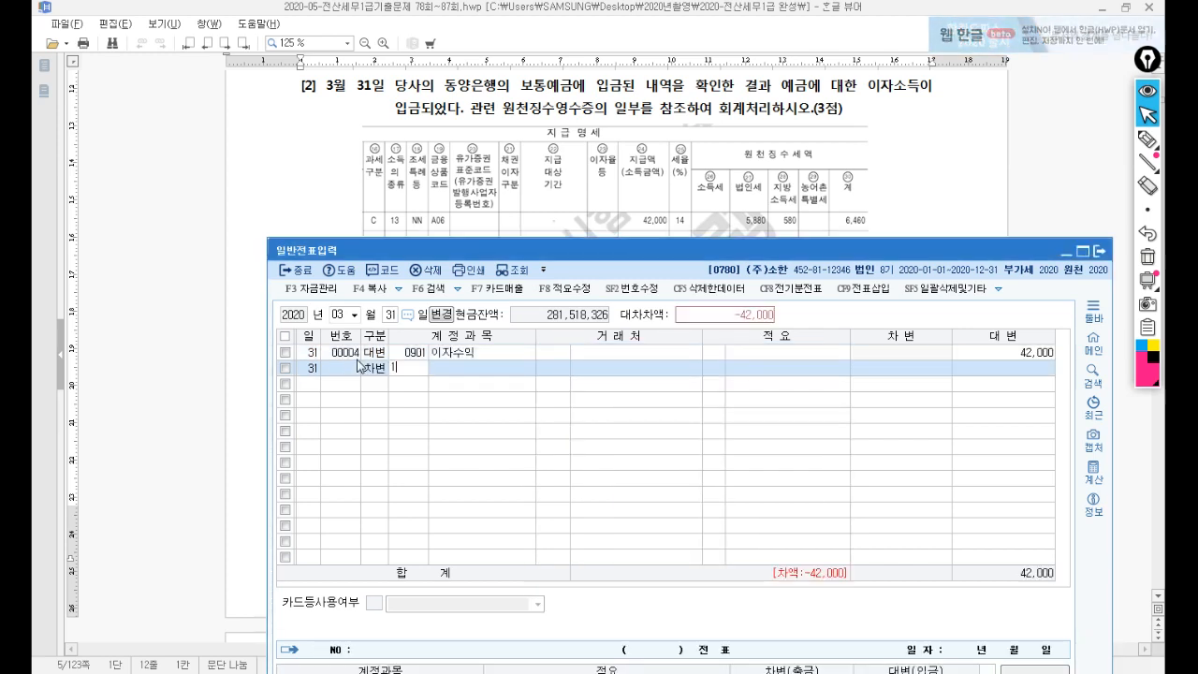
key("Return")
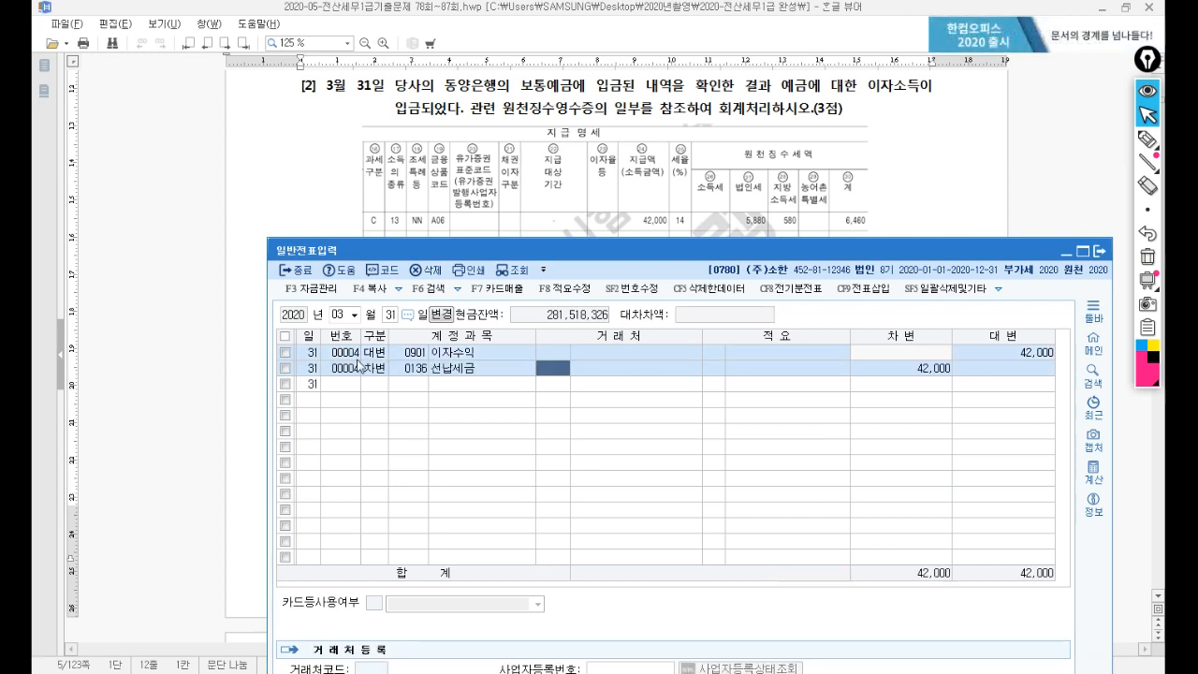
key("Return")
key("Return")
key("Return")
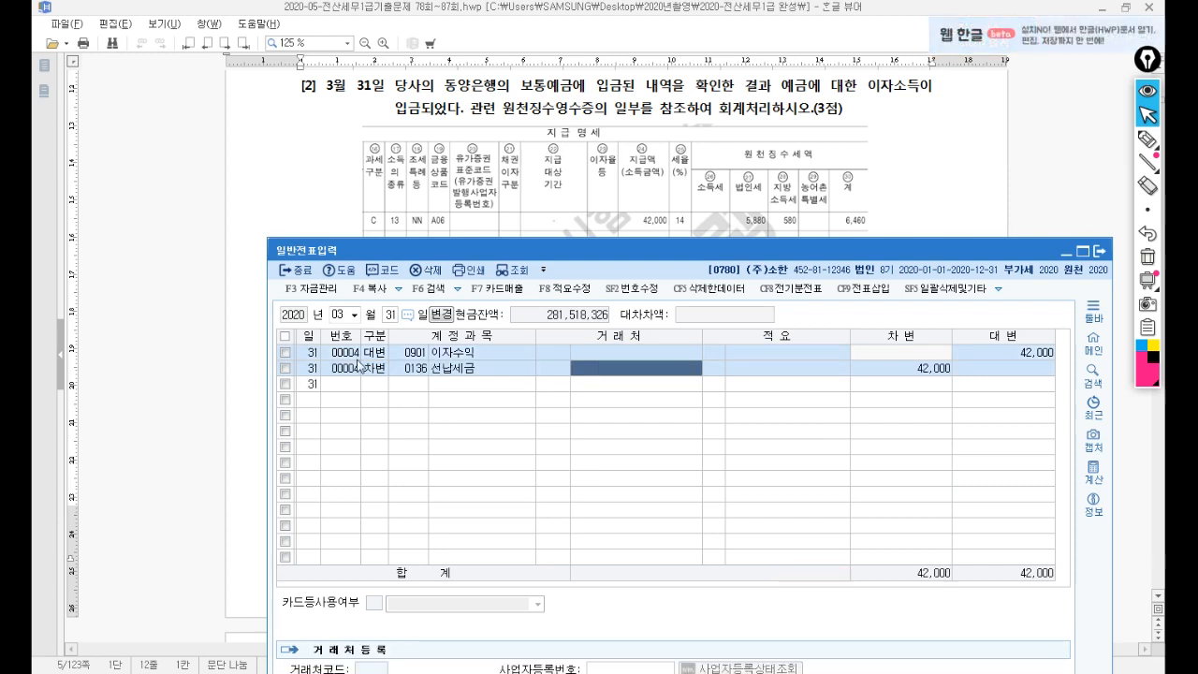
type("6460")
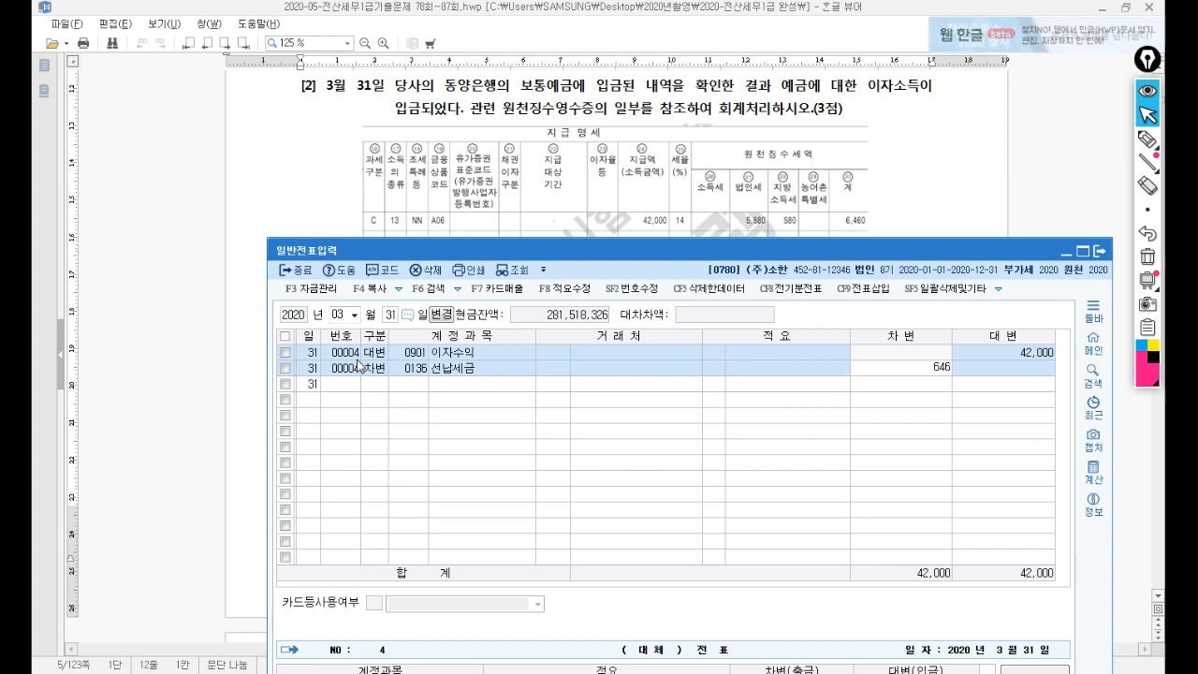
key("Return")
type("3")
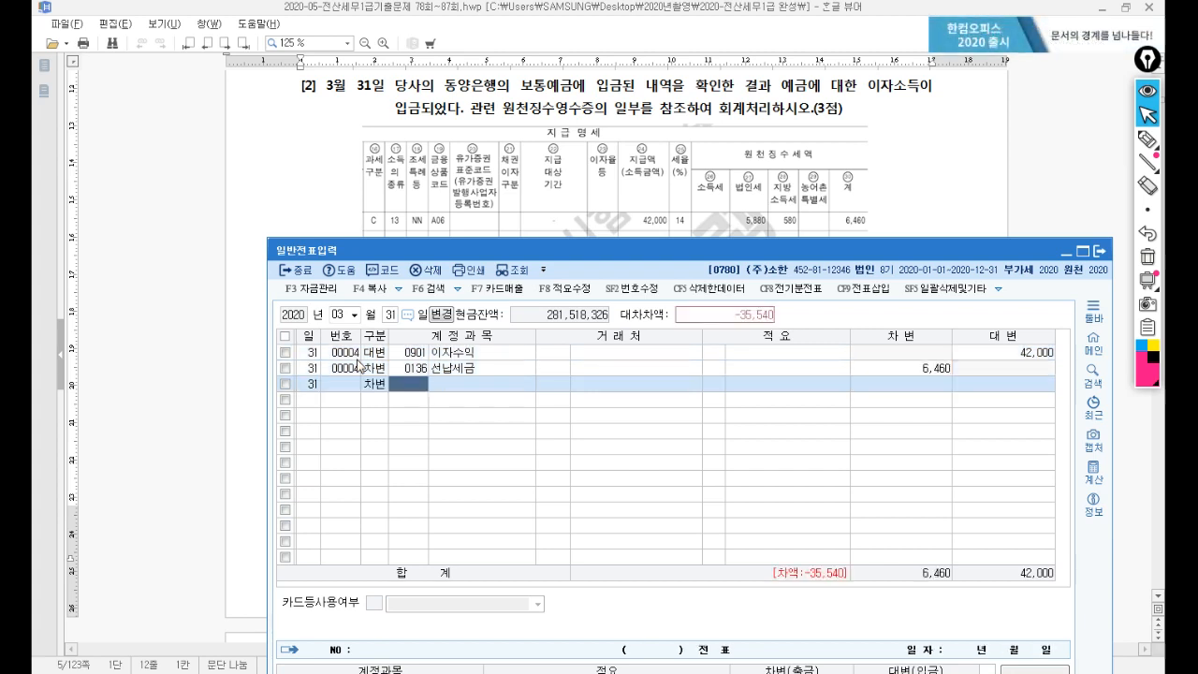
type("103")
key("Return")
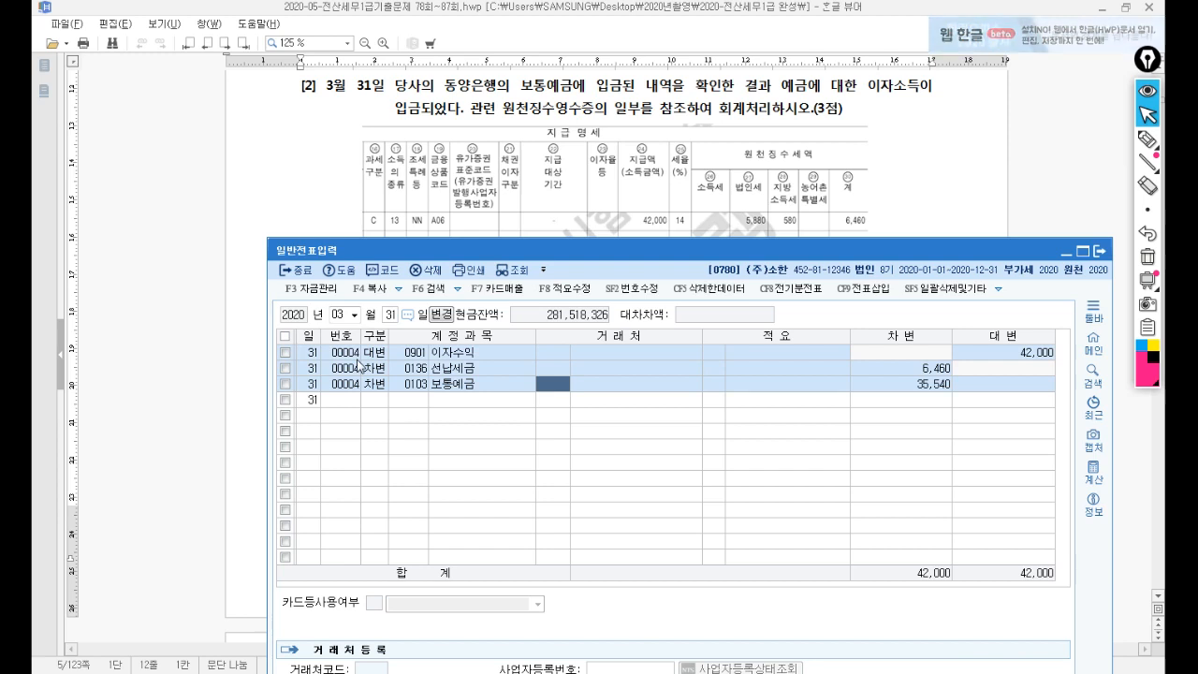
key("Return")
left_click(530, 175)
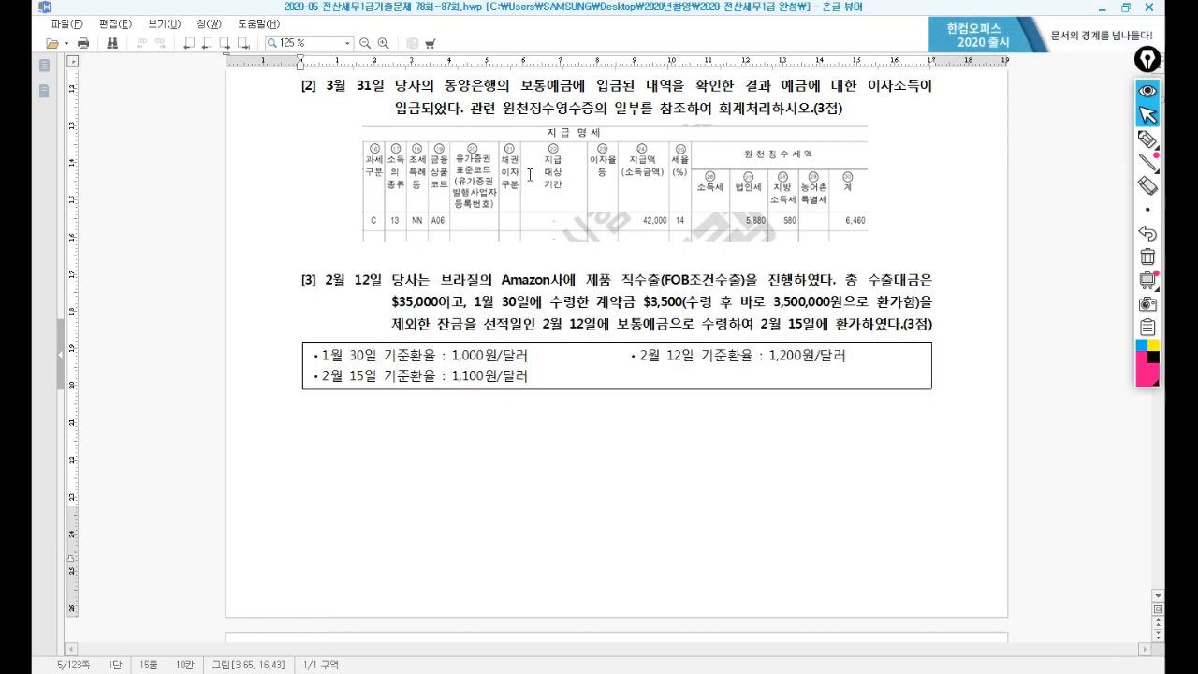
Open 매입매출전표입력 from the KcLep main menu and date the voucher 0212.
scroll(495, 237, "down", 3)
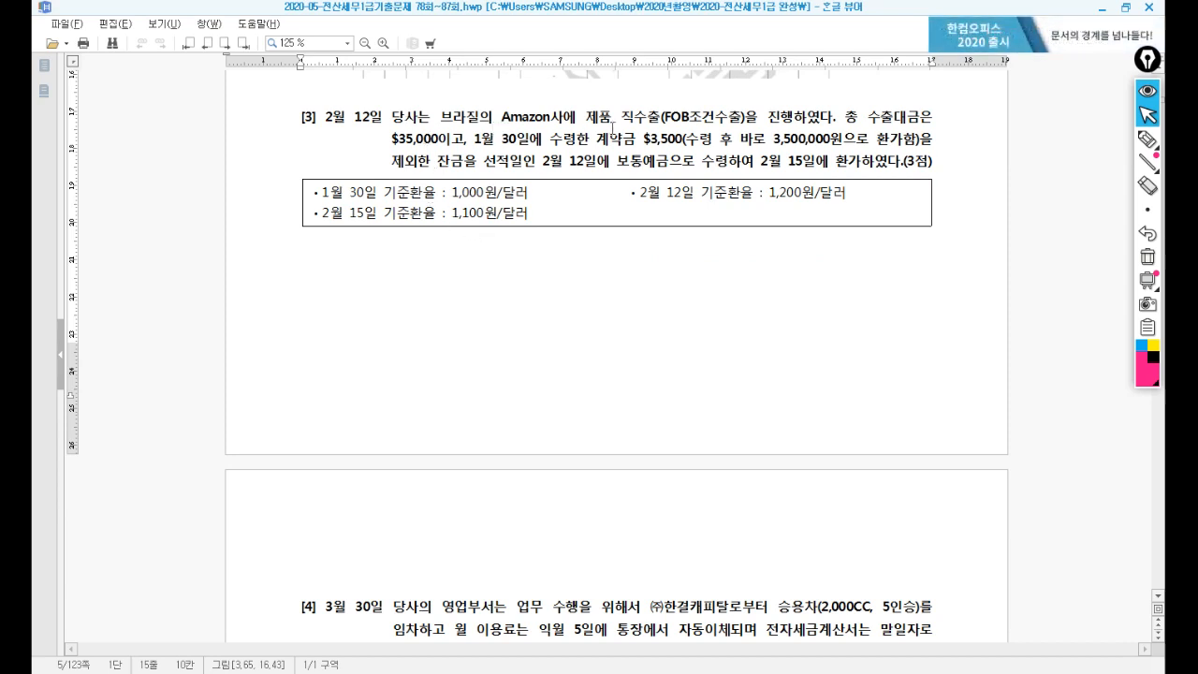
key("alt+Tab")
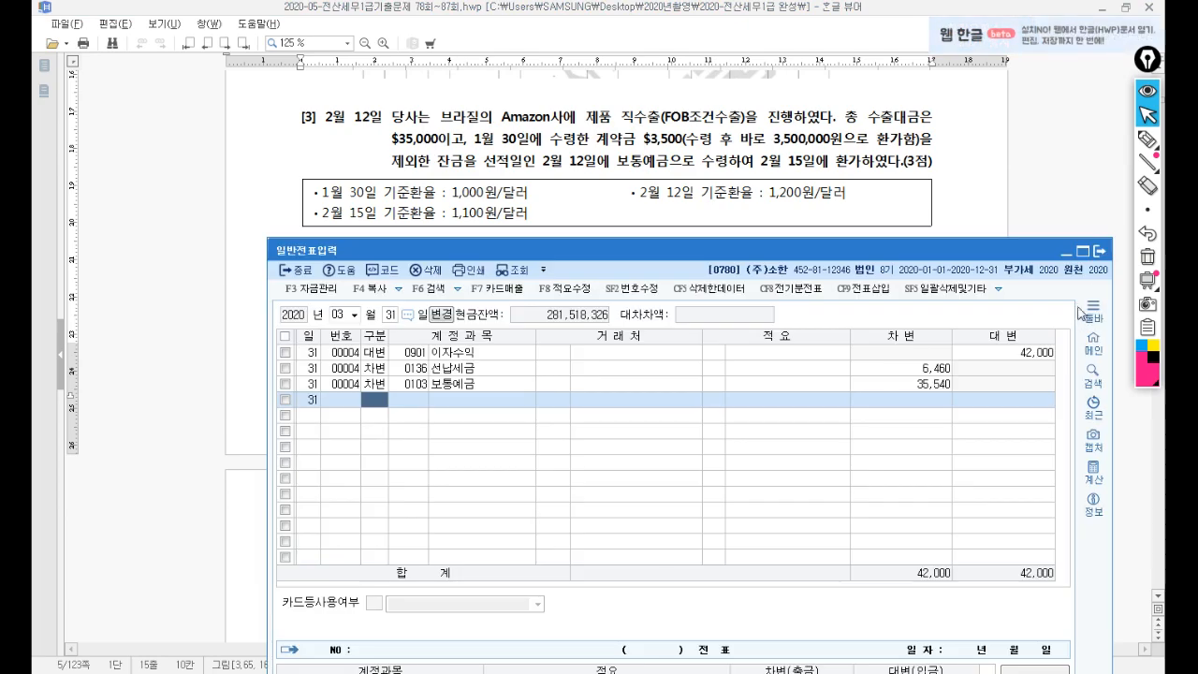
left_click(1103, 253)
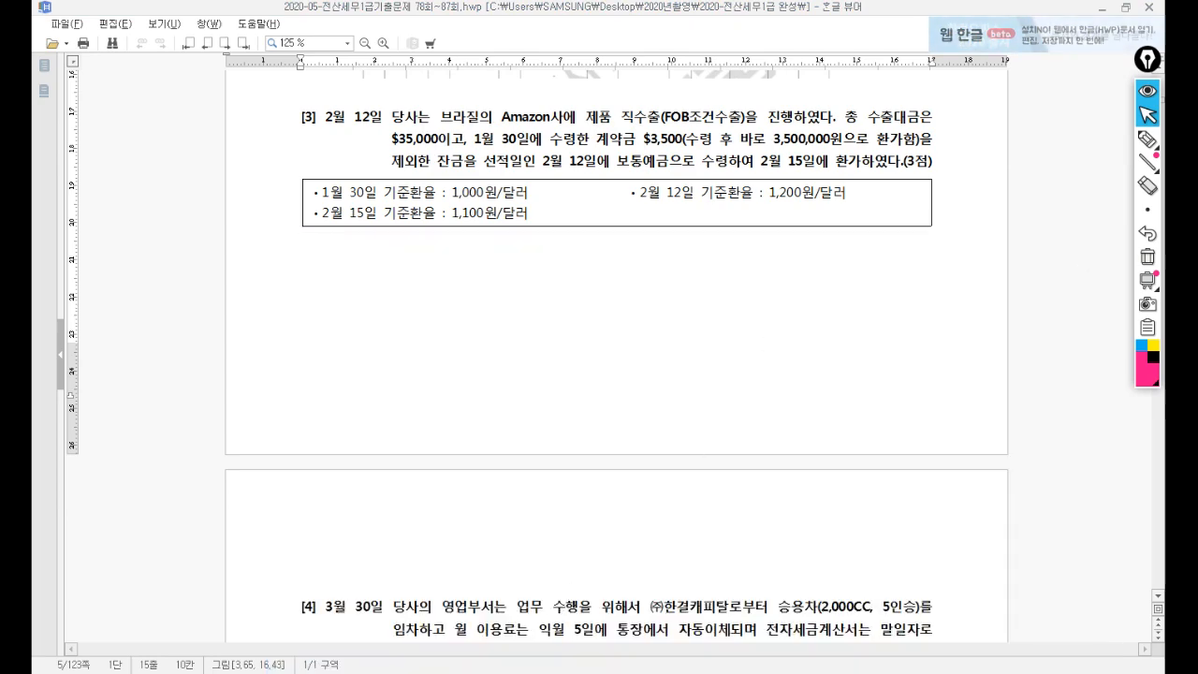
key("alt+Tab")
left_click_drag(613, 204, 615, 262)
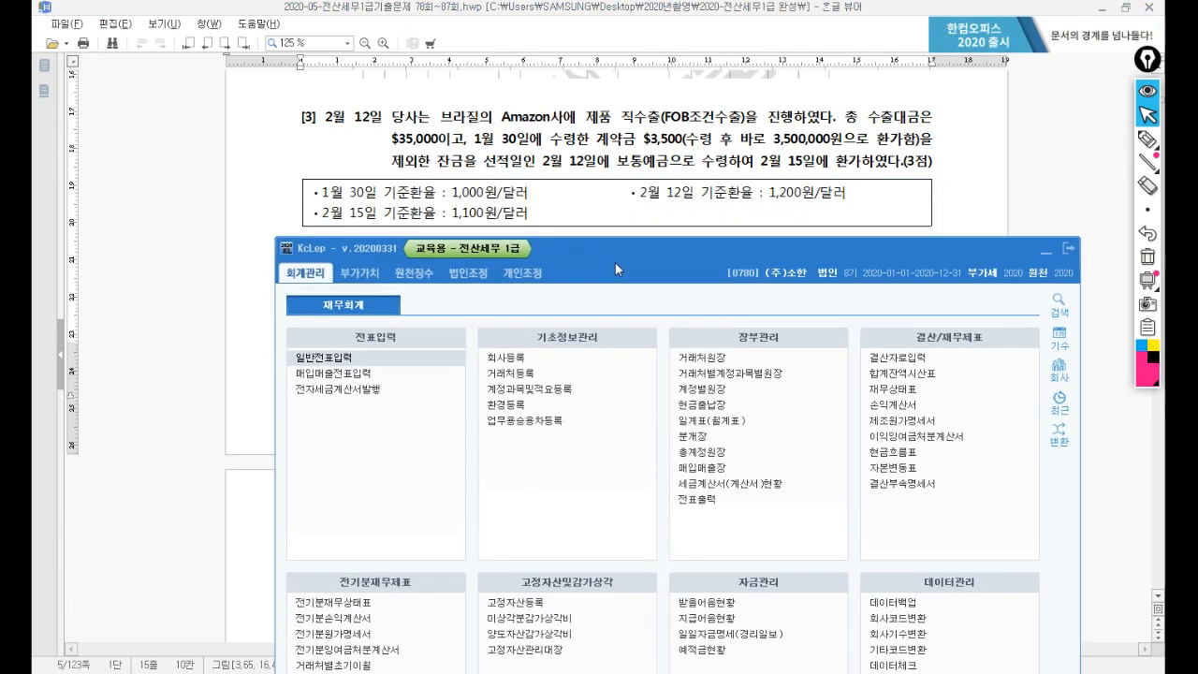
left_click(349, 374)
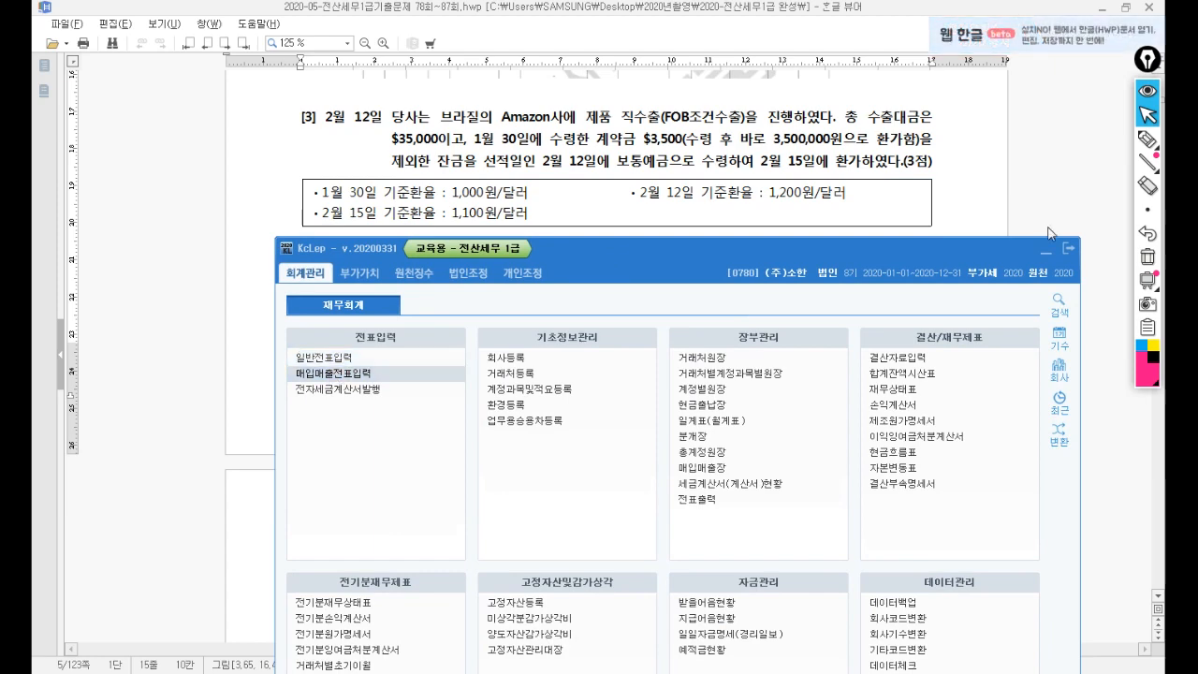
left_click_drag(815, 81, 763, 252)
type("0")
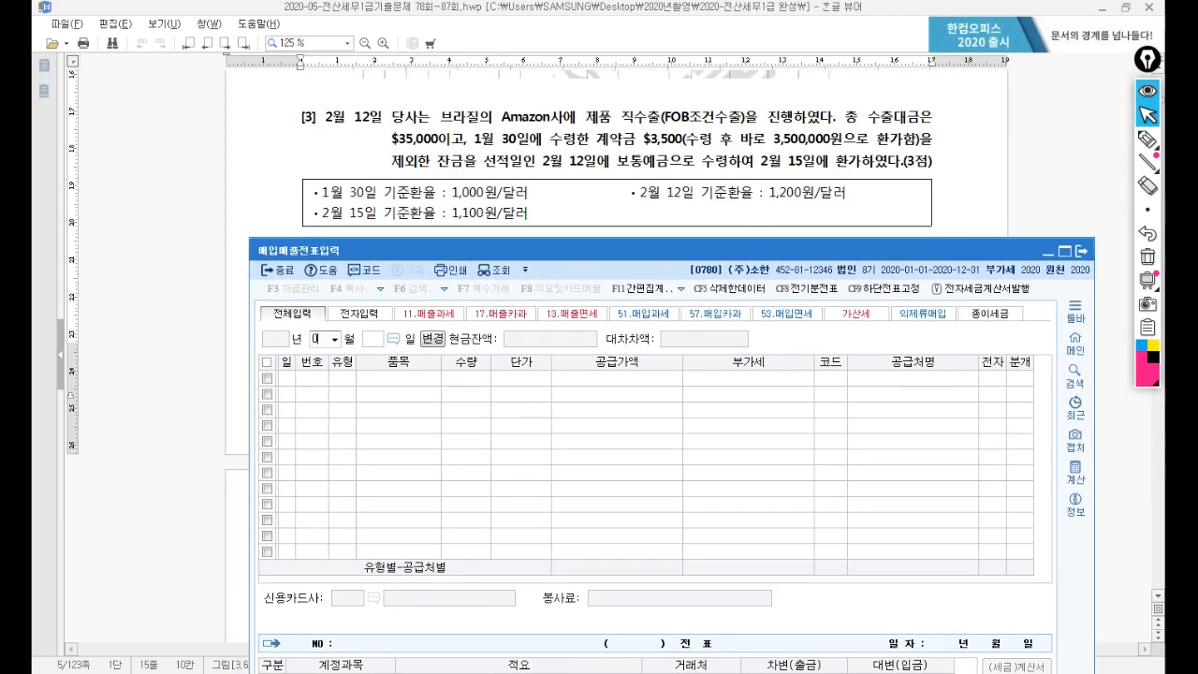
type("212")
key("Return")
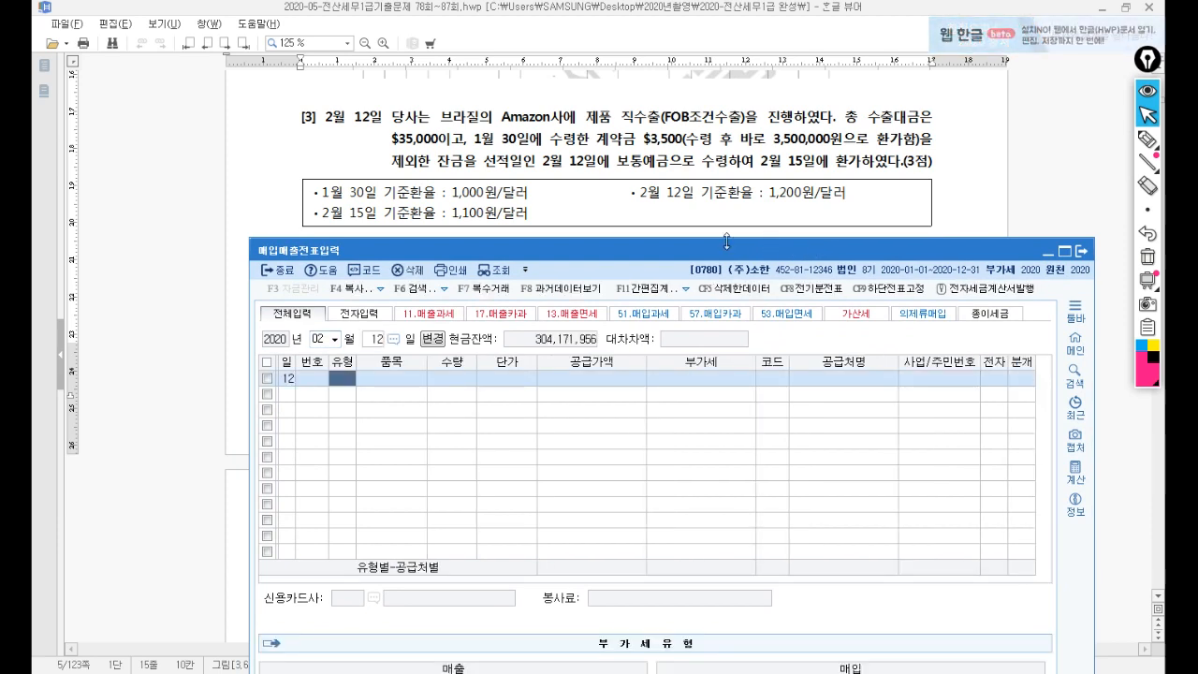
With the pen, circle 직수출, underline 총 and 선적일 in question [3], and add margin notes.
left_click(1151, 143)
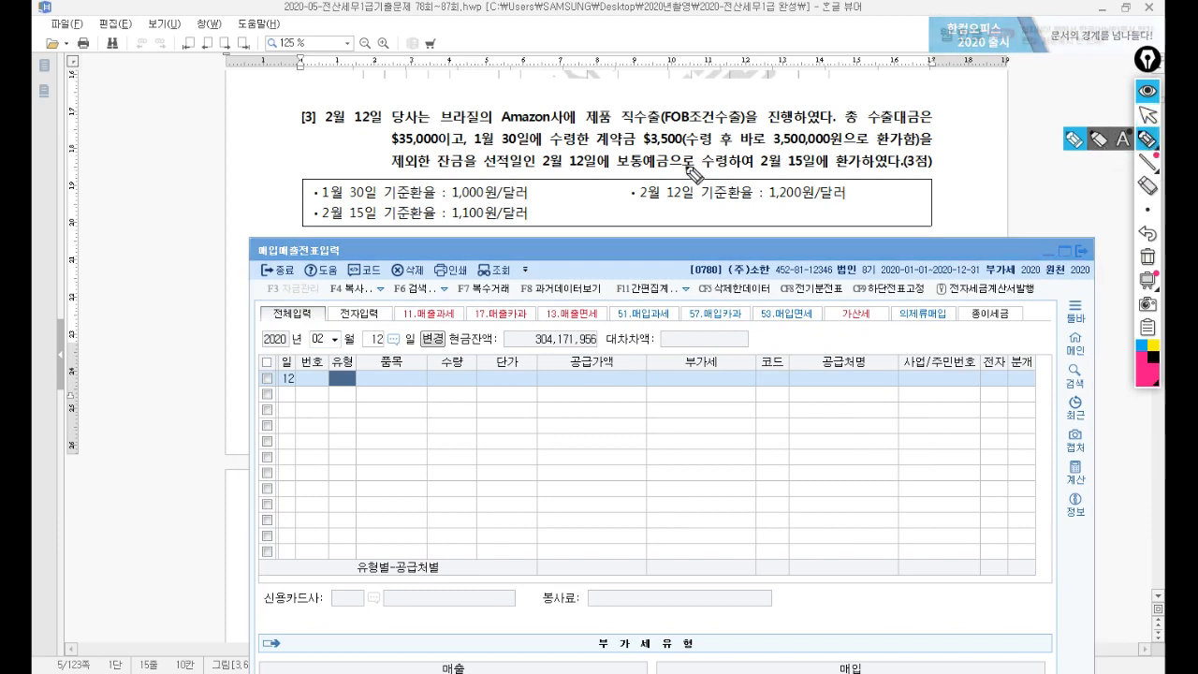
left_click_drag(639, 140, 662, 123)
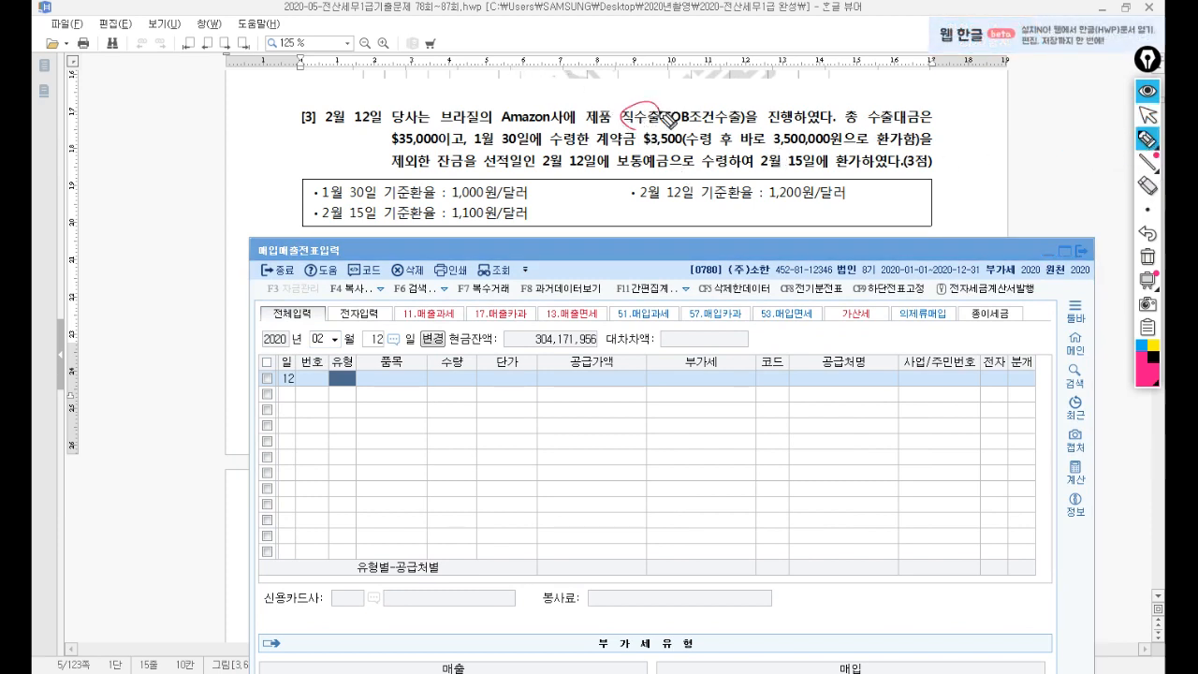
left_click_drag(95, 129, 136, 125)
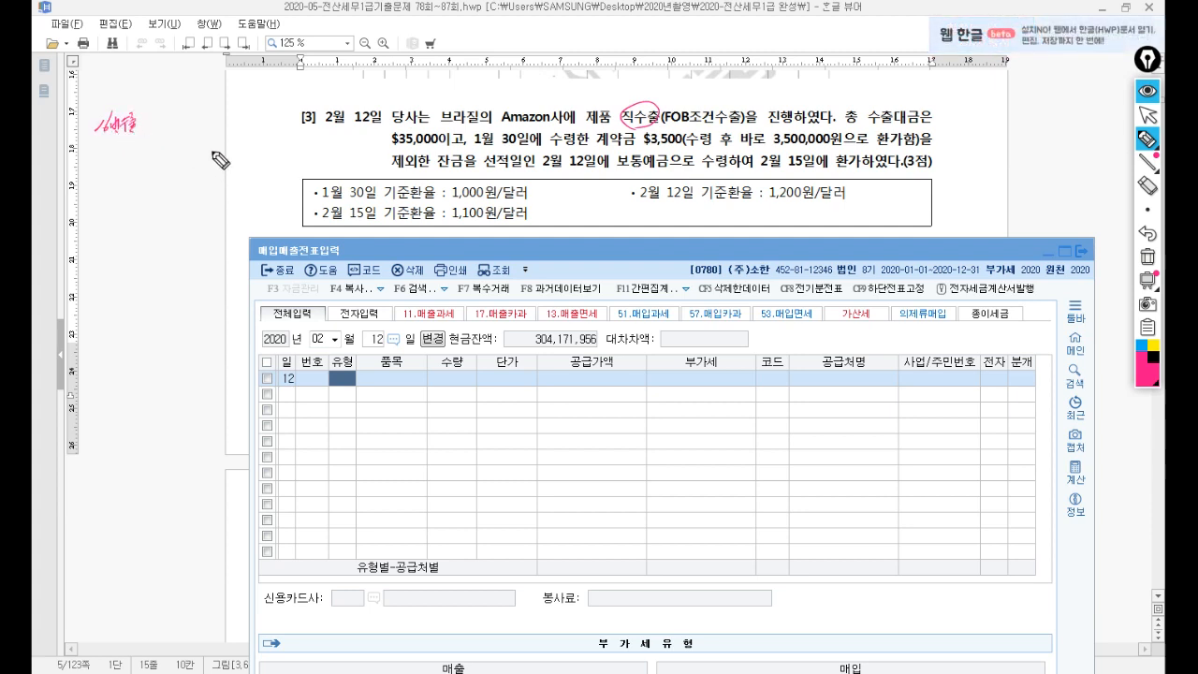
left_click_drag(217, 157, 264, 164)
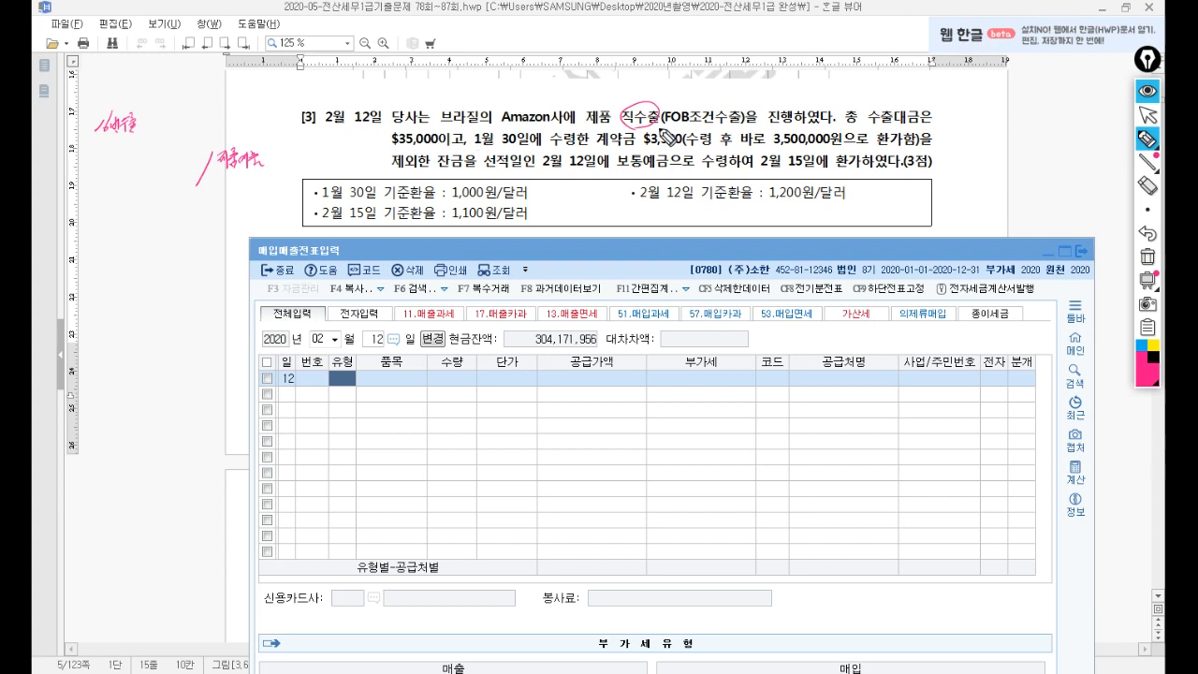
left_click_drag(846, 126, 862, 125)
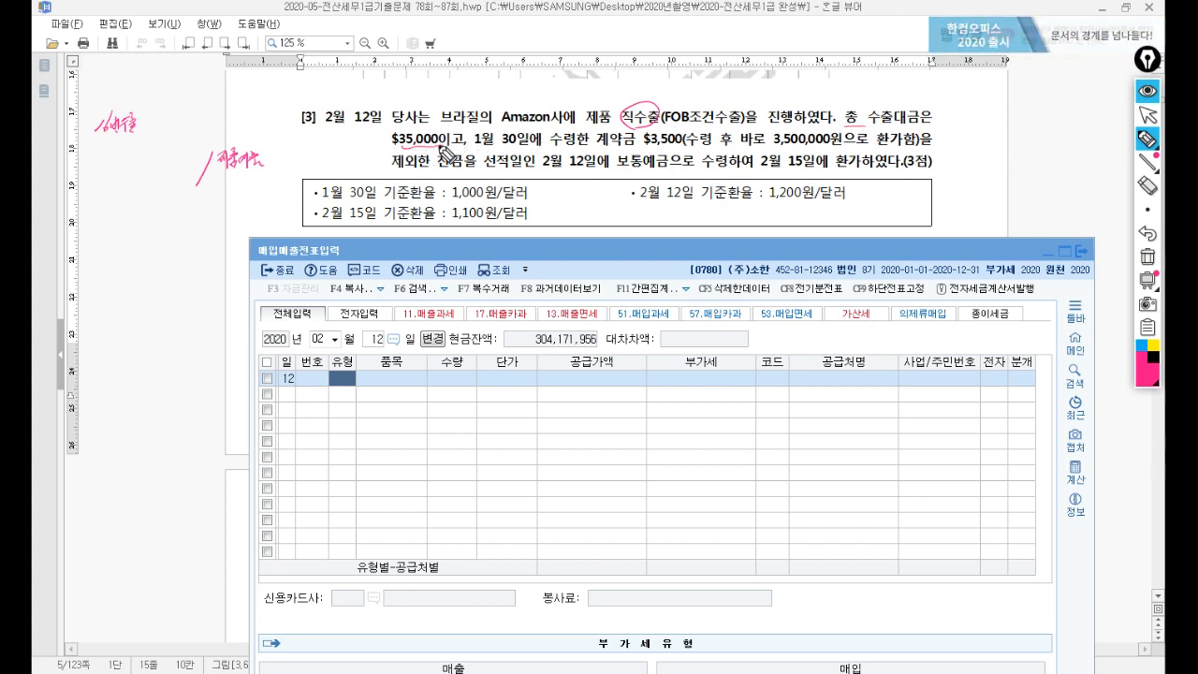
left_click_drag(485, 166, 514, 170)
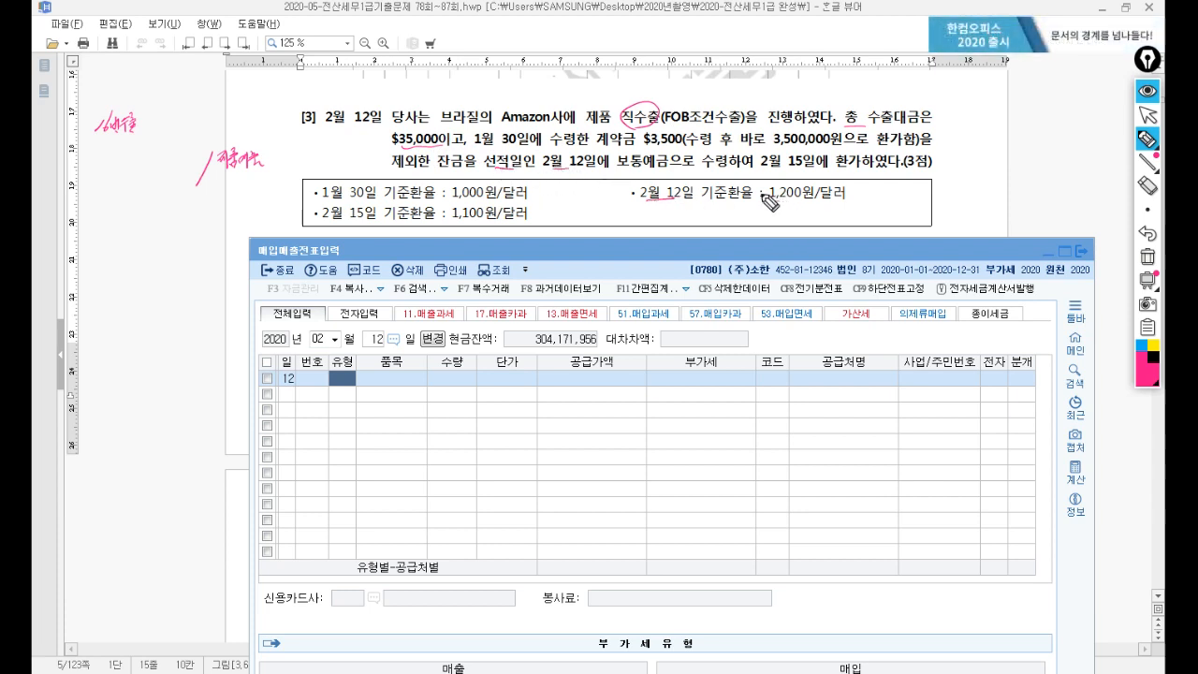
Circle the 1,200 rate, $35,000 and 환가, and write 선수 3,500,000 in the margin.
left_click_drag(787, 201, 753, 202)
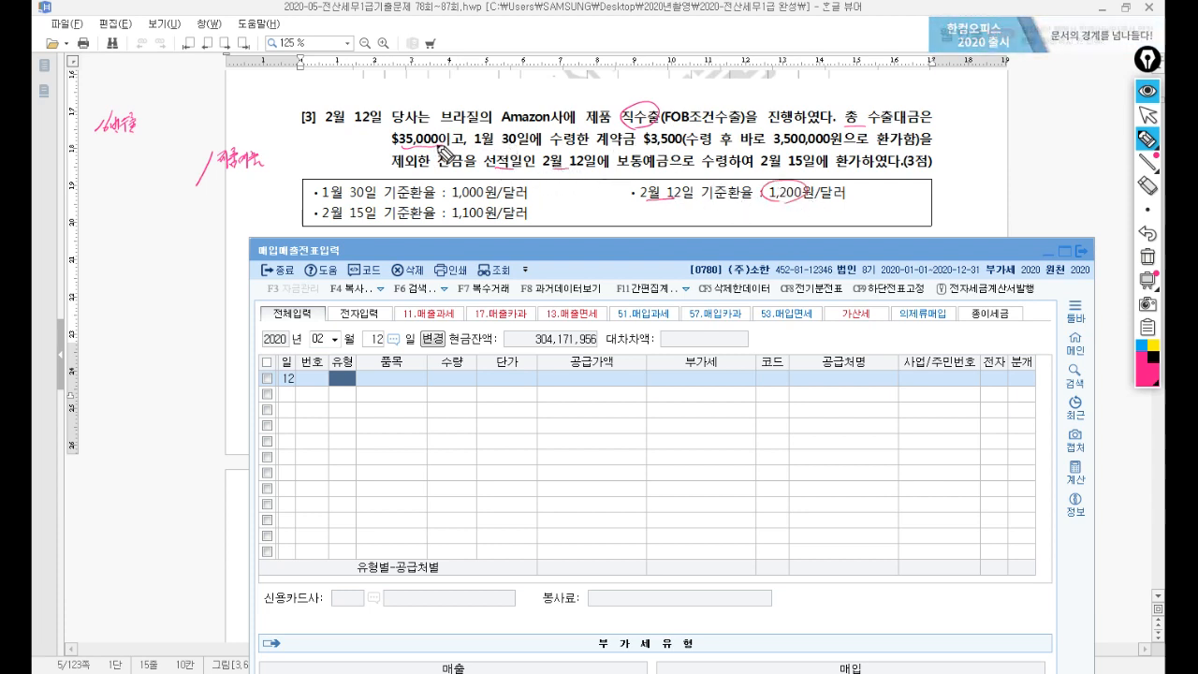
left_click_drag(447, 133, 421, 159)
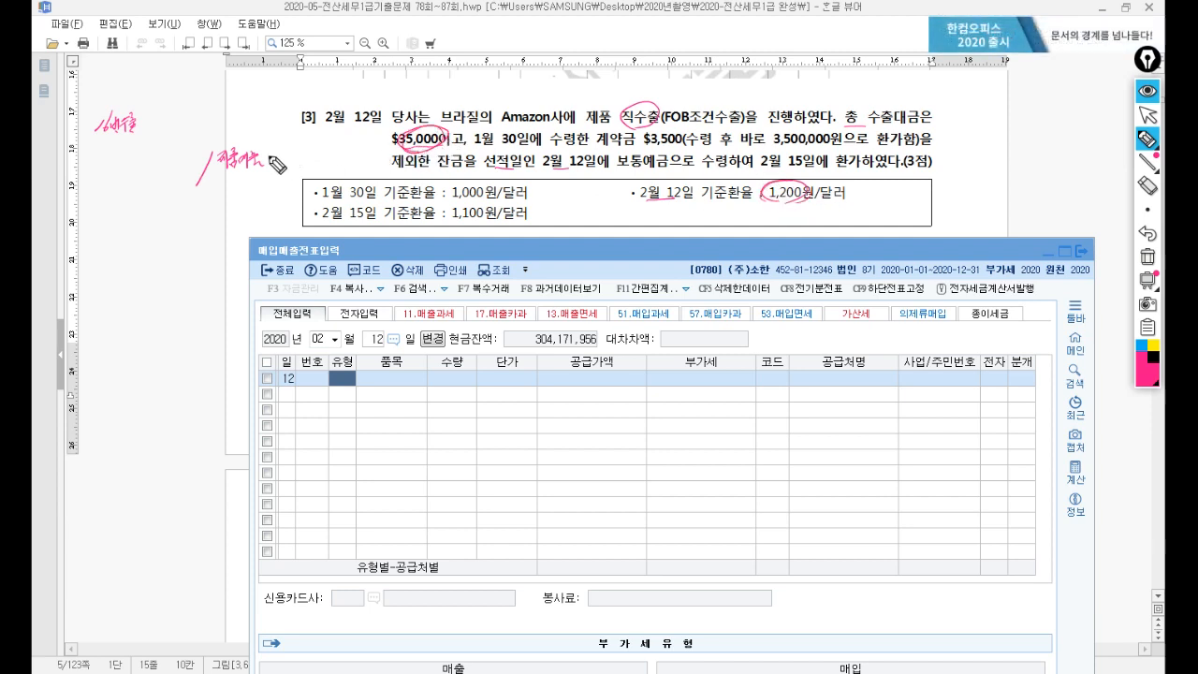
left_click_drag(268, 173, 315, 156)
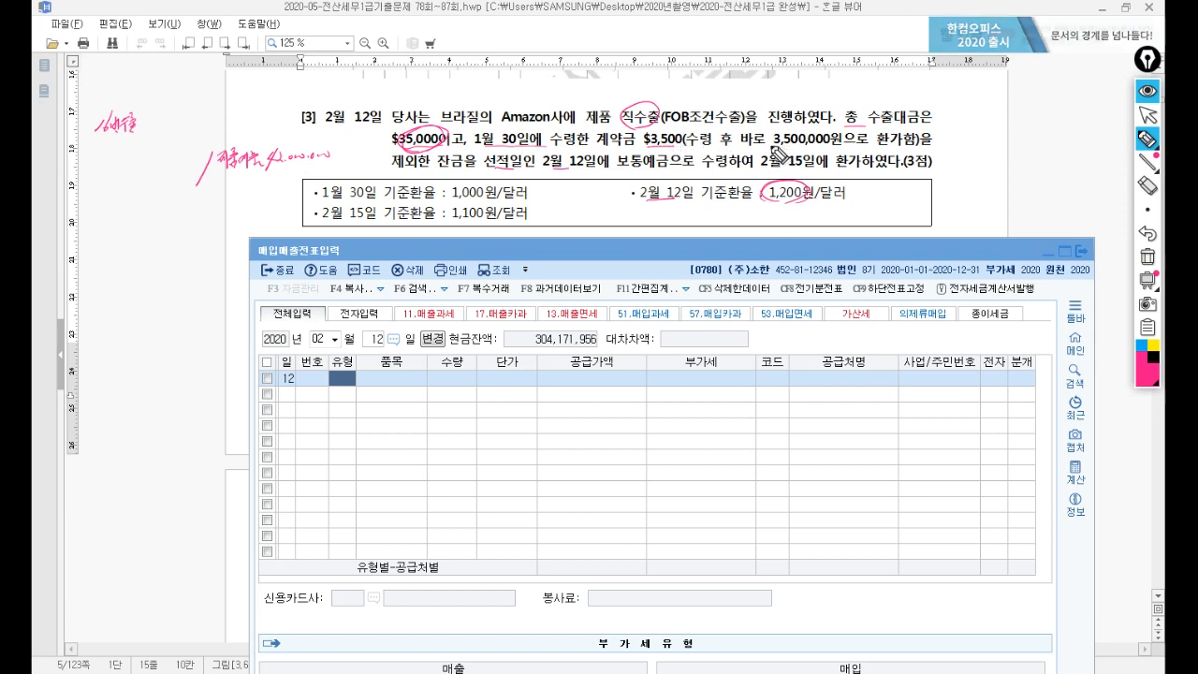
left_click_drag(901, 150, 899, 138)
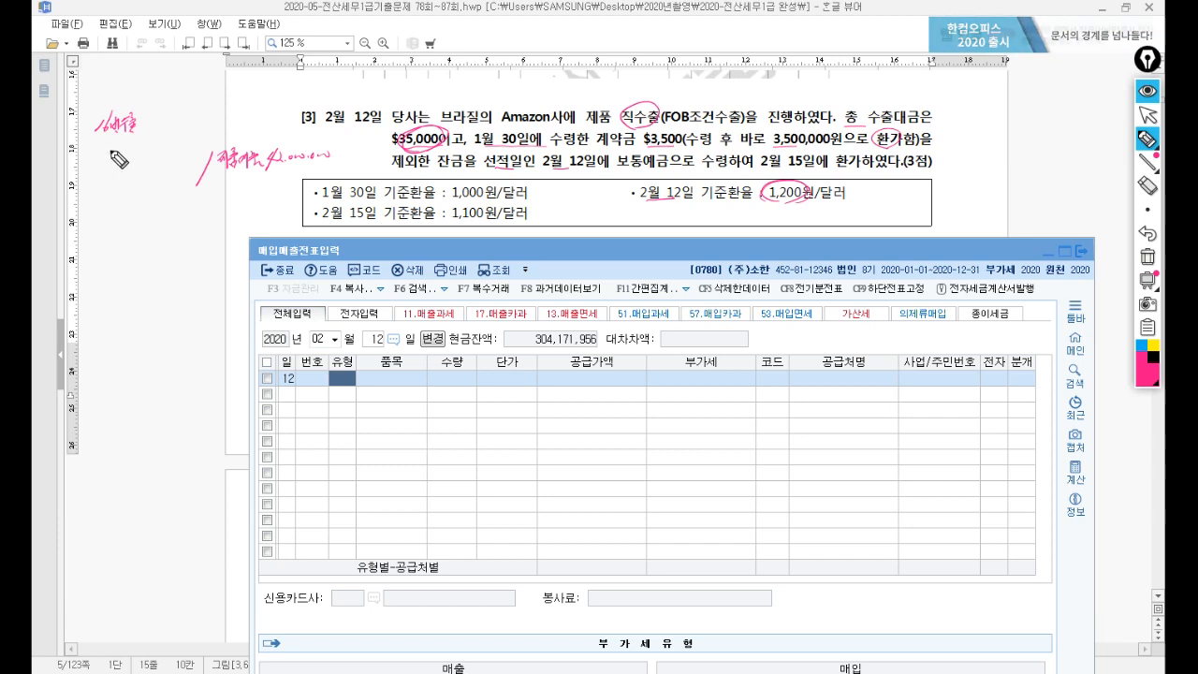
left_click_drag(101, 154, 140, 165)
left_click_drag(148, 163, 153, 157)
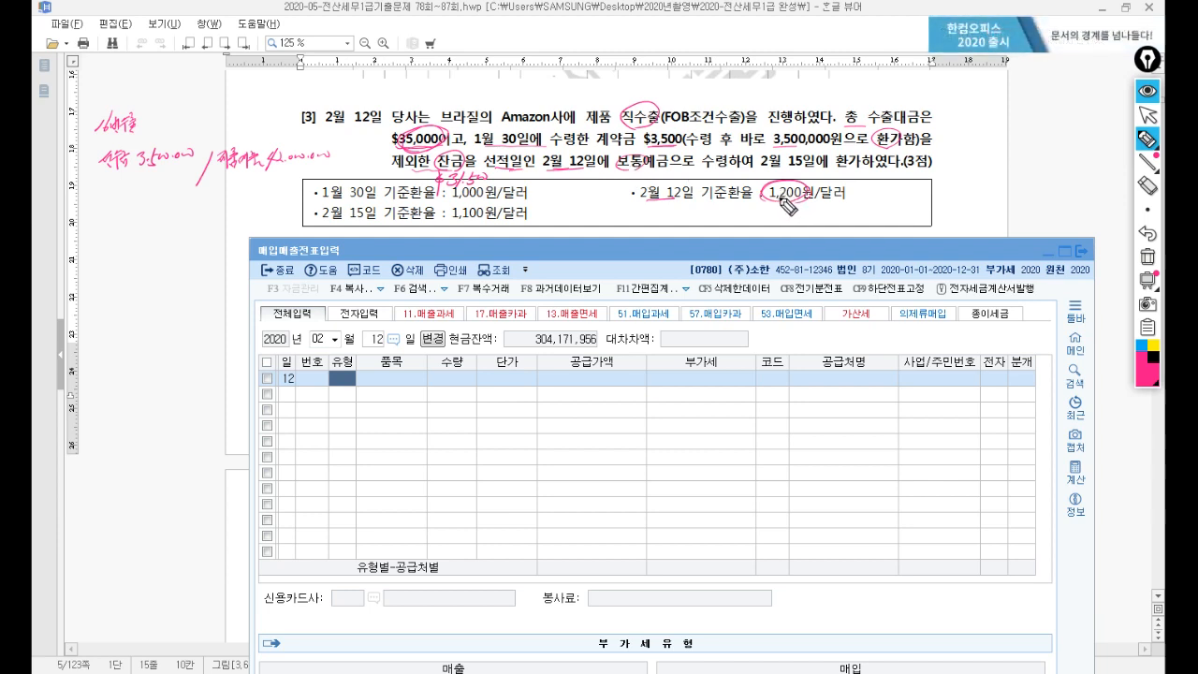
Circle 1,200원, strike out 15 in 2월 15일, and note 보통예금 37,800,000 and 외환차손 700,000.
left_click_drag(779, 200, 781, 202)
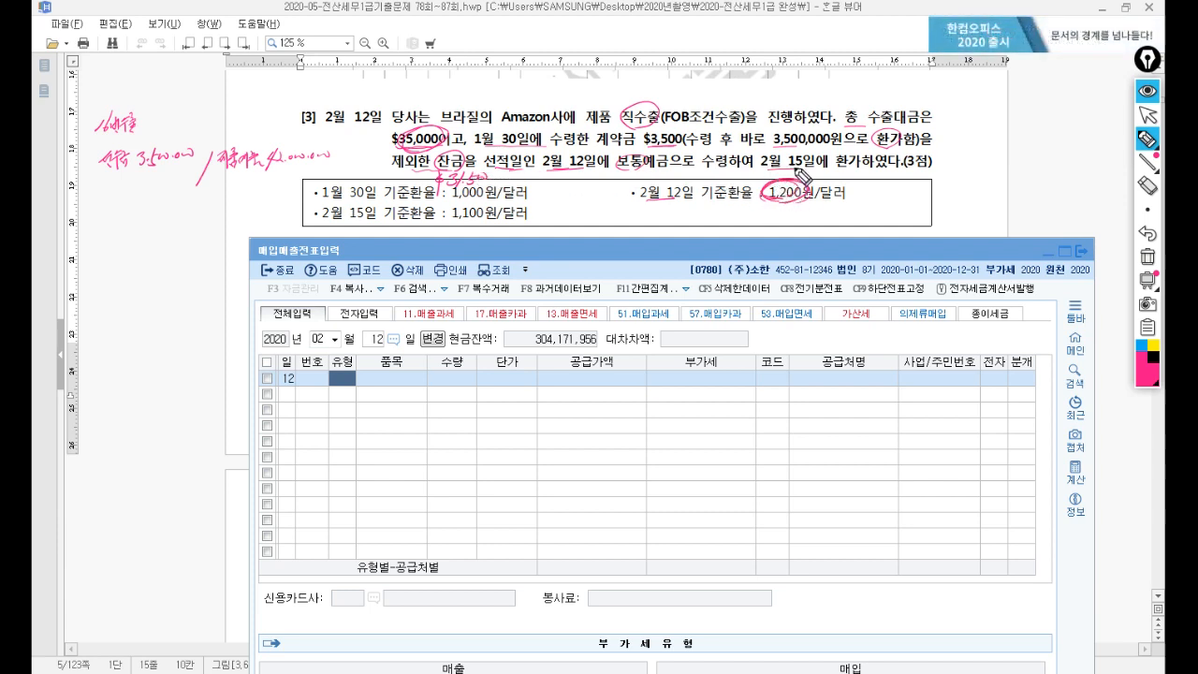
left_click_drag(792, 161, 781, 178)
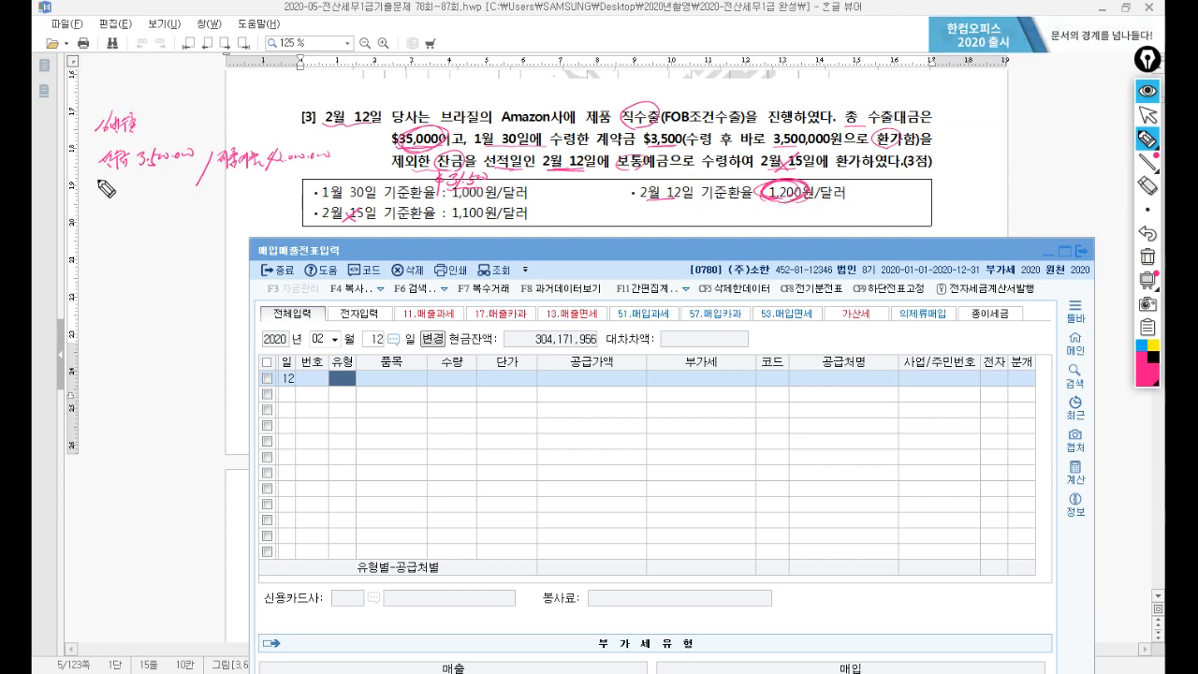
left_click_drag(98, 181, 98, 187)
left_click_drag(102, 175, 103, 191)
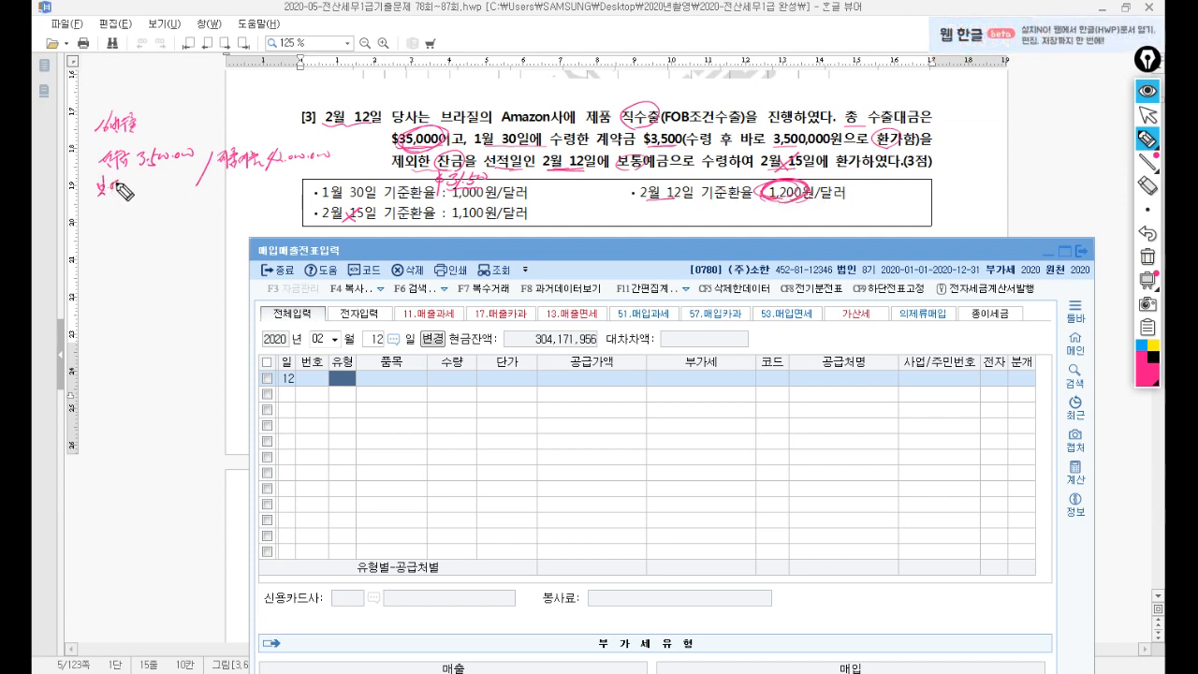
mouse_move(135, 179)
left_mouse_down()
mouse_move(142, 195)
mouse_move(200, 184)
mouse_move(152, 216)
mouse_move(187, 222)
left_mouse_up()
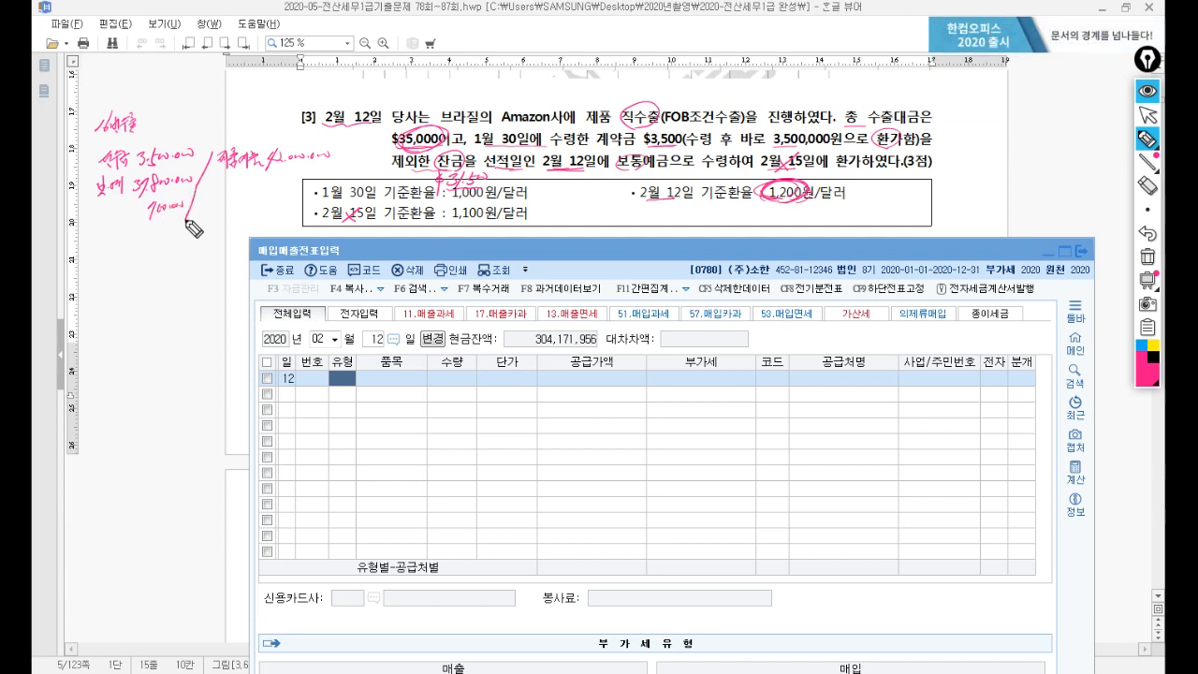
left_click_drag(96, 209, 131, 214)
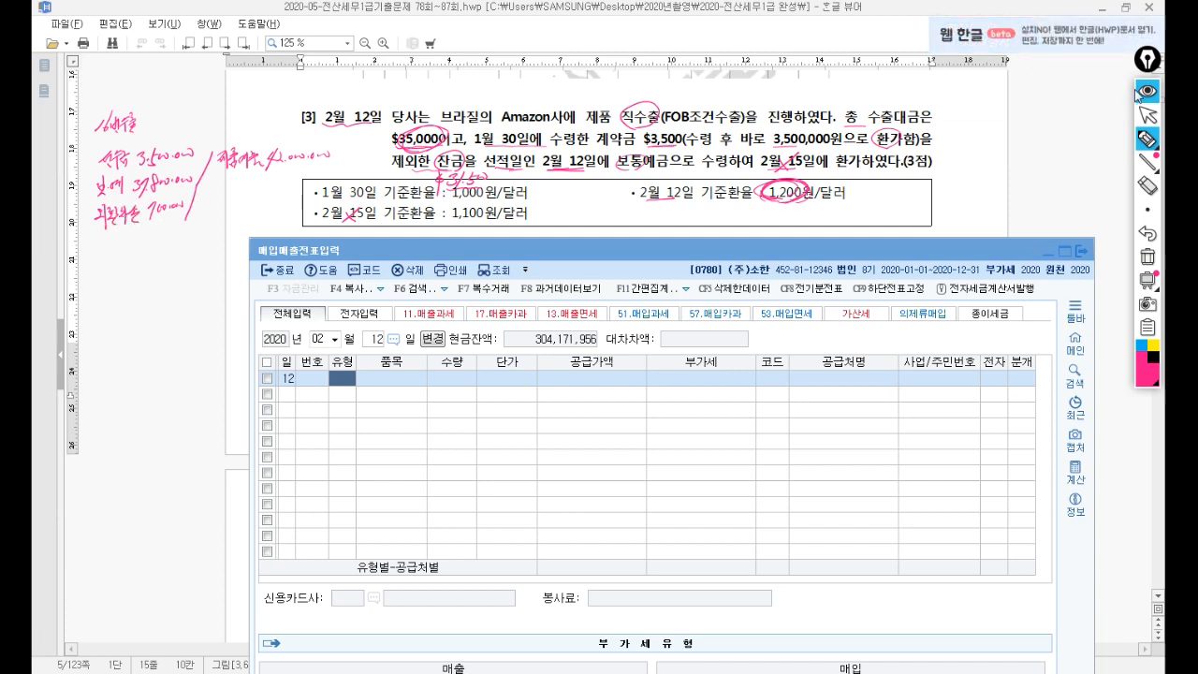
Start a type 16 수출 line with item 제품, resizing the window to keep question [3] visible.
left_click(1147, 116)
left_click(344, 379)
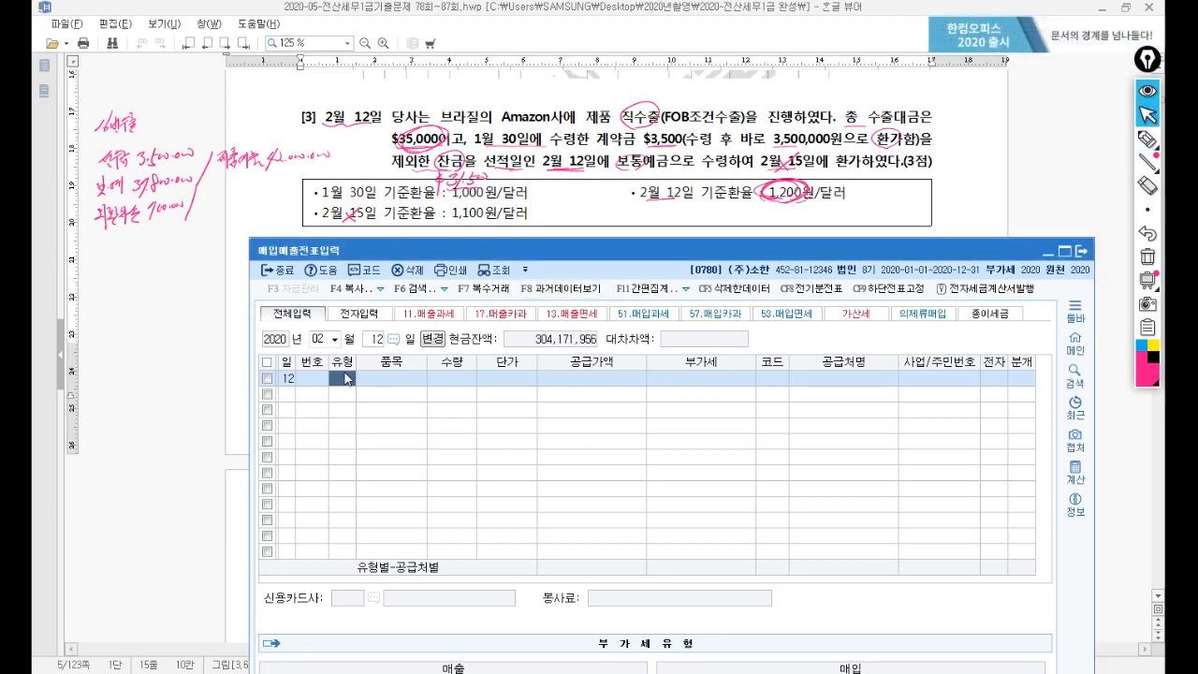
type("16")
key("Return")
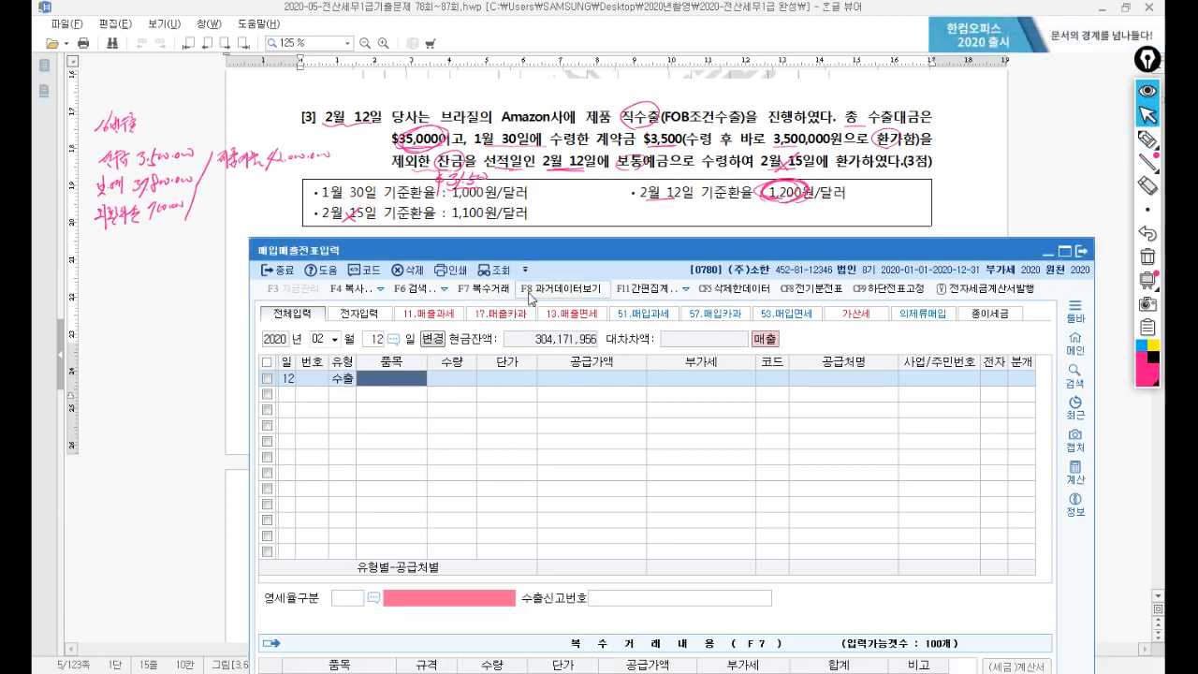
left_click_drag(562, 251, 507, 101)
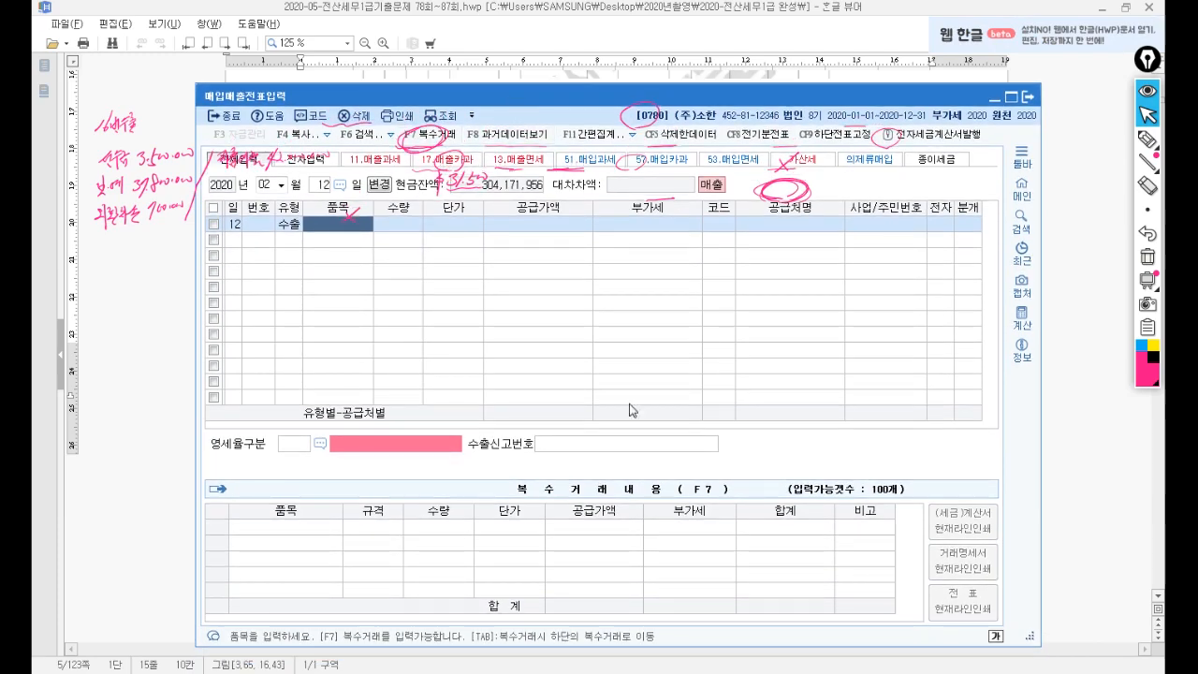
left_click_drag(648, 645, 621, 496)
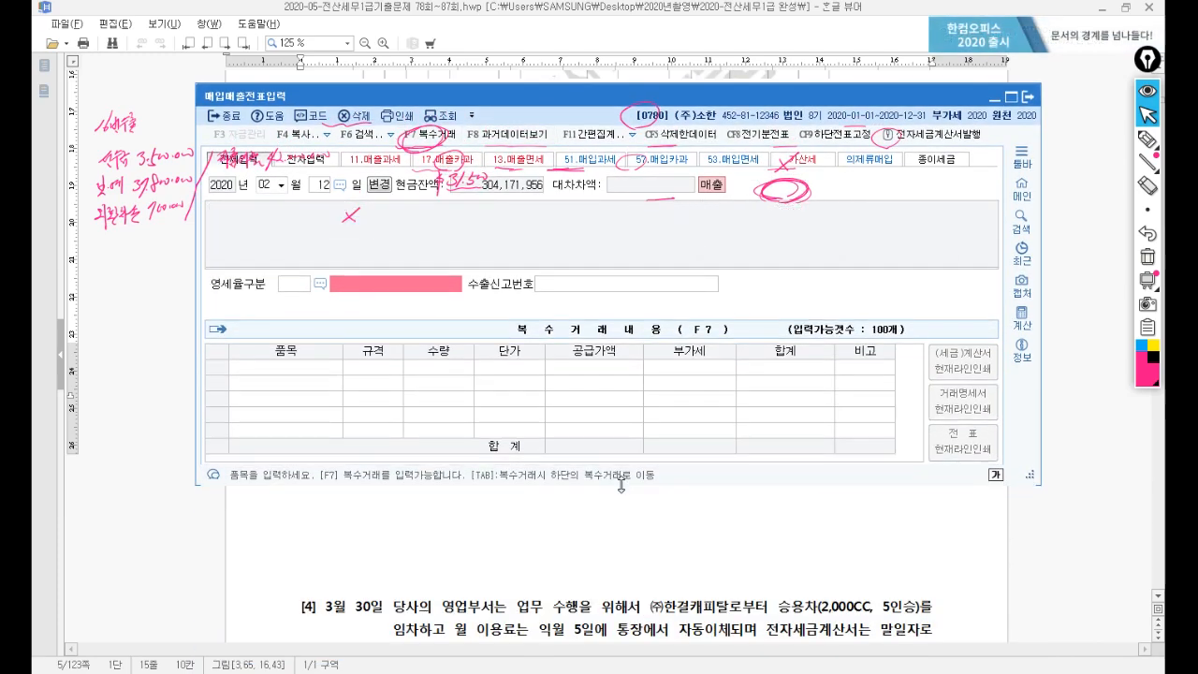
left_click_drag(565, 101, 604, 246)
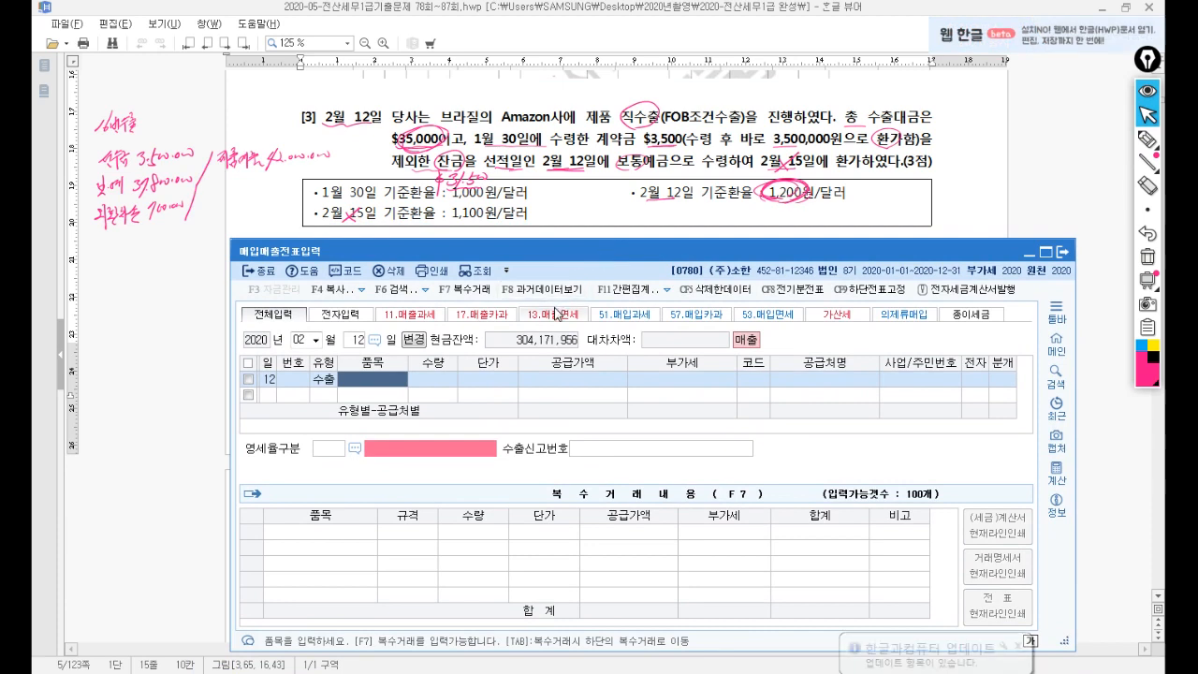
type("제품")
key("Return")
key("Return")
key("Return")
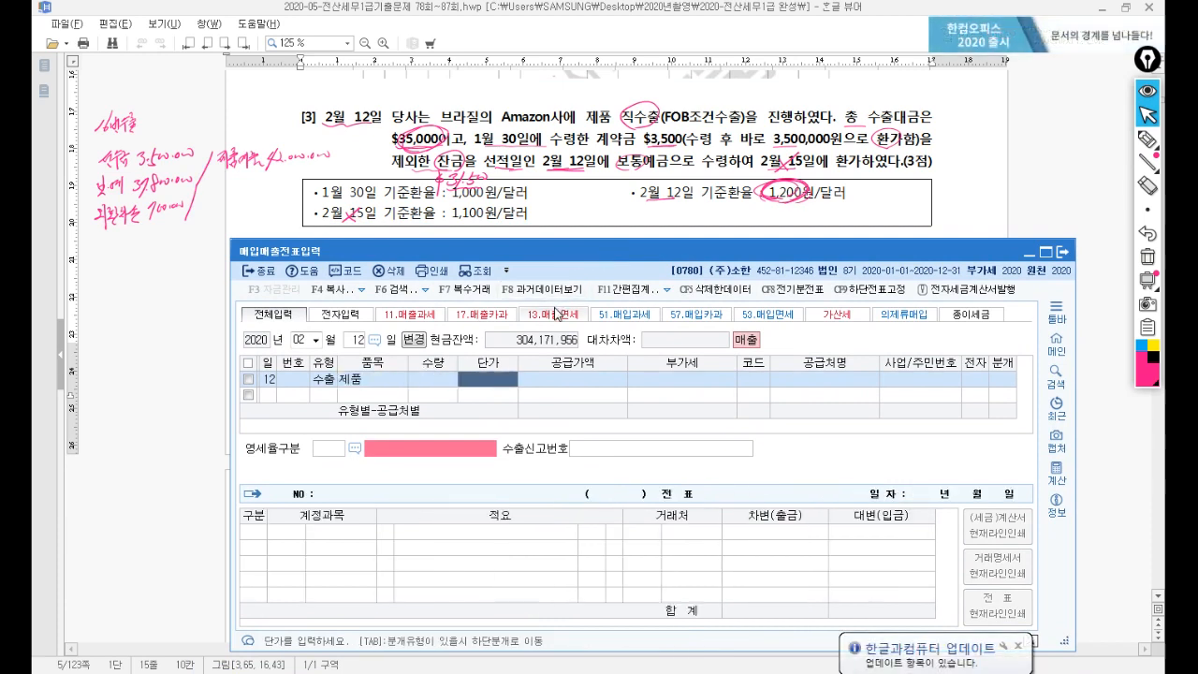
Enter supply value 42,000,000, customer Amazon사, and 영세율구분 1 직접수출(대행수출 포함).
type("42,000,000")
key("Return")
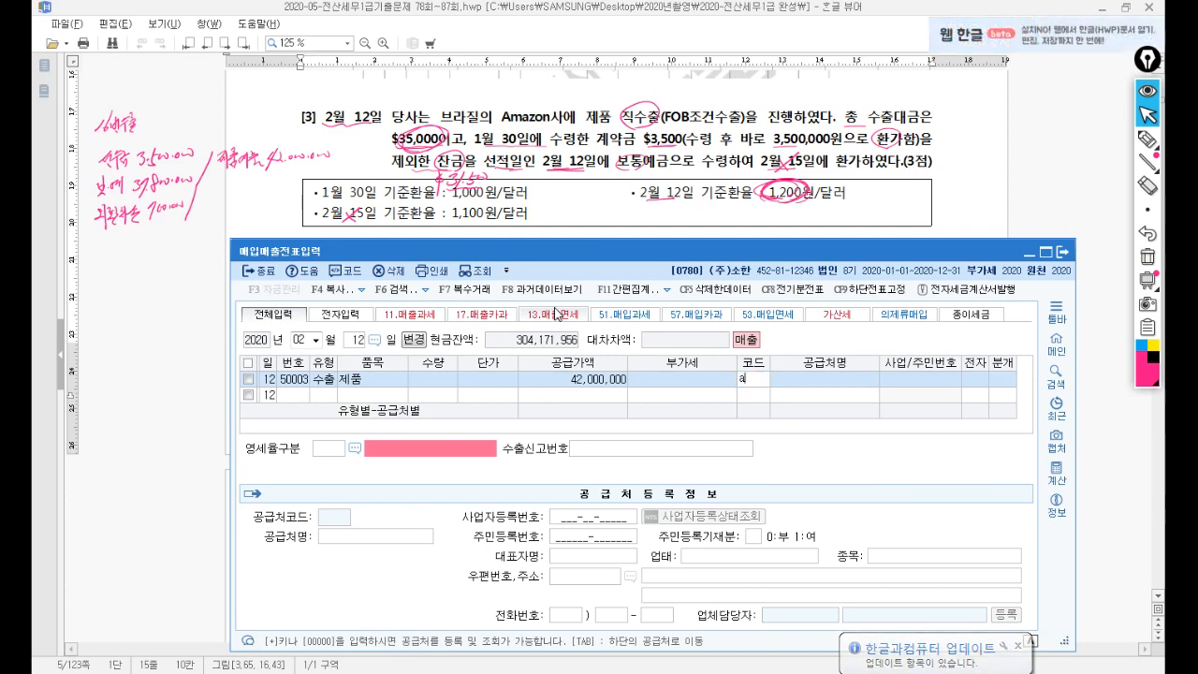
type("a")
key("Return")
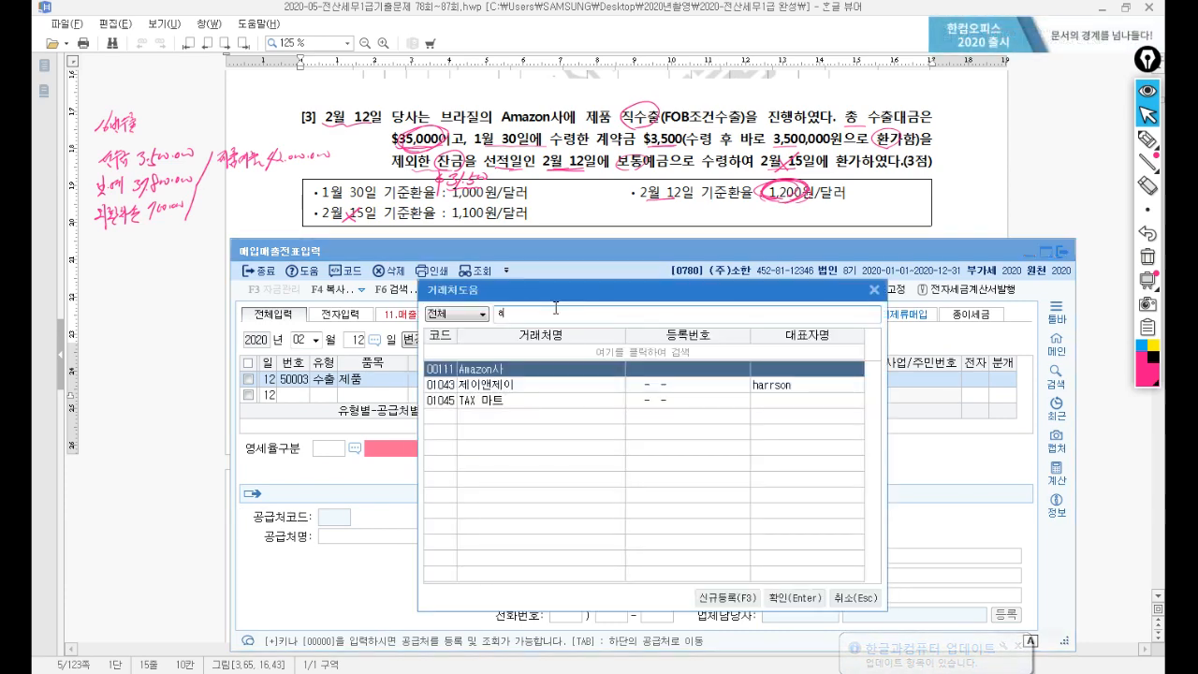
key("Return")
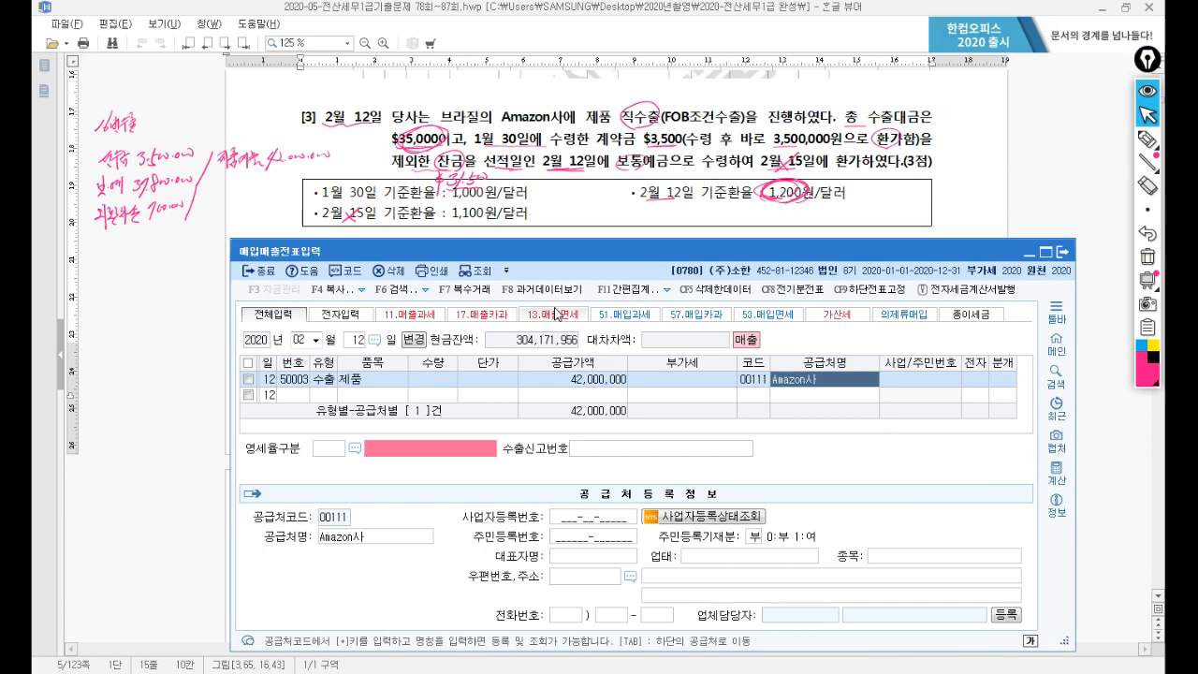
key("Return")
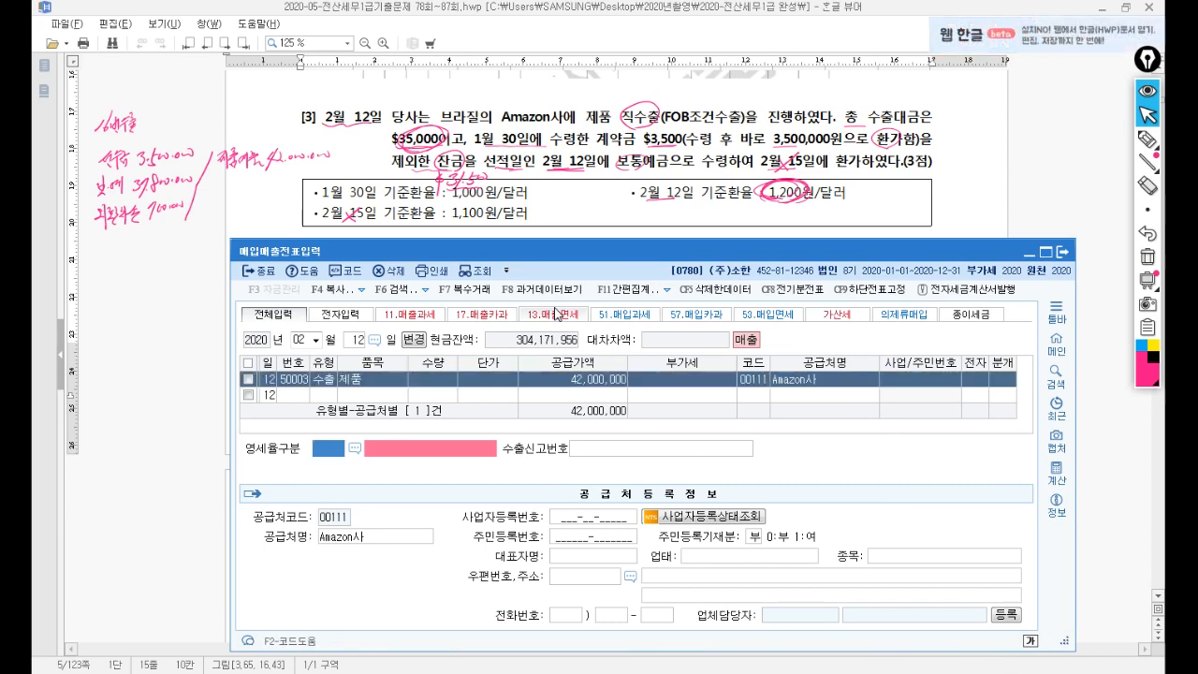
key("F2")
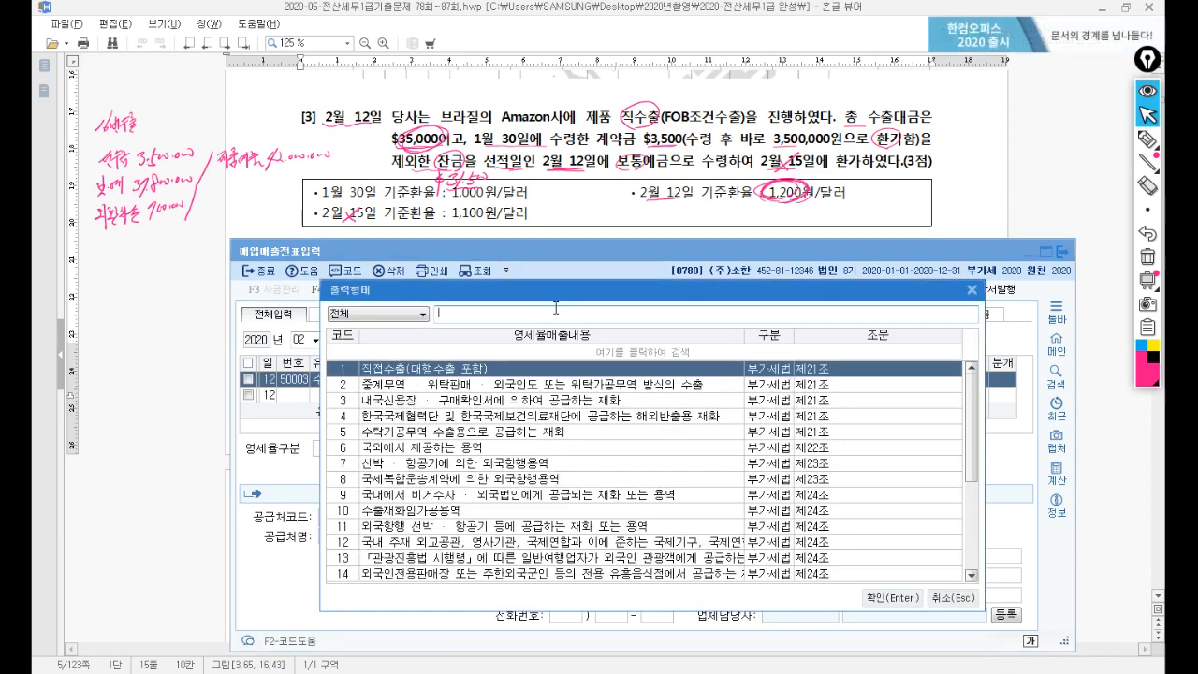
key("Return")
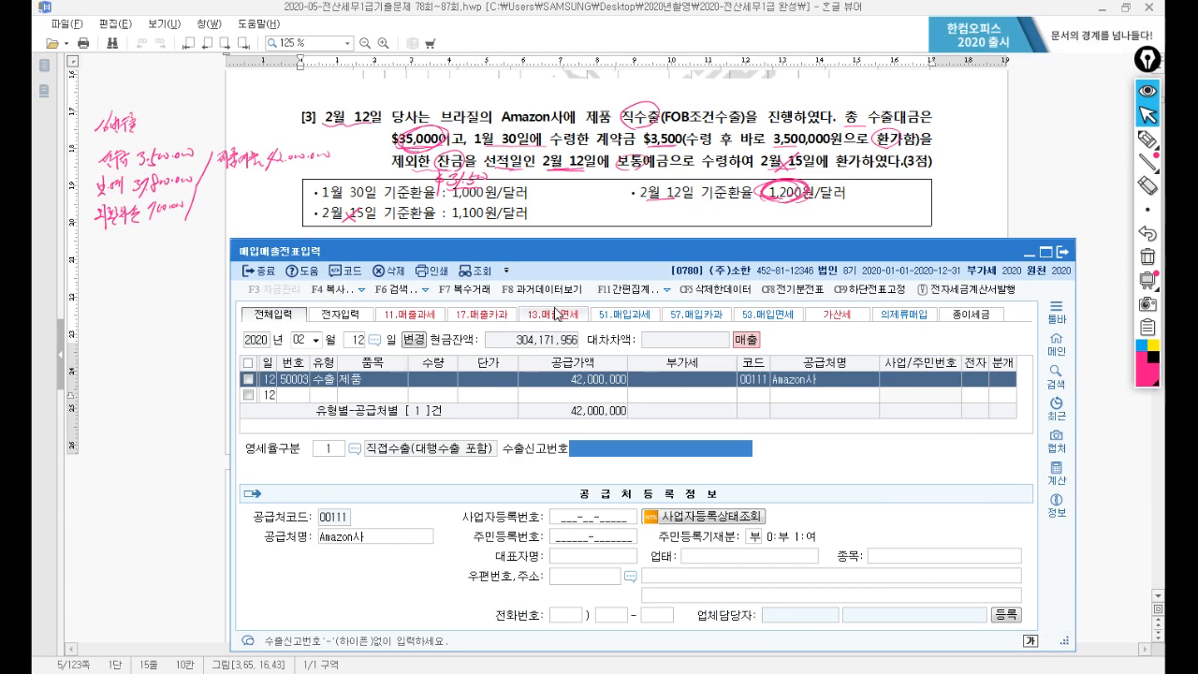
key("Return")
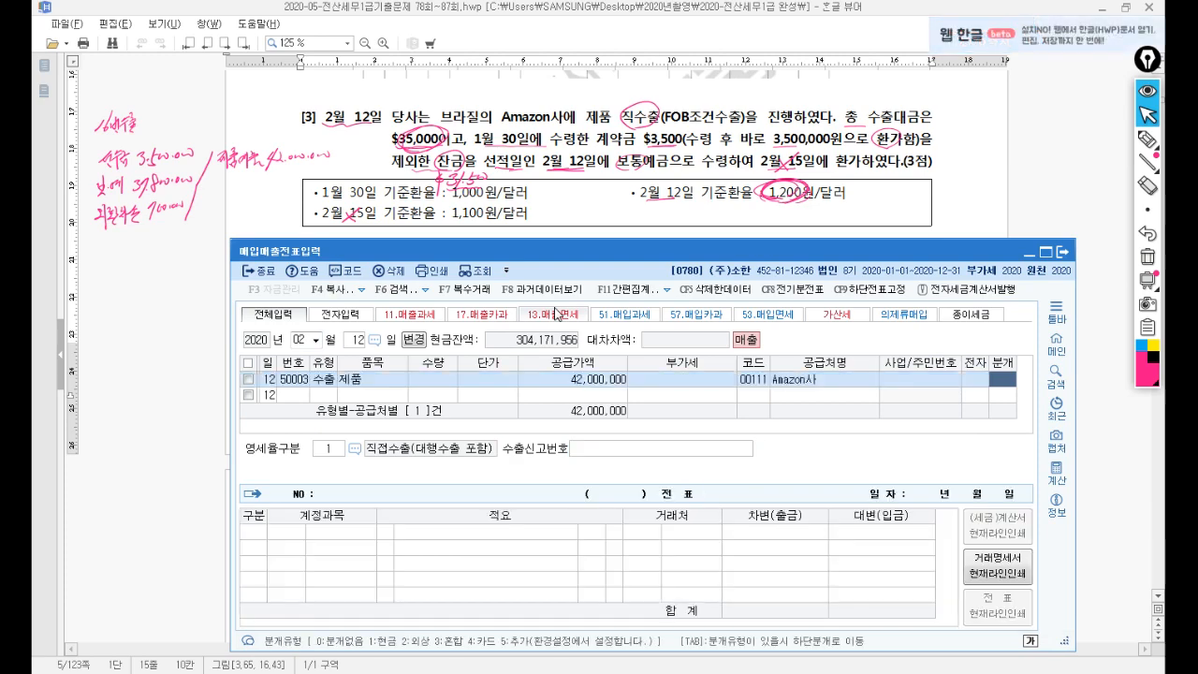
Set 분개 to 3(혼합) and debit 0259 선수금 3,500,000.
type("3")
key("Return")
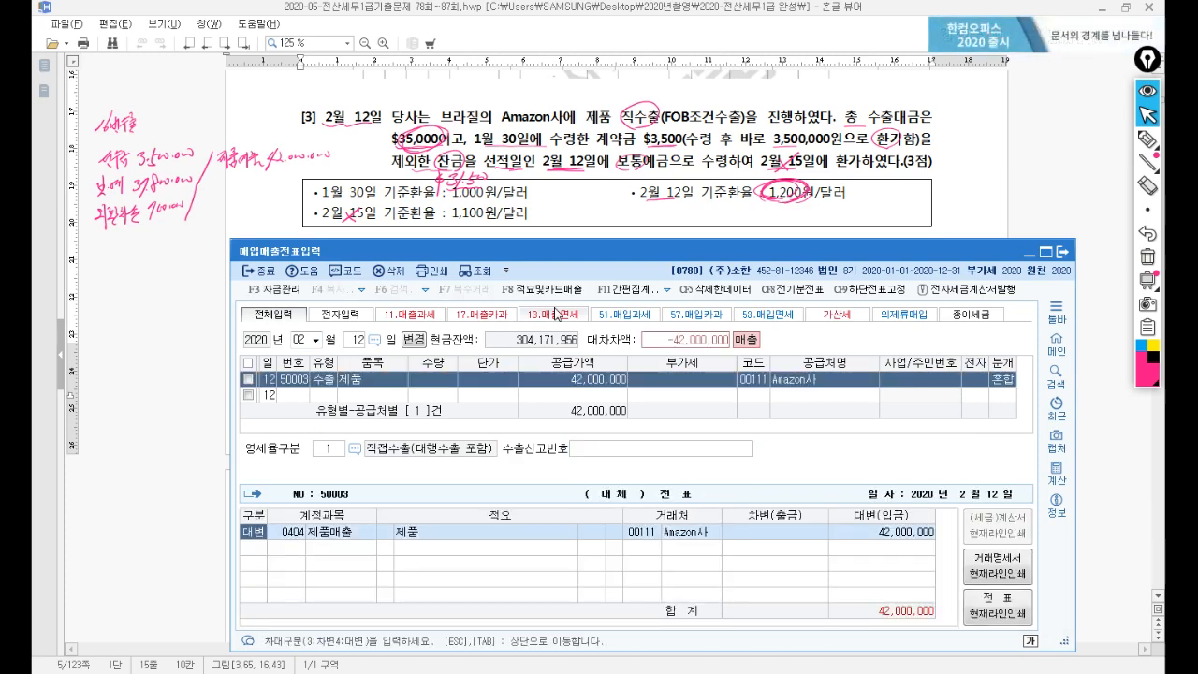
key("Return")
key("Return")
key("Return")
key("Return")
key("Return")
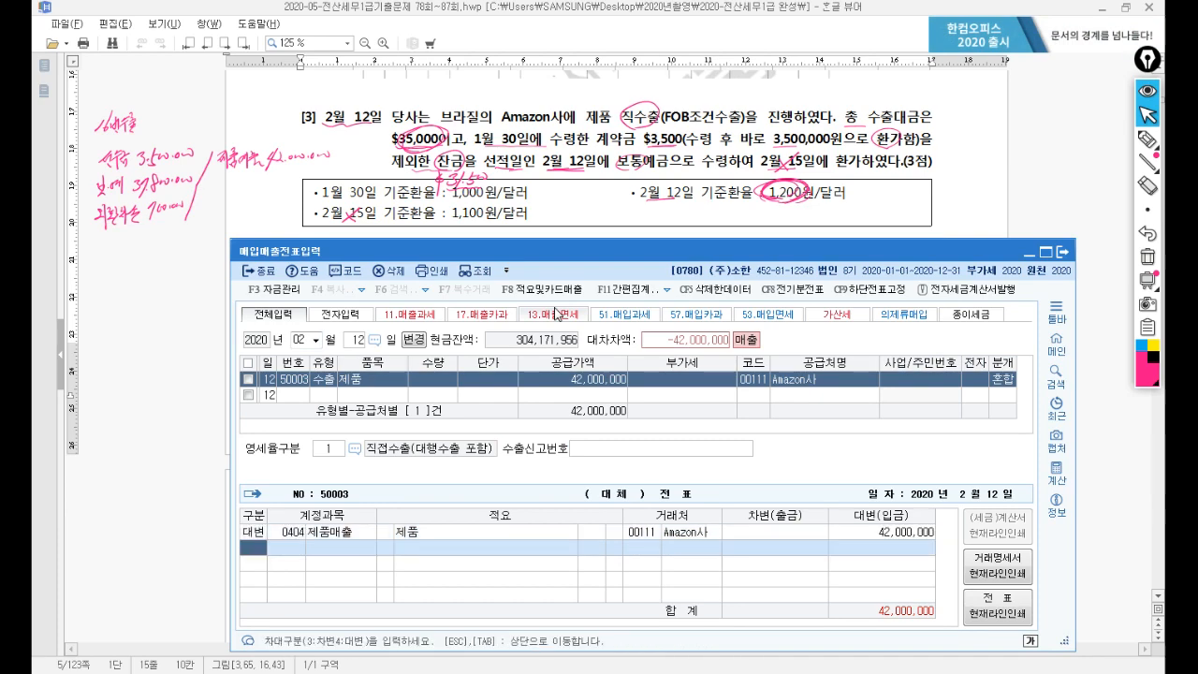
type("3")
key("Return")
type("선수")
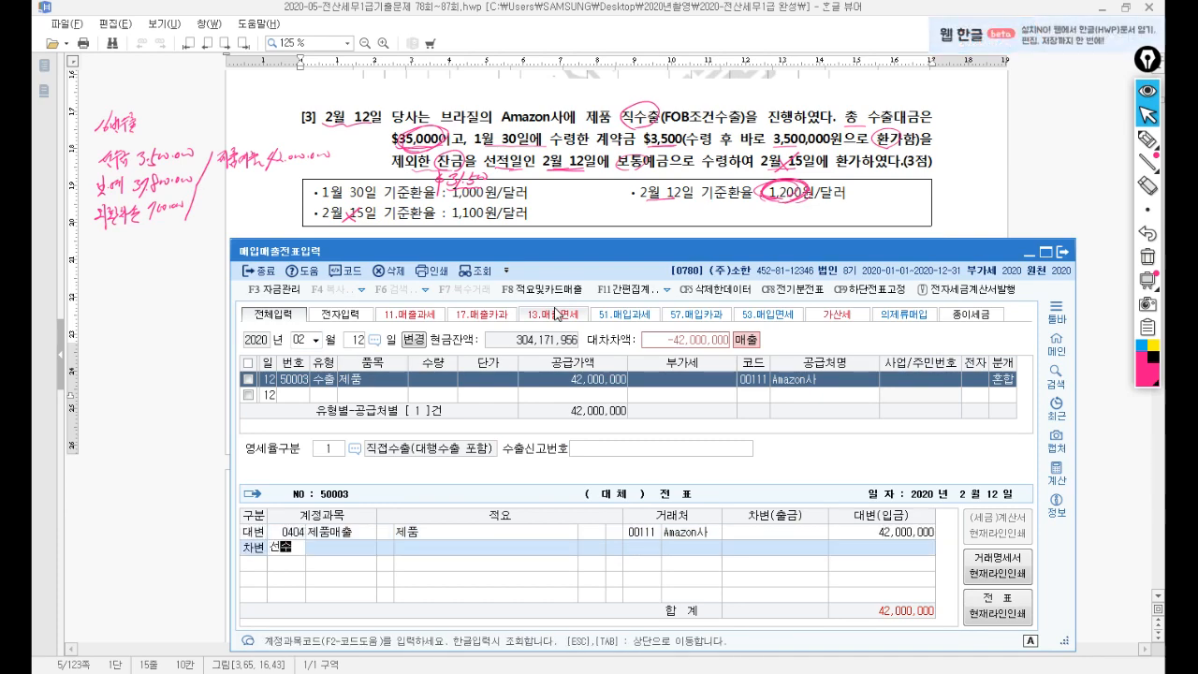
key("Return")
key("Return")
key("Return")
key("Return")
key("Return")
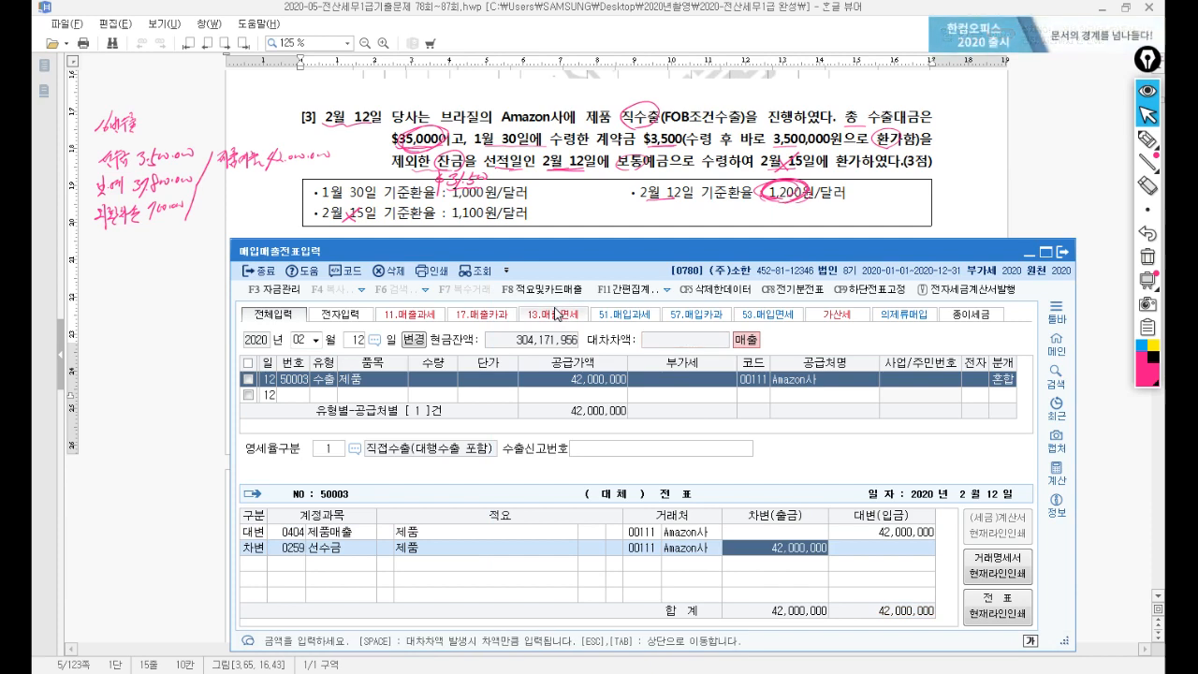
type("35")
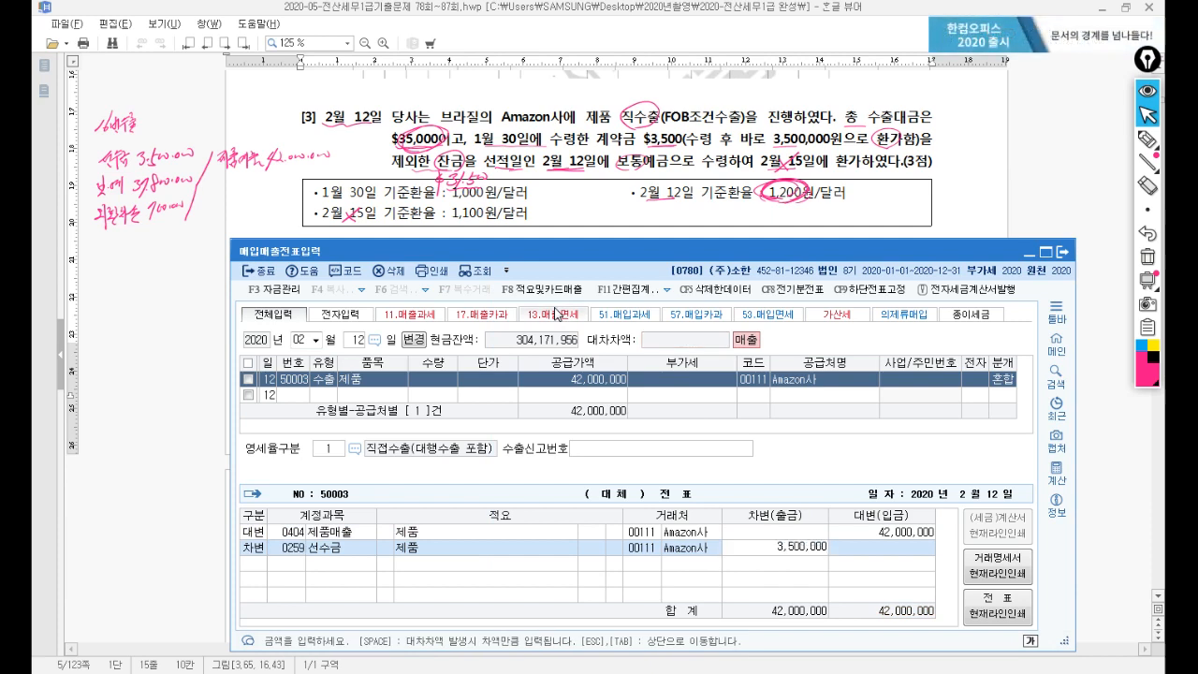
key("Return")
Debit 0103 보통예금 37,800,000 and 0952 외환차손 700,000 to balance the journal.
type("3")
key("Return")
type("1")
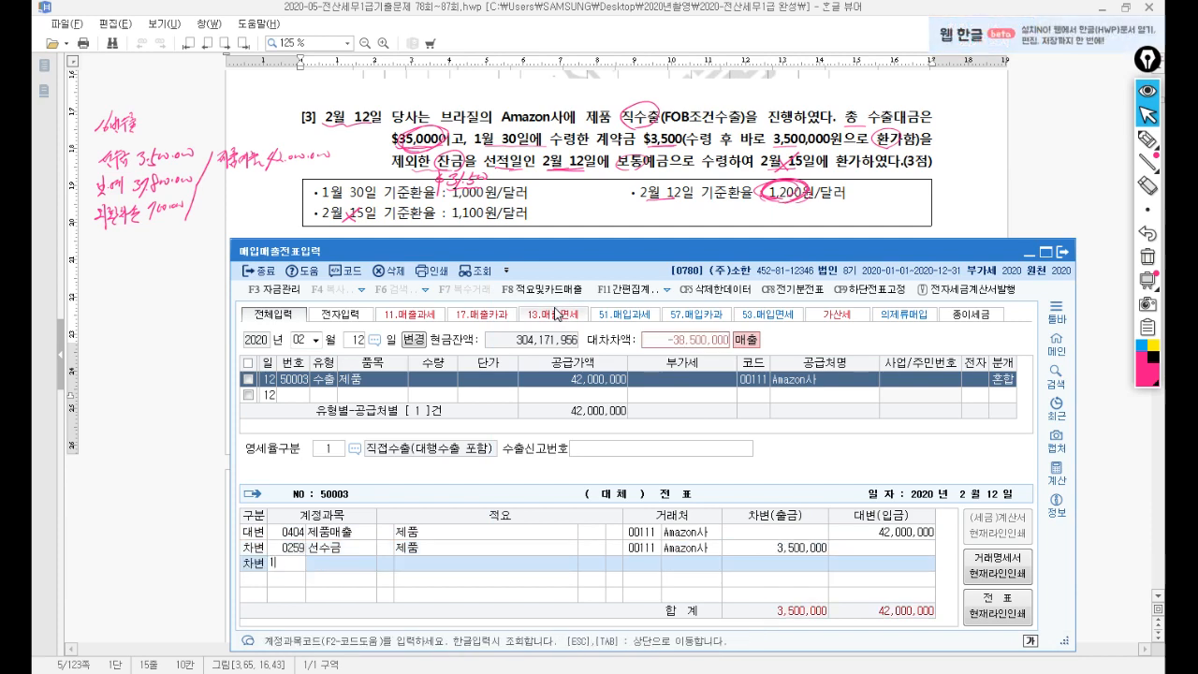
type("03")
key("Return")
key("Return")
key("Return")
type("37800")
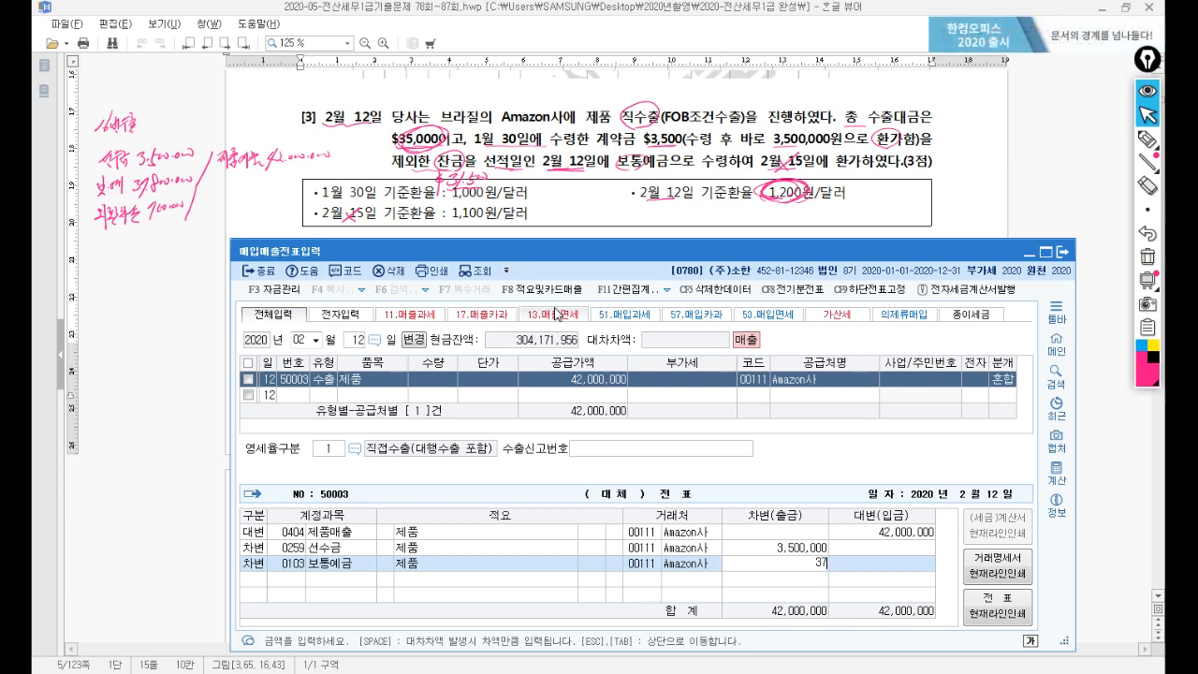
key("Return")
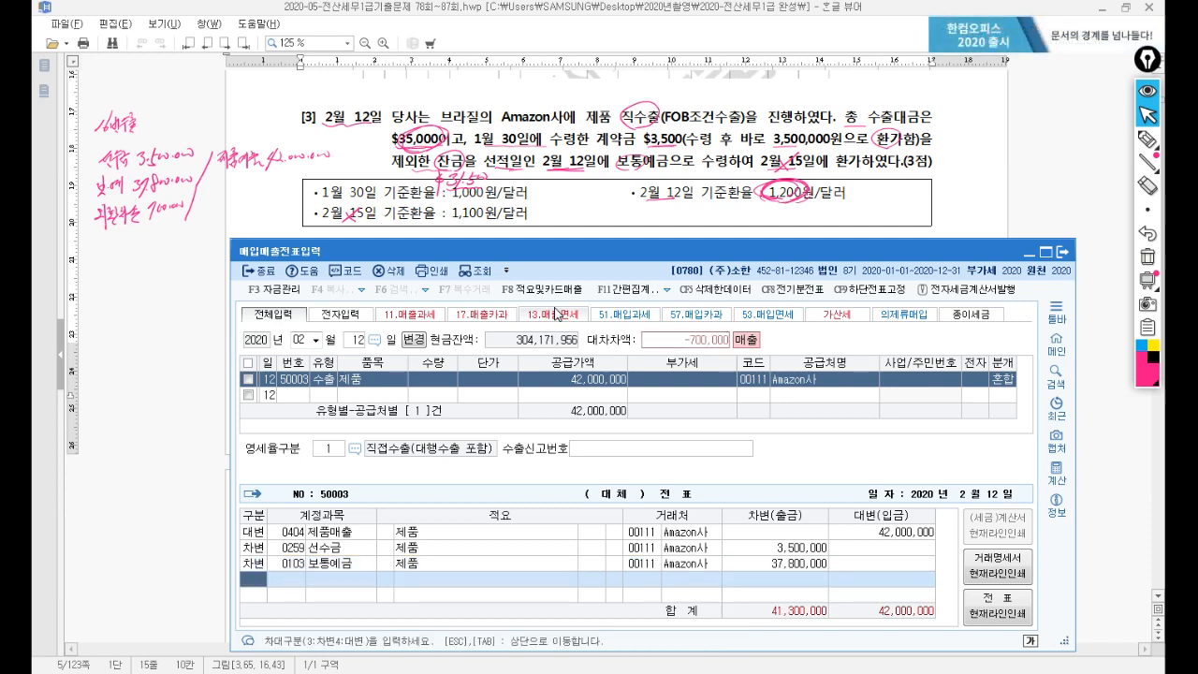
type("3")
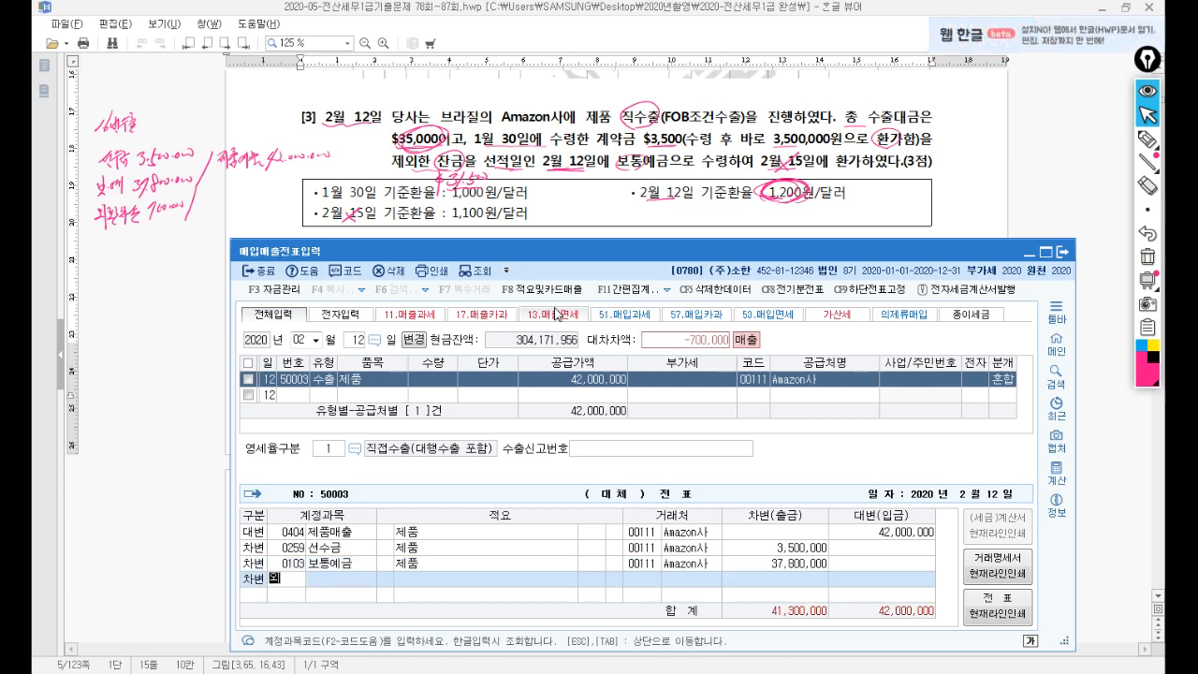
type("외환")
key("Return")
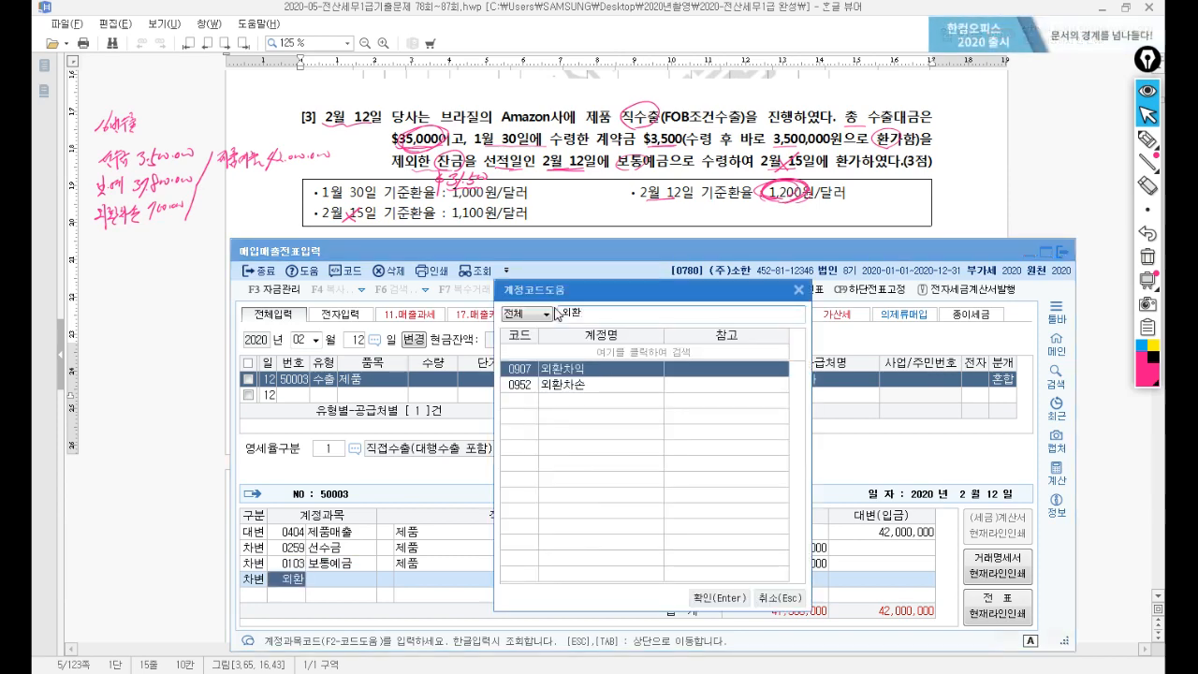
key("Down")
key("Return")
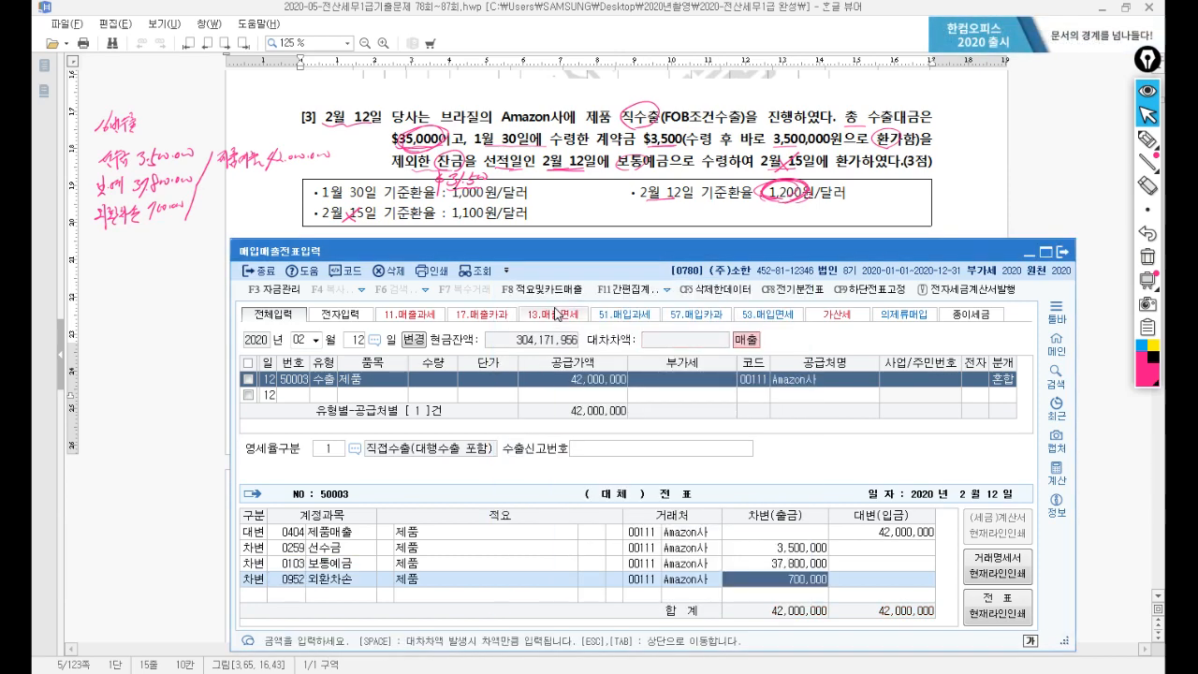
key("Return")
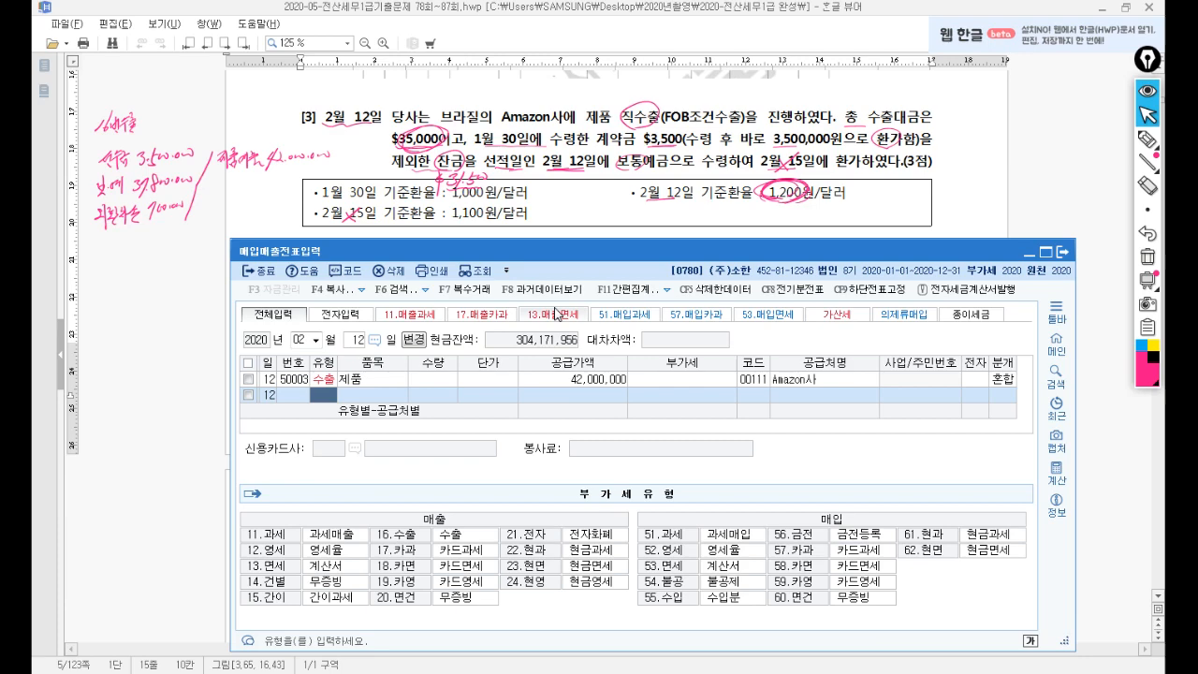
Clear the handwritten ink notes and bring problem [4] into view.
left_click(1149, 258)
left_click(726, 190)
scroll(726, 190, "down", 10)
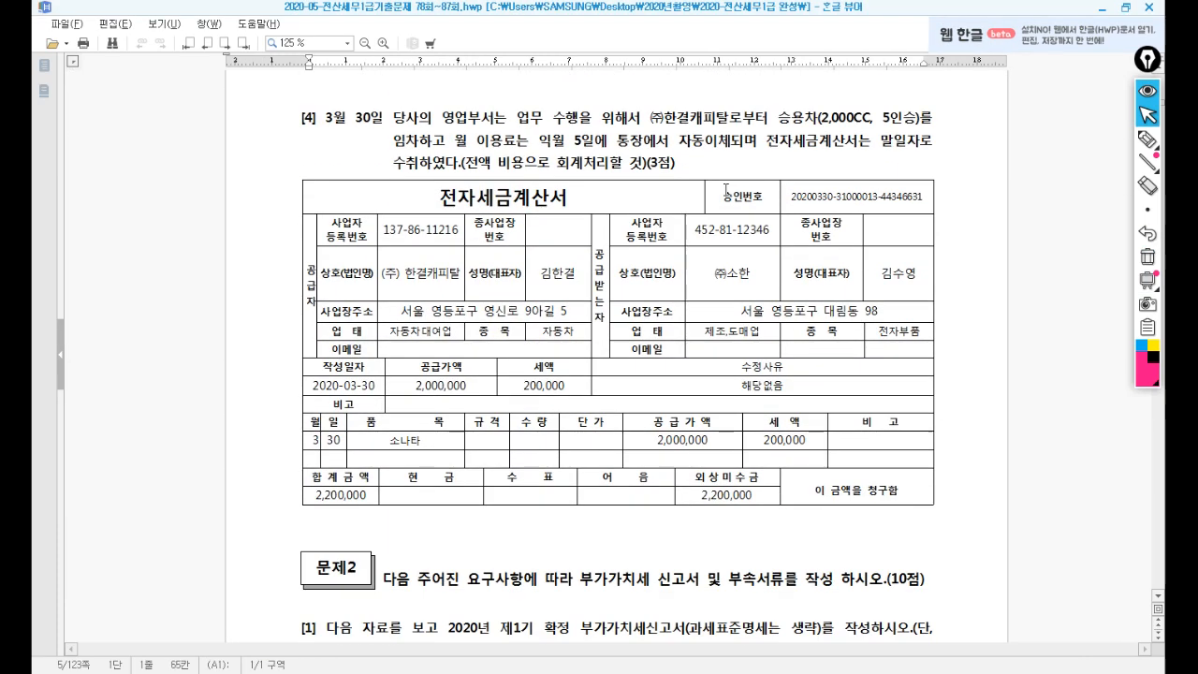
left_click(499, 127)
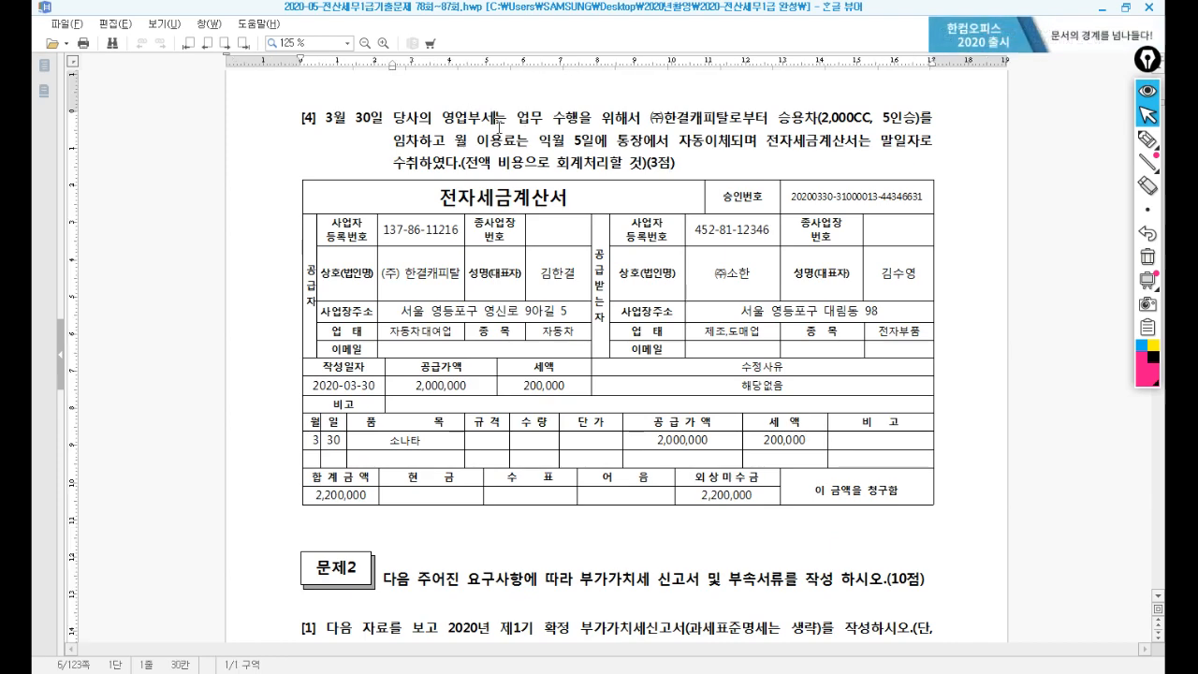
scroll(499, 127, "down", 3)
scroll(511, 123, "up", 3)
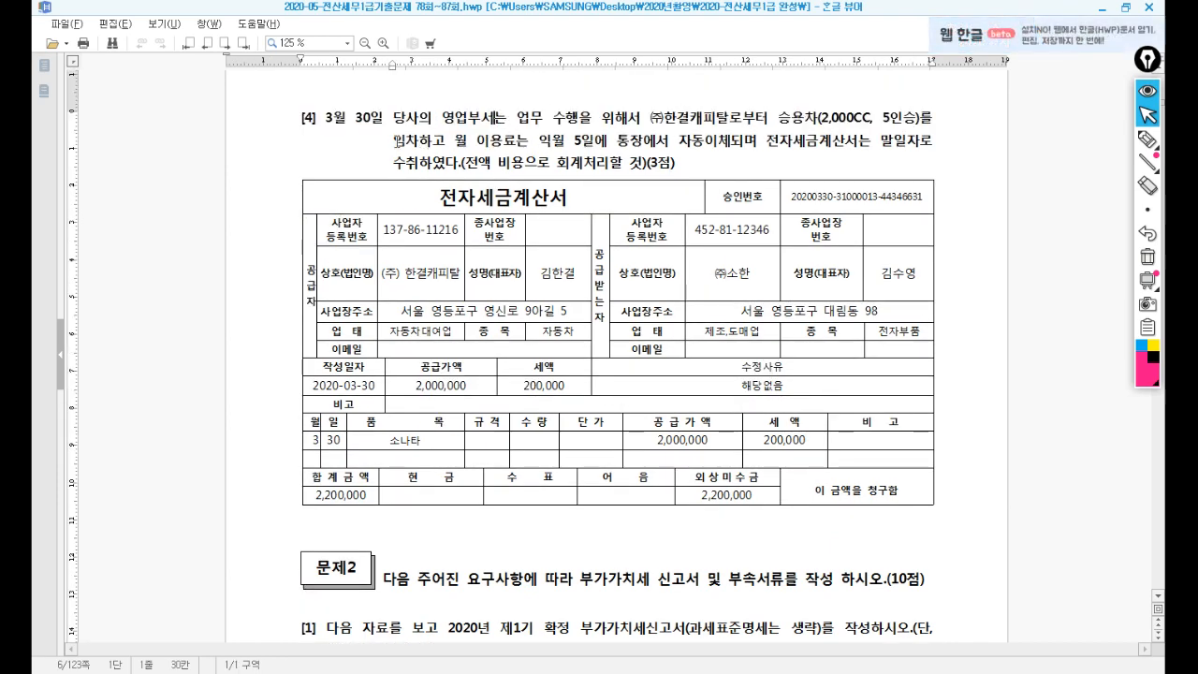
Highlight the car-rental electronic tax invoice wording in problem [4], then go back to 매입매출전표입력.
left_click_drag(767, 141, 824, 147)
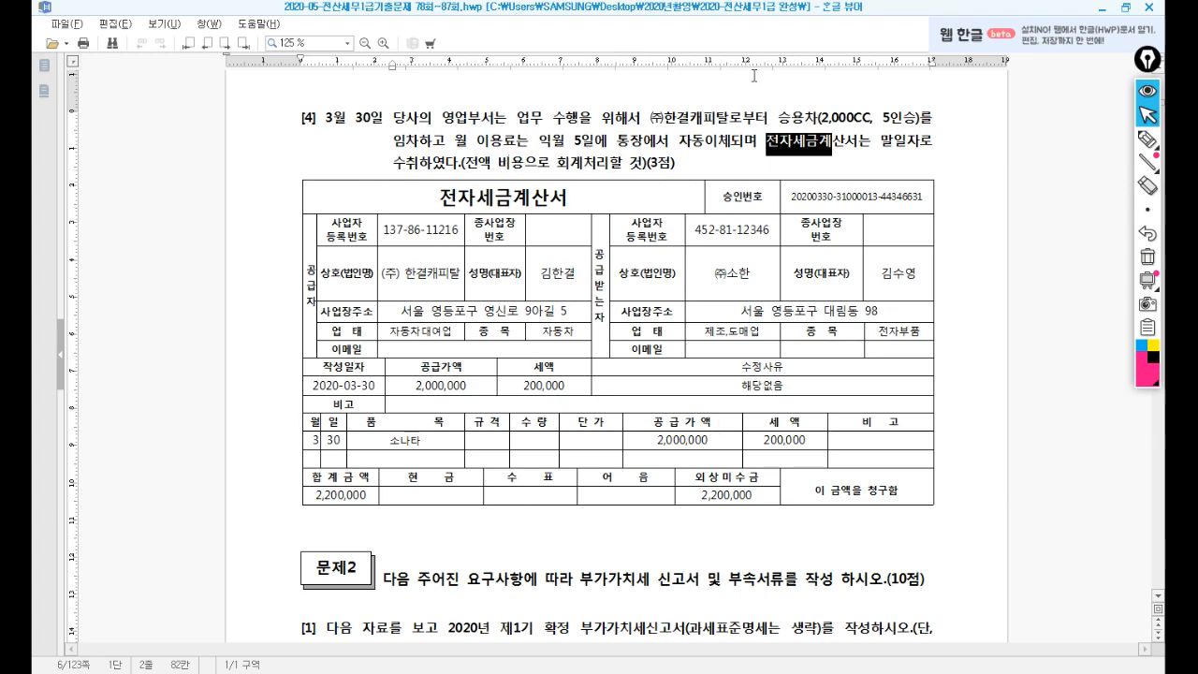
left_click_drag(778, 116, 845, 138)
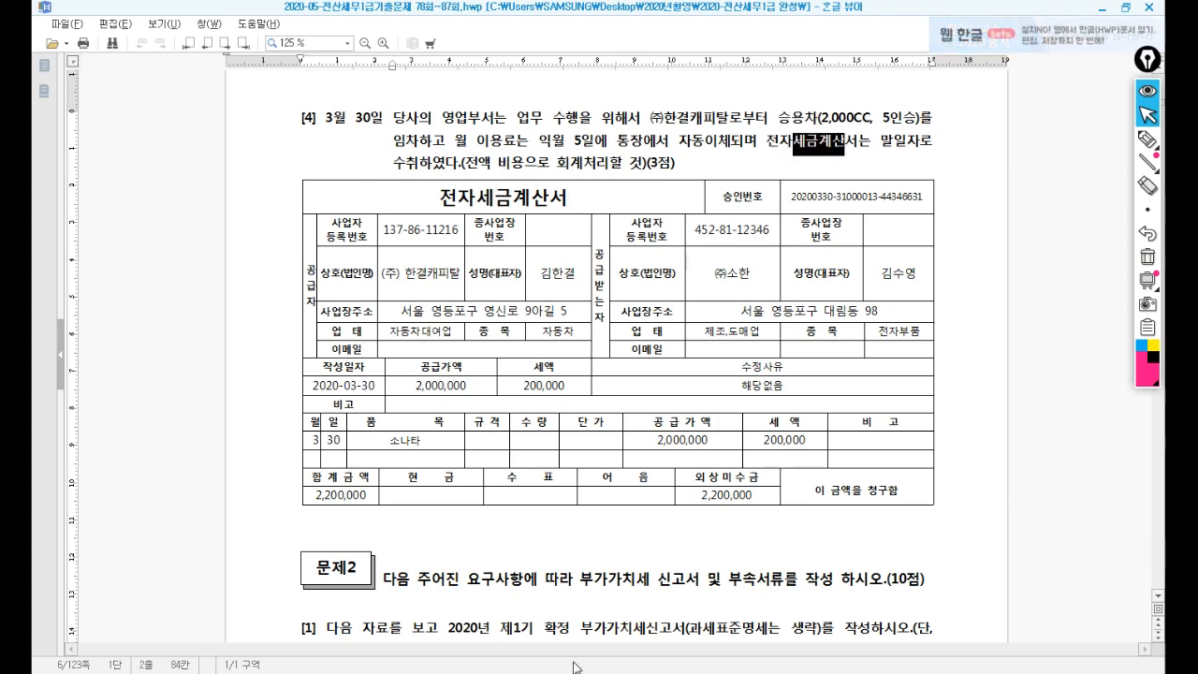
left_click(533, 672)
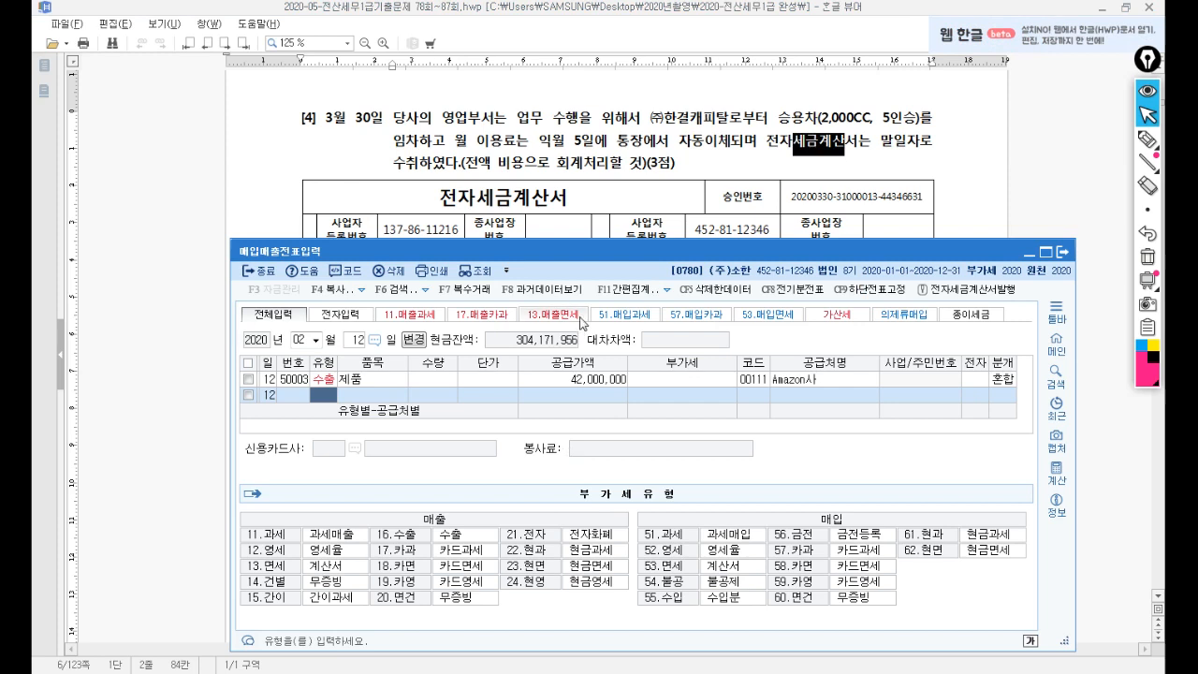
Start a March 30 entry of type 54 불공 with item 승용차임차.
left_click(316, 343)
left_click(308, 386)
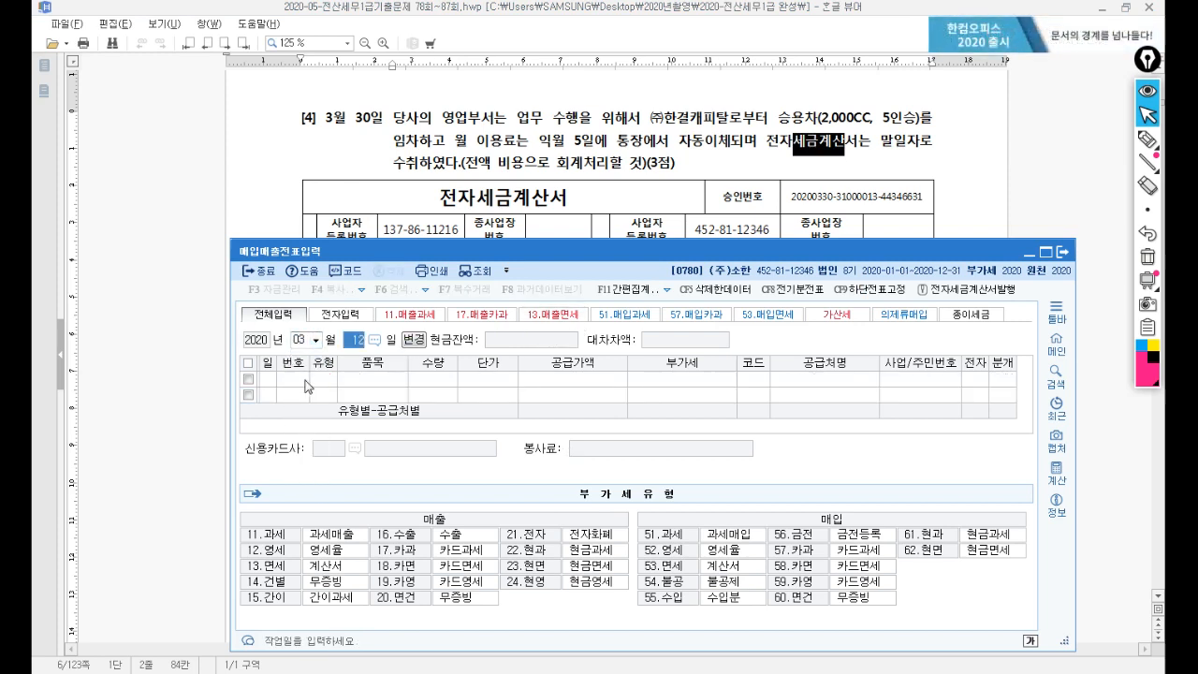
type("30")
key("Return")
type("54")
key("Return")
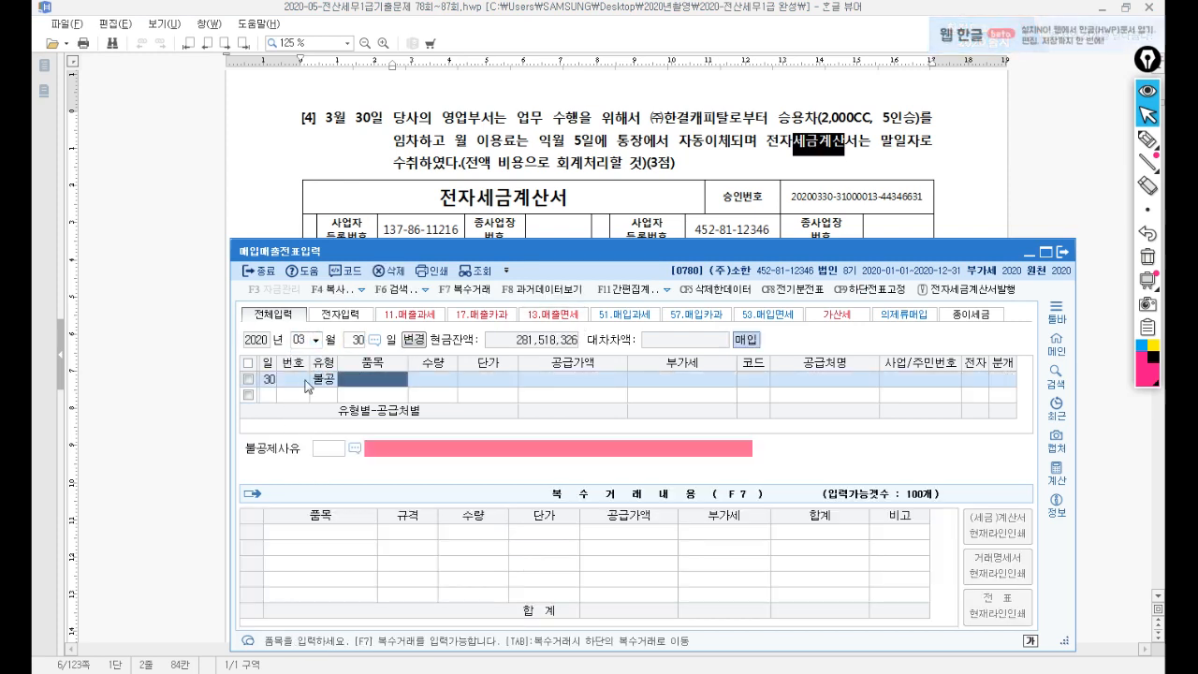
type("승용차")
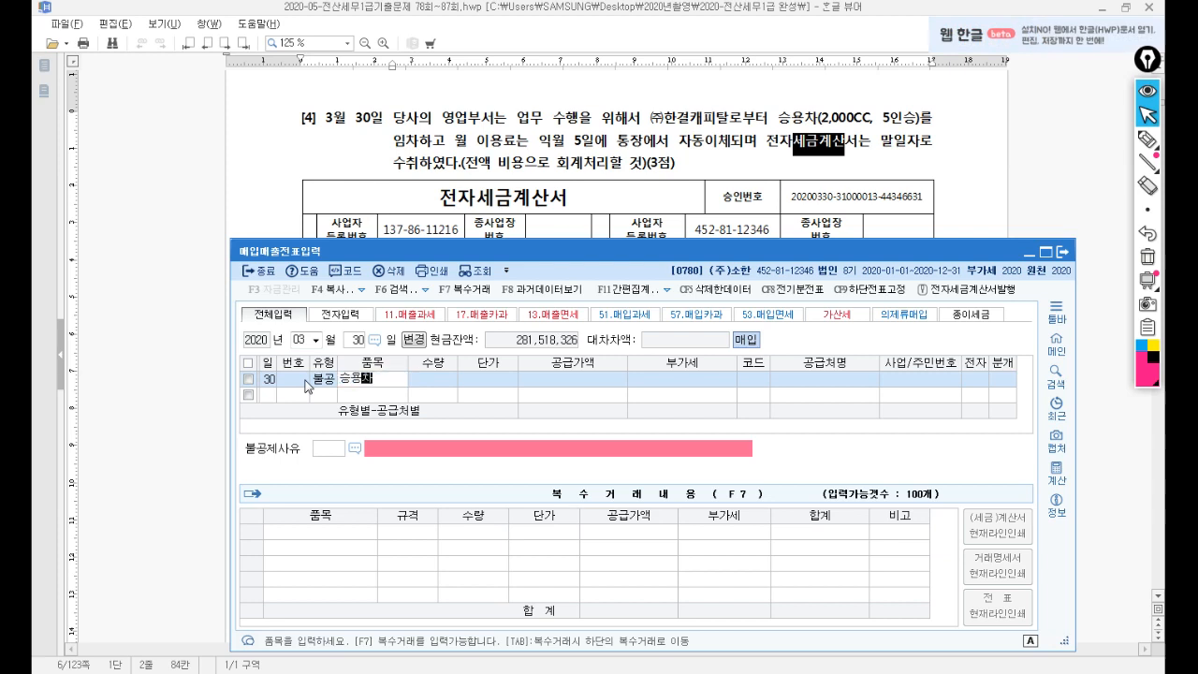
type("임차")
key("Return")
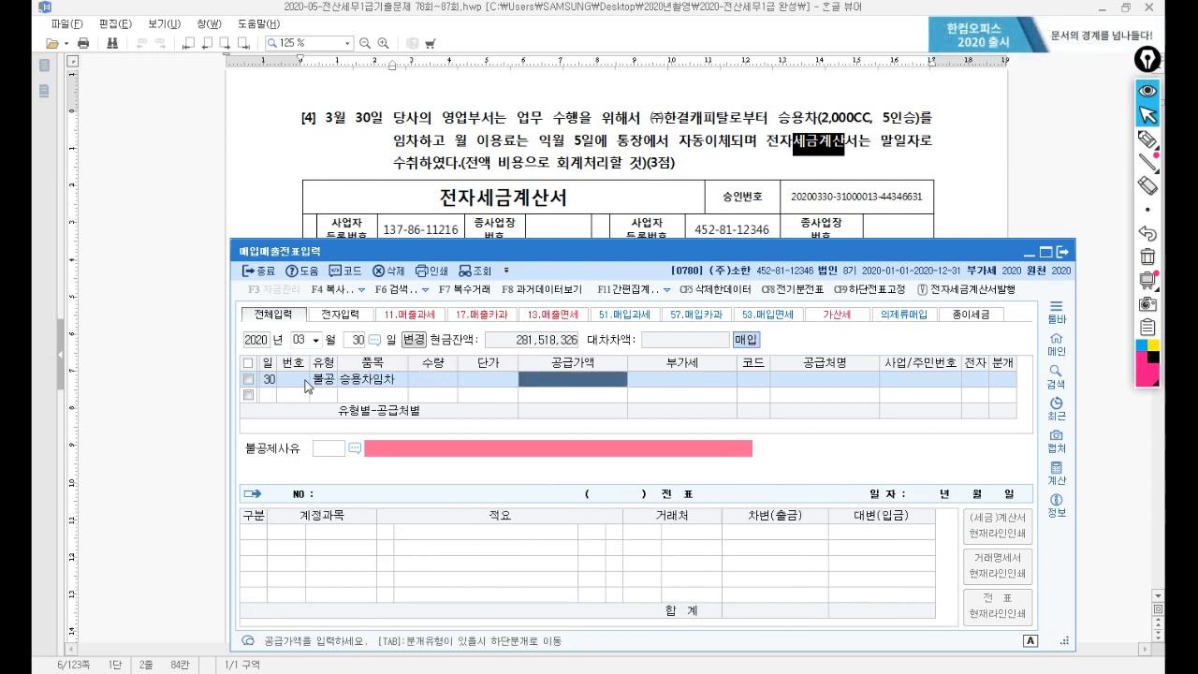
Enter 2,000,000 plus 200,000 VAT from (주)한결캐피탈, electronic, with non-deduction reason ⑧ small passenger car.
left_click_drag(652, 259, 657, 208)
type("2000000")
key("Return")
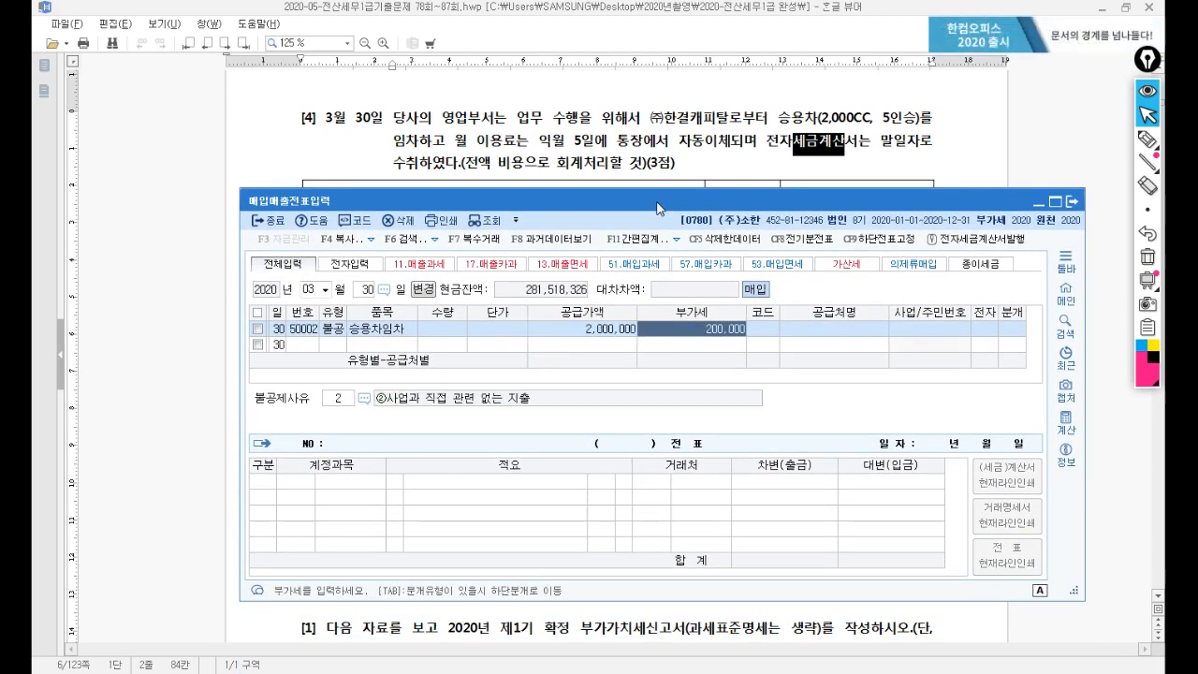
key("Return")
type("한결")
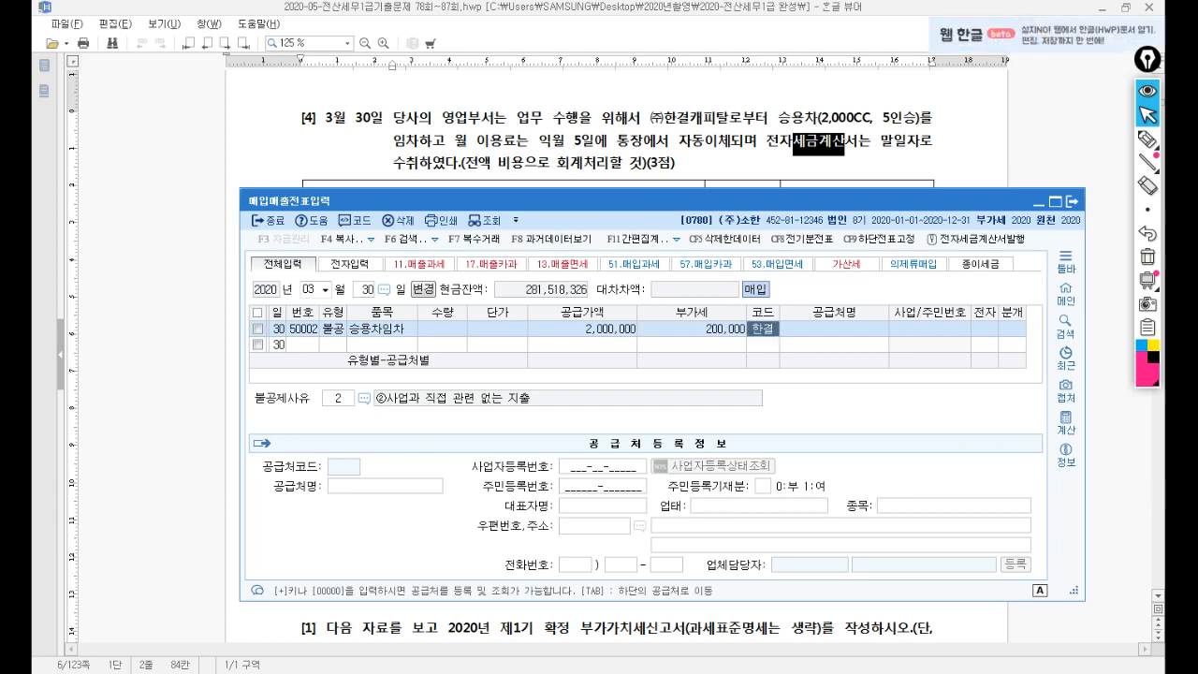
key("Return")
key("Return")
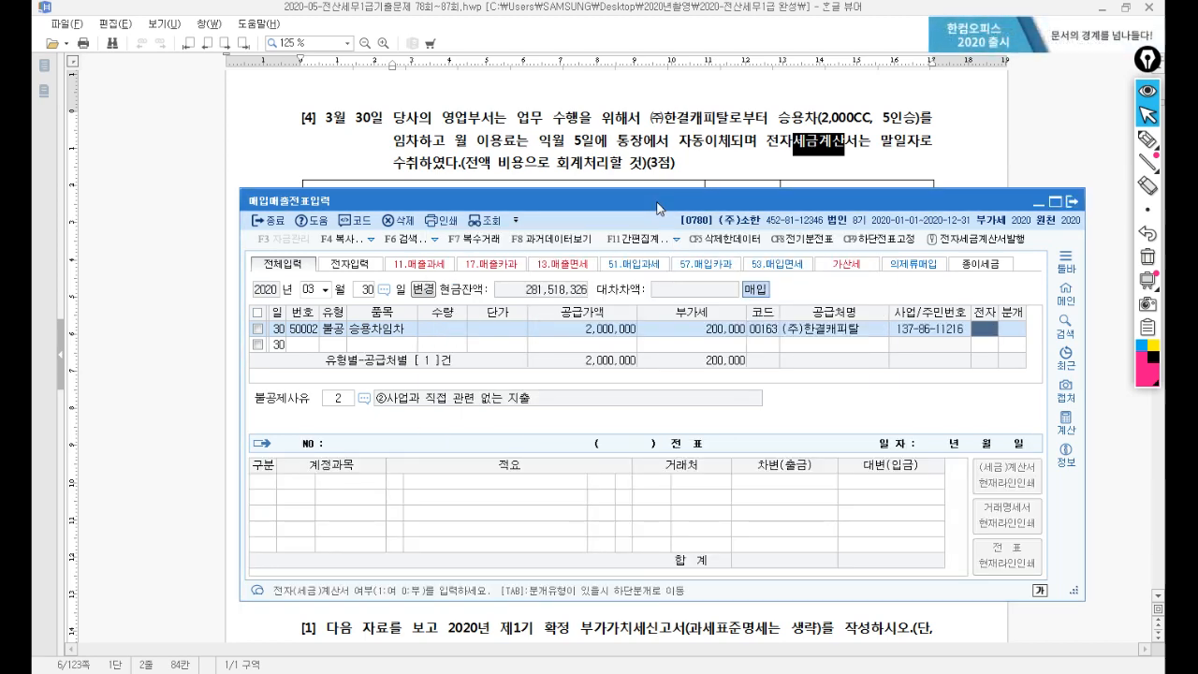
type("1")
key("Return")
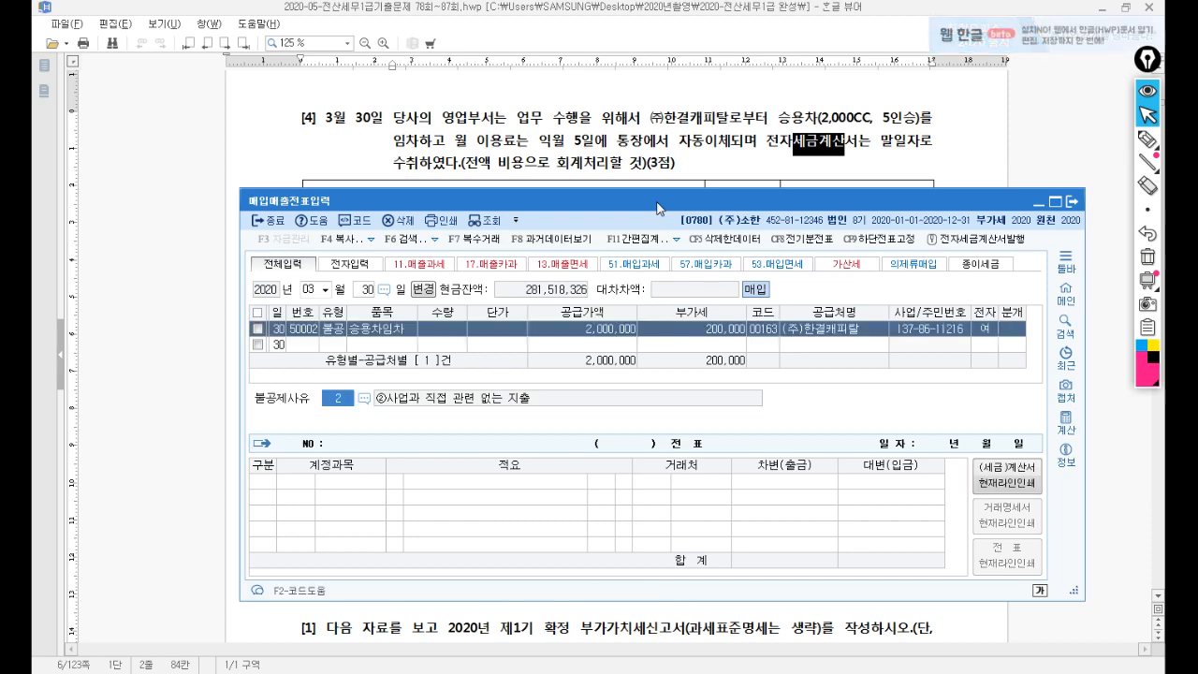
key("F2")
key("Down")
key("Down")
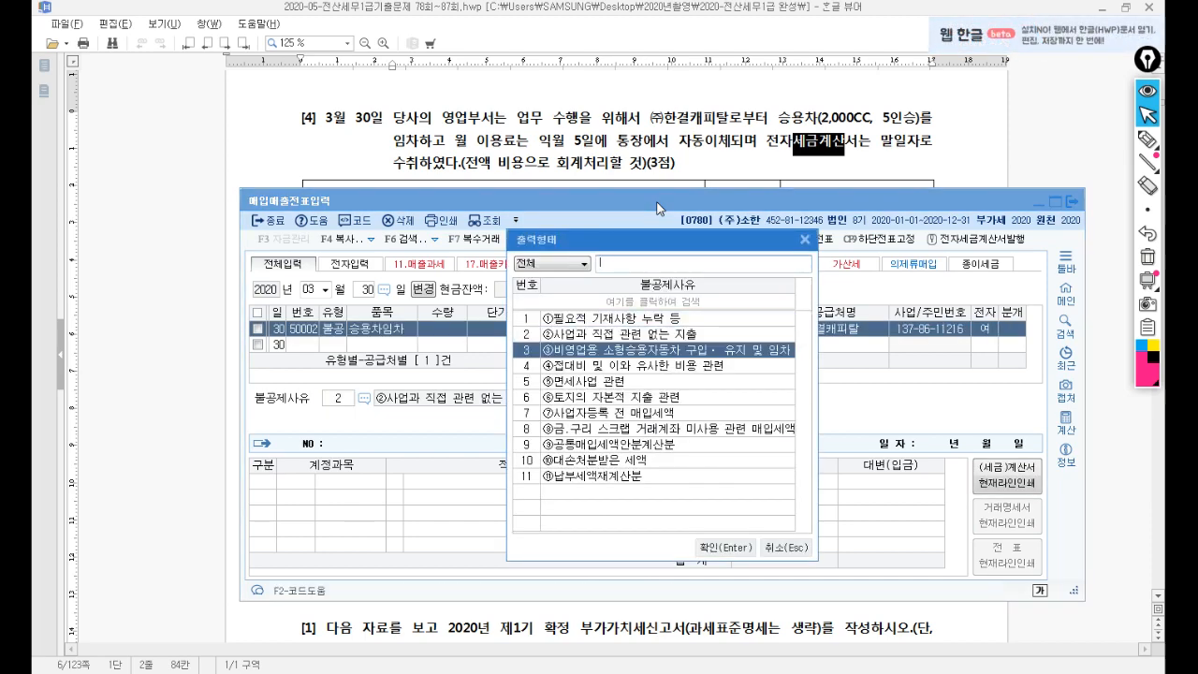
key("Return")
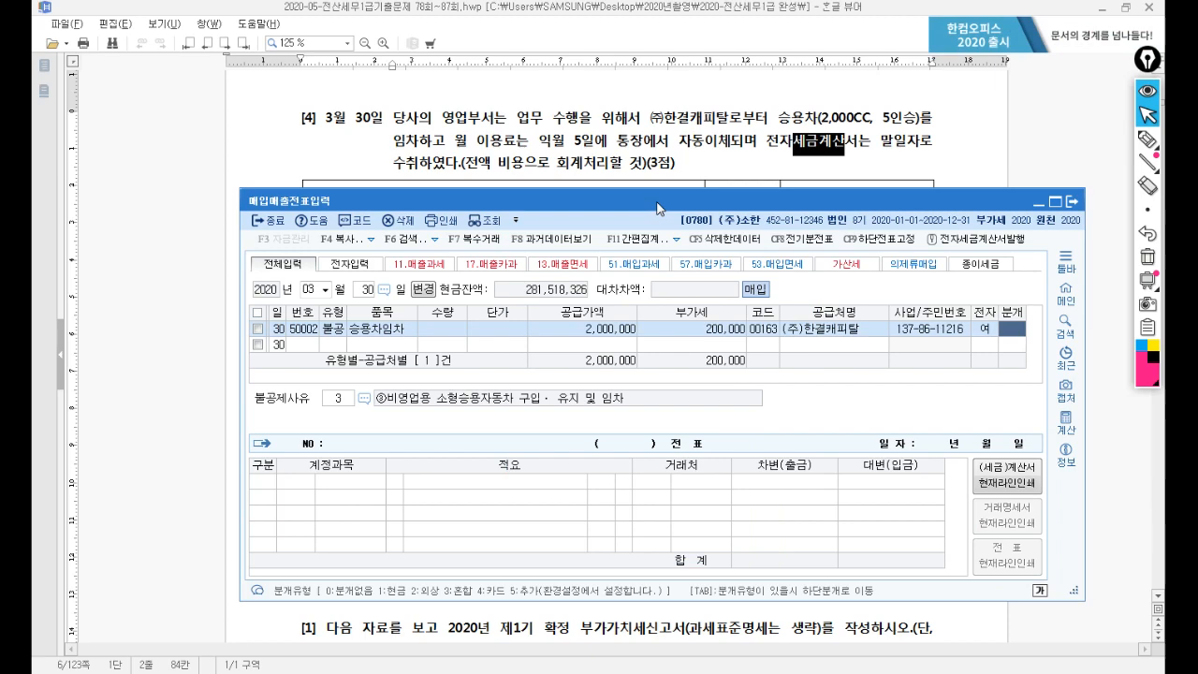
left_click(656, 149)
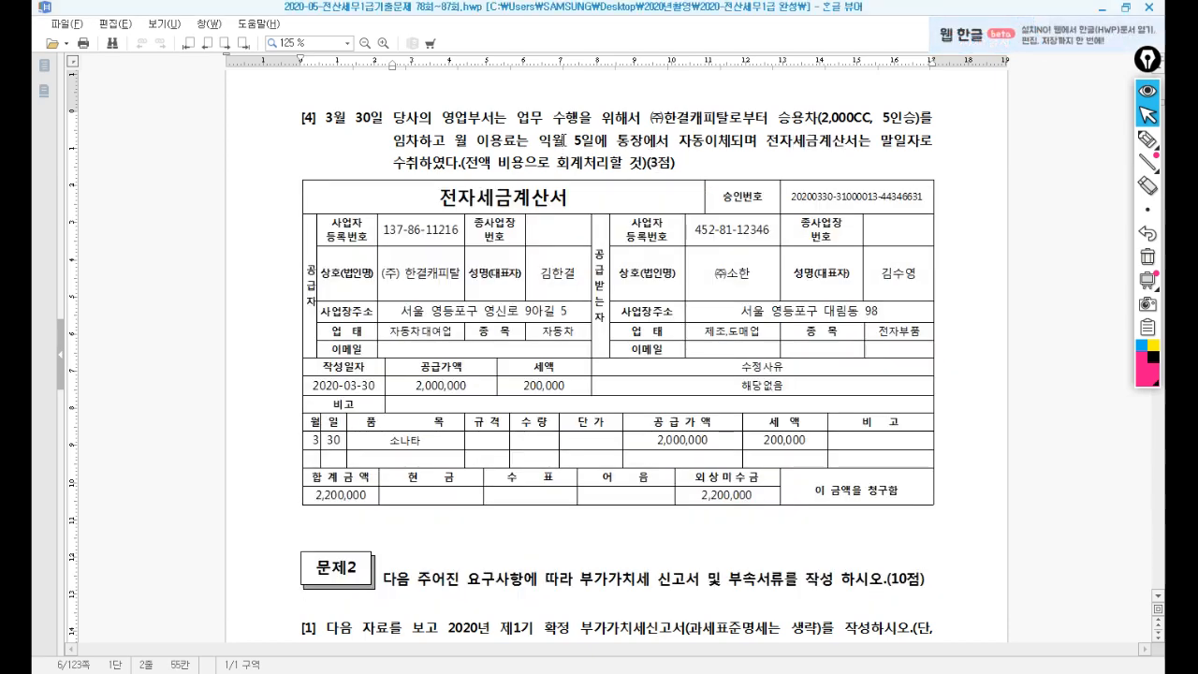
Check the 5일 payment day and the 3월 30 date in problem [4], then return to KcLep.
left_click_drag(564, 140, 591, 140)
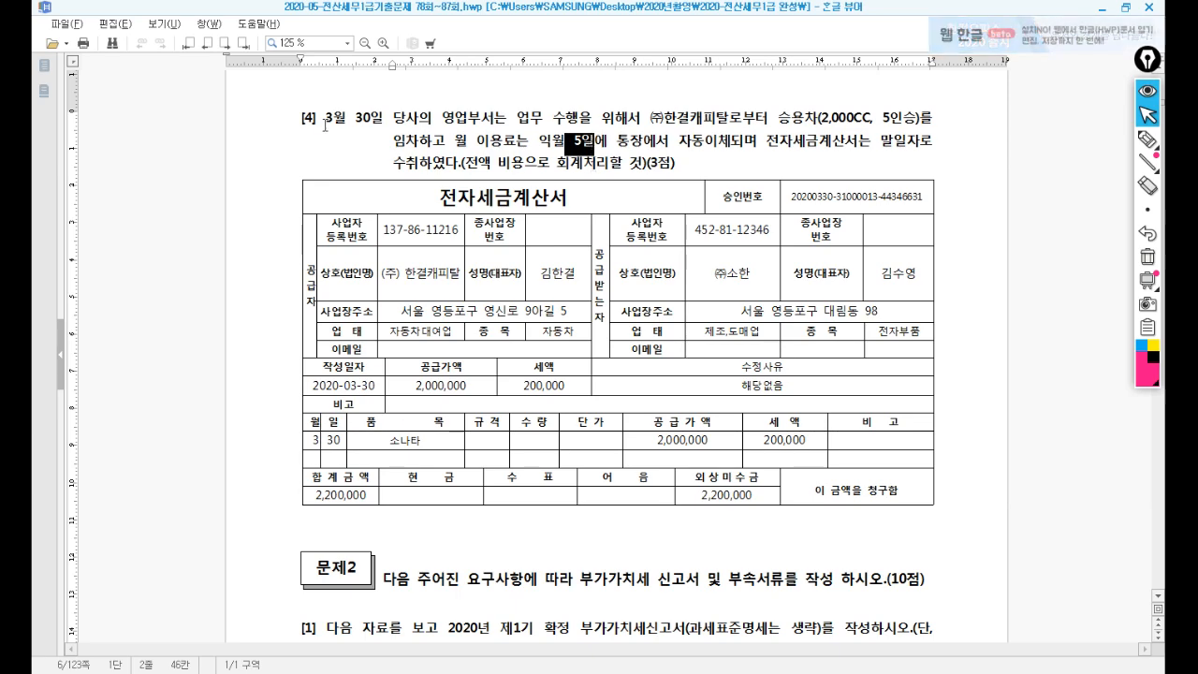
left_click_drag(316, 122, 375, 122)
left_click(562, 672)
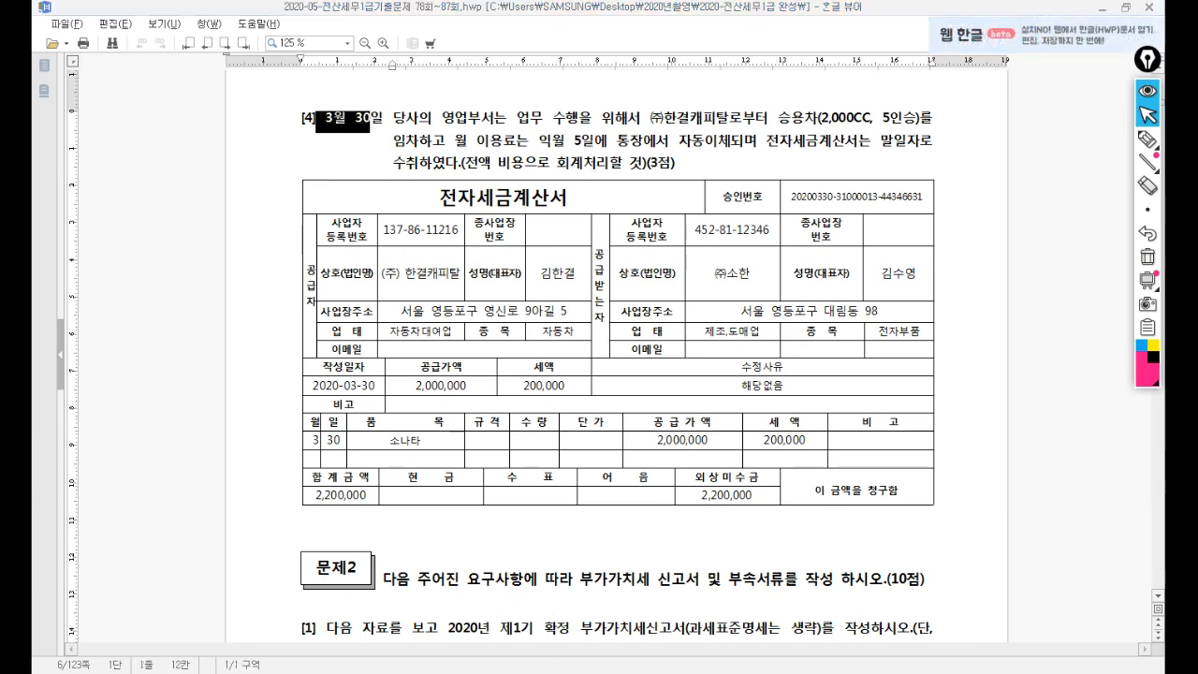
left_click_drag(704, 203, 672, 194)
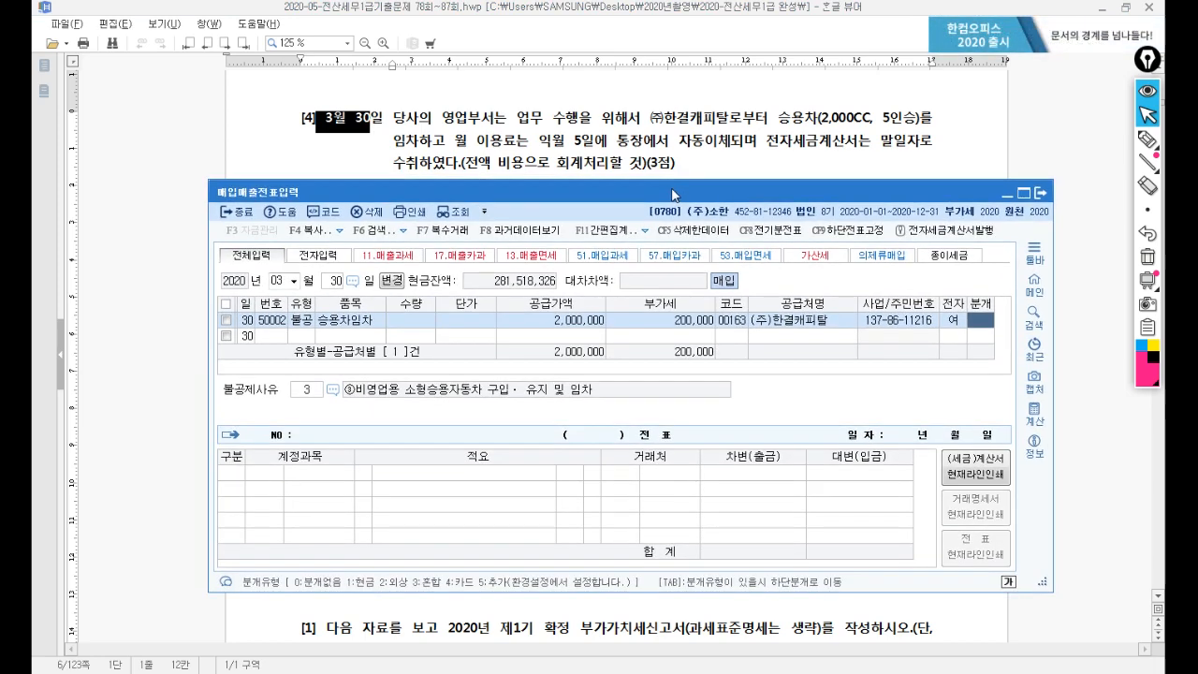
Set 분개 to 3 (혼합), debiting 0819 임차료 and crediting 0253 미지급금 for 2,200,000.
type("3")
key("Return")
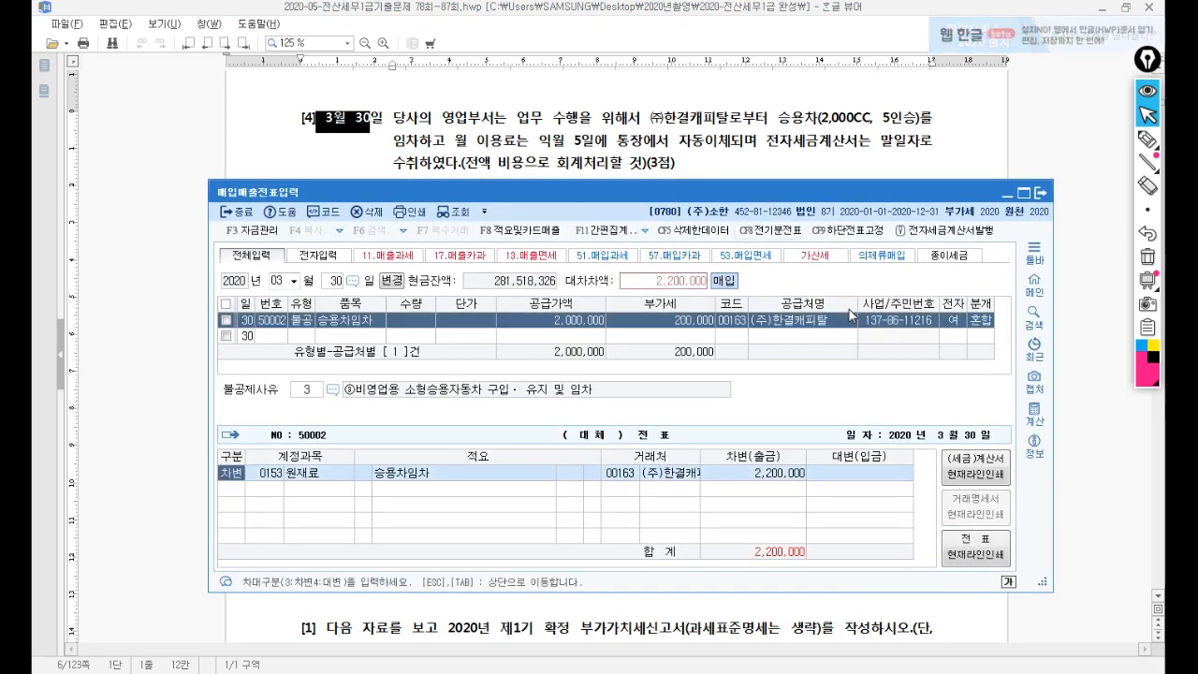
key("Return")
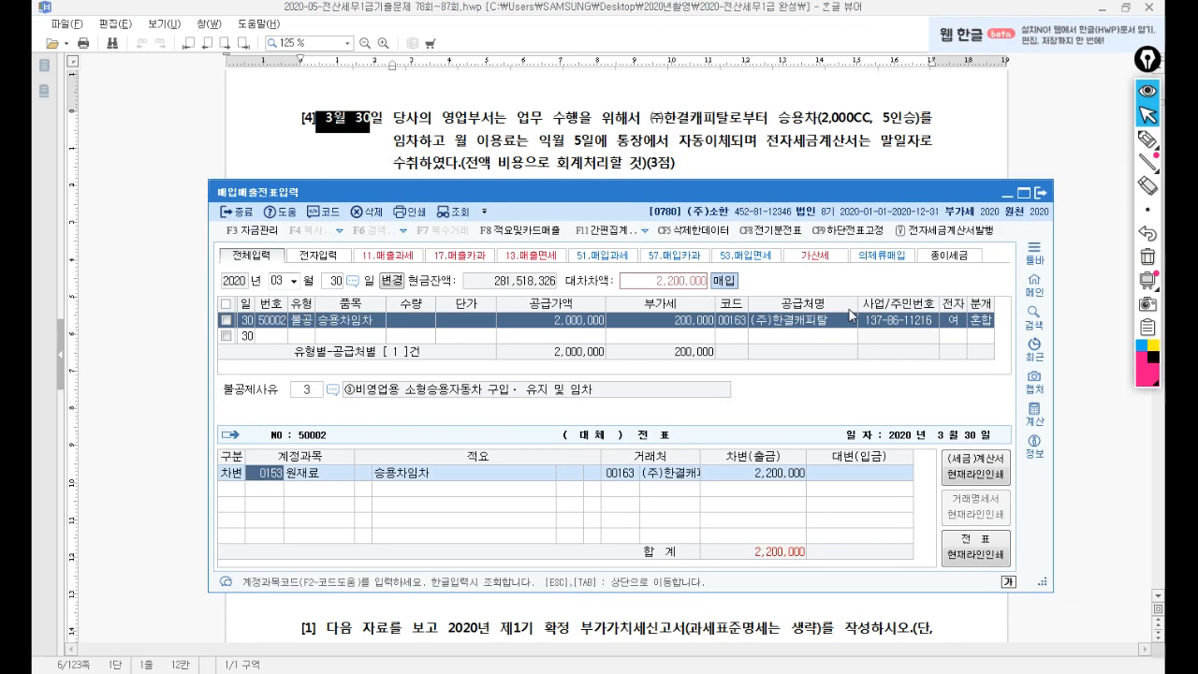
type("임차")
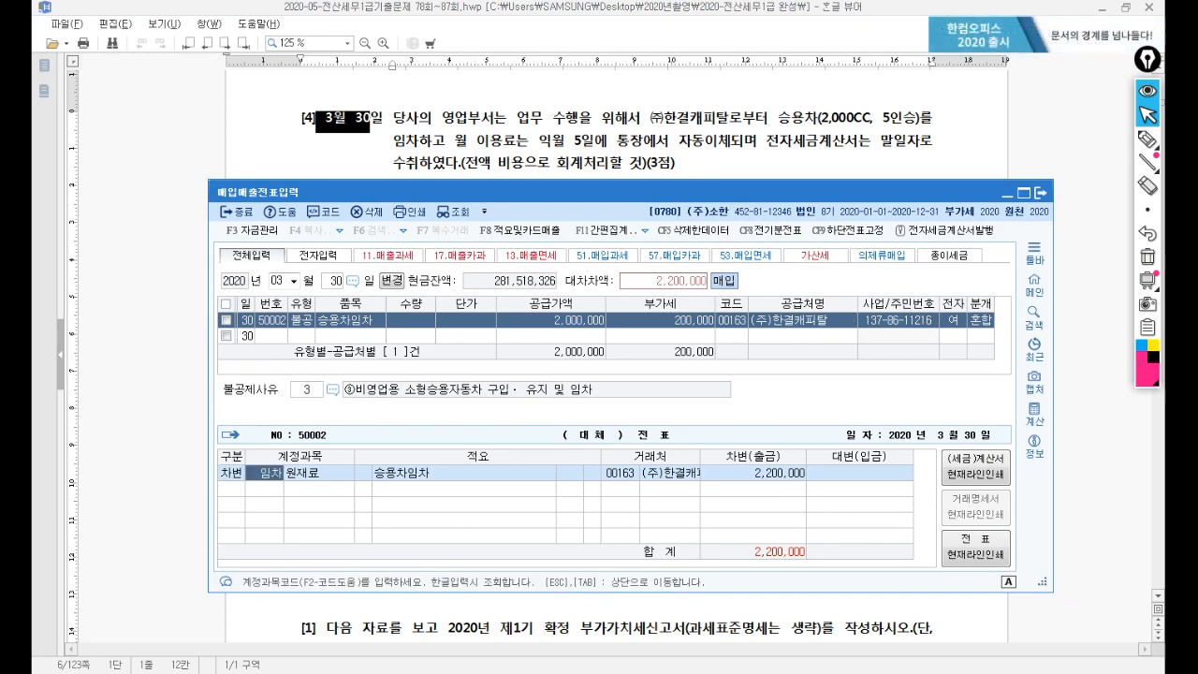
key("Return")
key("Down")
key("Down")
key("Down")
key("Down")
key("Down")
key("Down")
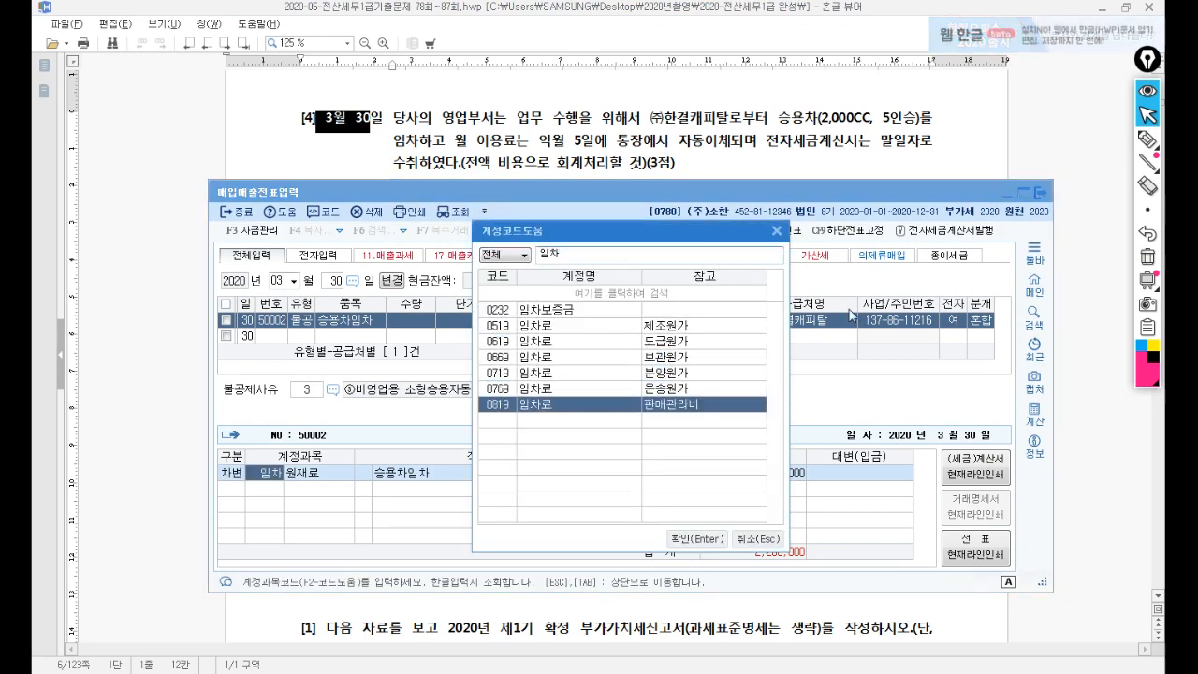
key("Return")
key("Return")
type("4253")
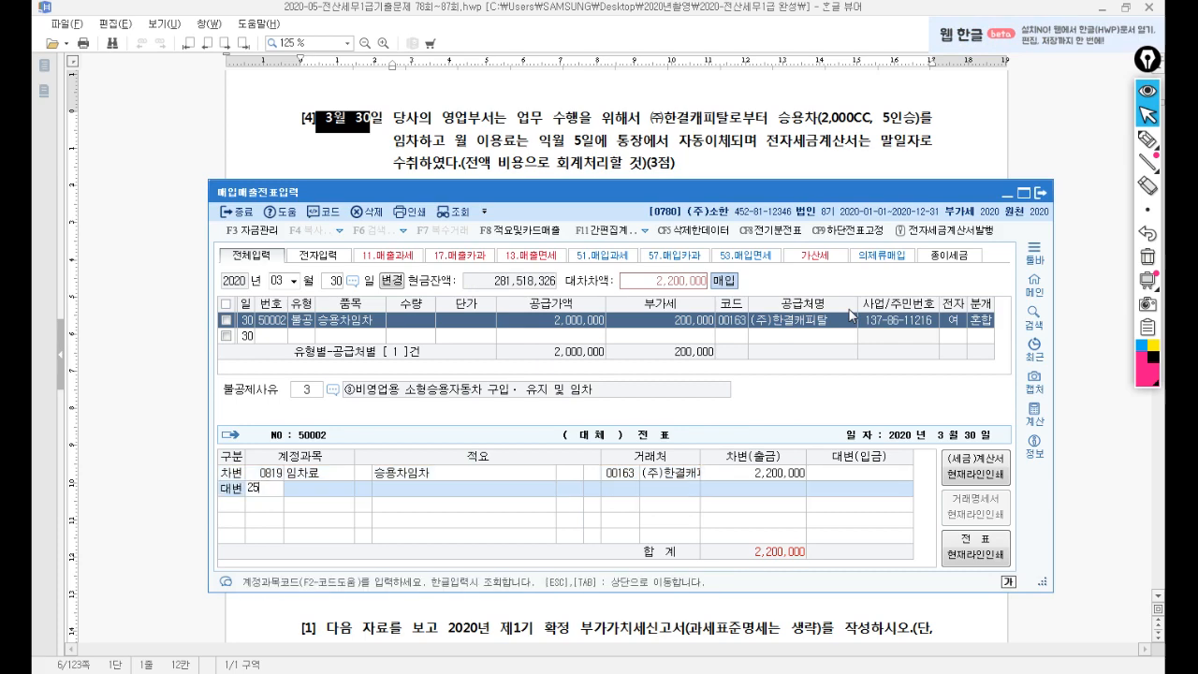
key("Return")
key("Return")
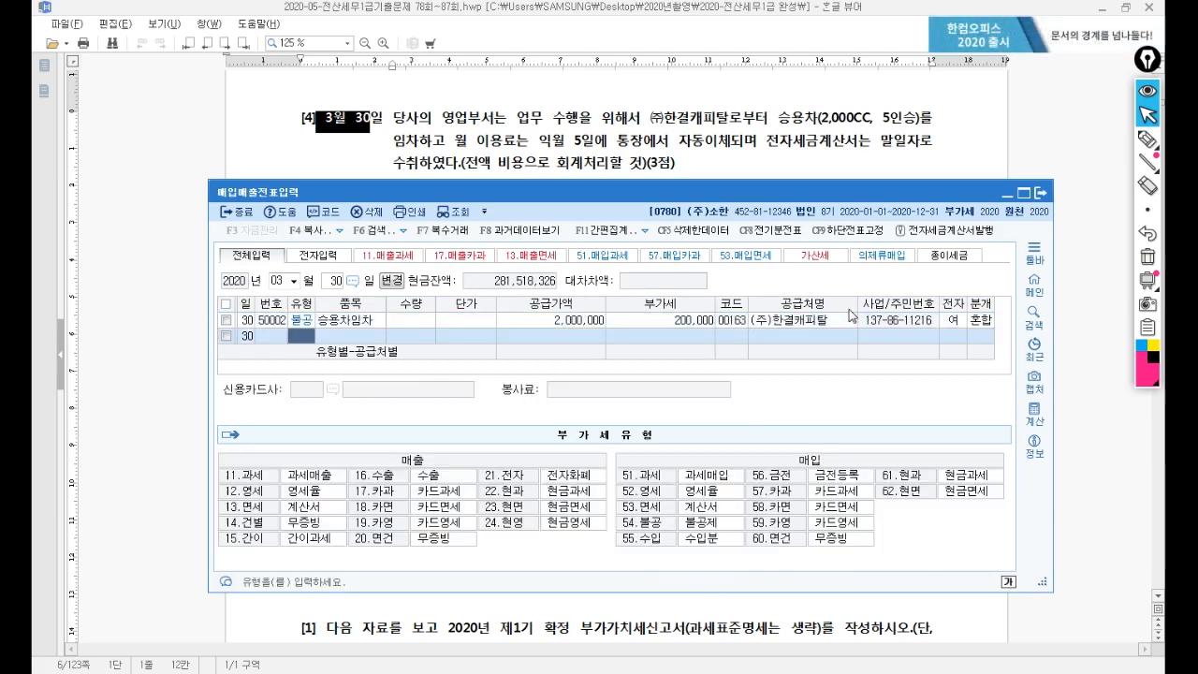
key("Escape")
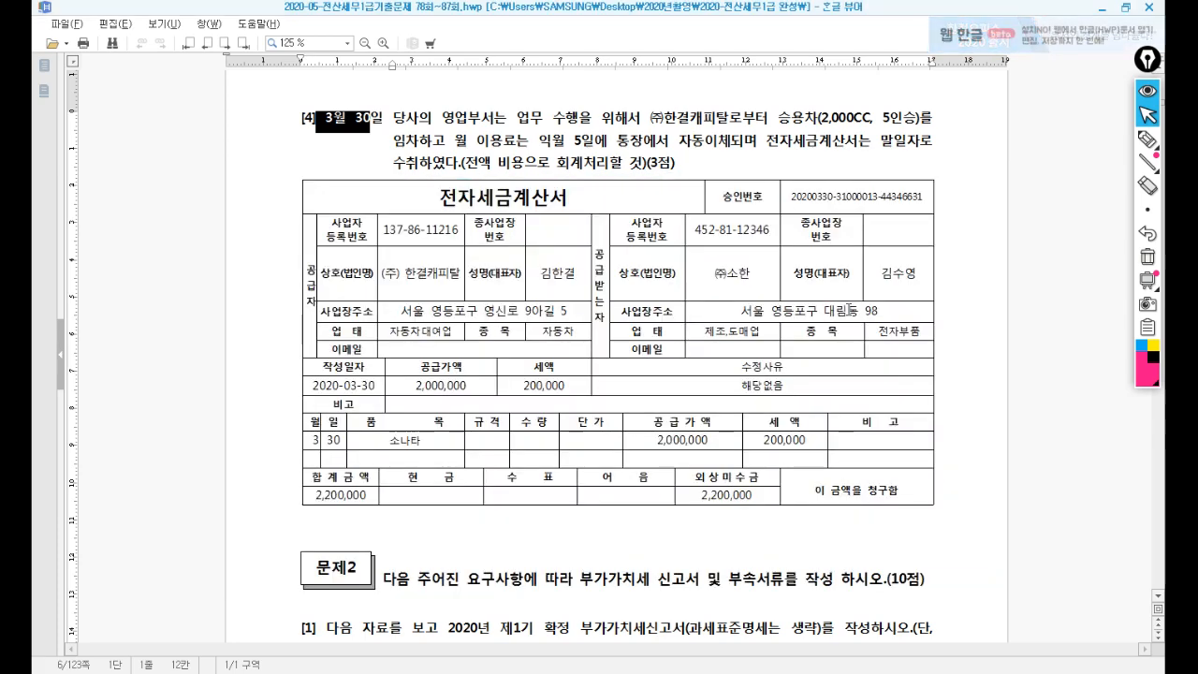
Clear the date highlight and scroll down to question [1]'s 1기 확정 VAT data box.
left_click(818, 200)
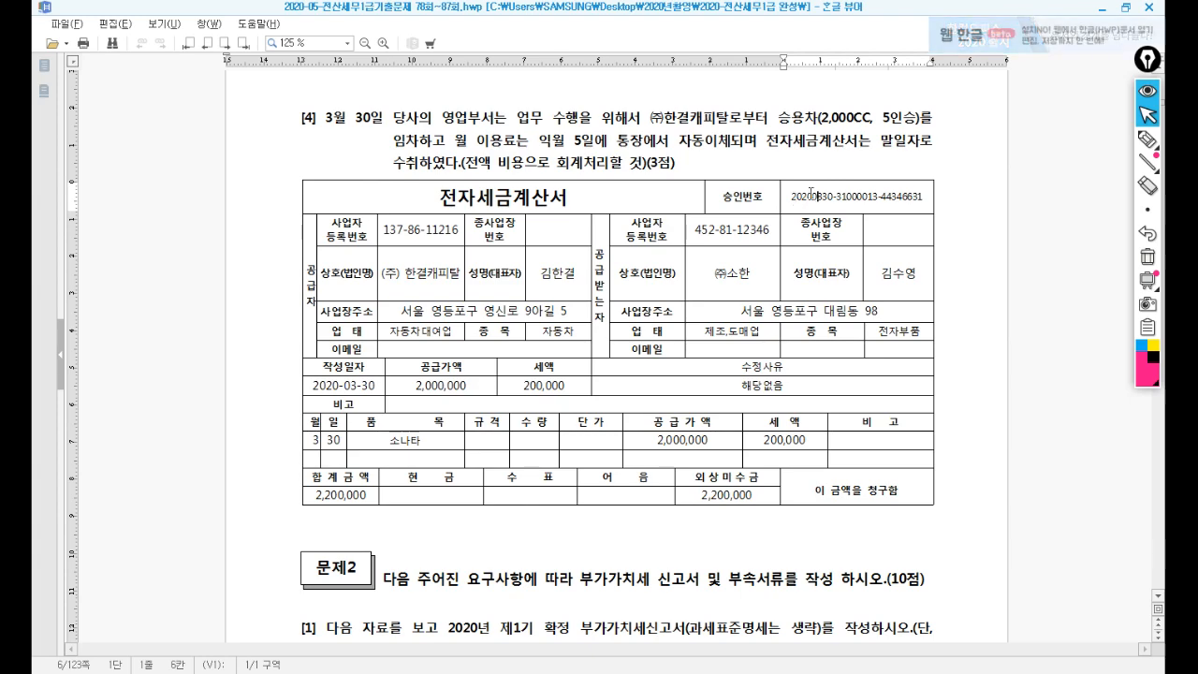
scroll(796, 225, "down", 5)
scroll(798, 250, "down", 2)
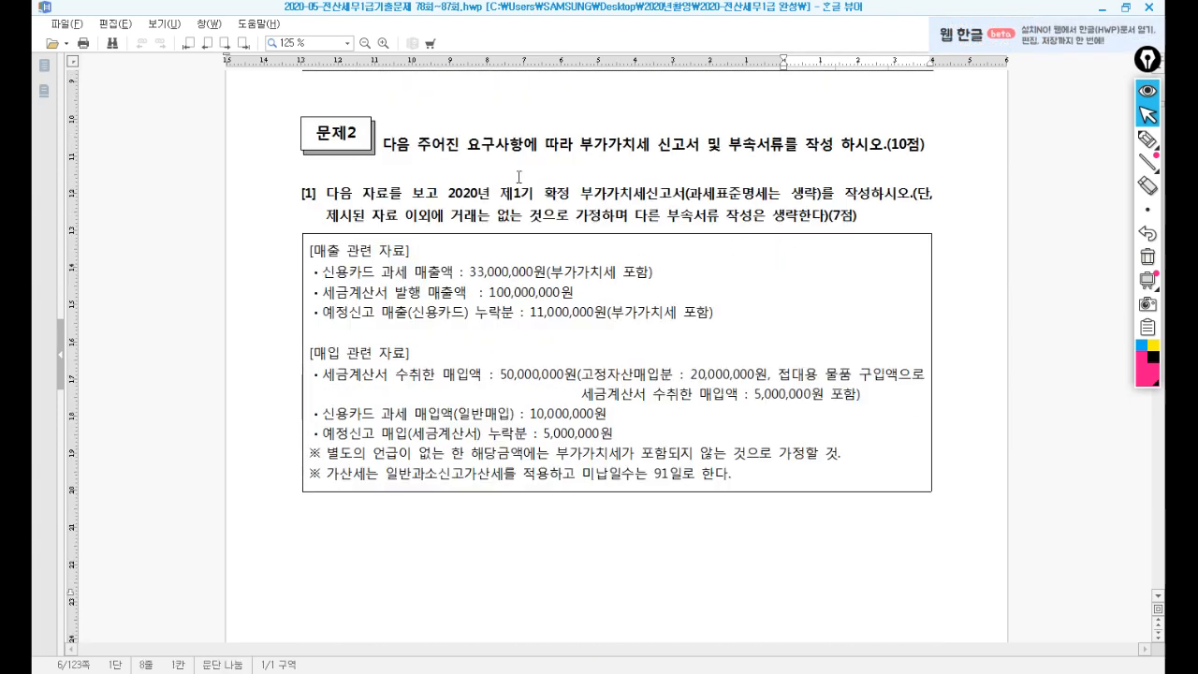
scroll(519, 176, "down", 1)
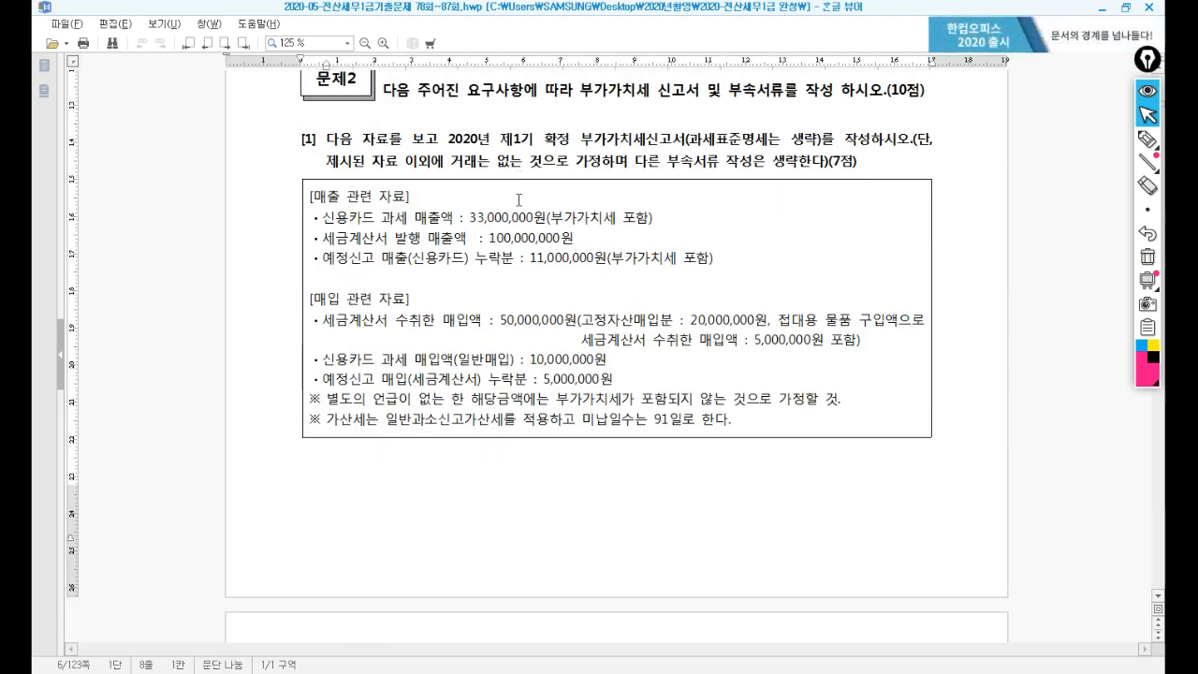
scroll(500, 274, "down", 1)
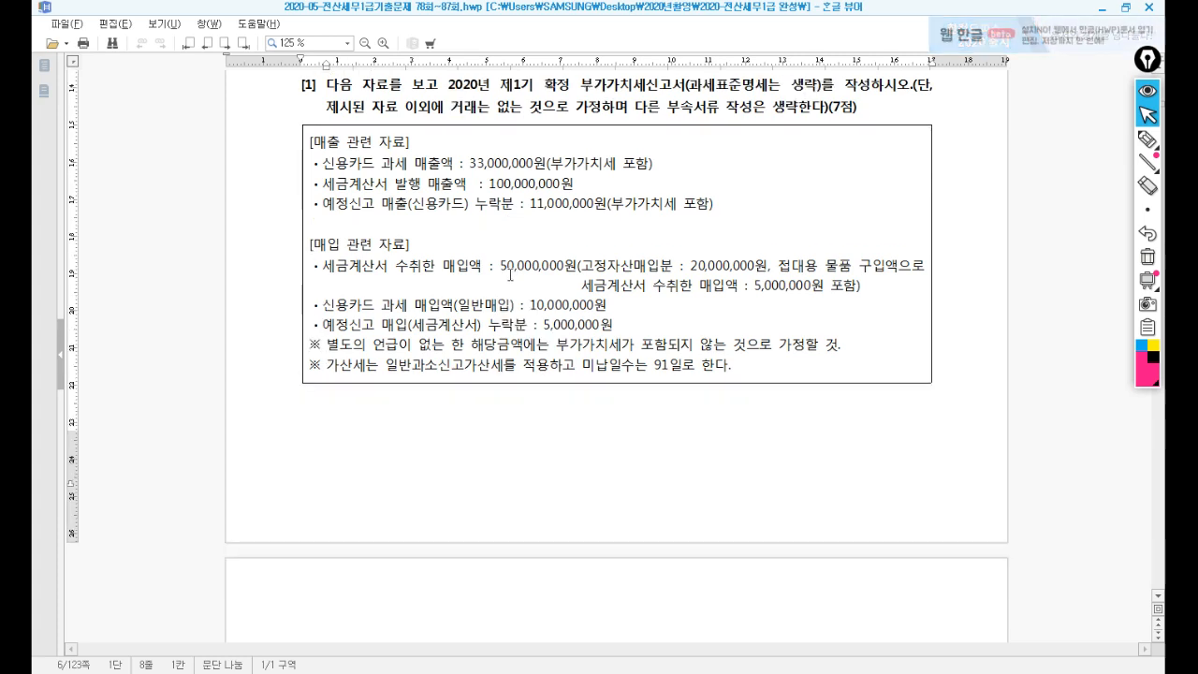
Open 부가가치세신고서 from the 부가가치 menu for 2020-04-01 to 2020-06-30.
left_click(459, 671)
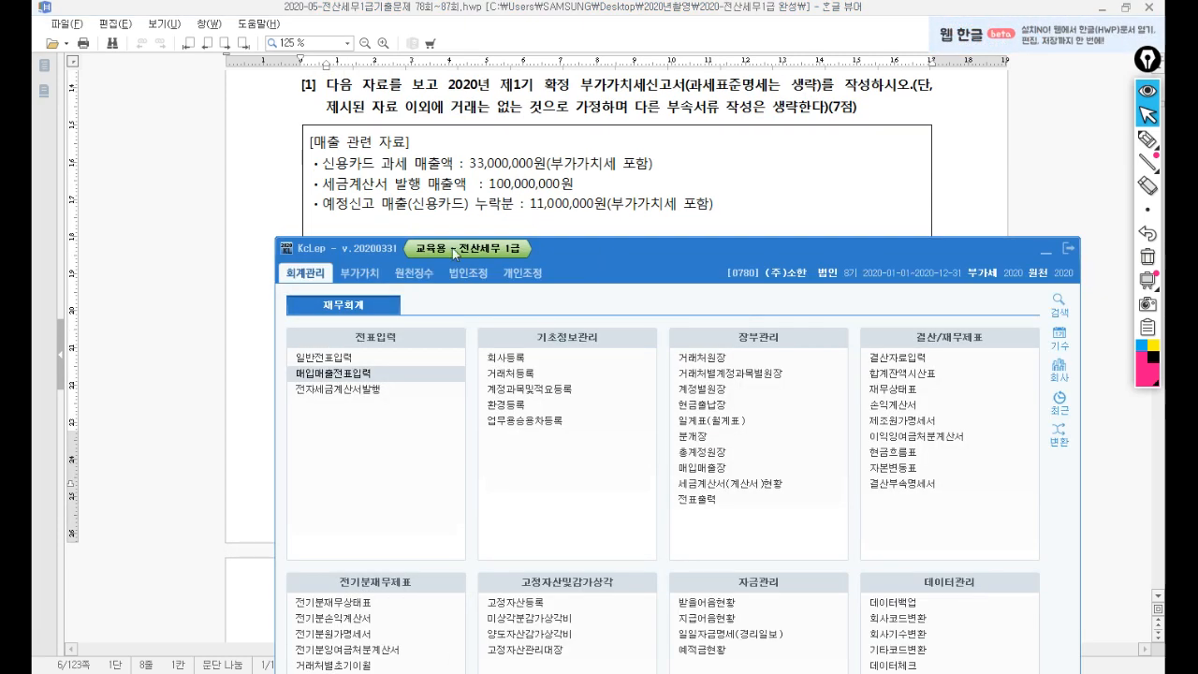
left_click(360, 272)
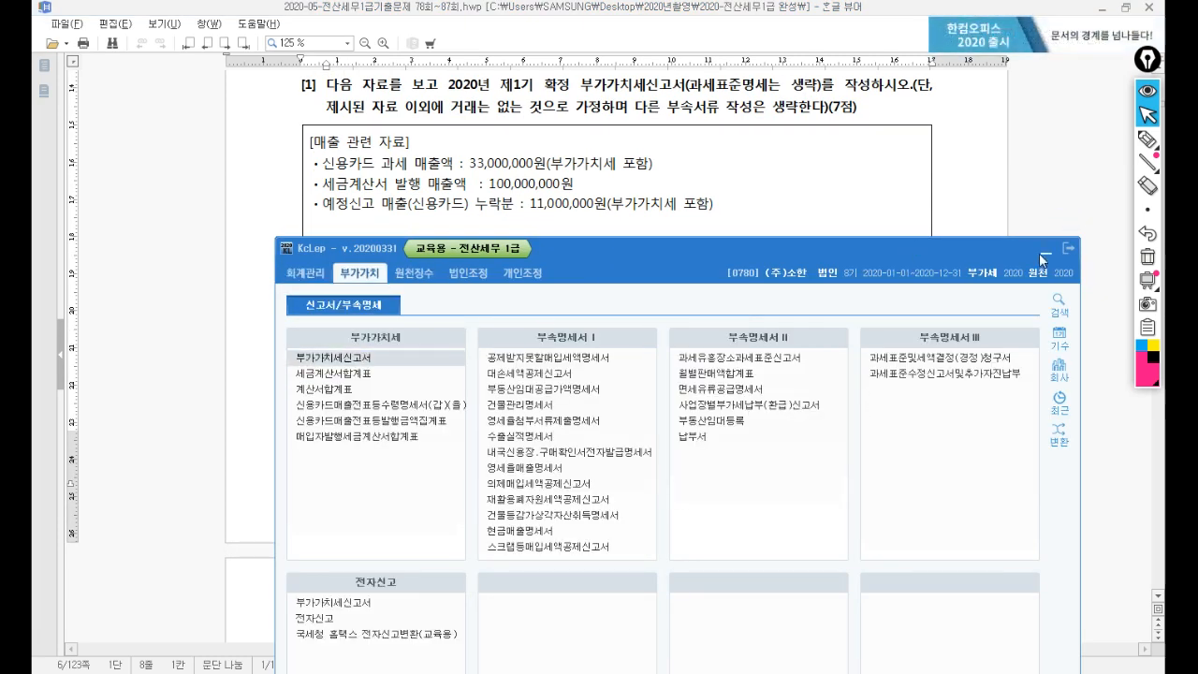
left_click(1043, 254)
left_click_drag(688, 102, 735, 147)
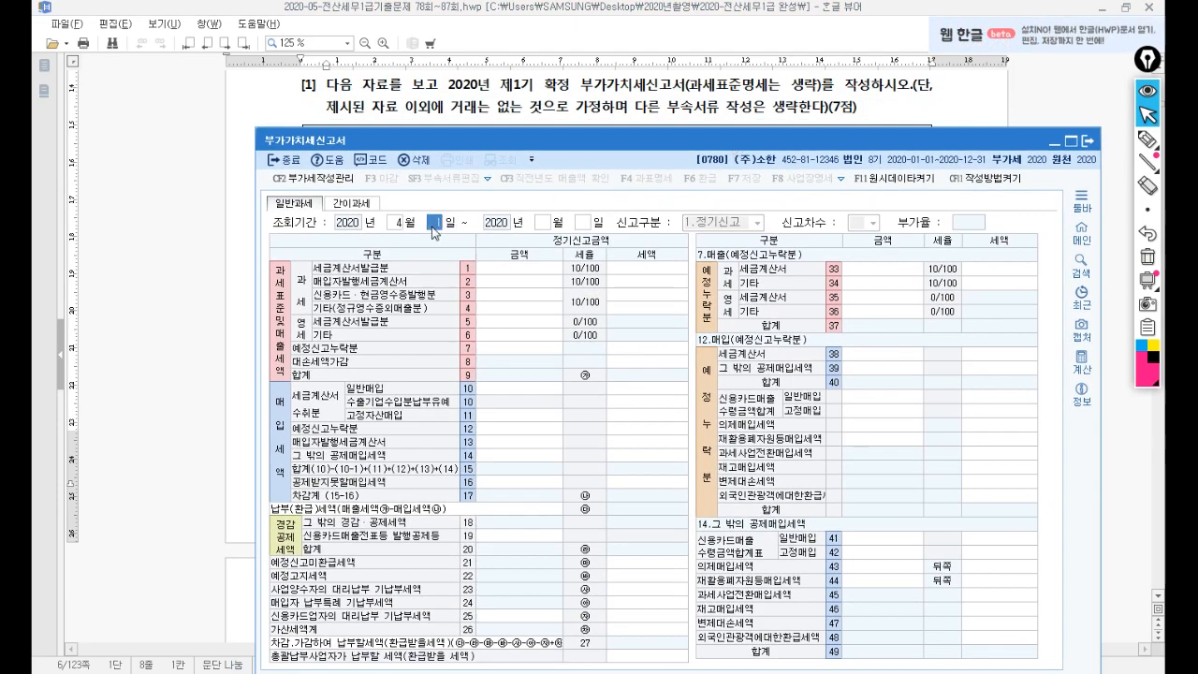
key("Return")
type("6")
key("Return")
key("Return")
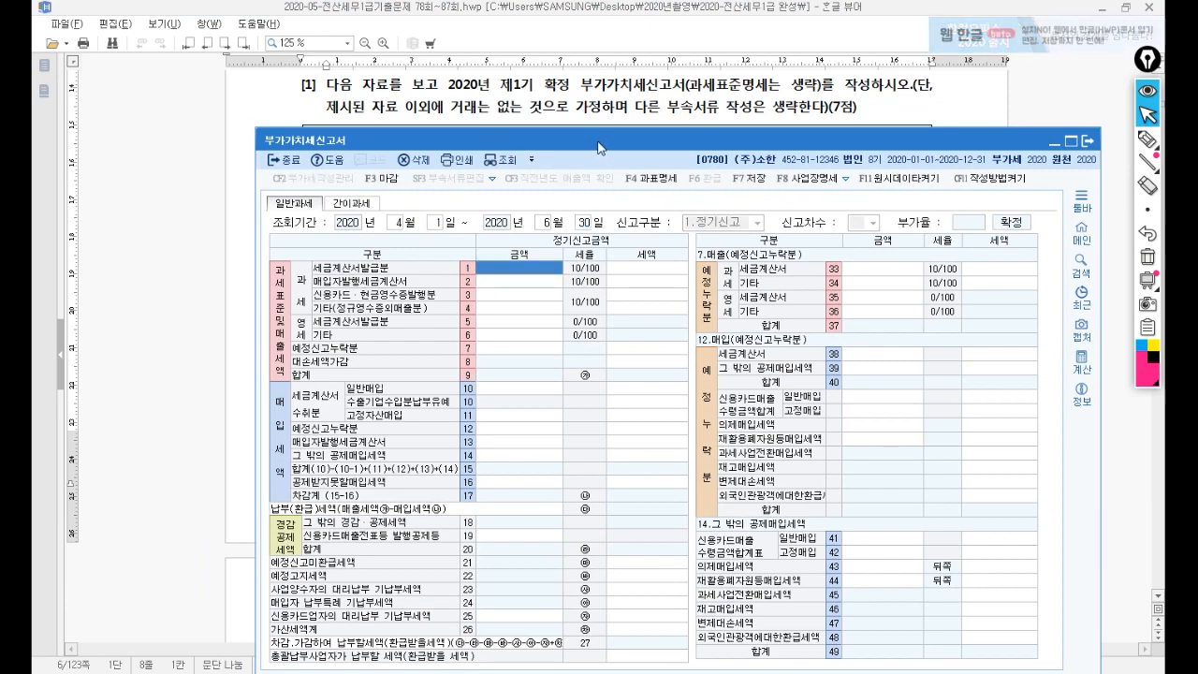
left_click_drag(595, 142, 592, 212)
Enter 30,000,000 credit-card sales on line 3, giving 3,000,000 tax.
left_click(608, 157)
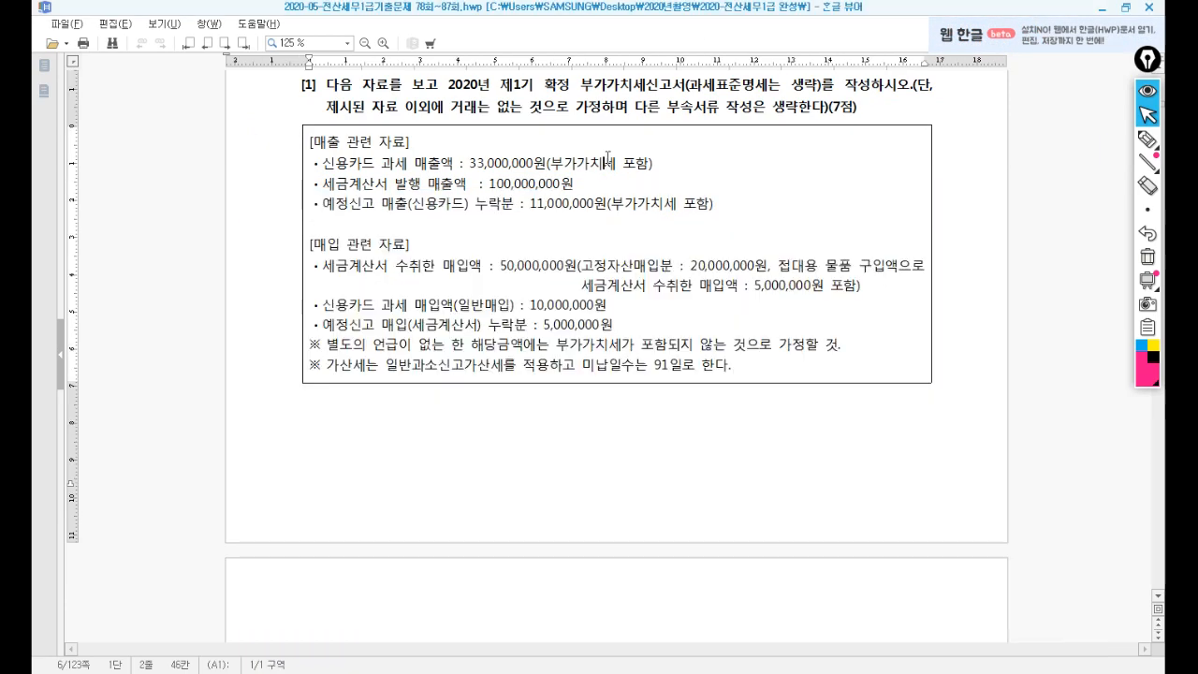
scroll(607, 157, "down", 2)
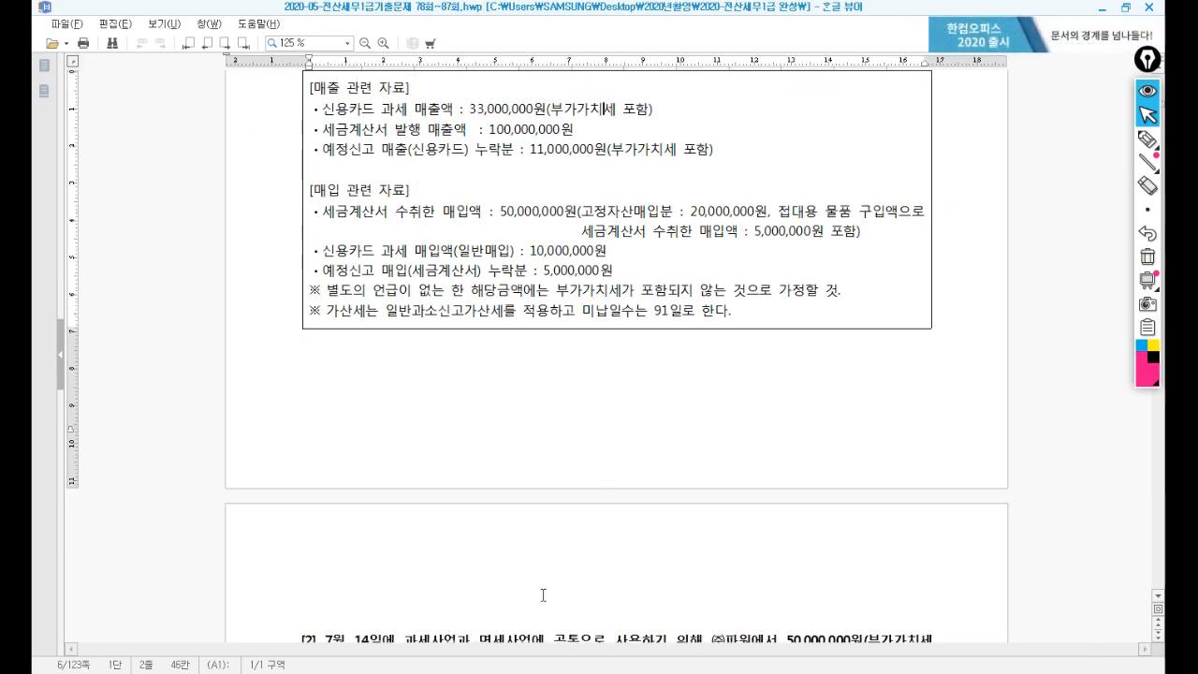
key("alt+Tab")
left_click_drag(594, 195, 563, 145)
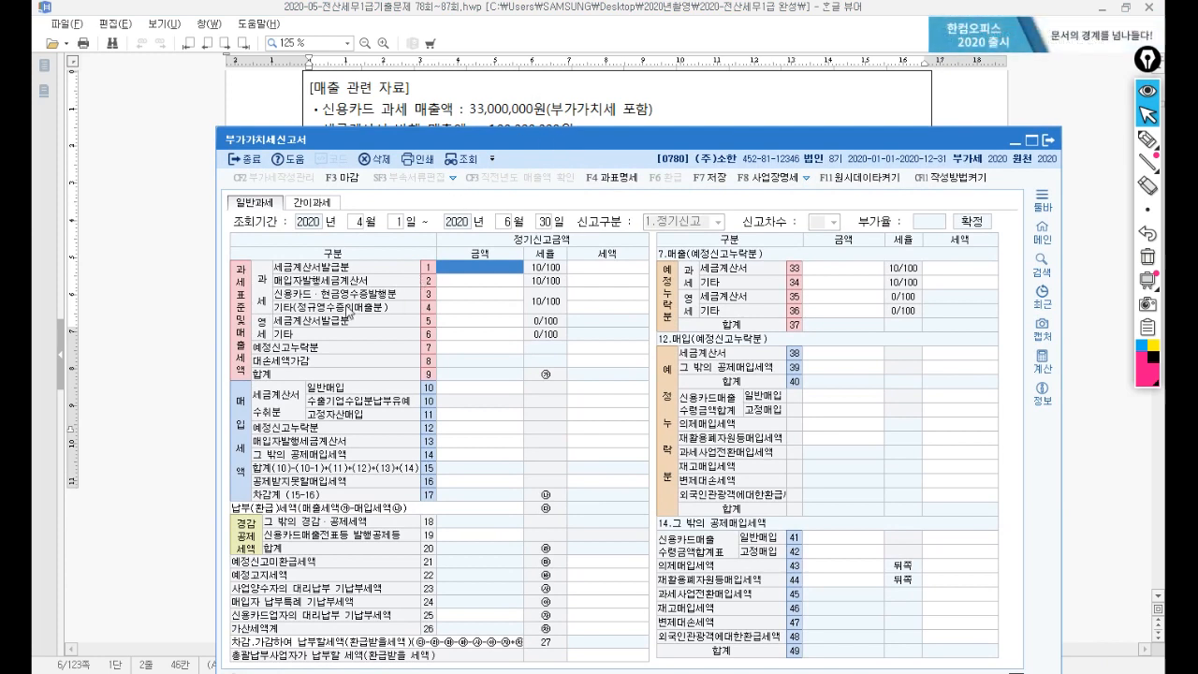
left_click(447, 296)
type("30000000")
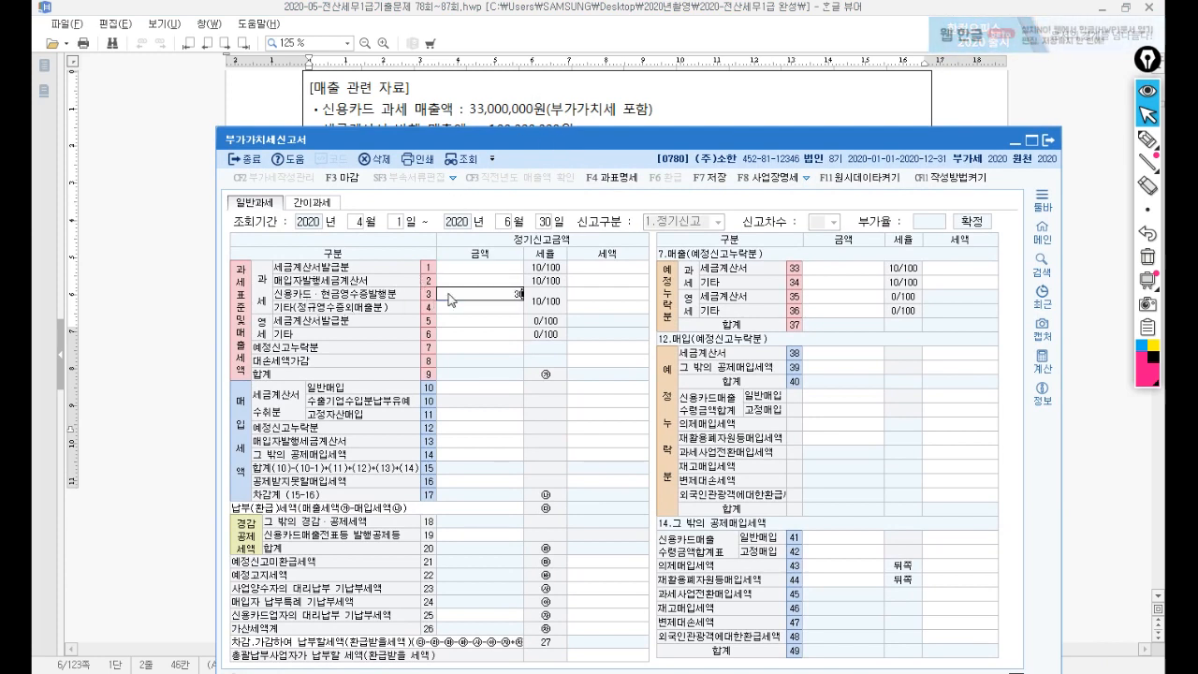
key("Return")
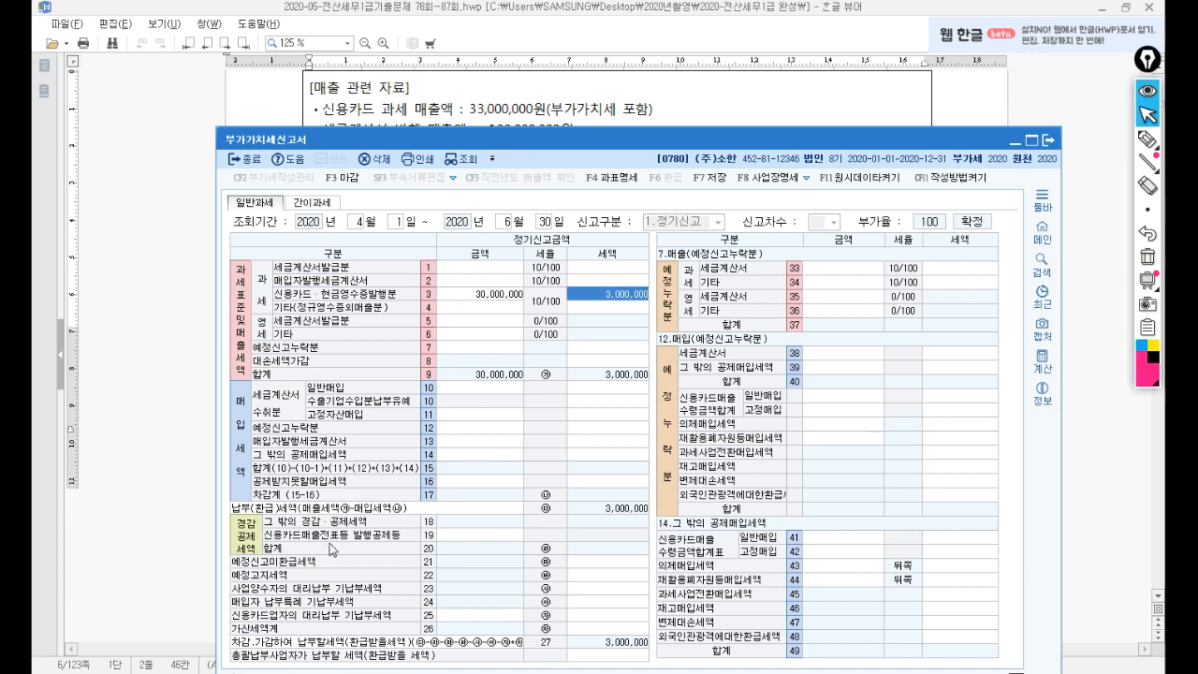
Enter 33,000,000 on line 19 by mistake, then clear it and leave line 19 blank.
left_click(450, 537)
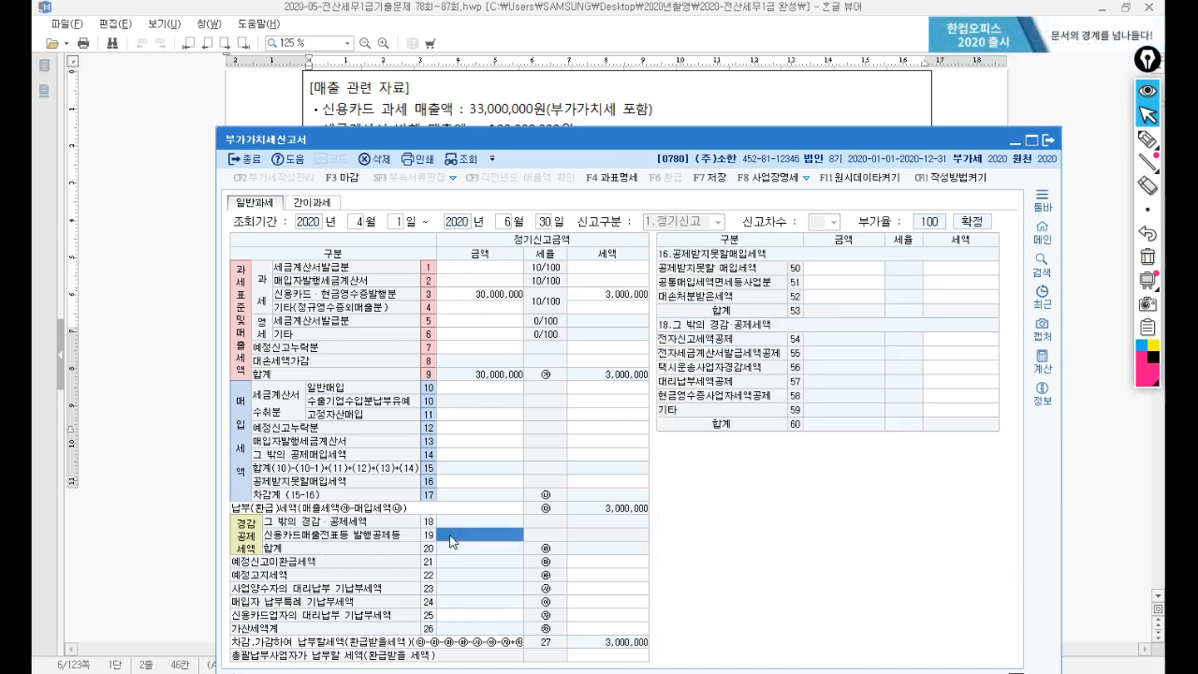
type("33000000")
key("Return")
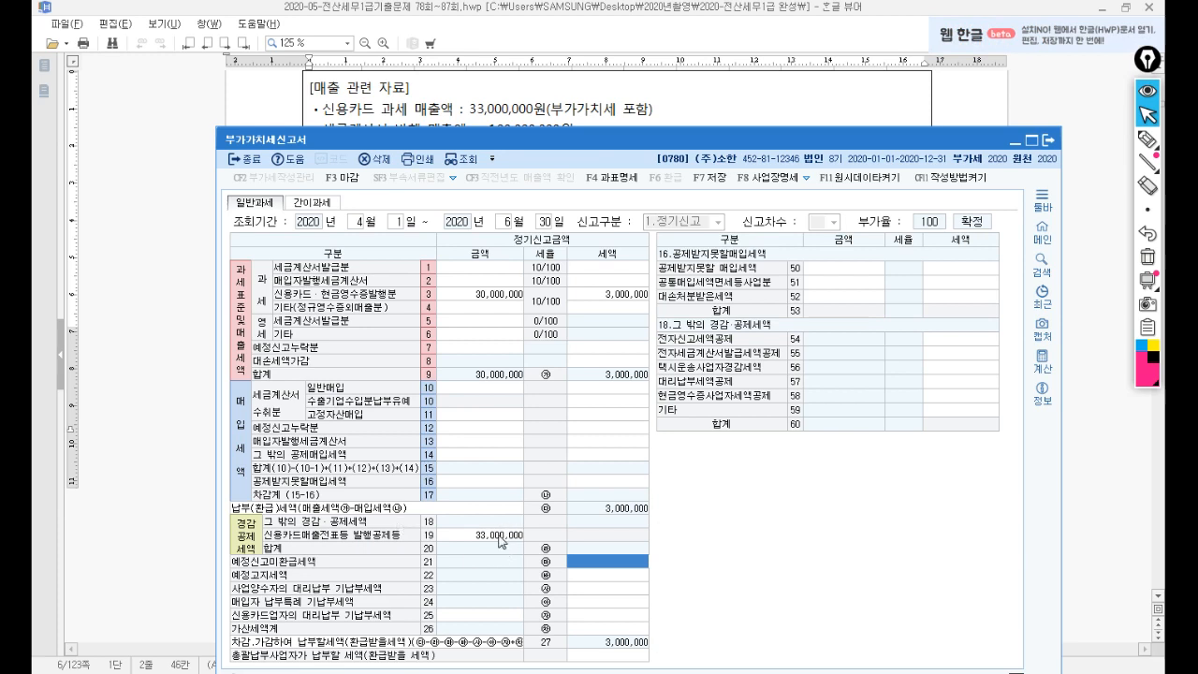
left_click(499, 537)
key("space")
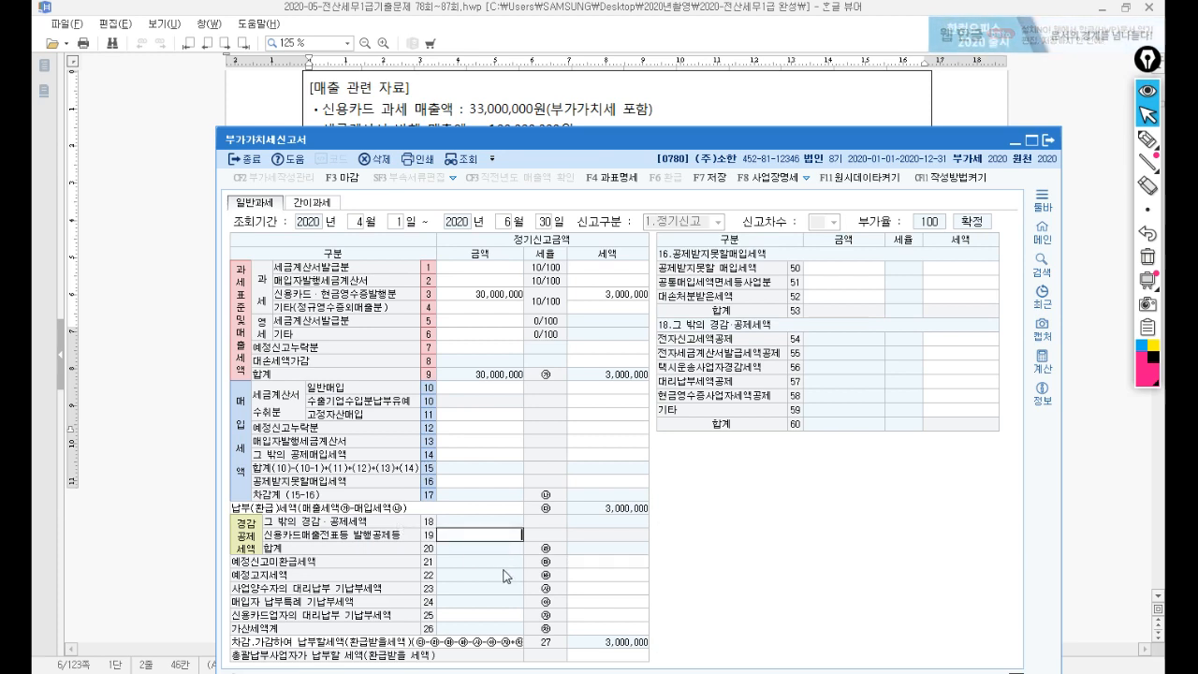
left_click(510, 482)
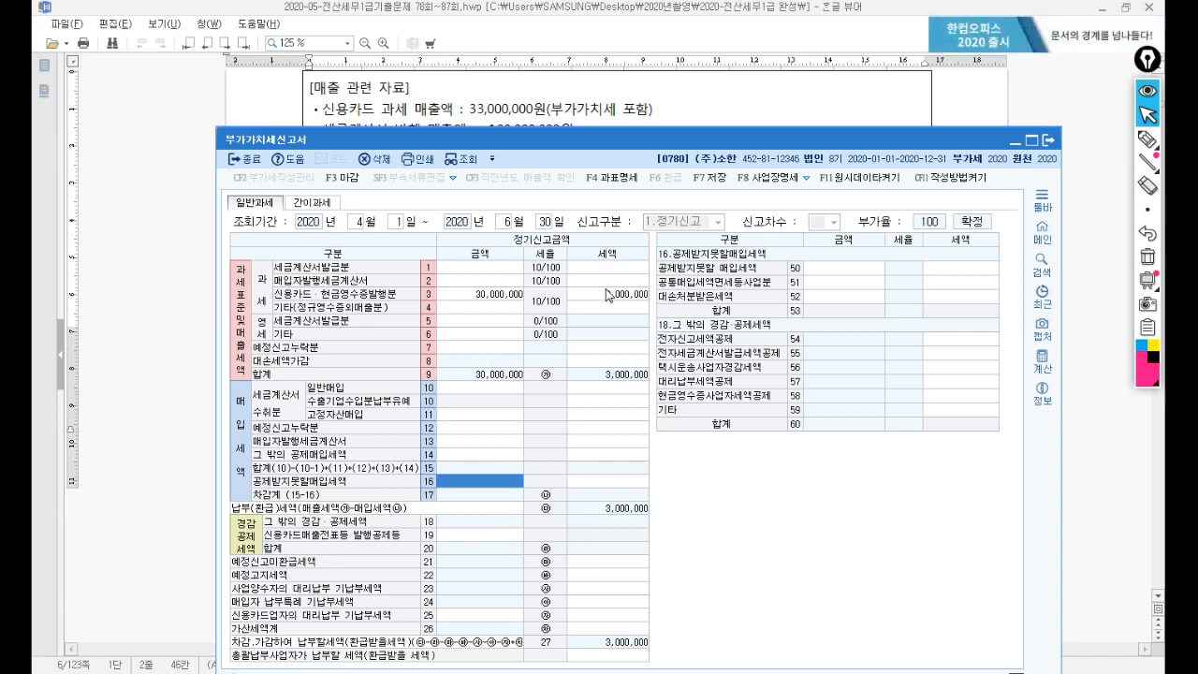
left_click_drag(576, 139, 579, 157)
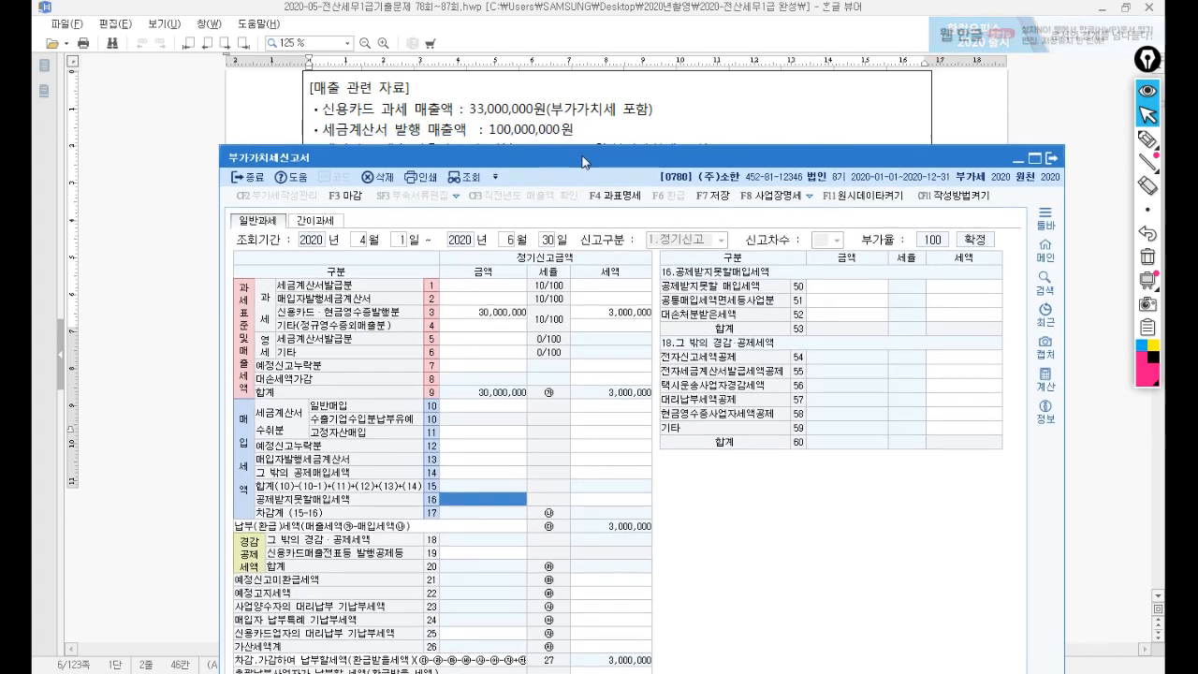
Enter 100,000,000 tax-invoice sales on line 1, giving 10,000,000 tax.
left_click(490, 284)
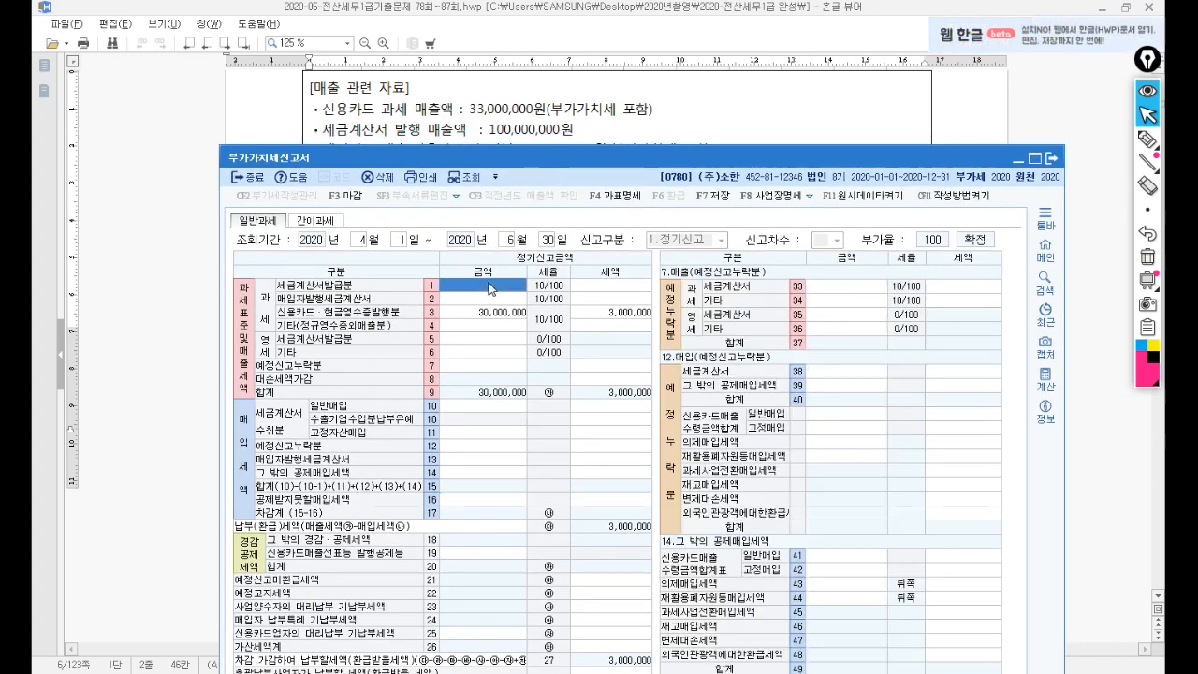
type("100000000")
key("Return")
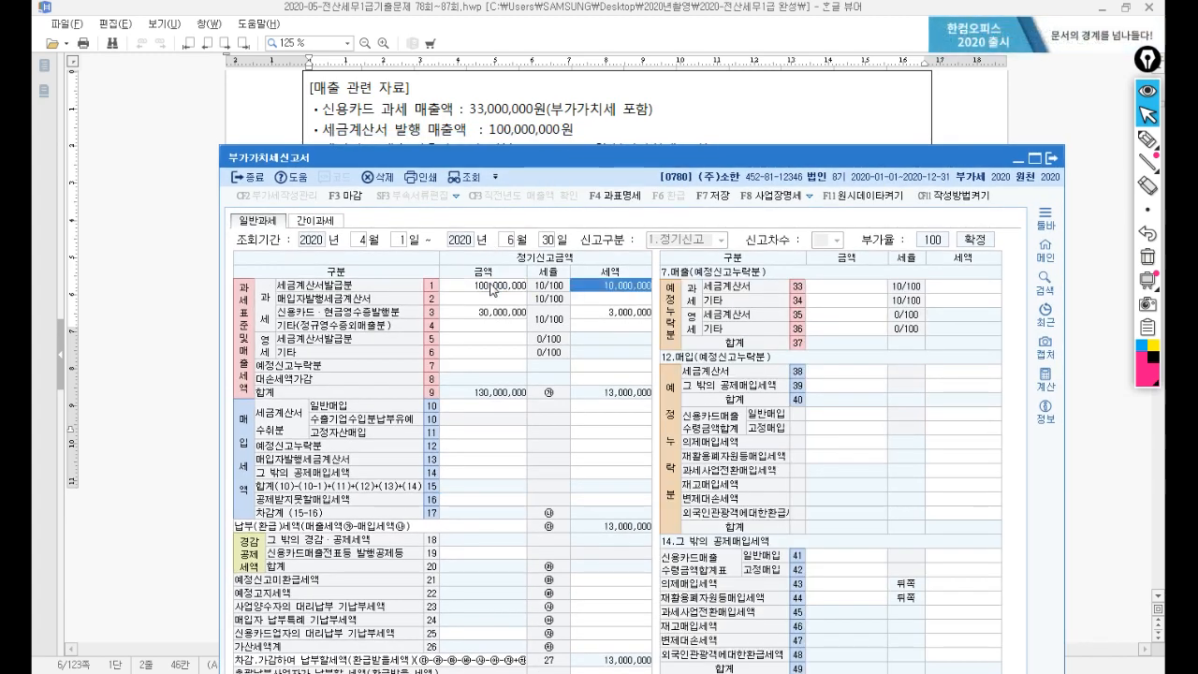
mouse_move(567, 167)
left_mouse_down()
mouse_move(580, 218)
mouse_move(584, 182)
left_mouse_up()
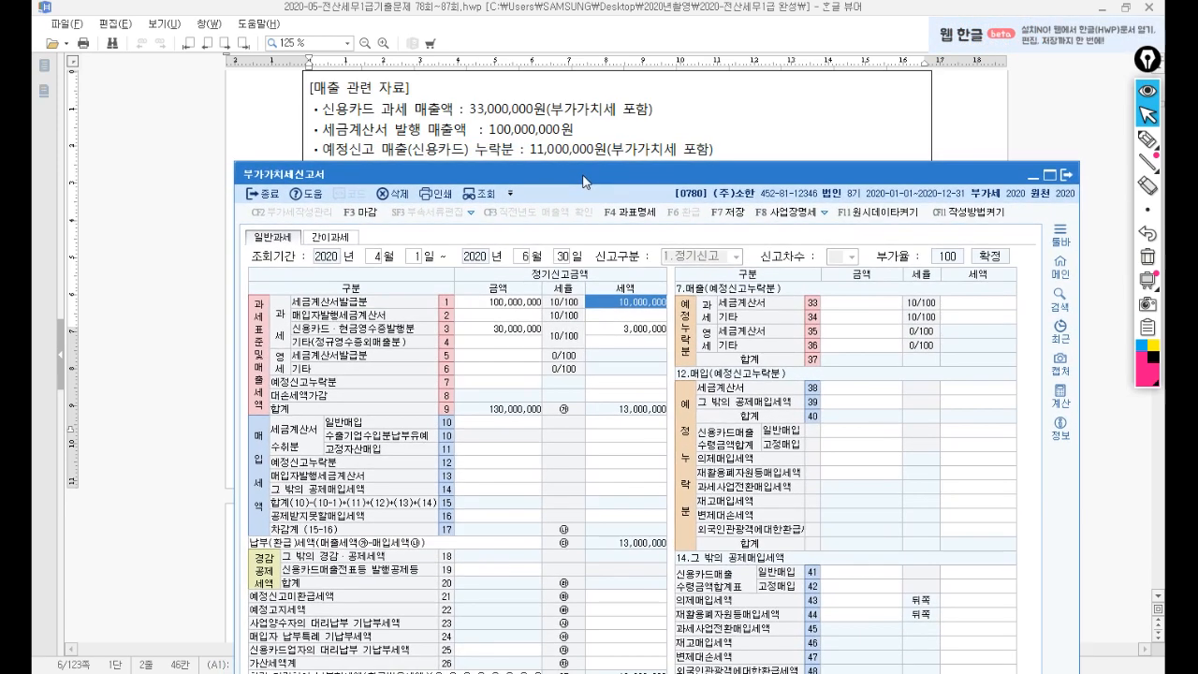
Enter 10,000,000 omitted preliminary other sales on line 34, giving 1,000,000 tax.
left_click(512, 382)
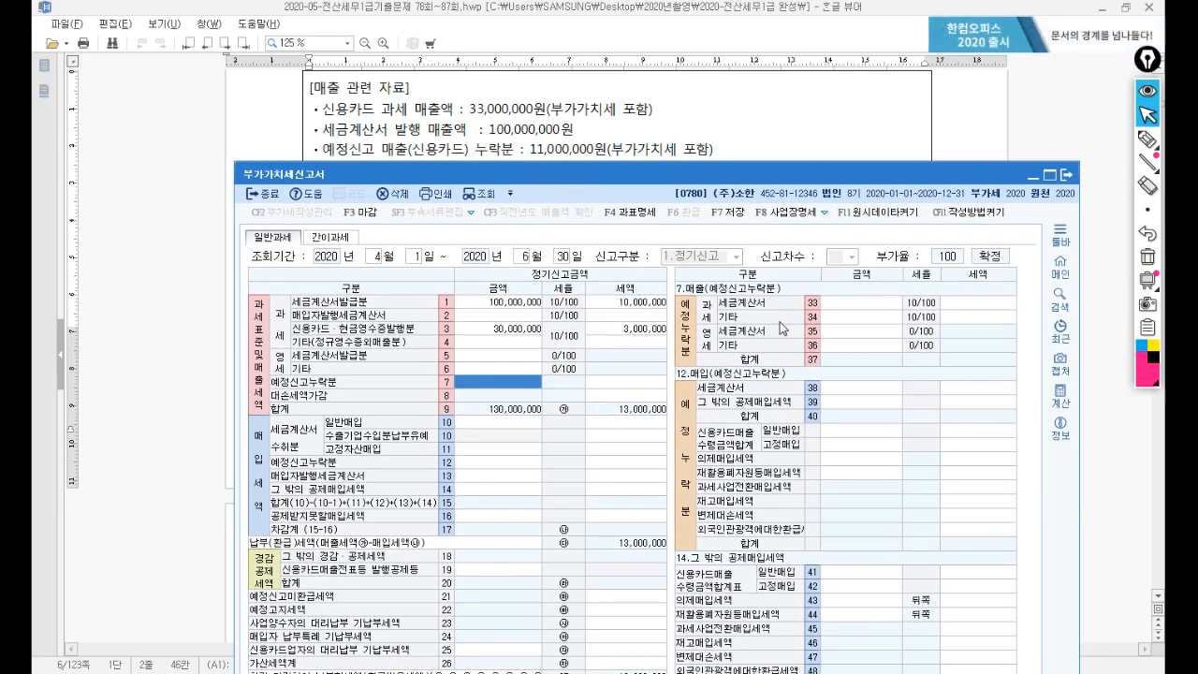
left_click(838, 319)
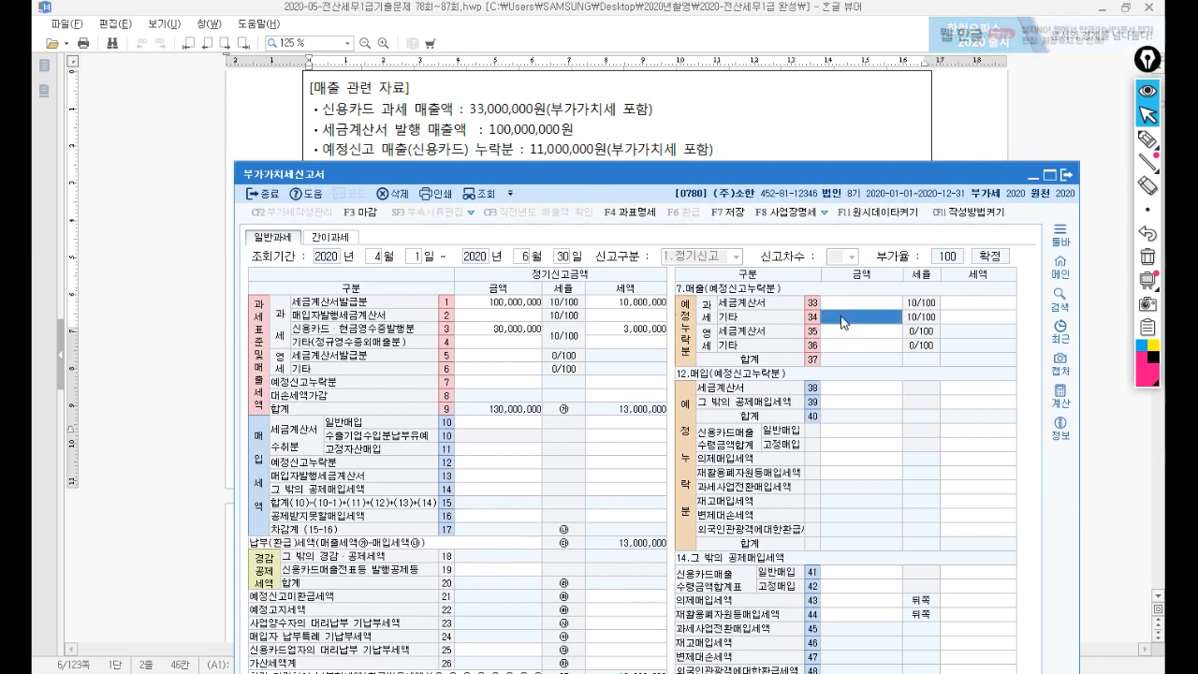
type("10000000")
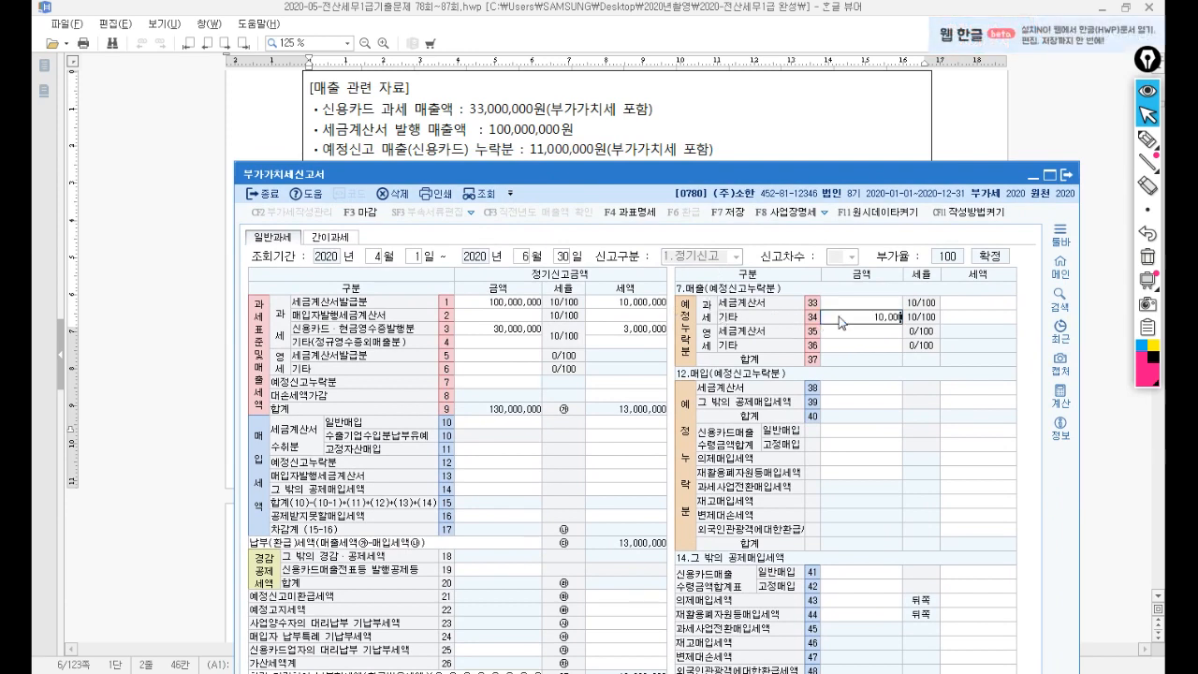
key("Return")
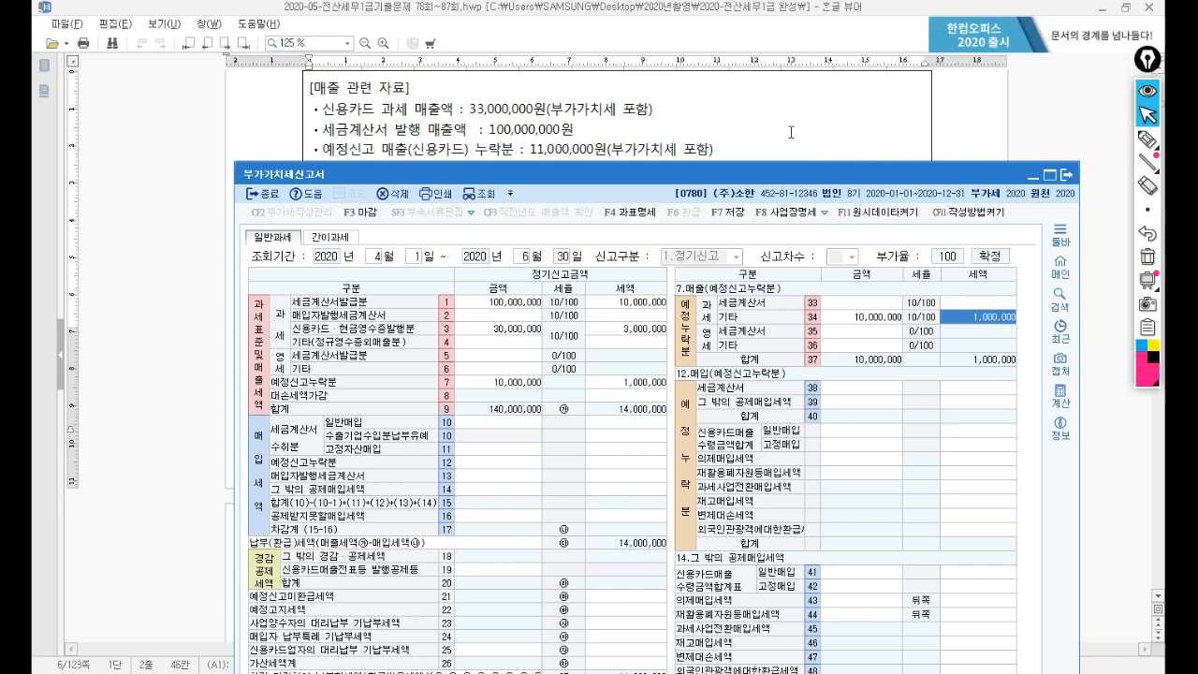
left_click(791, 132)
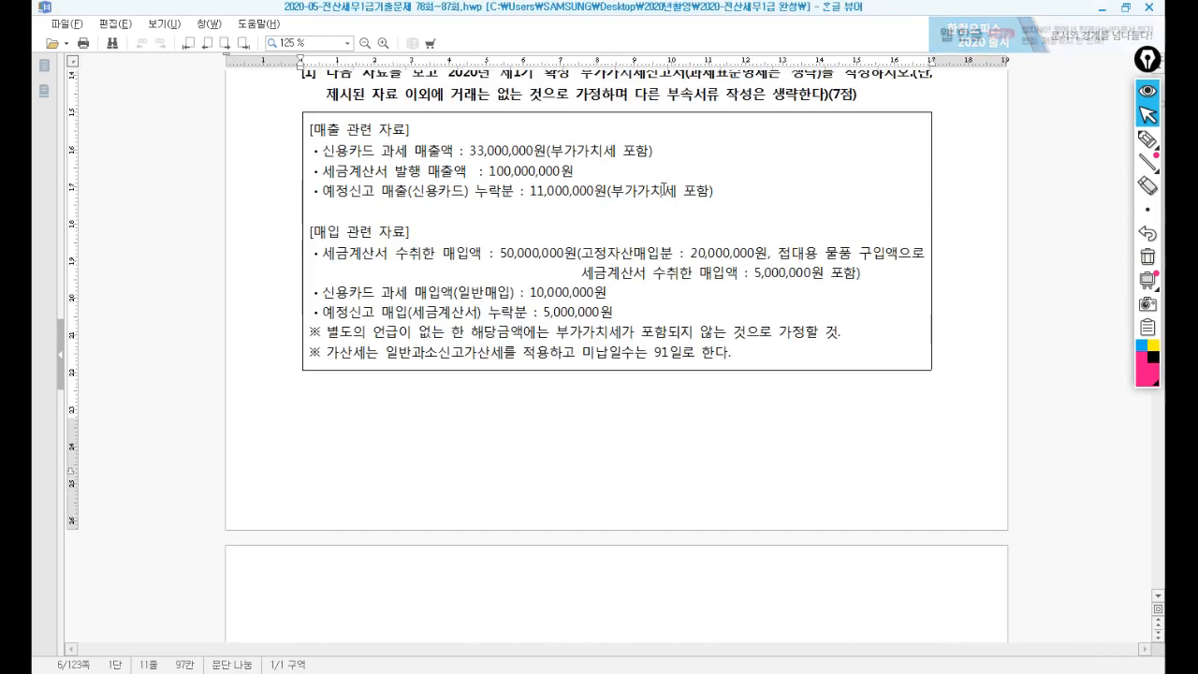
Enter line 11 fixed-asset purchases of 20,000,000 and line 10 general purchases of 30,000,000.
scroll(663, 190, "down", 2)
scroll(662, 190, "down", 1)
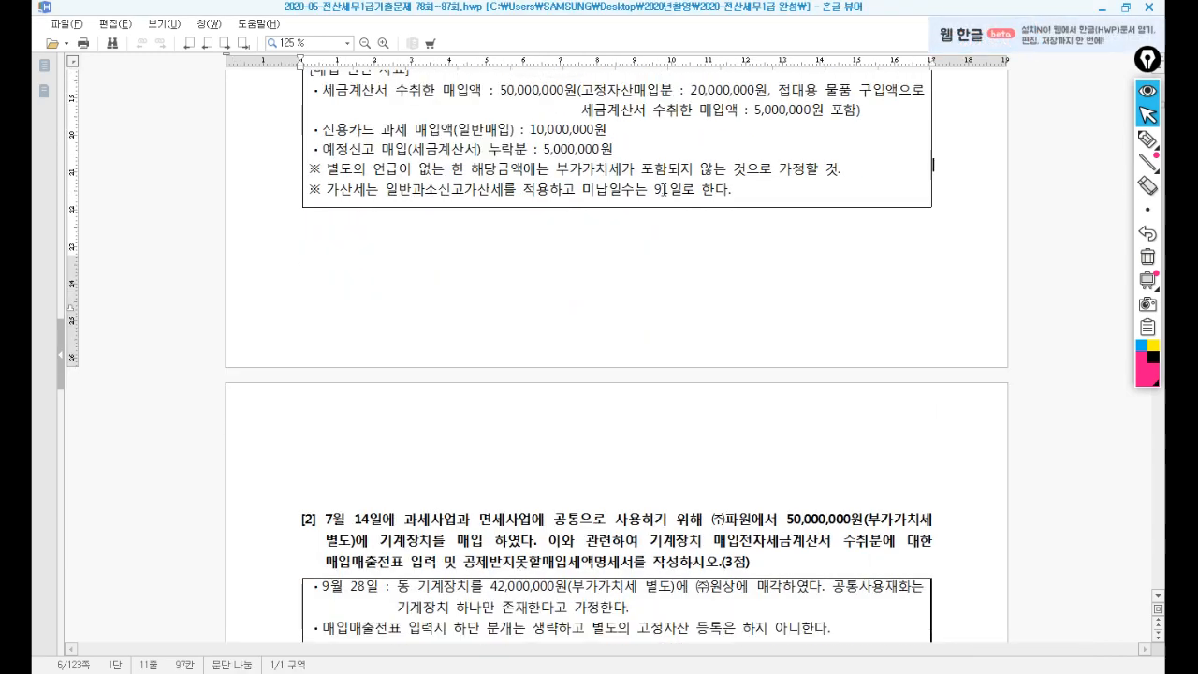
left_click(385, 672)
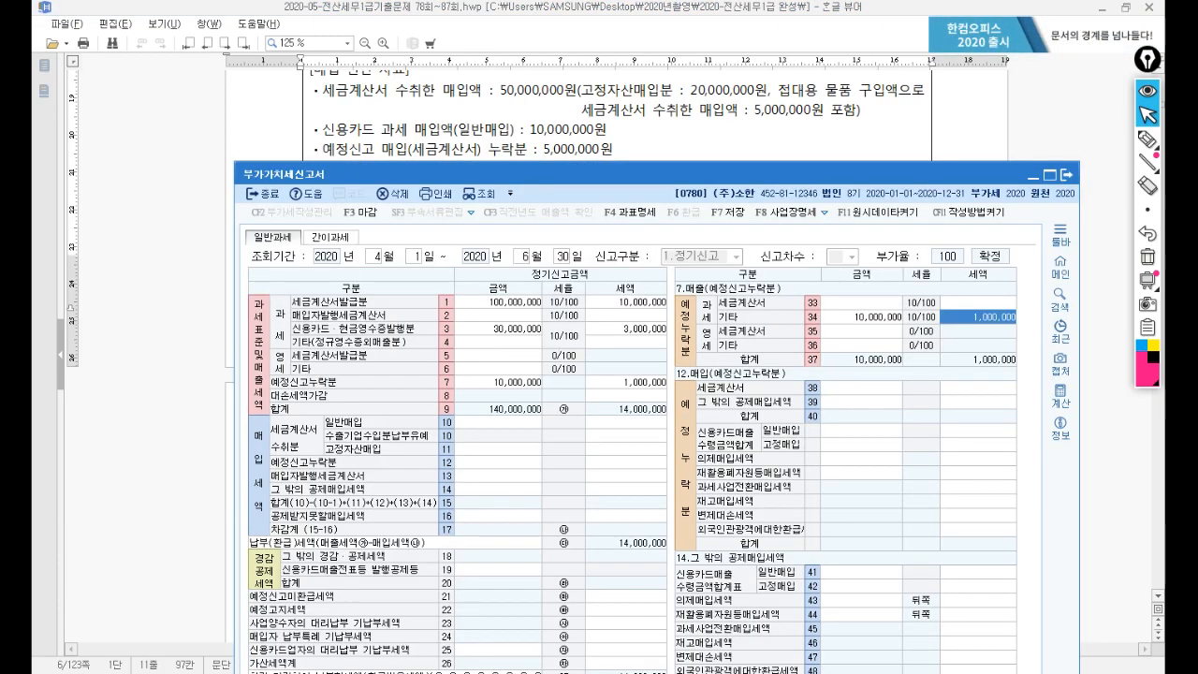
left_click_drag(627, 181, 611, 144)
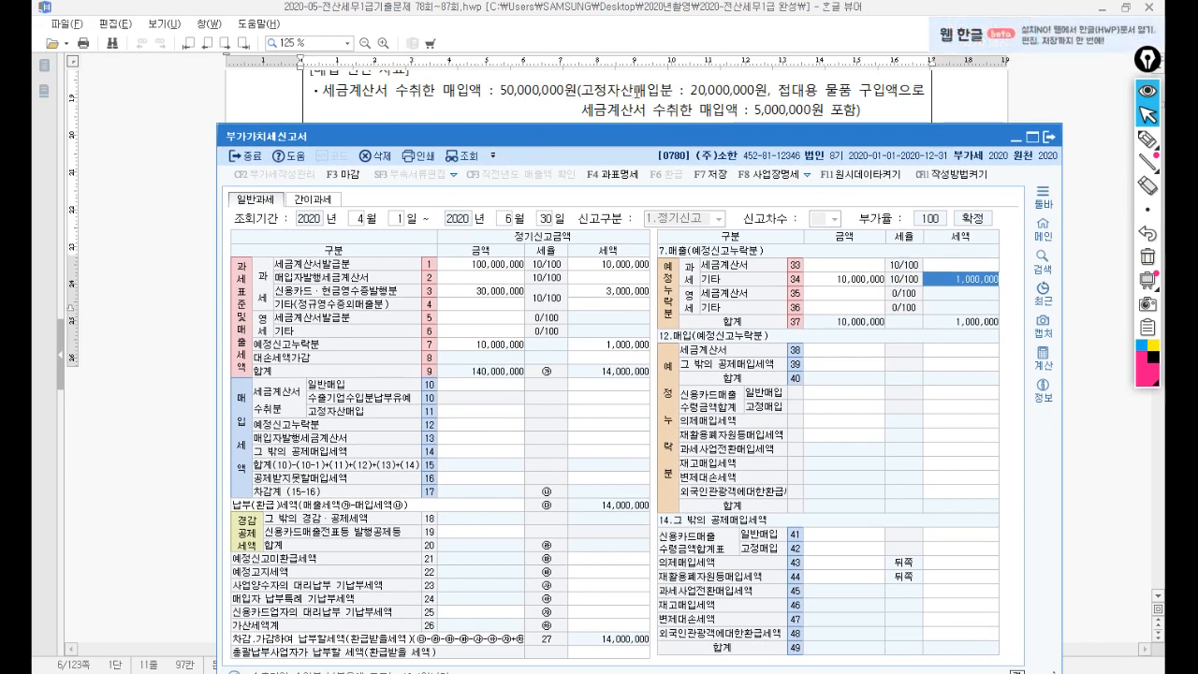
left_click(458, 414)
type("20000000")
key("Return")
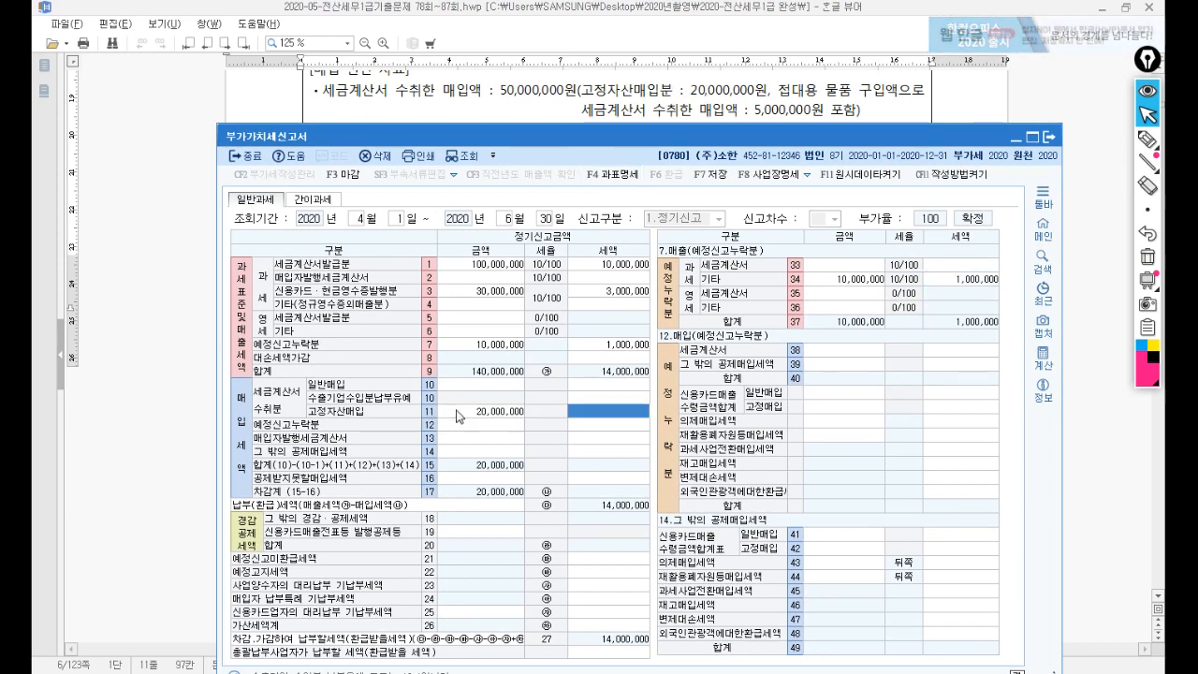
key("Return")
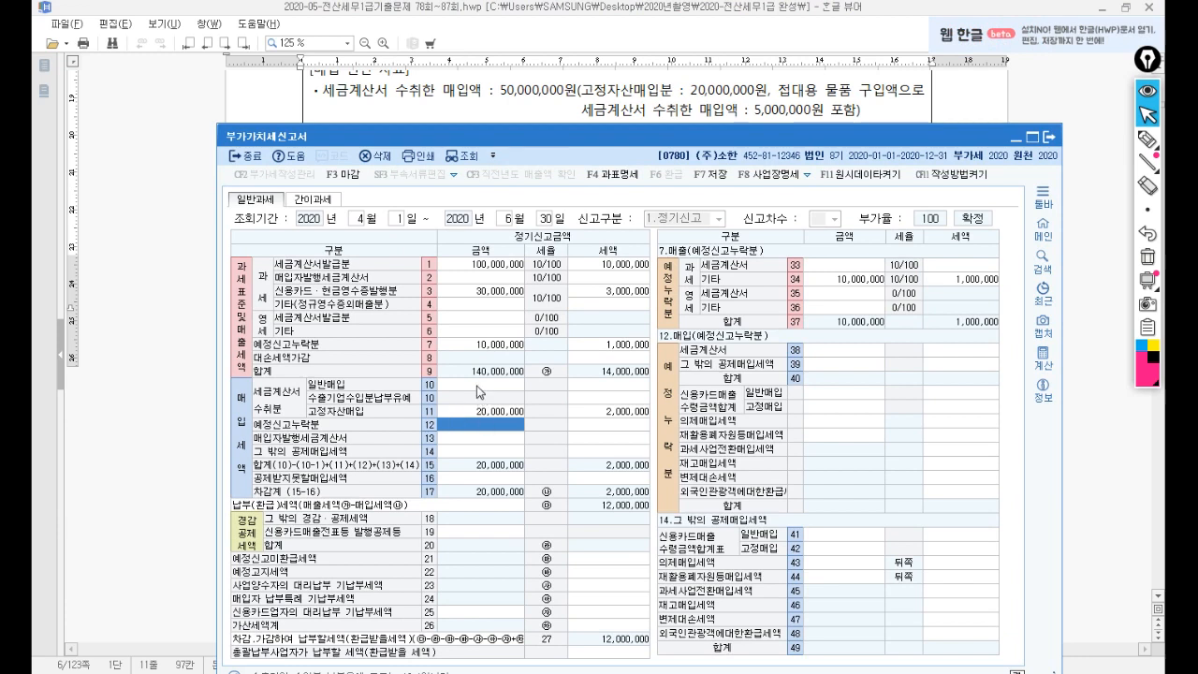
left_click(477, 385)
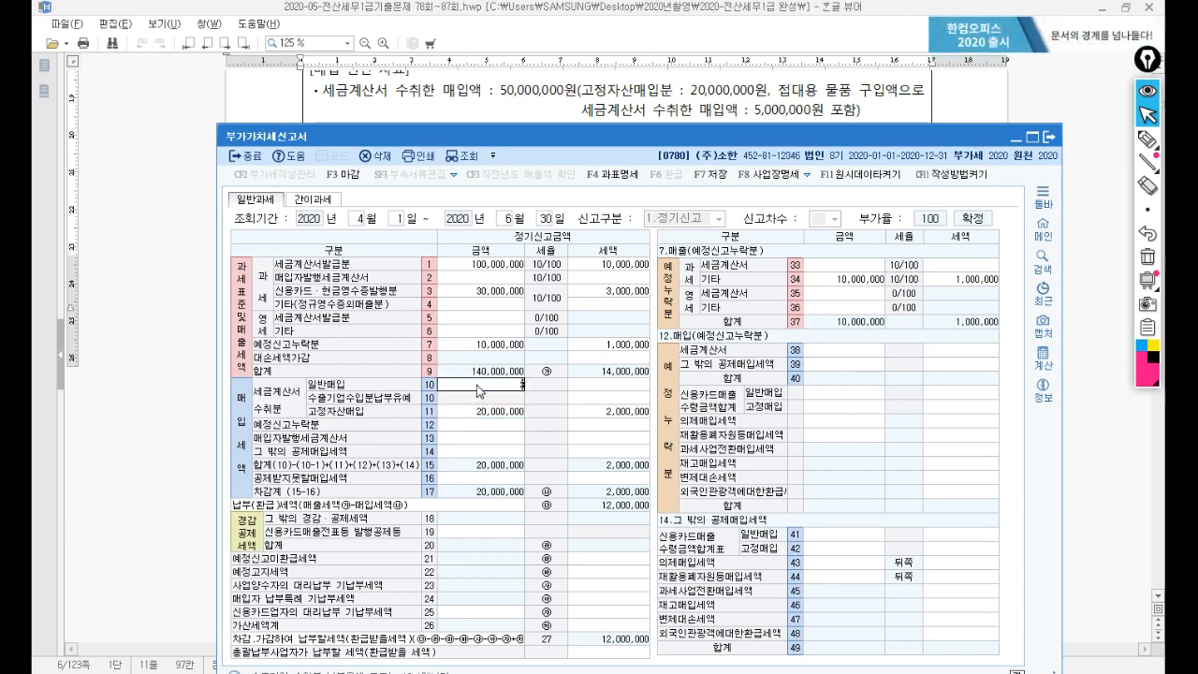
type("30000000")
key("Return")
key("Return")
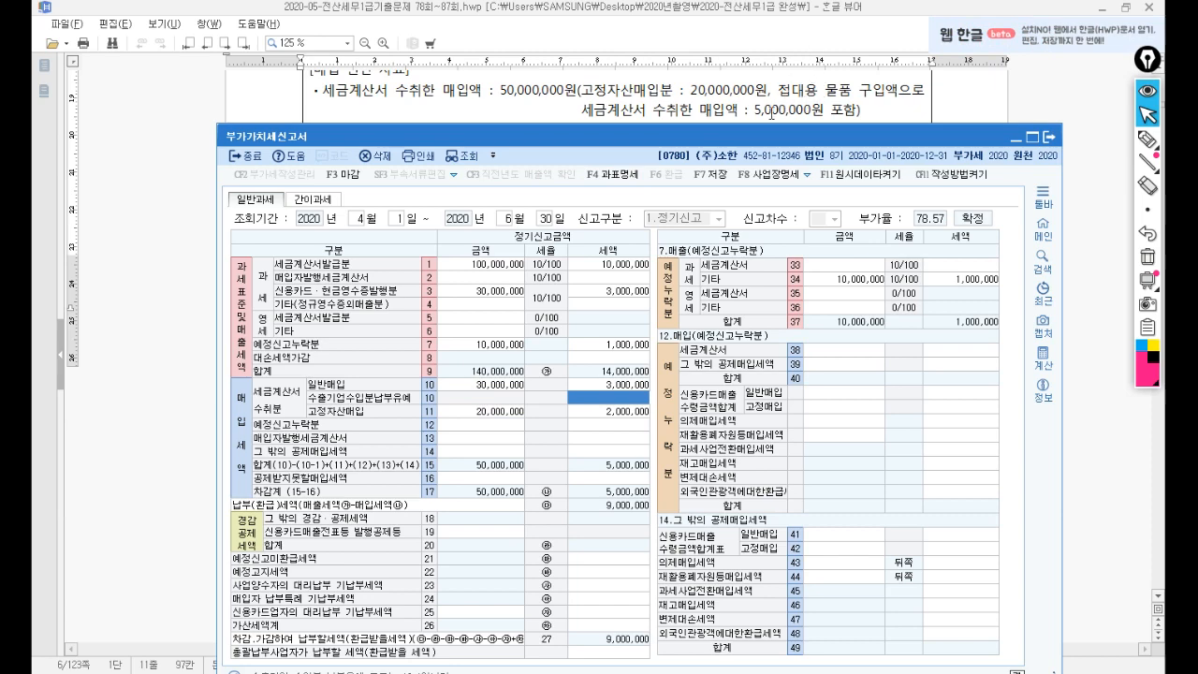
Enter 5,000,000 non-deductible purchases with 500,000 tax on line 50.
left_click(478, 479)
left_click(826, 270)
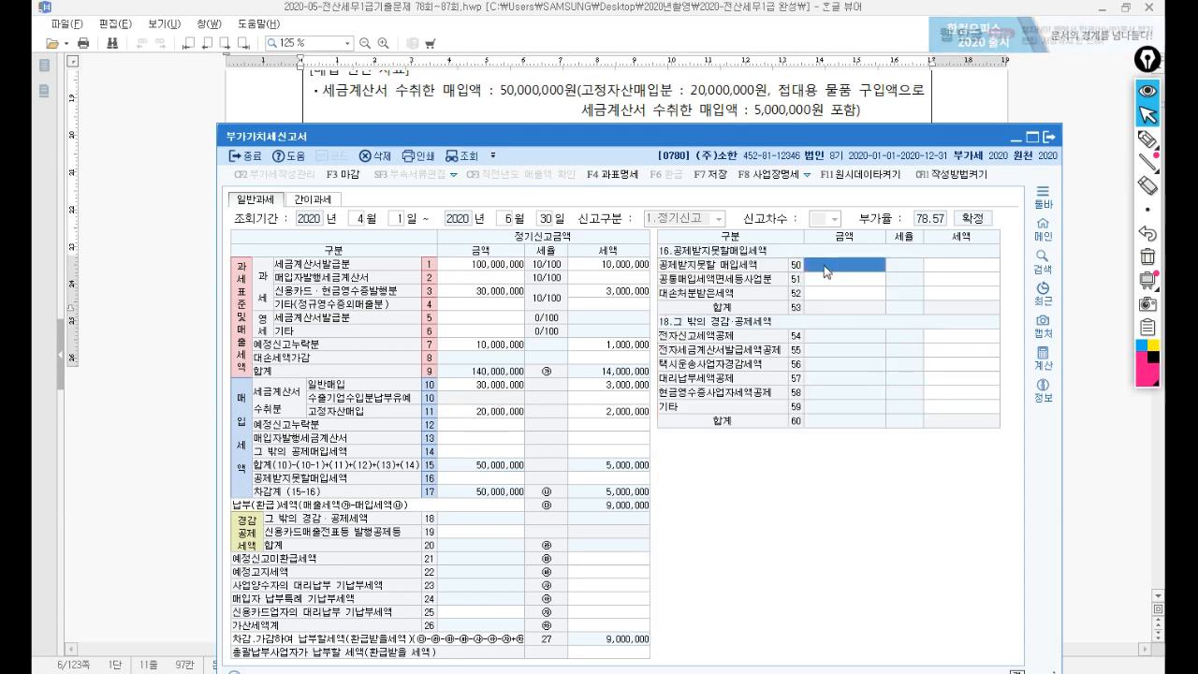
type("5000000")
key("Return")
type("500000")
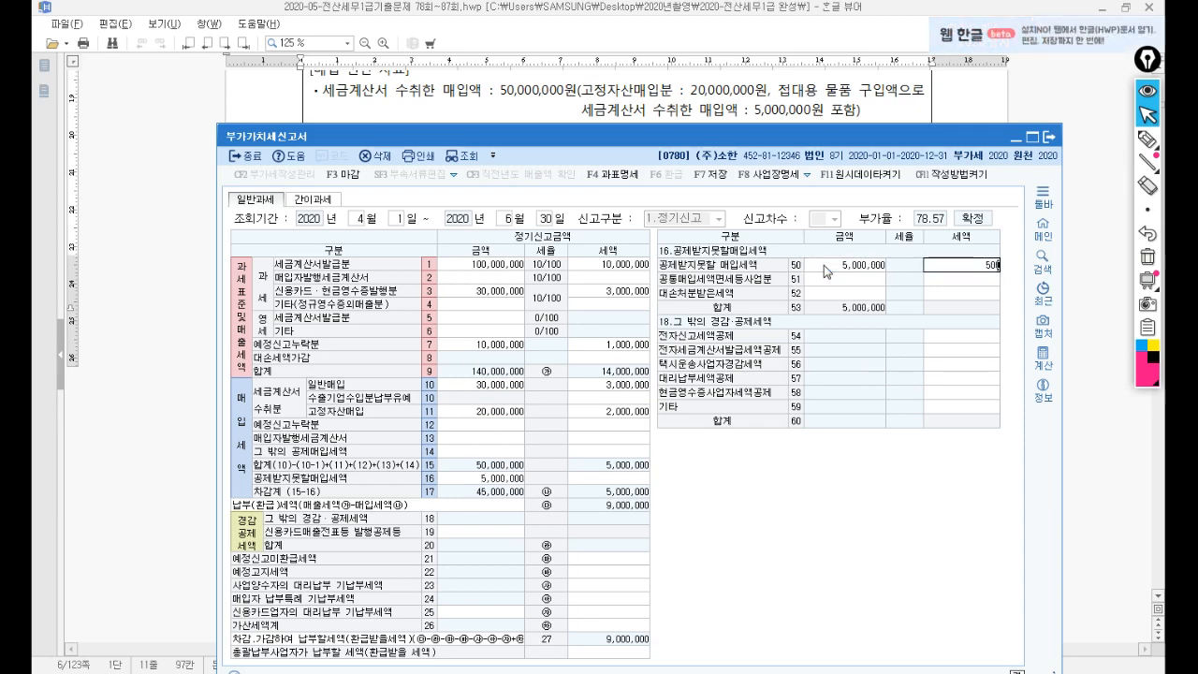
key("Return")
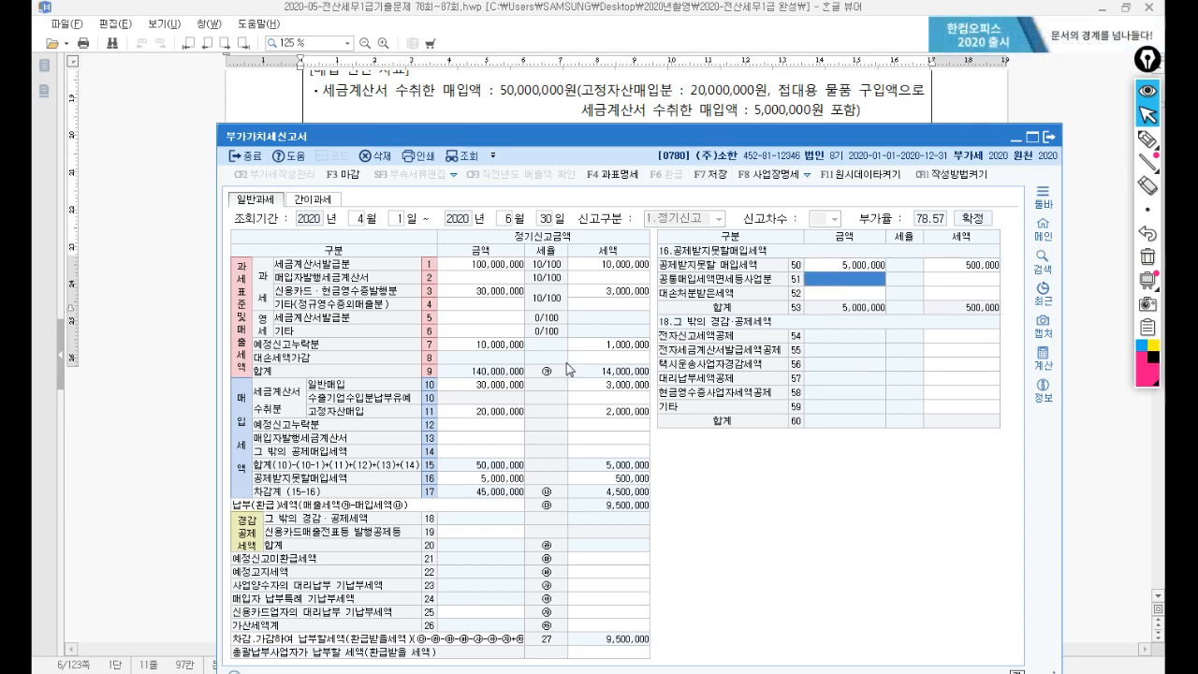
Review the purchase lines: fixed-asset, 30,000,000 general, 5,000,000 non-deductible and credit-card entries.
left_click(497, 391)
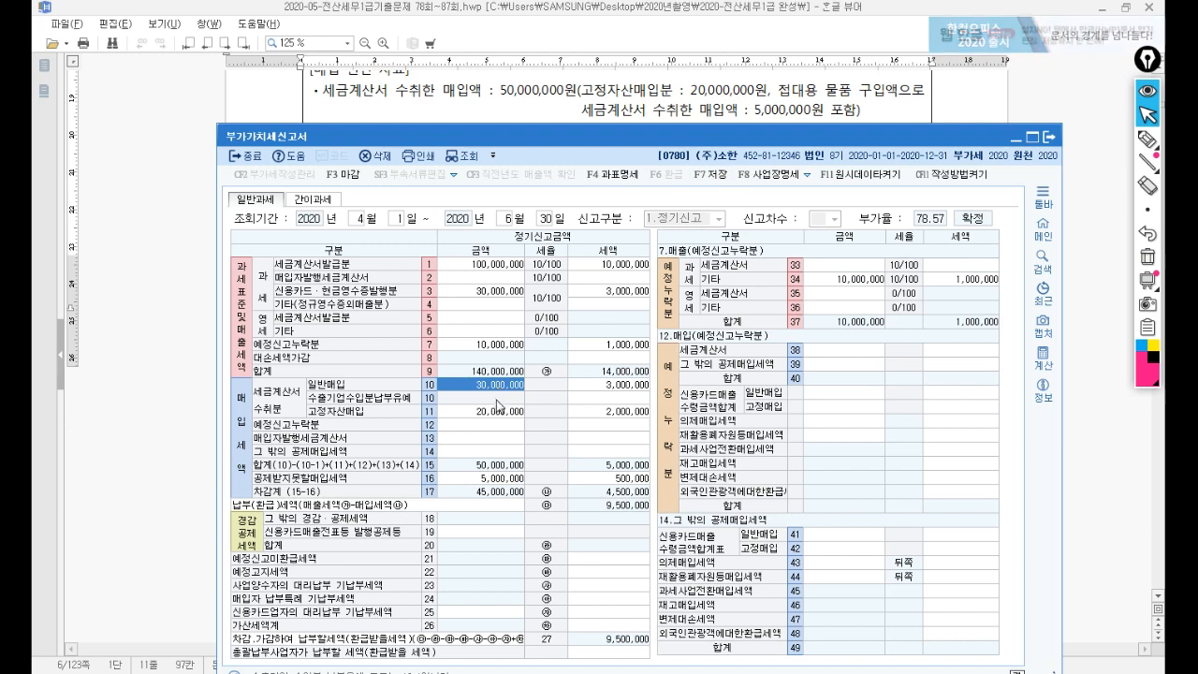
left_click(501, 418)
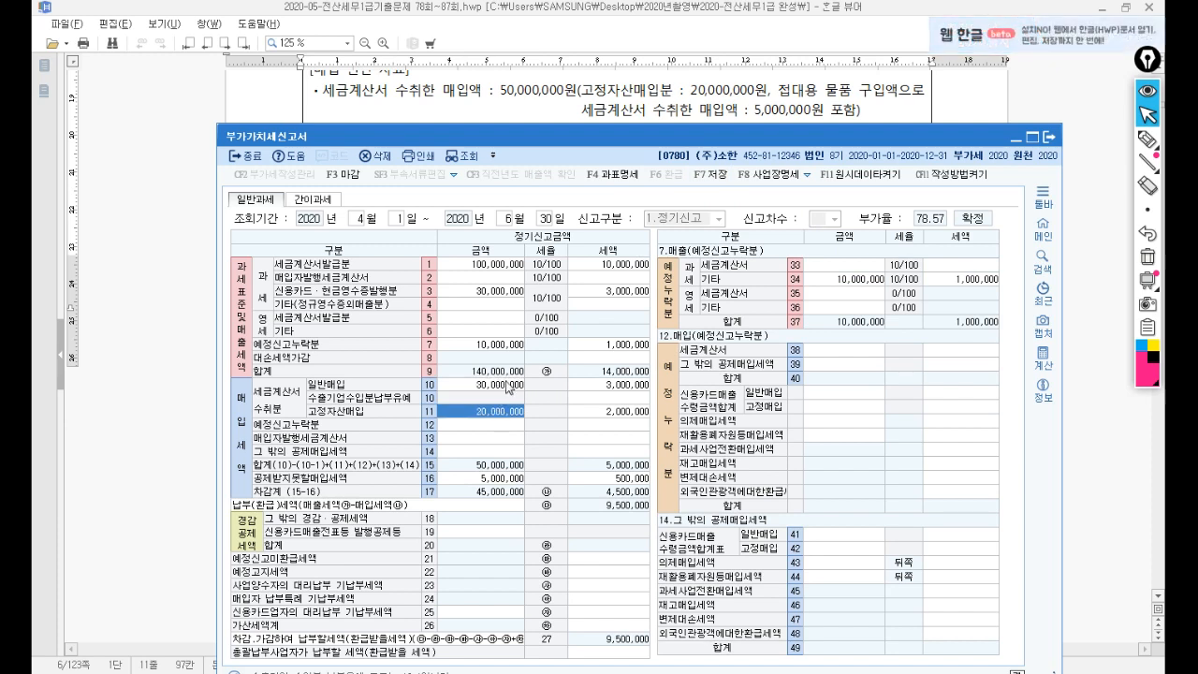
left_click(507, 385)
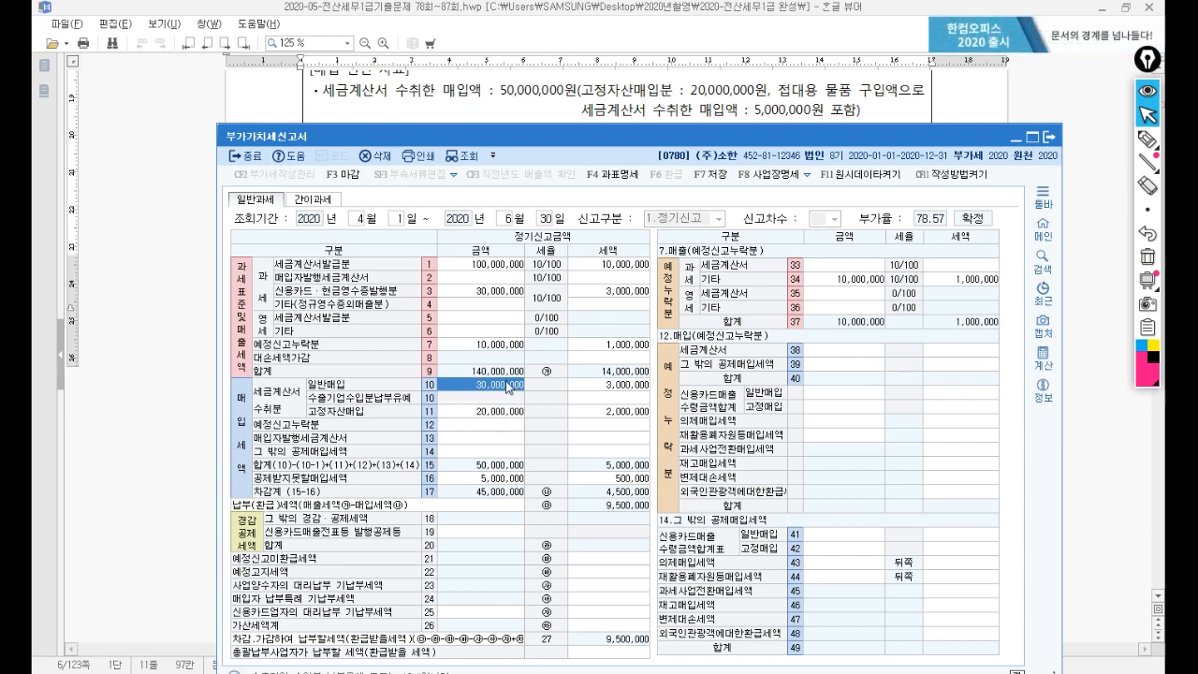
left_click(496, 481)
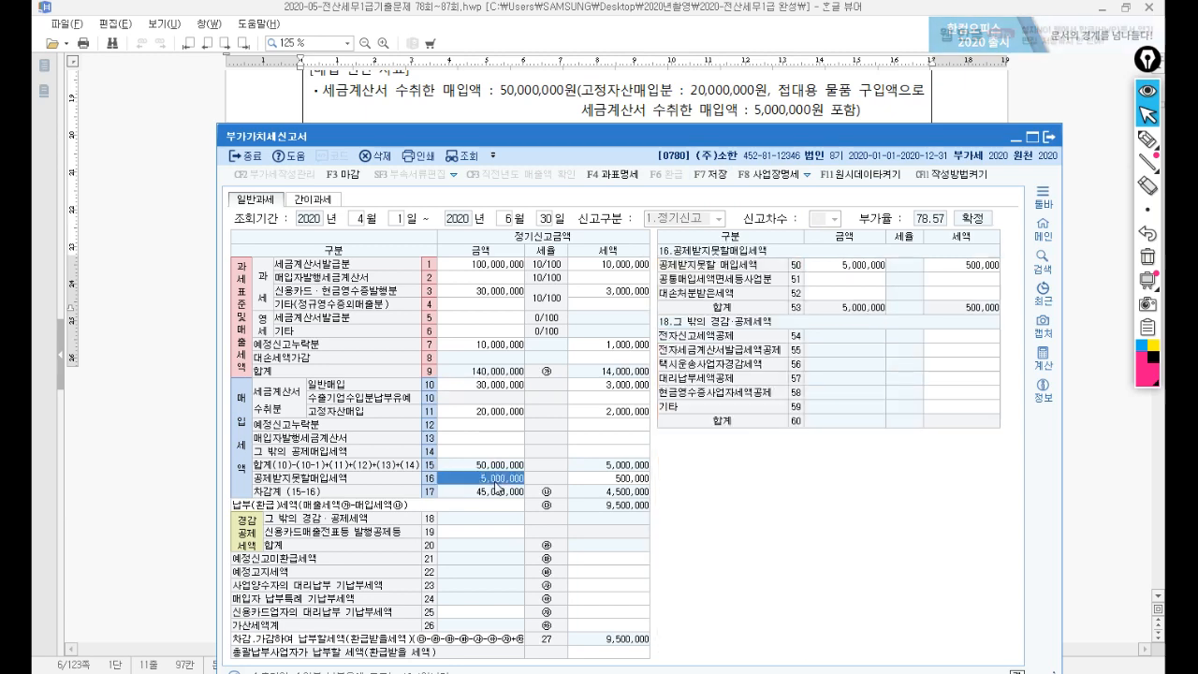
mouse_move(661, 140)
left_mouse_down()
mouse_move(669, 266)
mouse_move(667, 163)
left_mouse_up()
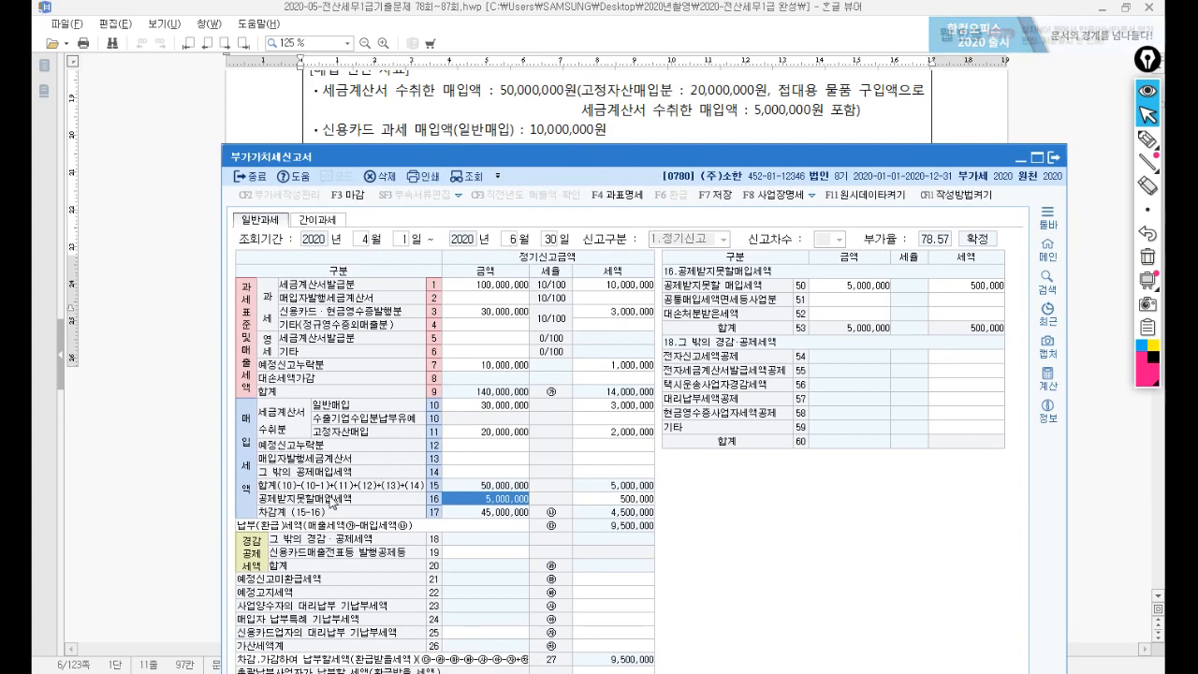
left_click(463, 471)
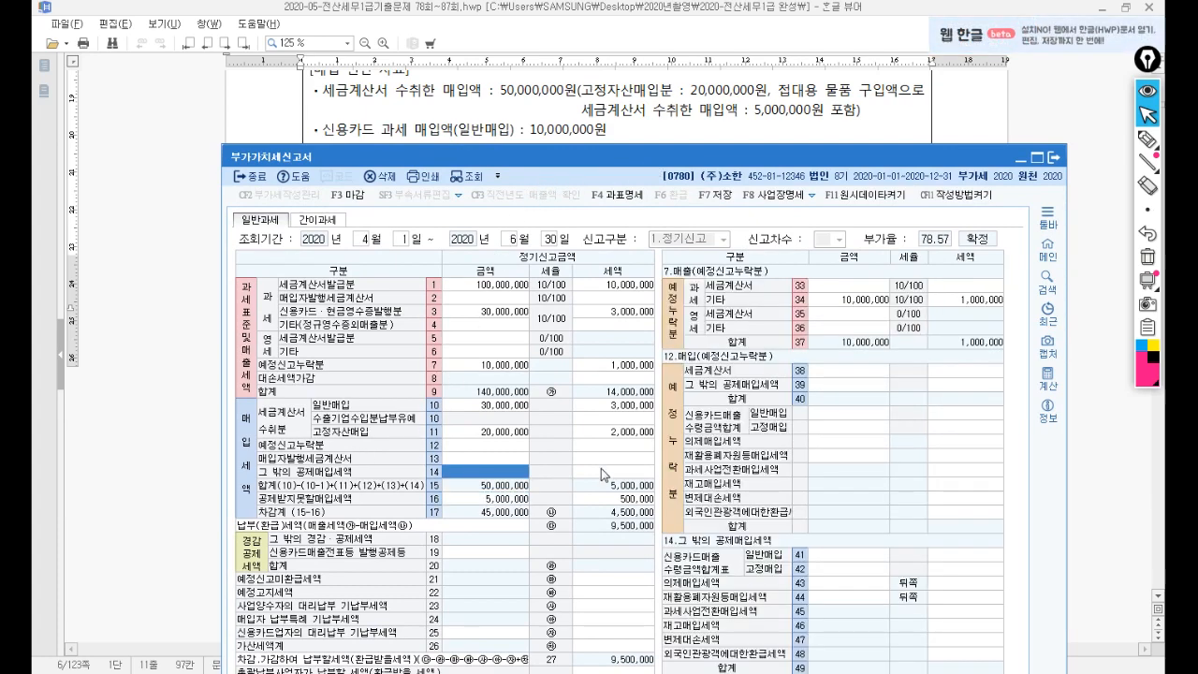
left_click(832, 554)
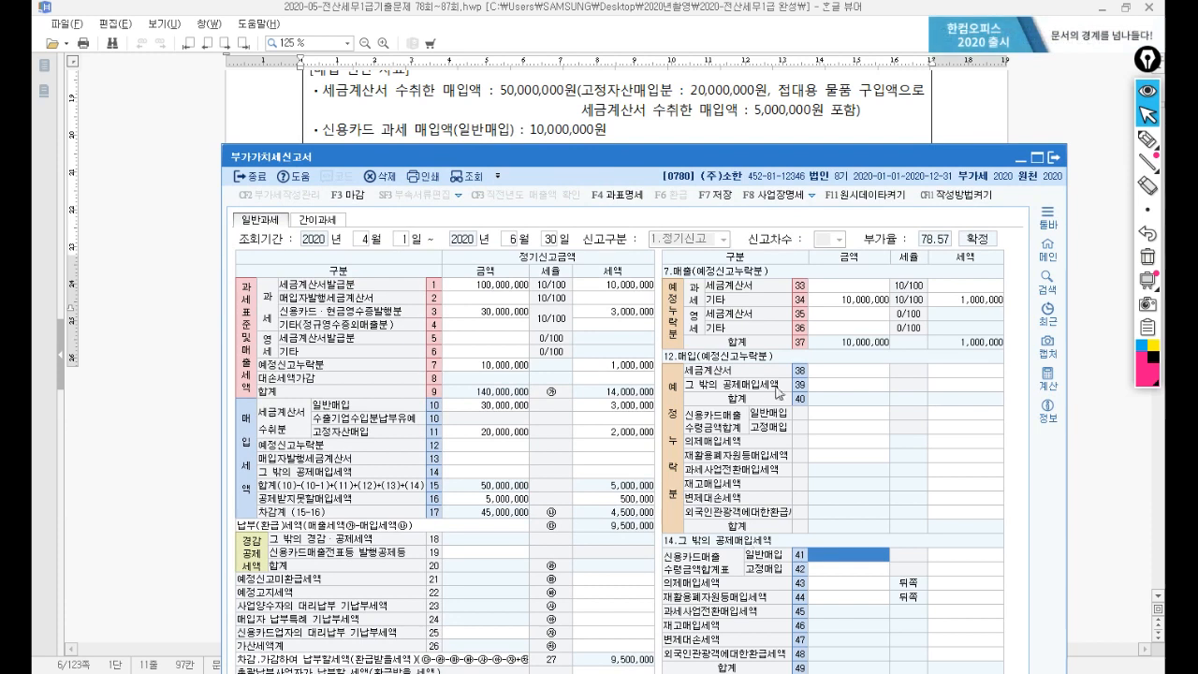
left_click(832, 413)
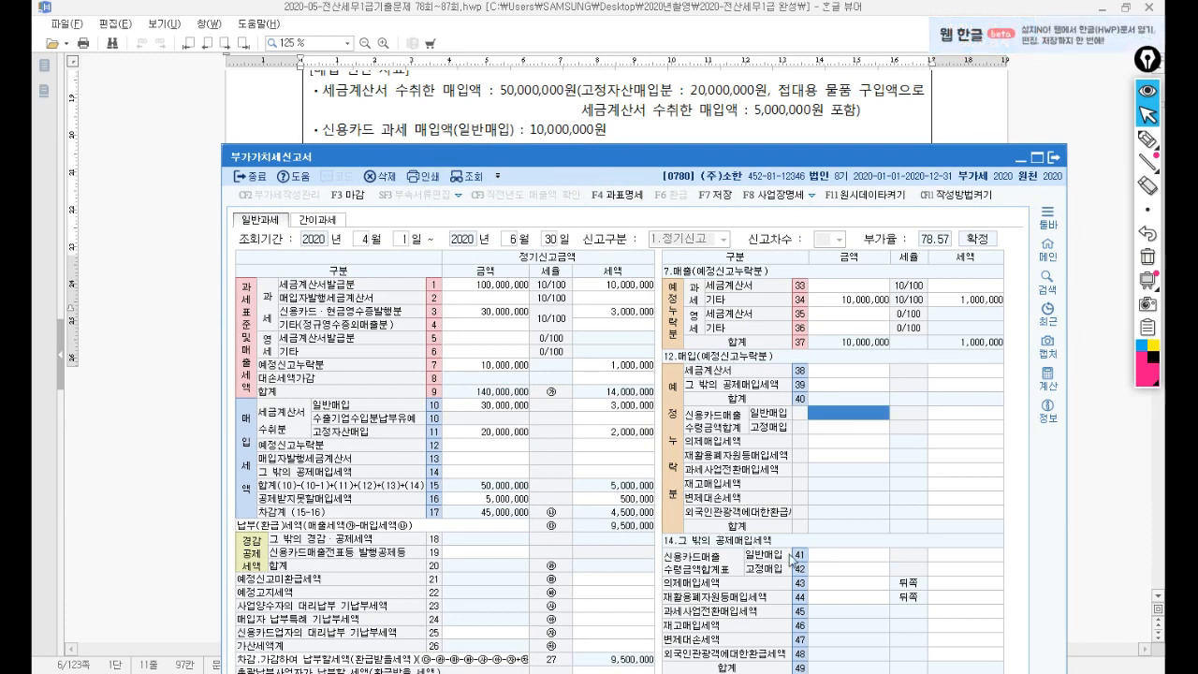
Enter 10,000,000 in row 41 신용카드매출 일반매입.
left_click(825, 556)
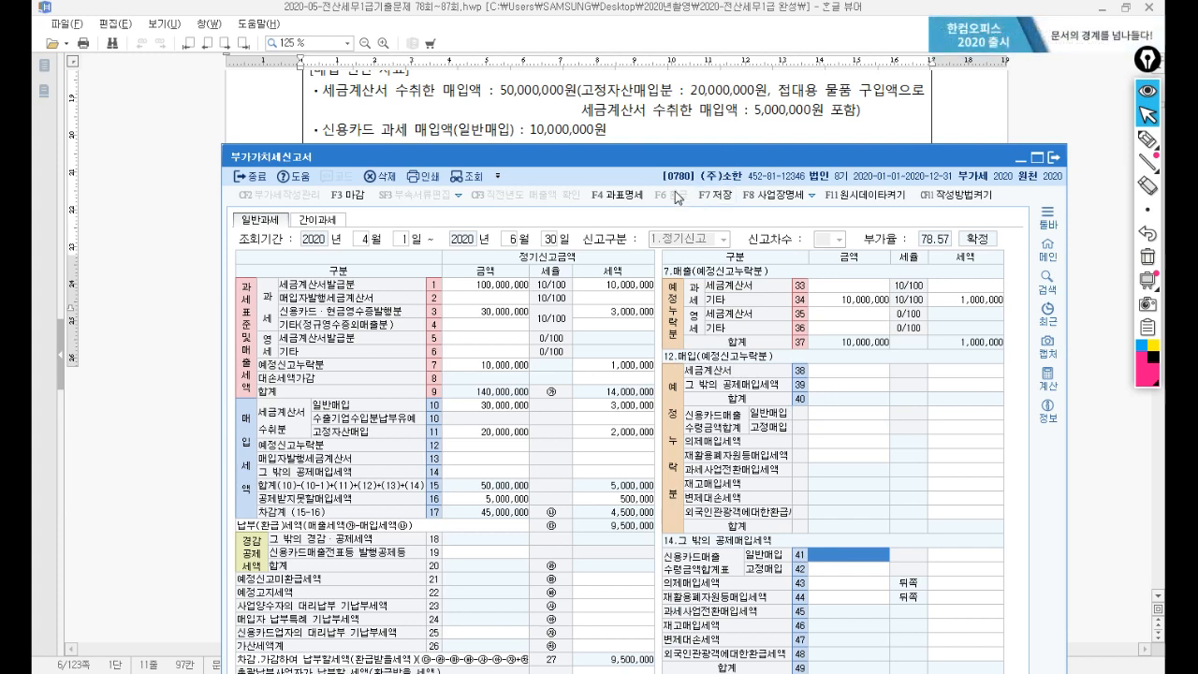
type("10,000,000")
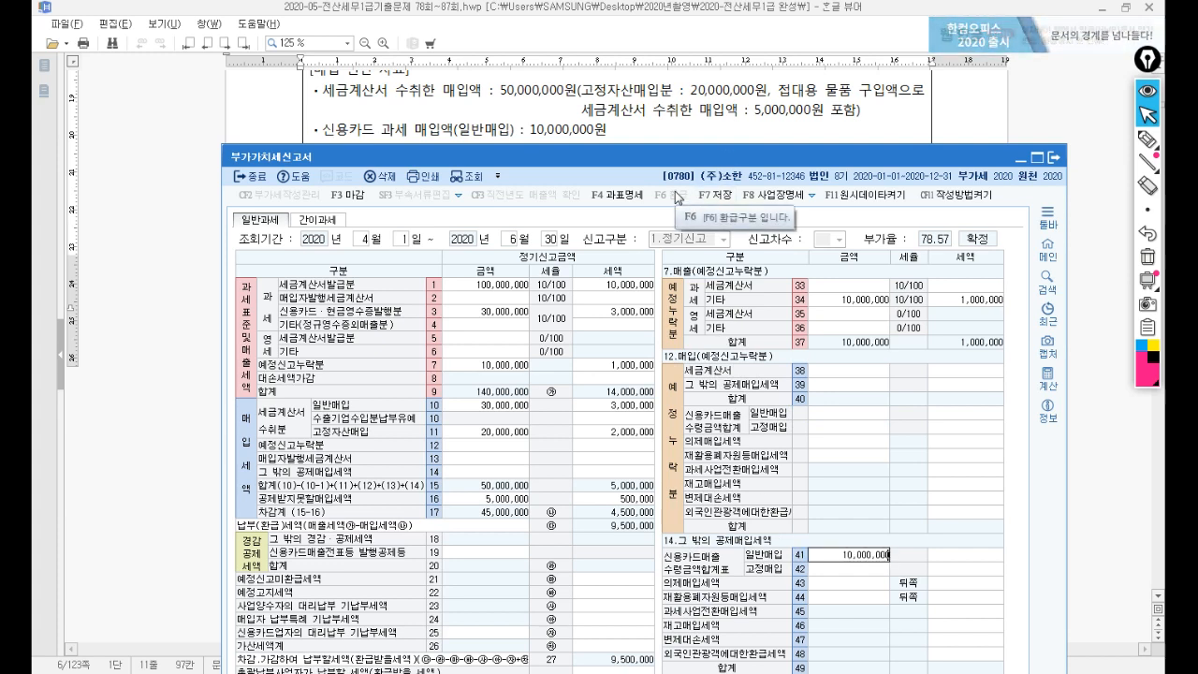
key("Return")
key("Return")
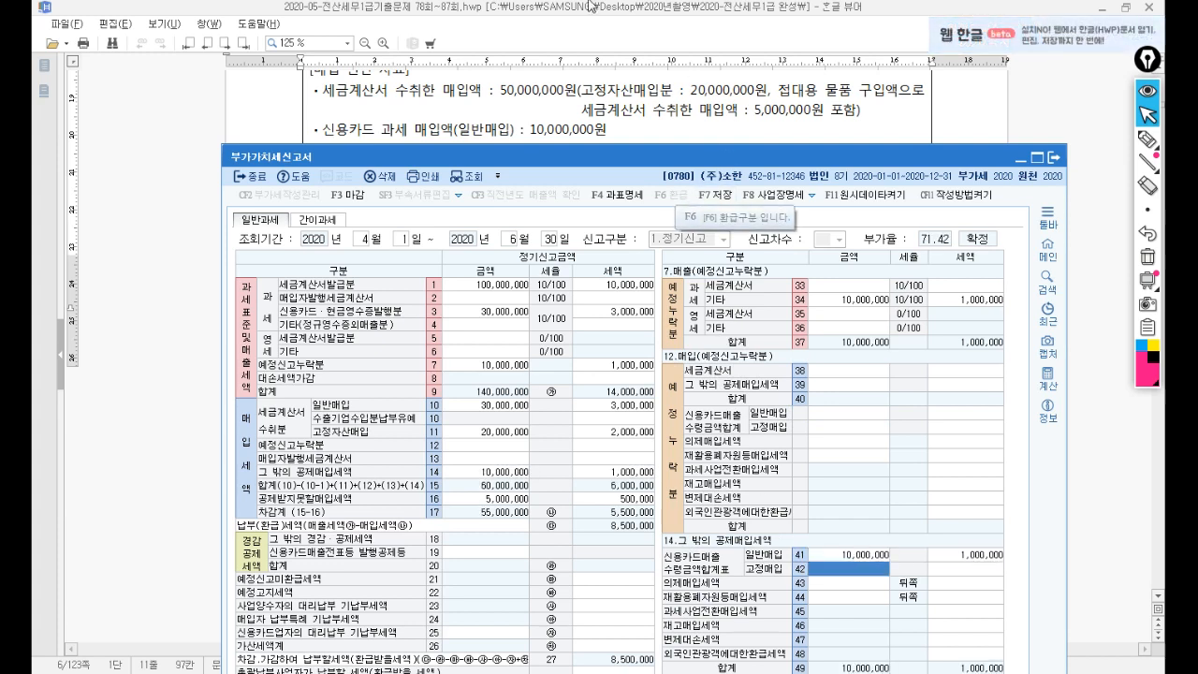
left_click_drag(560, 161, 560, 185)
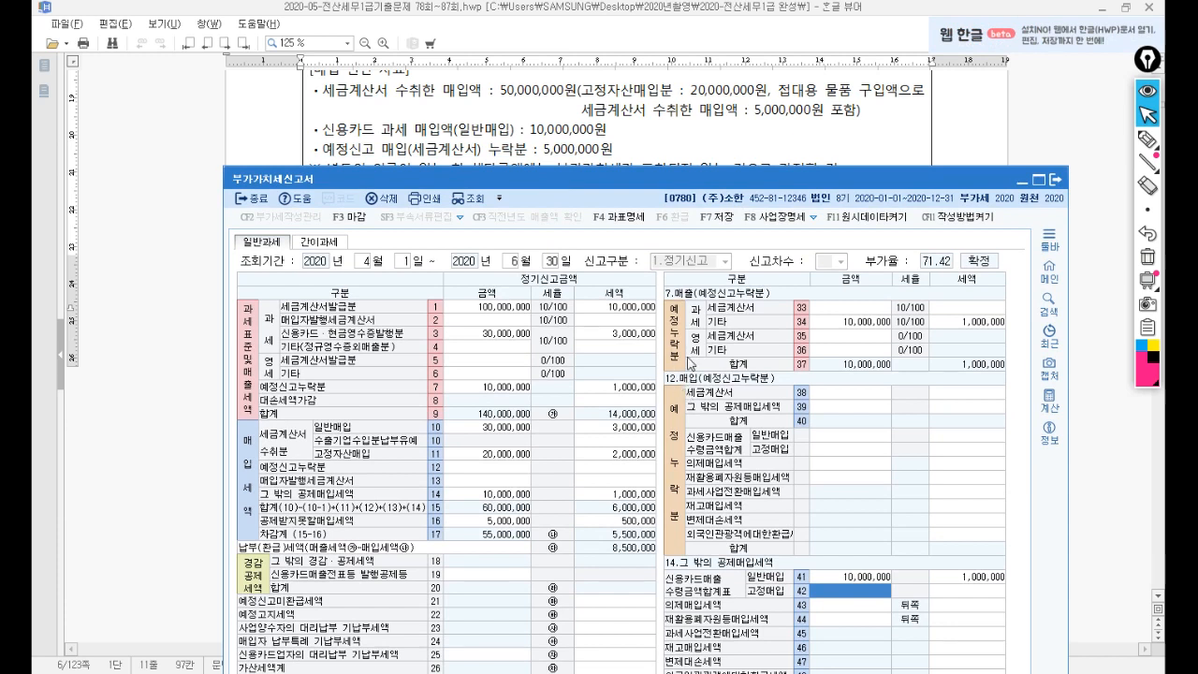
Enter 5,000,000 supply and 500,000 tax in row 38 예정신고누락분 세금계산서.
left_click(820, 397)
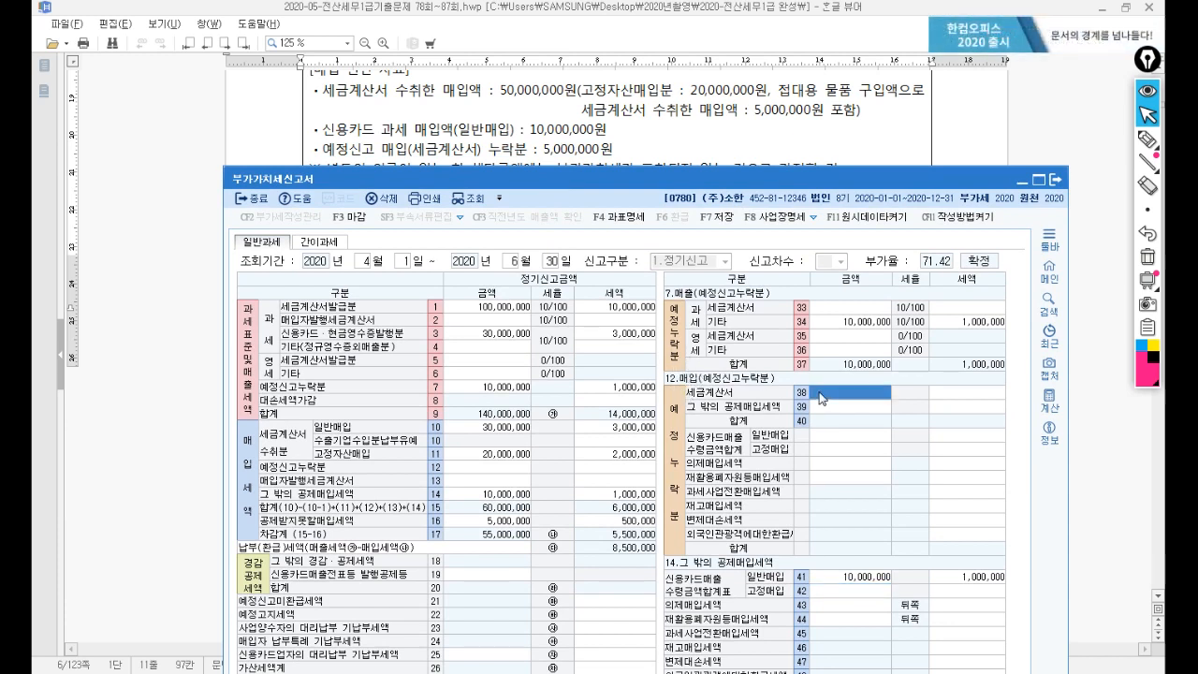
type("5000000")
key("Return")
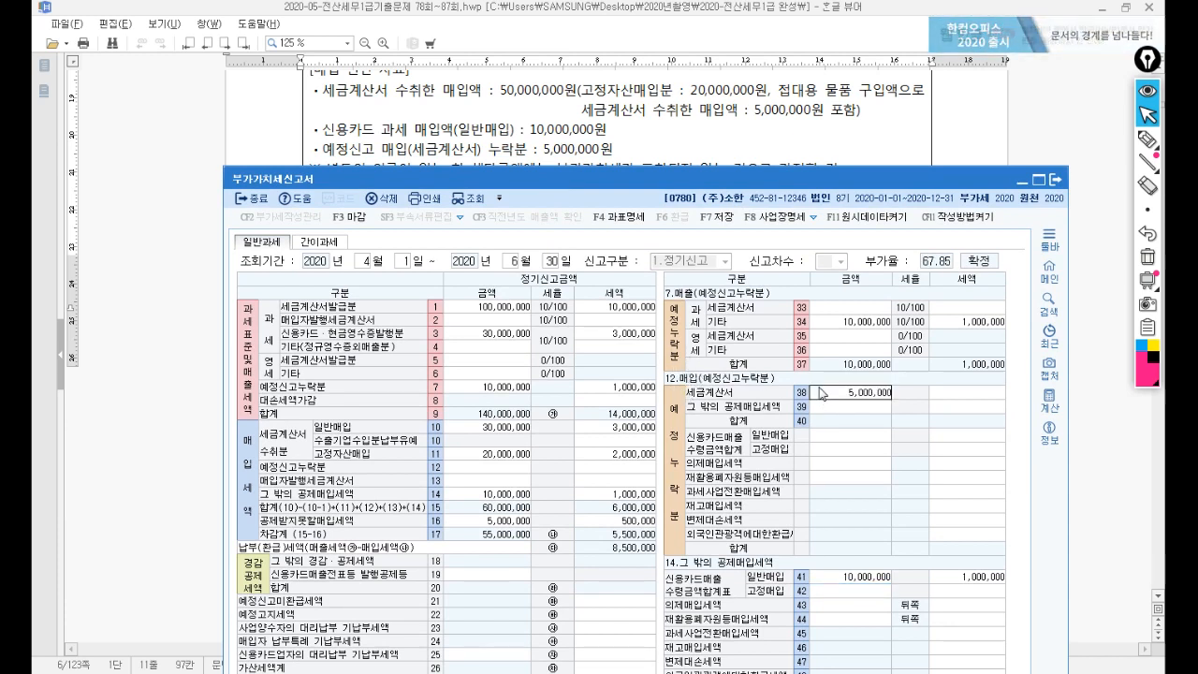
type("500,000")
key("Return")
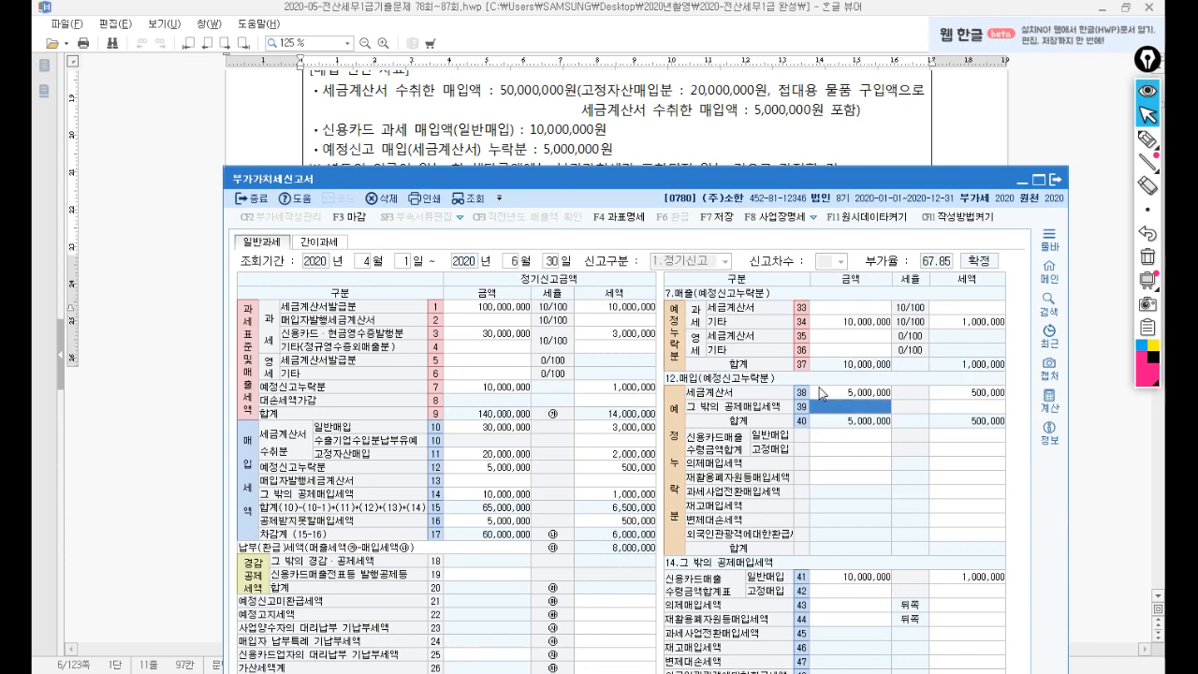
left_click_drag(742, 178, 757, 245)
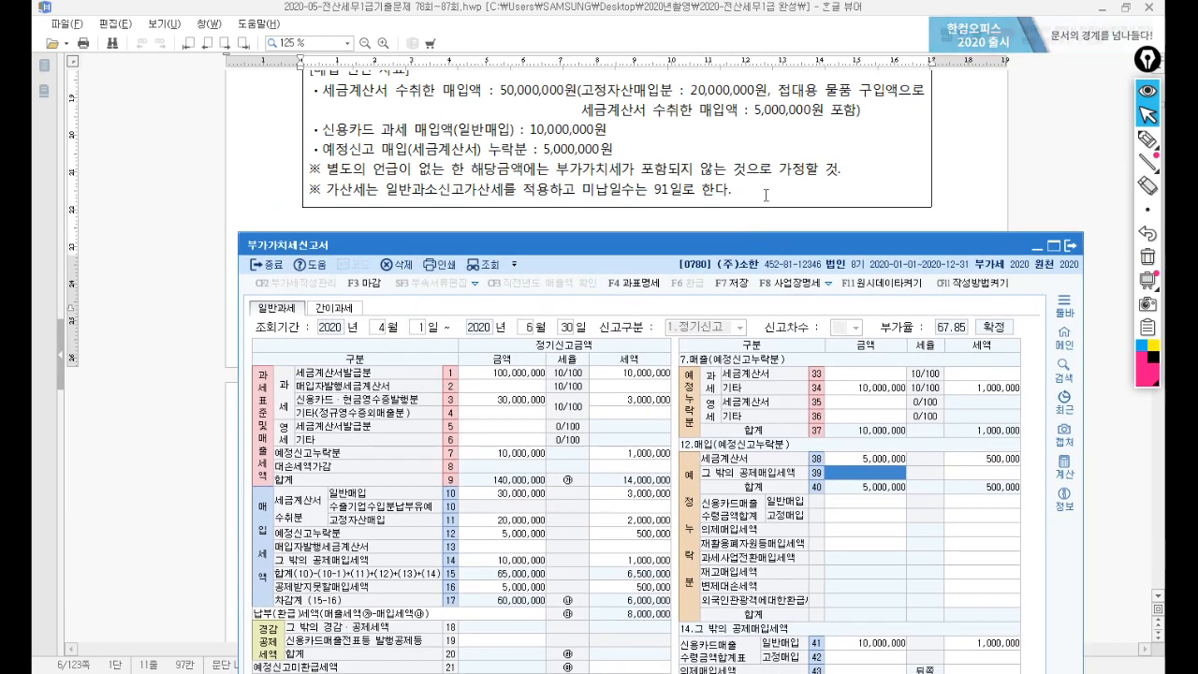
Bring the problem document forward and handwrite the penalty item notes in the left margin with the pen.
left_click(767, 194)
scroll(770, 192, "up", 2)
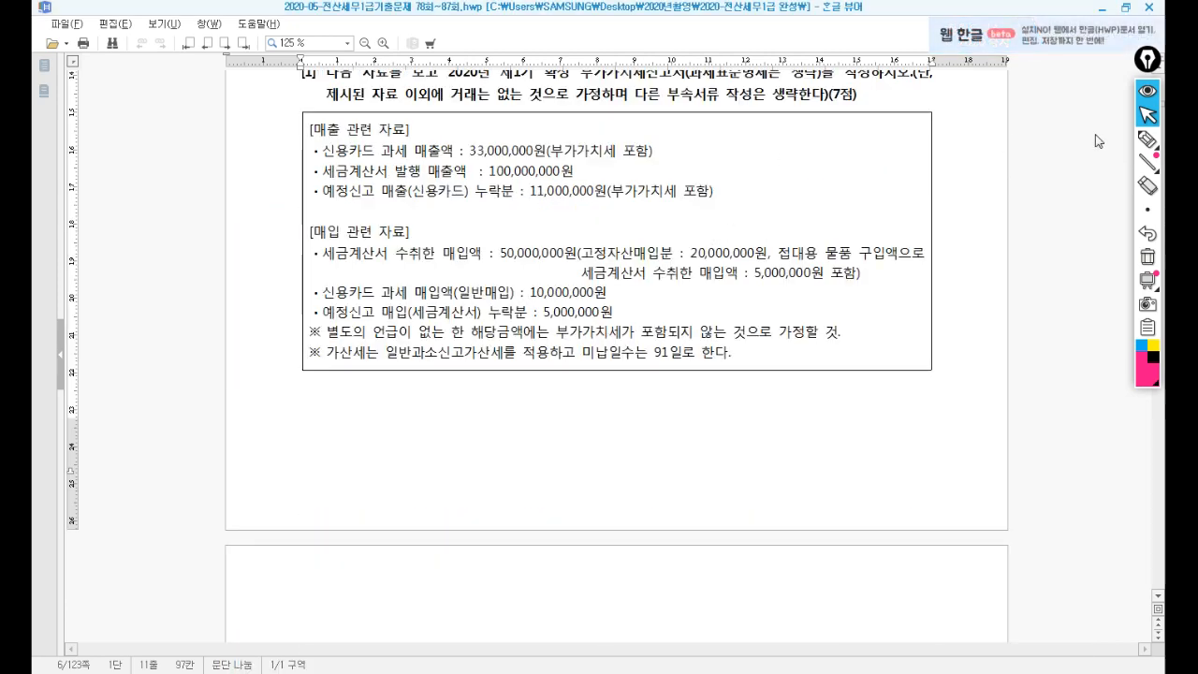
left_click(1148, 138)
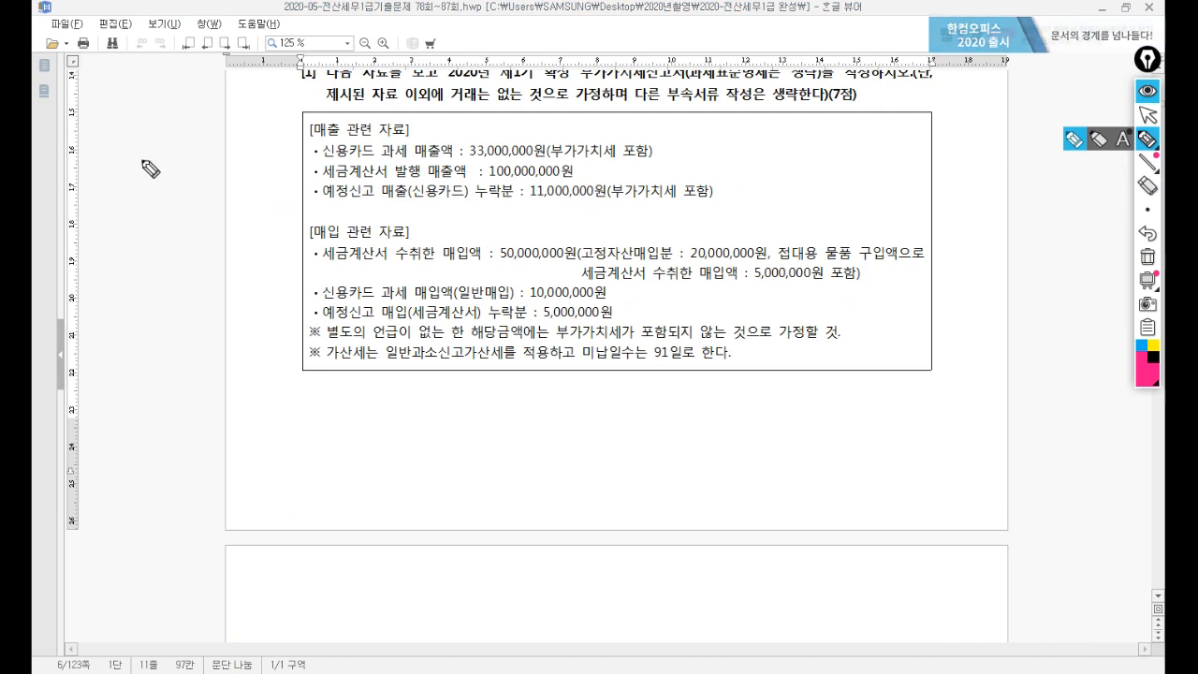
mouse_move(107, 167)
left_mouse_down()
mouse_move(101, 177)
mouse_move(190, 170)
left_mouse_up()
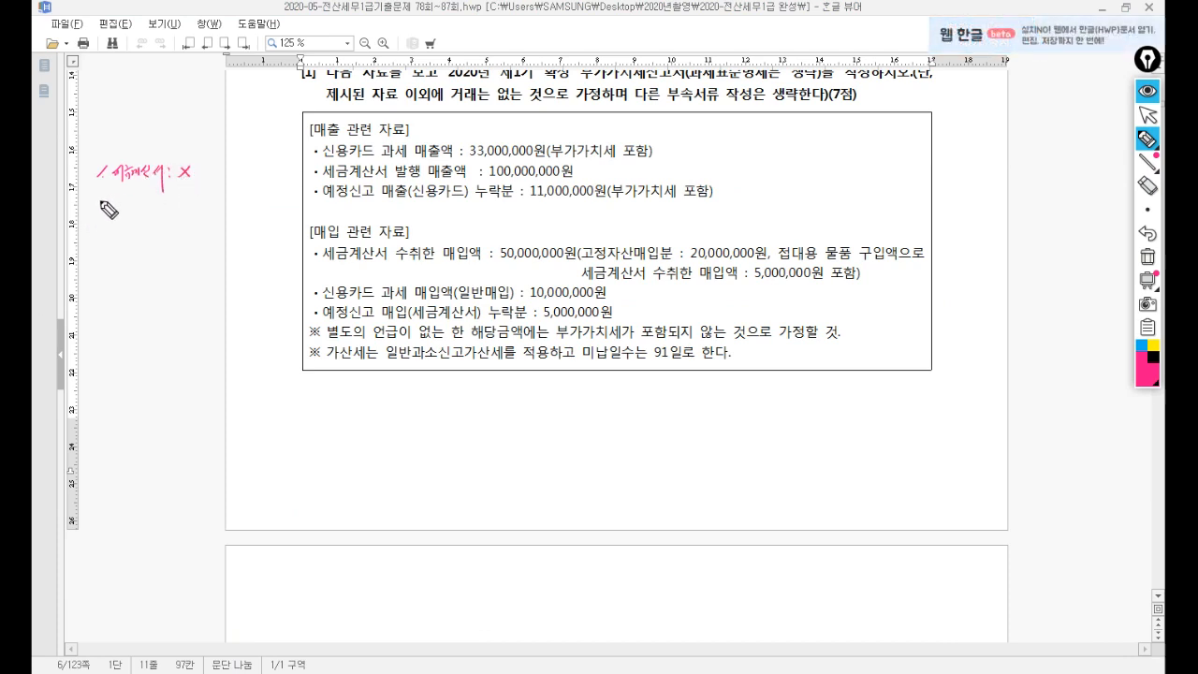
mouse_move(104, 215)
left_mouse_down()
mouse_move(116, 196)
mouse_move(113, 207)
mouse_move(174, 202)
left_mouse_up()
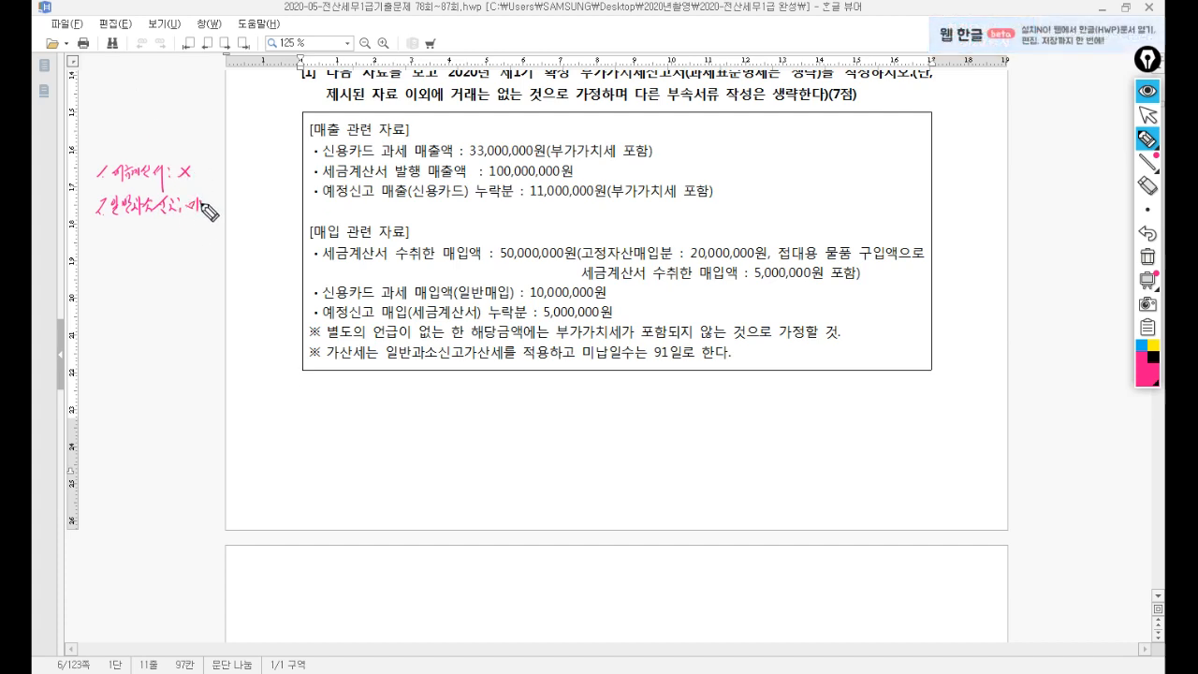
left_click_drag(208, 210, 272, 204)
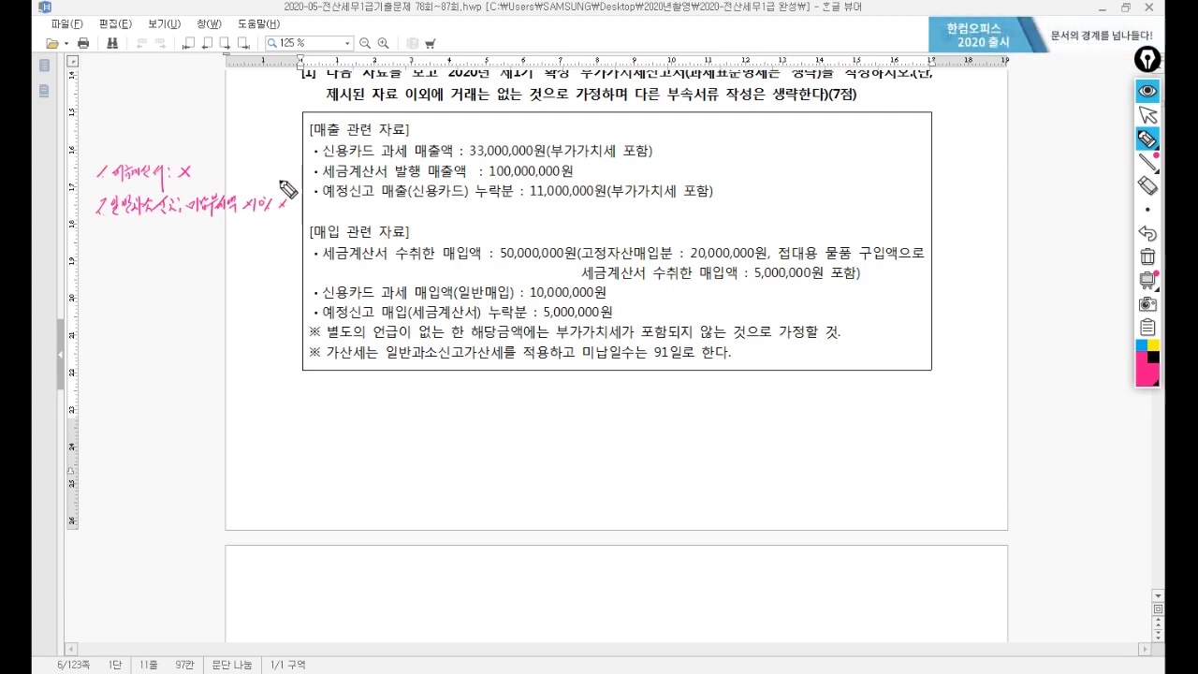
left_click_drag(296, 198, 305, 197)
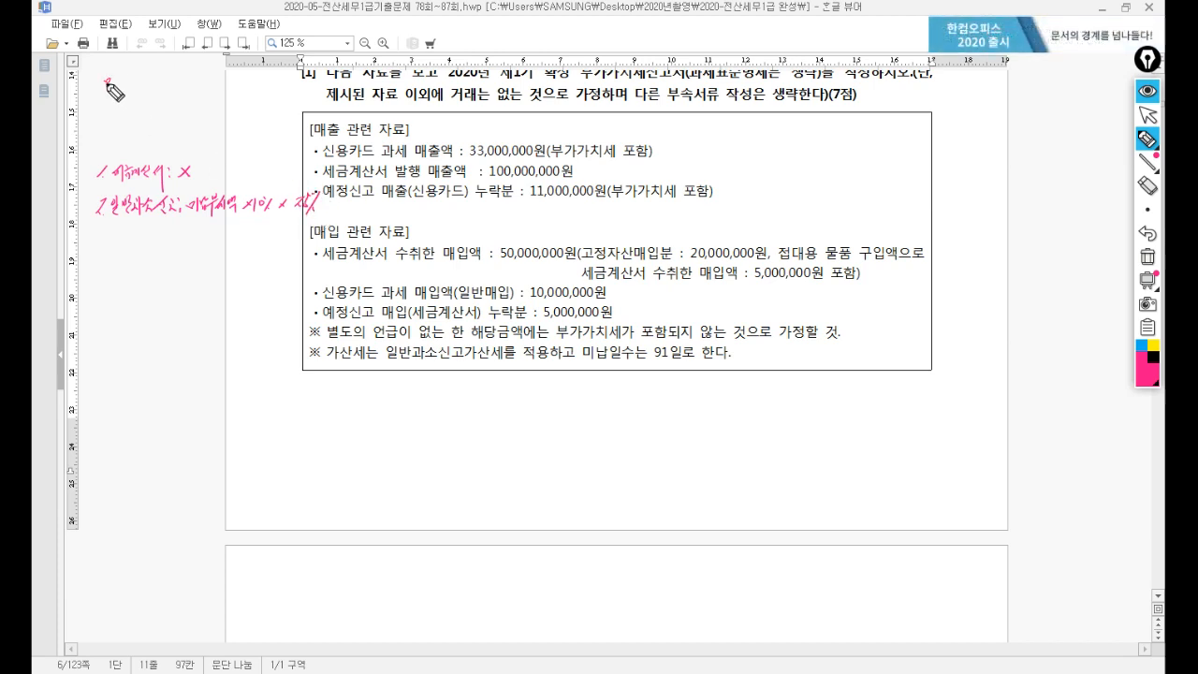
Note the missed 500,000 tax and work out the 12,500 penalty (500,000 × 10% × 25%).
mouse_move(129, 94)
left_mouse_down()
mouse_move(146, 90)
mouse_move(133, 115)
mouse_move(174, 89)
left_mouse_up()
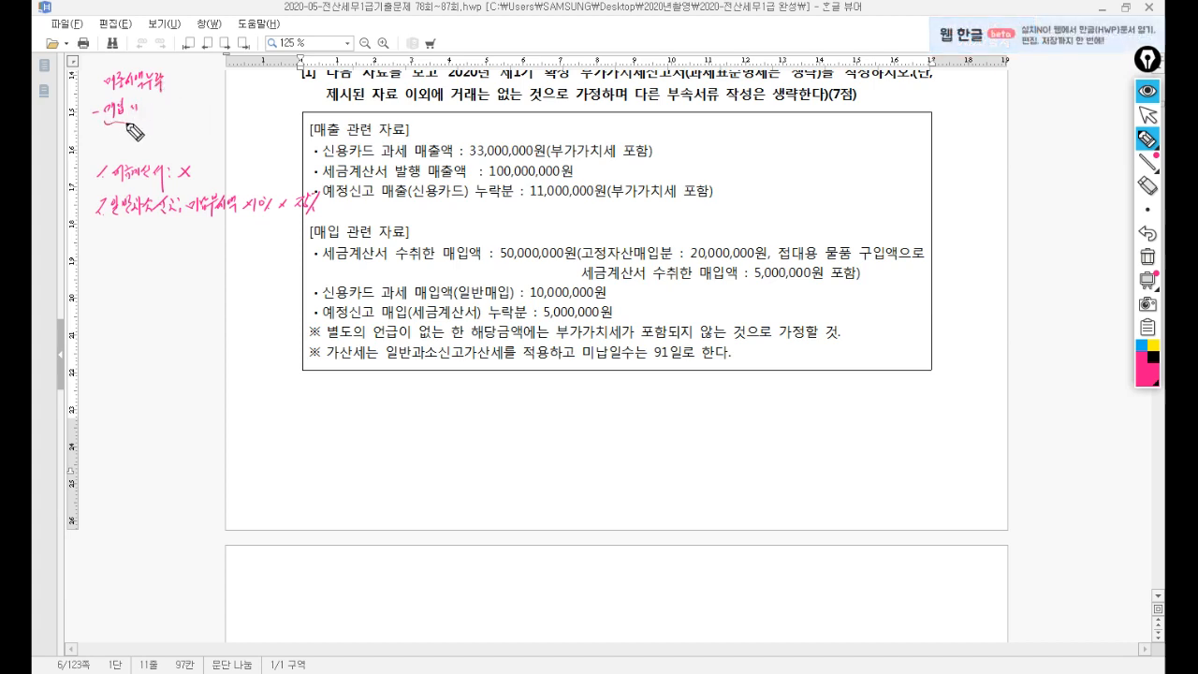
mouse_move(128, 122)
left_mouse_down()
mouse_move(168, 121)
mouse_move(117, 141)
mouse_move(159, 134)
left_mouse_up()
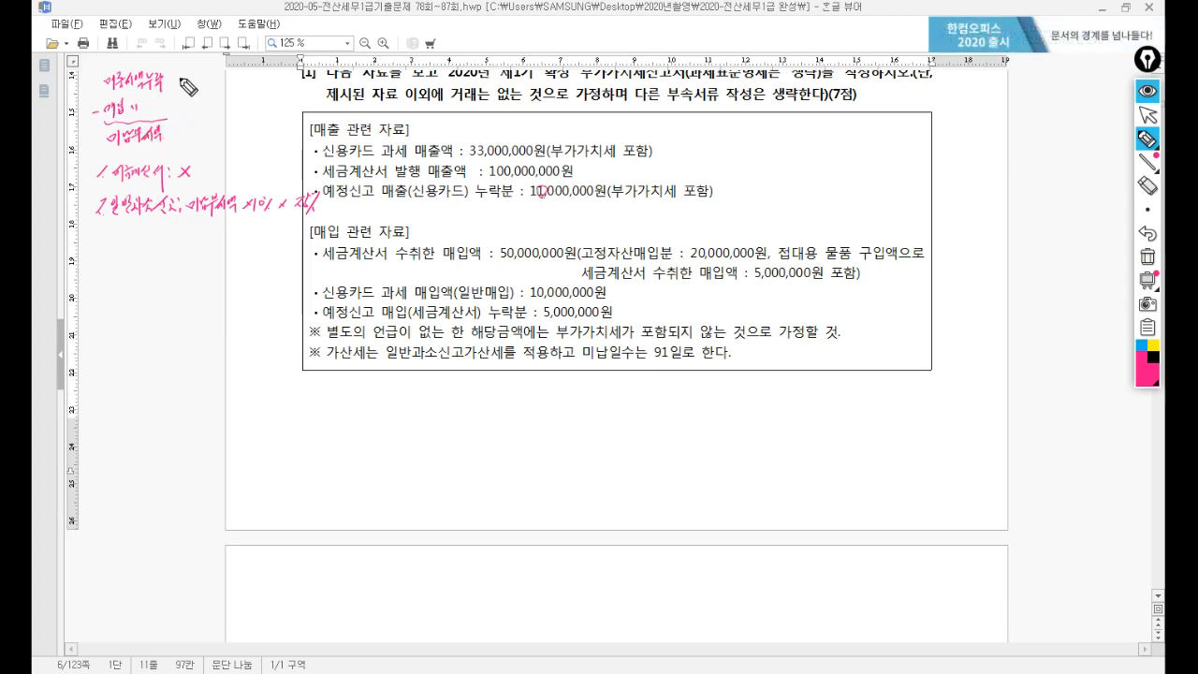
mouse_move(181, 73)
left_mouse_down()
mouse_move(175, 87)
mouse_move(226, 85)
left_mouse_up()
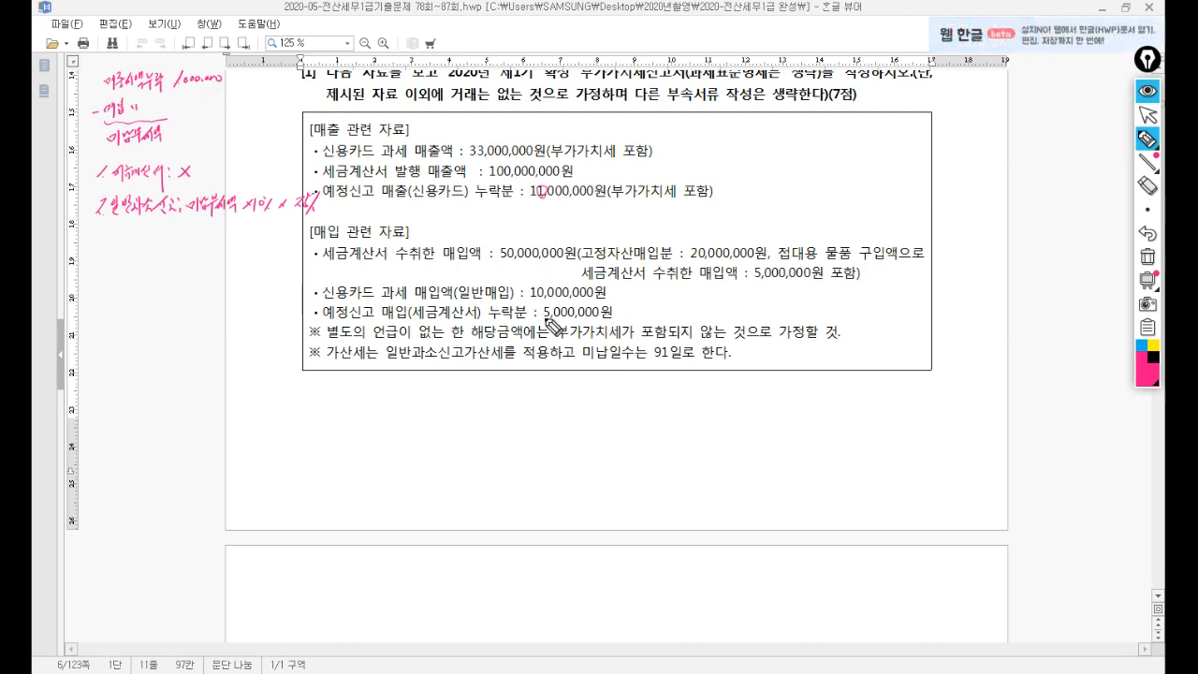
left_click_drag(322, 320, 406, 320)
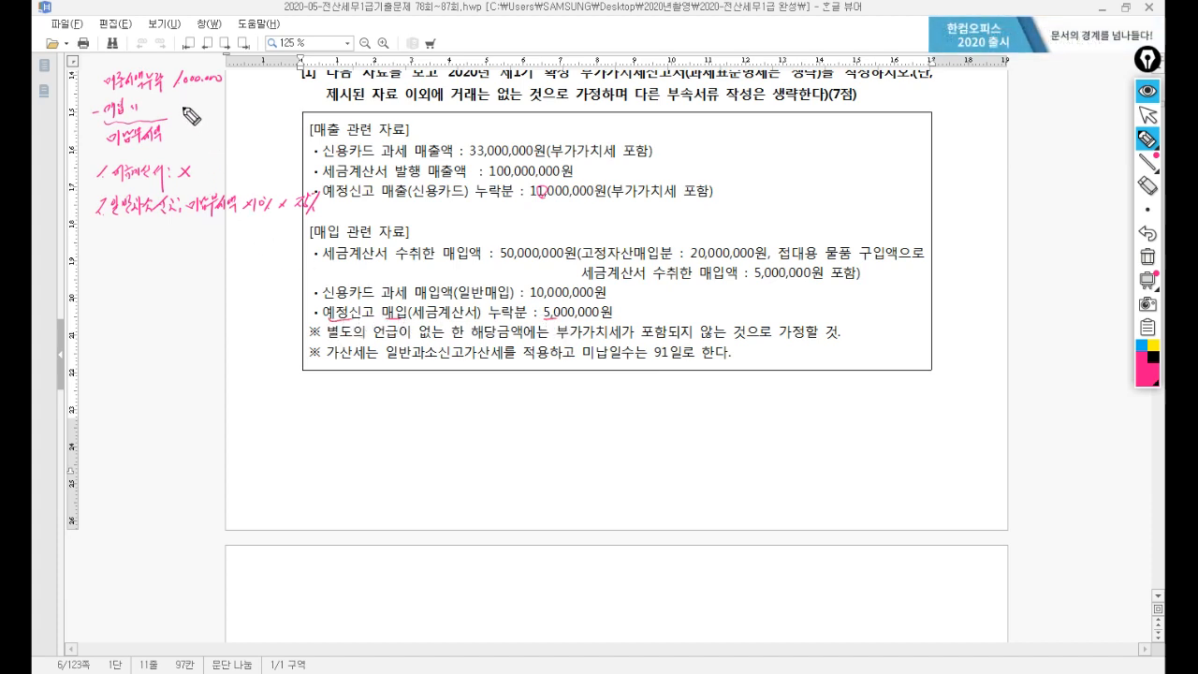
mouse_move(180, 99)
left_mouse_down()
mouse_move(221, 101)
mouse_move(226, 131)
left_mouse_up()
mouse_move(194, 226)
left_mouse_down()
mouse_move(189, 234)
mouse_move(255, 241)
mouse_move(297, 228)
mouse_move(295, 240)
left_mouse_up()
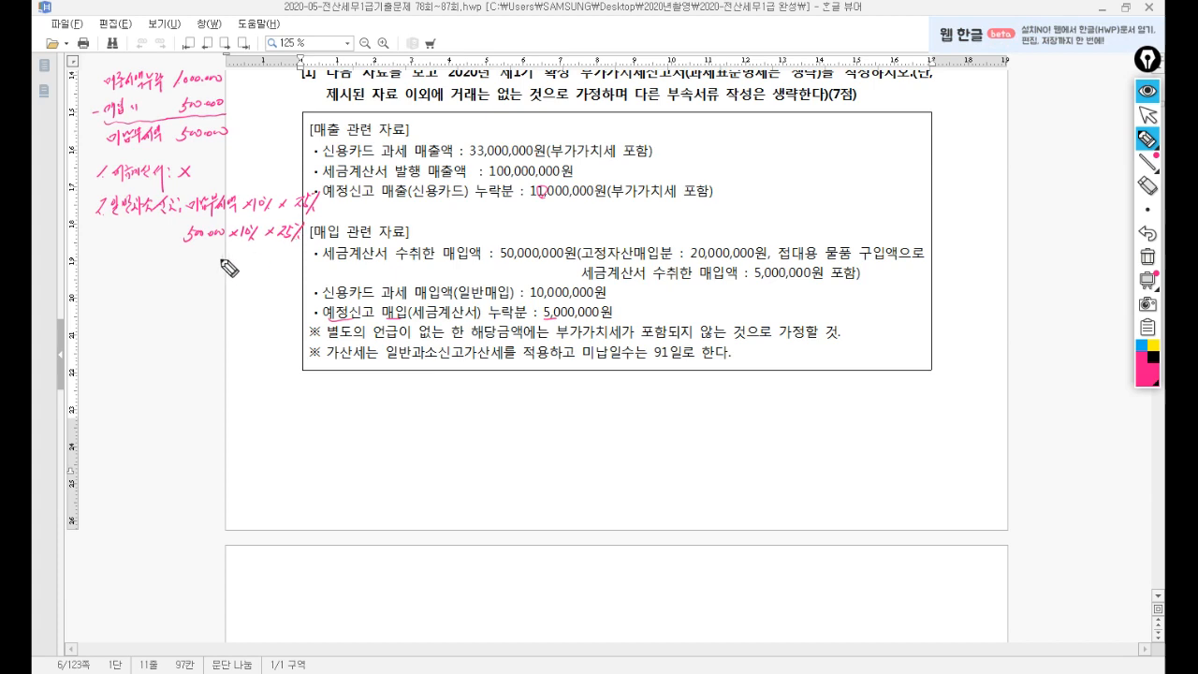
left_click_drag(232, 269, 265, 267)
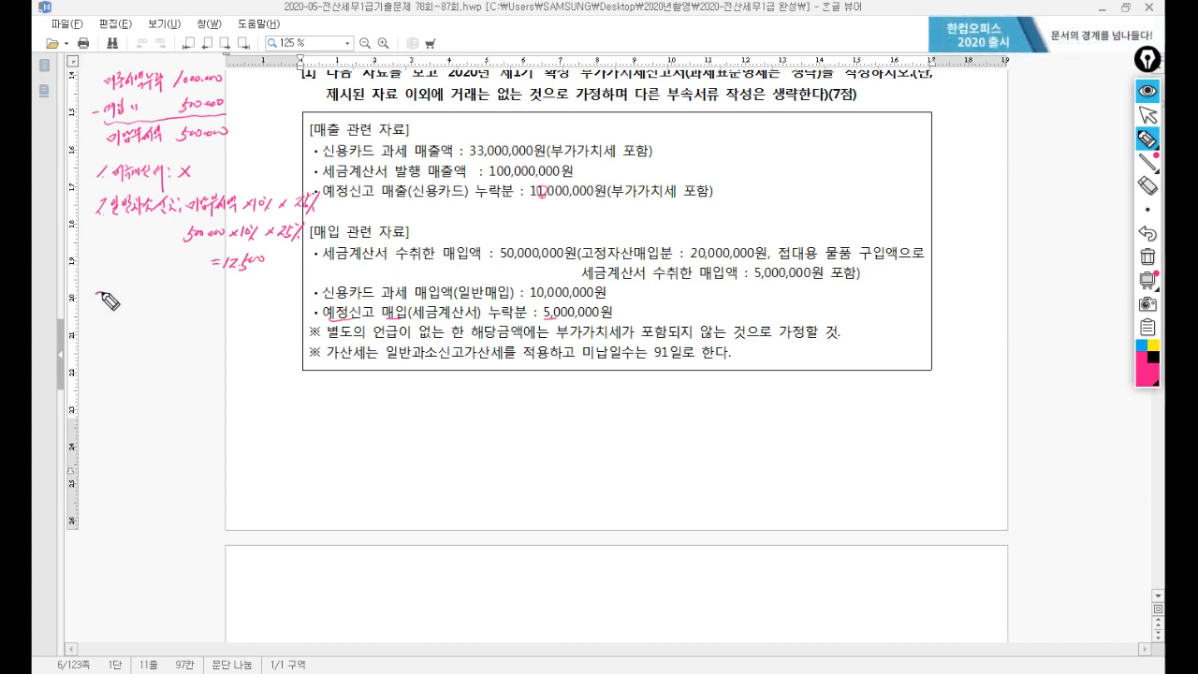
mouse_move(98, 293)
left_mouse_down()
mouse_move(100, 306)
mouse_move(153, 297)
left_mouse_up()
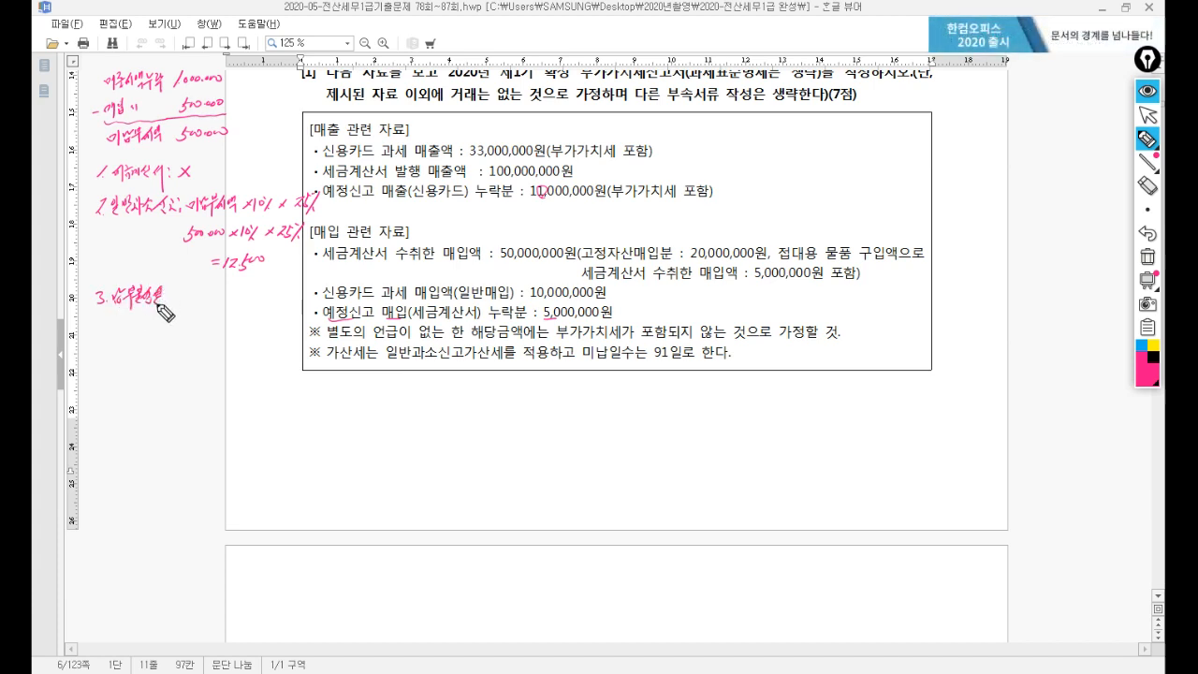
Handwrite the late-payment penalty working 500,000 × 91 × 25/10,000 = 11,375 in the margin.
left_click(168, 292)
left_click(168, 298)
left_click_drag(179, 296, 233, 297)
left_click_drag(229, 300, 251, 298)
left_click_drag(251, 292, 263, 302)
left_click_drag(268, 287, 278, 294)
left_click_drag(270, 295, 279, 299)
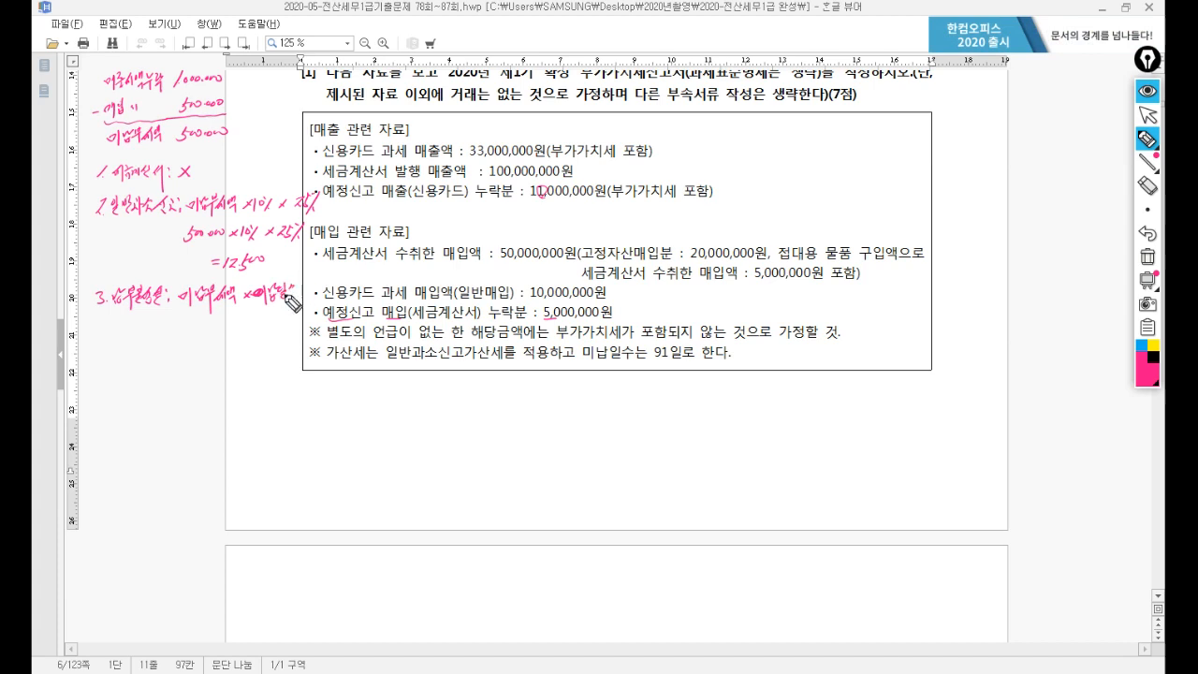
left_click_drag(220, 328, 227, 334)
left_click_drag(226, 327, 271, 352)
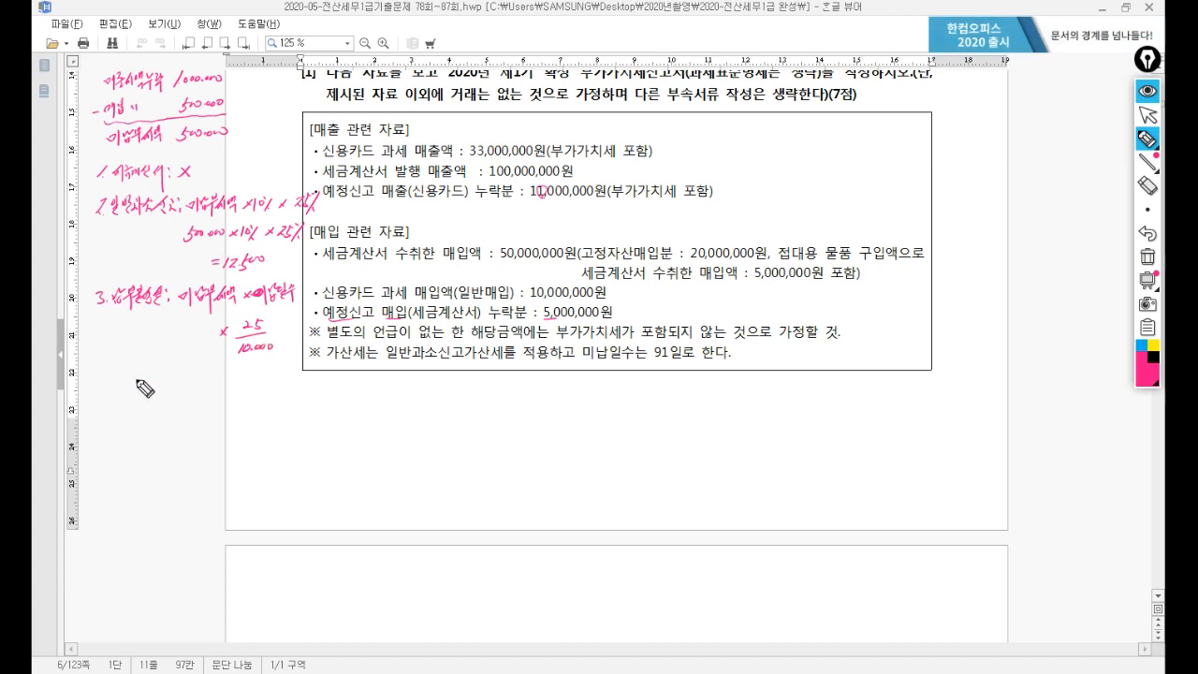
left_click_drag(113, 374, 108, 387)
mouse_move(120, 378)
left_mouse_down()
mouse_move(168, 380)
mouse_move(171, 394)
mouse_move(184, 376)
mouse_move(227, 378)
mouse_move(234, 392)
mouse_move(221, 375)
left_mouse_up()
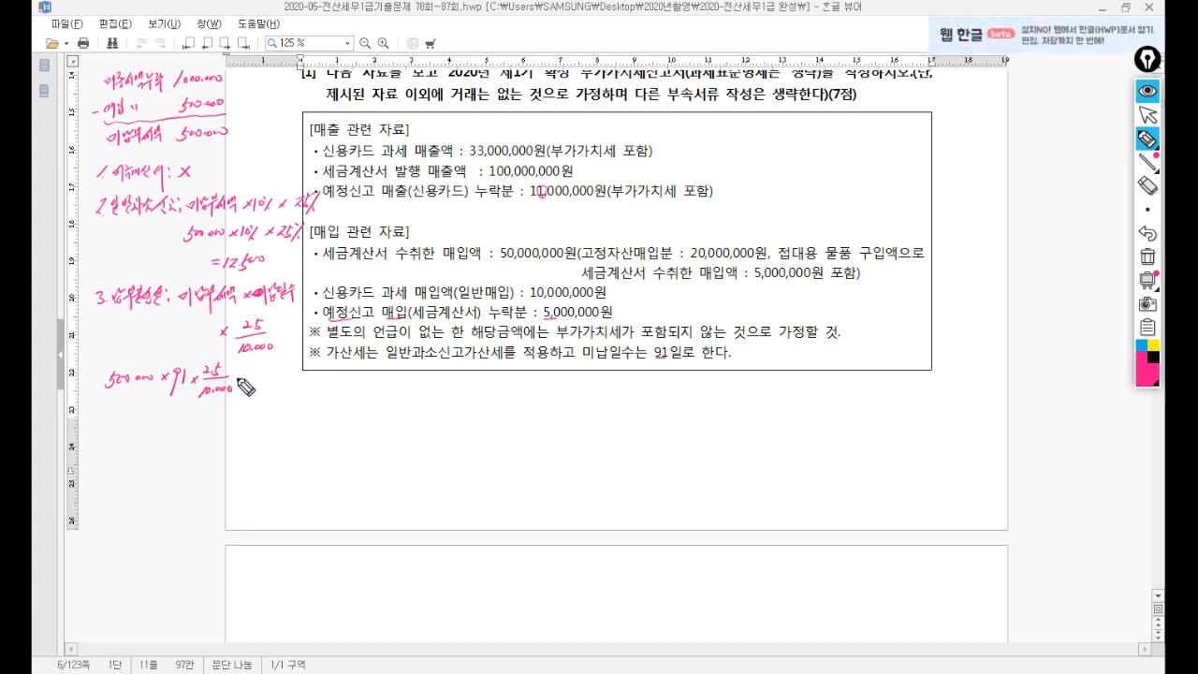
left_click_drag(255, 373, 281, 384)
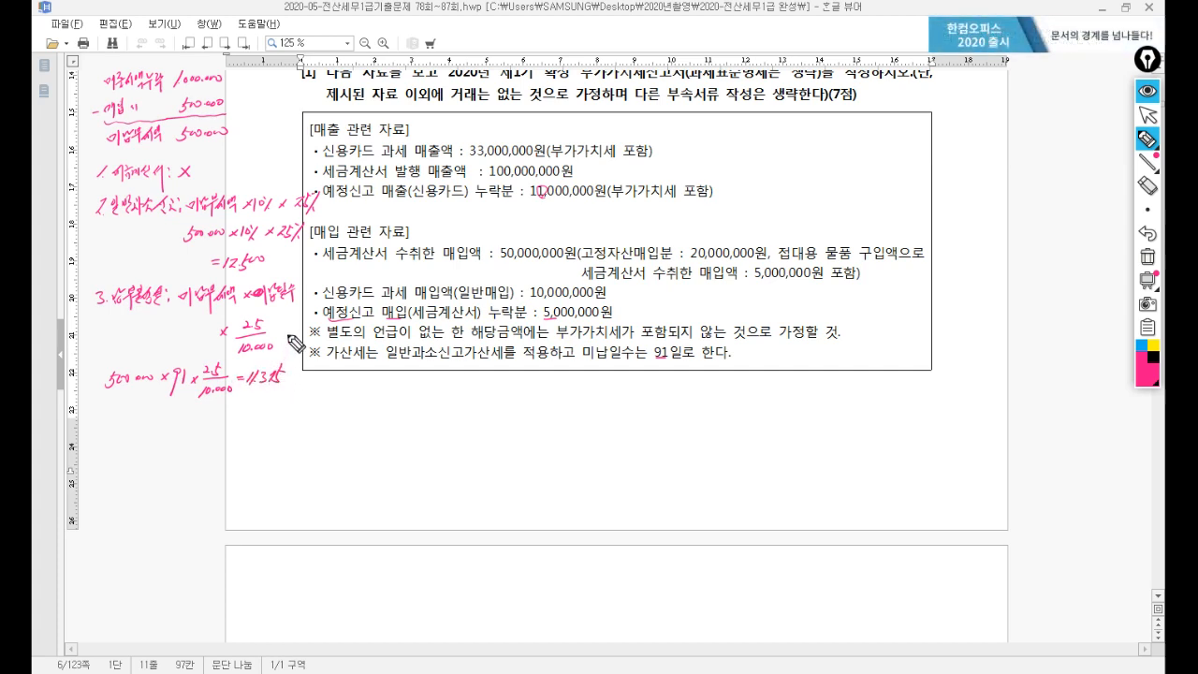
Mark '4.영세율: X' as not applicable, then return to the VAT return window.
mouse_move(98, 423)
left_mouse_down()
mouse_move(101, 440)
mouse_move(167, 434)
left_mouse_up()
left_click_drag(168, 421, 156, 434)
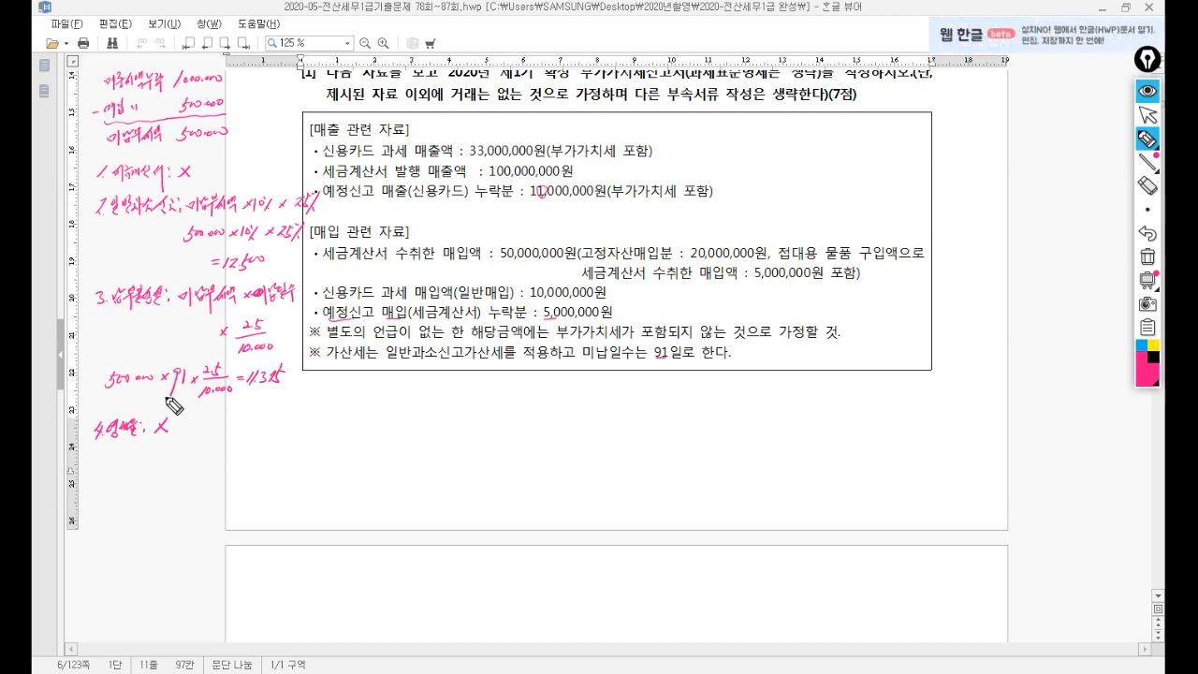
left_click(1147, 115)
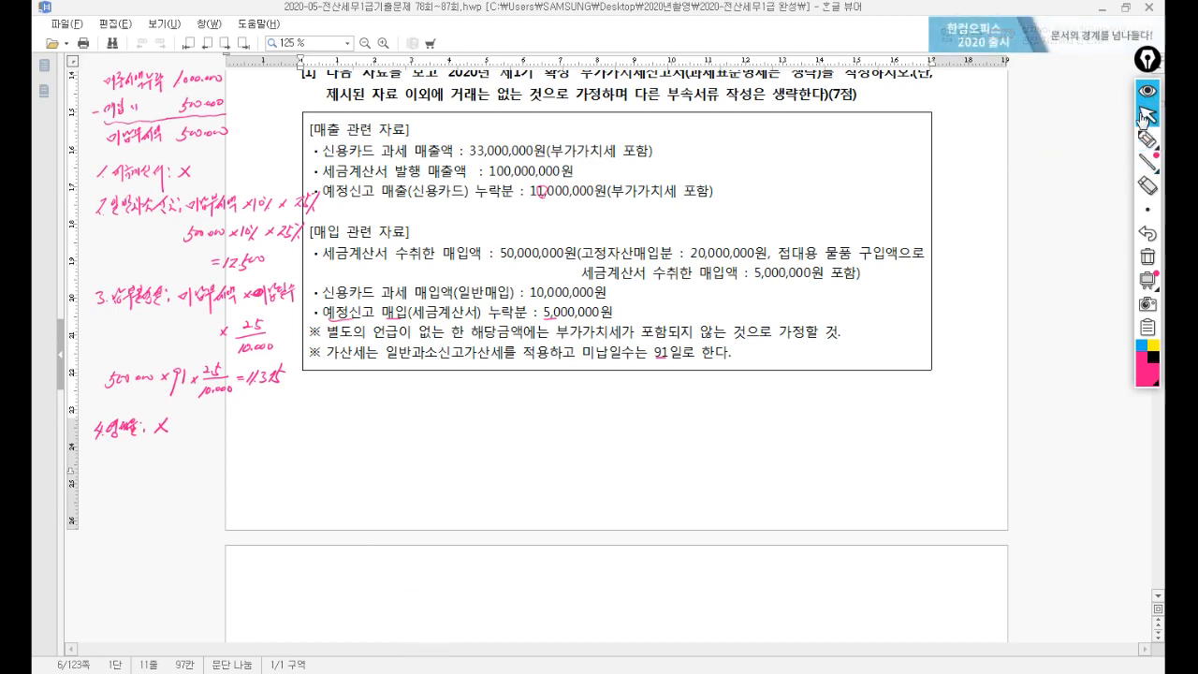
left_click(561, 671)
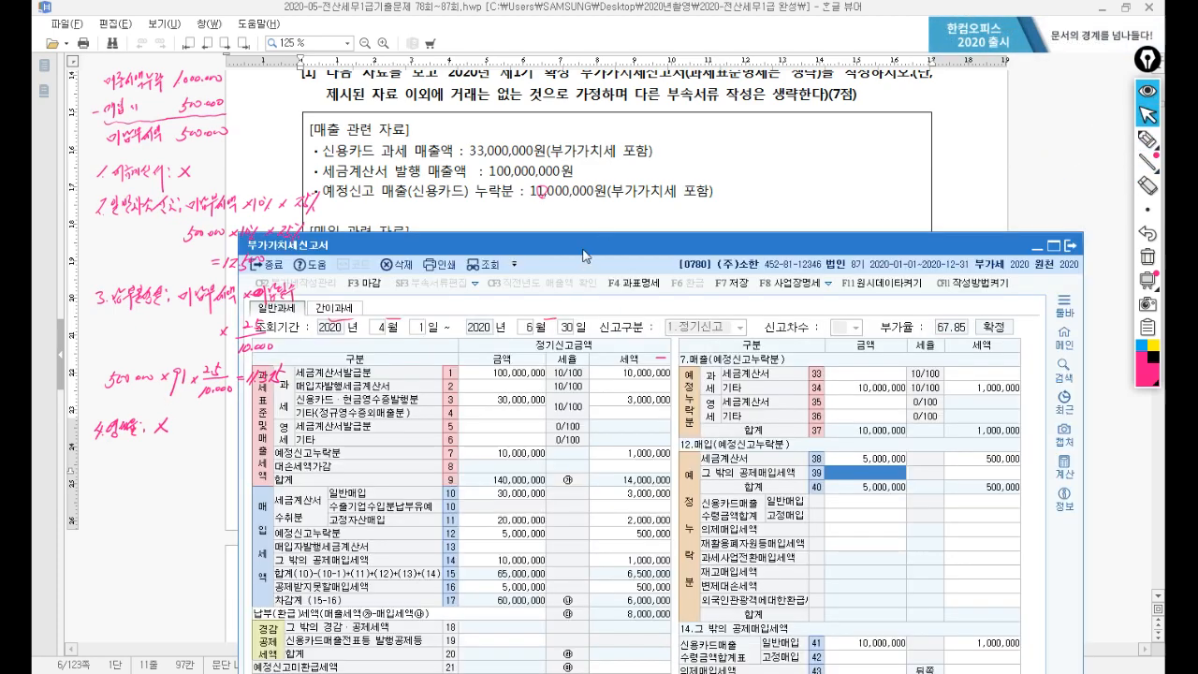
Enter 500,000 in row 71 for a 12,500 under-reporting penalty, and 500,000 in row 73.
left_click_drag(585, 256, 611, 70)
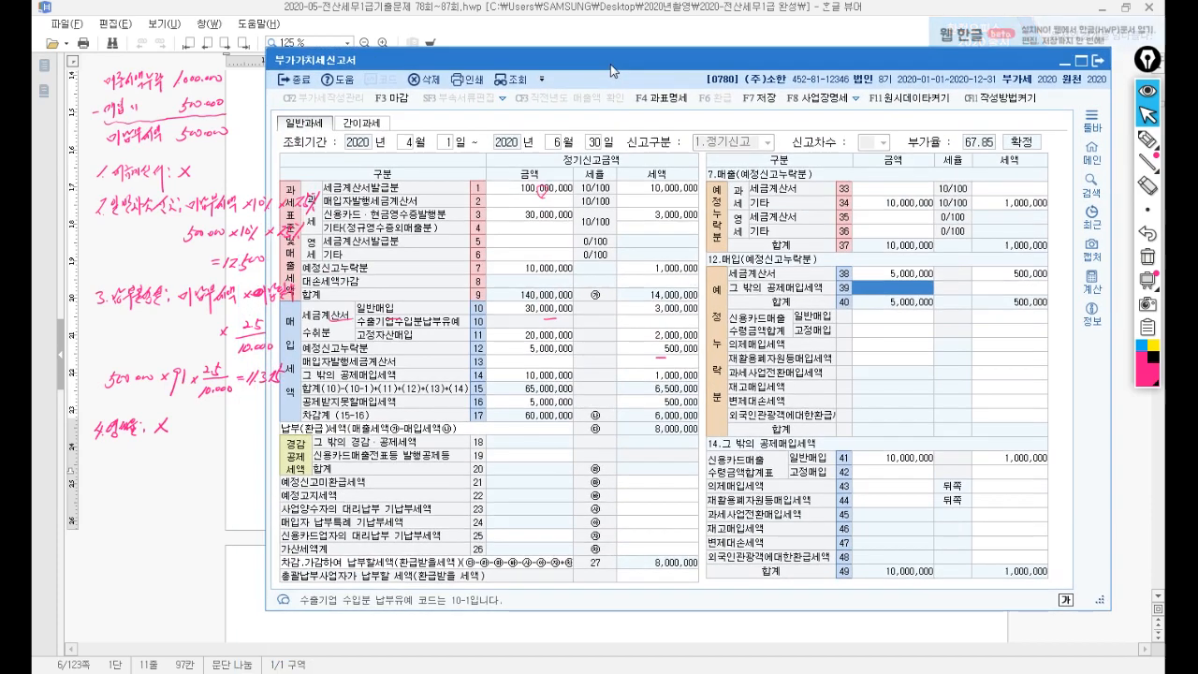
left_click(656, 549)
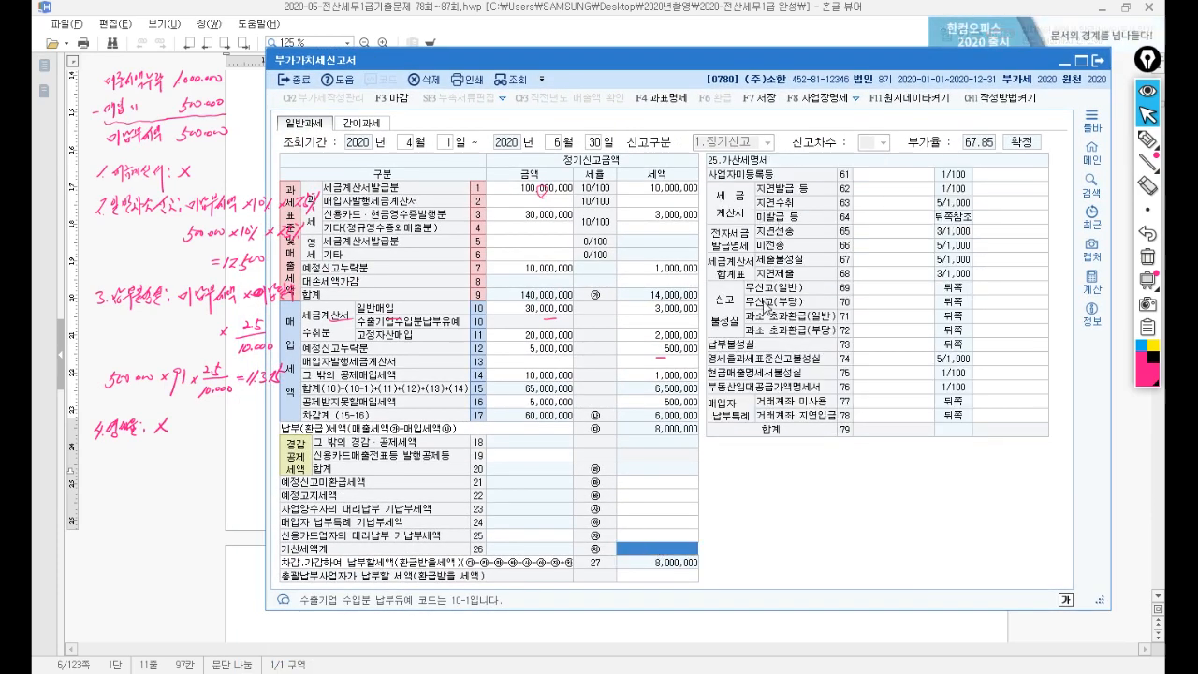
left_click(865, 288)
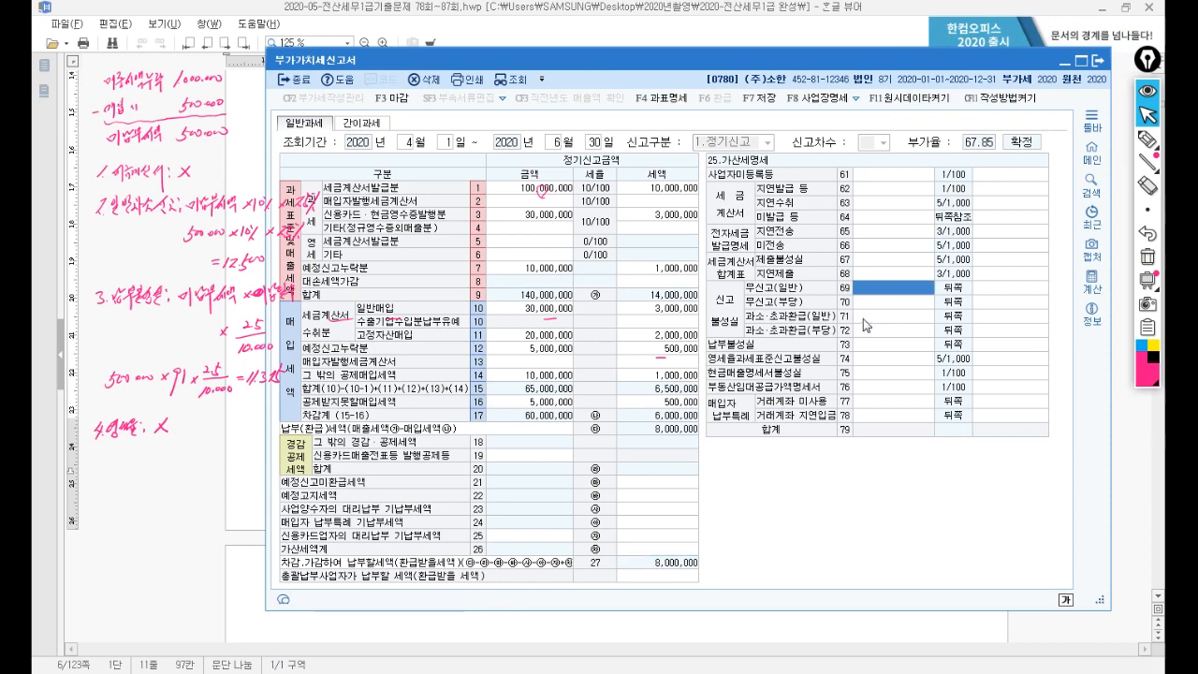
left_click(864, 318)
type("500,000")
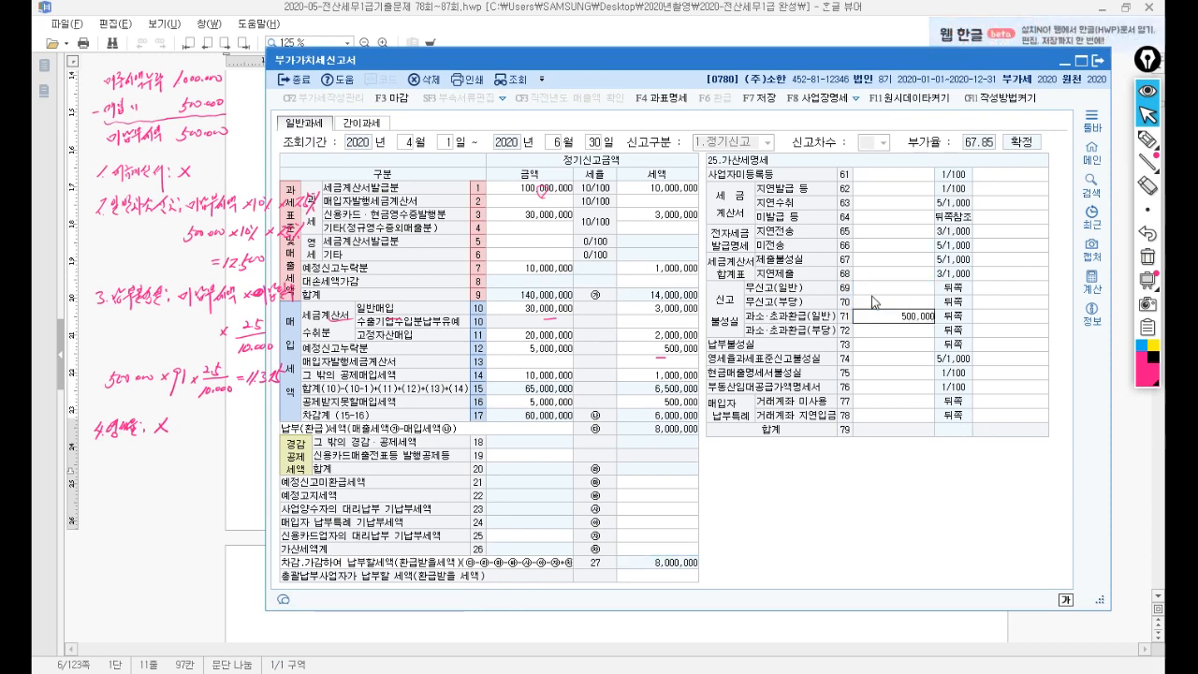
key("Return")
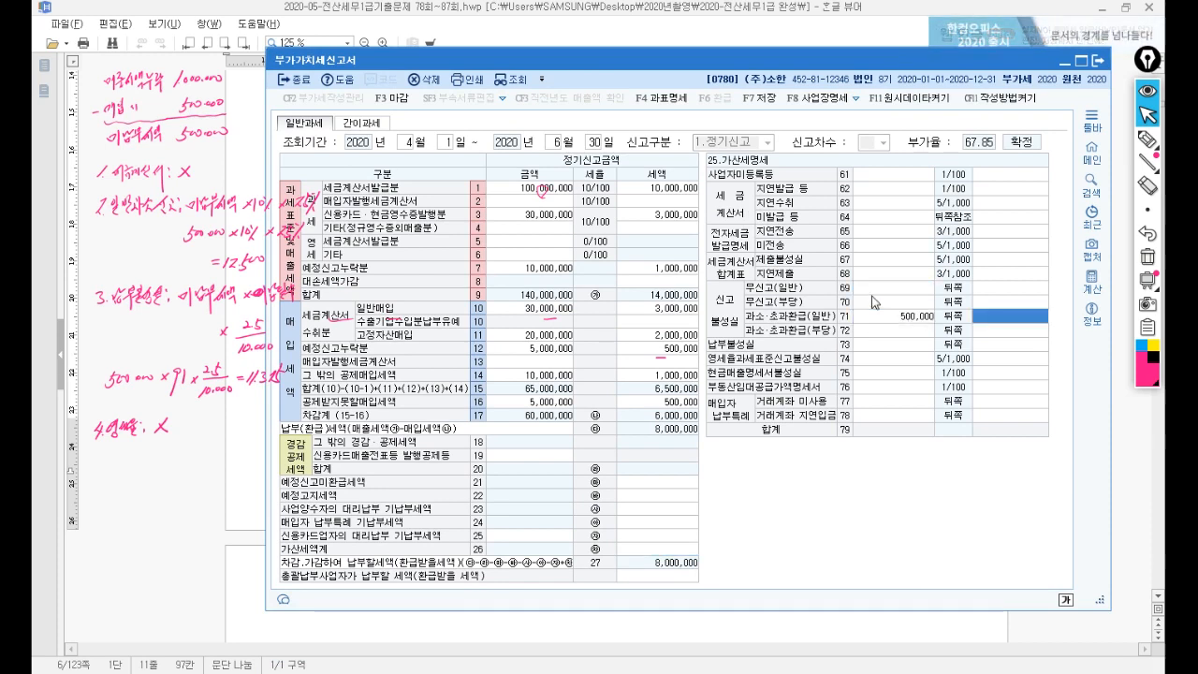
key("Return")
key("Return")
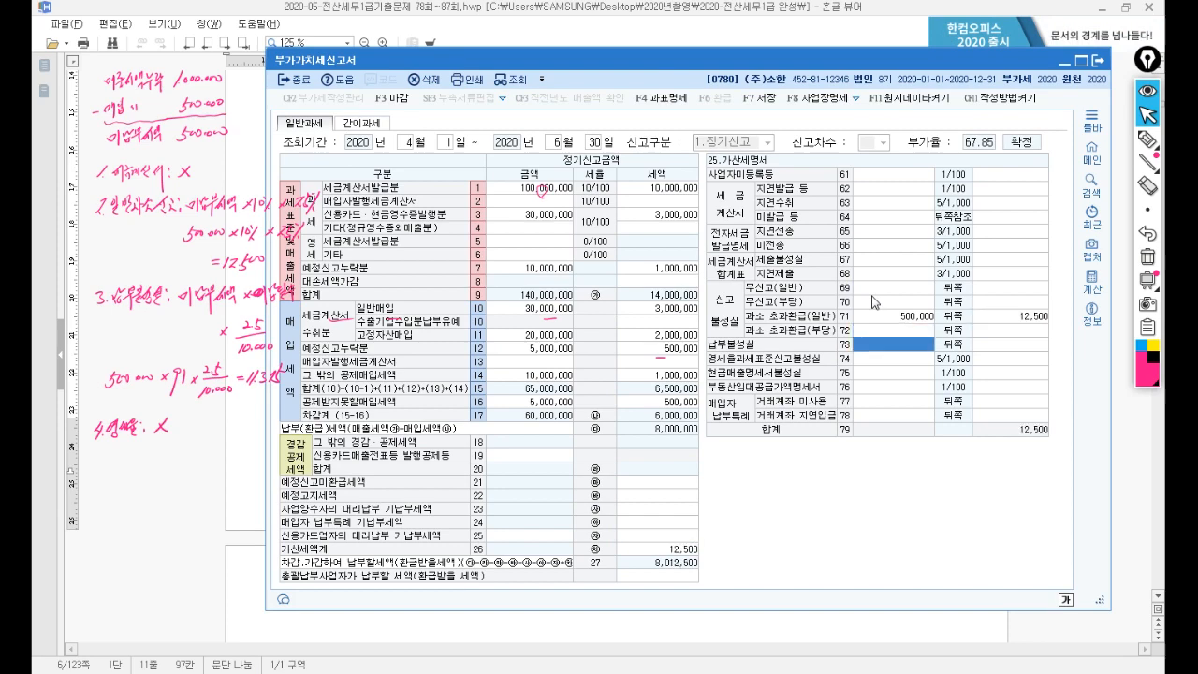
type("5")
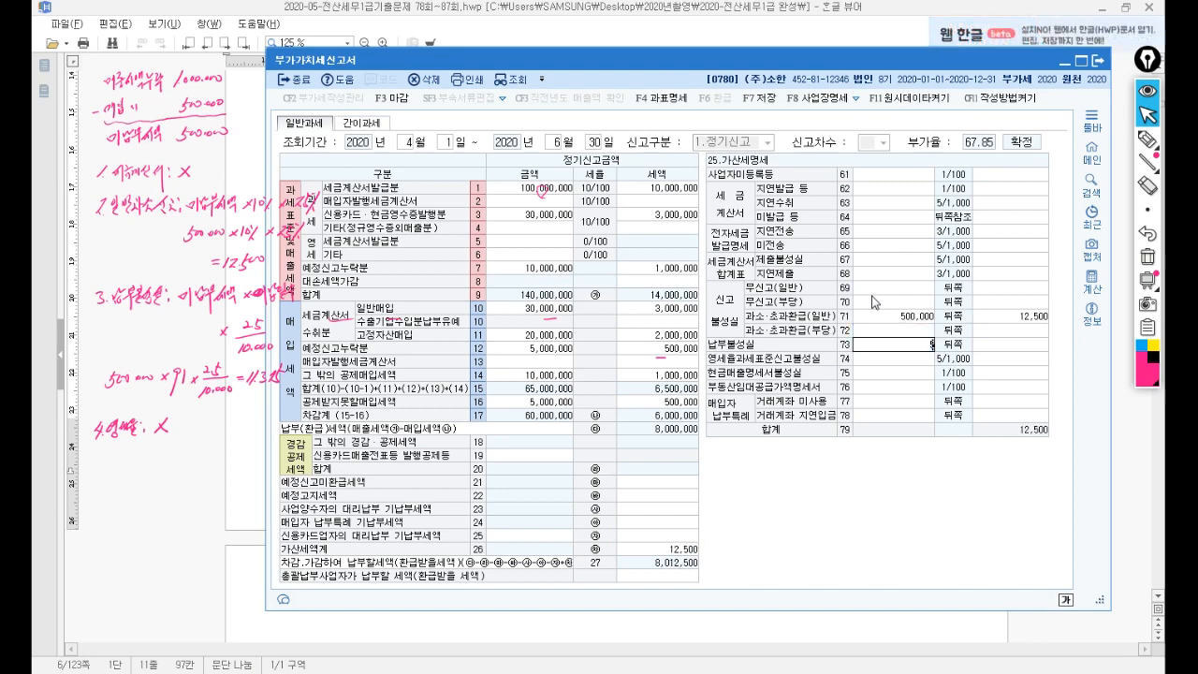
type("00,000")
key("Return")
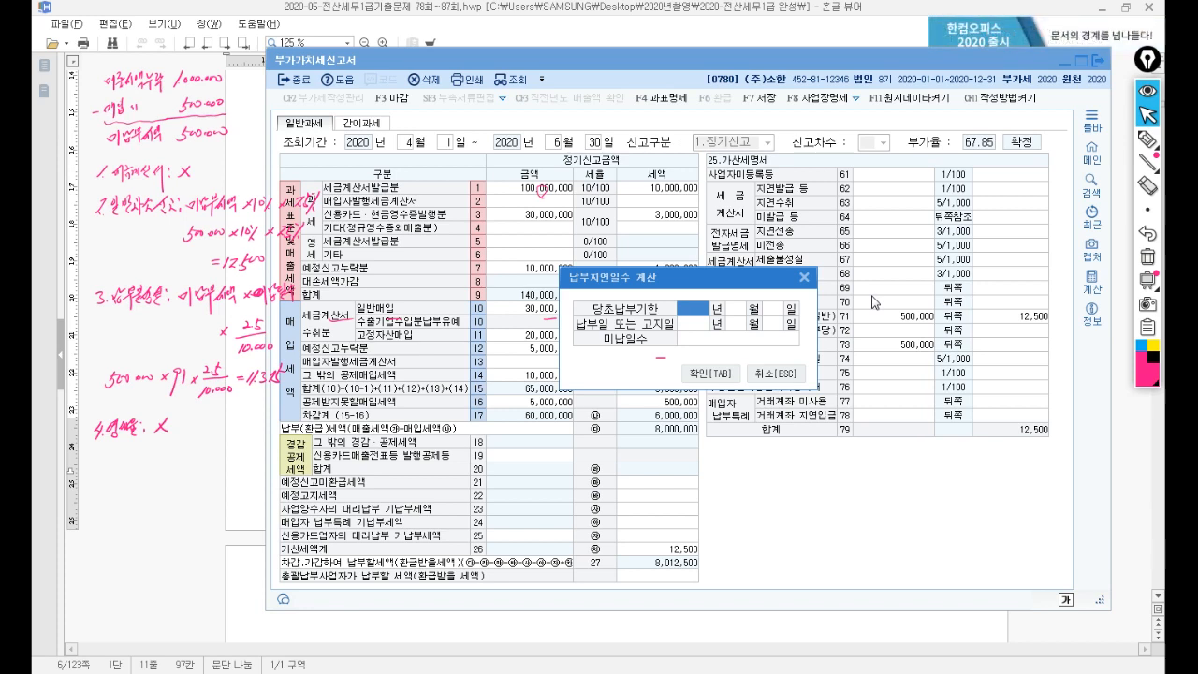
type("202")
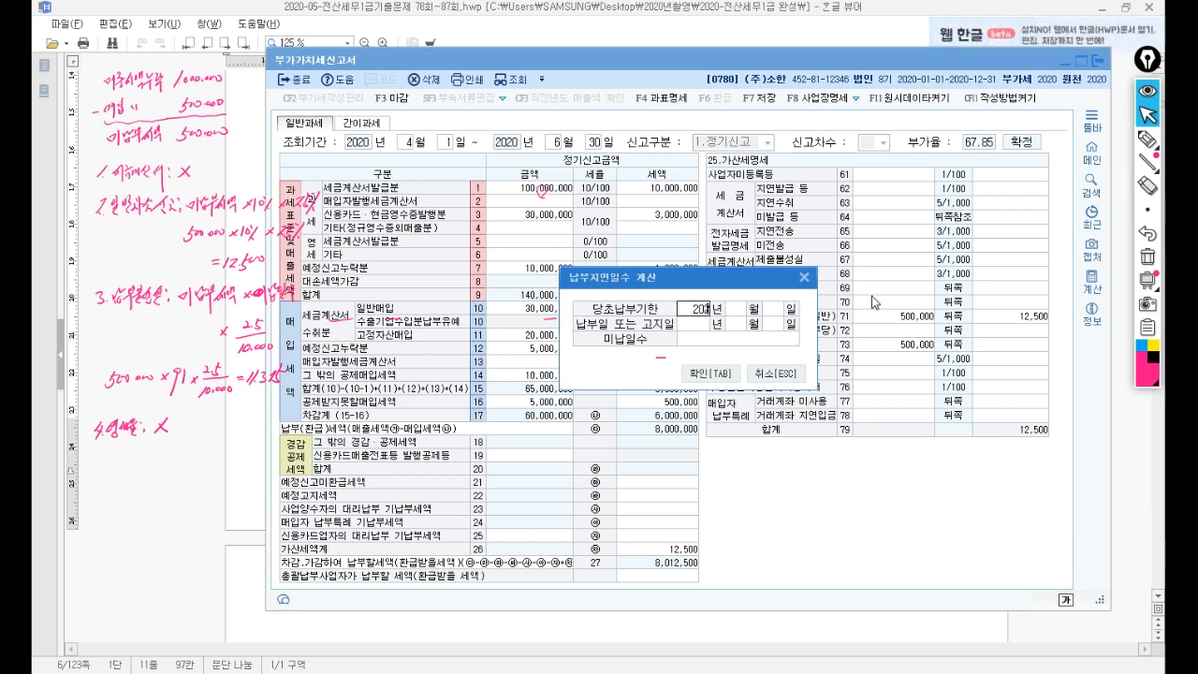
type("0425")
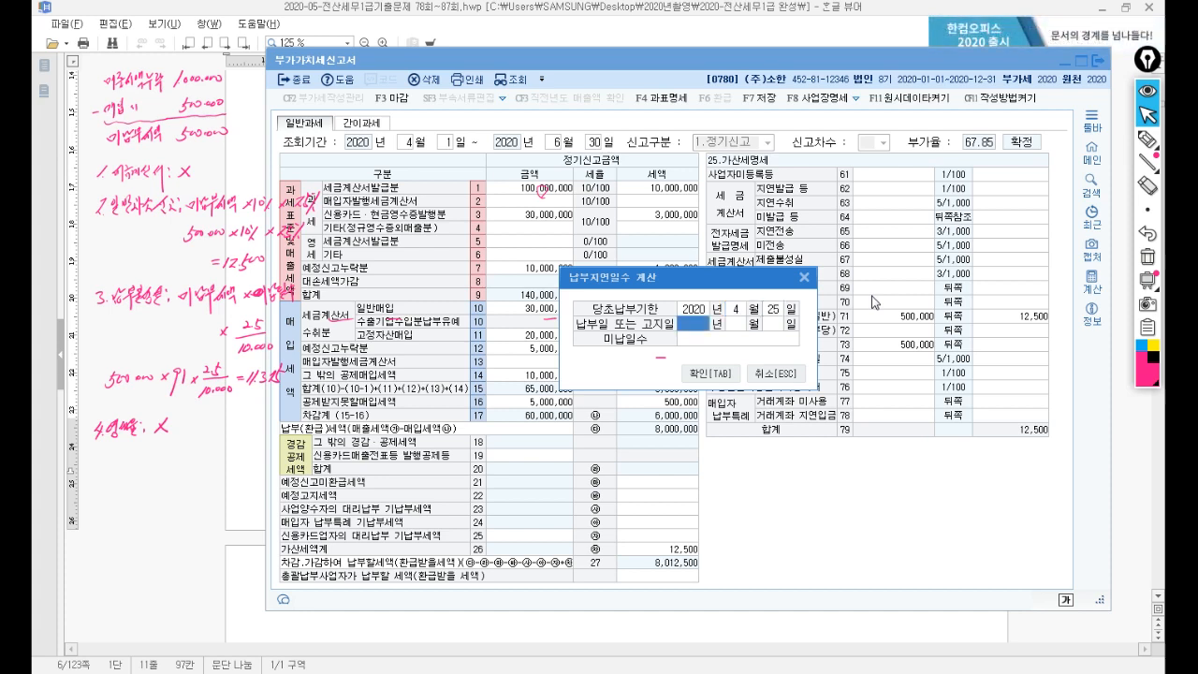
type("20207")
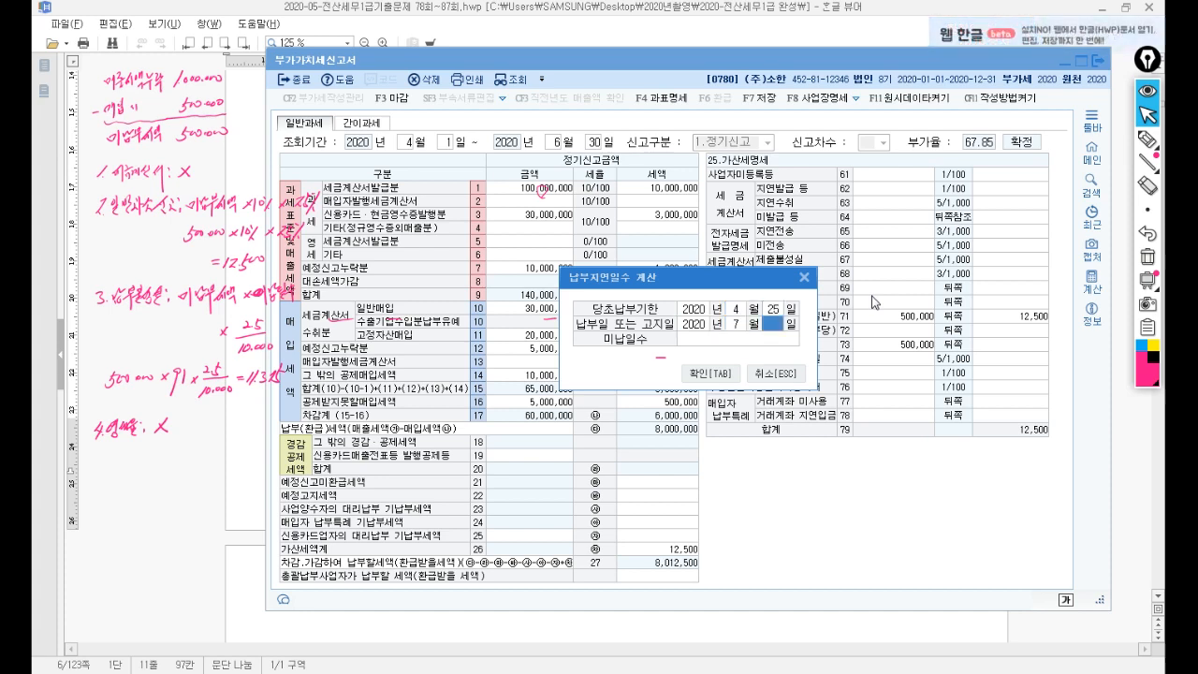
type("25")
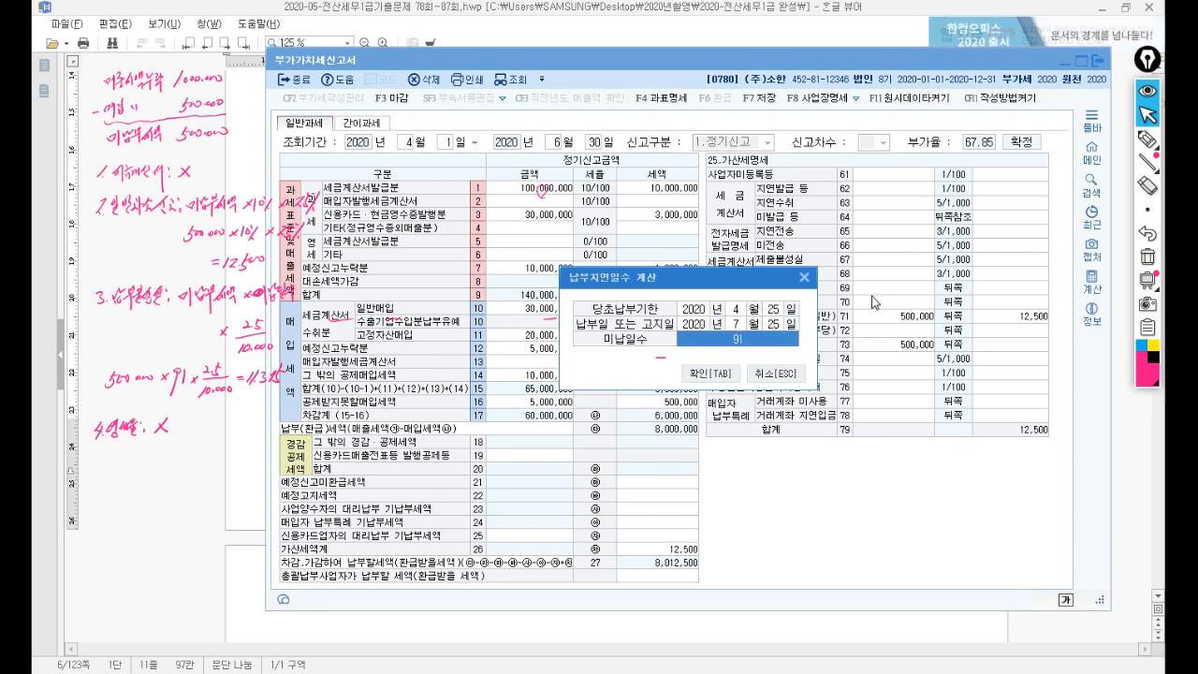
left_click(722, 375)
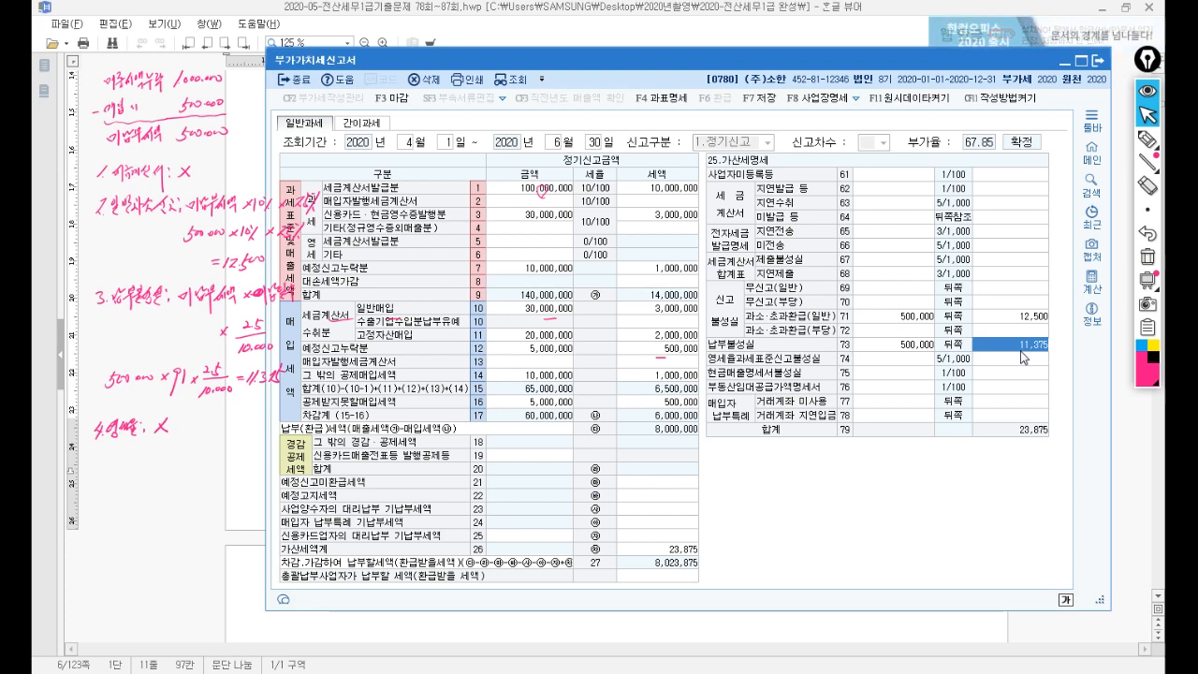
left_click(917, 349)
type("50")
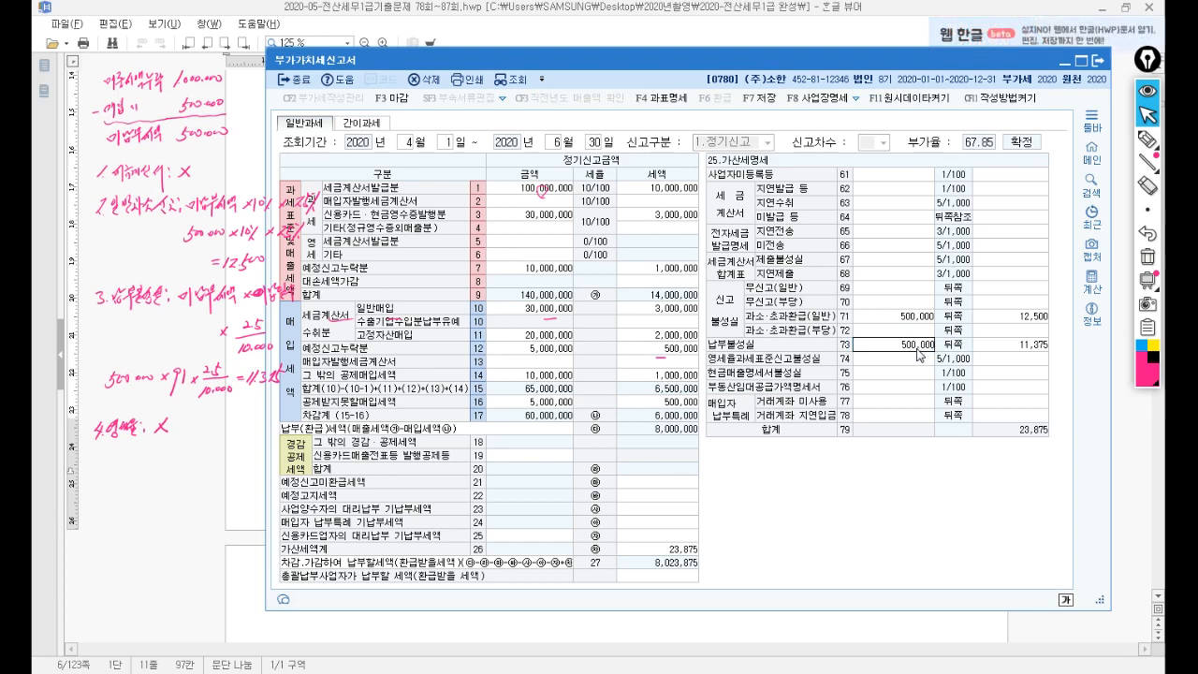
key("Return")
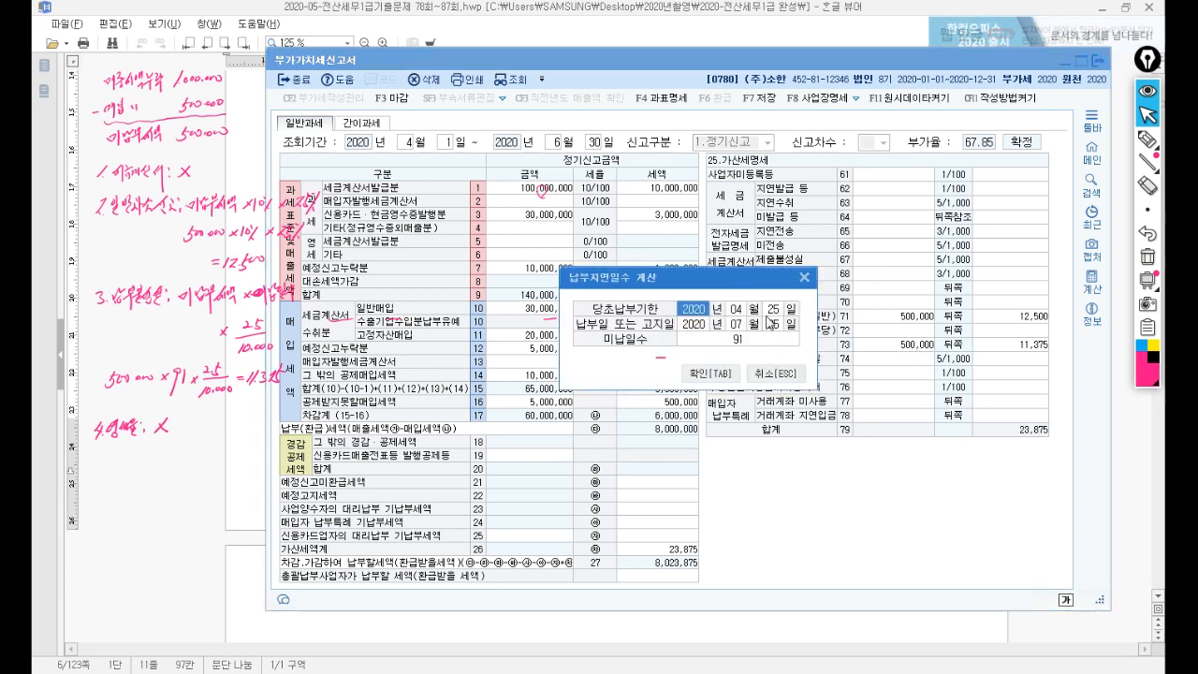
left_click(776, 374)
type("1")
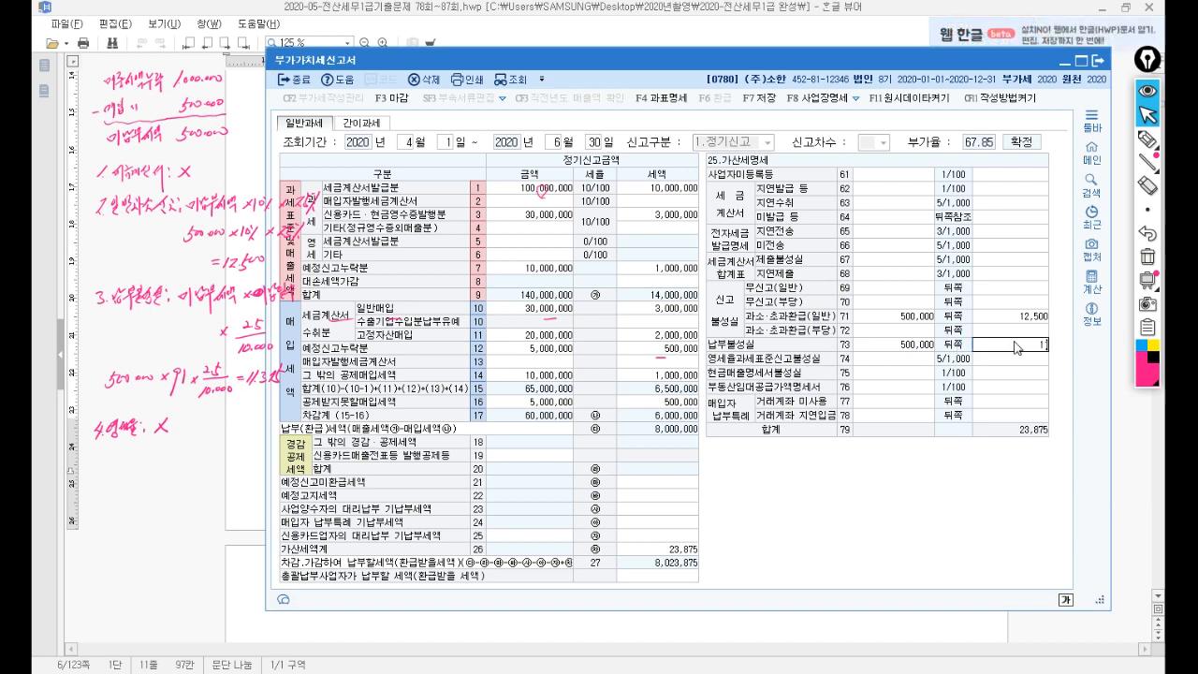
type("1,375")
key("Return")
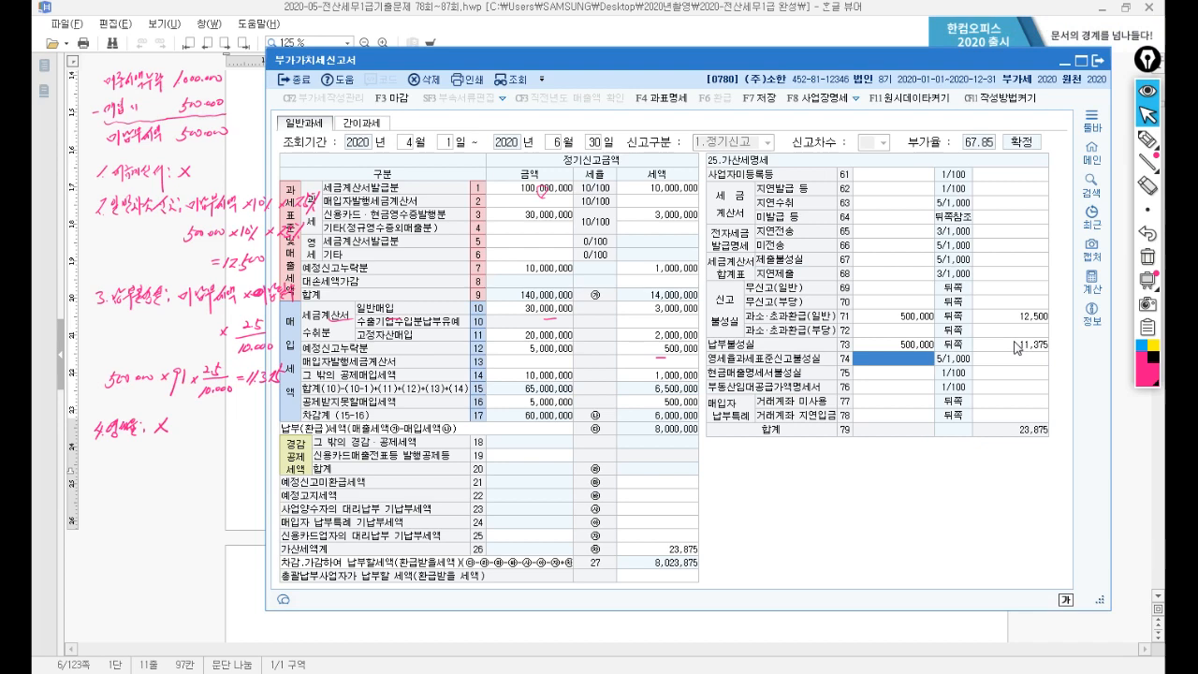
Close the VAT return and save it.
left_click(1099, 67)
left_click(687, 367)
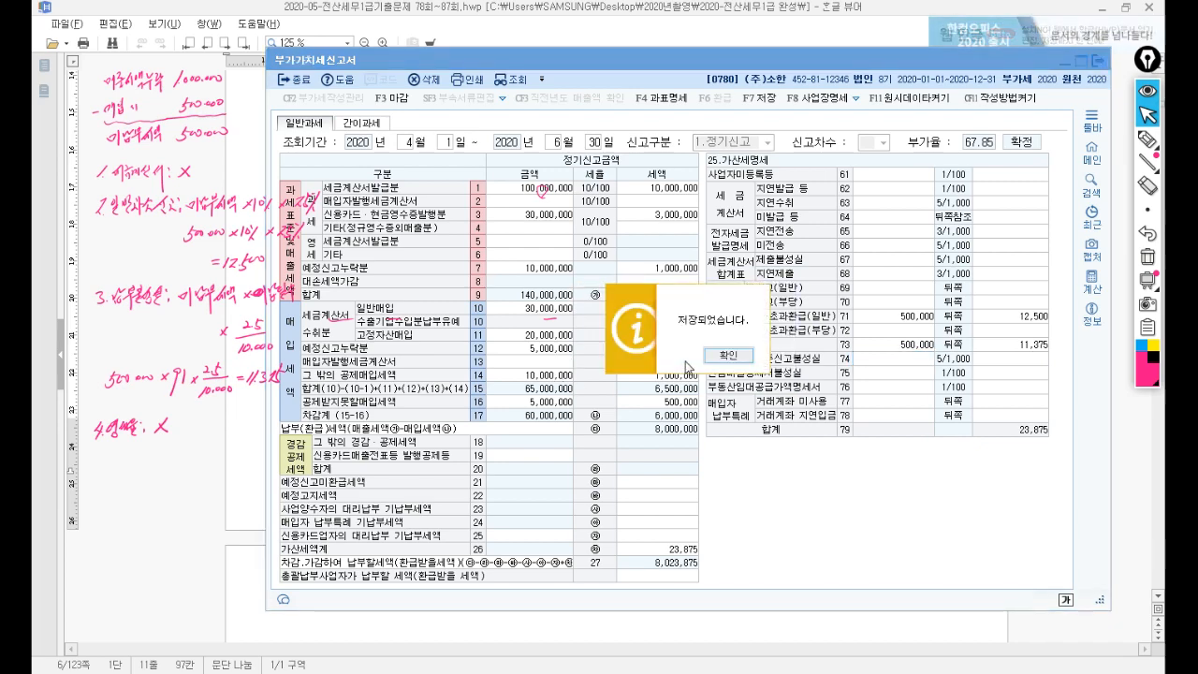
left_click(717, 359)
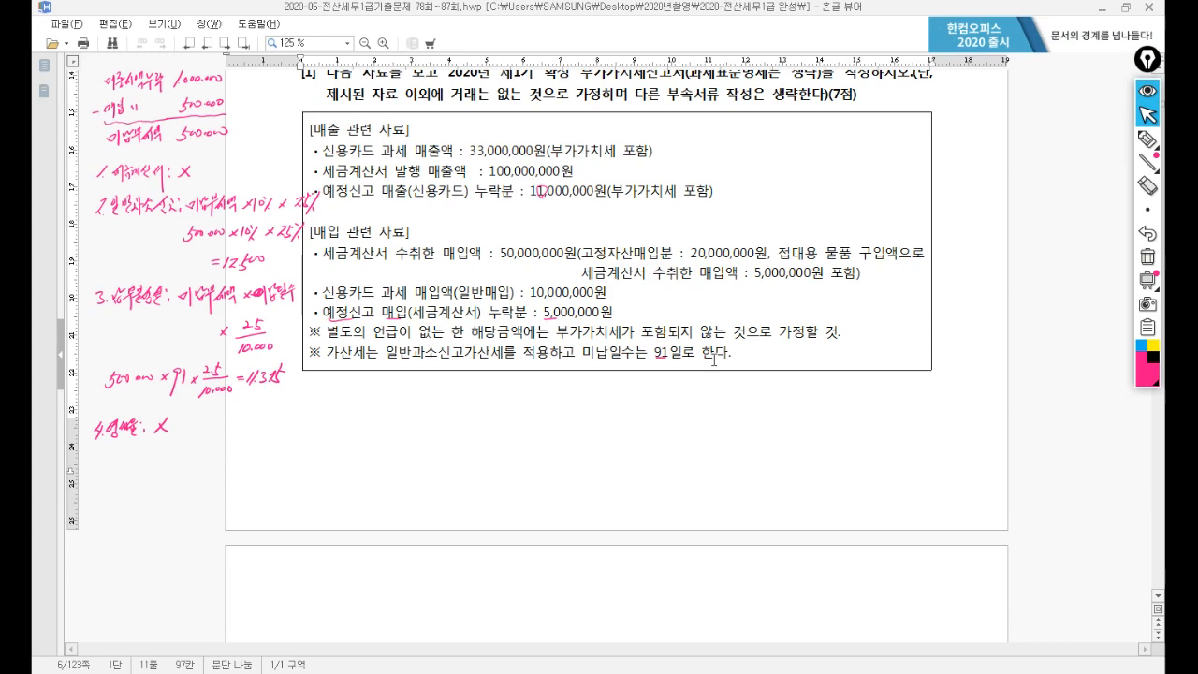
Erase all pen notes and highlight problem [2]'s shared taxable/exempt machinery wording.
left_click(1147, 256)
scroll(808, 305, "down", 10)
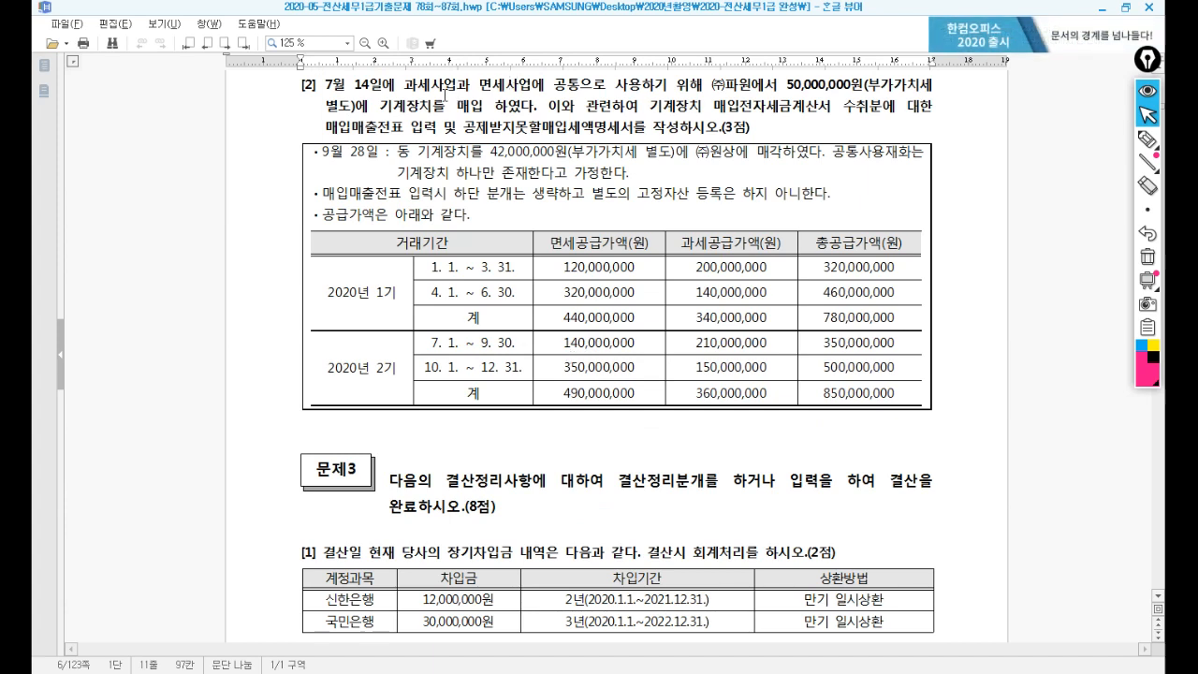
left_click_drag(403, 87, 690, 86)
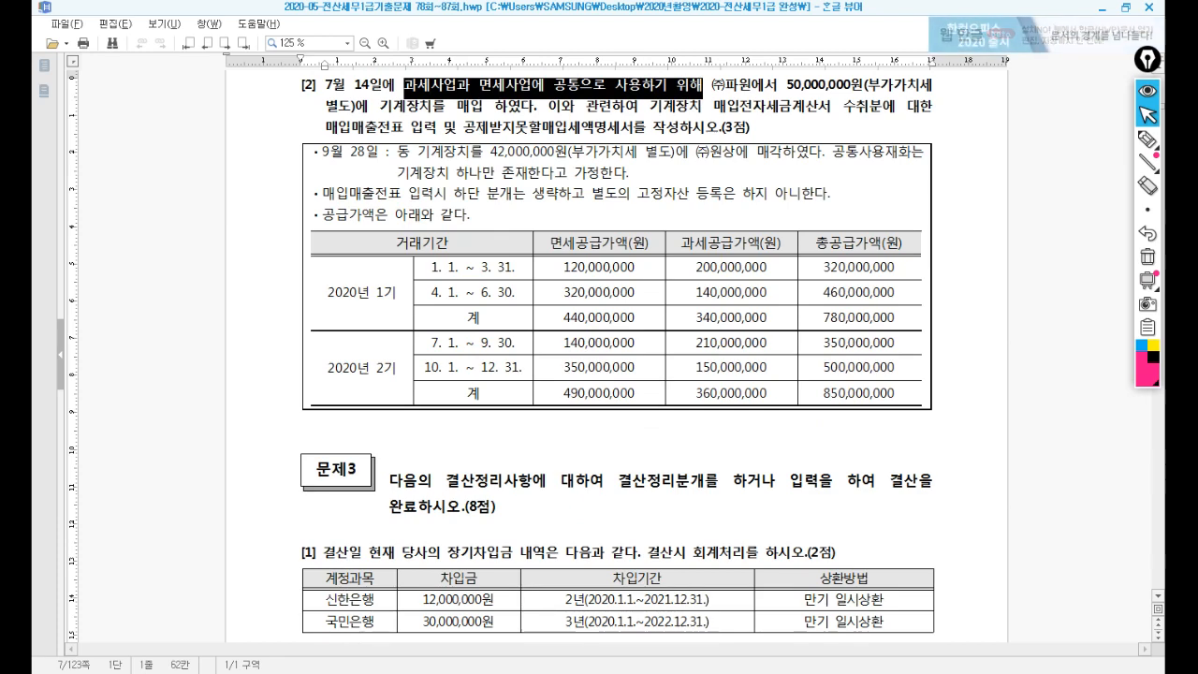
left_click(382, 670)
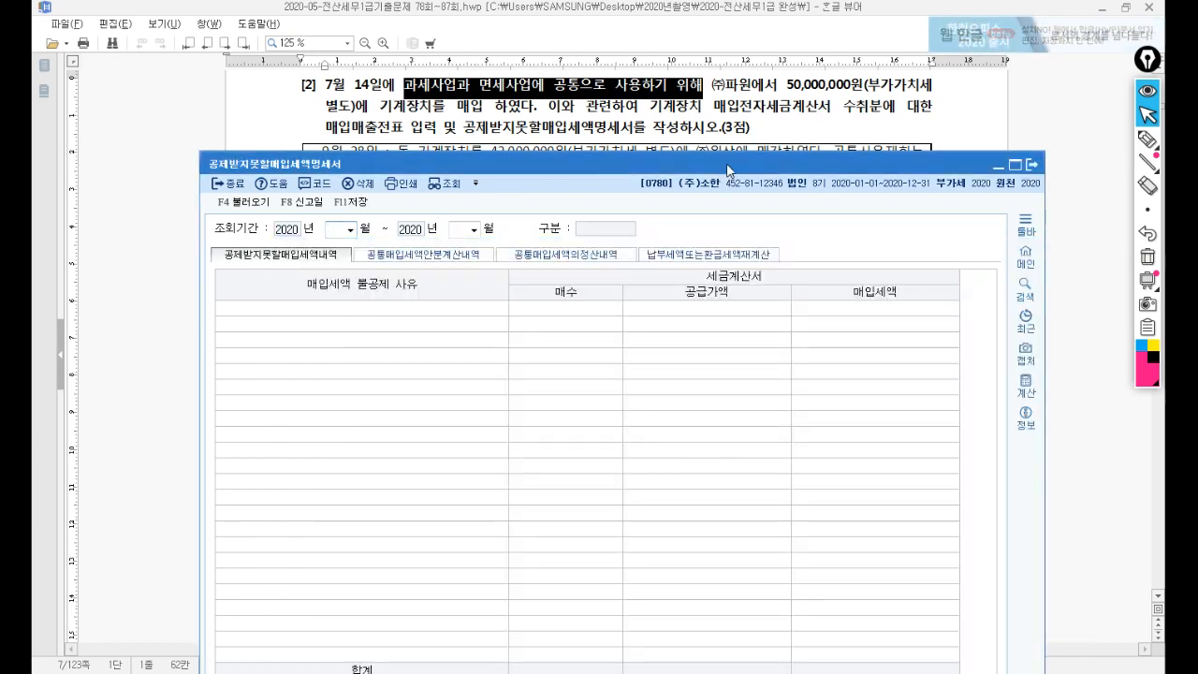
Hide the non-deductible statement and launch 매입매출전표입력 from the 회계관리 menu.
left_click_drag(727, 169, 763, 169)
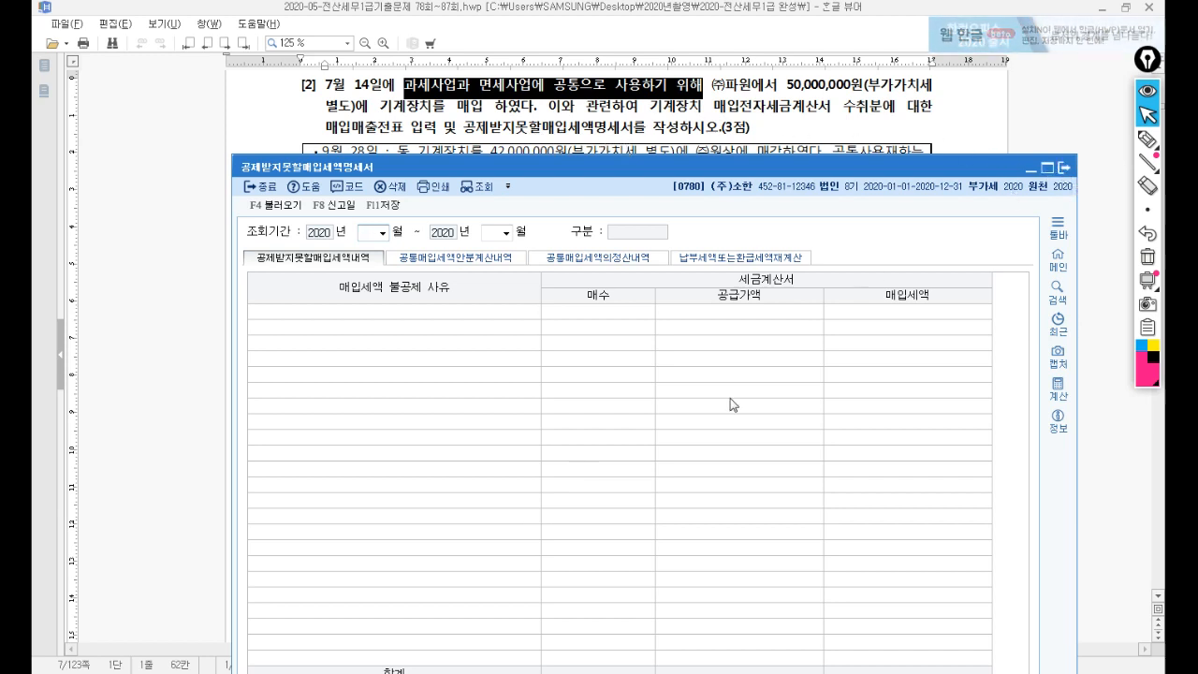
left_click(1030, 168)
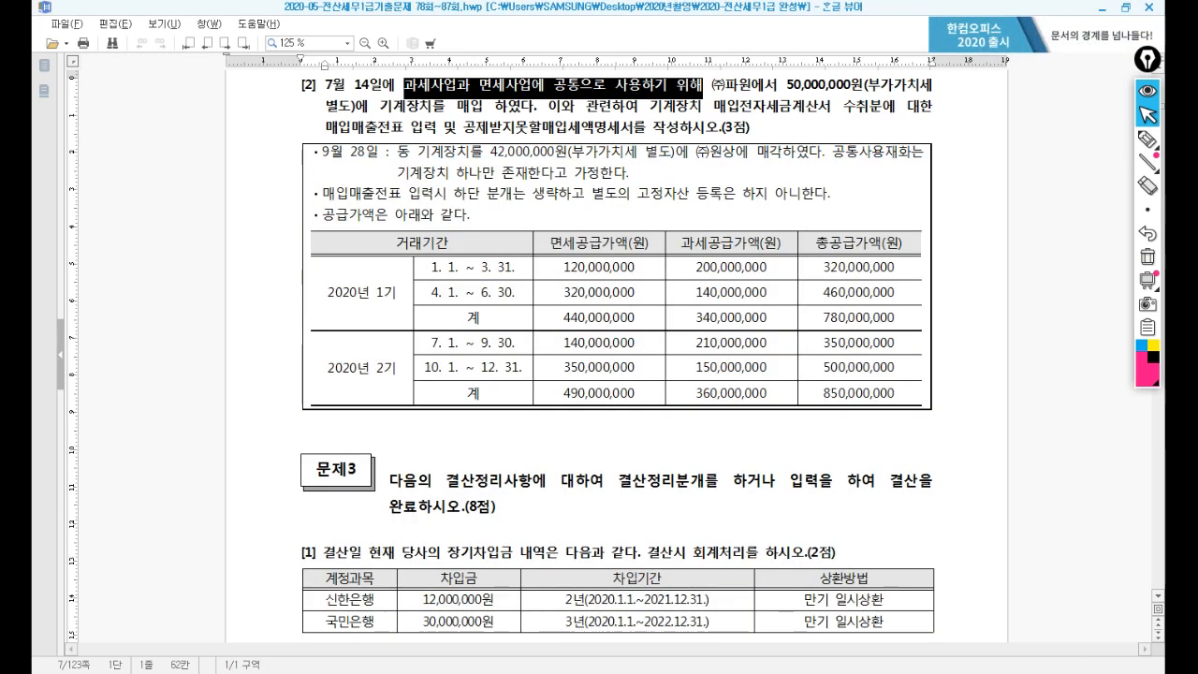
left_click(505, 673)
left_click(305, 274)
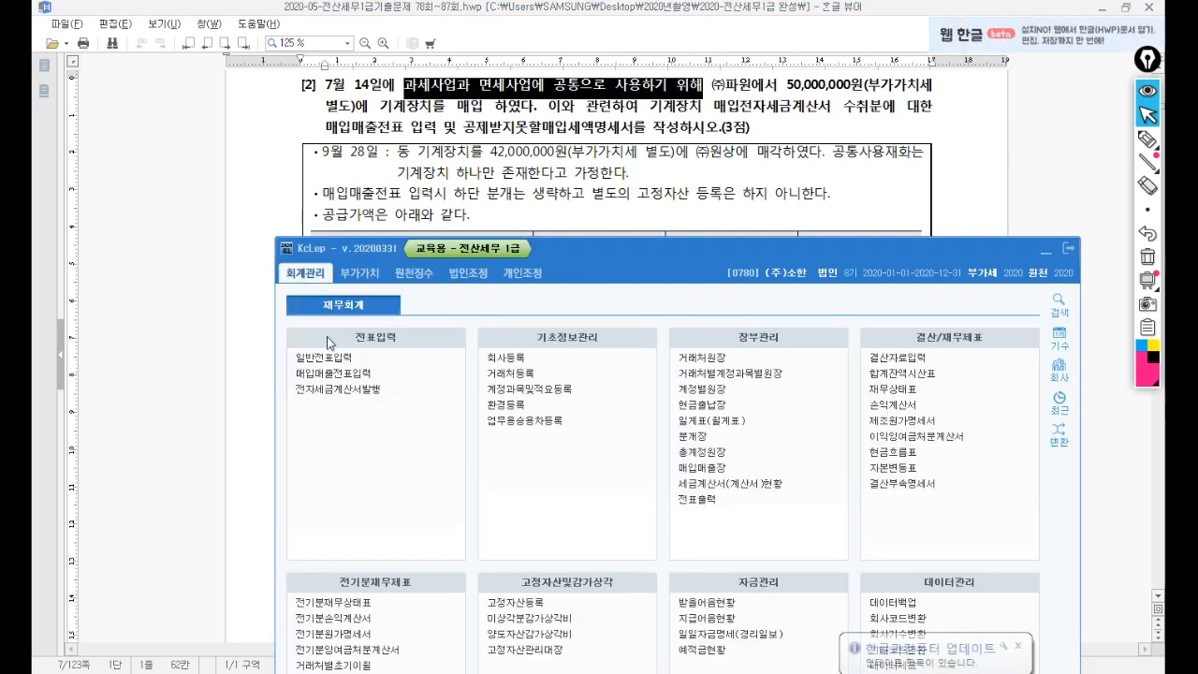
left_click(331, 375)
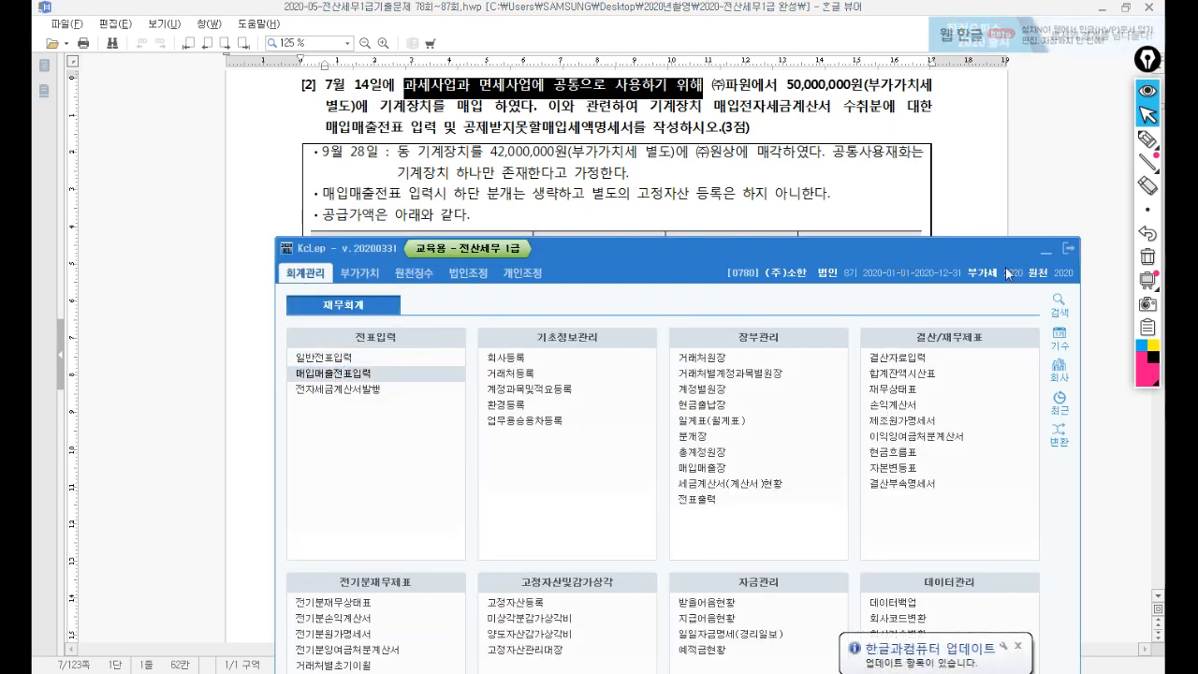
left_click_drag(901, 150, 801, 285)
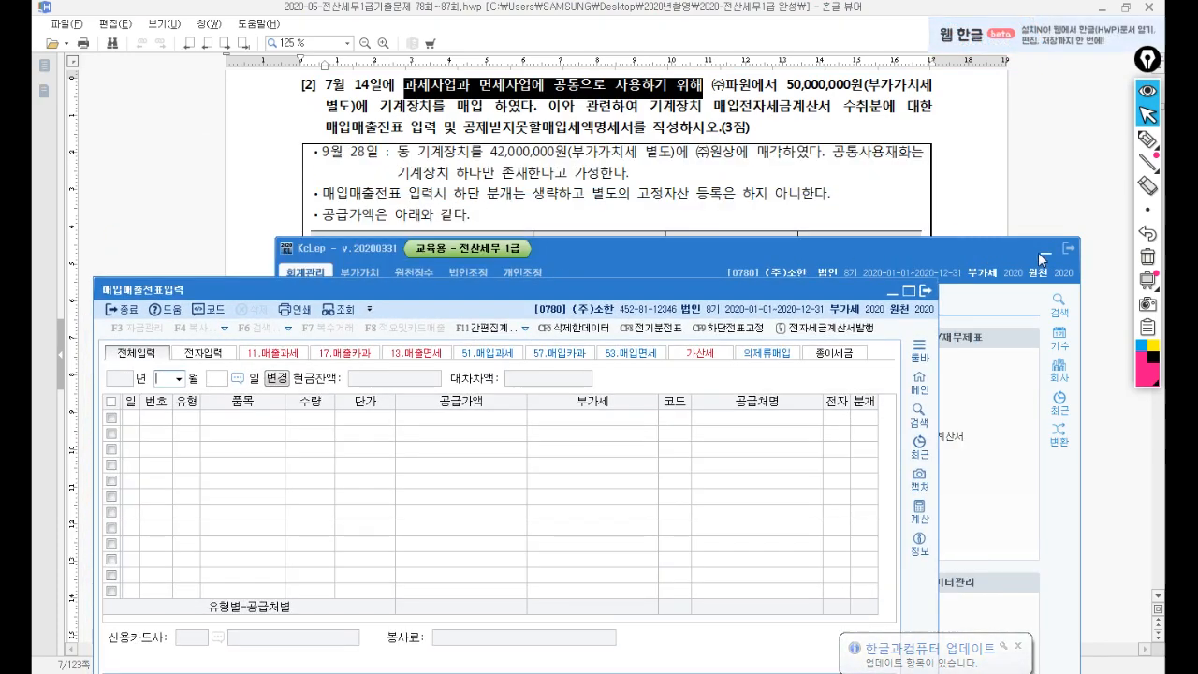
Start a July 14 type 54 불공 row: 기계장치, 50,000,000 supply with 5,000,000 VAT.
left_click(1038, 251)
left_click_drag(632, 299, 778, 167)
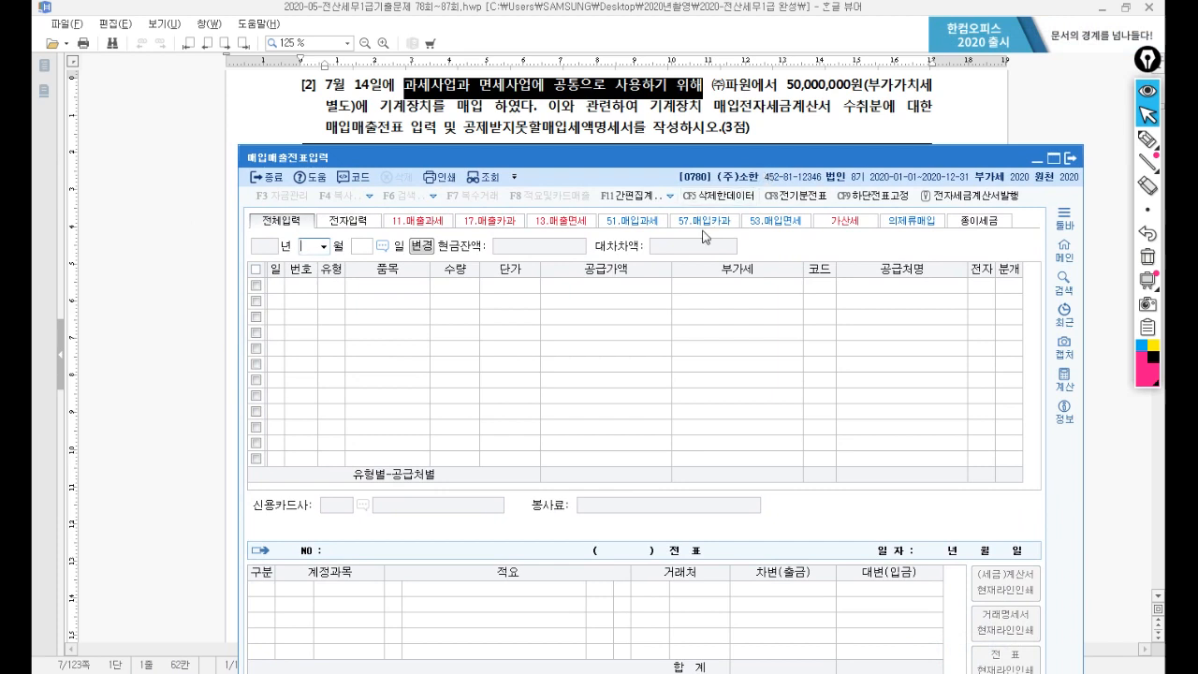
type("4")
key("Return")
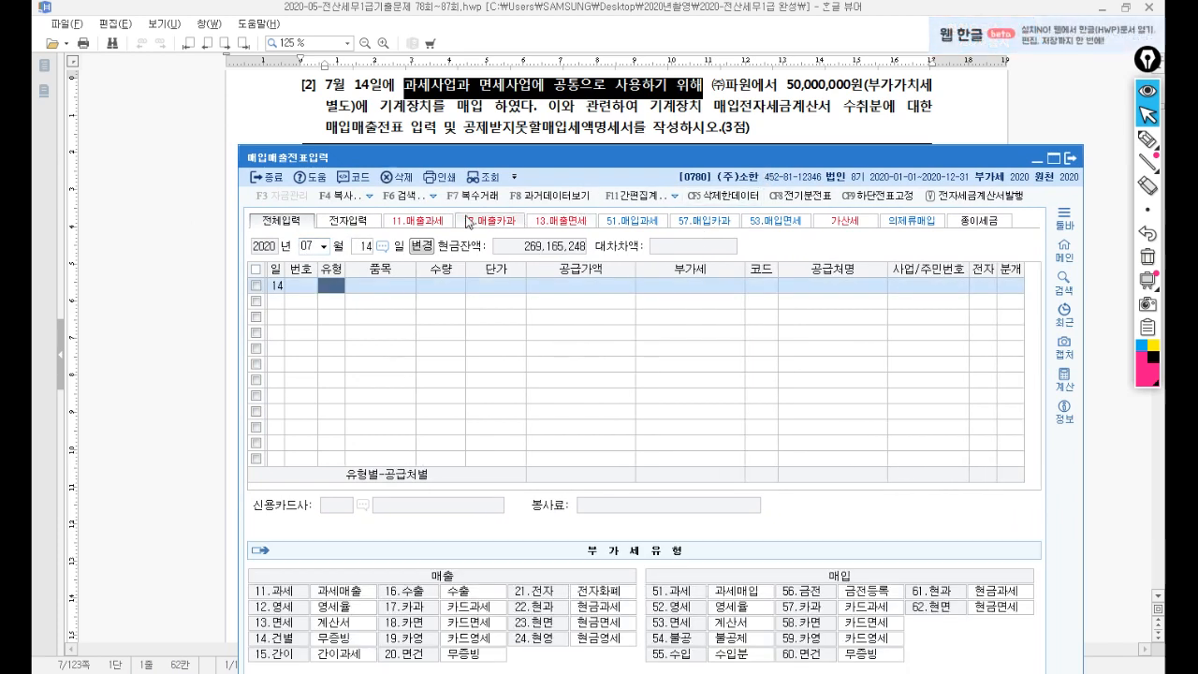
type("54")
key("Return")
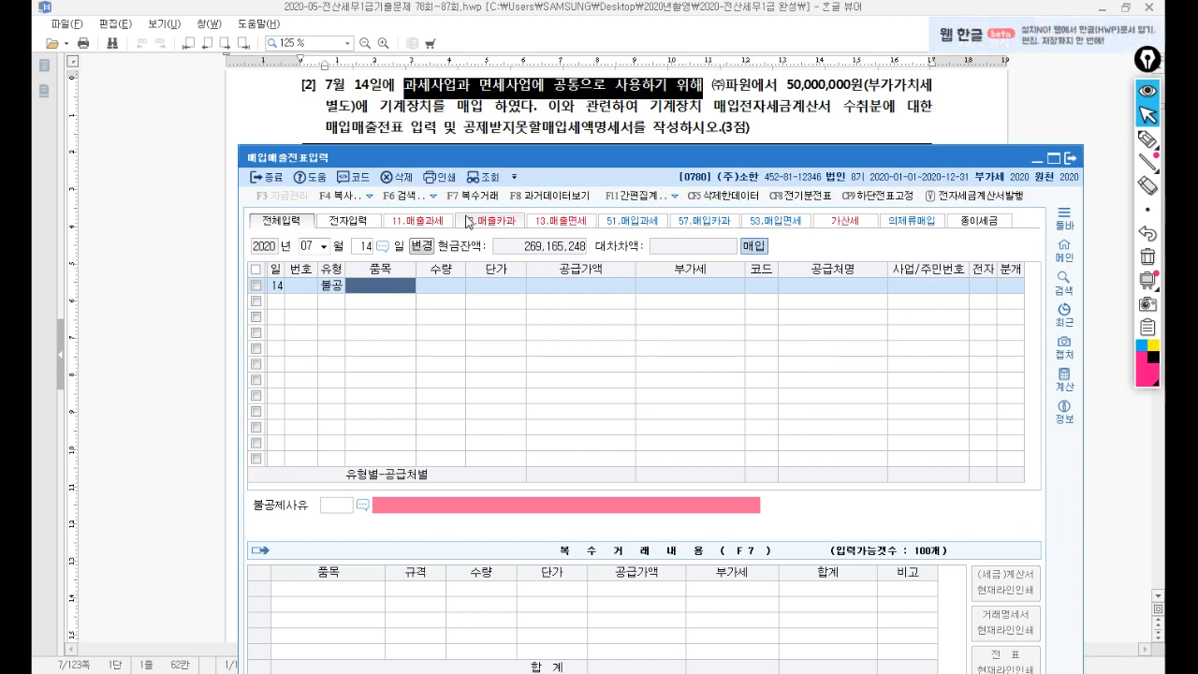
type("기계장치")
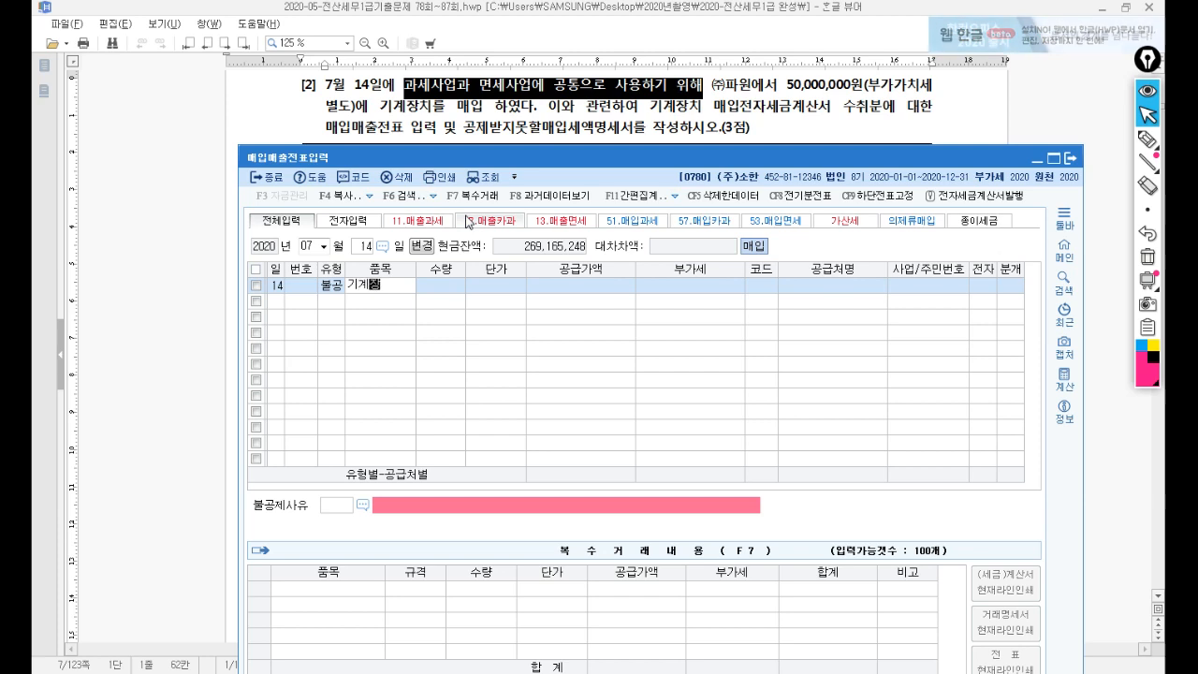
key("Return")
key("Return")
key("Return")
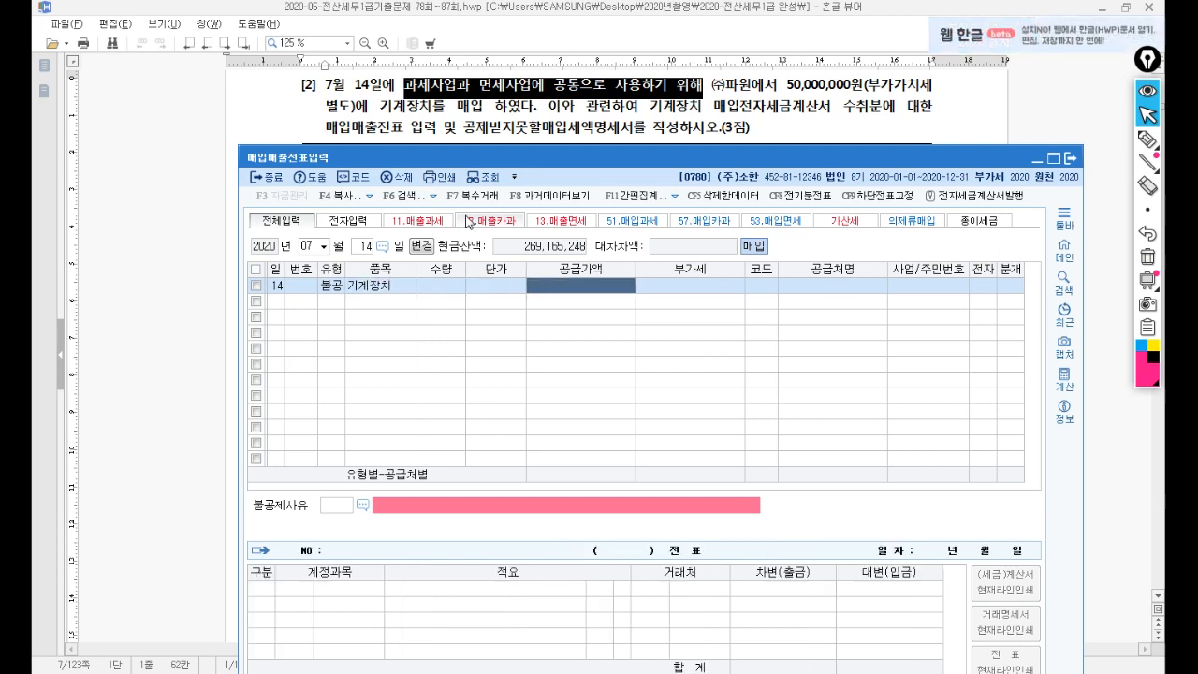
type("5000")
type("2")
key("Return")
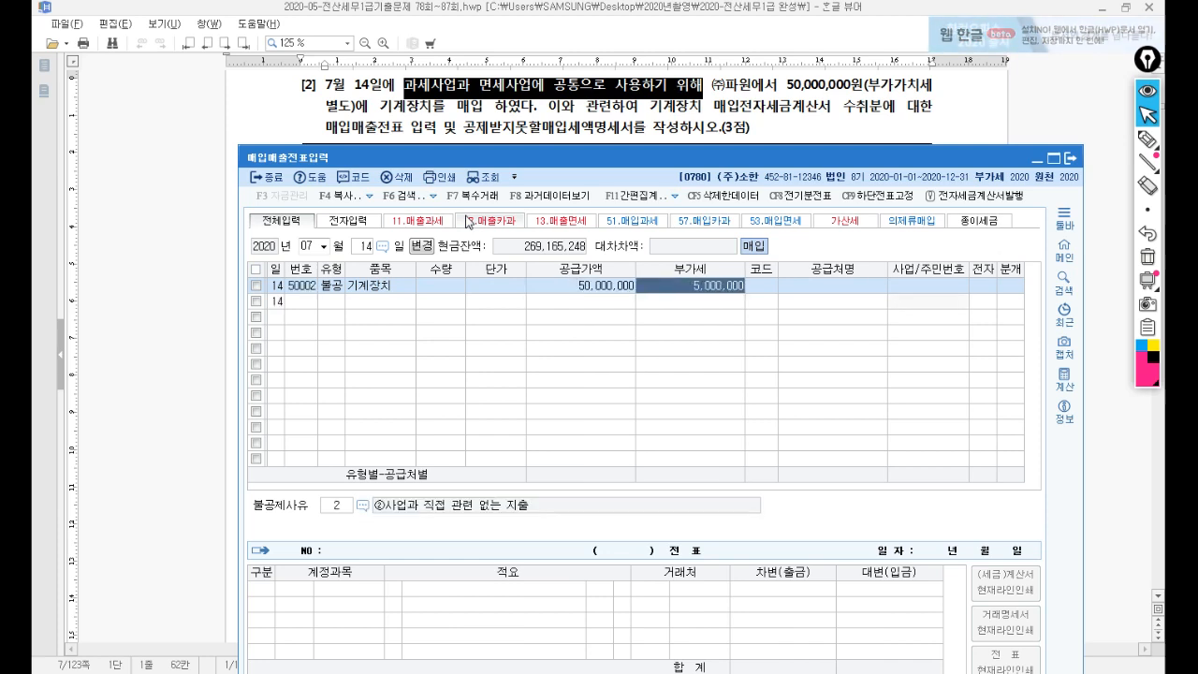
key("Return")
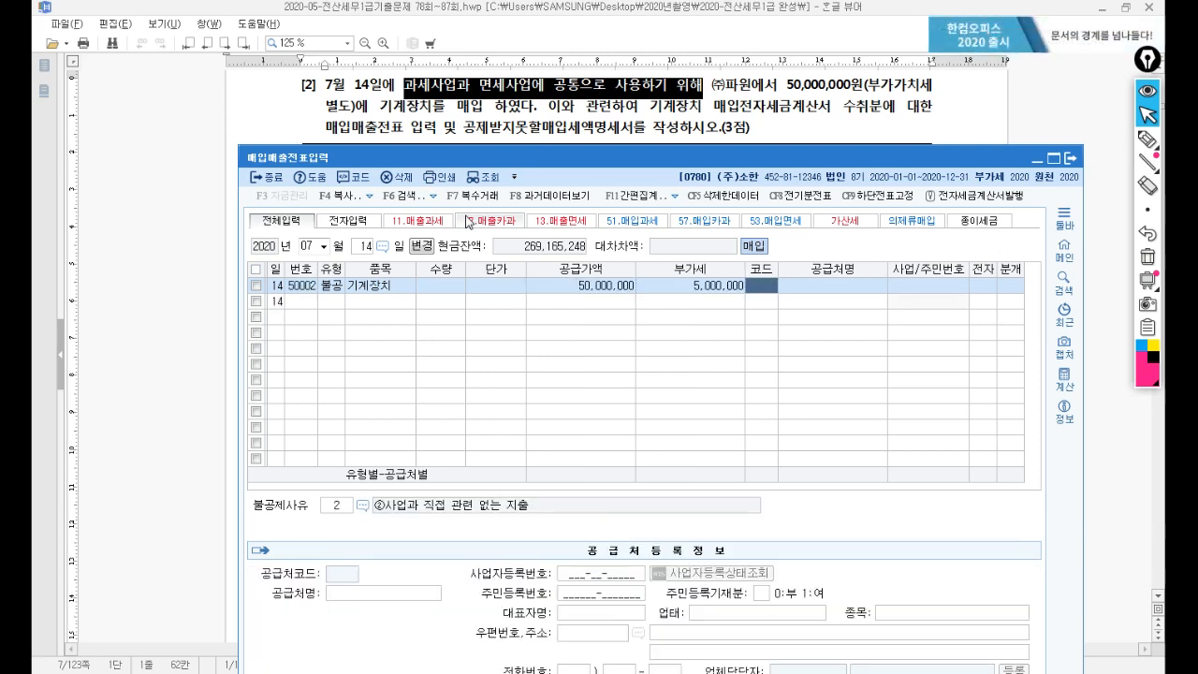
Set supplier (주)파원, electronic invoice, and non-deduction reason ⑨공통매입세액안분계산분.
type("파원")
key("Return")
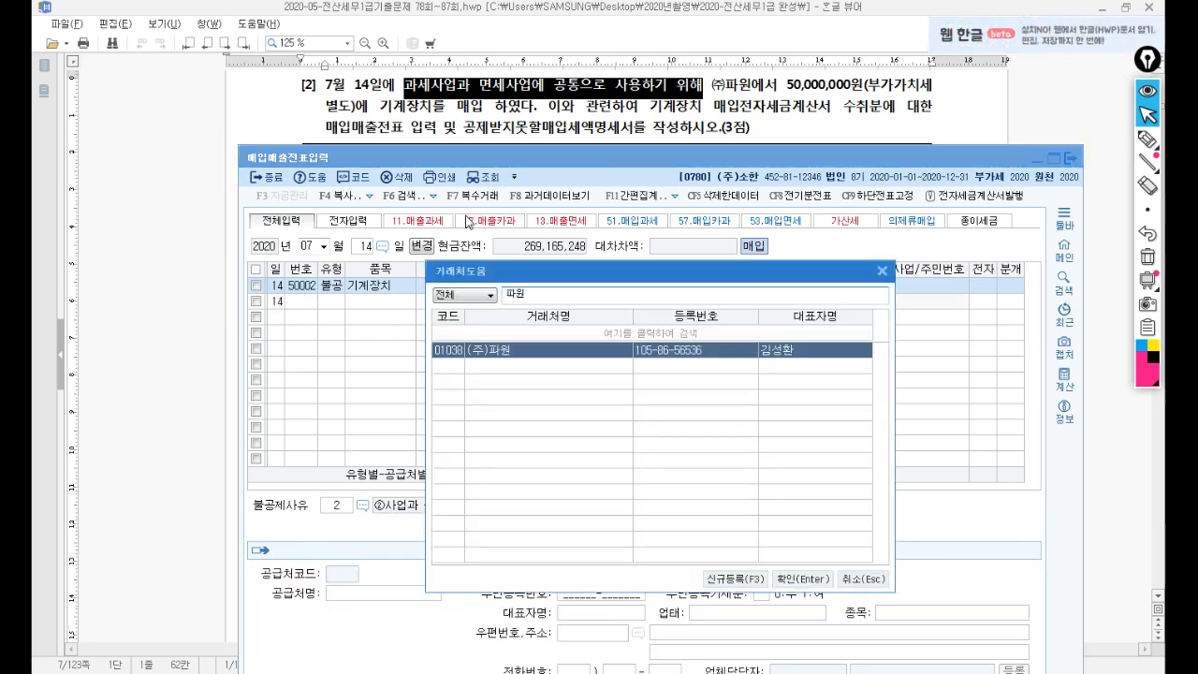
key("Return")
key("Return")
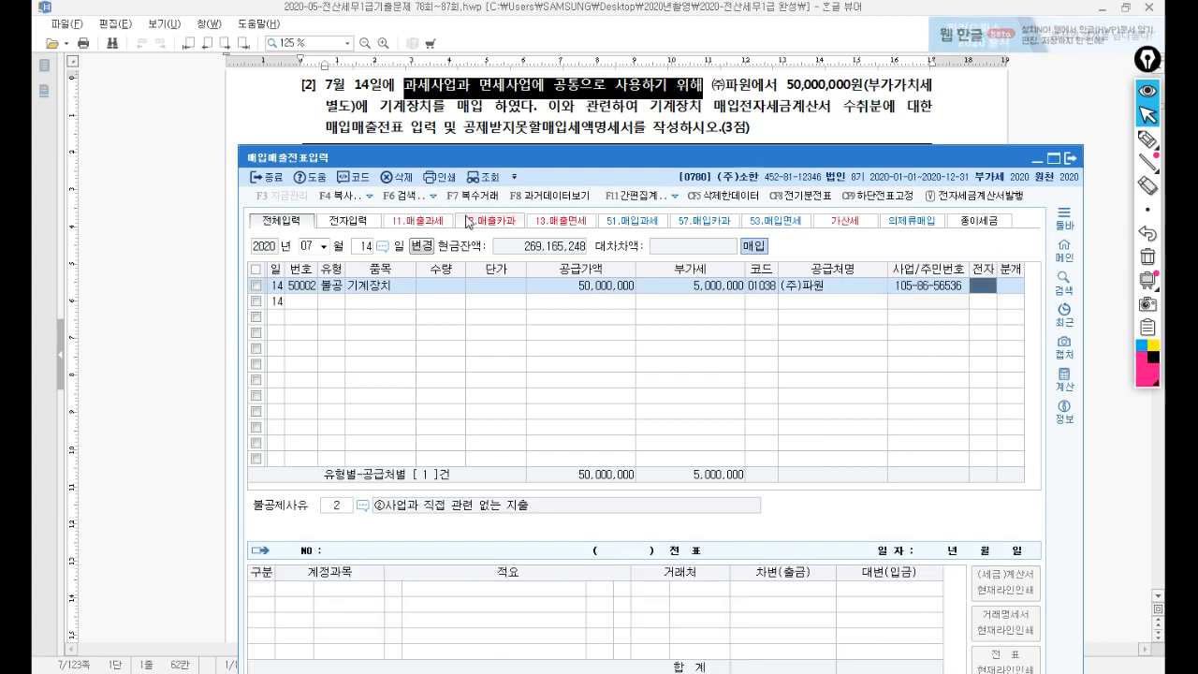
type("1")
key("Return")
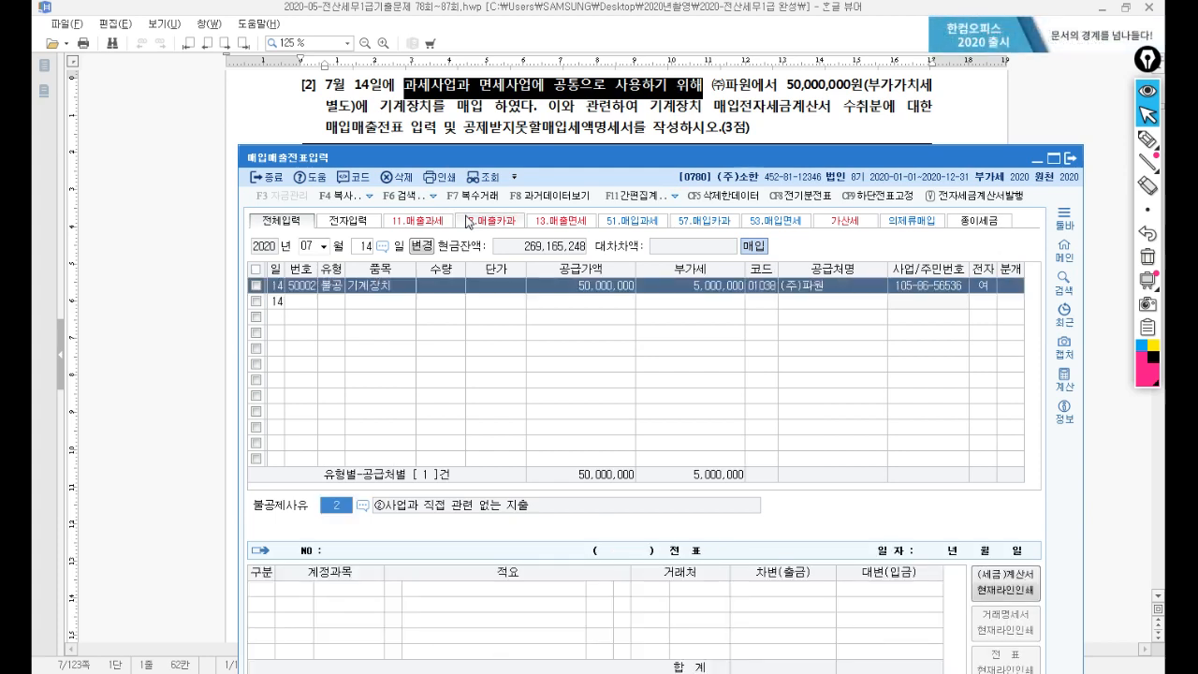
key("F2")
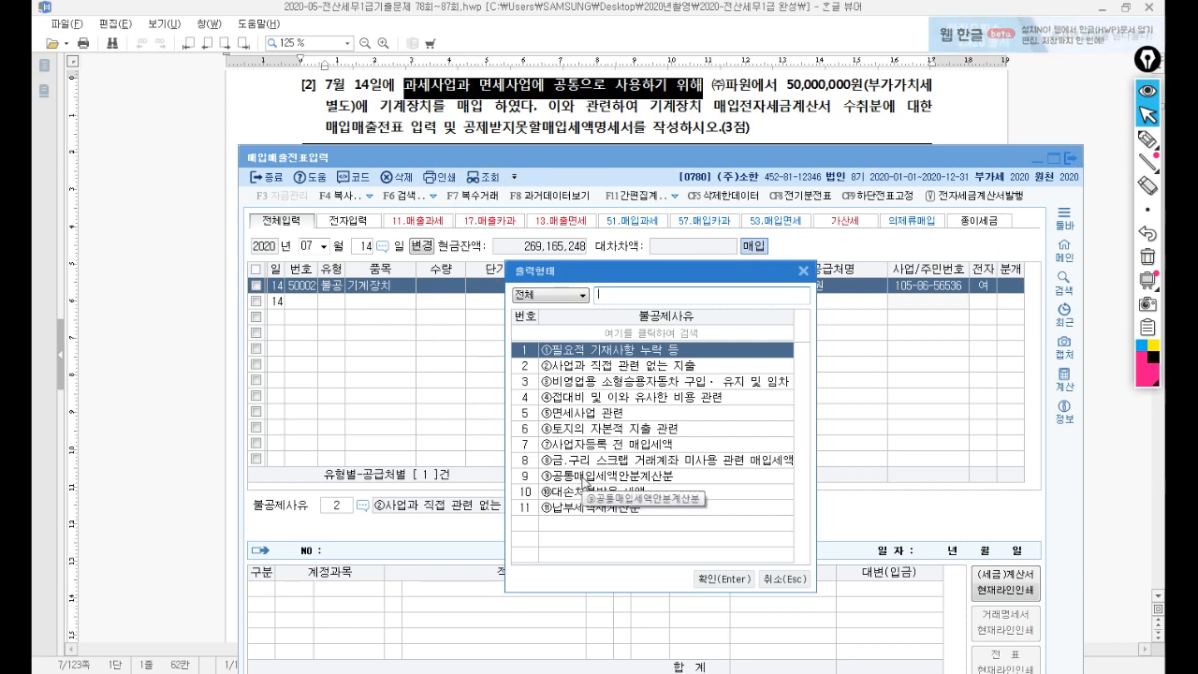
left_click(585, 478)
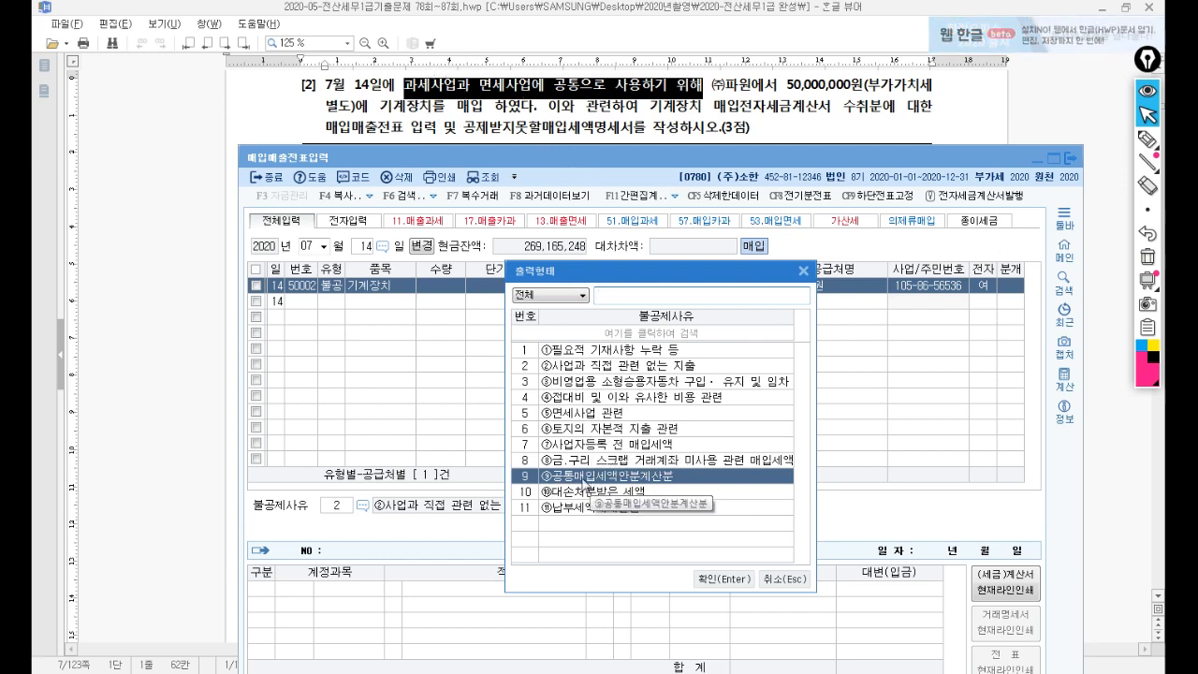
left_click(721, 580)
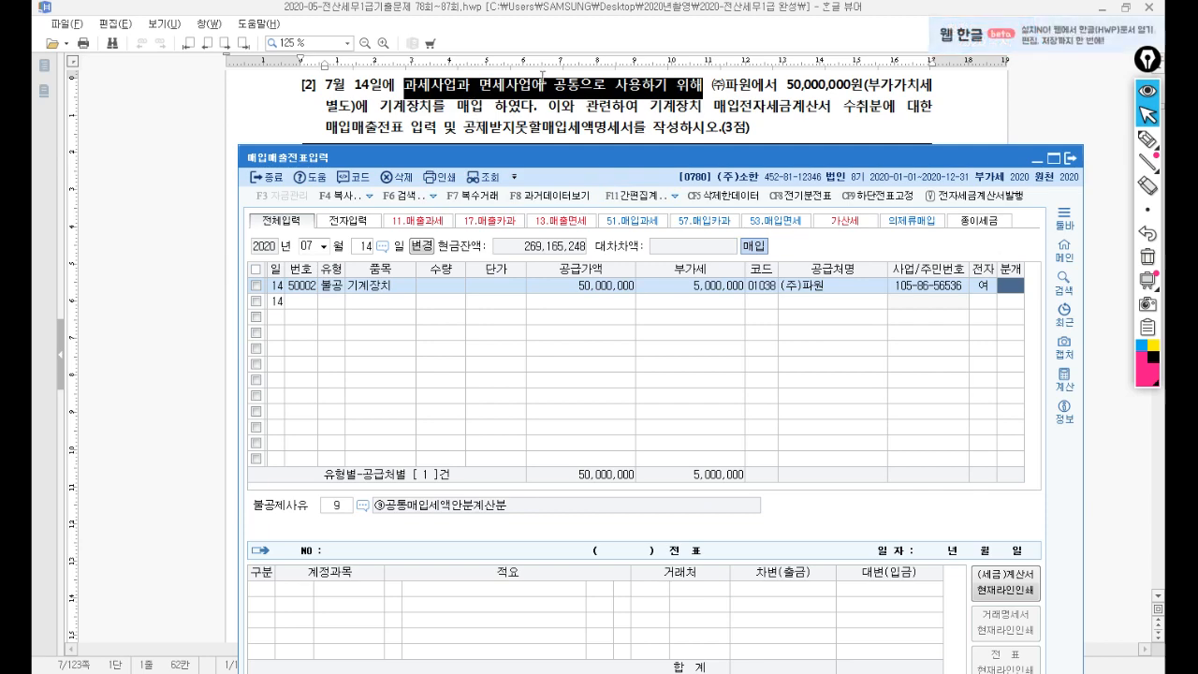
mouse_move(574, 165)
left_mouse_down()
mouse_move(568, 497)
mouse_move(576, 172)
left_mouse_up()
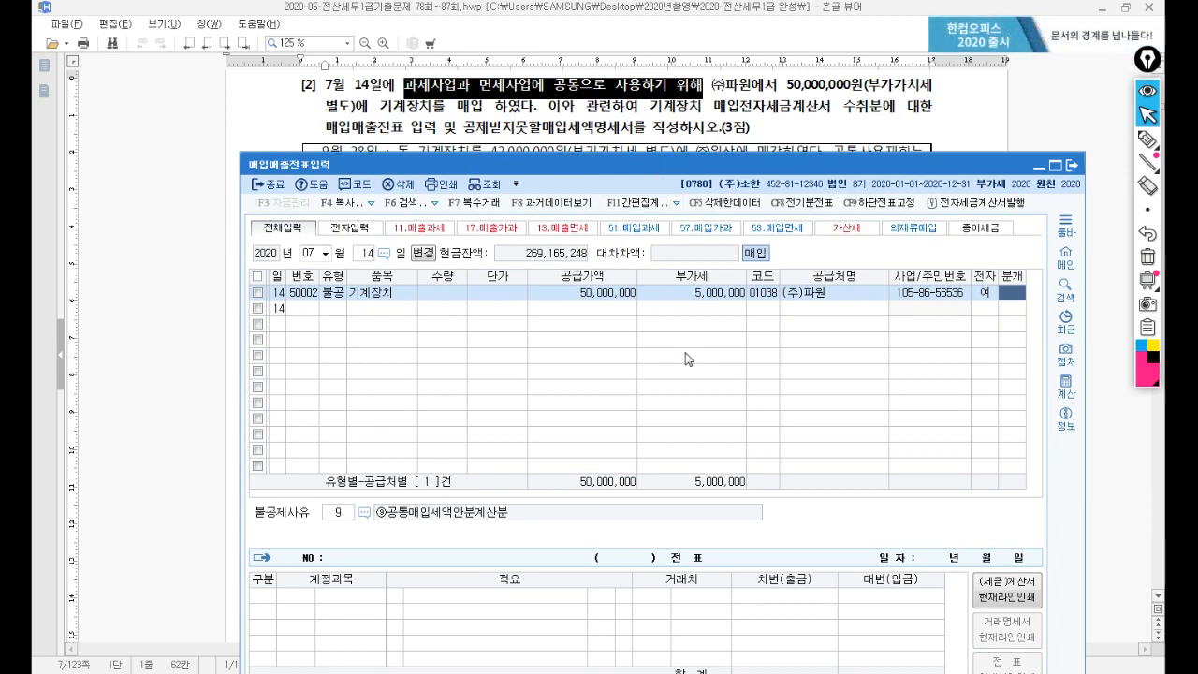
key("Return")
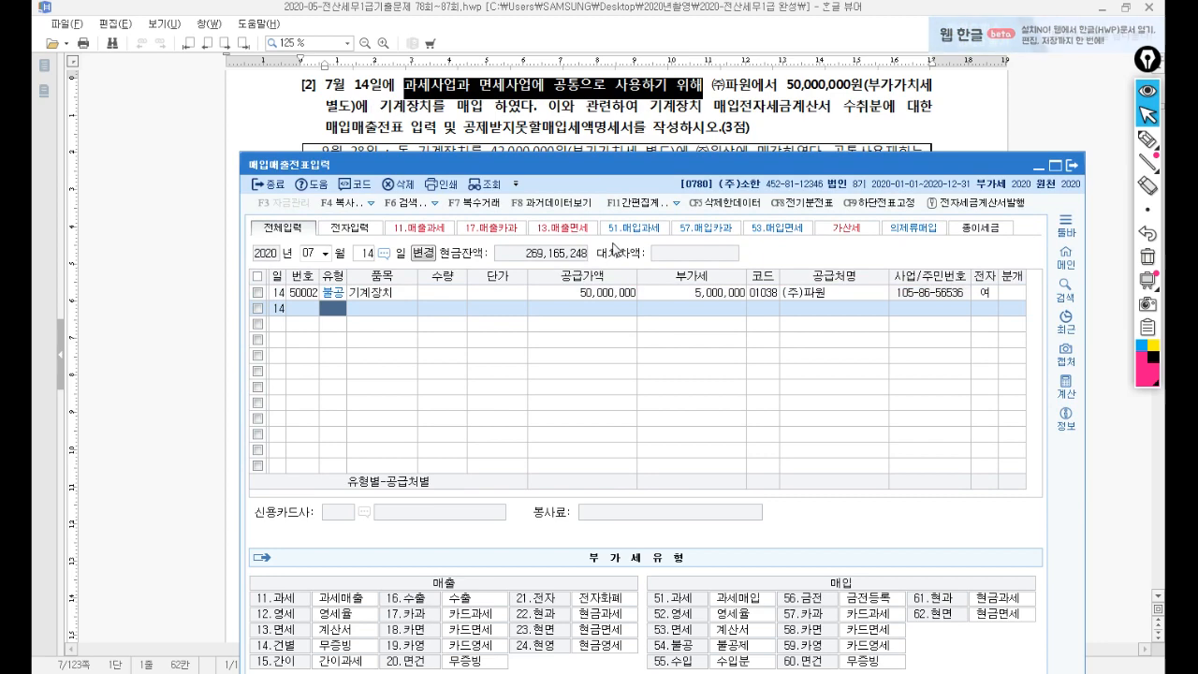
Open 공제받지못할매입세액명세서 for the July–September period.
left_click(1076, 174)
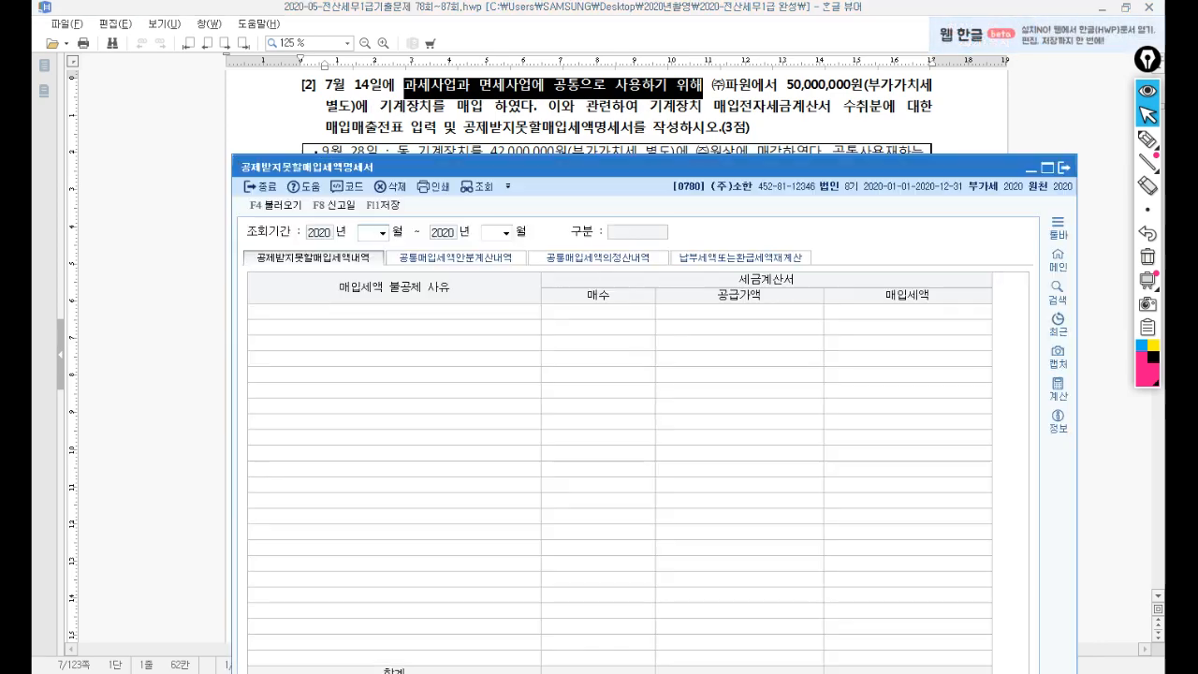
left_click_drag(535, 171, 556, 161)
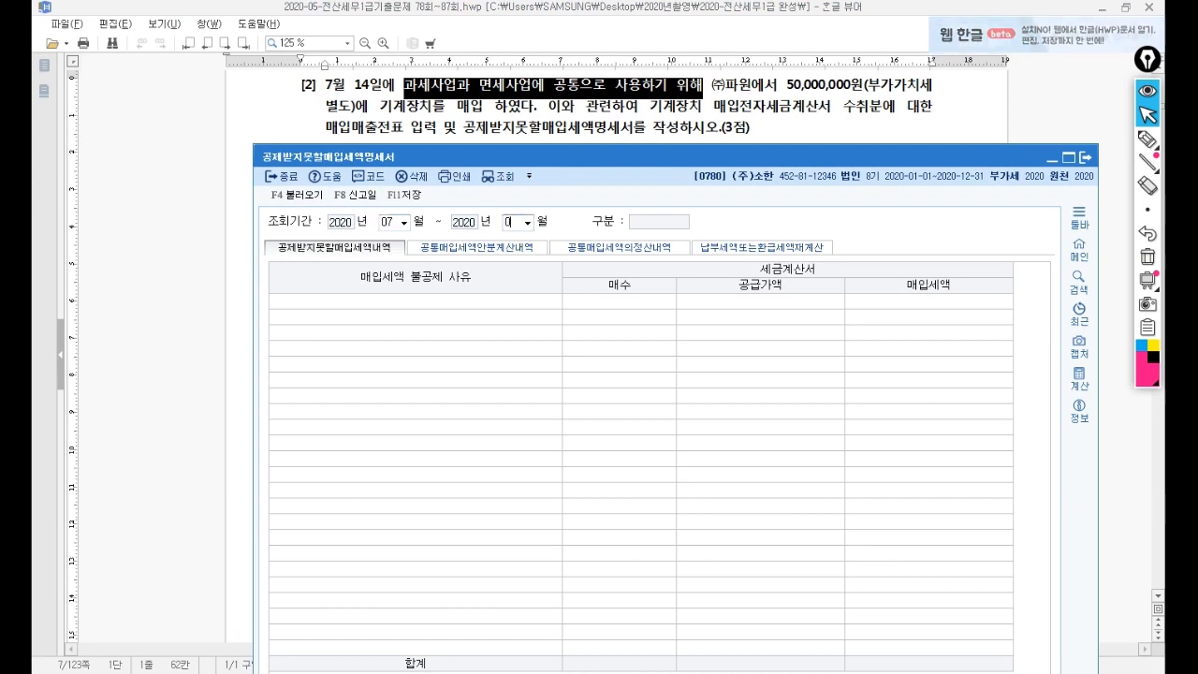
type("09")
key("Return")
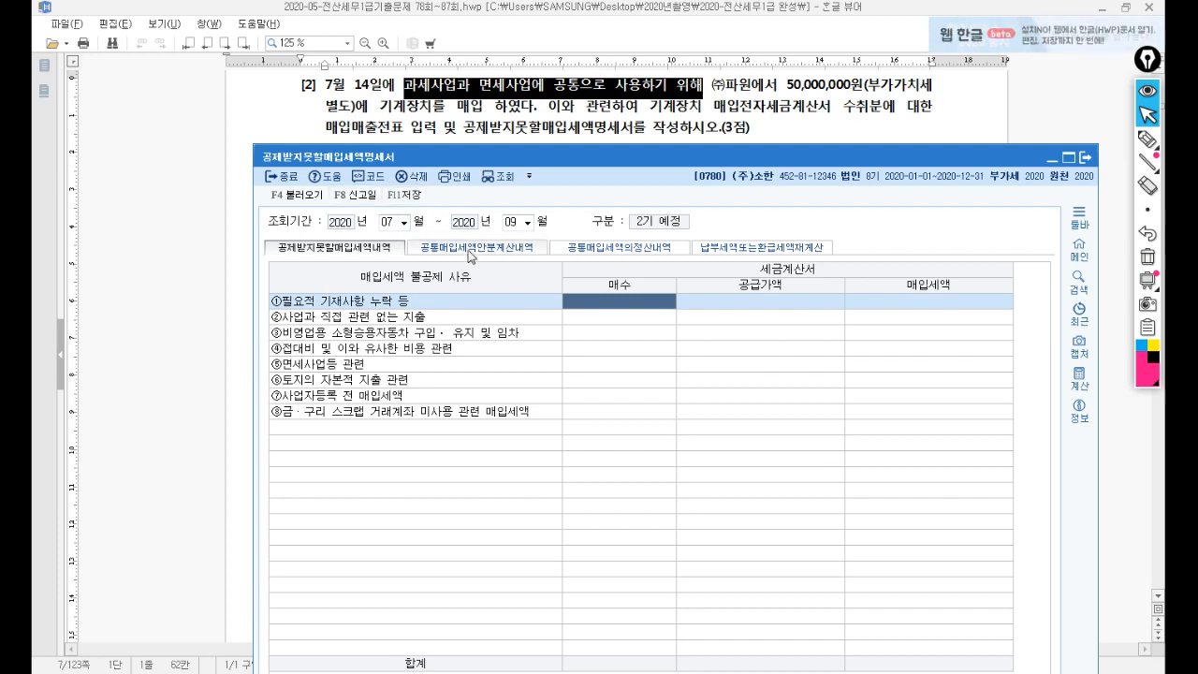
Allocate common input tax on the supply-value basis: 50,000,000, 5,000,000 tax, 40% exempt, 2,000,000 non-deductible.
left_click(471, 248)
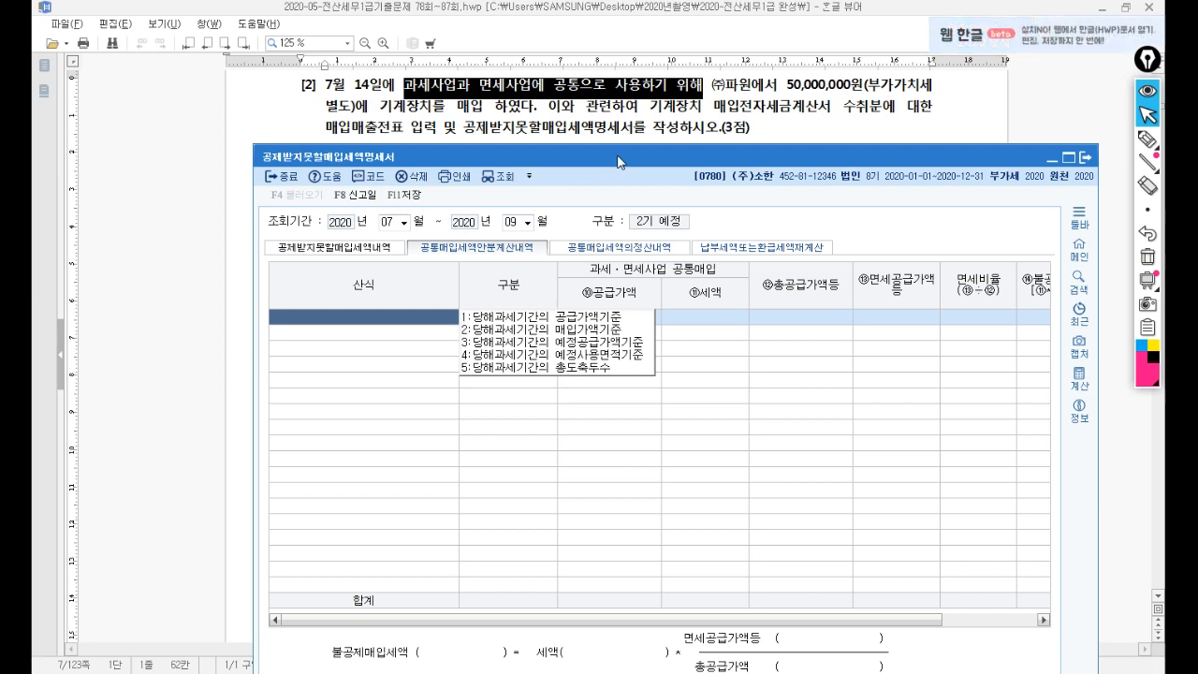
left_click(570, 317)
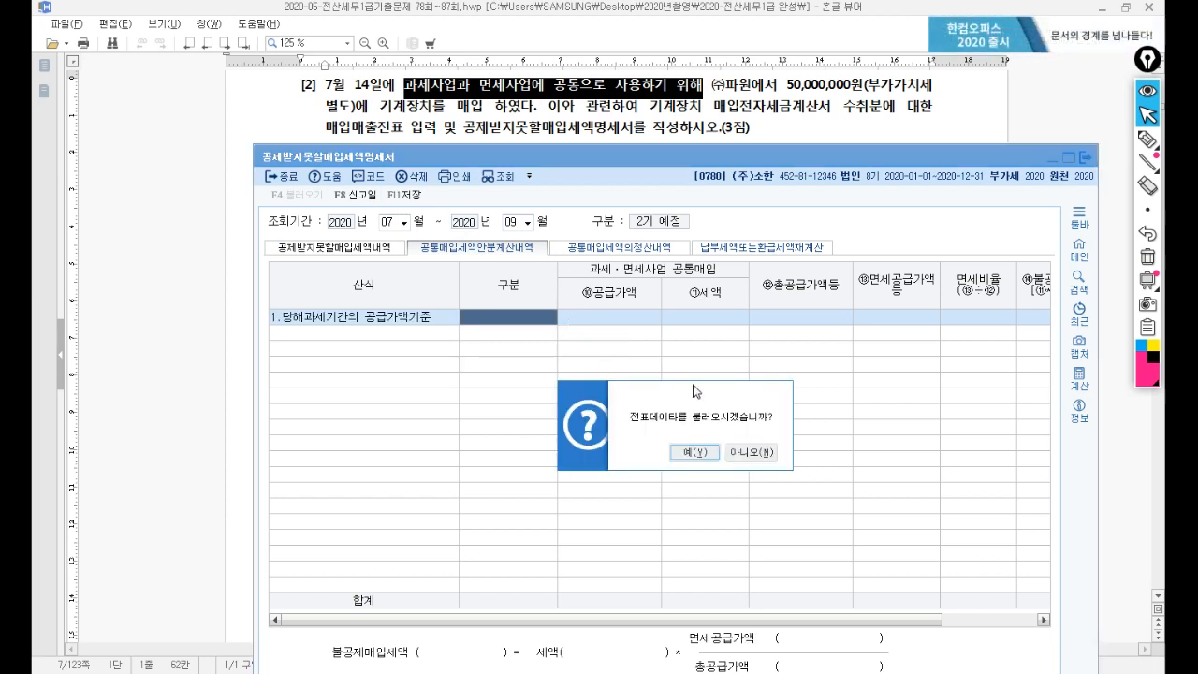
left_click(708, 459)
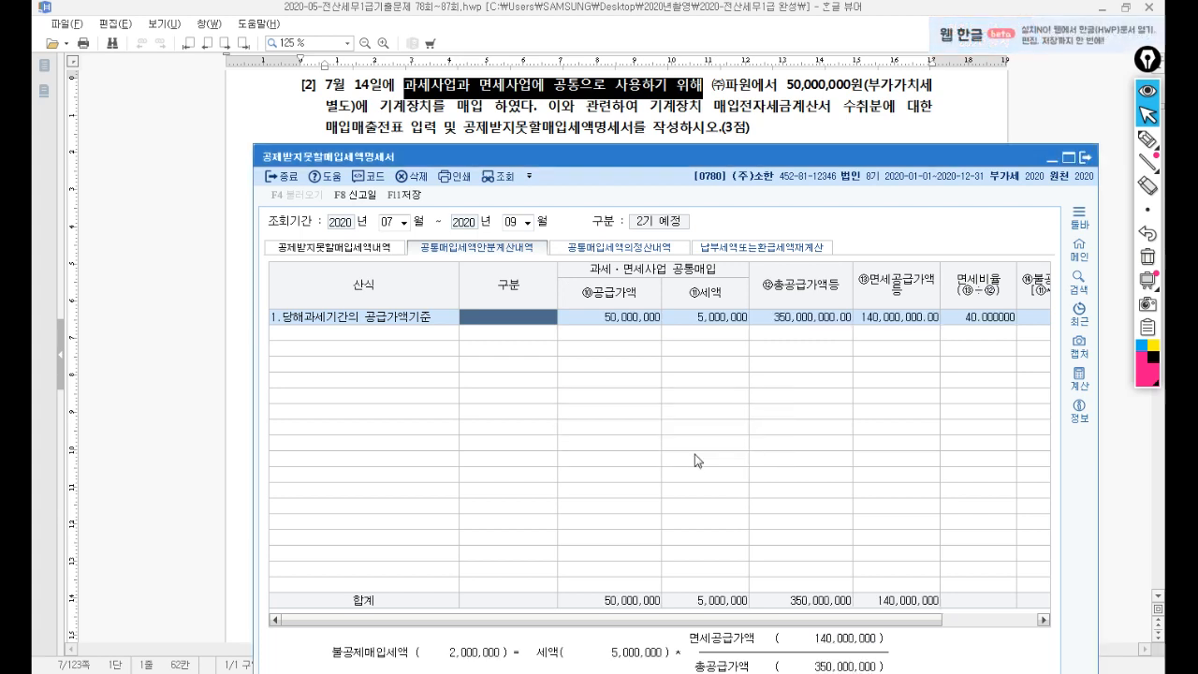
left_click(636, 318)
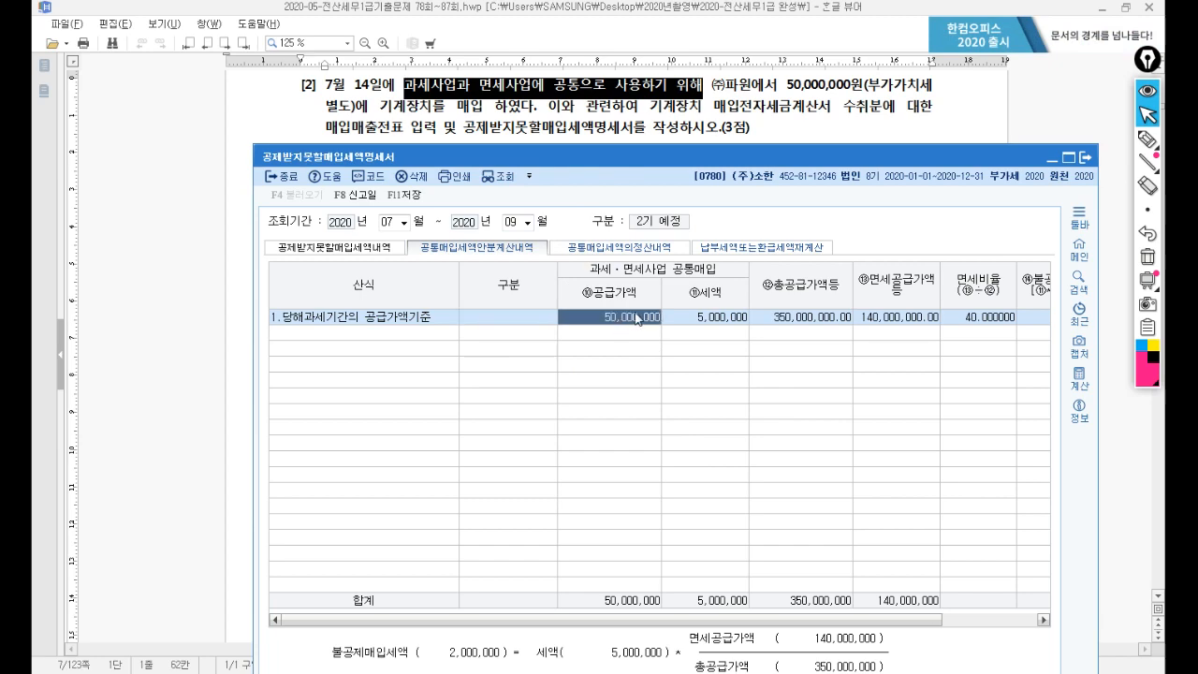
left_click(688, 320)
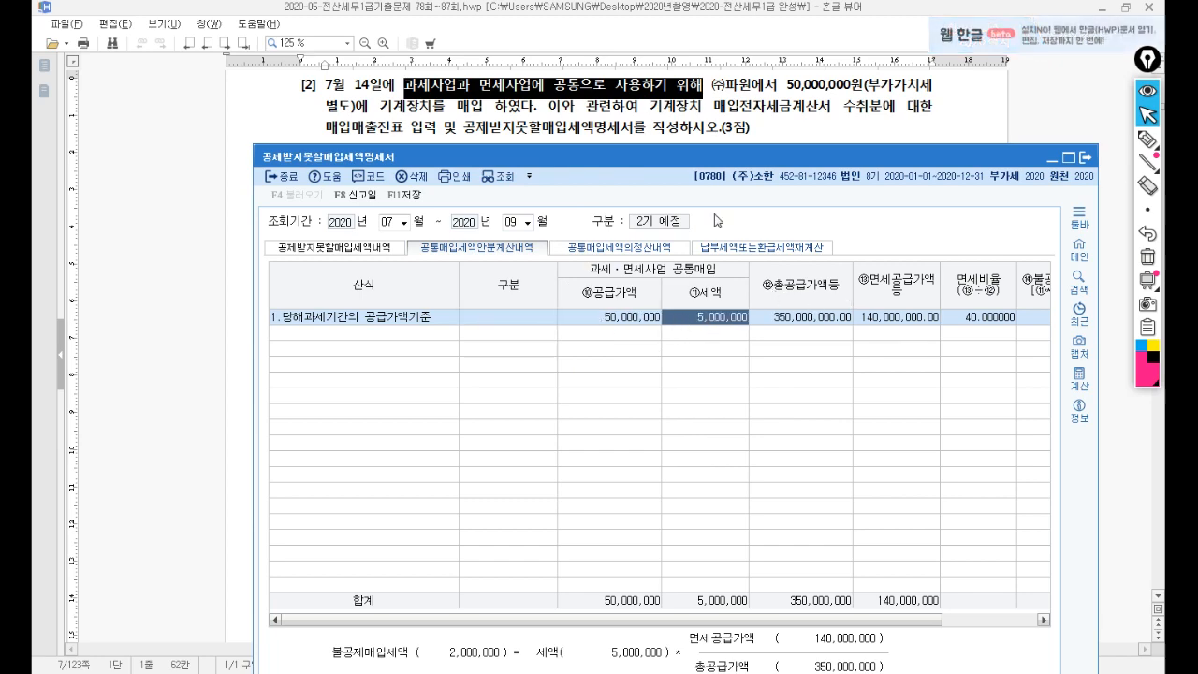
left_click_drag(672, 159, 622, 232)
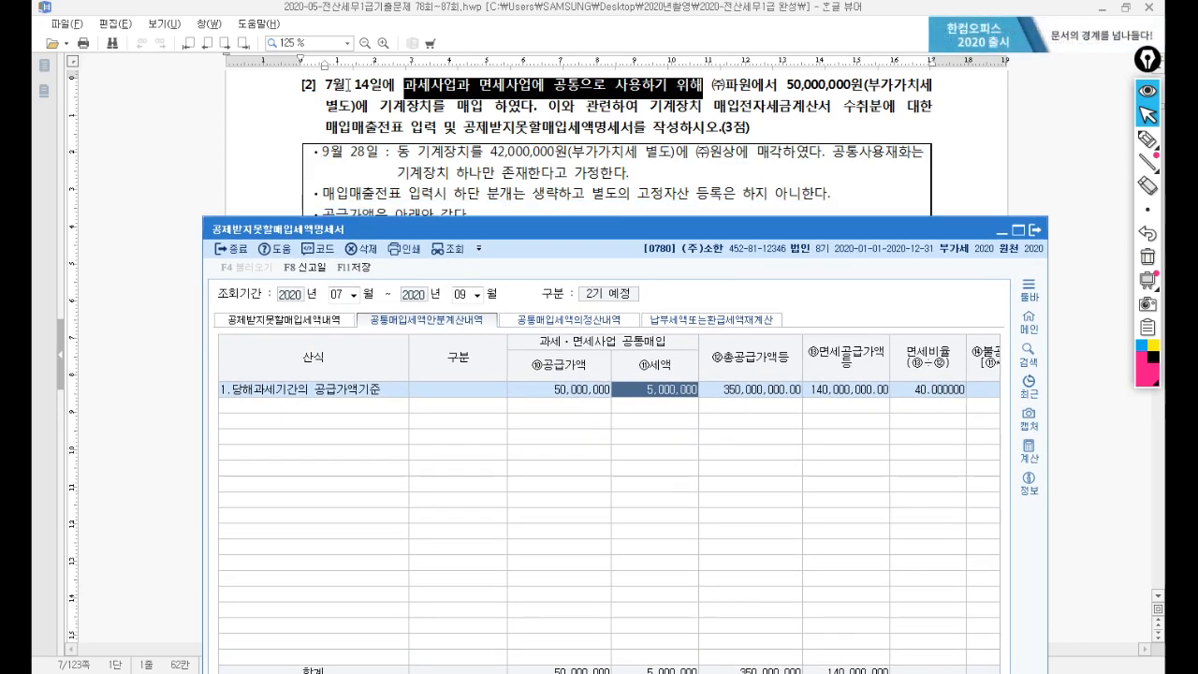
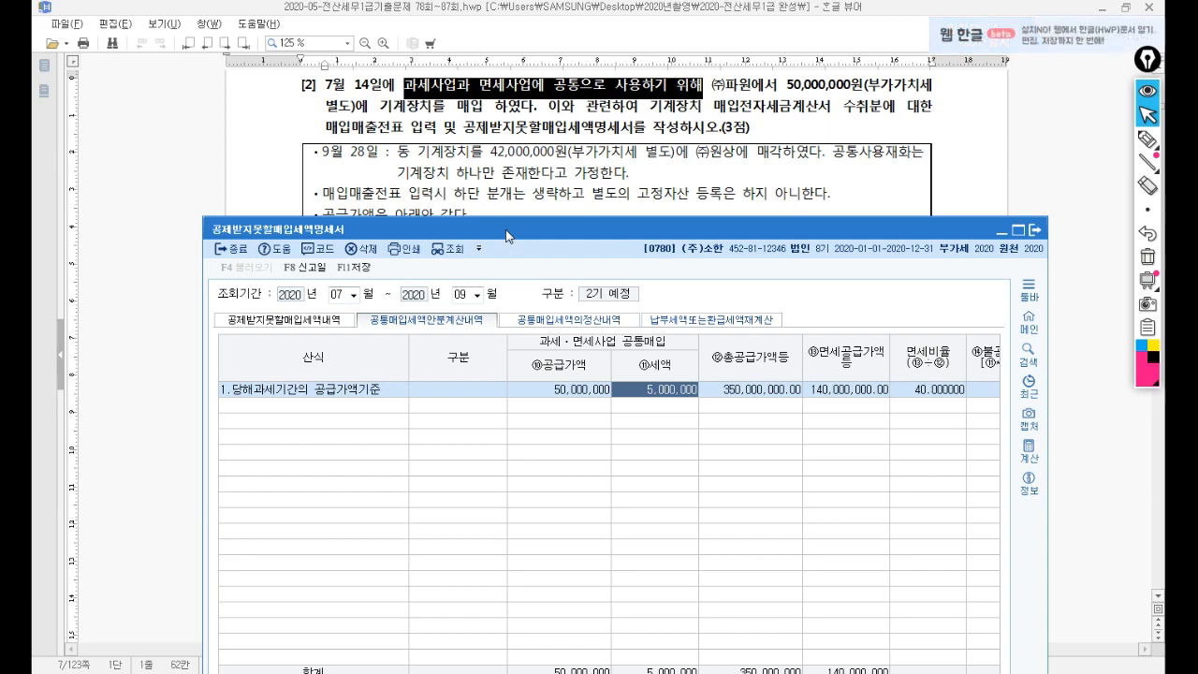
Compare the exam's supply figures with the apportionment statement.
left_click_drag(500, 240, 499, 358)
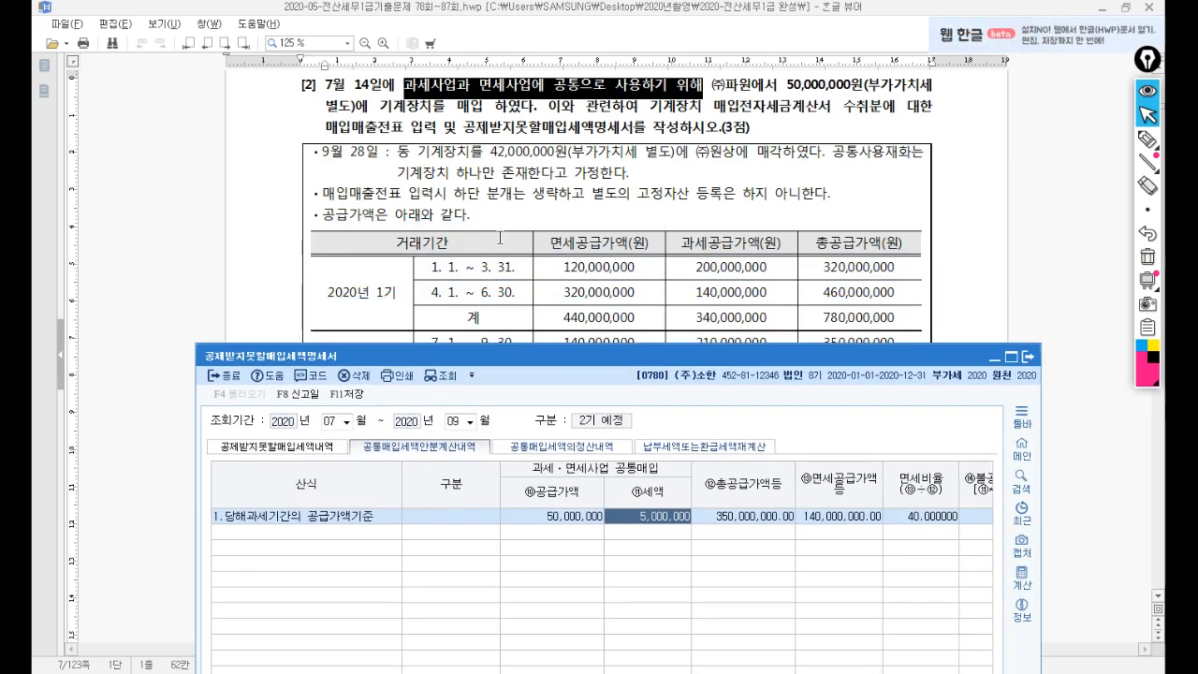
left_click(507, 220)
scroll(506, 220, "down", 2)
scroll(506, 220, "up", 2)
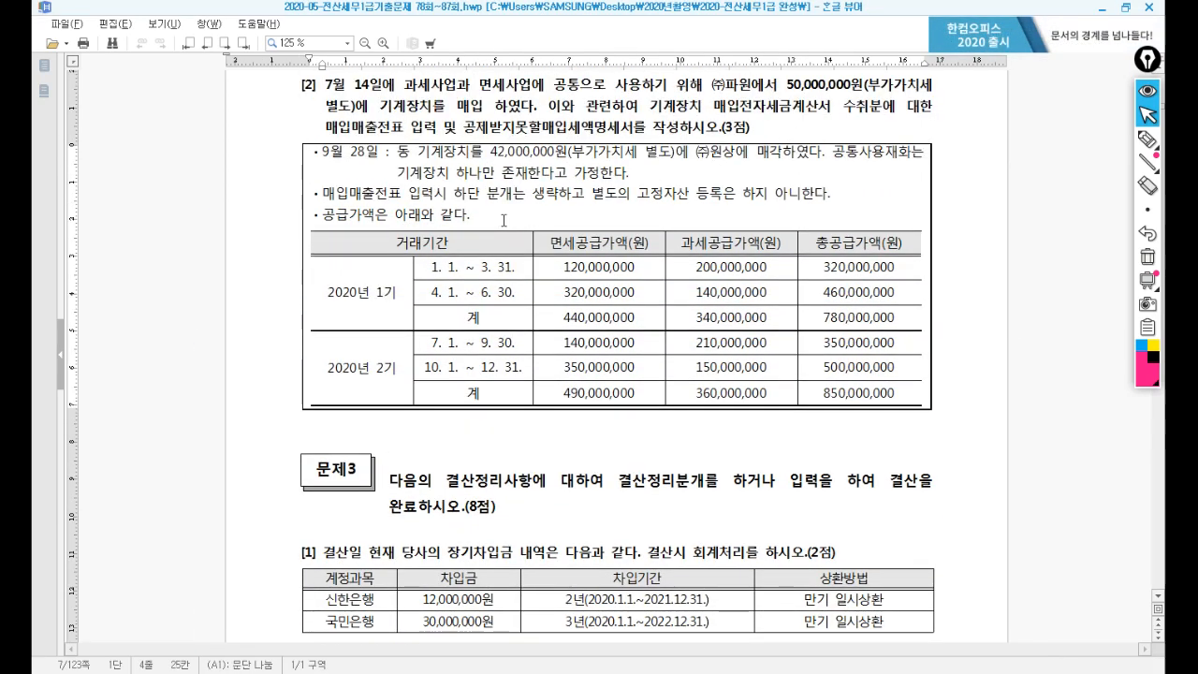
scroll(451, 262, "down", 3)
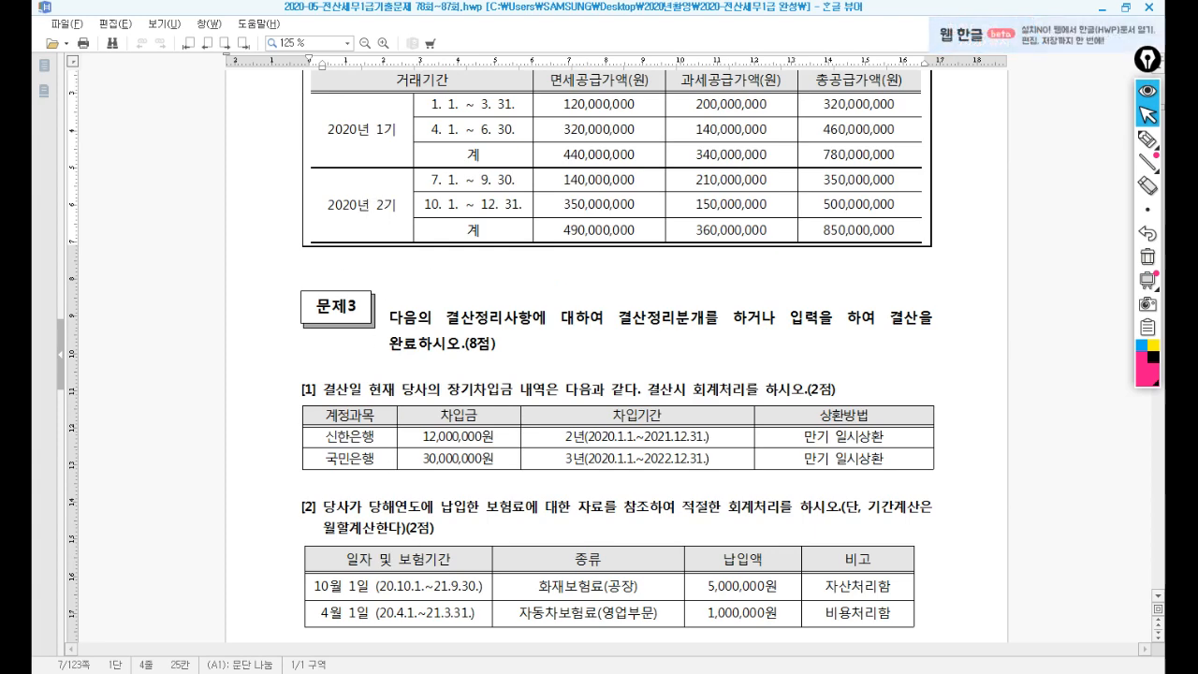
key("alt+Tab")
left_click_drag(484, 353, 506, 189)
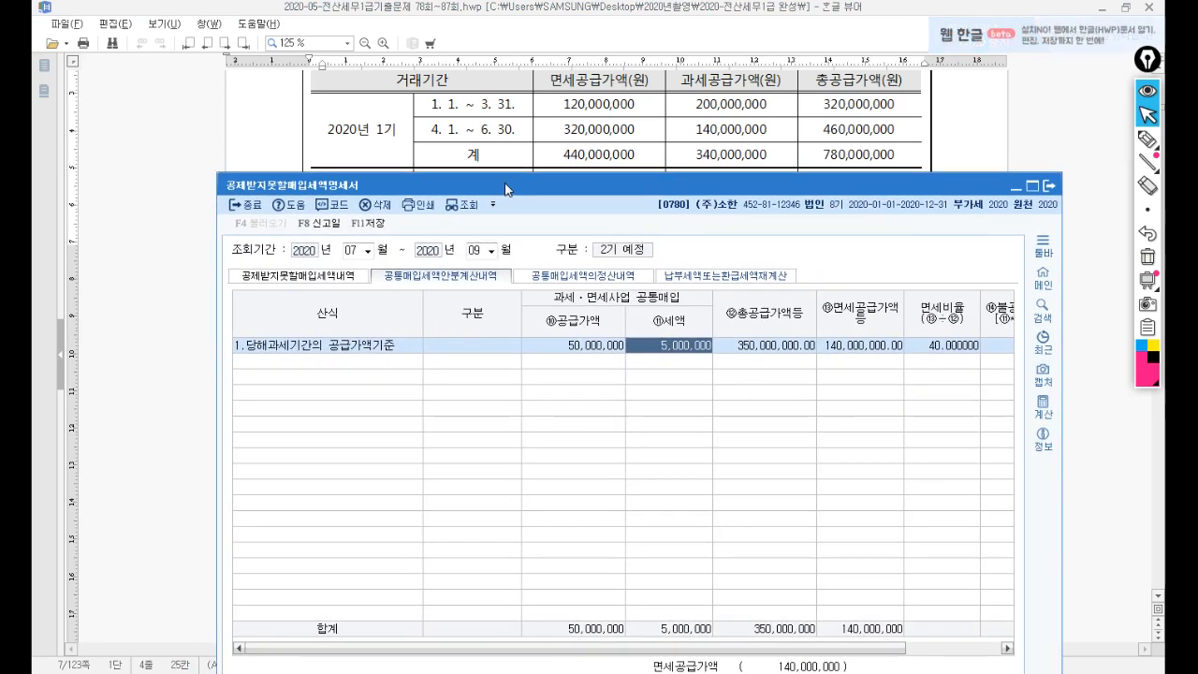
Enter 780,000,000 total supply and 440,000,000 tax-exempt supply in the apportionment row.
left_click(754, 344)
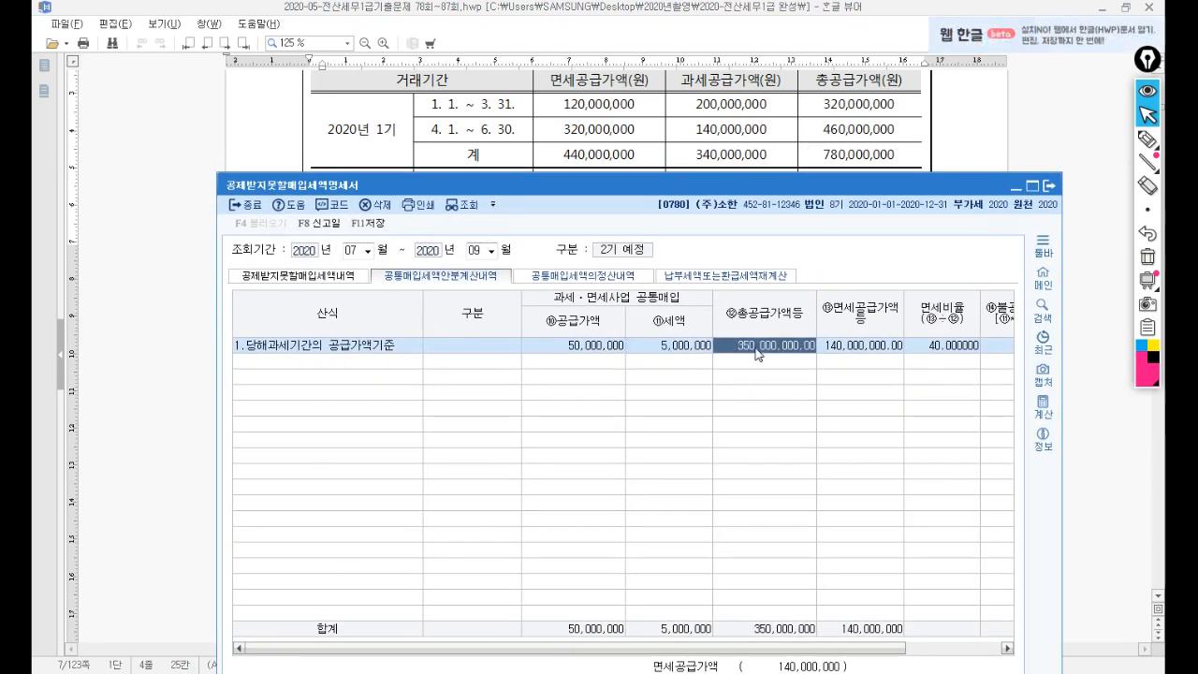
type("78")
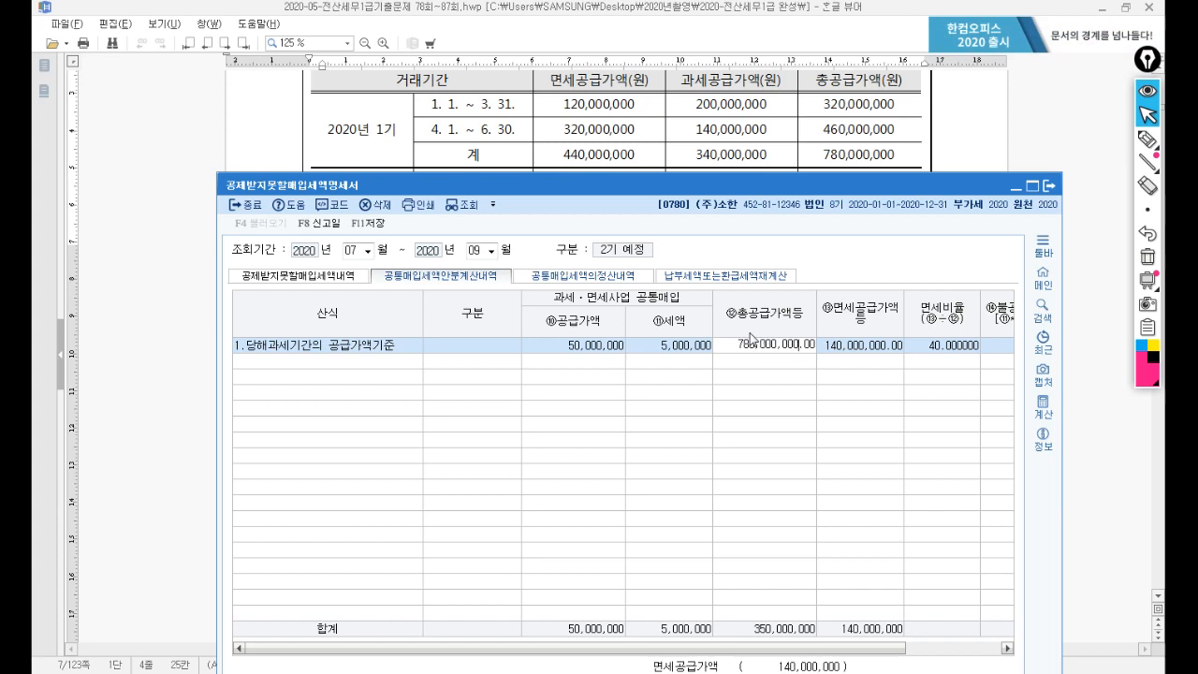
type("0,000,000")
key("Return")
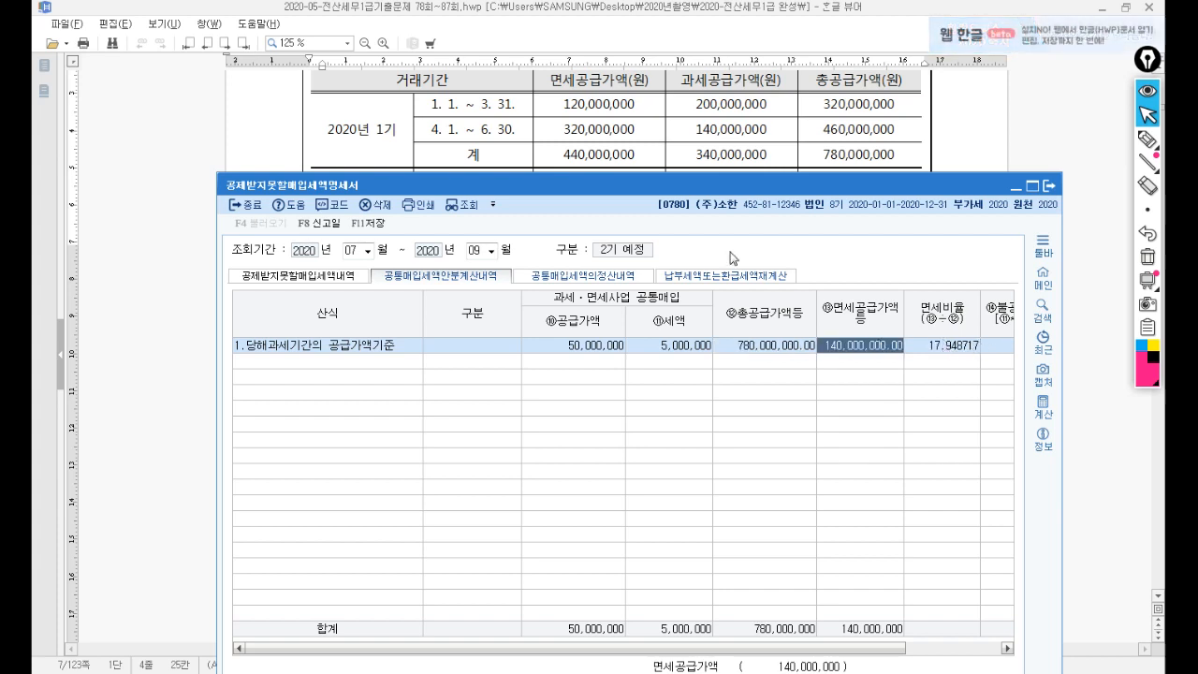
type("440000000")
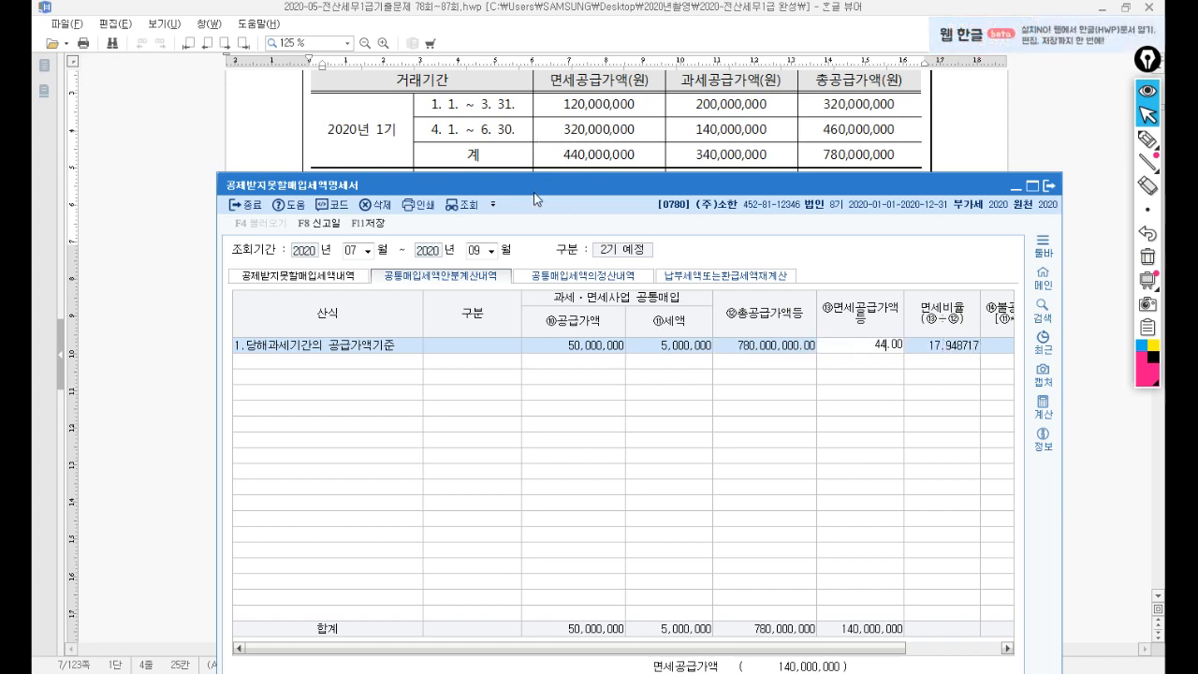
key("Return")
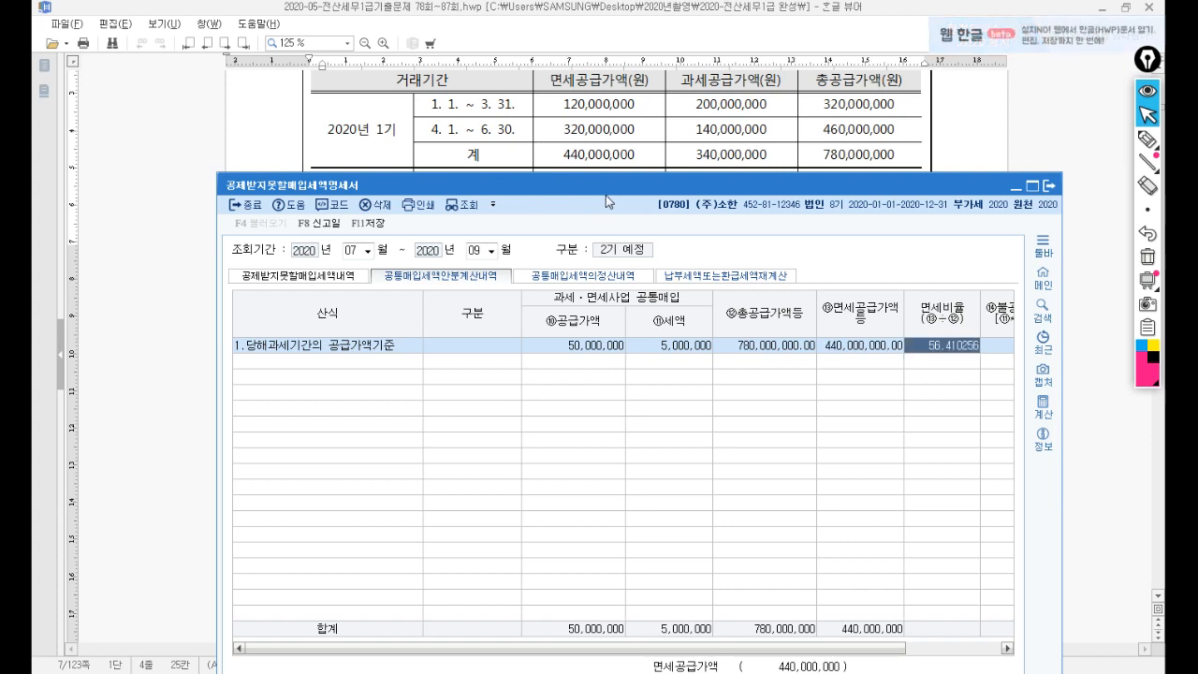
key("Return")
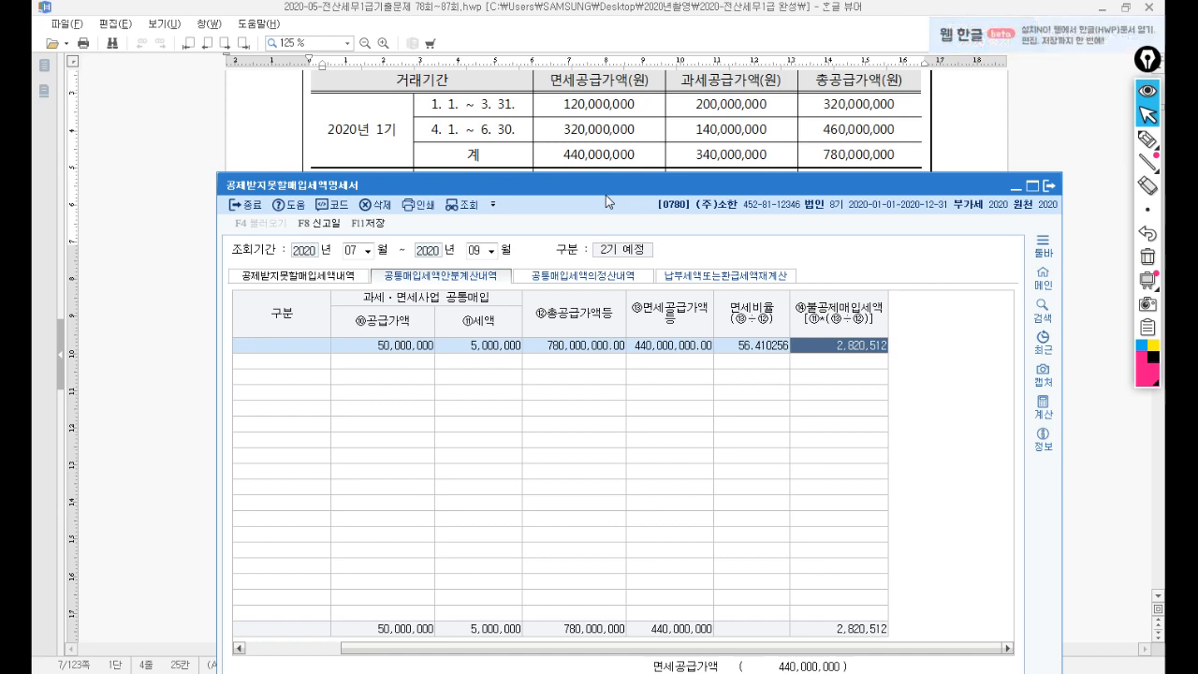
key("Return")
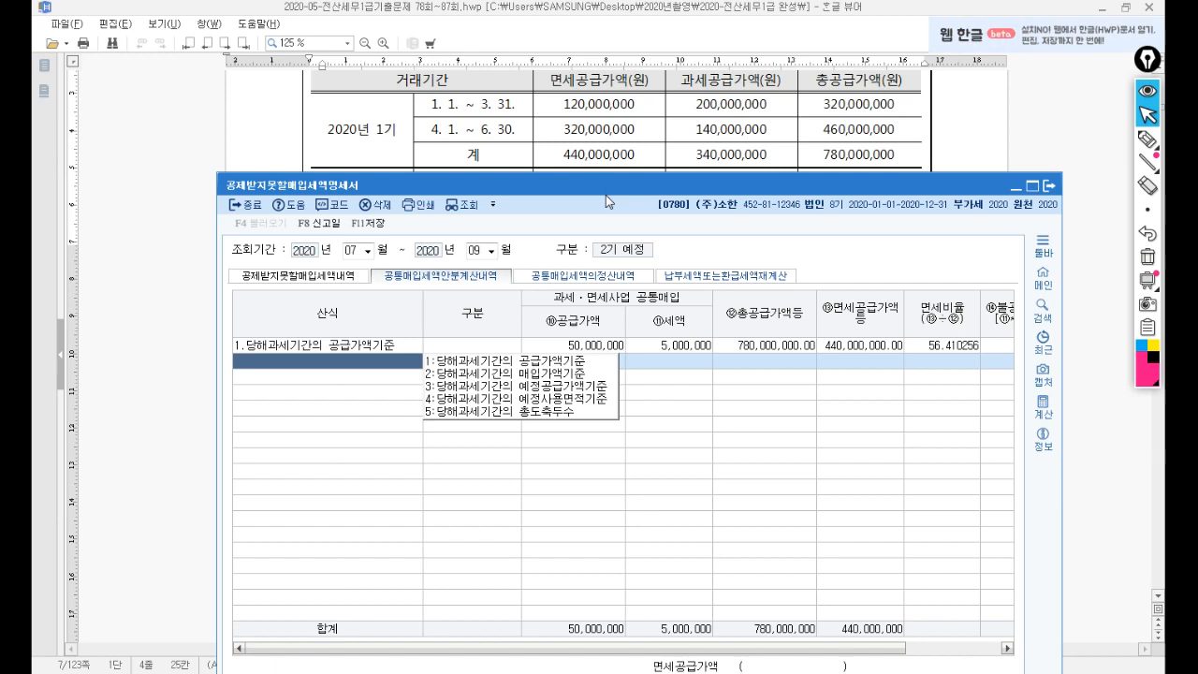
Close the statement and save the changes, leaving 2,820,512 won non-deductible.
left_click(1054, 190)
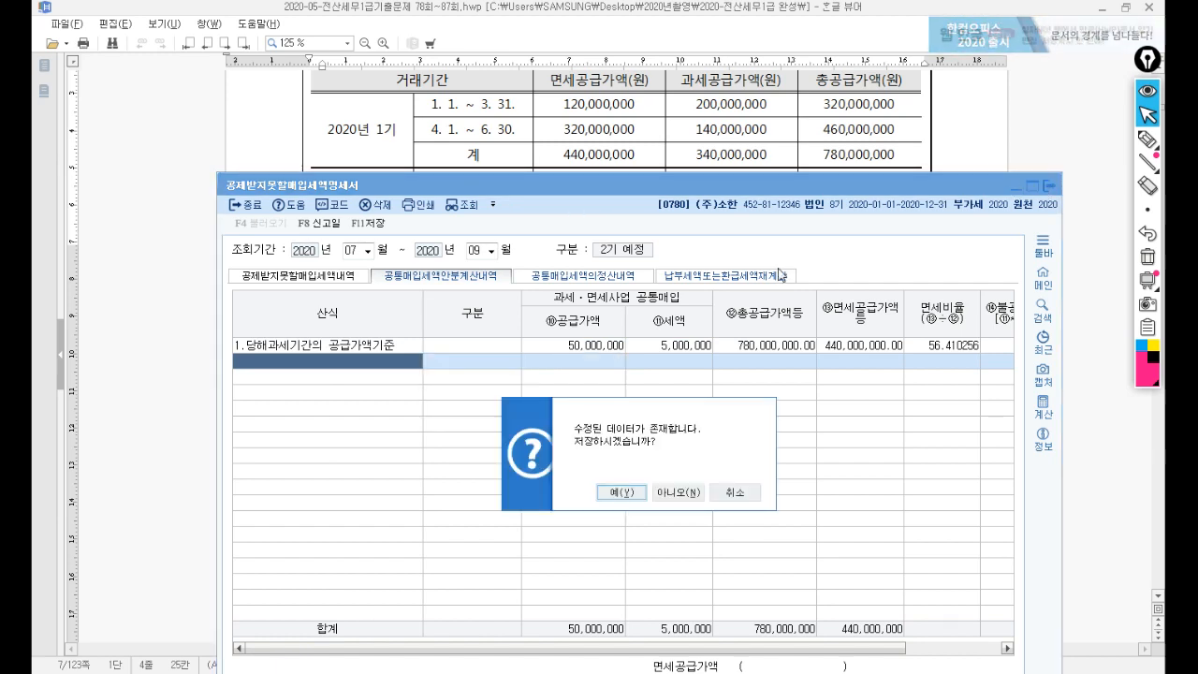
left_click(622, 495)
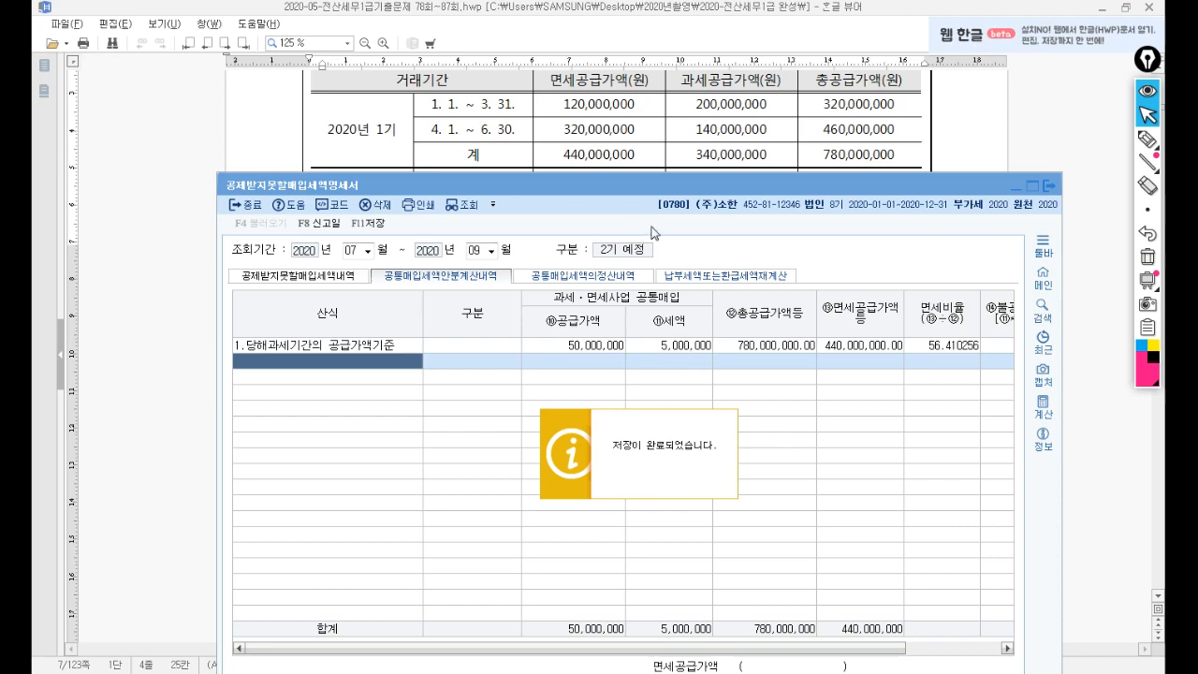
scroll(600, 279, "up", 3)
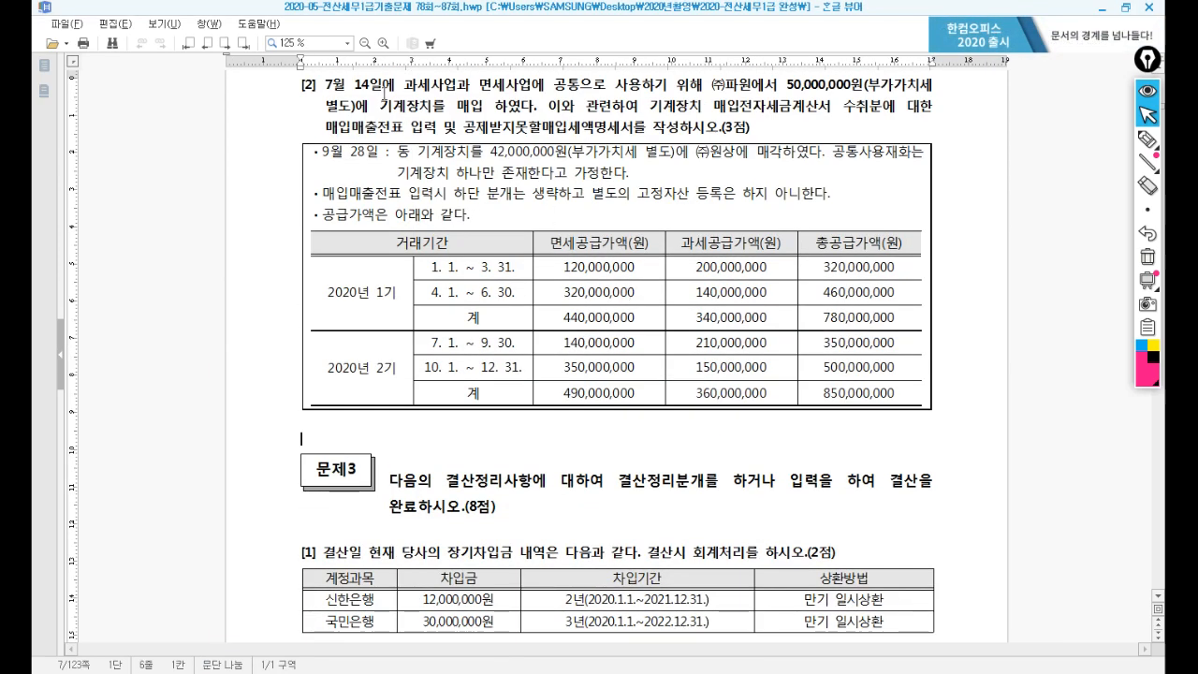
left_click_drag(322, 87, 397, 88)
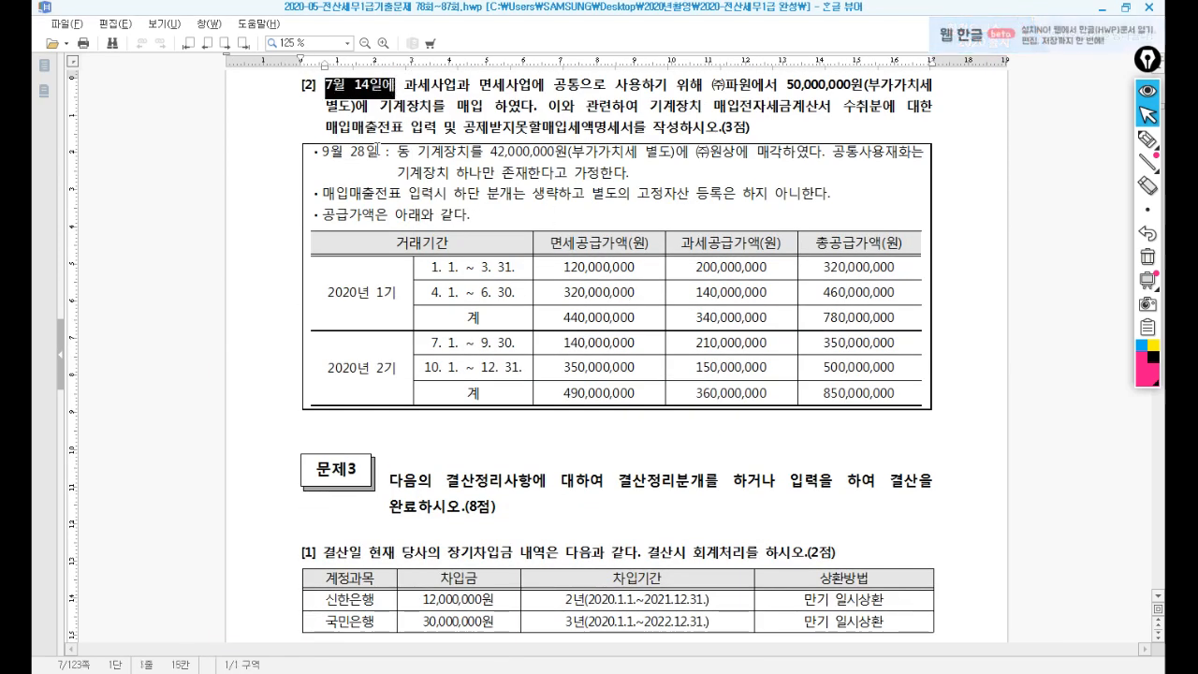
left_click_drag(323, 151, 384, 152)
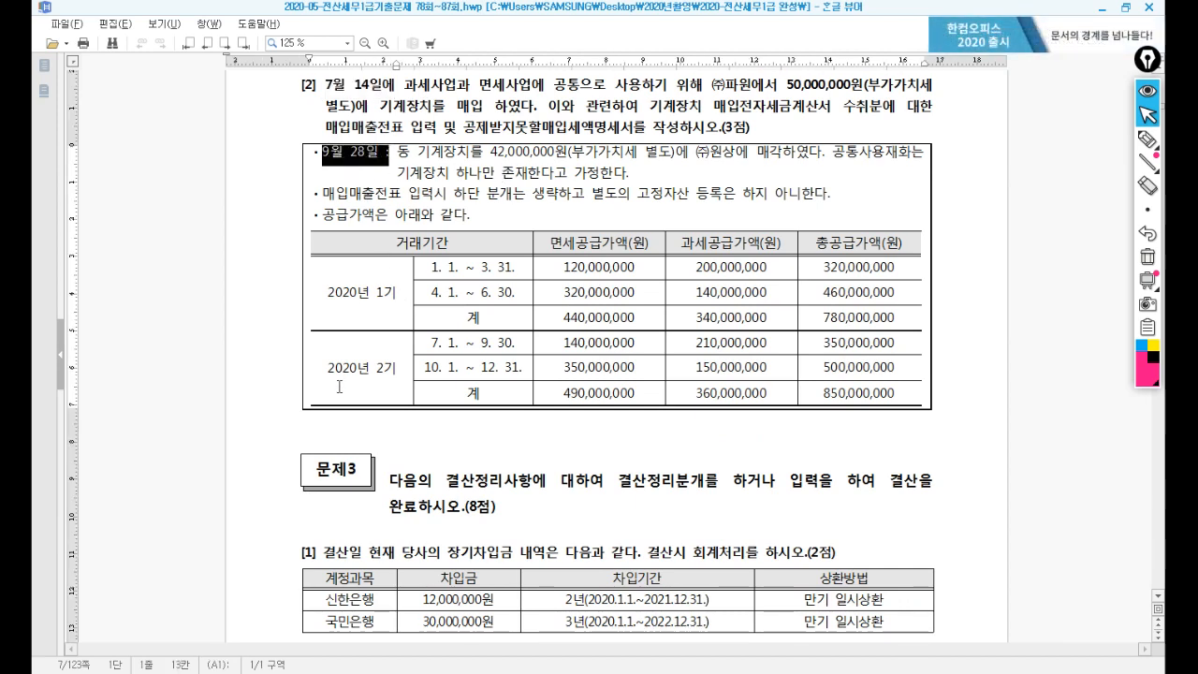
left_click_drag(326, 368, 398, 368)
left_click_drag(326, 293, 402, 297)
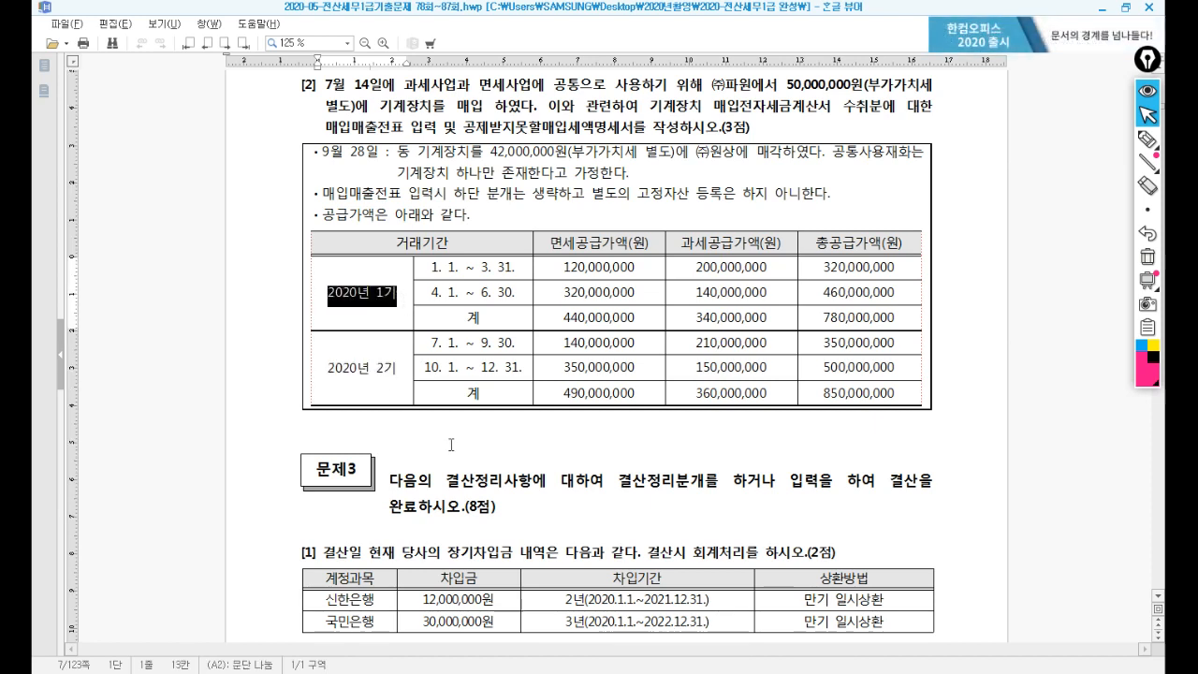
left_click(451, 445)
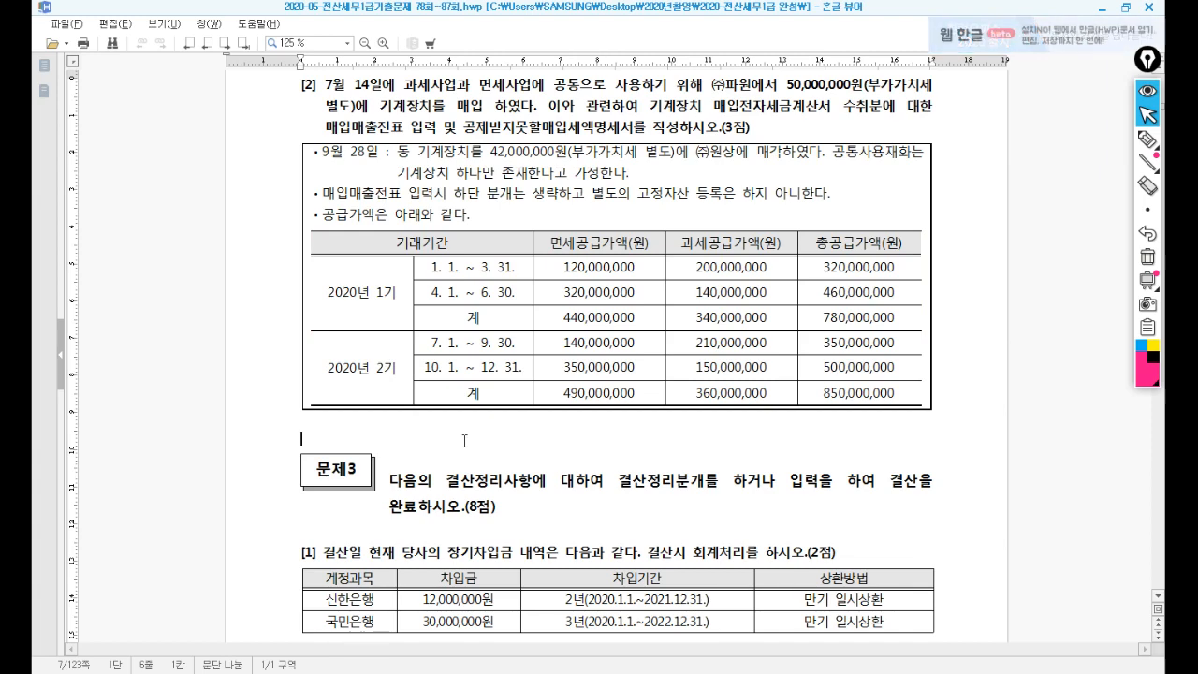
scroll(464, 441, "down", 7)
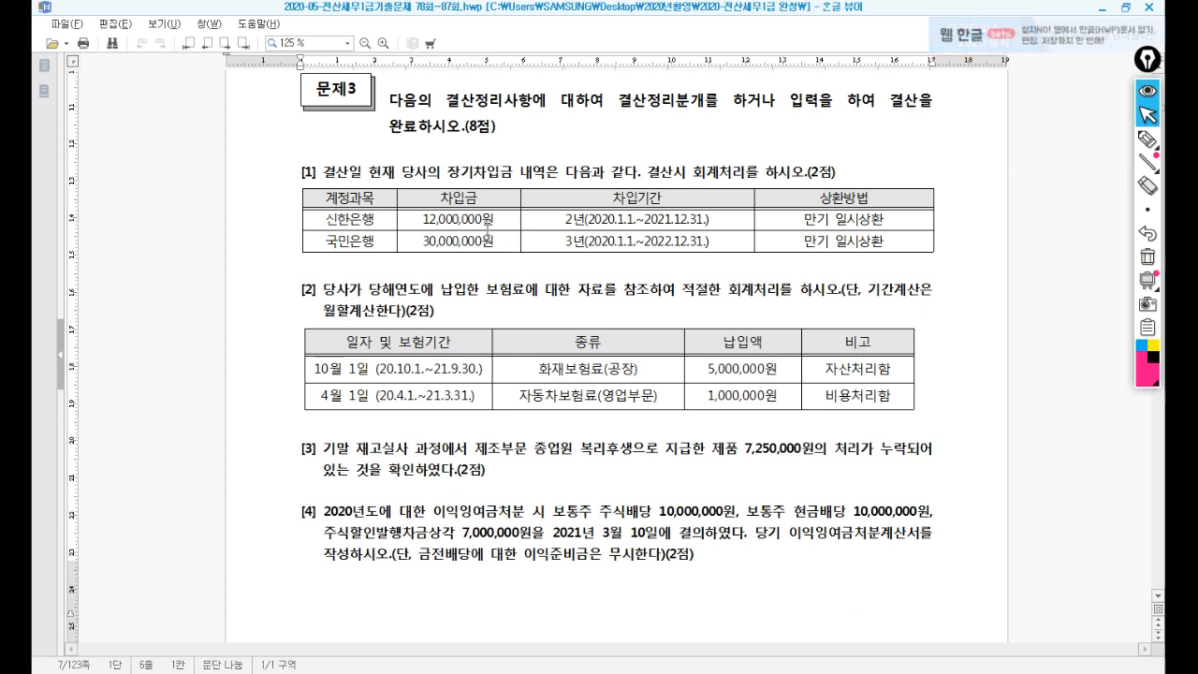
left_click(475, 285)
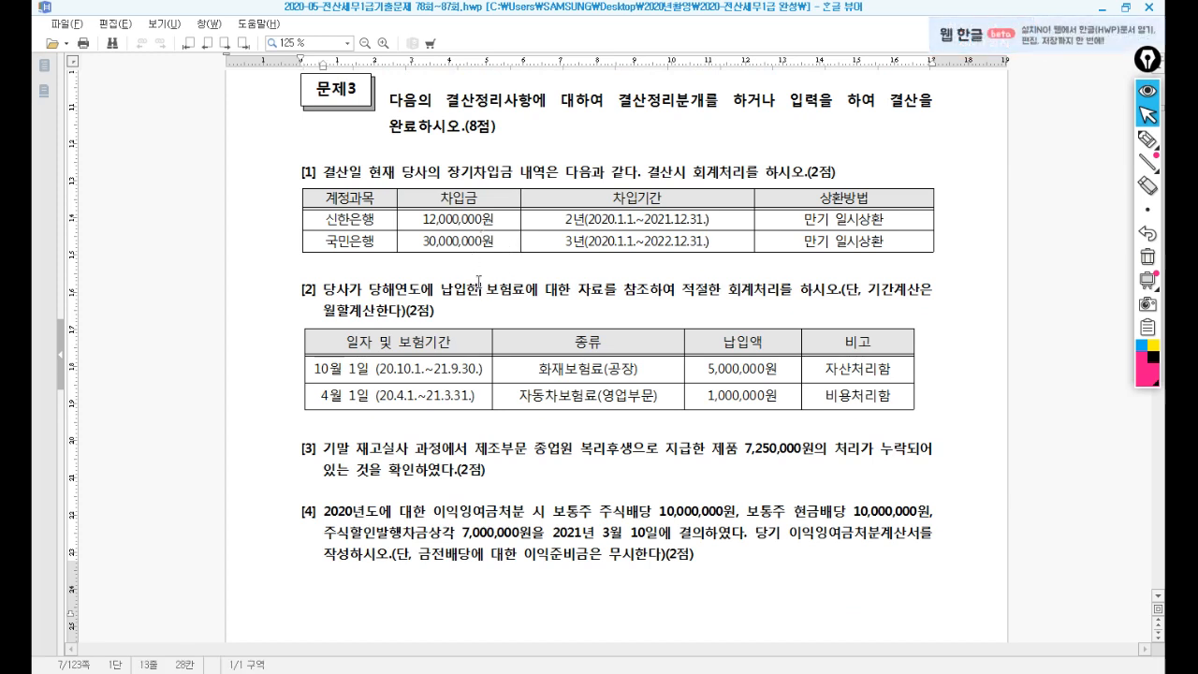
scroll(475, 286, "down", 1)
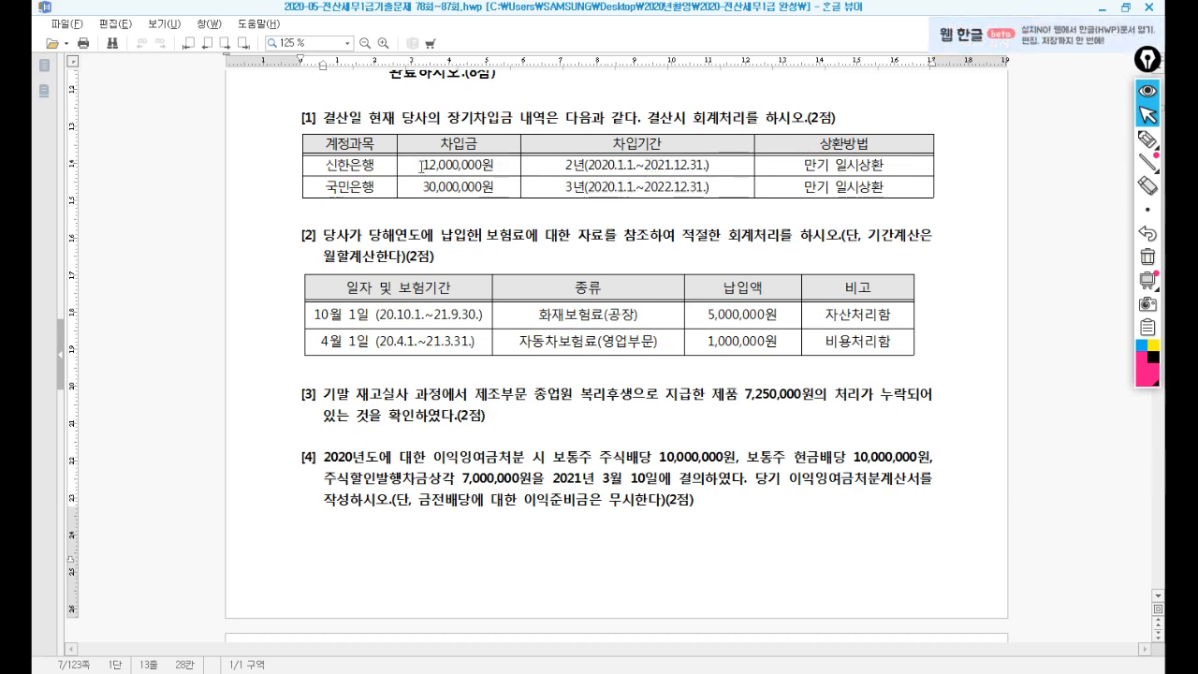
left_click_drag(420, 165, 502, 167)
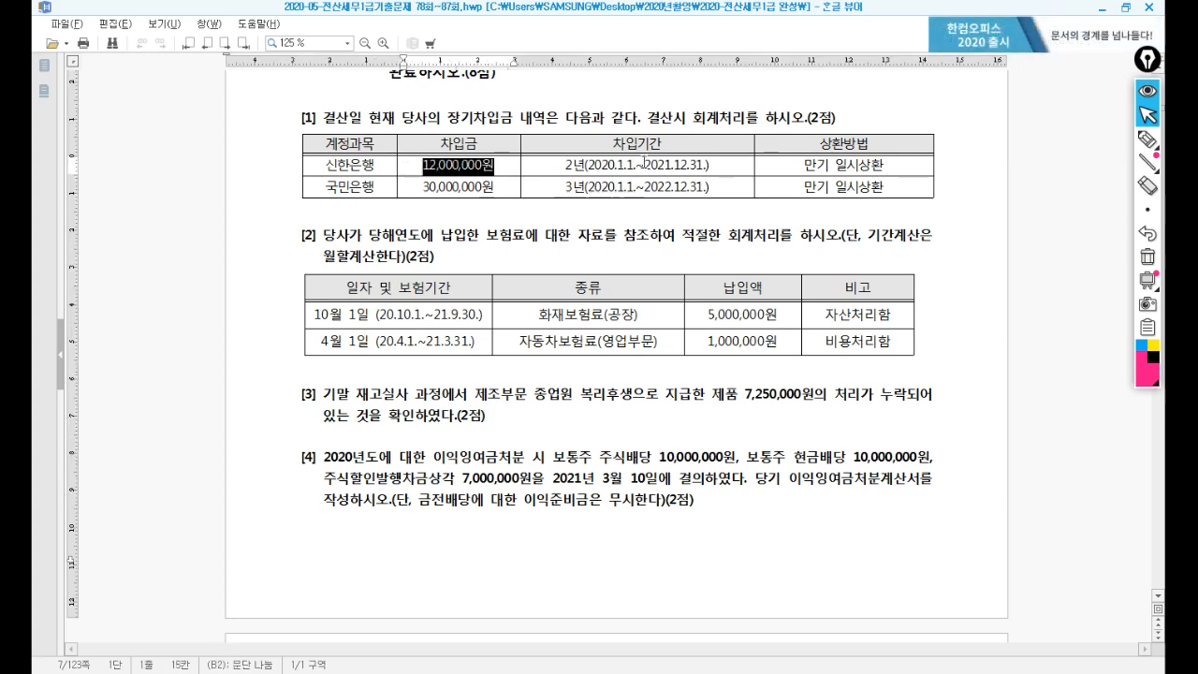
left_click(645, 163)
left_click_drag(678, 165, 695, 187)
double_click(334, 188)
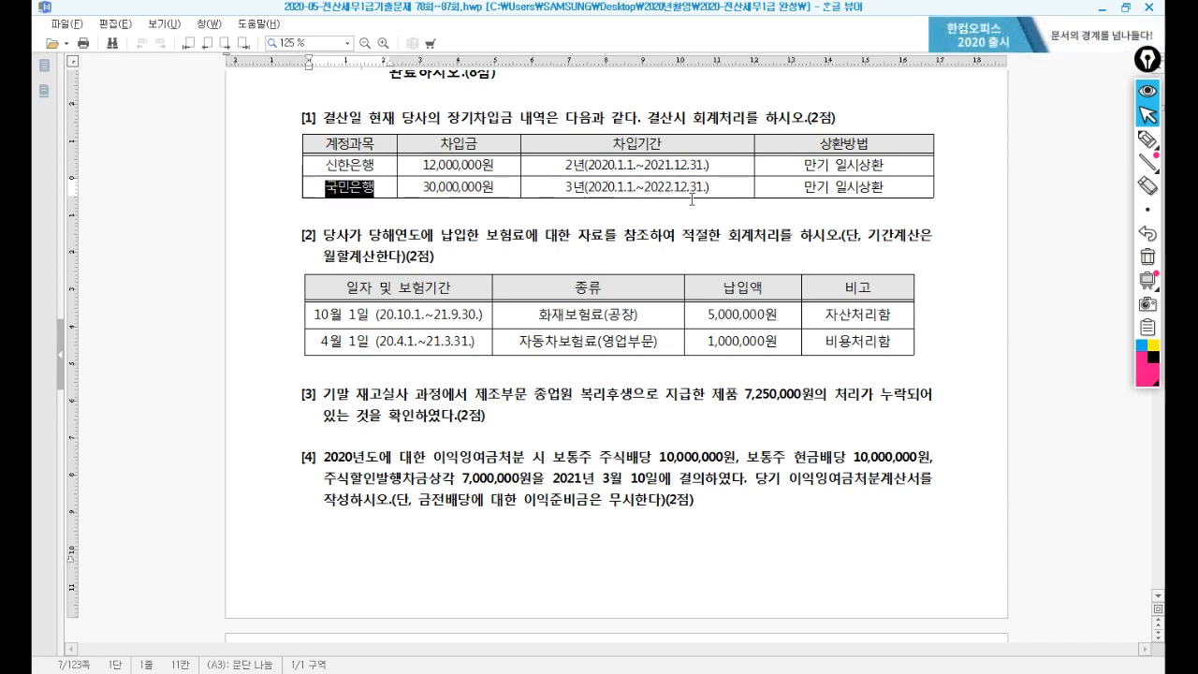
left_click(355, 167)
left_click(429, 167)
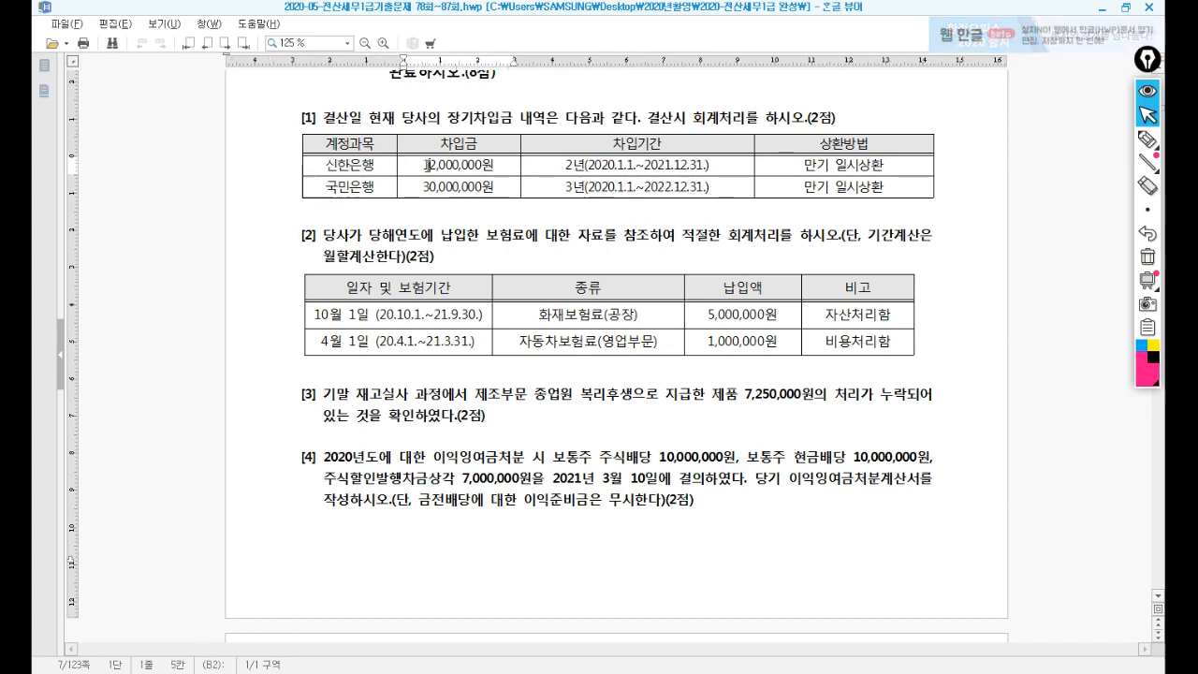
Open 일반전표입력 for December 31 beside the loan table.
key("alt+Tab")
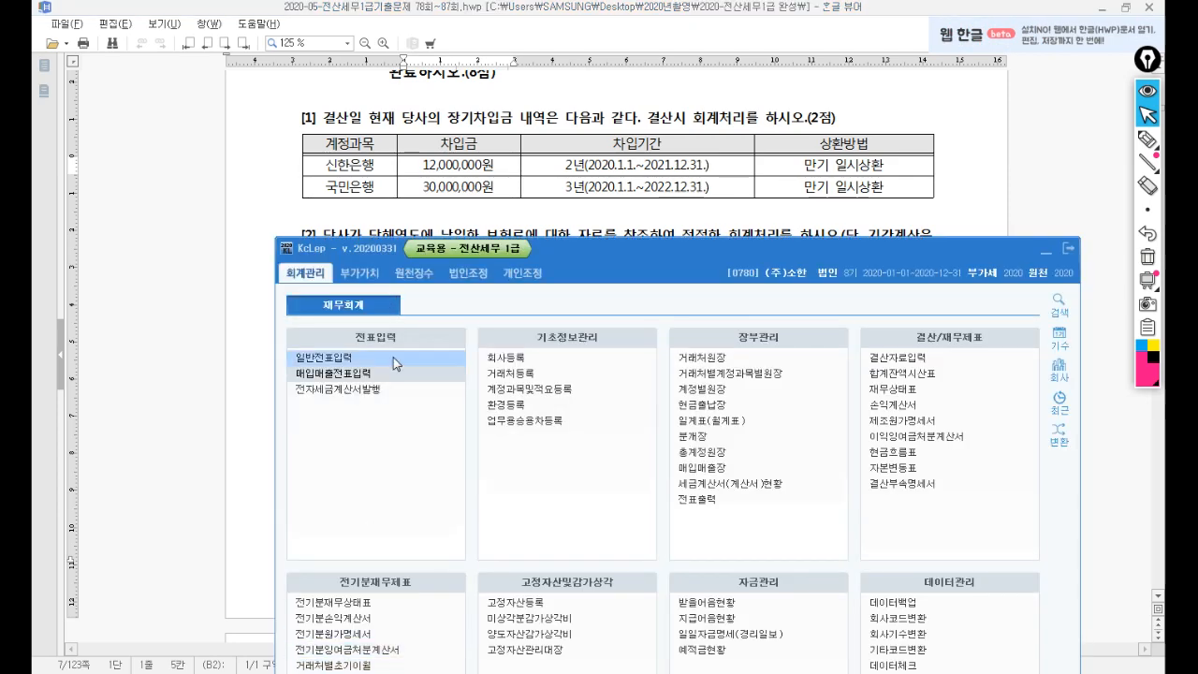
left_click(352, 360)
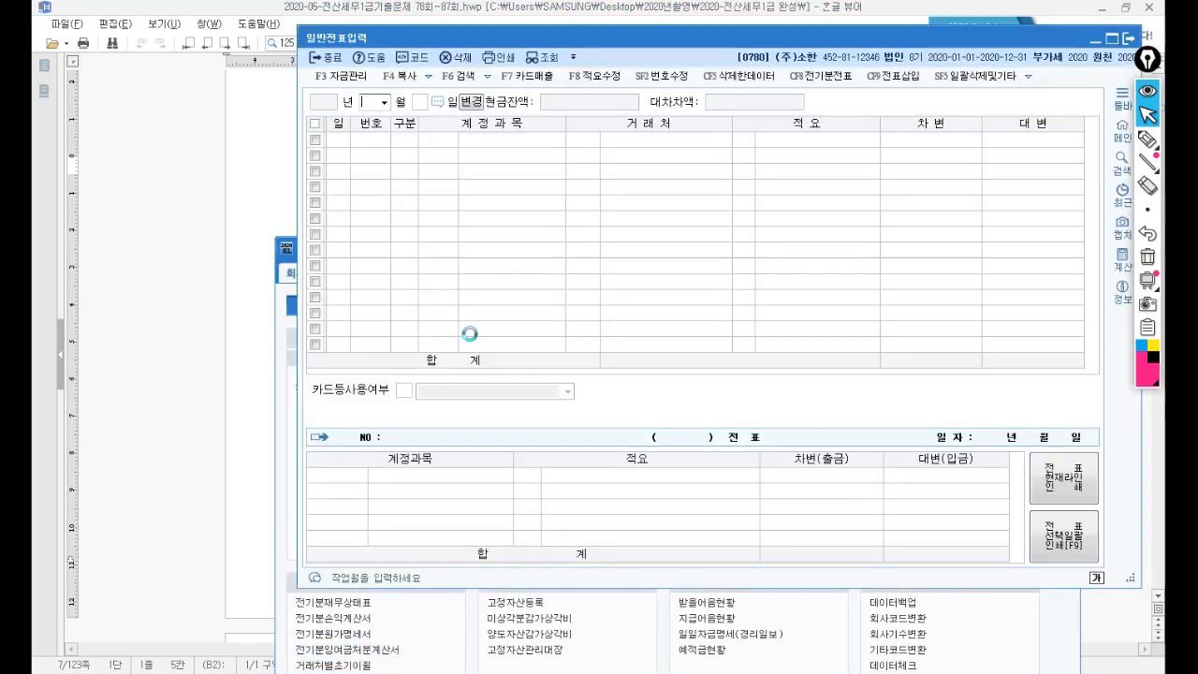
type("12")
key("Return")
type("31")
key("Return")
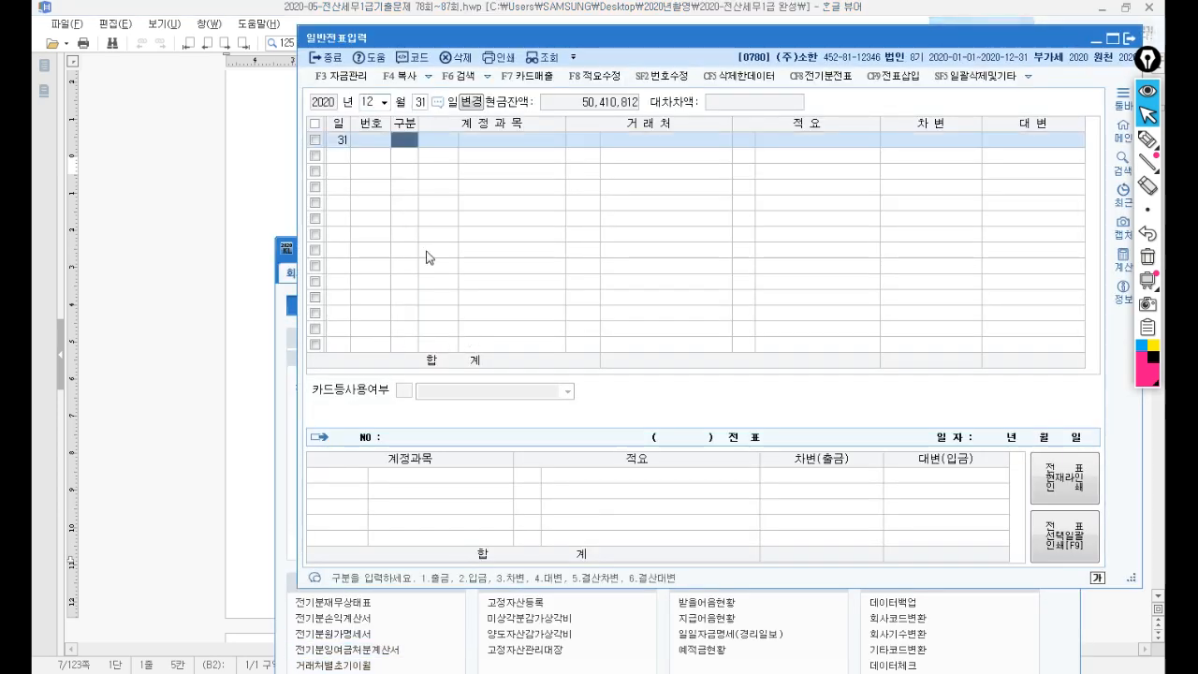
left_click_drag(765, 33, 601, 234)
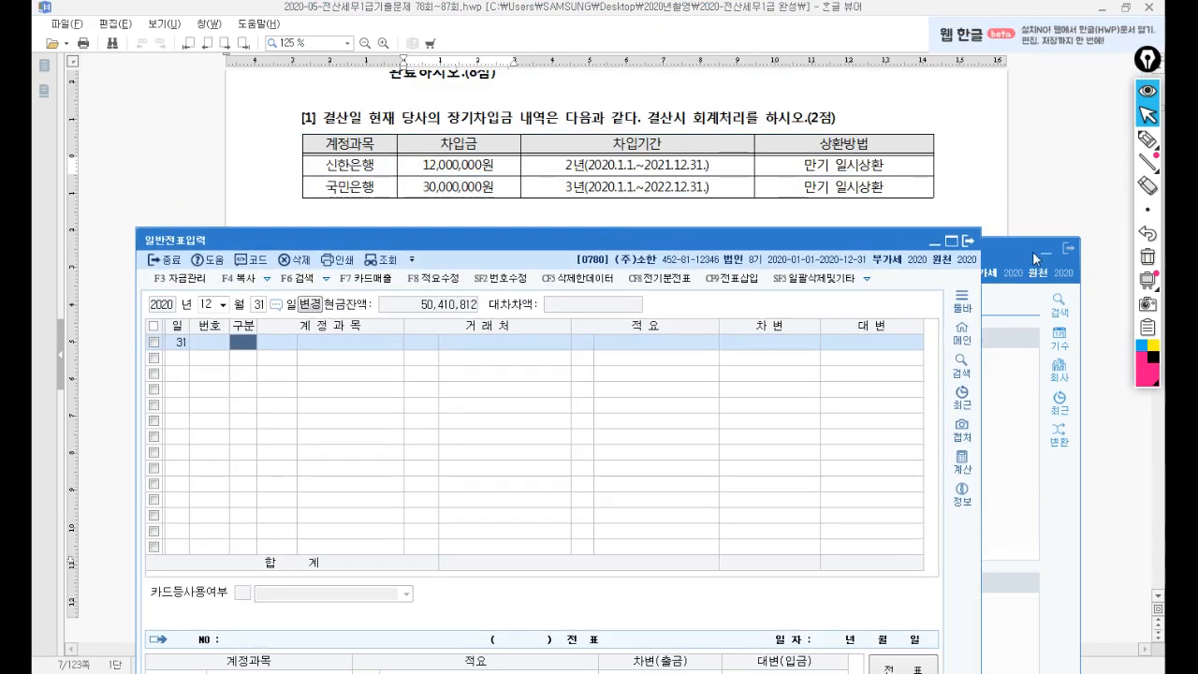
left_click_drag(674, 236, 790, 225)
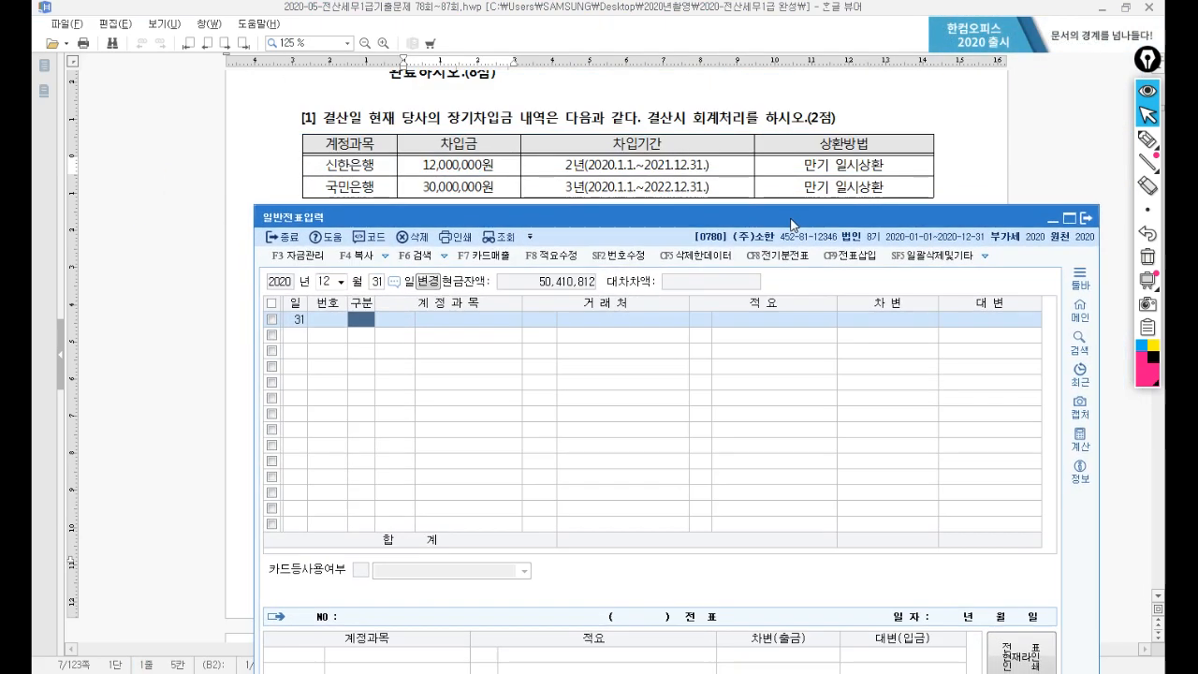
Debit 0293 장기차입금 for customer 신한은행 with 12,000,000.
type("3")
key("Return")
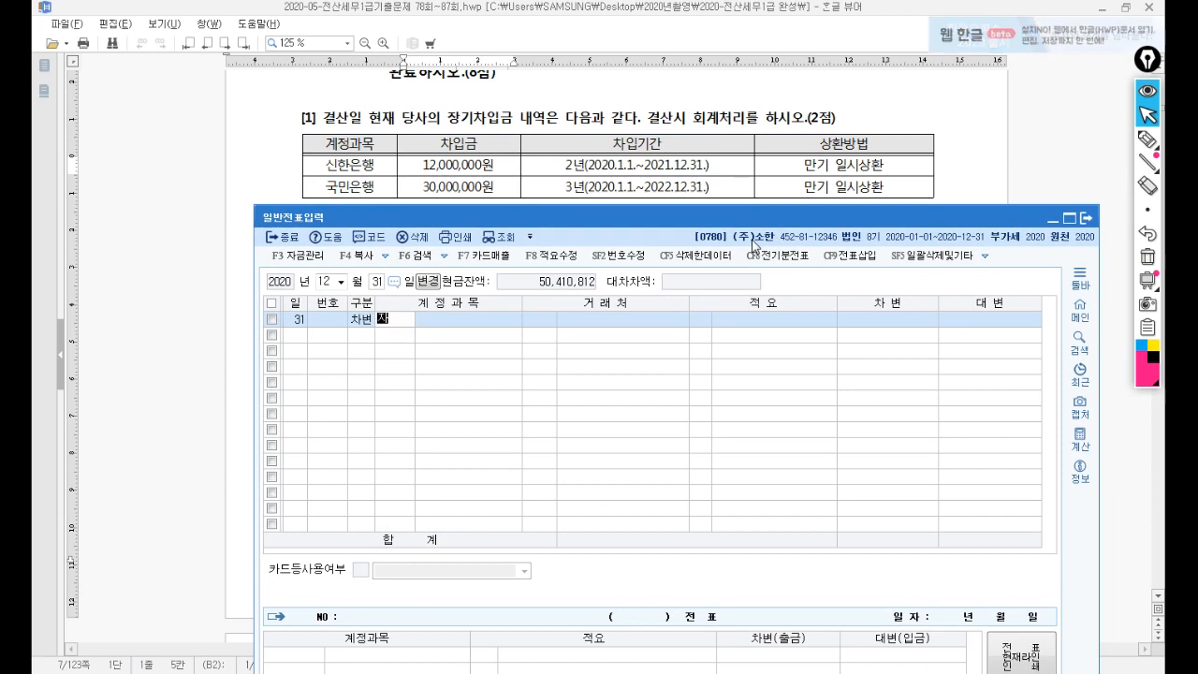
type("장기차")
key("Return")
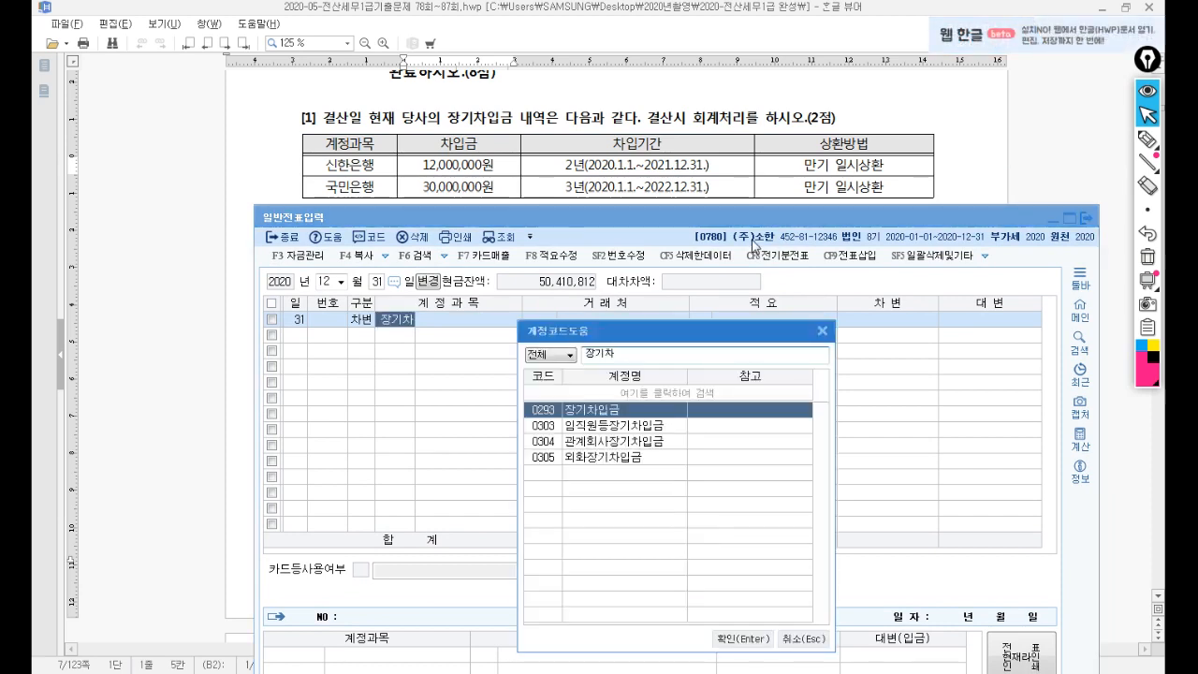
key("Return")
type("신한")
key("Return")
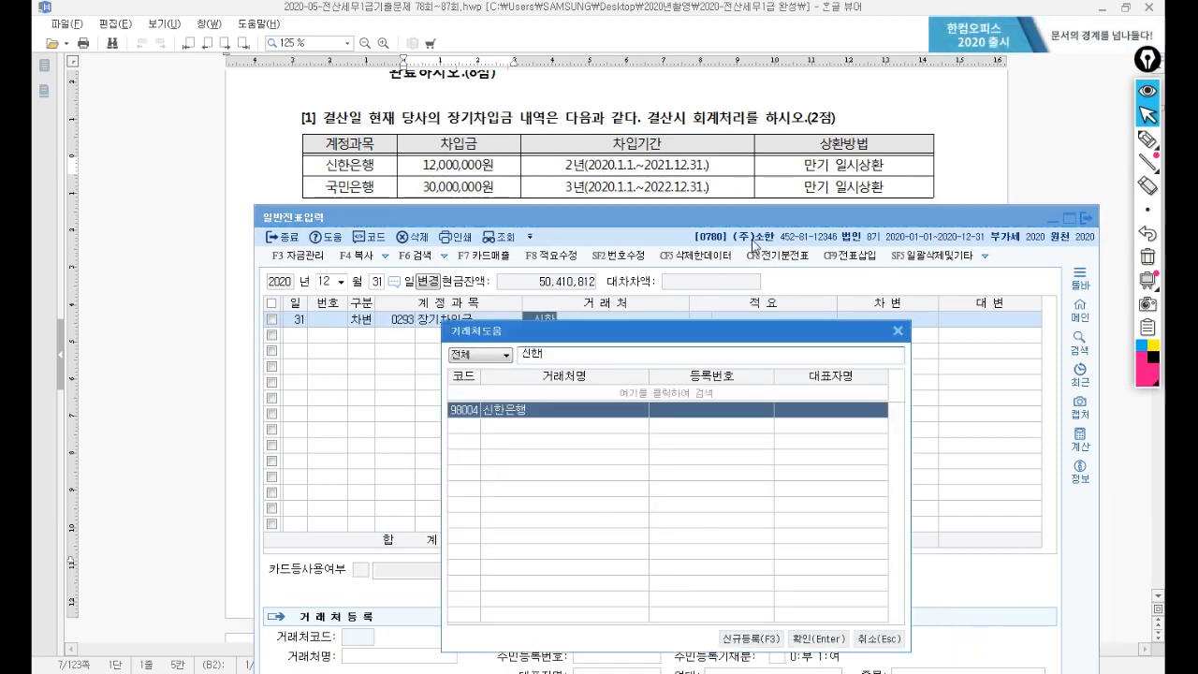
key("Return")
key("Return")
type("12,000")
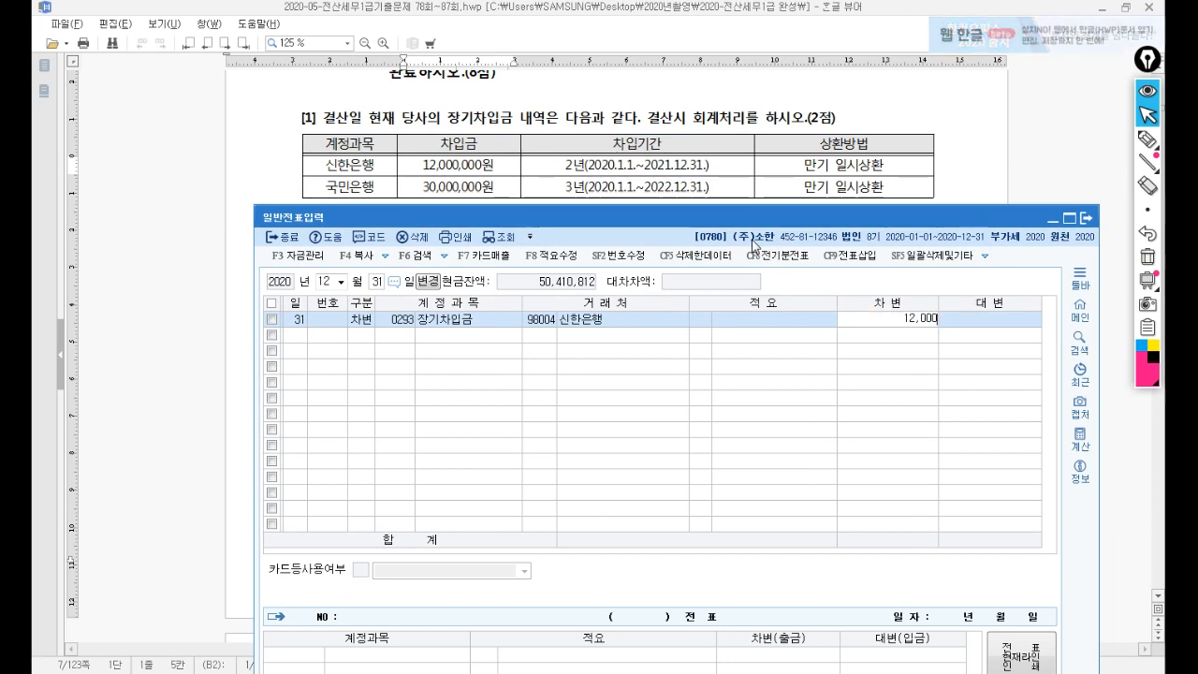
type(",000")
key("Return")
Credit 0264 유동성장기부채 for 신한은행 with 12,000,000.
key("Return")
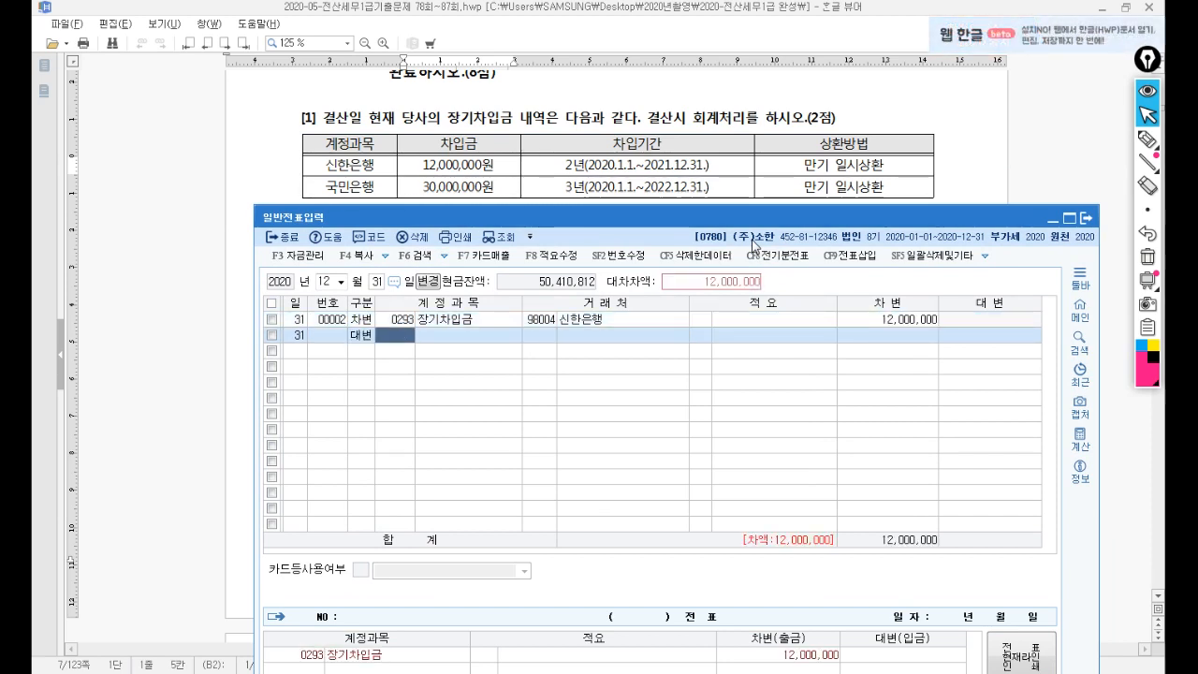
type("유동")
key("Return")
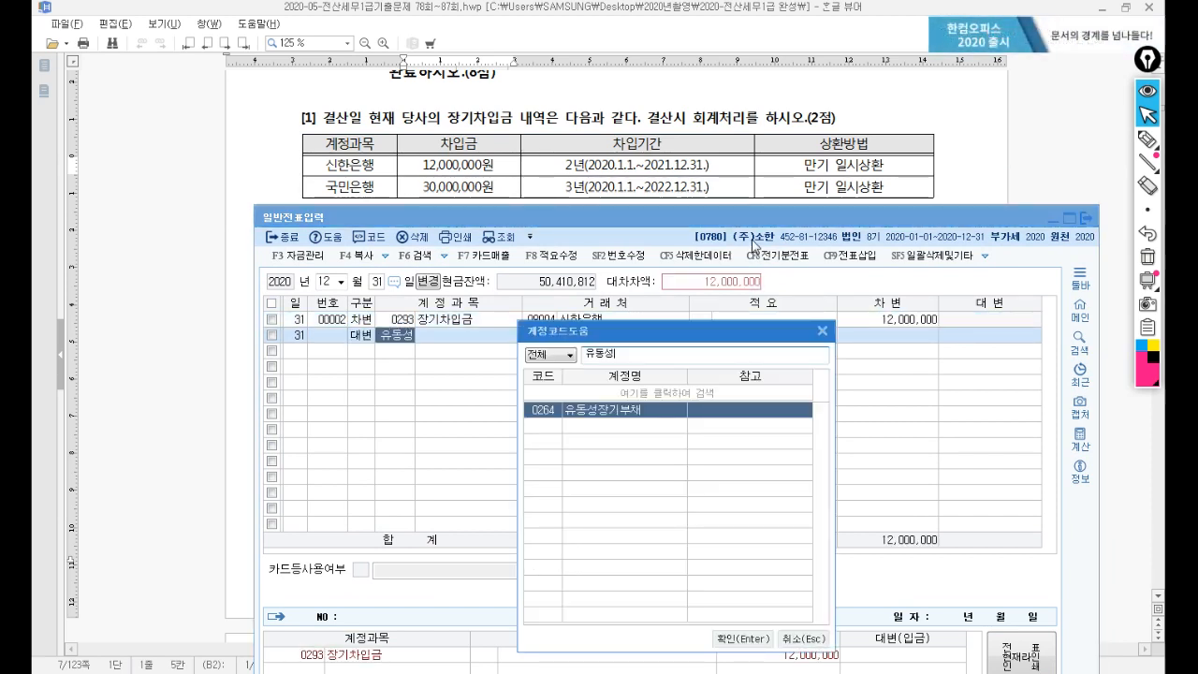
key("Return")
key("Return")
key("Return")
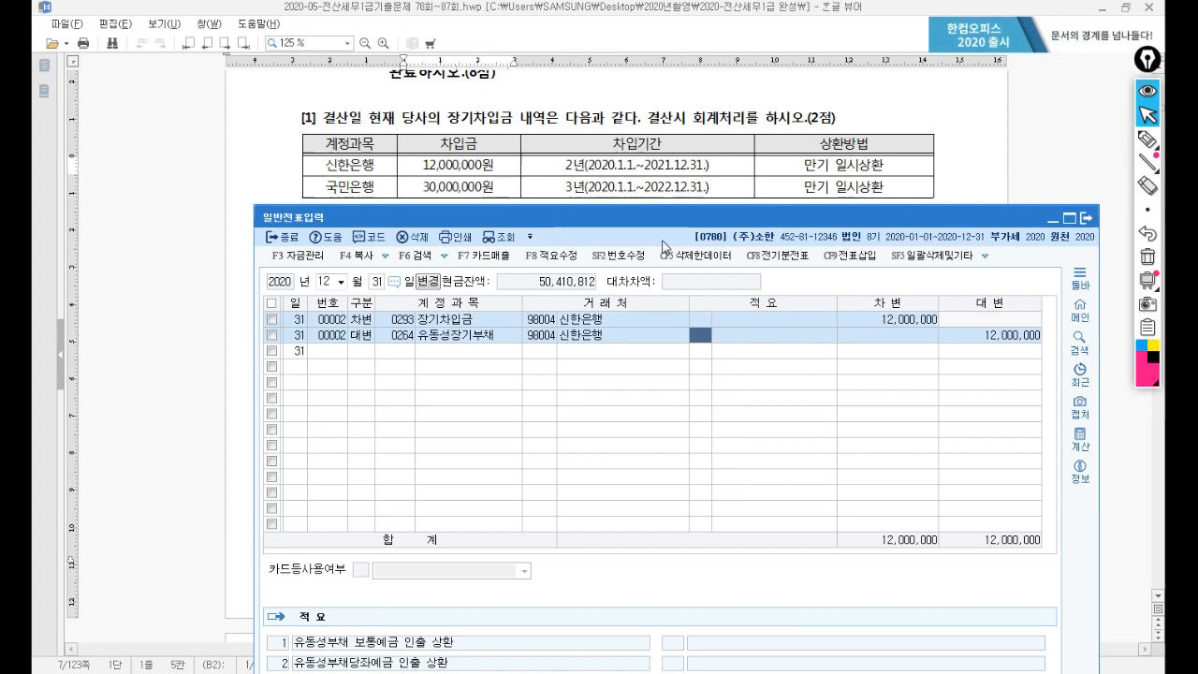
key("Return")
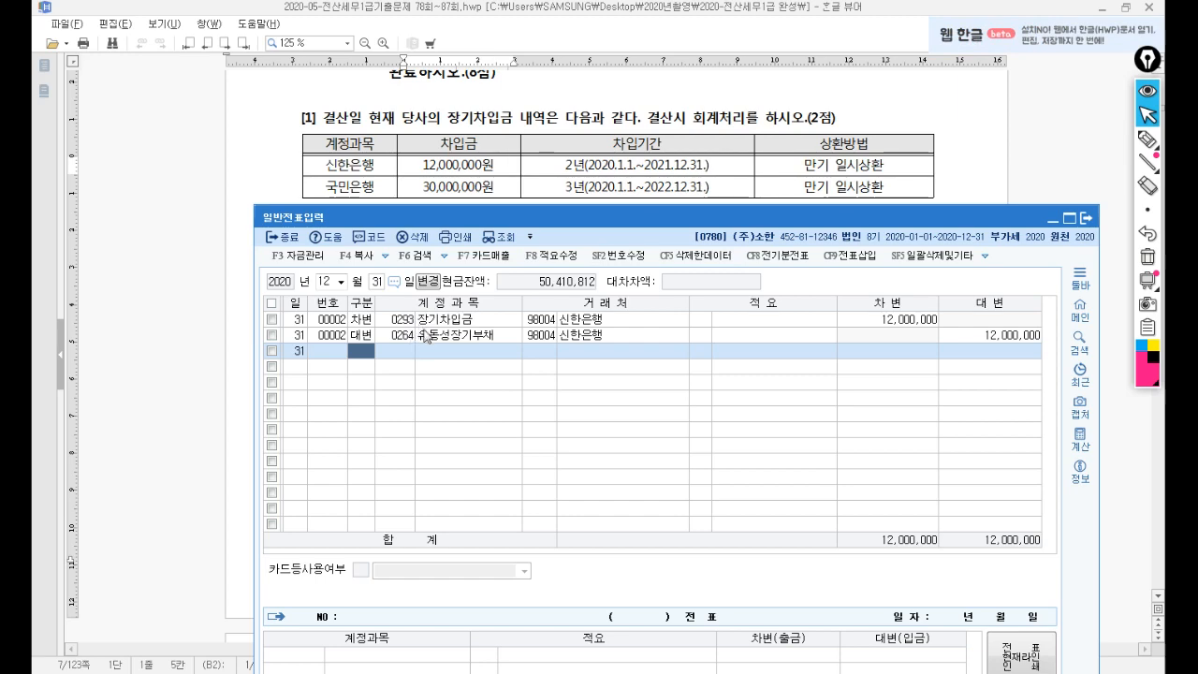
Scroll the exam to question [2]'s insurance table, then return to the journal window.
left_click(970, 184)
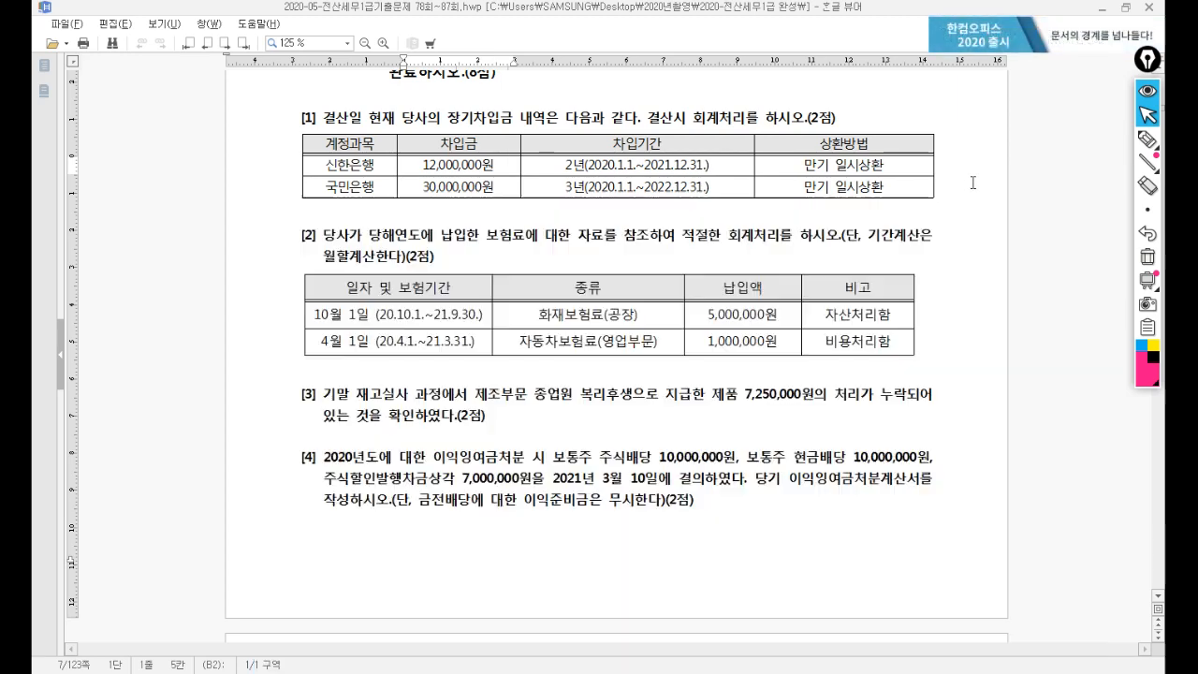
scroll(435, 301, "down", 3)
scroll(435, 301, "up", 1)
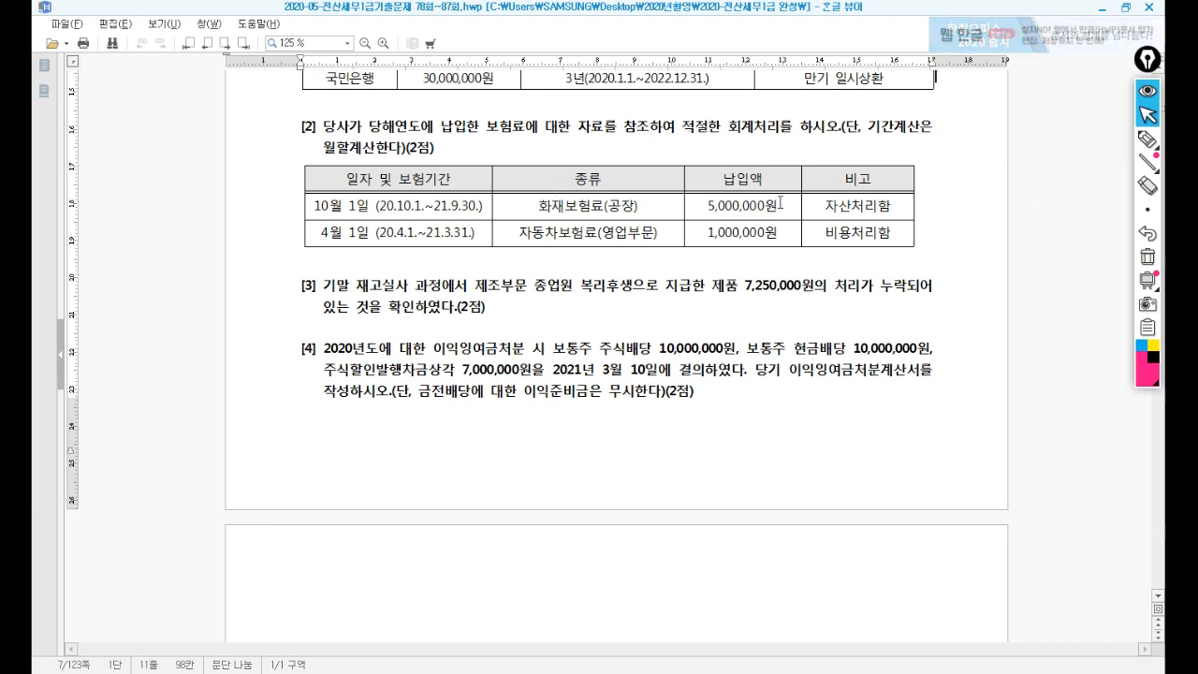
key("alt+Tab")
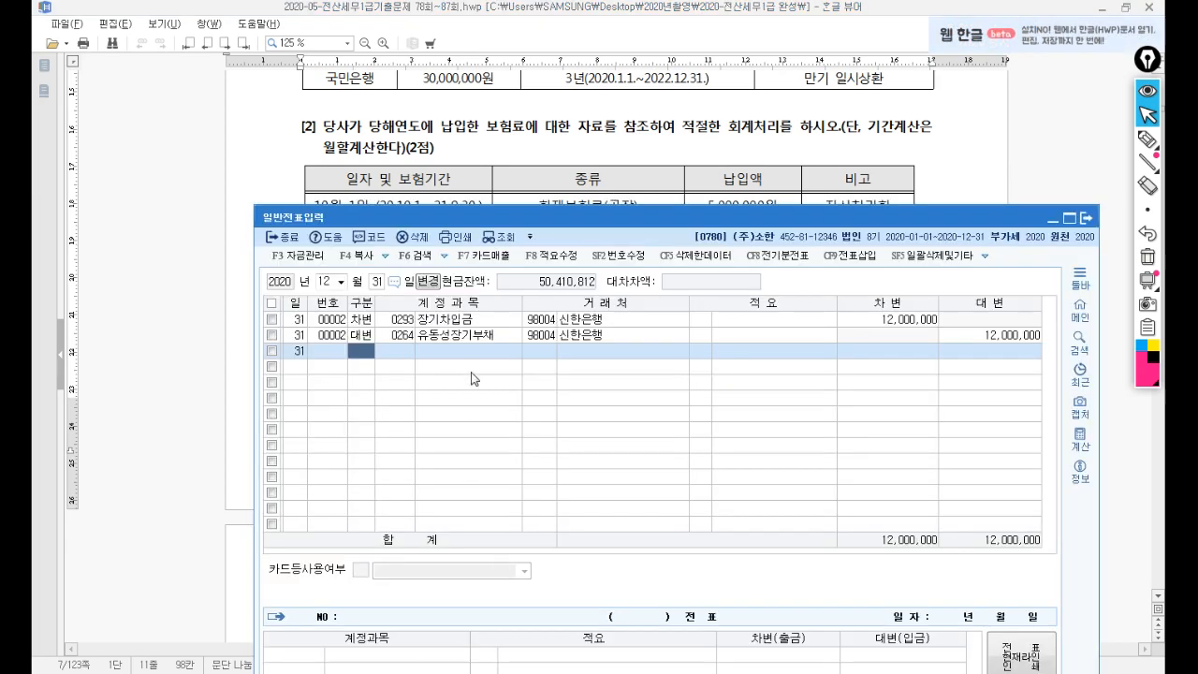
left_click_drag(456, 217, 486, 237)
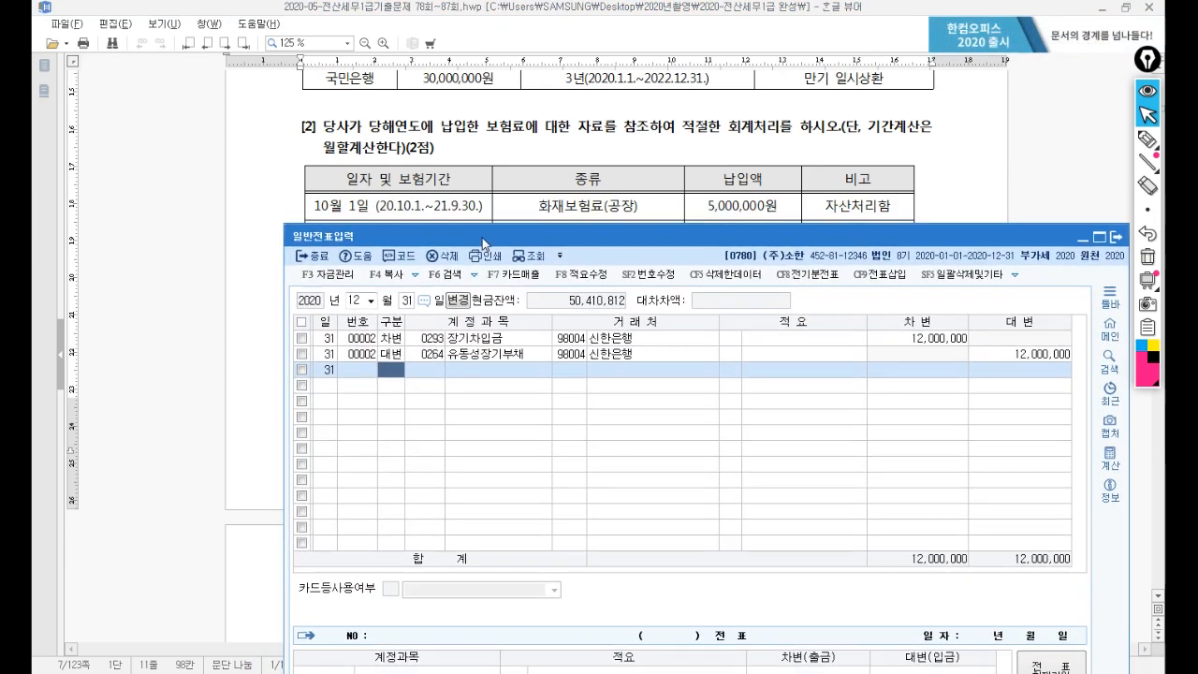
Load October 1 entries and review voucher 00005: 5,000,000 fire insurance booked to 0133 선급비용.
left_click(360, 301)
type("10")
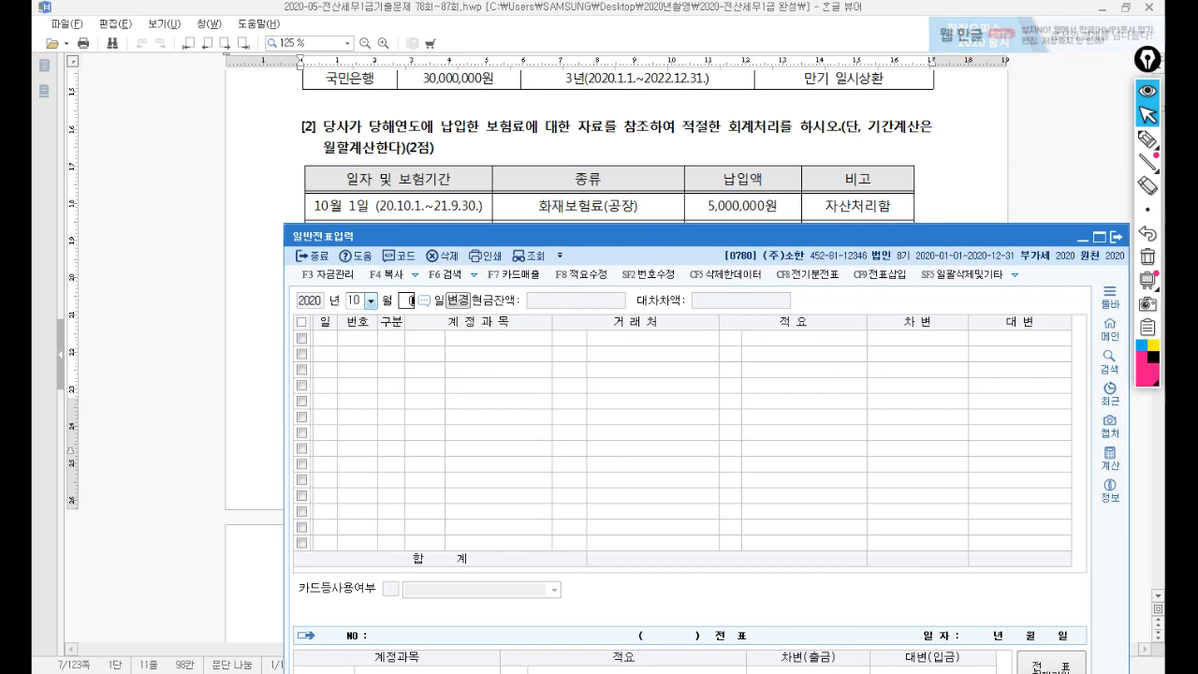
type("1")
key("Return")
left_click(478, 409)
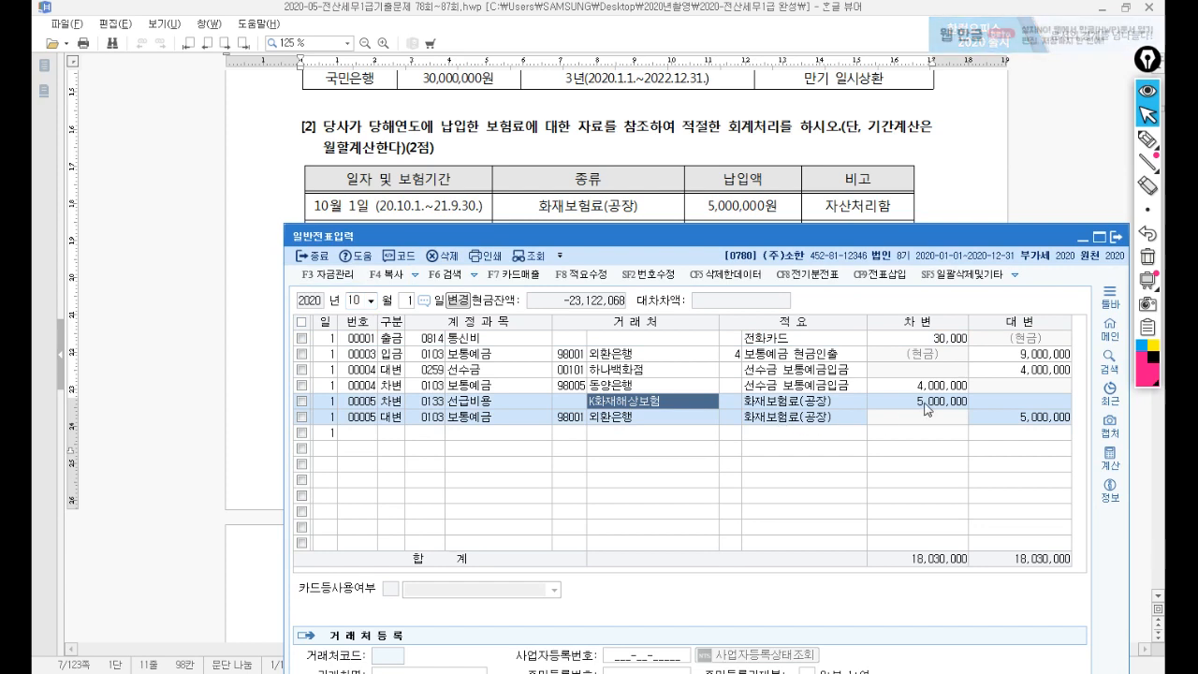
left_click(925, 403)
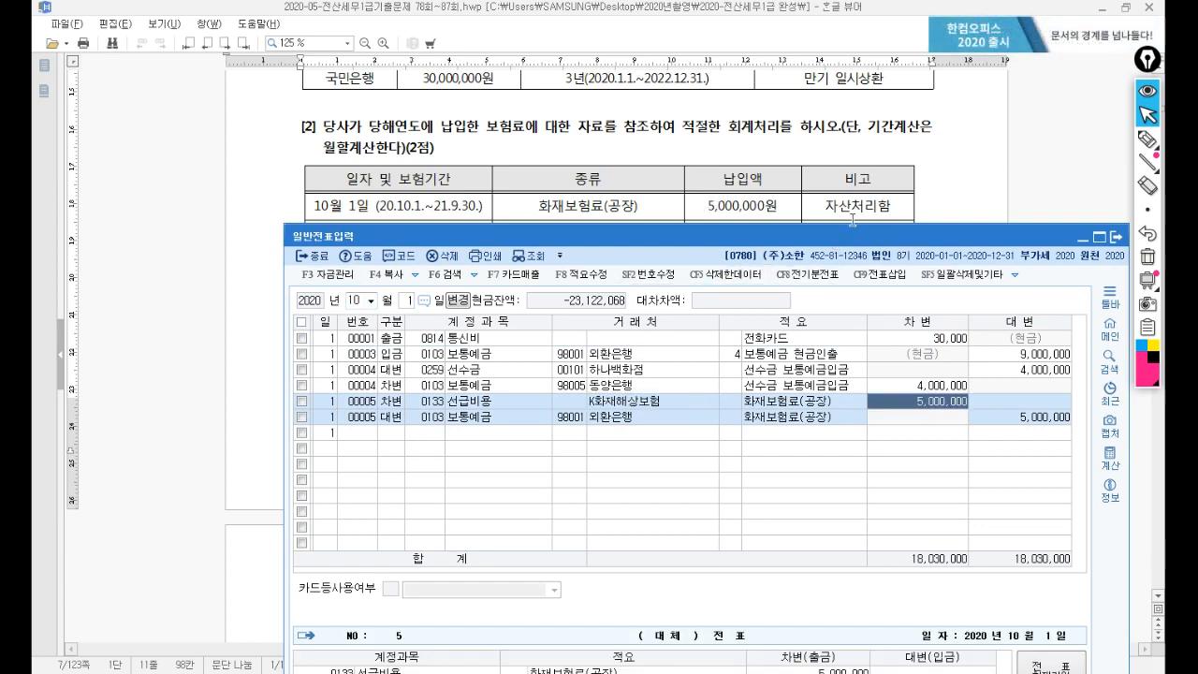
left_click(473, 405)
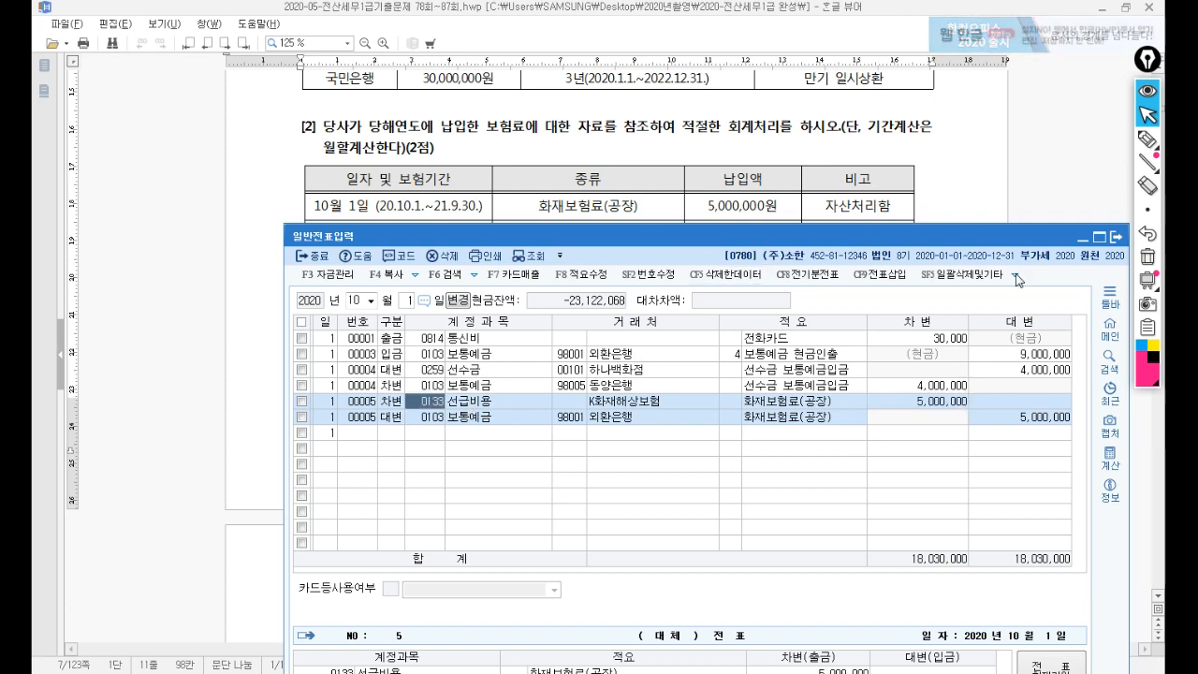
left_click(1149, 206)
left_click(1147, 138)
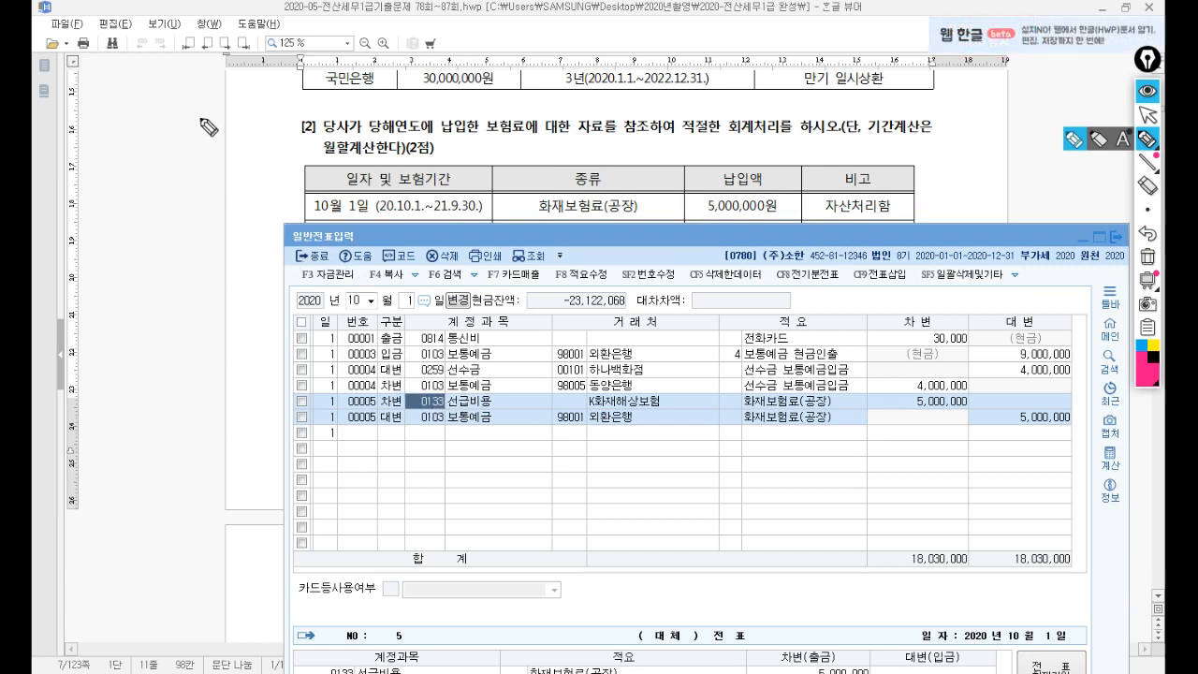
Handwrite 선급비용 and 보험료 labels in the exam's left margin.
mouse_move(200, 119)
left_mouse_down()
mouse_move(186, 140)
mouse_move(230, 132)
left_mouse_up()
left_click_drag(225, 135, 225, 137)
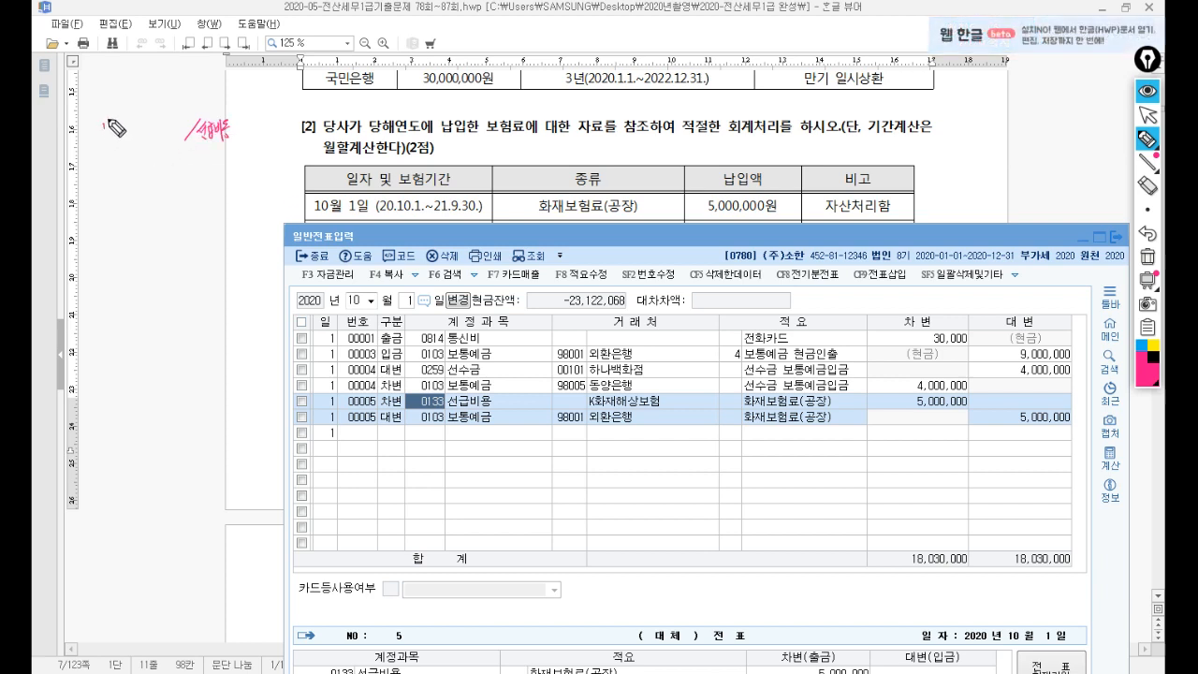
left_click_drag(103, 137, 110, 136)
left_click_drag(112, 123, 116, 127)
left_click_drag(113, 130, 113, 136)
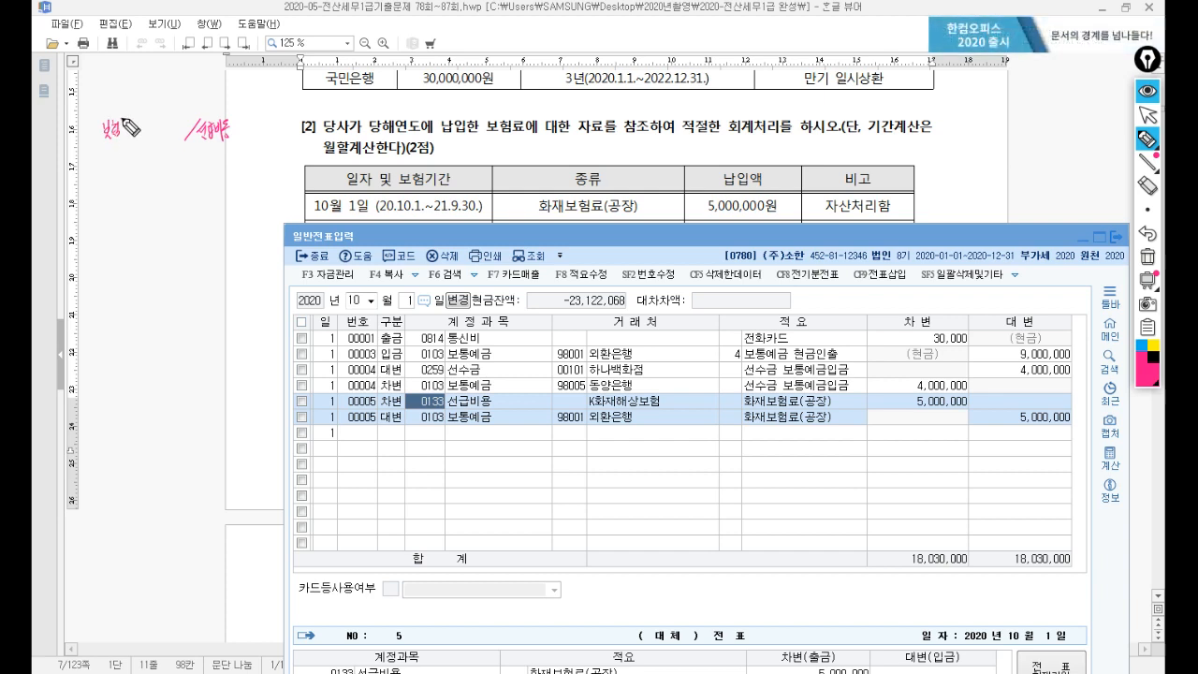
left_click_drag(217, 110, 240, 91)
left_click_drag(235, 98, 311, 97)
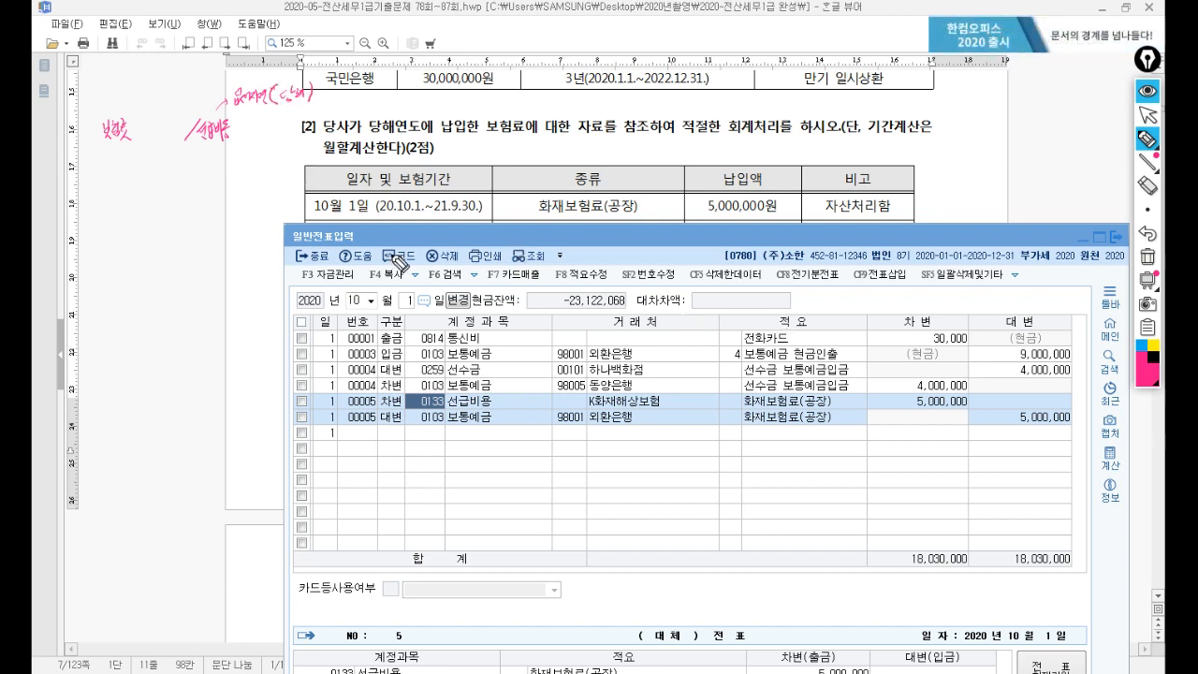
Write 5,000,000 × 3/12 = 1,250,000 and add the amounts beside 선급비용 and 보험료.
mouse_move(351, 110)
left_mouse_down()
mouse_move(433, 105)
mouse_move(421, 117)
mouse_move(432, 117)
left_mouse_up()
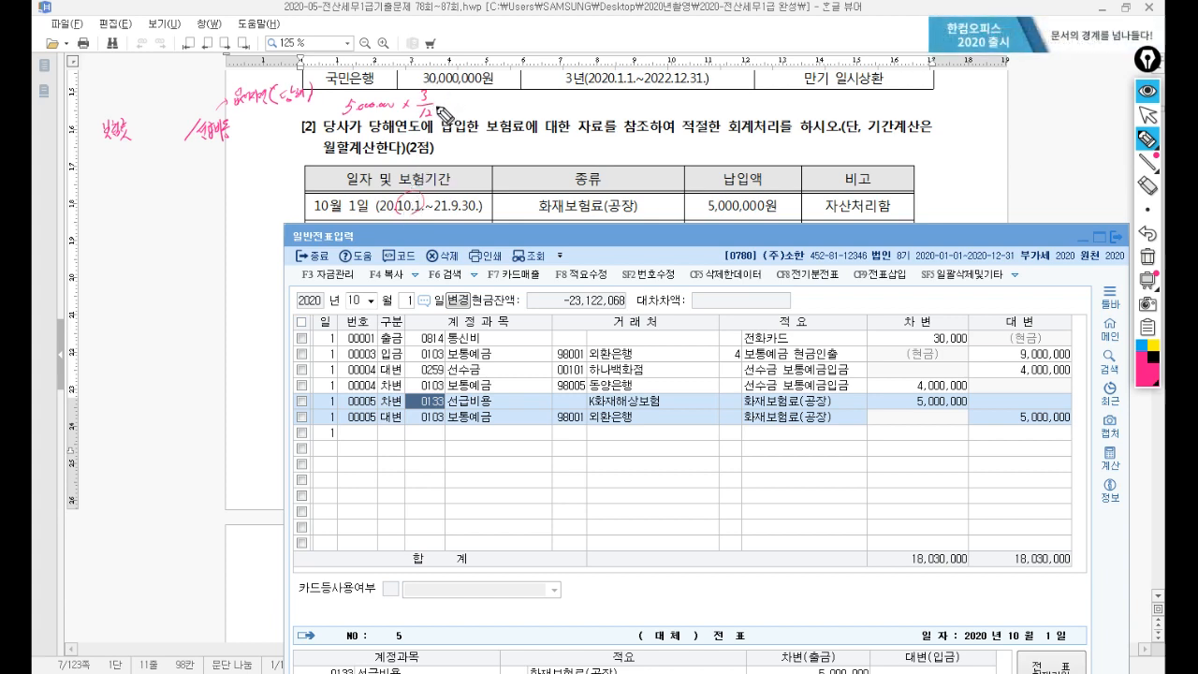
left_click_drag(454, 100, 450, 110)
left_click_drag(455, 108, 465, 112)
left_click_drag(476, 102, 479, 103)
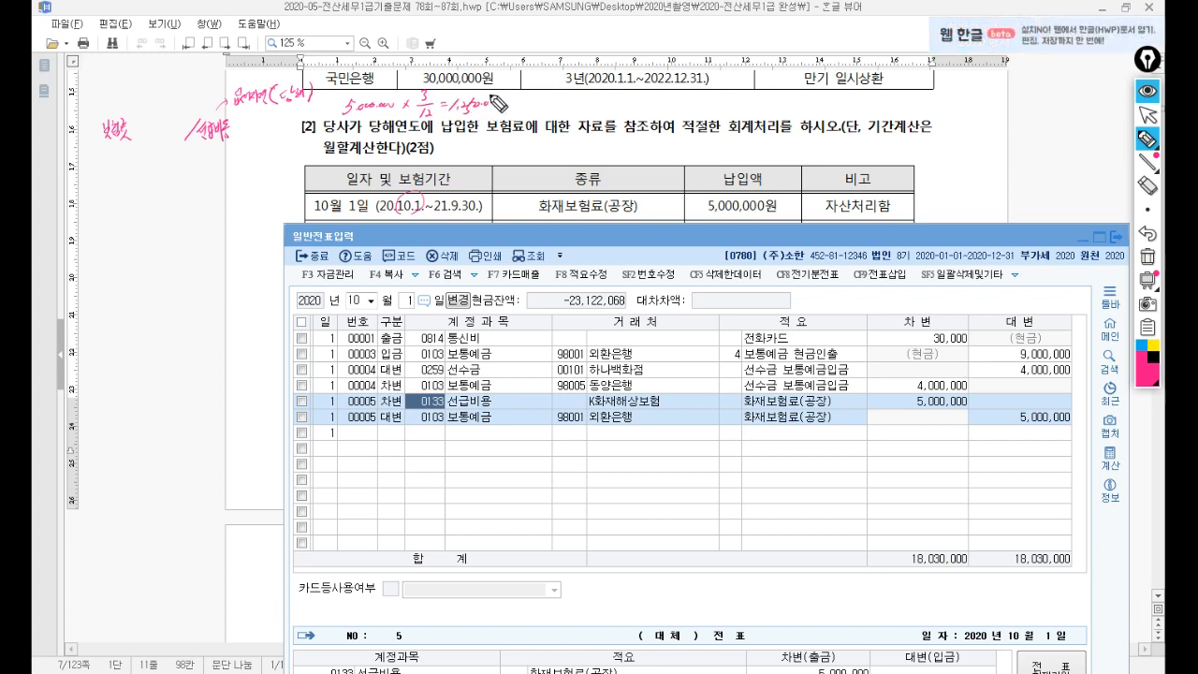
left_click_drag(240, 123, 233, 139)
left_click_drag(241, 133, 248, 134)
left_click_drag(253, 124, 251, 128)
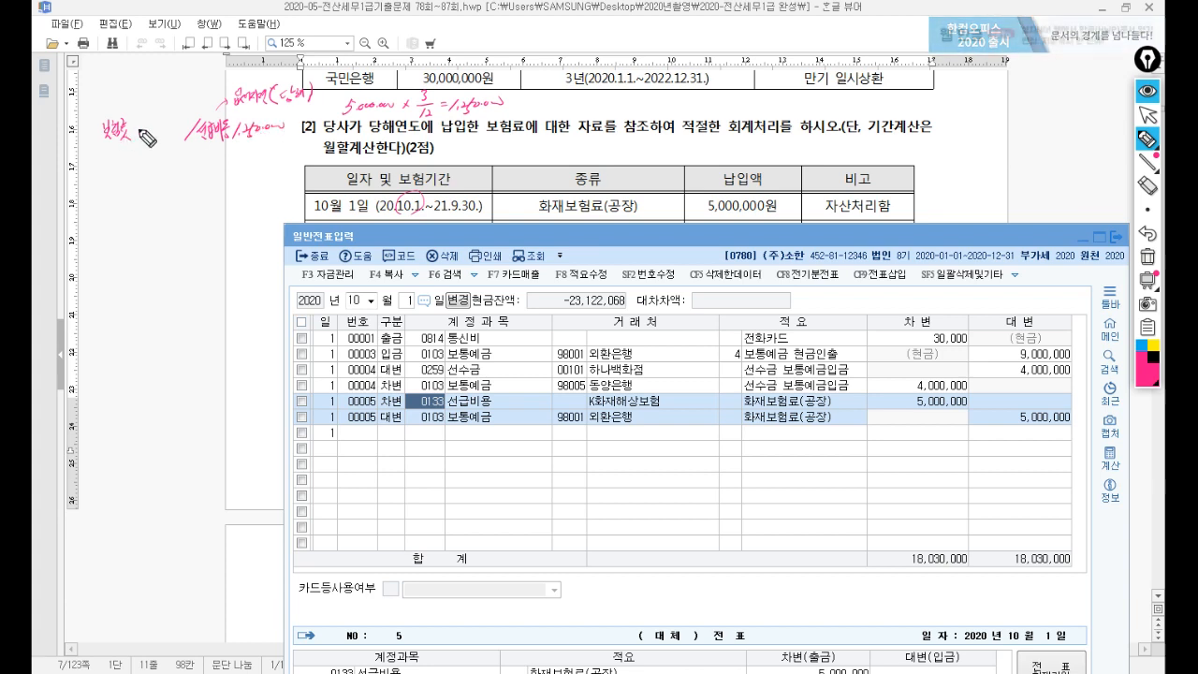
left_click_drag(133, 125, 131, 138)
left_click_drag(139, 125, 146, 137)
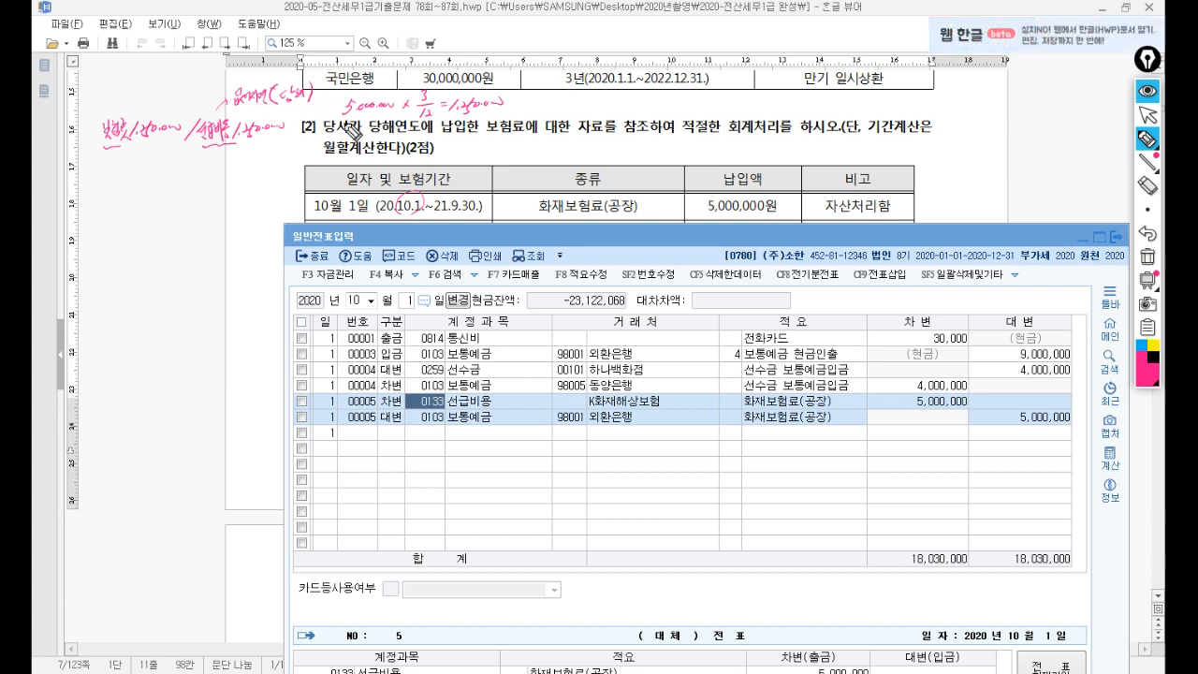
left_click(1148, 114)
Load April 1 entries showing the 1,000,000 자동차보험료 expensed to 보험료.
mouse_move(853, 231)
left_mouse_down()
mouse_move(846, 265)
mouse_move(846, 254)
left_mouse_up()
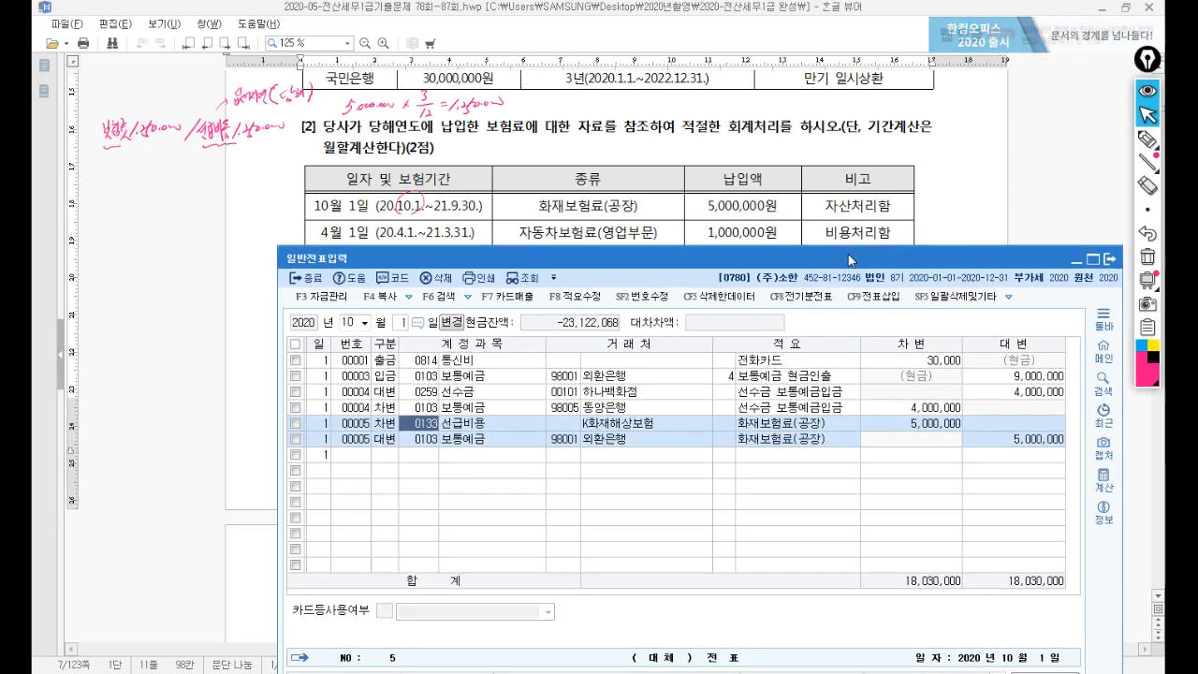
left_click(353, 323)
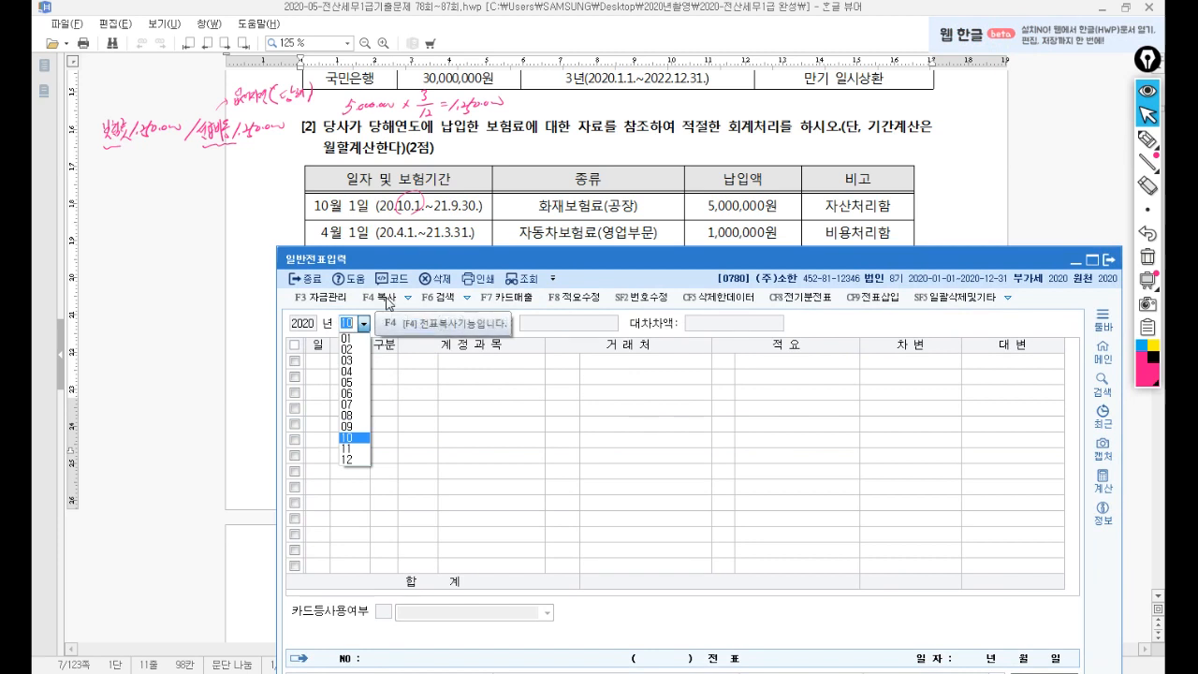
type("04")
left_click(388, 298)
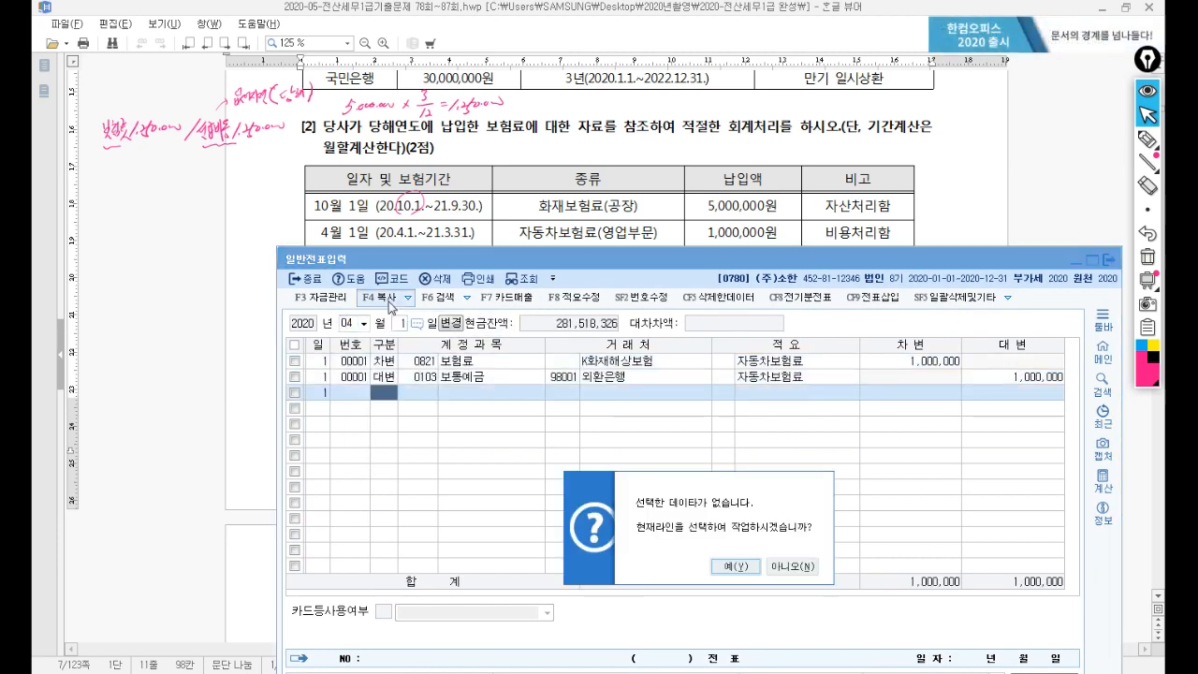
left_click(786, 566)
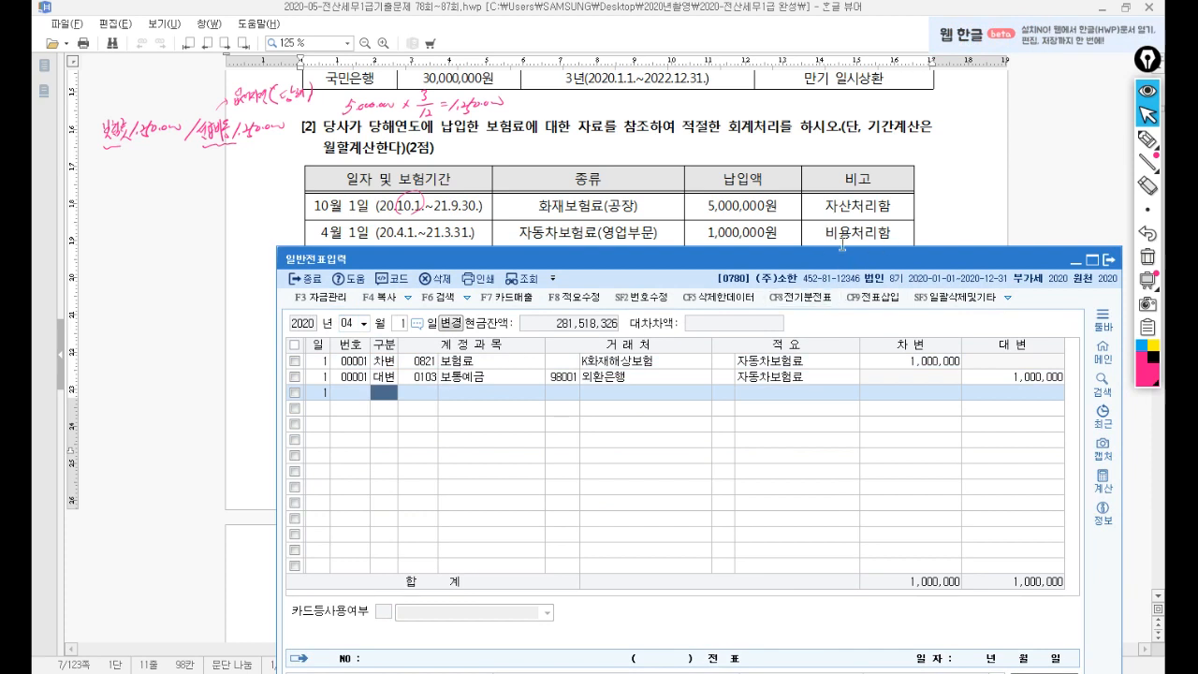
left_click(1147, 139)
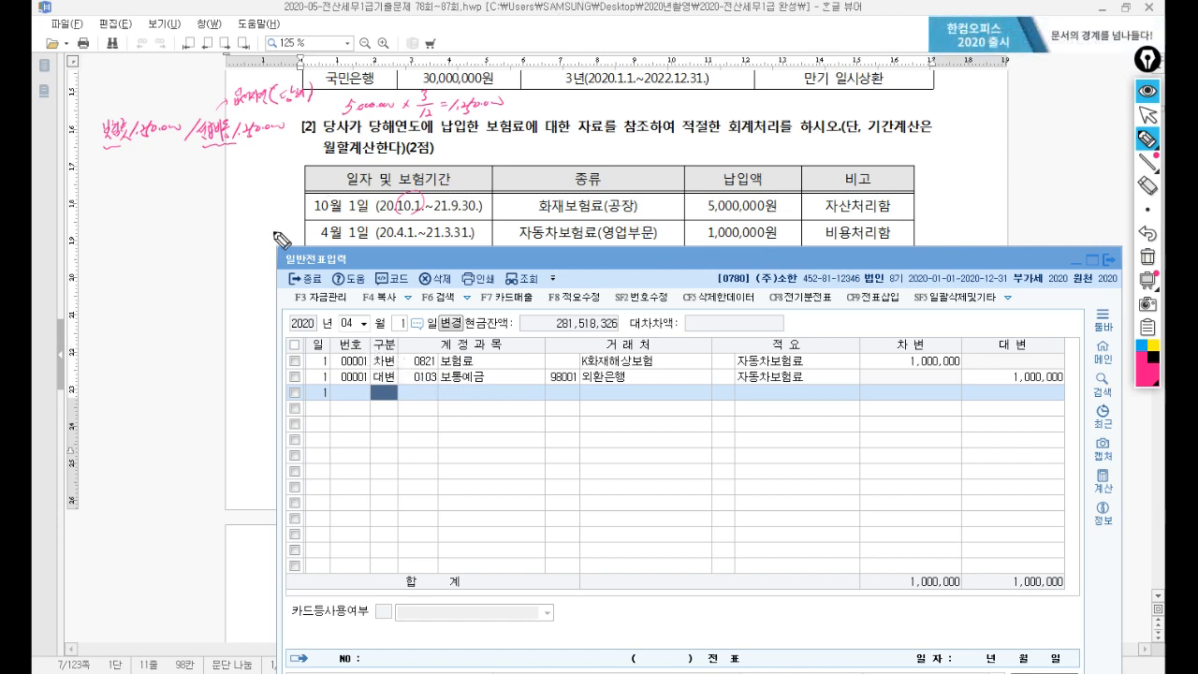
Note 1,000,000 × 3/12 = 250,000, circle 3.31, and mark 선급비용 and 보험료 250,000 each.
left_click_drag(198, 171, 219, 177)
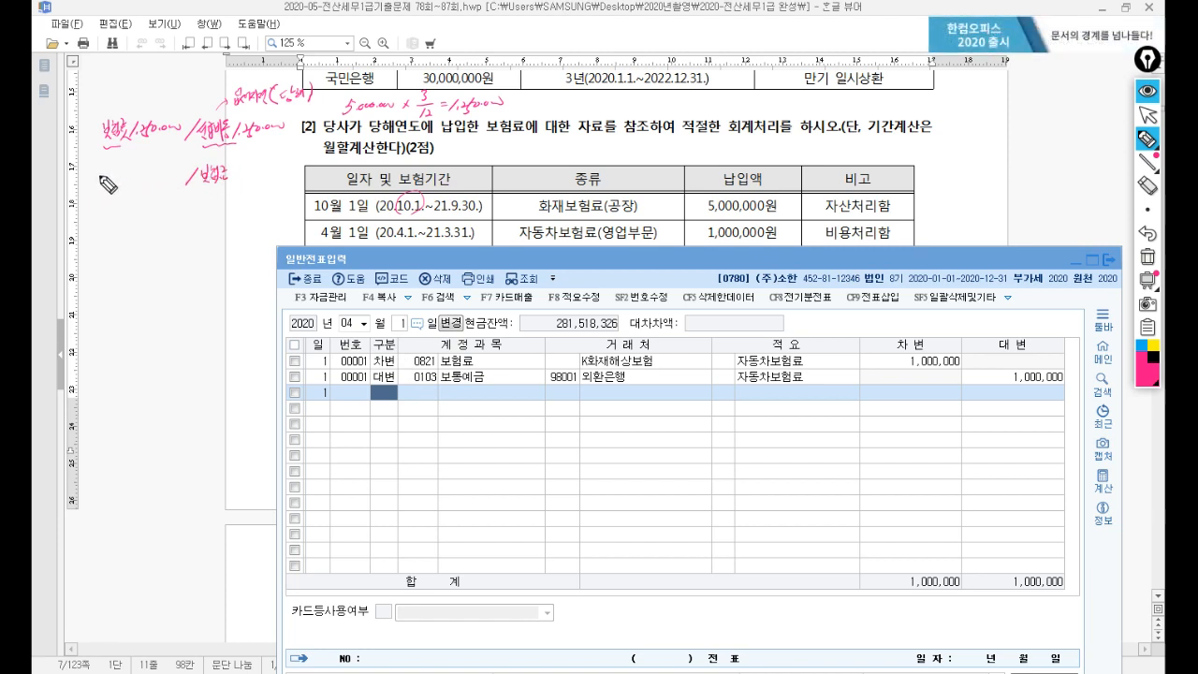
mouse_move(114, 185)
left_mouse_down()
mouse_move(134, 174)
mouse_move(107, 213)
mouse_move(164, 213)
left_mouse_up()
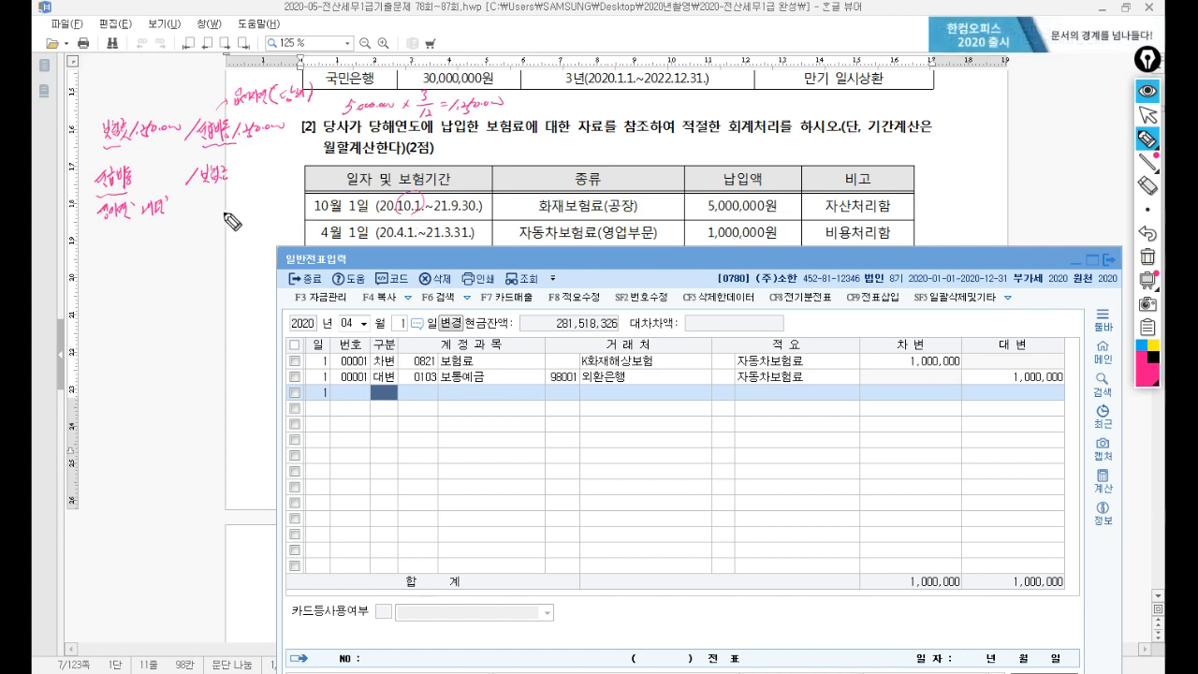
left_click_drag(122, 241, 152, 240)
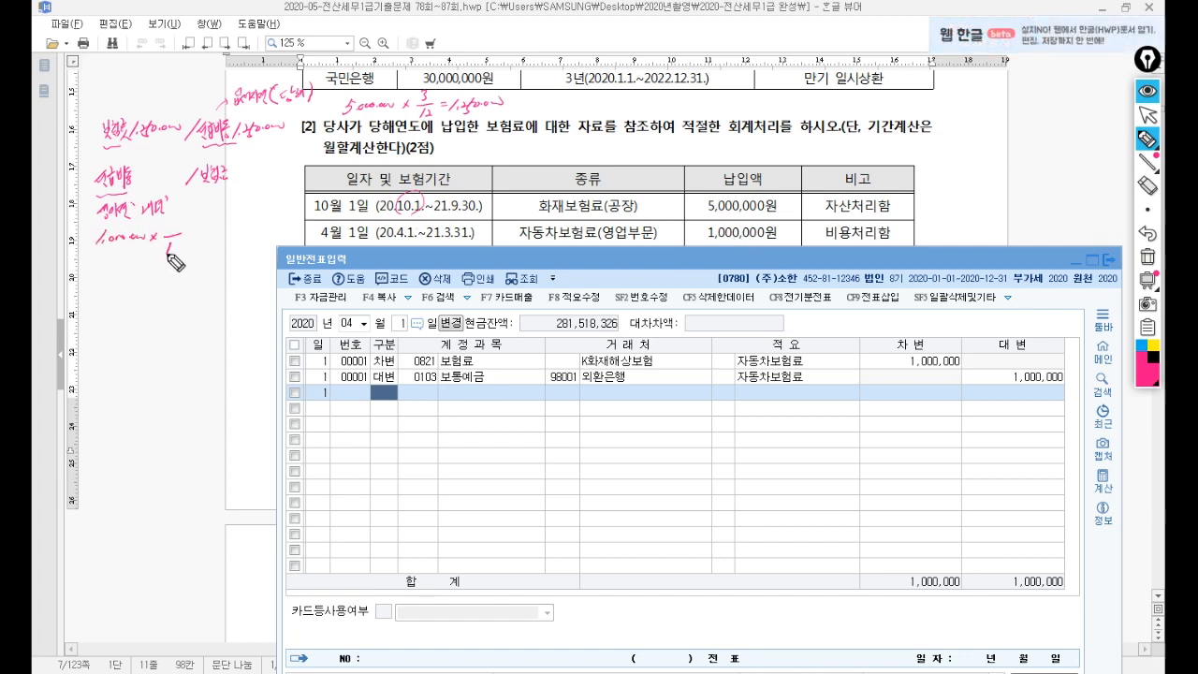
mouse_move(468, 224)
left_mouse_down()
mouse_move(446, 234)
mouse_move(451, 245)
left_mouse_up()
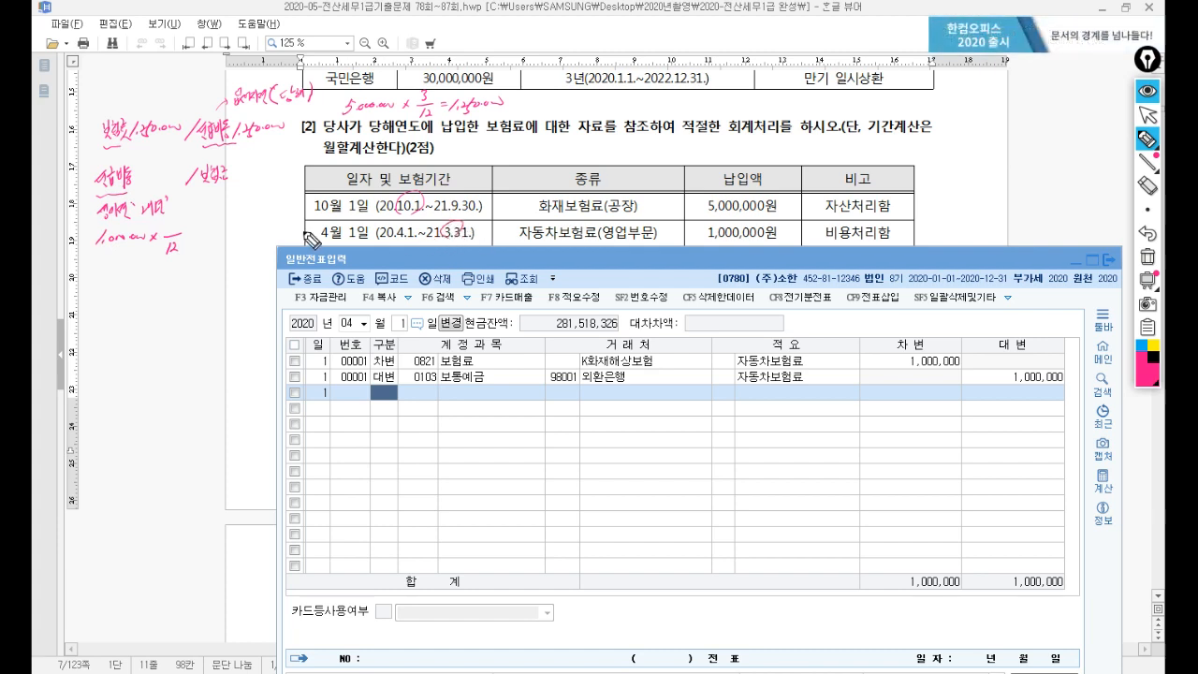
left_click_drag(191, 231, 234, 231)
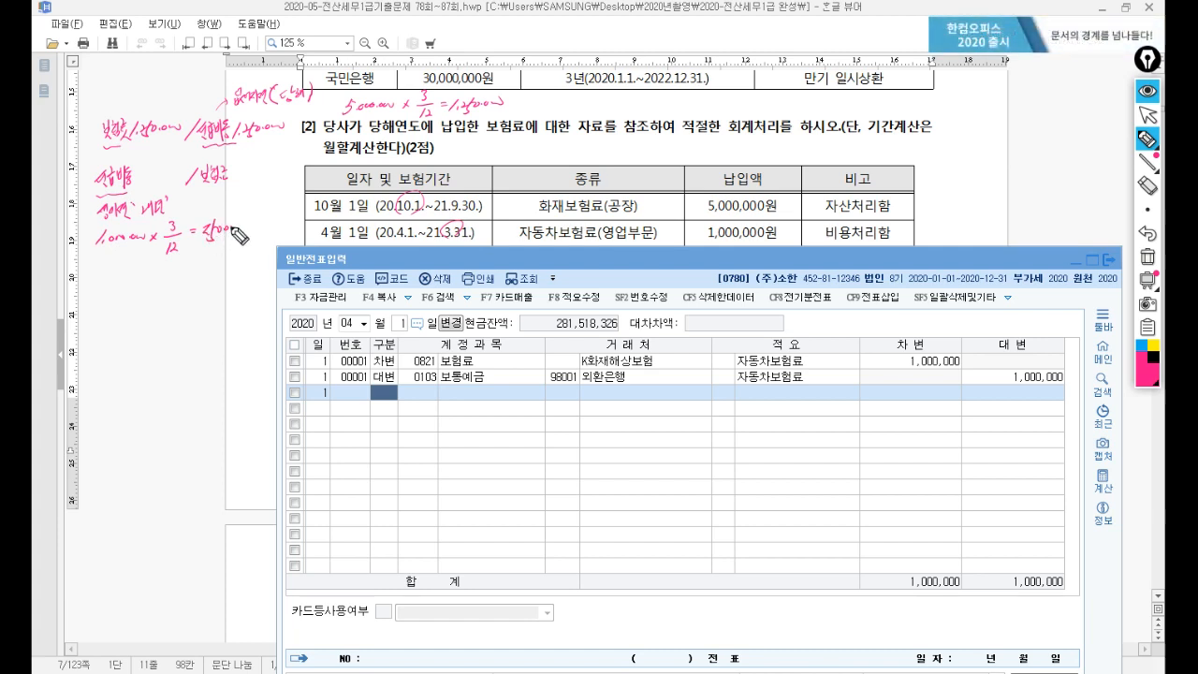
left_click_drag(148, 178, 175, 176)
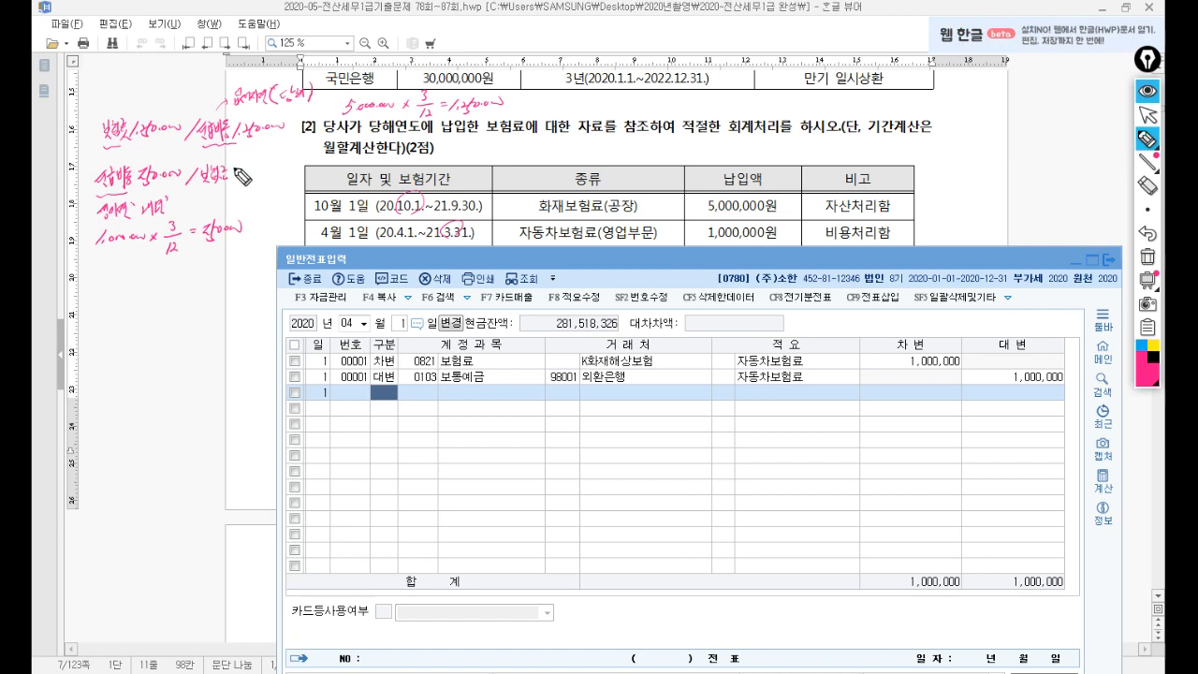
left_click_drag(247, 170, 271, 171)
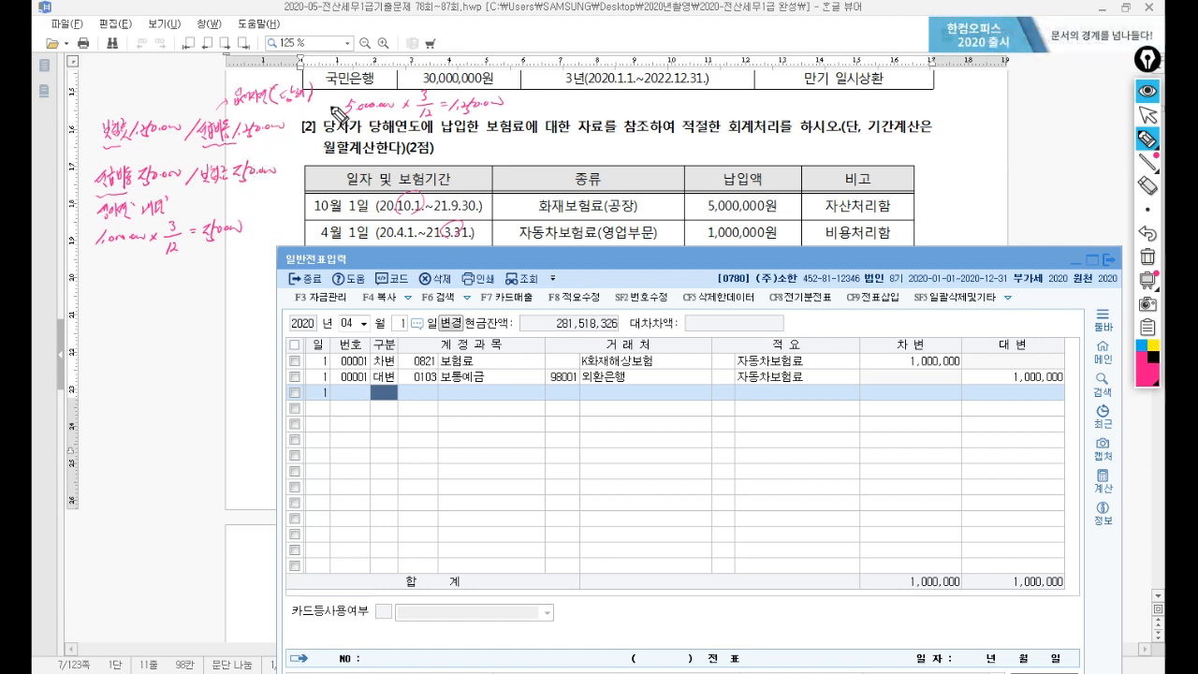
Delete the unfinished 0521 보험료 line started on the wrong date.
left_click(1146, 118)
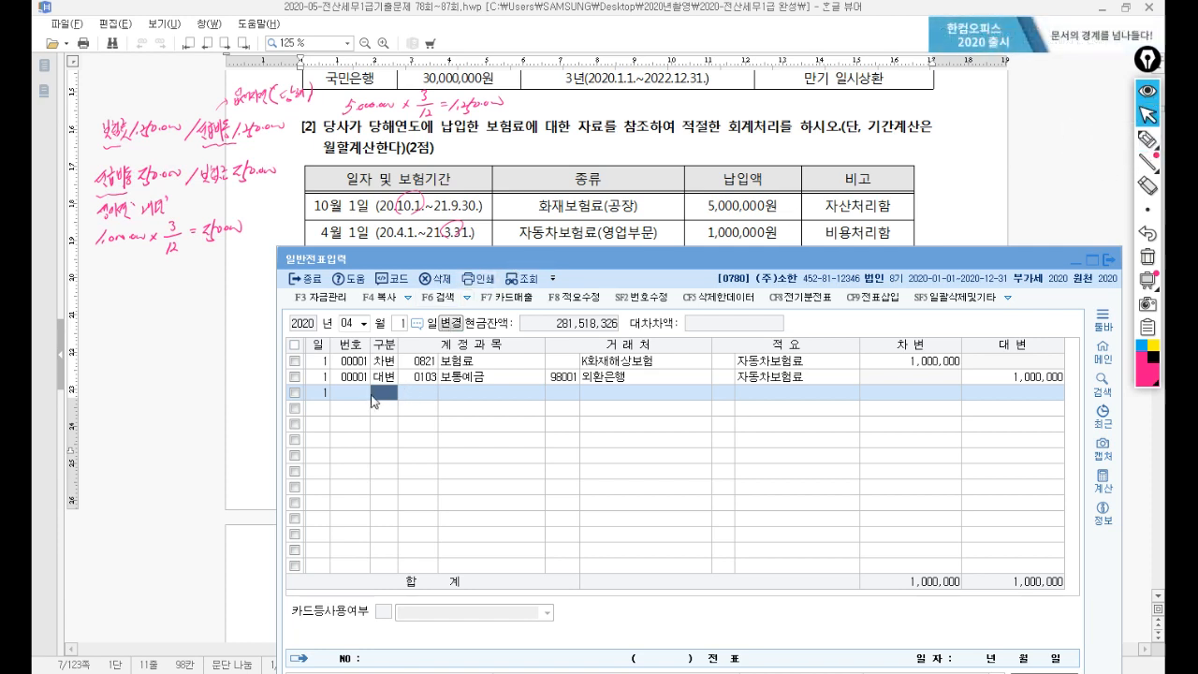
type("3")
key("Return")
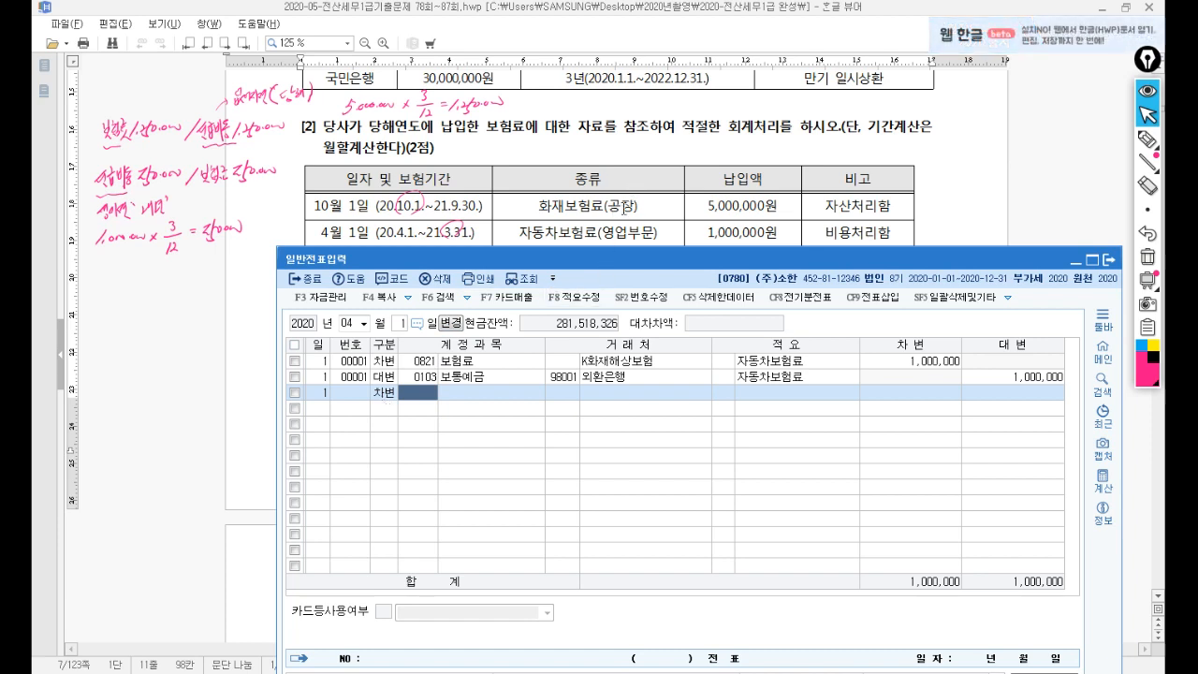
type("0521")
key("Return")
key("Return")
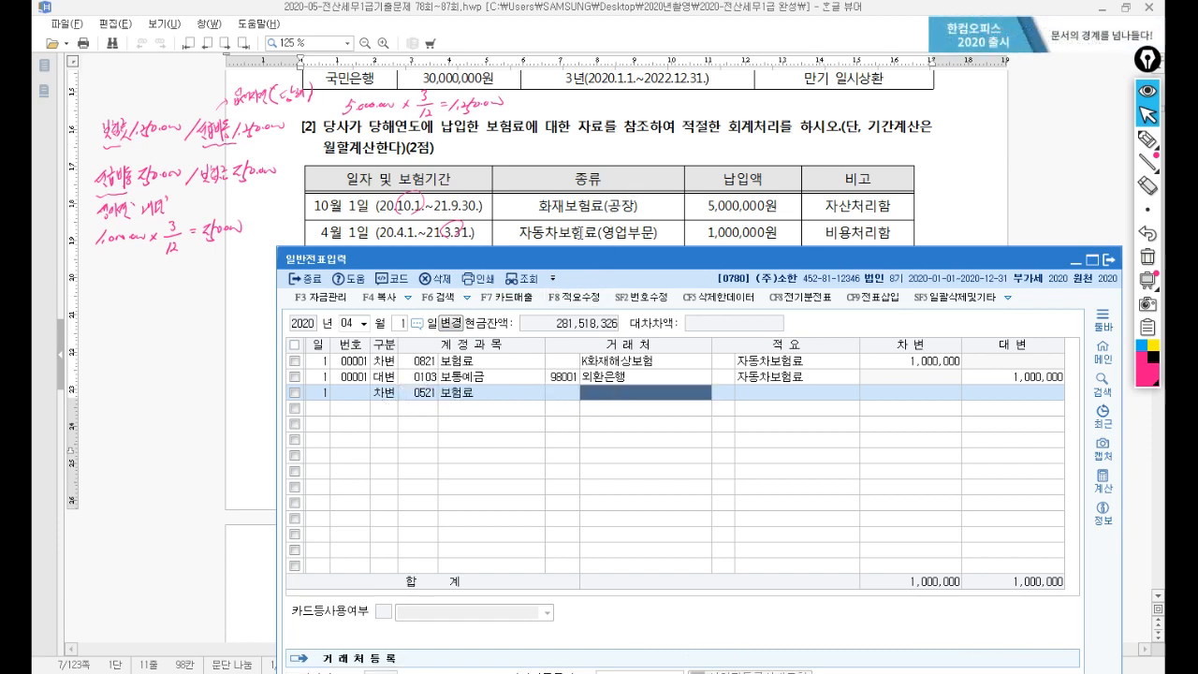
key("Return")
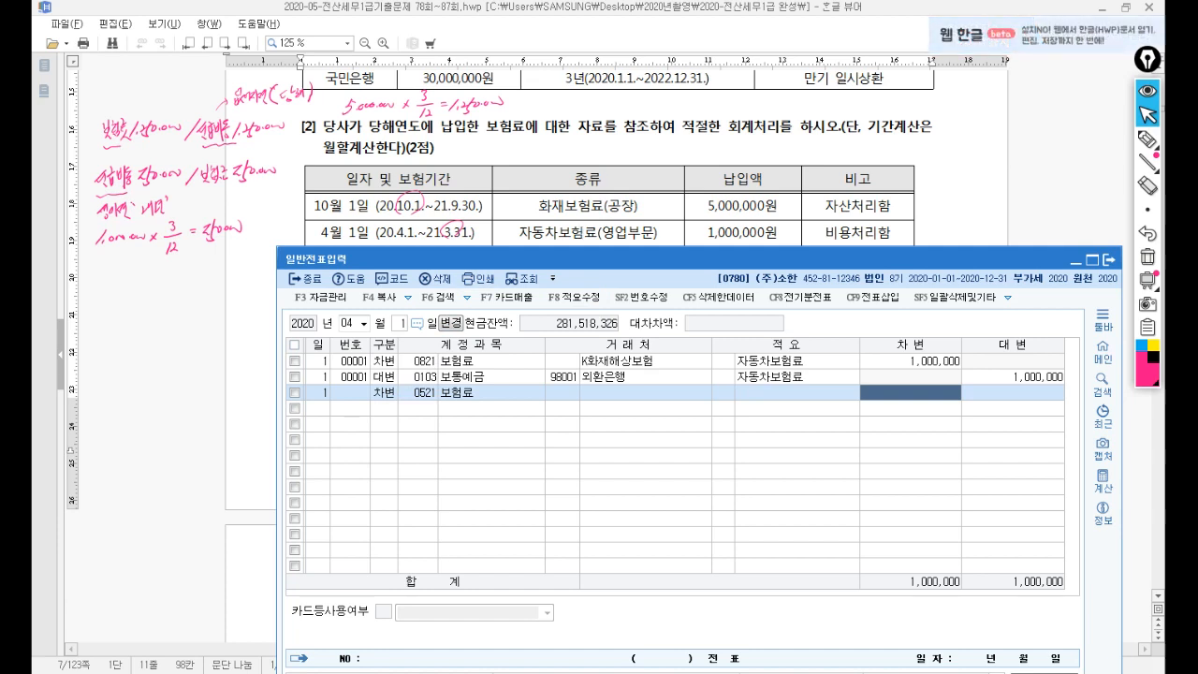
key("F5")
key("Return")
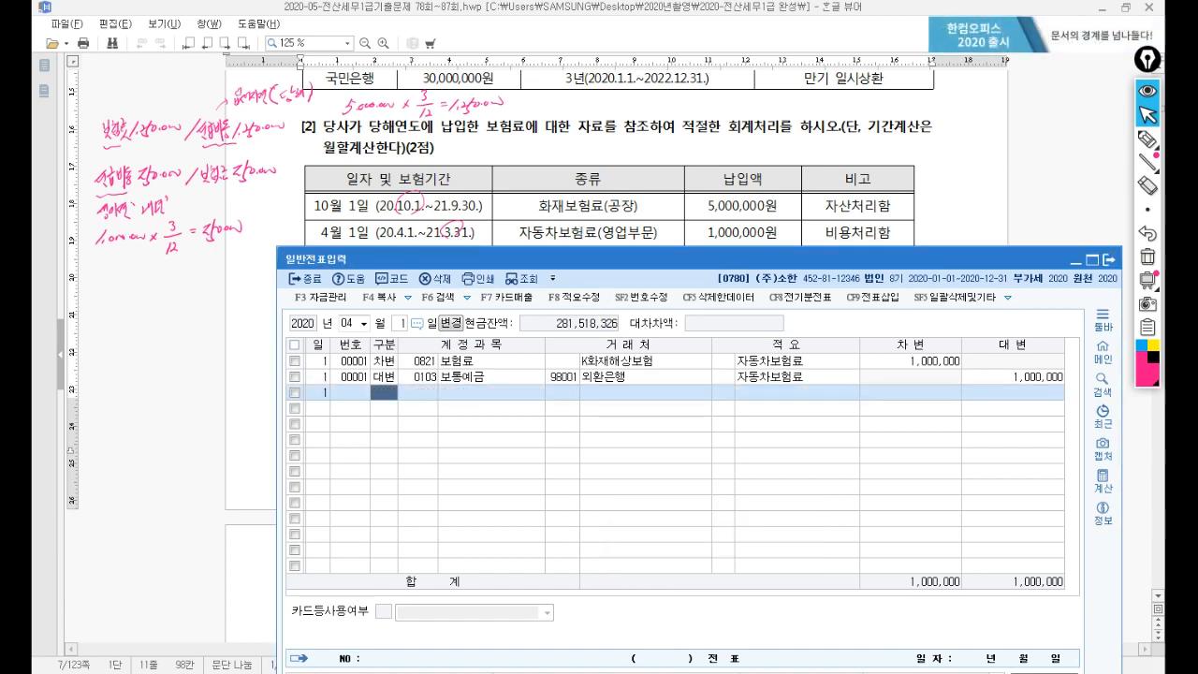
On December 31, debit 0521 보험료 1,250,000 against credit 0133 선급비용.
type("12")
key("Return")
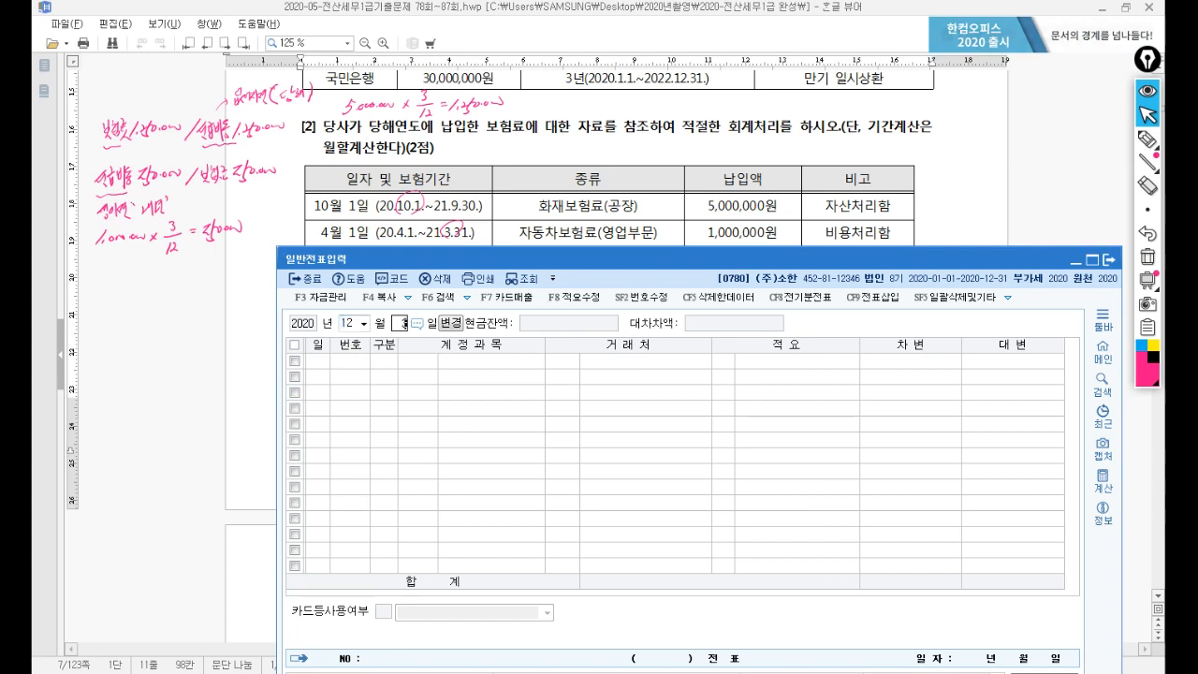
type("31")
key("Return")
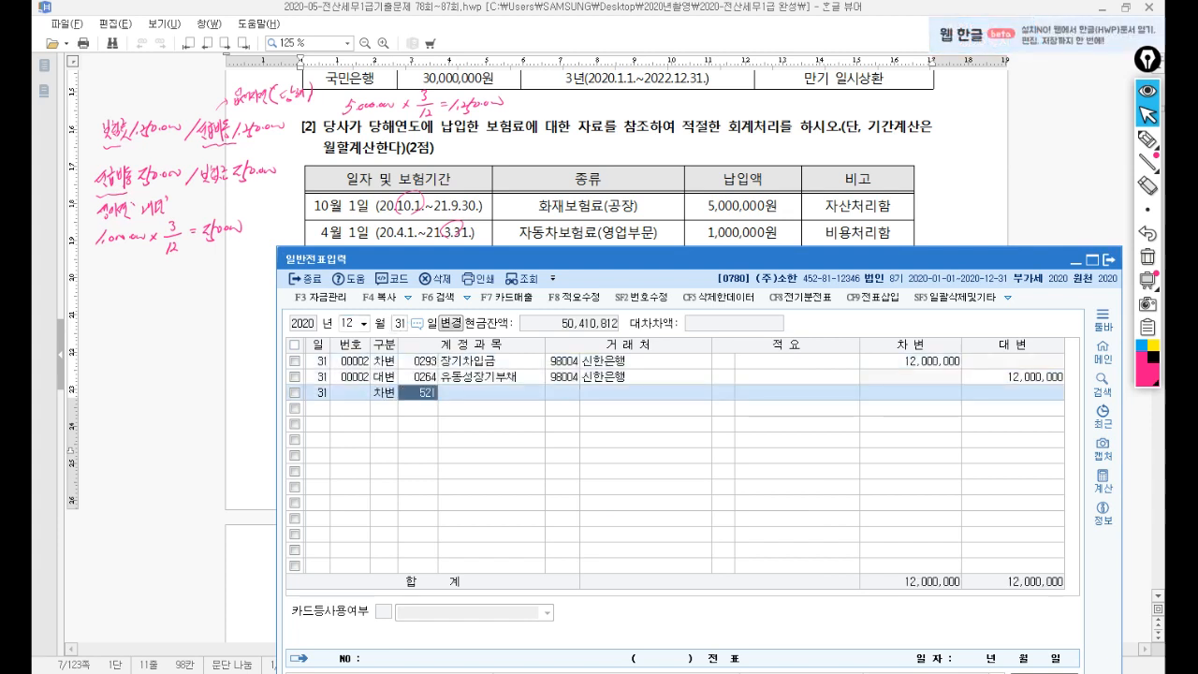
key("Return")
key("Return")
key("Return")
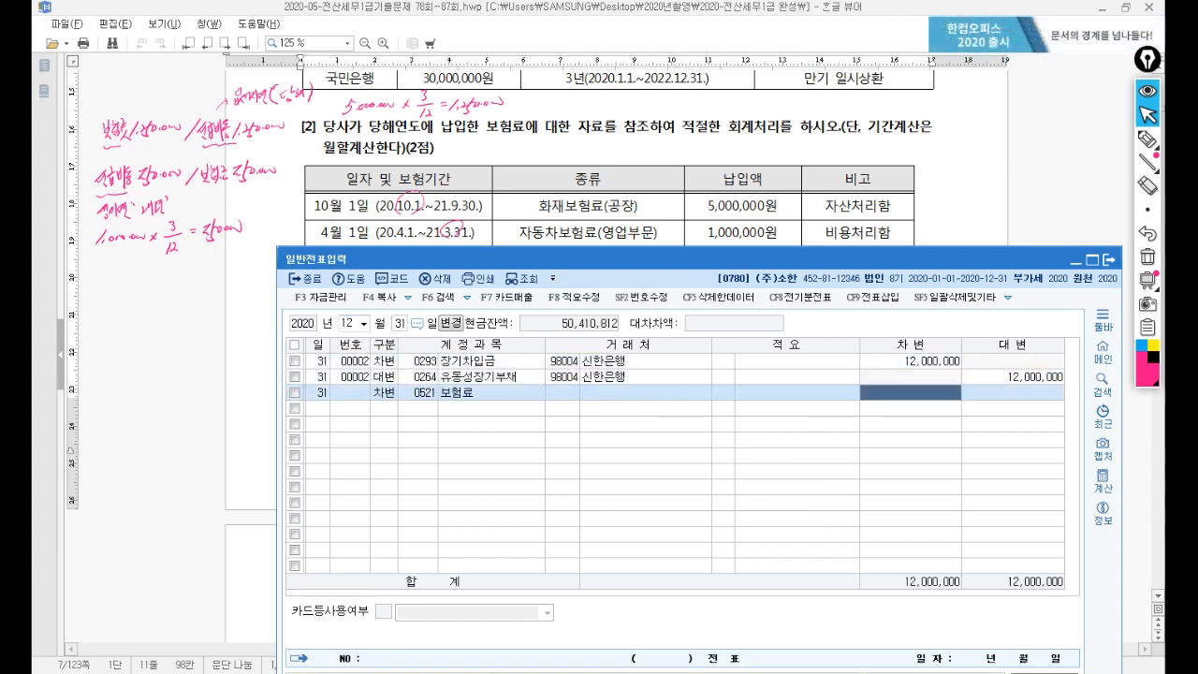
type("125")
key("Return")
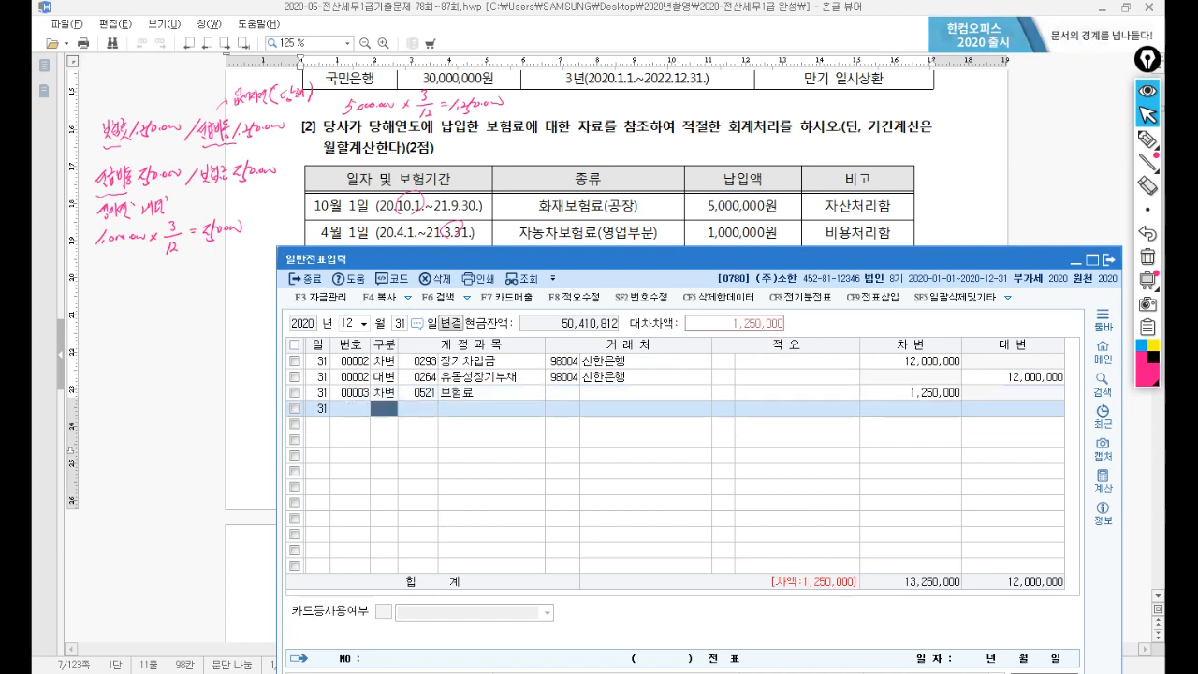
type("4133")
key("Return")
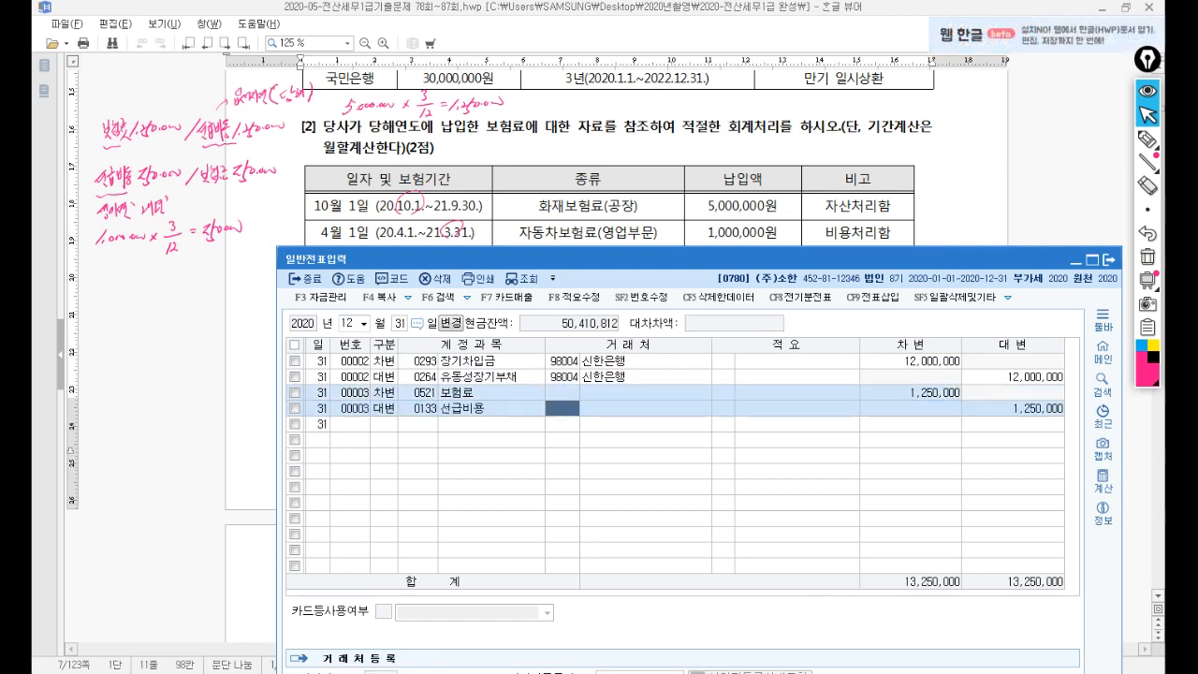
key("Return")
key("Return")
key("Return")
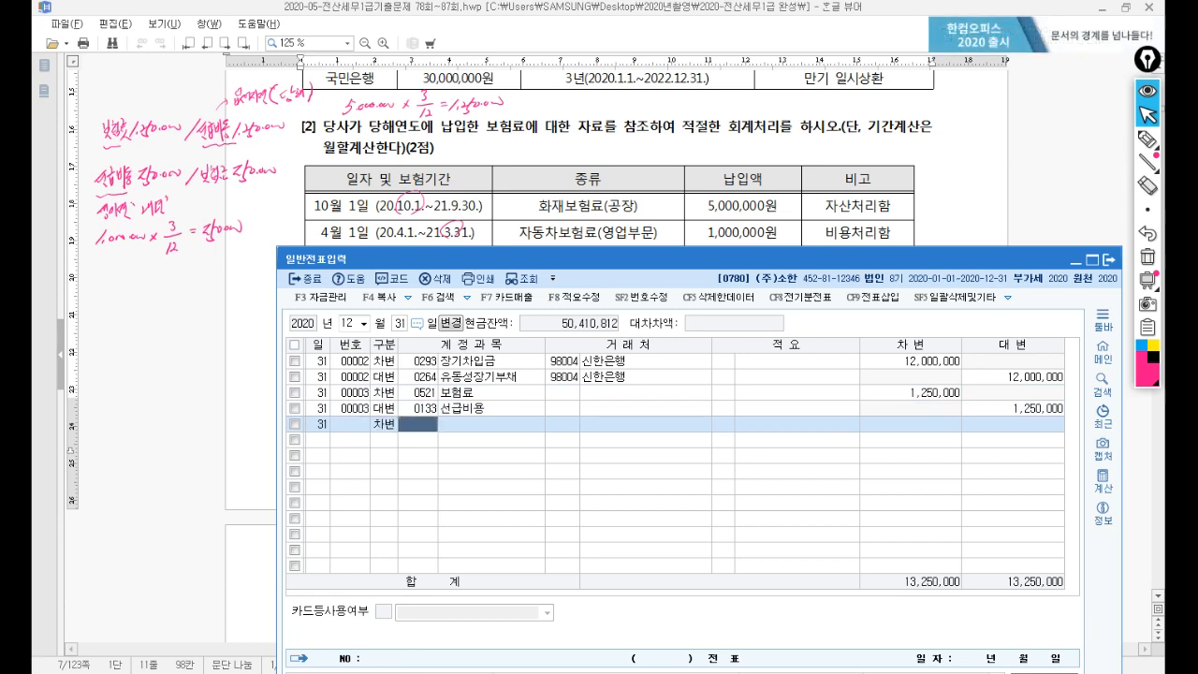
Debit 0133 선급비용 250,000 and credit 0821 보험료.
type("3133")
key("Return")
key("Return")
key("Return")
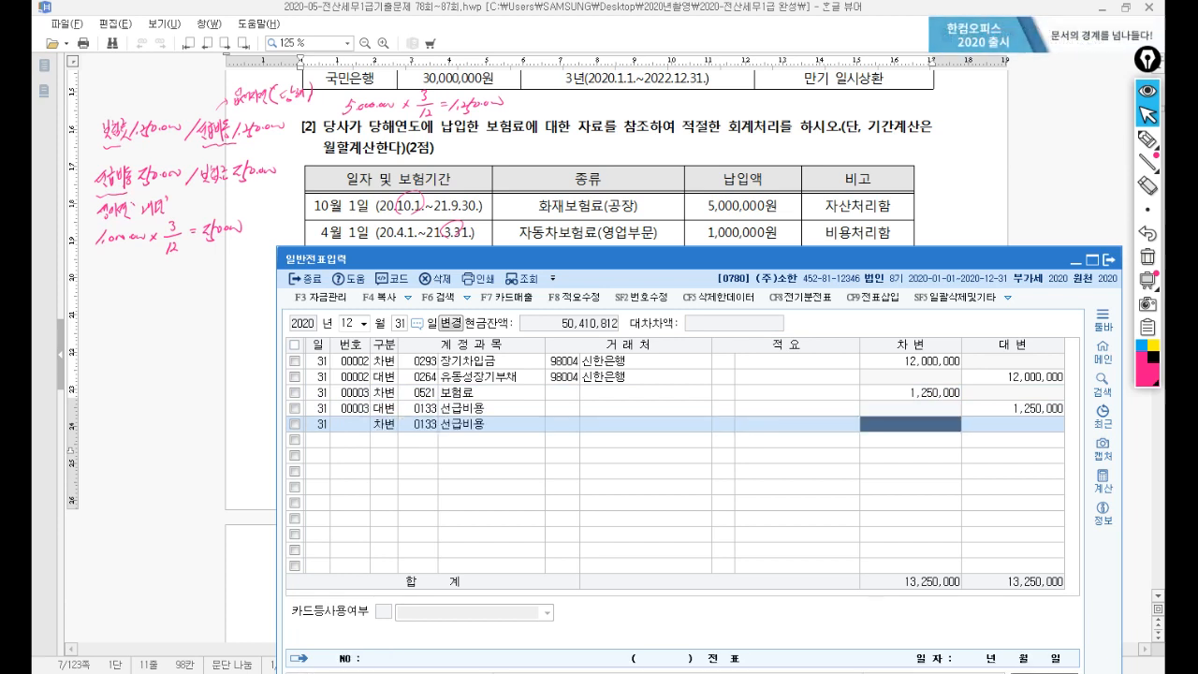
type("250,000")
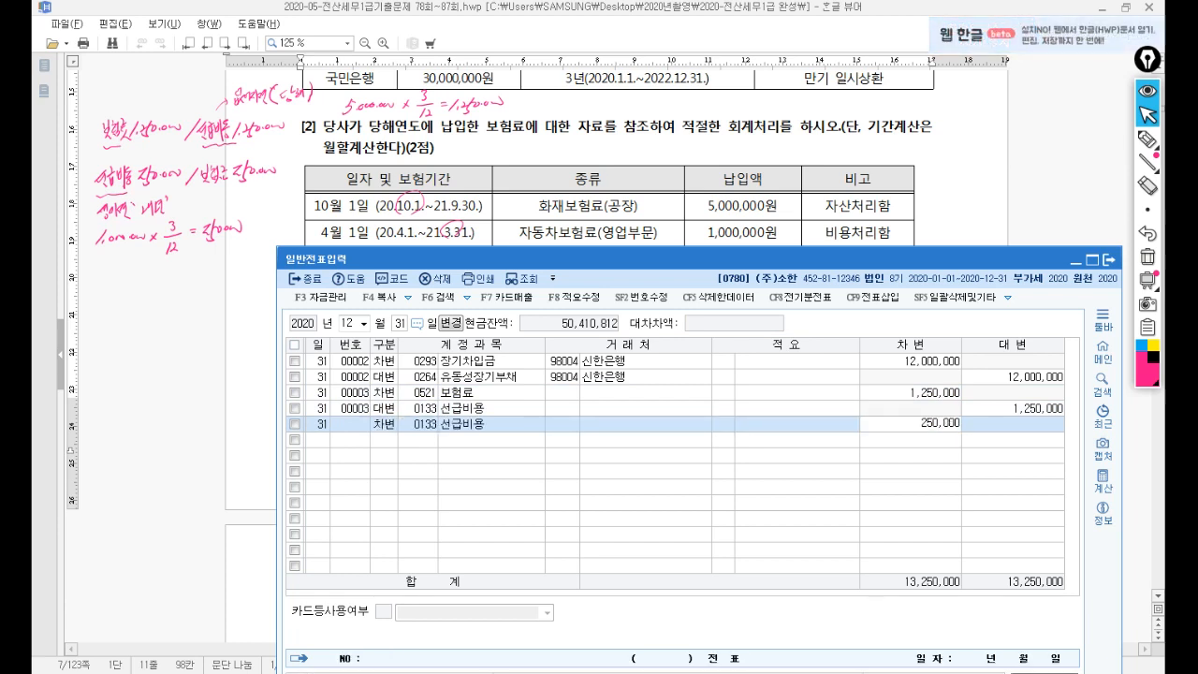
key("Return")
type("482")
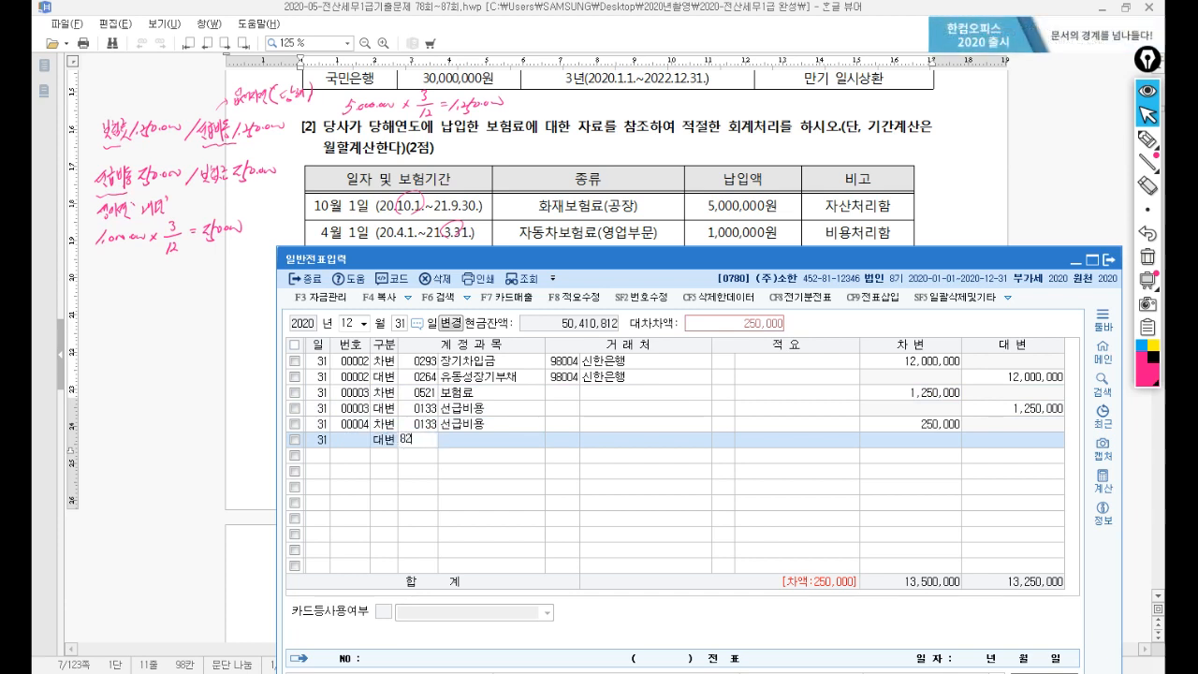
type("1")
key("Return")
key("Return")
key("Return")
key("Return")
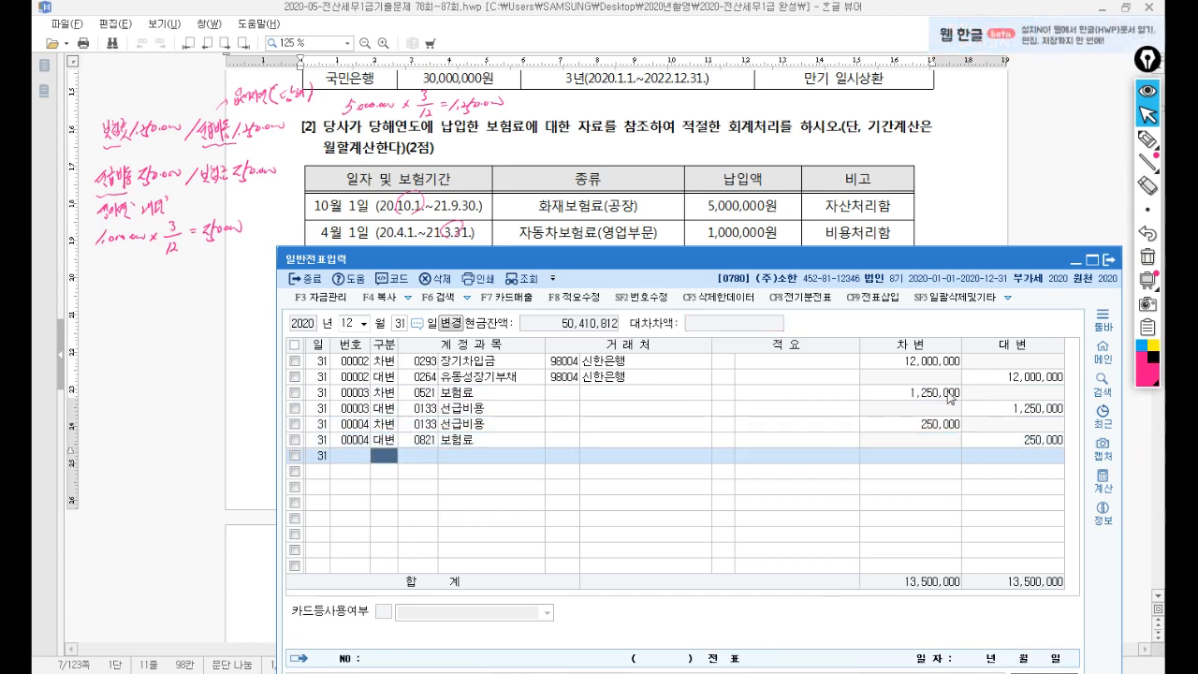
Clear the pen notes and scroll the exam down to problems [3] and [4].
left_click(1149, 258)
left_click(659, 205)
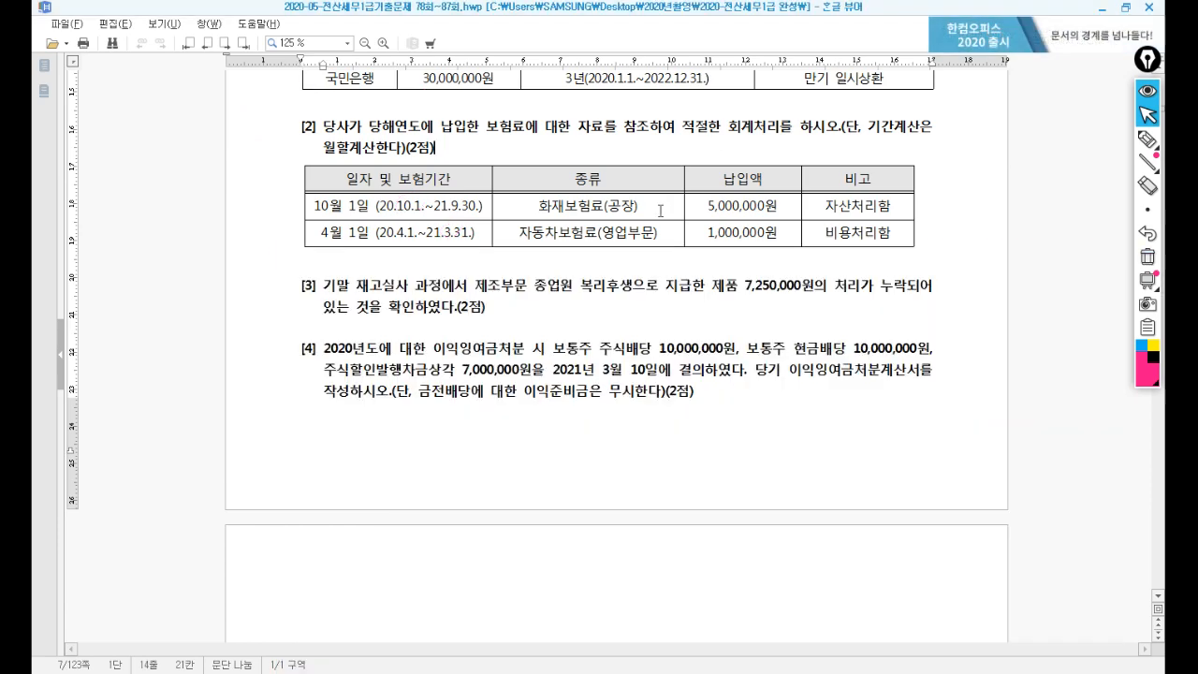
scroll(651, 232, "down", 3)
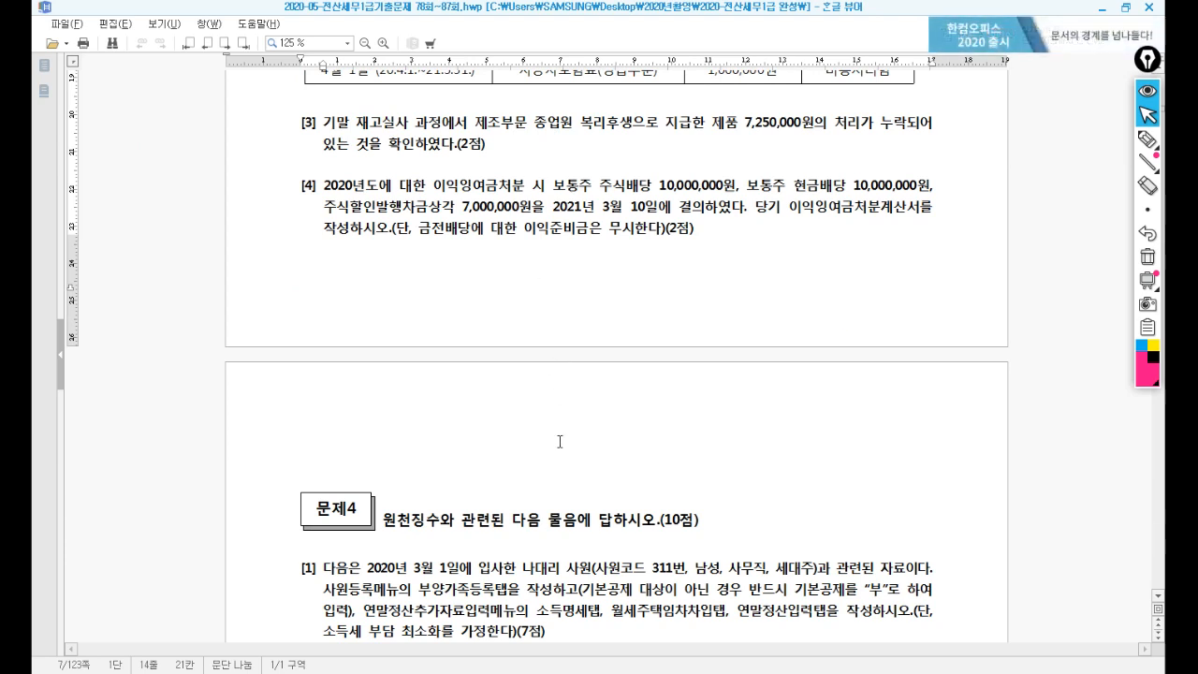
left_click(487, 672)
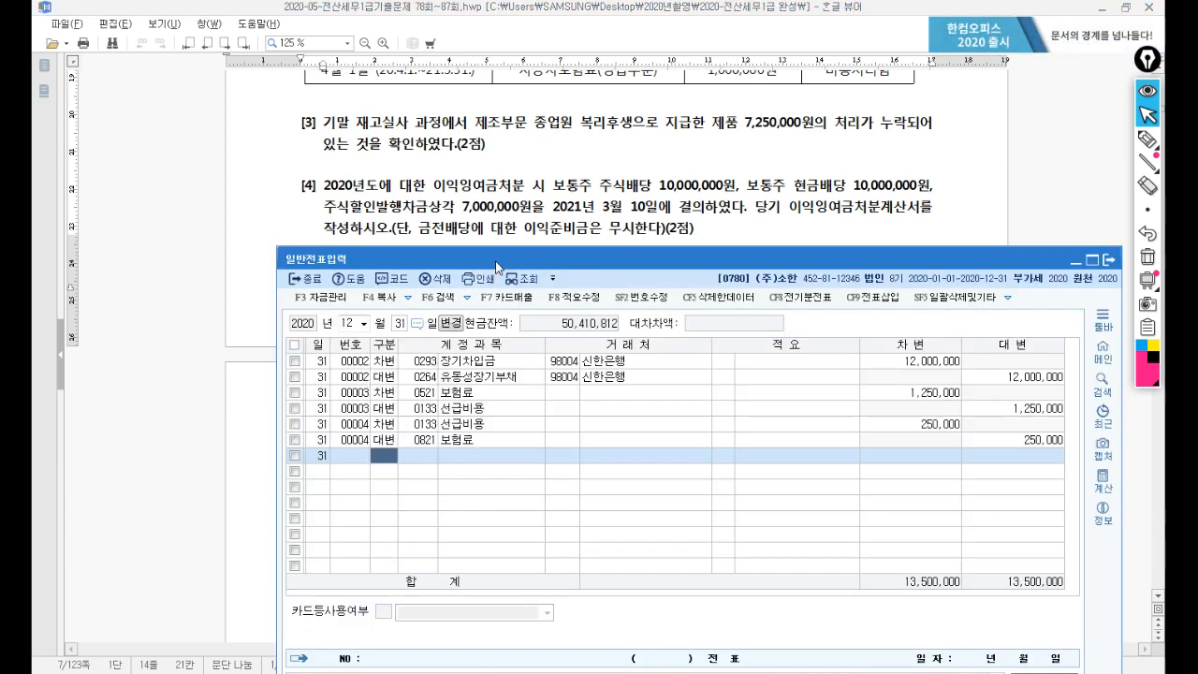
On 12/31, credit 0150 제품 7,250,000 with 적요 8 and debit 0511 복리후생비 7,250,000.
left_click_drag(496, 267, 453, 186)
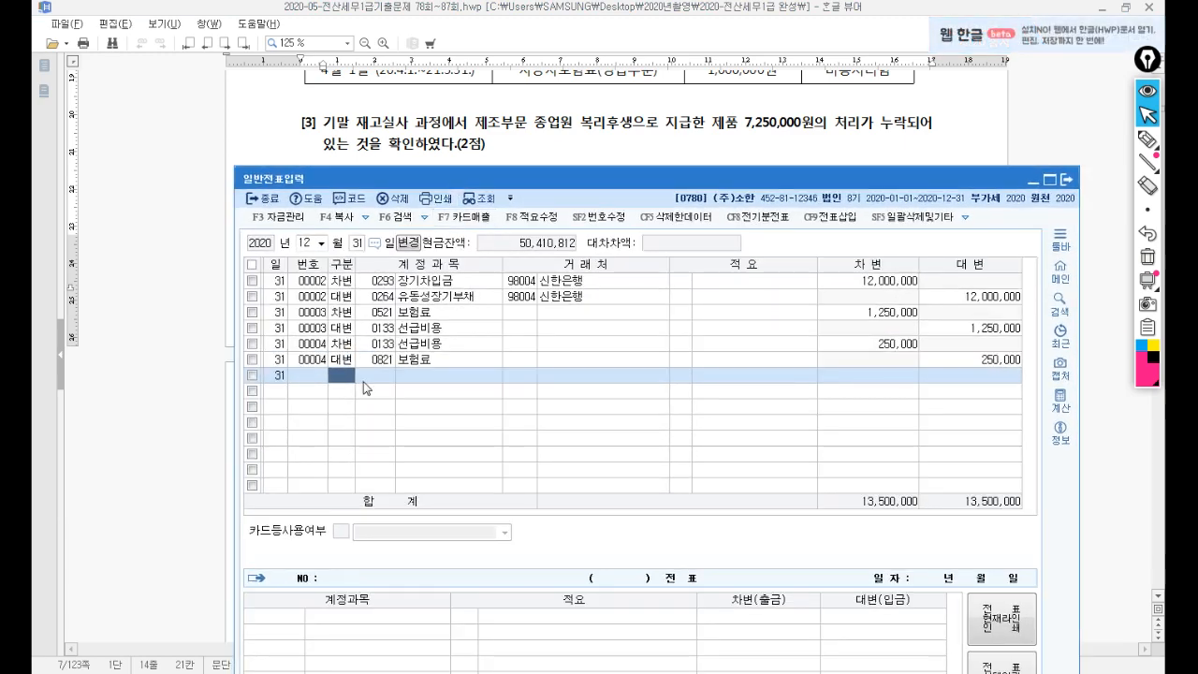
key("Return")
type("150")
key("Return")
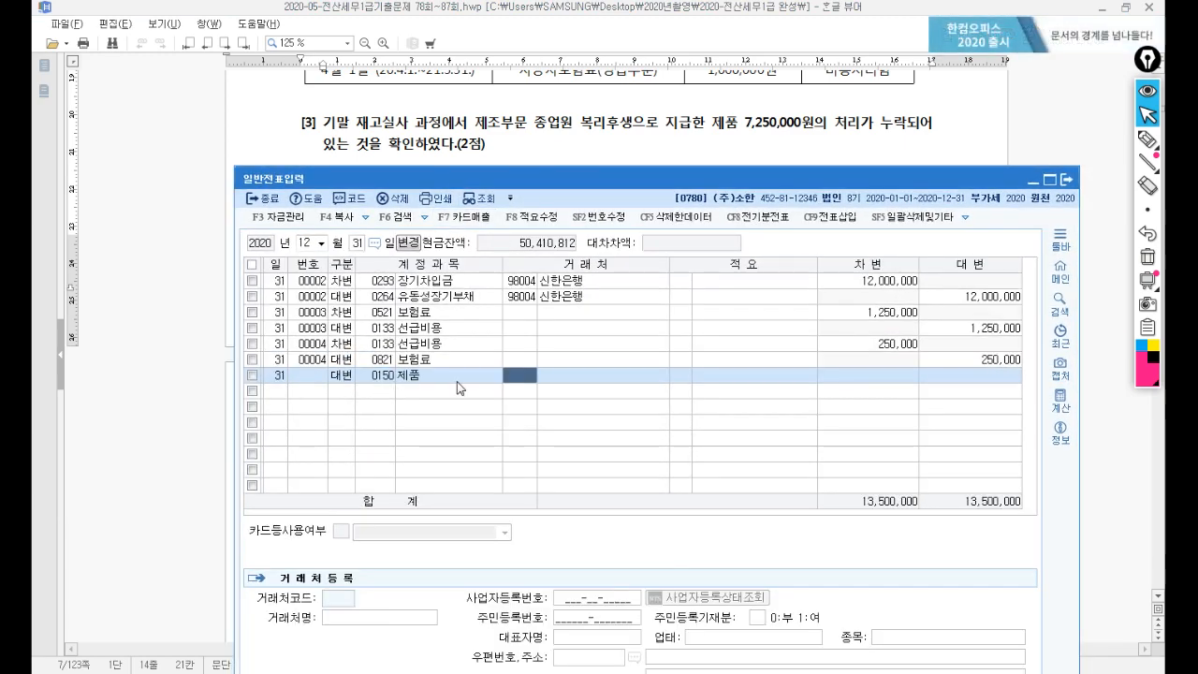
key("Return")
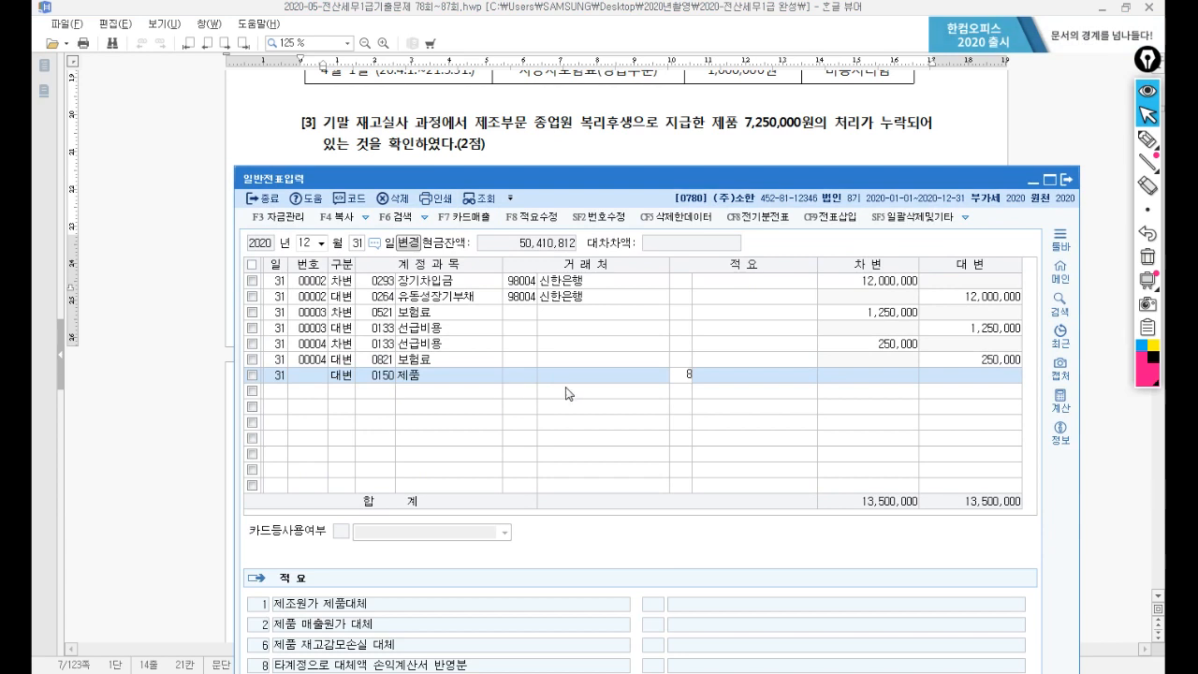
type("8")
key("Return")
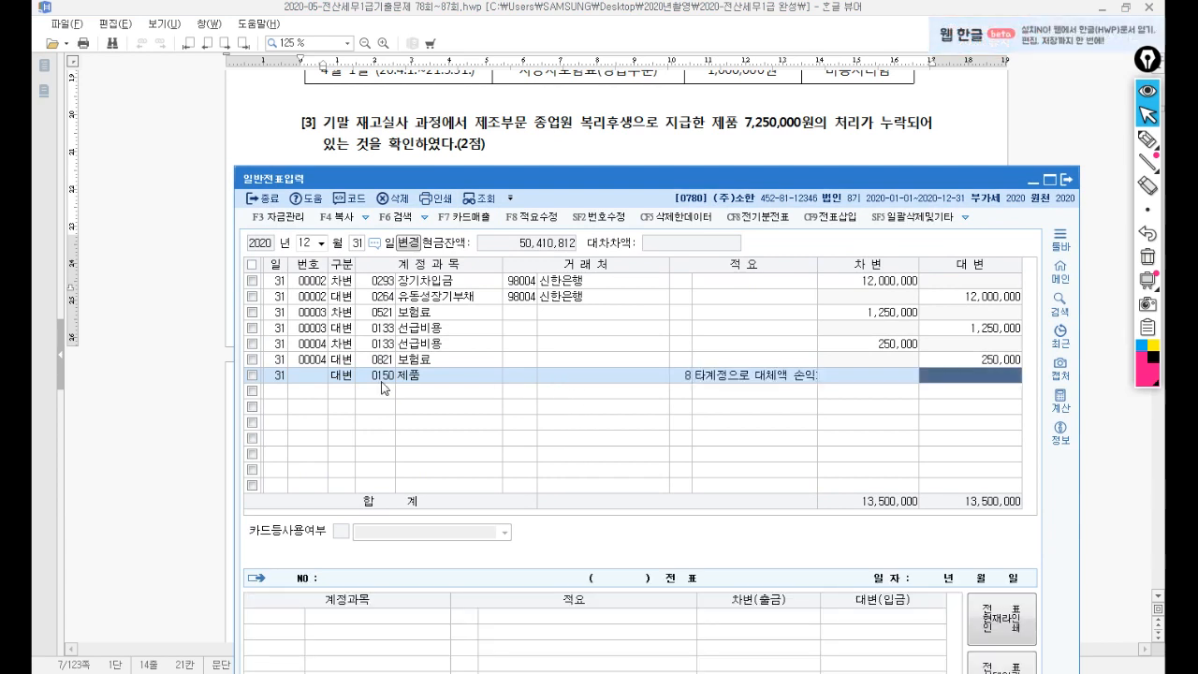
type("7,250,000")
key("Return")
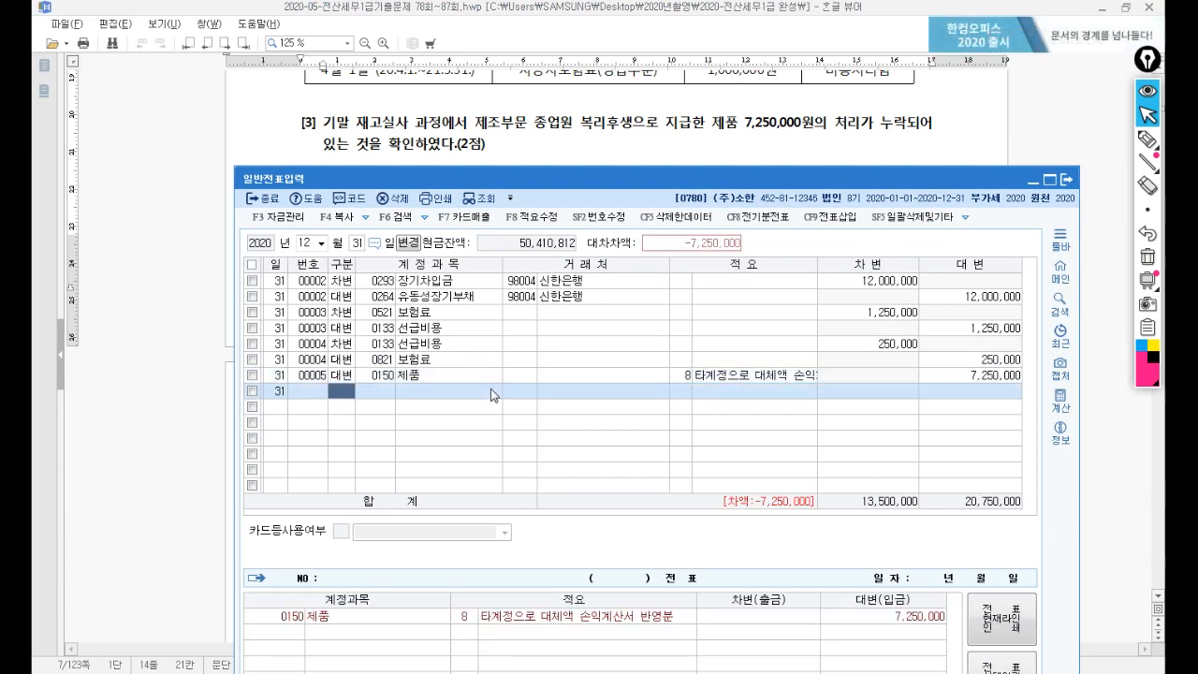
type("3")
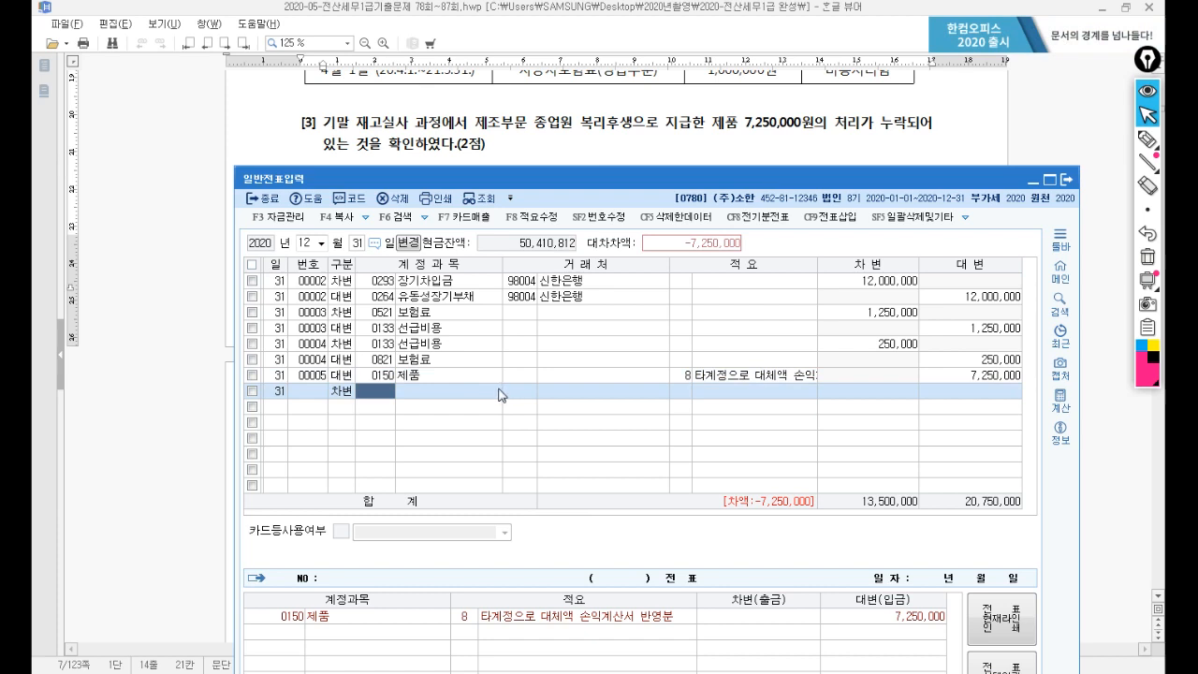
type("511")
key("Return")
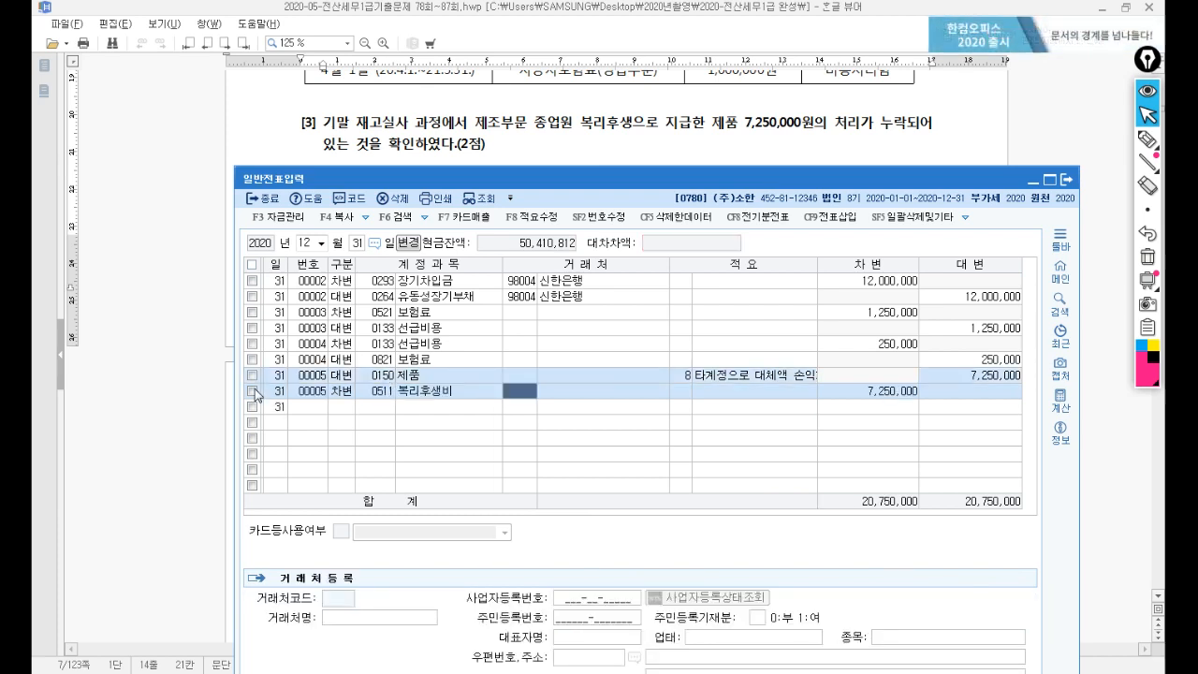
key("Return")
key("Return")
key("Return")
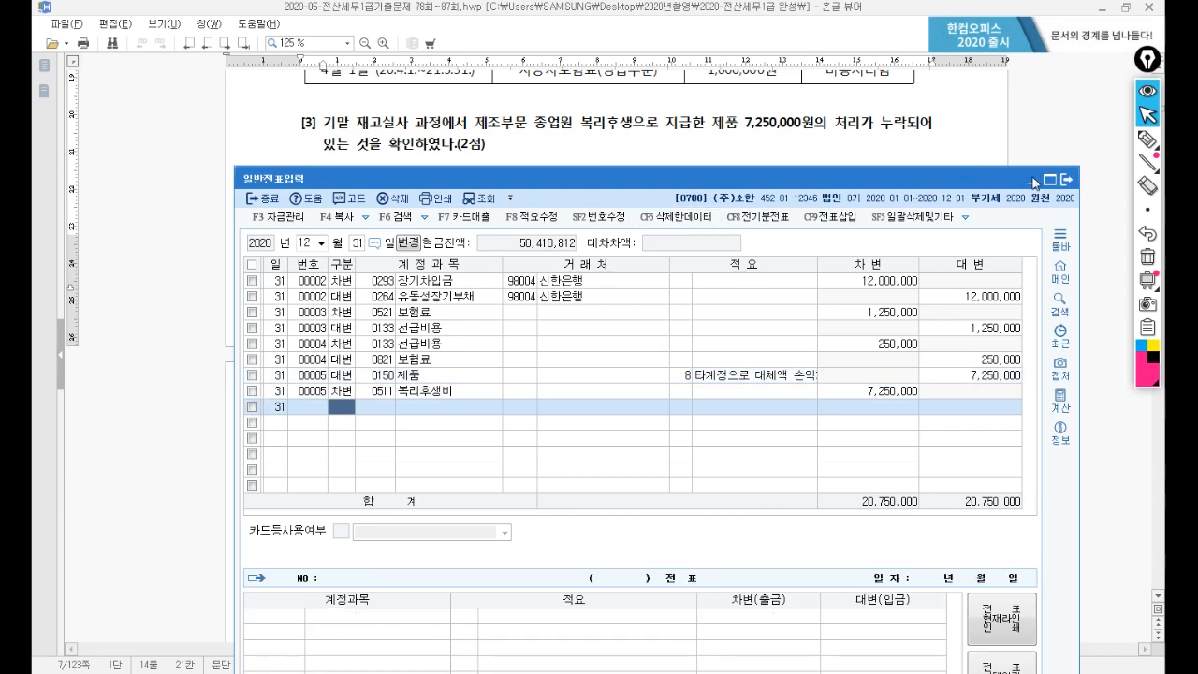
left_click(412, 247)
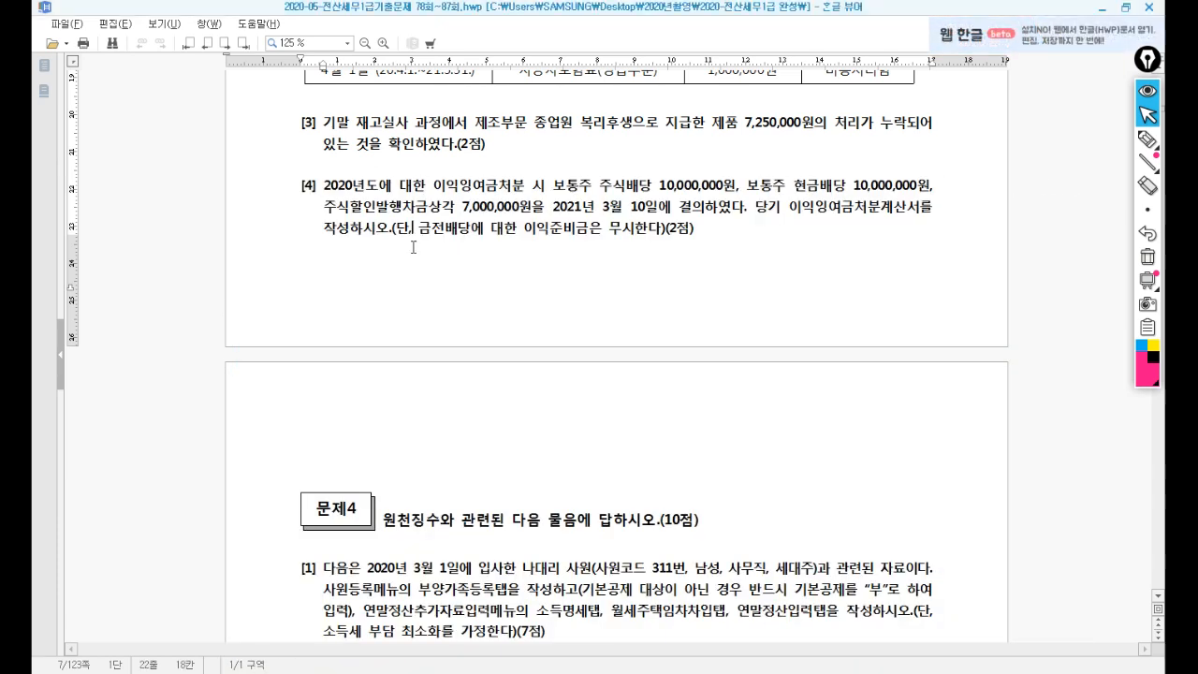
Read question [4] in the exam document, then return to KcLep's 이익잉여금처분계산서 load-saved-data prompt.
scroll(410, 238, "down", 1)
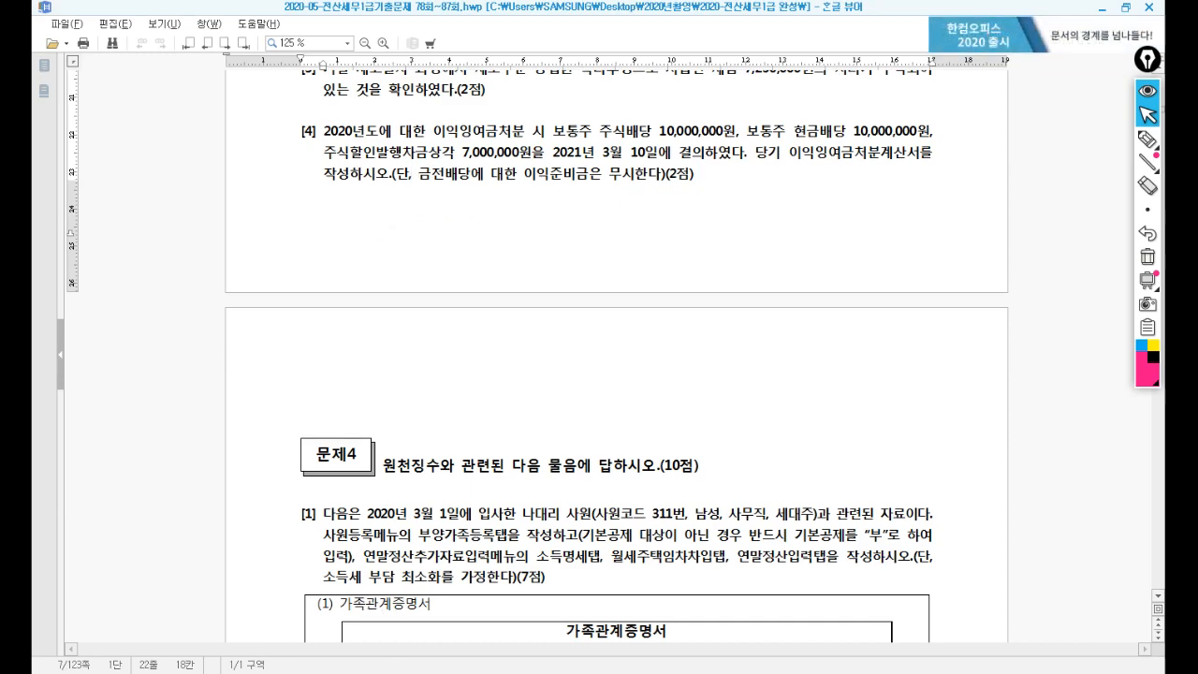
key("alt+Tab")
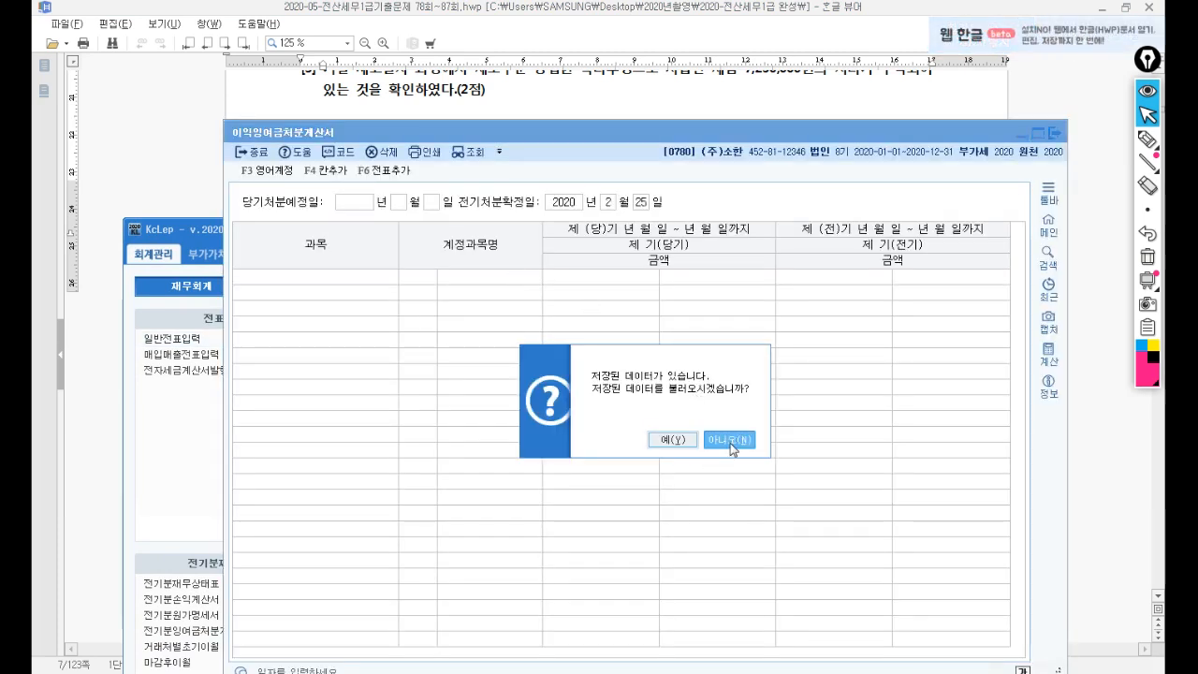
Start the statement without saved data and set the disposal date to 2021-03-10.
left_click(731, 439)
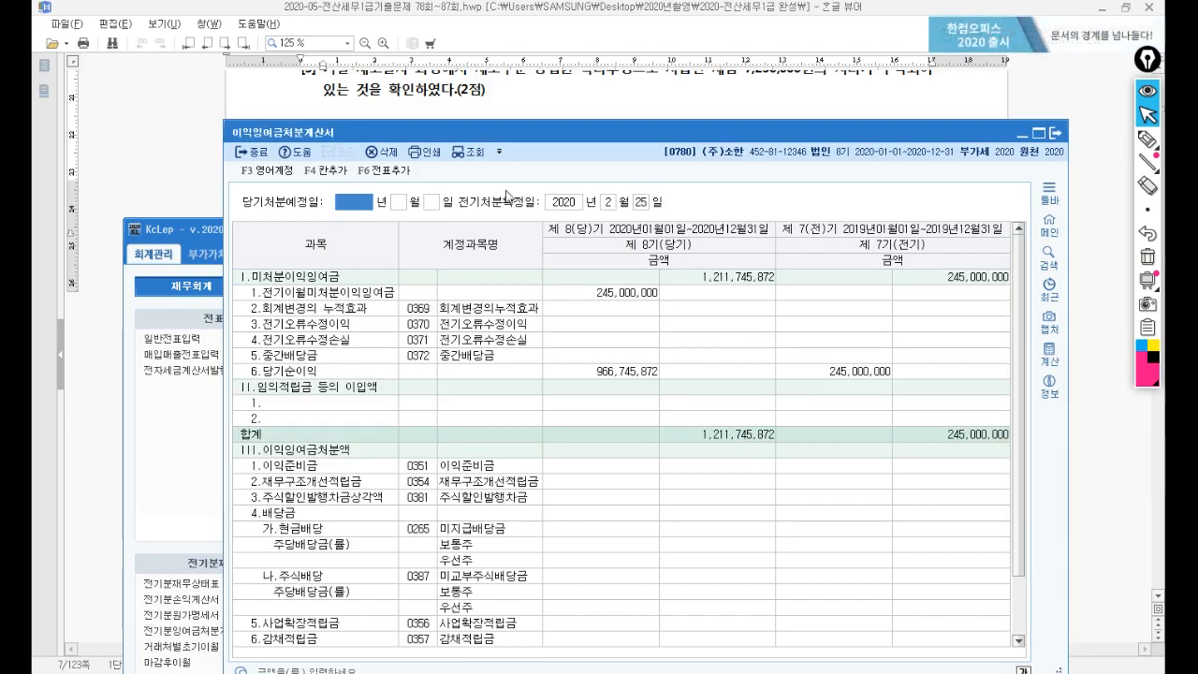
left_click_drag(513, 134, 450, 207)
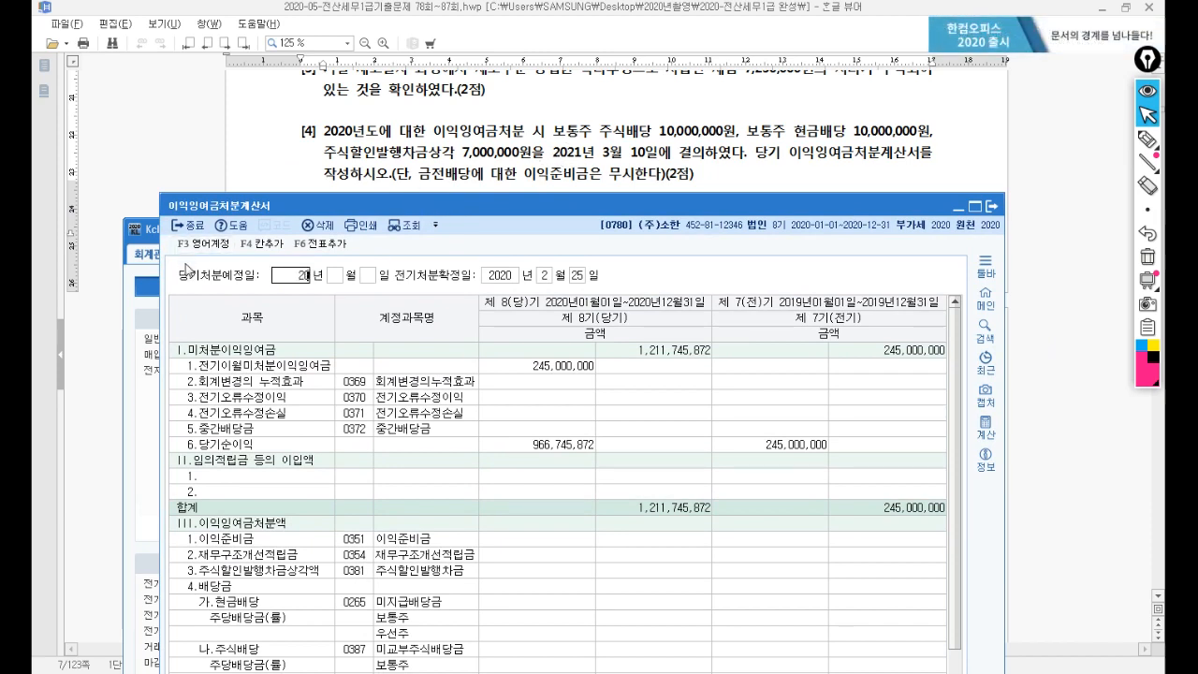
type("21")
type("10")
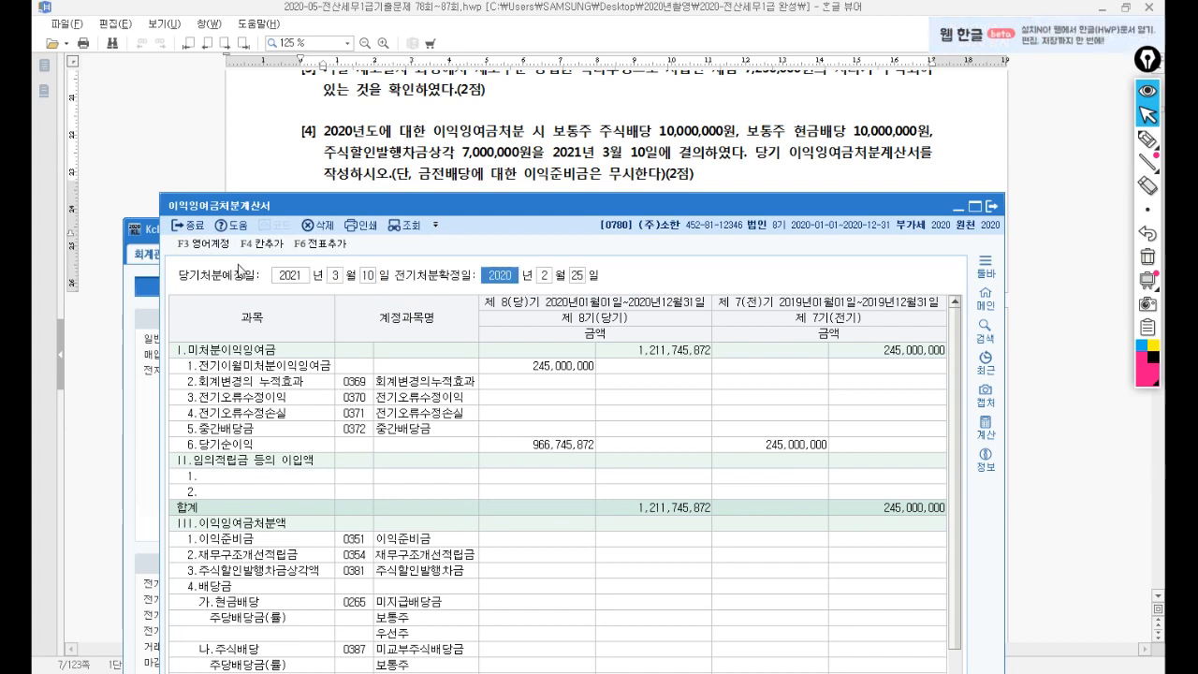
key("Return")
key("Return")
key("Return")
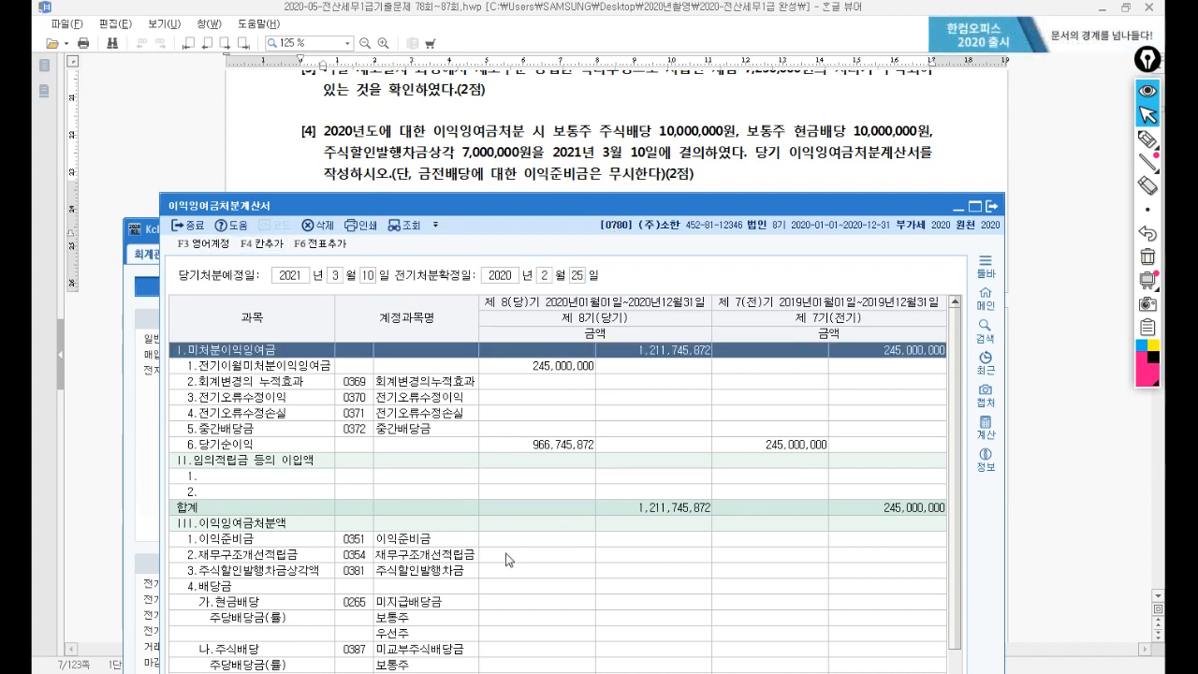
Enter 10,000,000 as the 나.주식배당 stock dividend.
left_click_drag(538, 200, 547, 161)
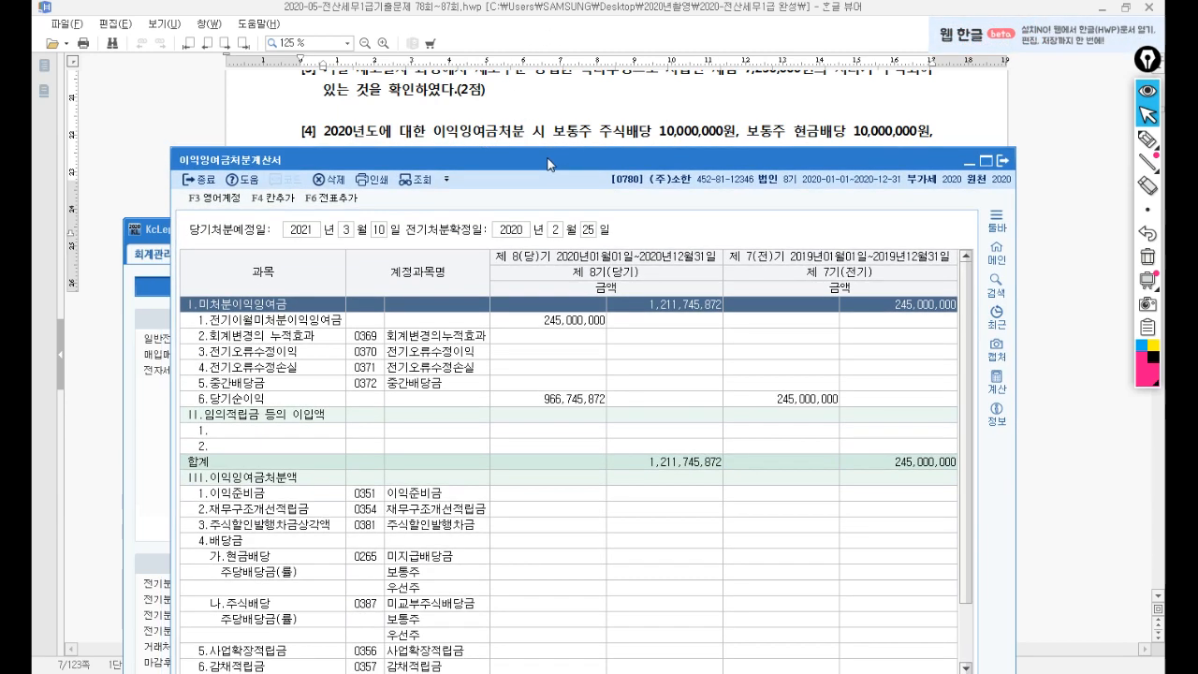
left_click(257, 608)
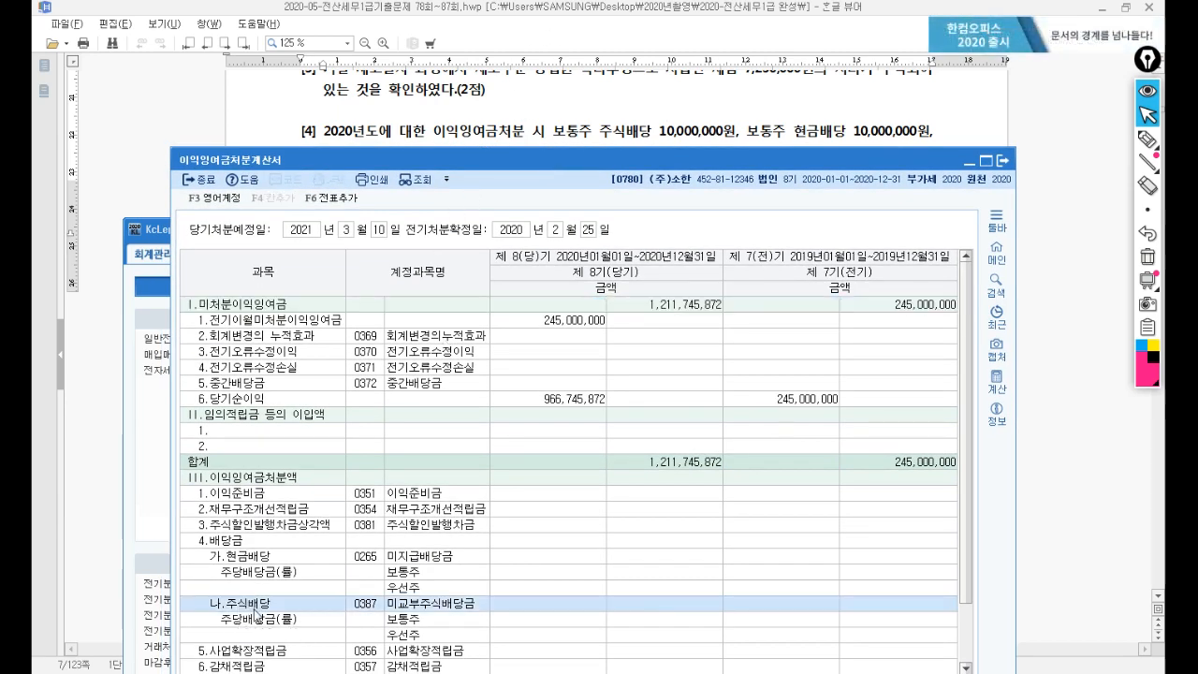
left_click(517, 608)
type("1")
key("Return")
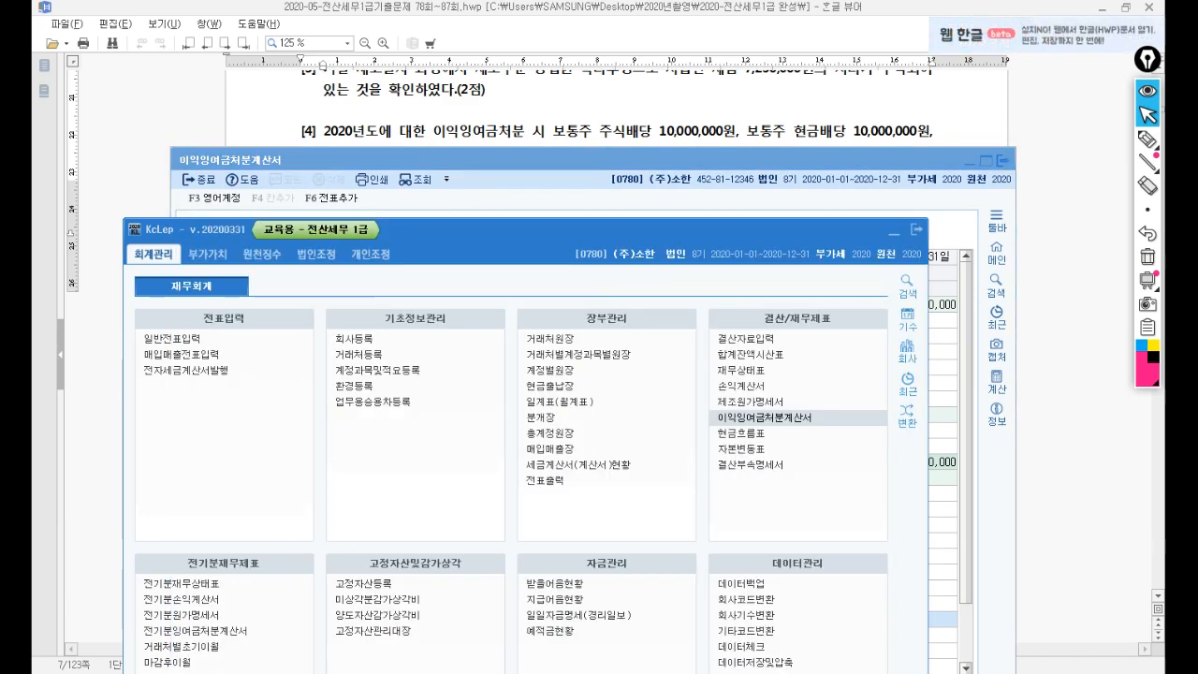
left_click(547, 177)
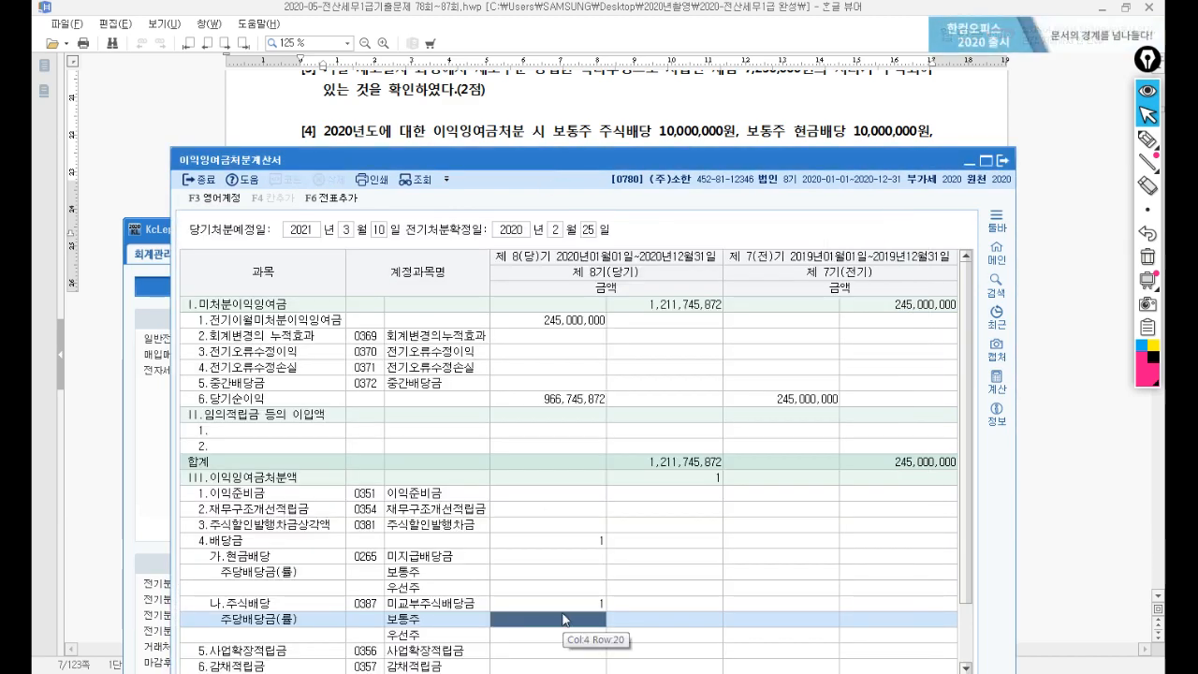
left_click(573, 613)
left_click(571, 605)
type("0000000")
key("Return")
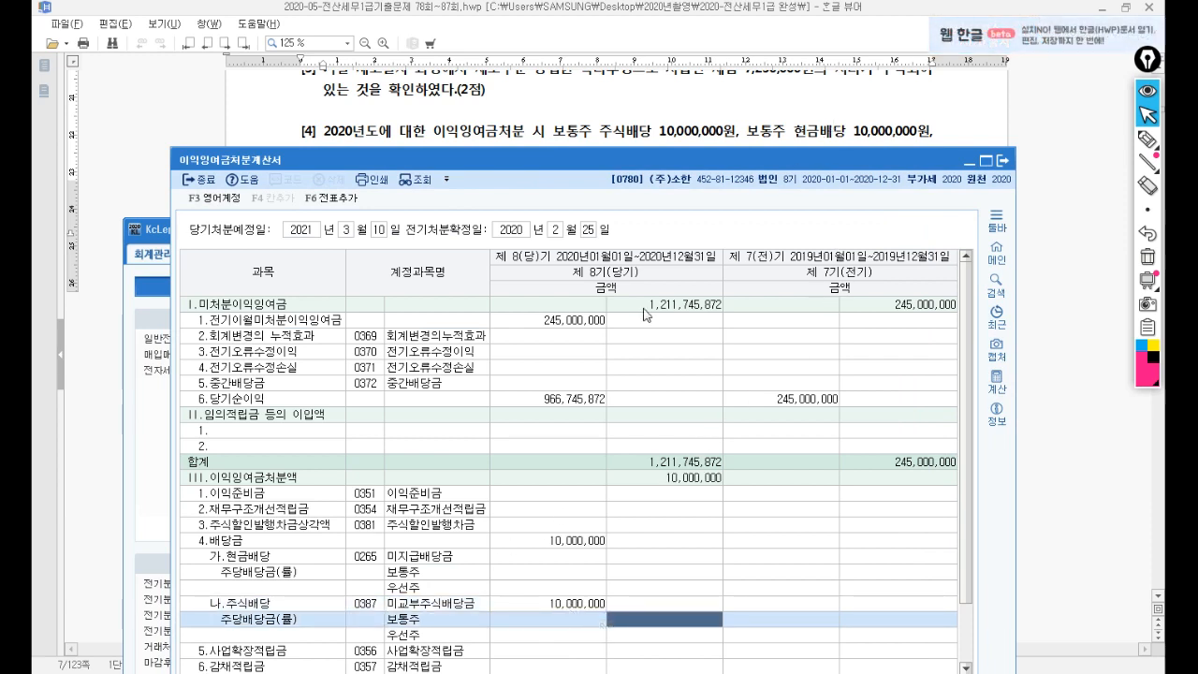
Enter a 10,000,000 cash dividend and 7,000,000 주식할인발행차금상각액.
left_click(279, 556)
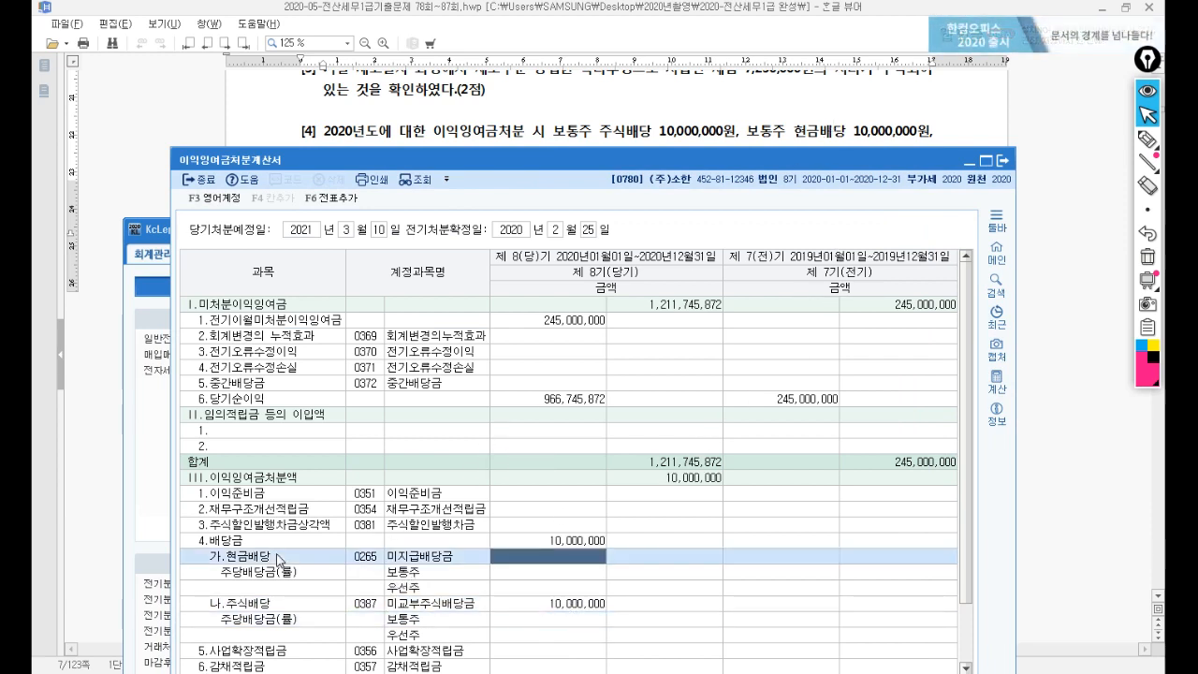
type("10,000,000")
key("Return")
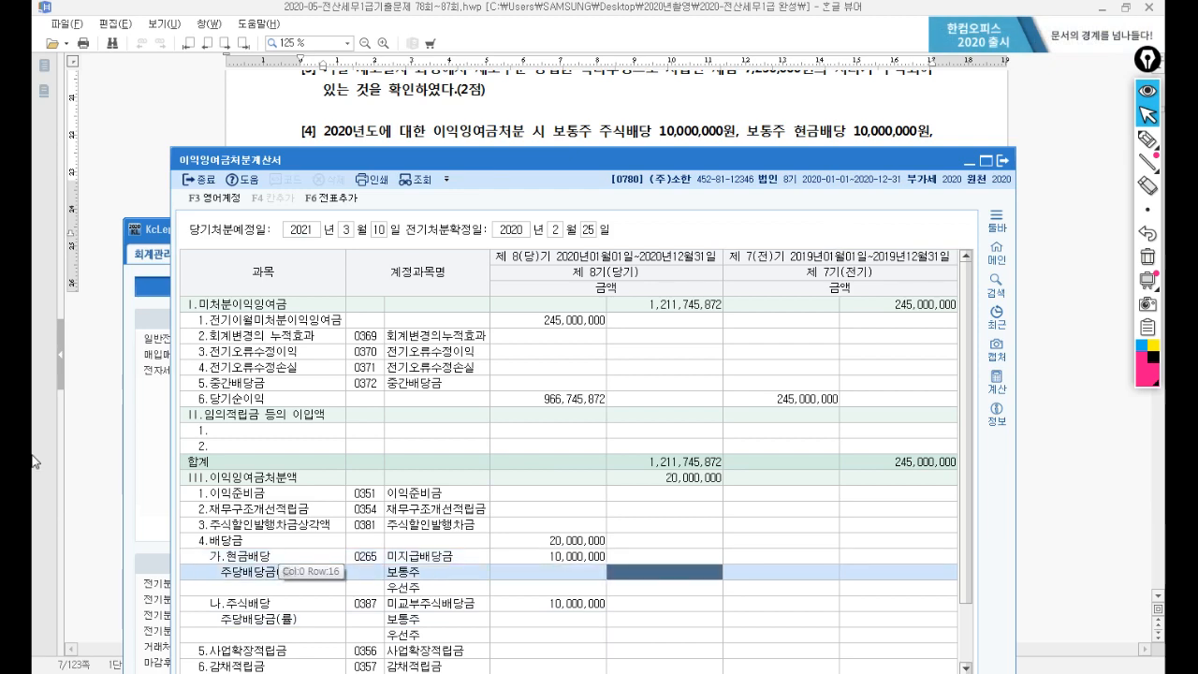
left_click_drag(537, 168, 543, 189)
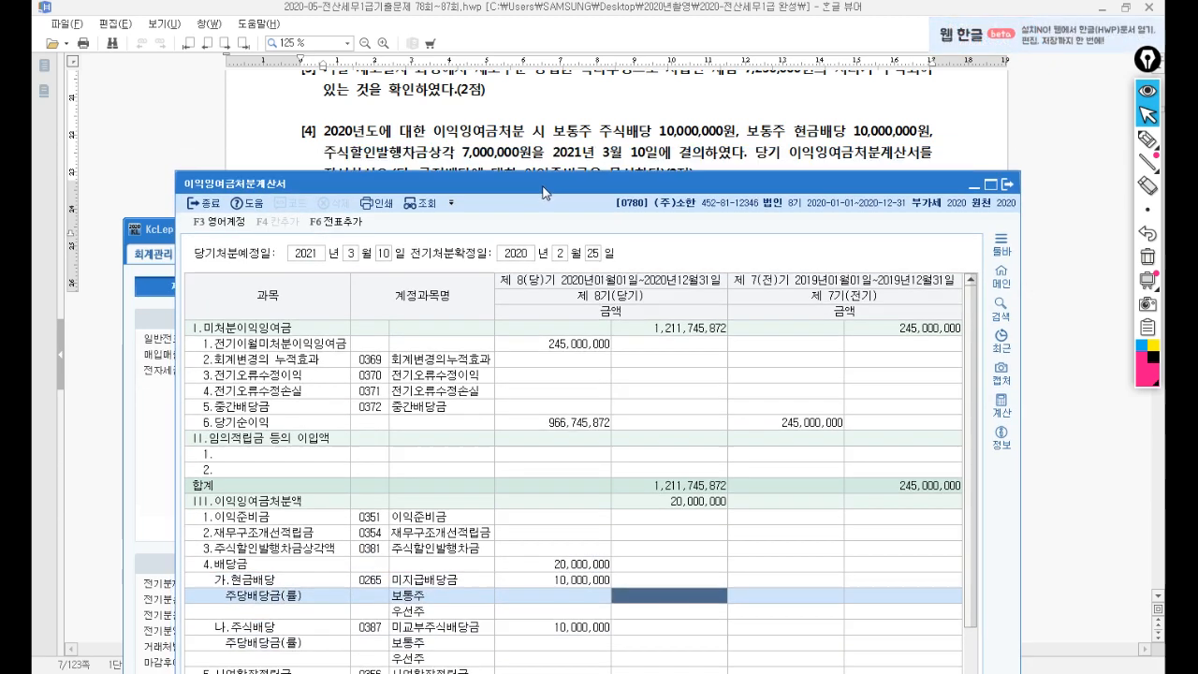
left_click(276, 546)
type("7000000")
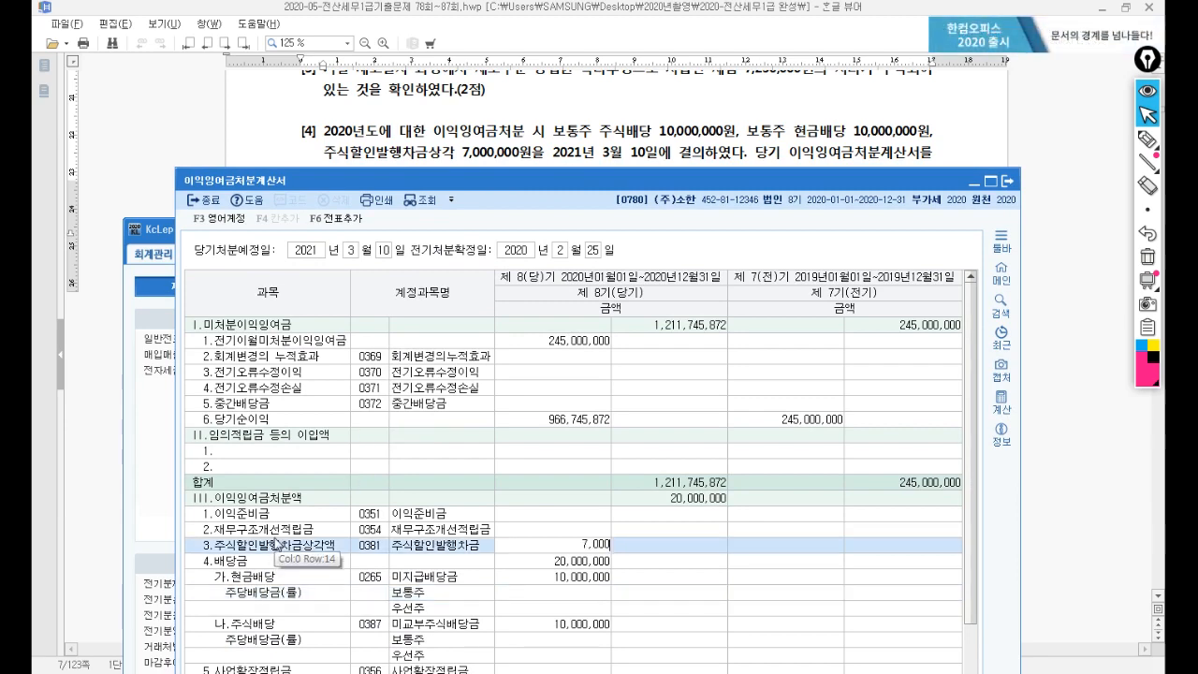
key("Return")
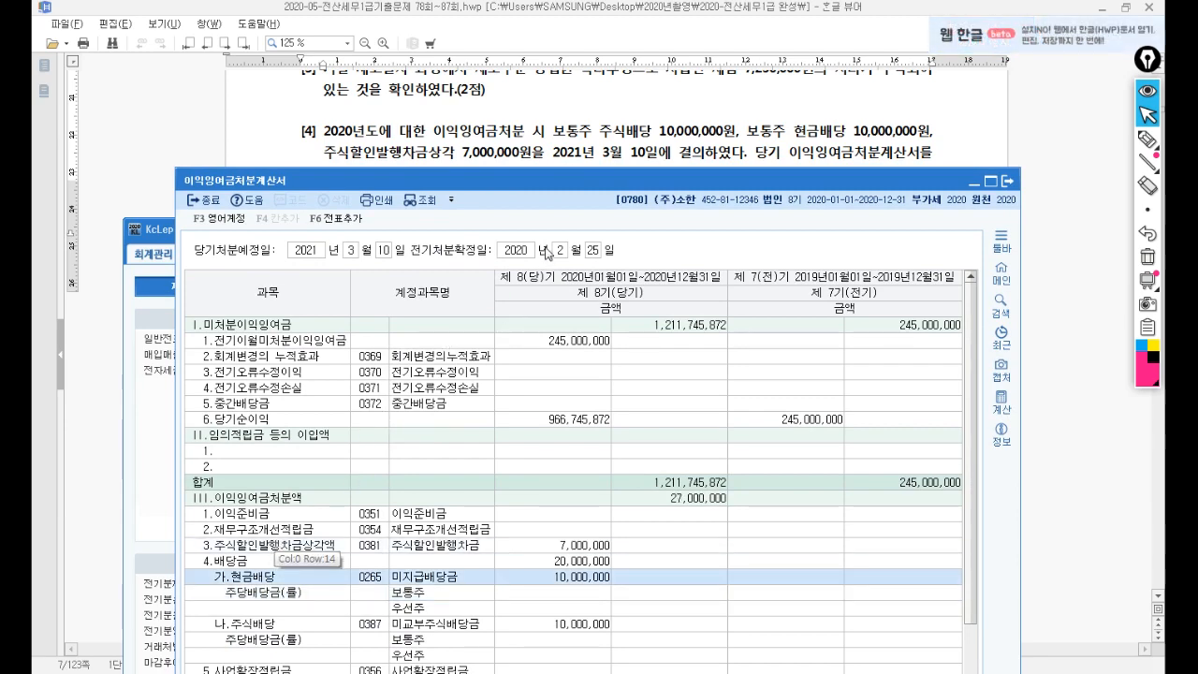
Try 1,000,000 in 이익준비금, clear it, then post the statement to the journal with F6.
left_click_drag(589, 186, 583, 86)
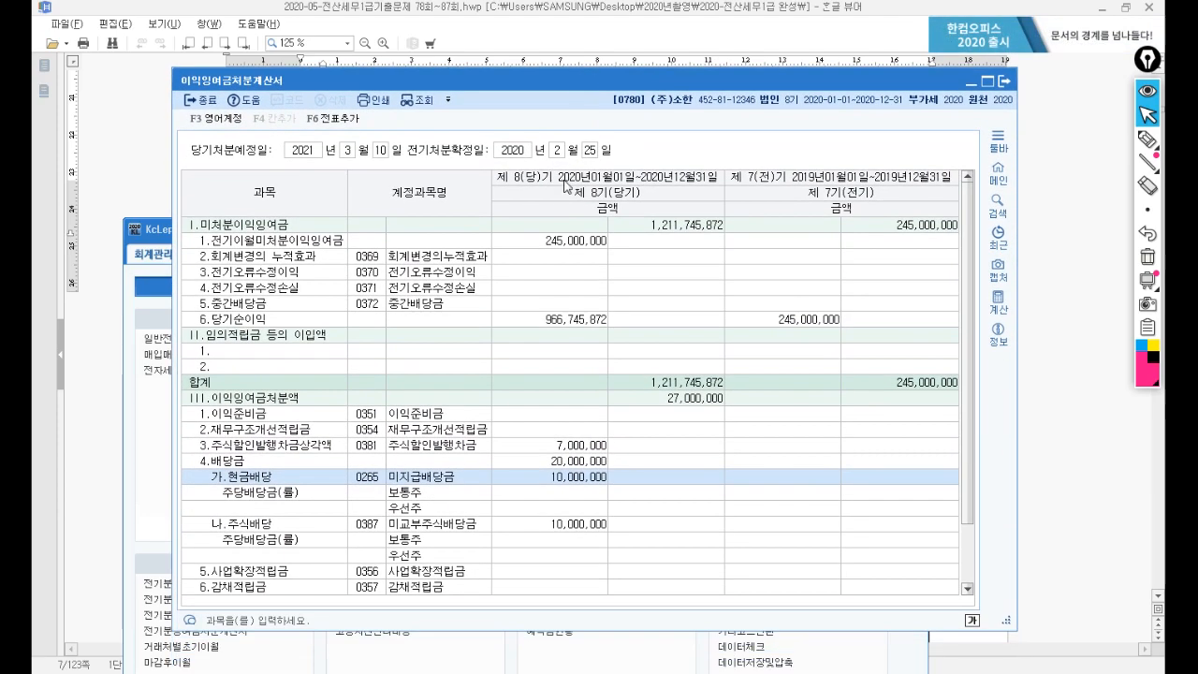
left_click(599, 414)
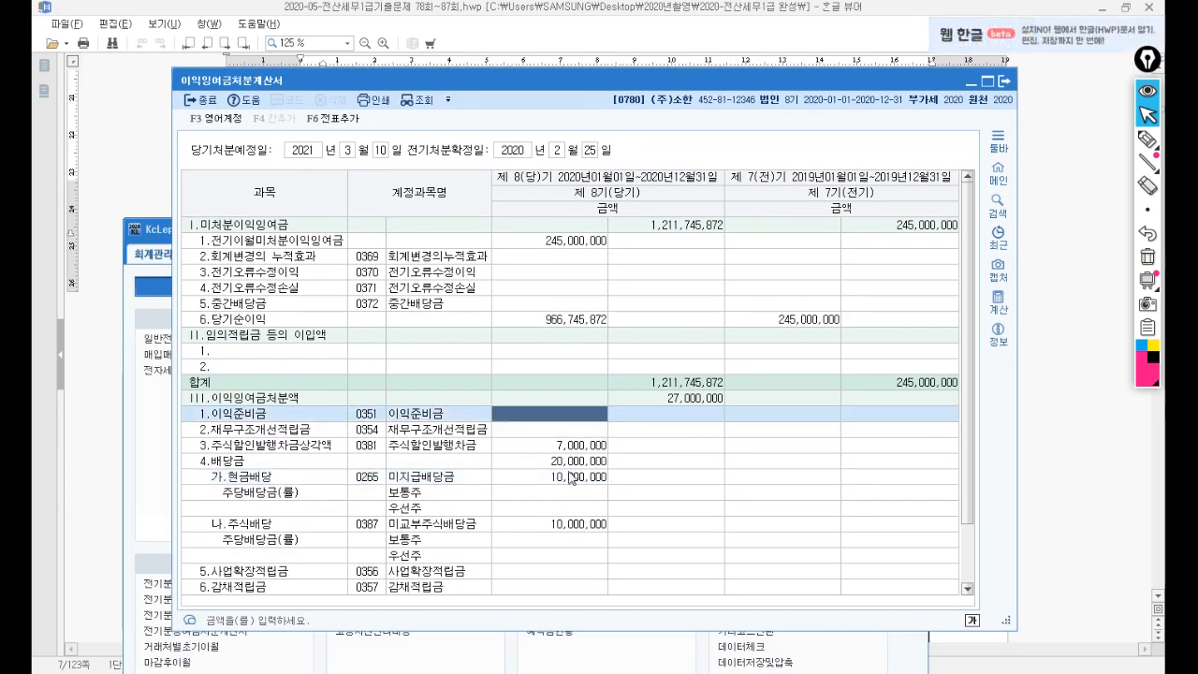
left_click(569, 478)
left_click(558, 415)
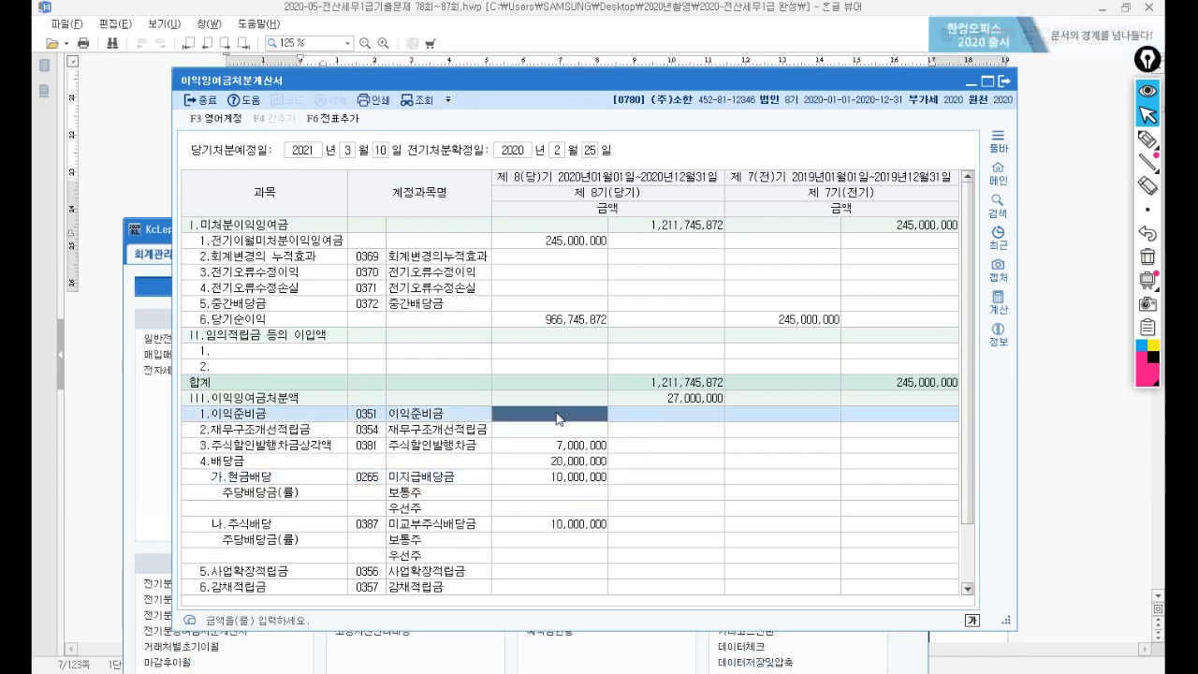
type("1000000")
key("Return")
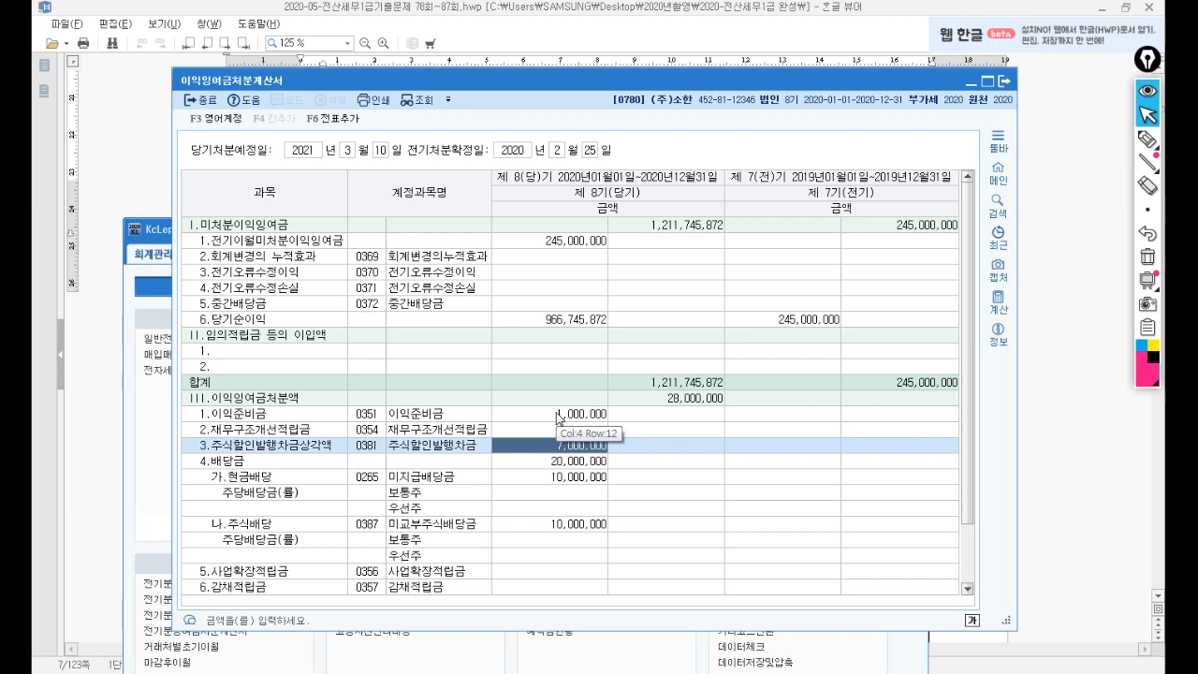
key("Up")
key("Up")
key("Delete")
key("Return")
key("Return")
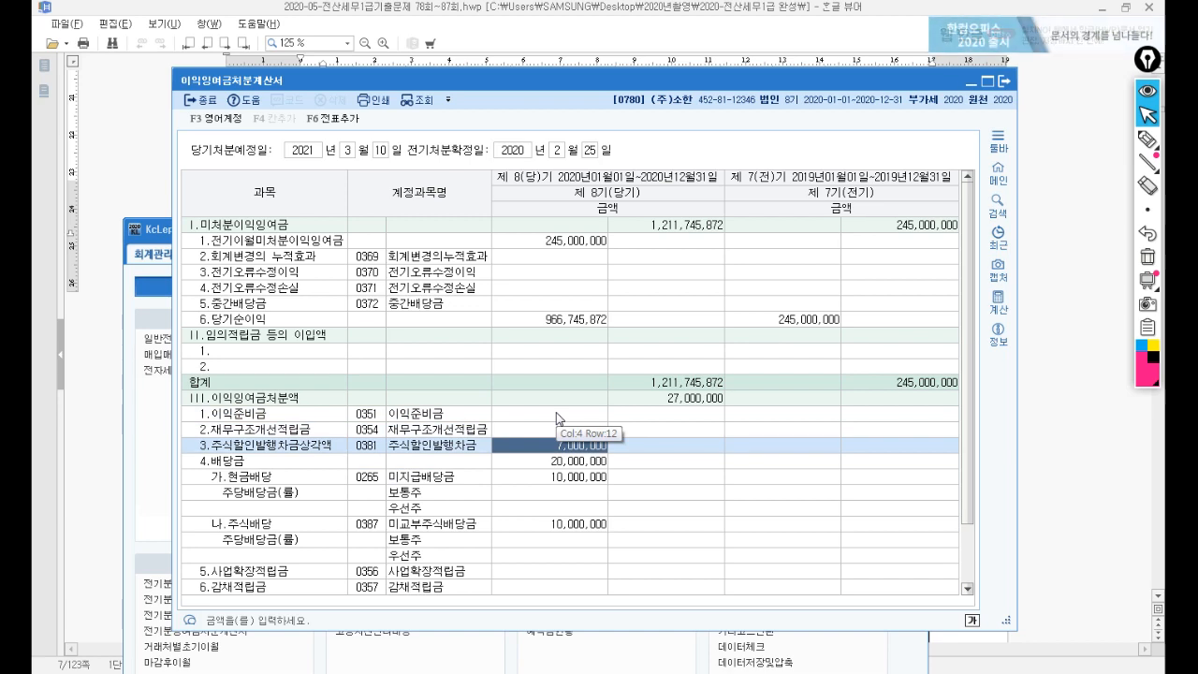
key("F6")
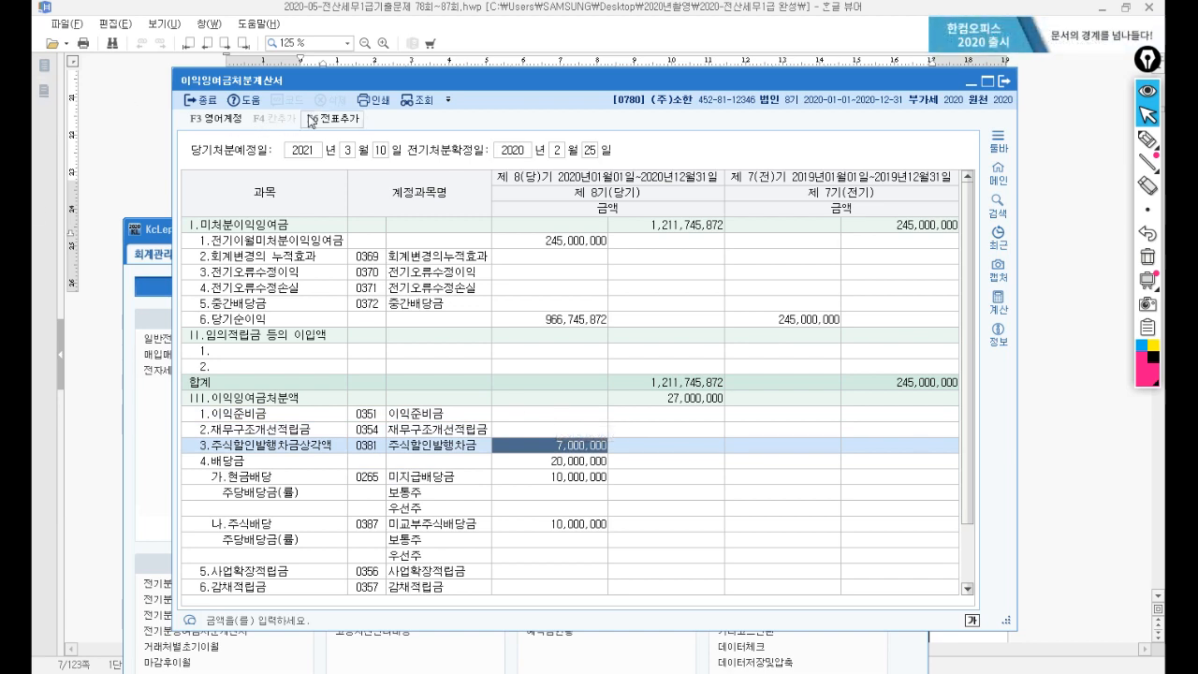
left_click(667, 375)
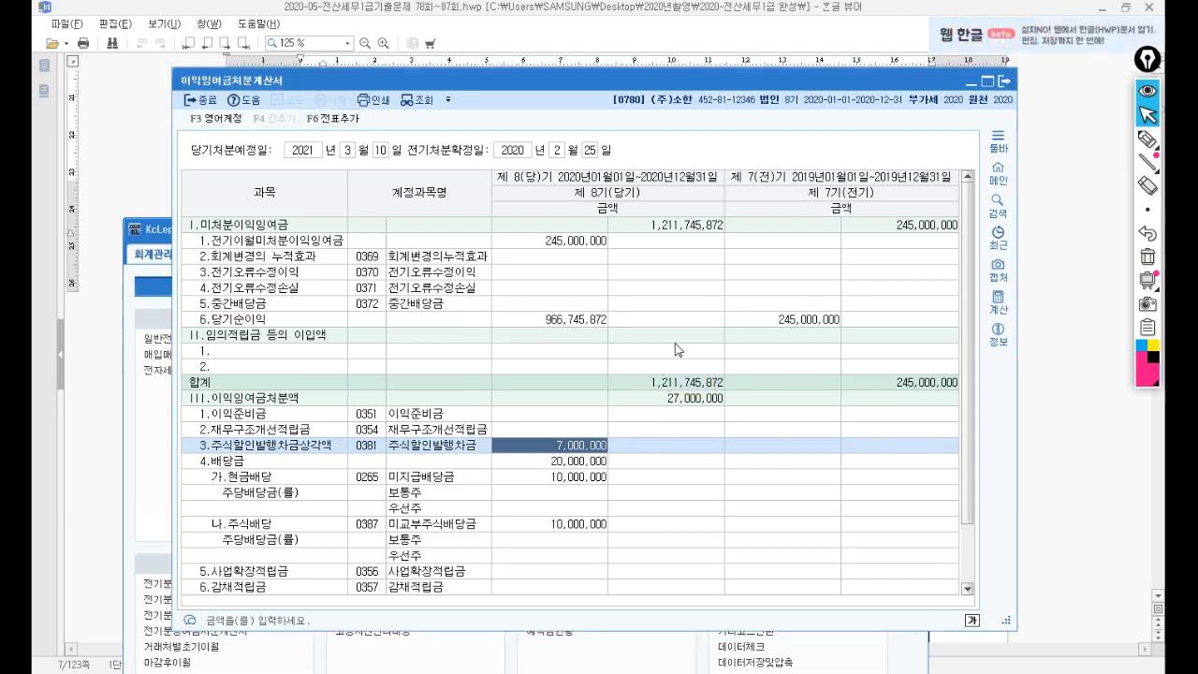
Close the retained-earnings statement, switch to the 원천징수 menus, and scroll the exam to the withholding question.
left_click(1005, 82)
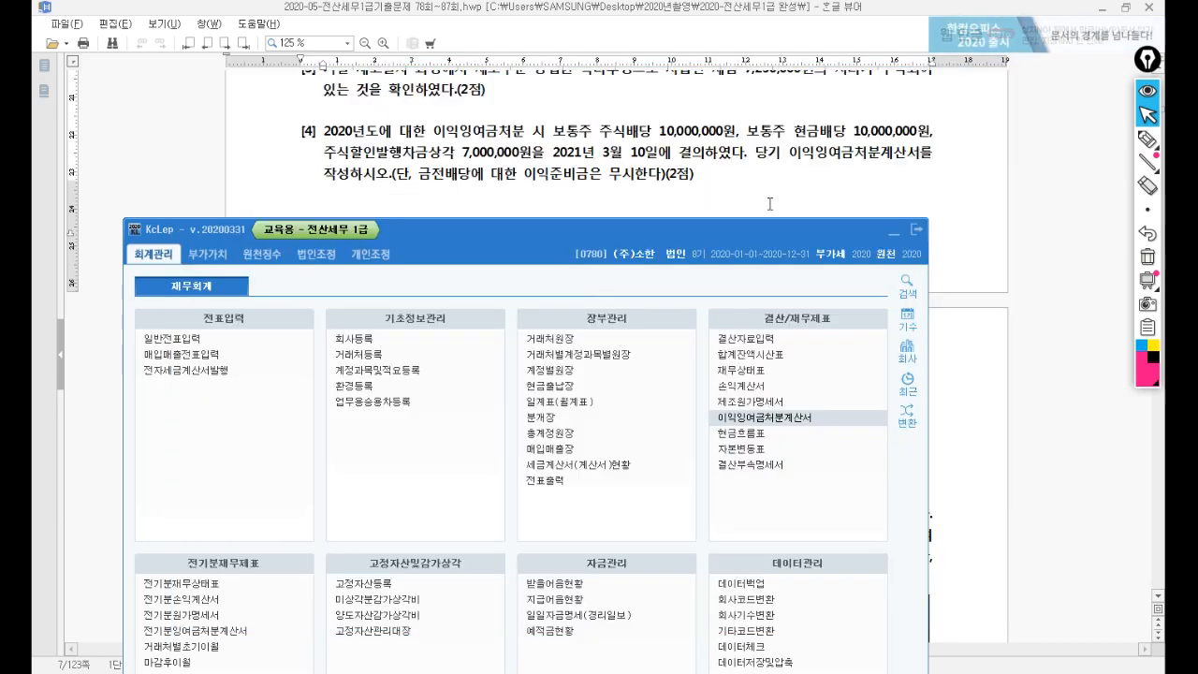
left_click_drag(550, 236, 616, 115)
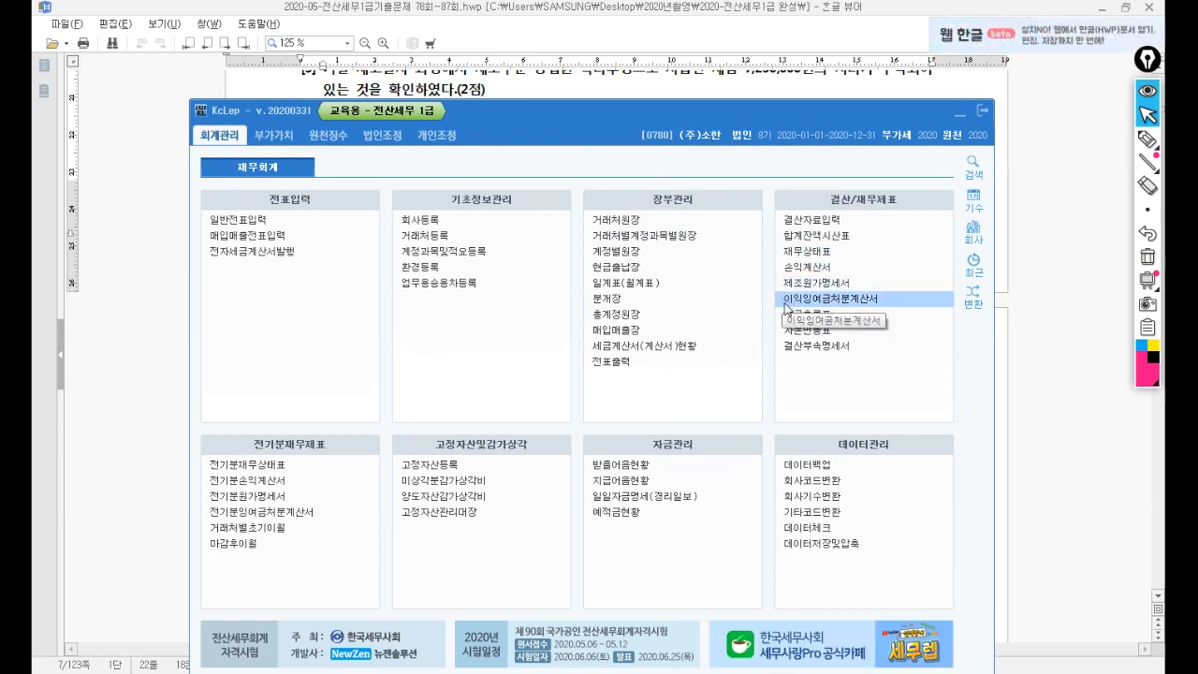
left_click(328, 137)
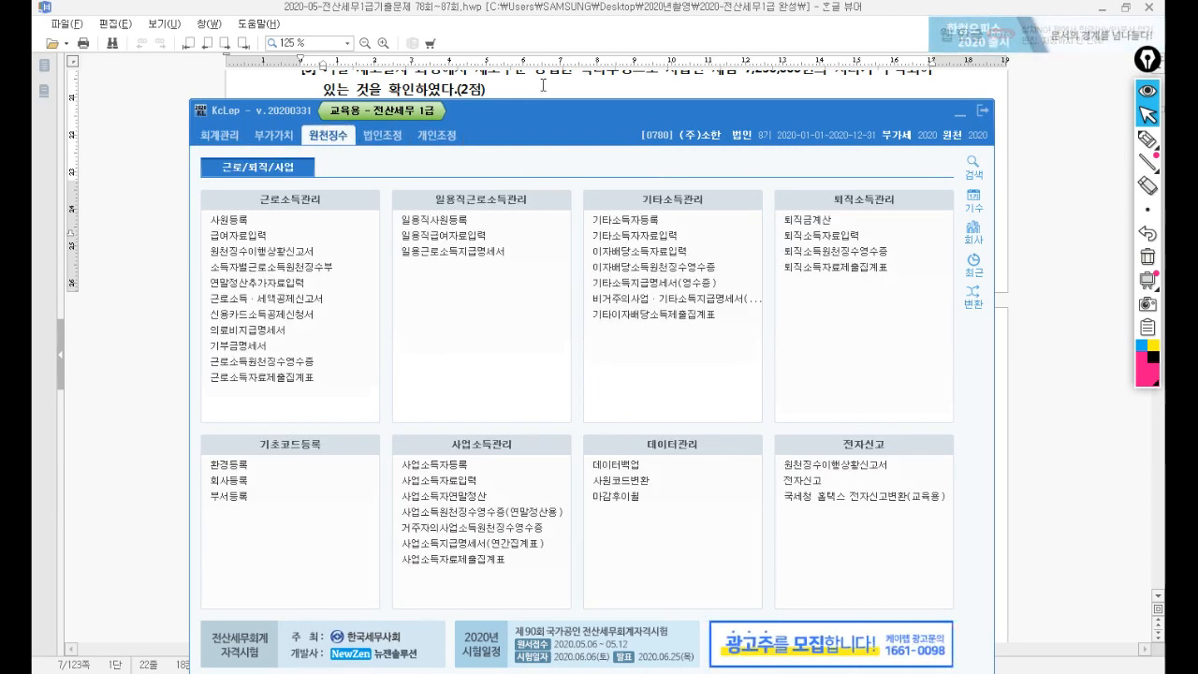
left_click(542, 85)
scroll(523, 222, "down", 5)
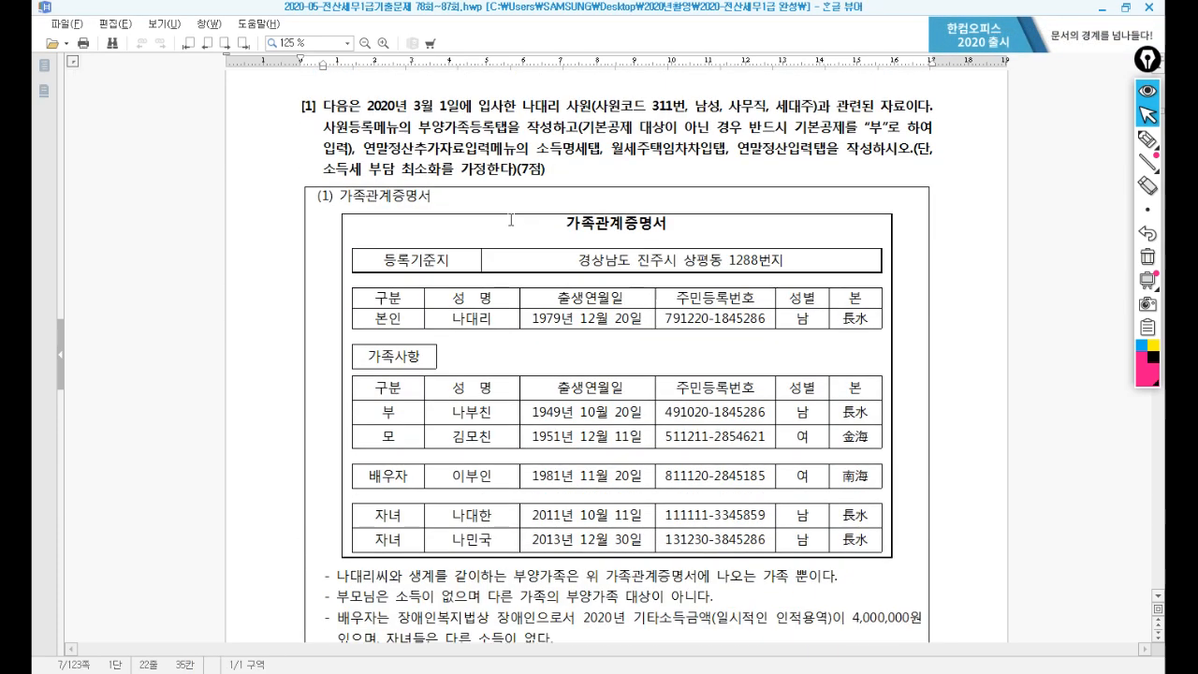
scroll(511, 208, "down", 1)
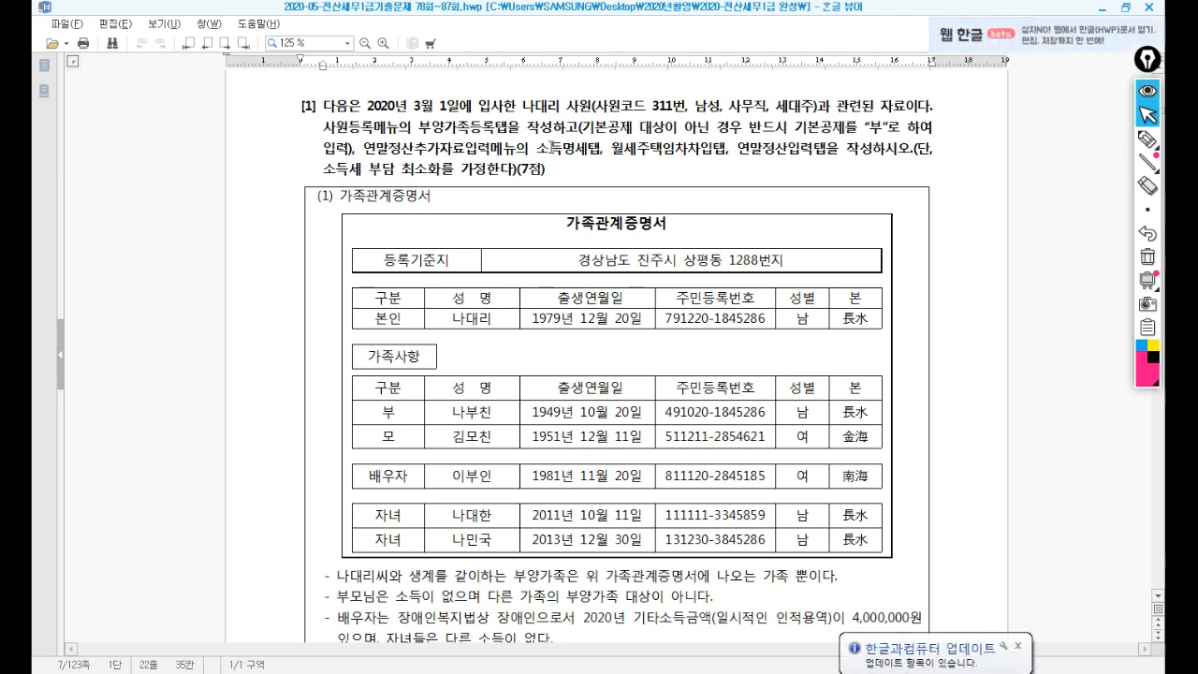
Open employee 311's 부양가족명세 in 사원등록 and place it beside the exam's 가족관계증명서.
left_click(483, 672)
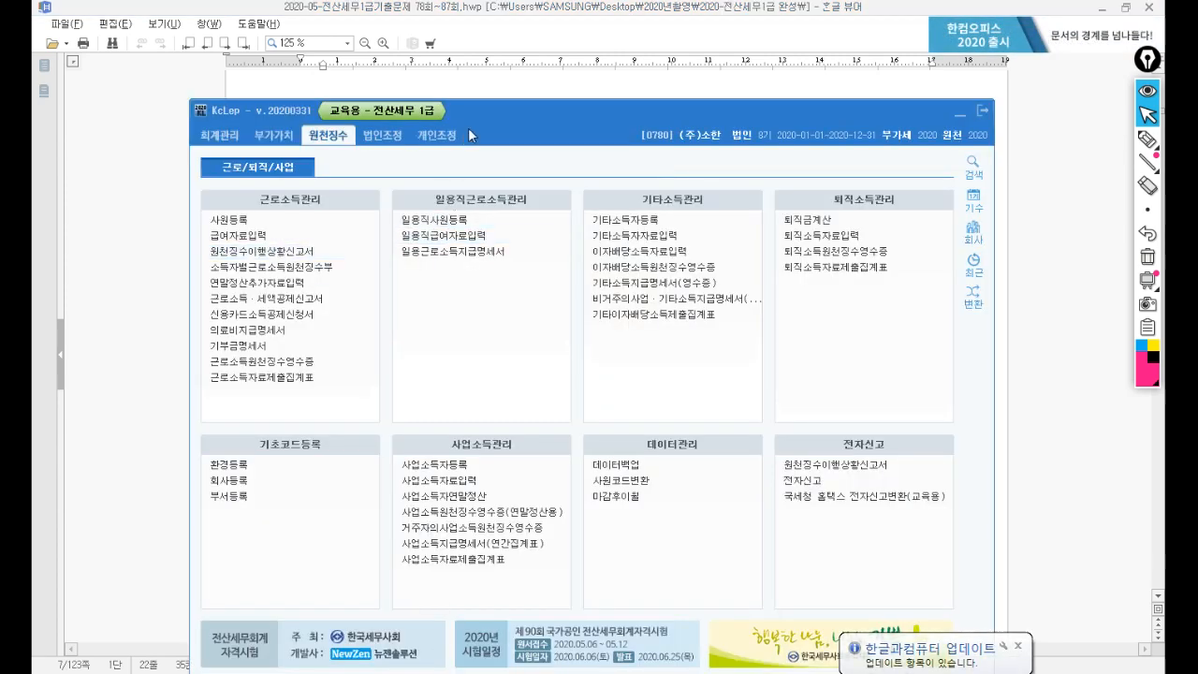
left_click_drag(468, 128, 553, 221)
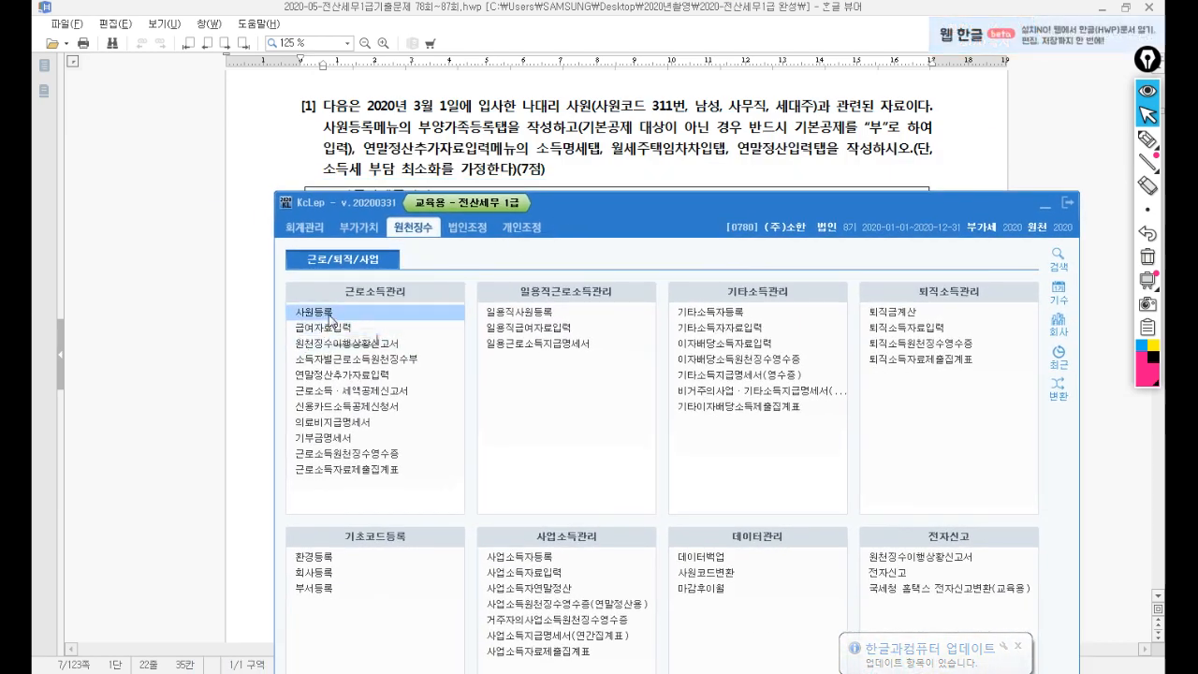
left_click(328, 313)
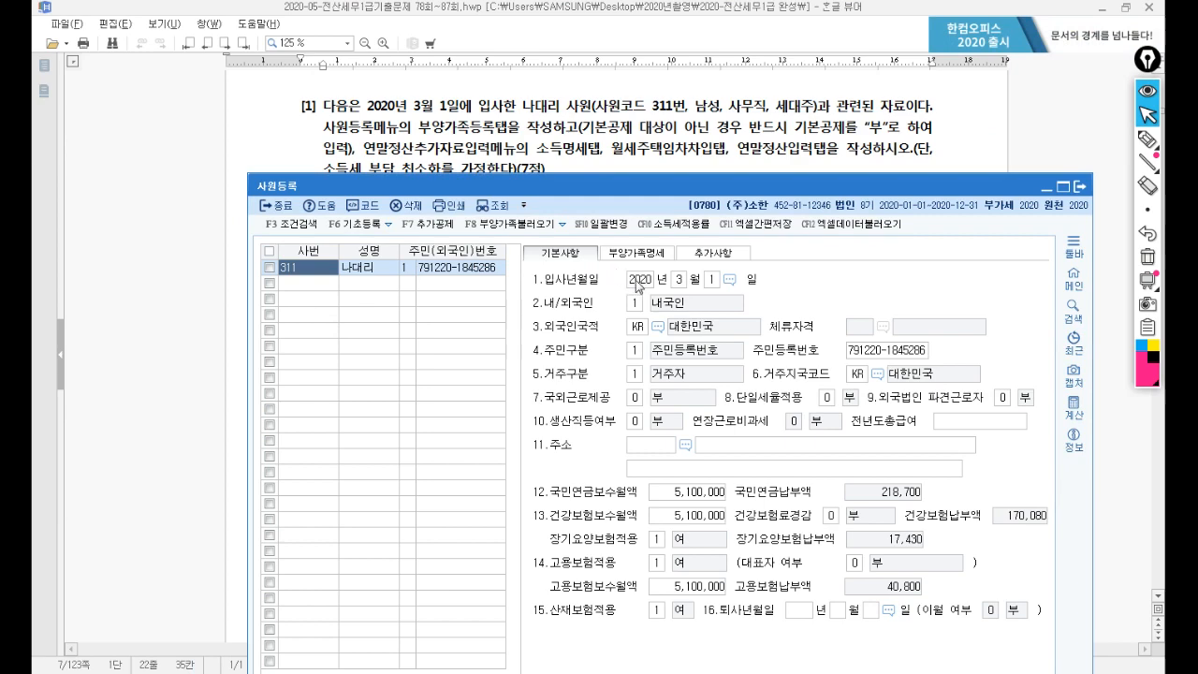
left_click(710, 281)
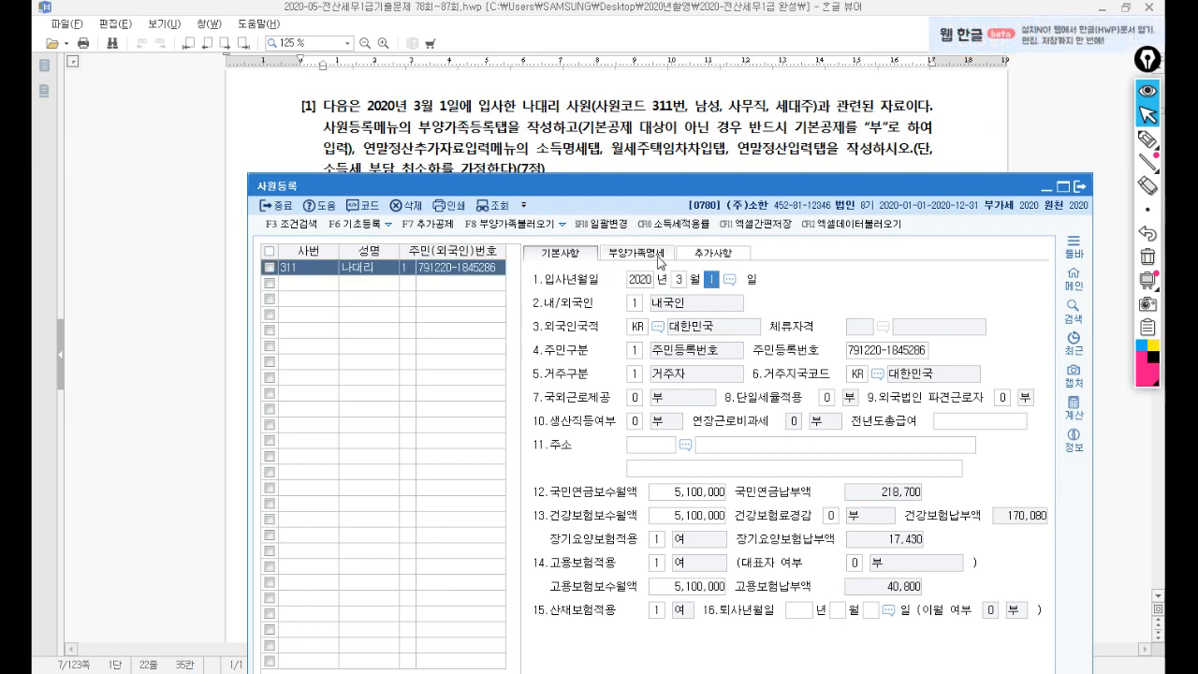
left_click(656, 254)
left_click_drag(629, 190, 572, 291)
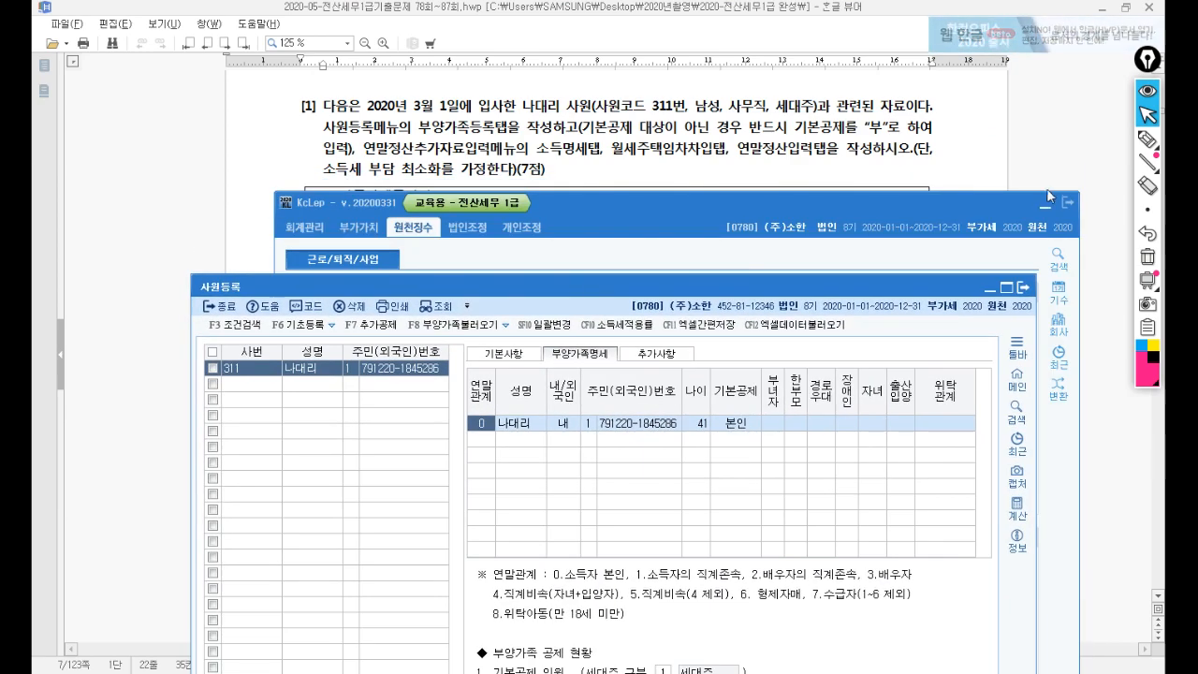
left_click(712, 164)
scroll(670, 131, "down", 4)
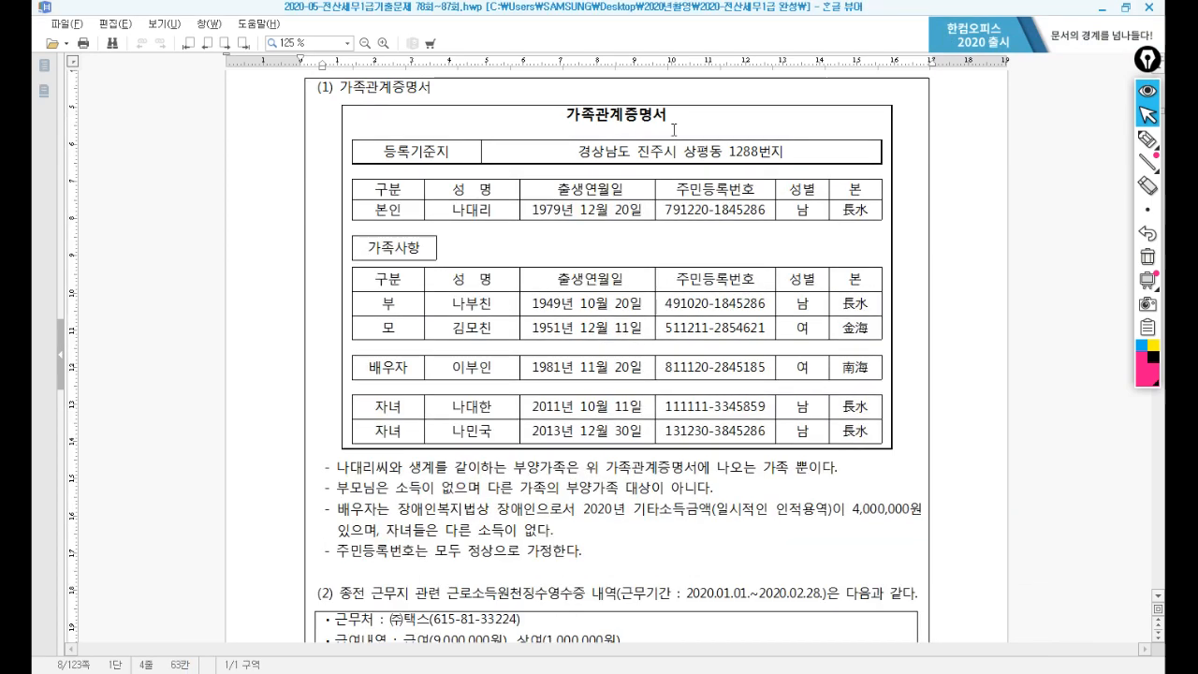
key("alt+Tab")
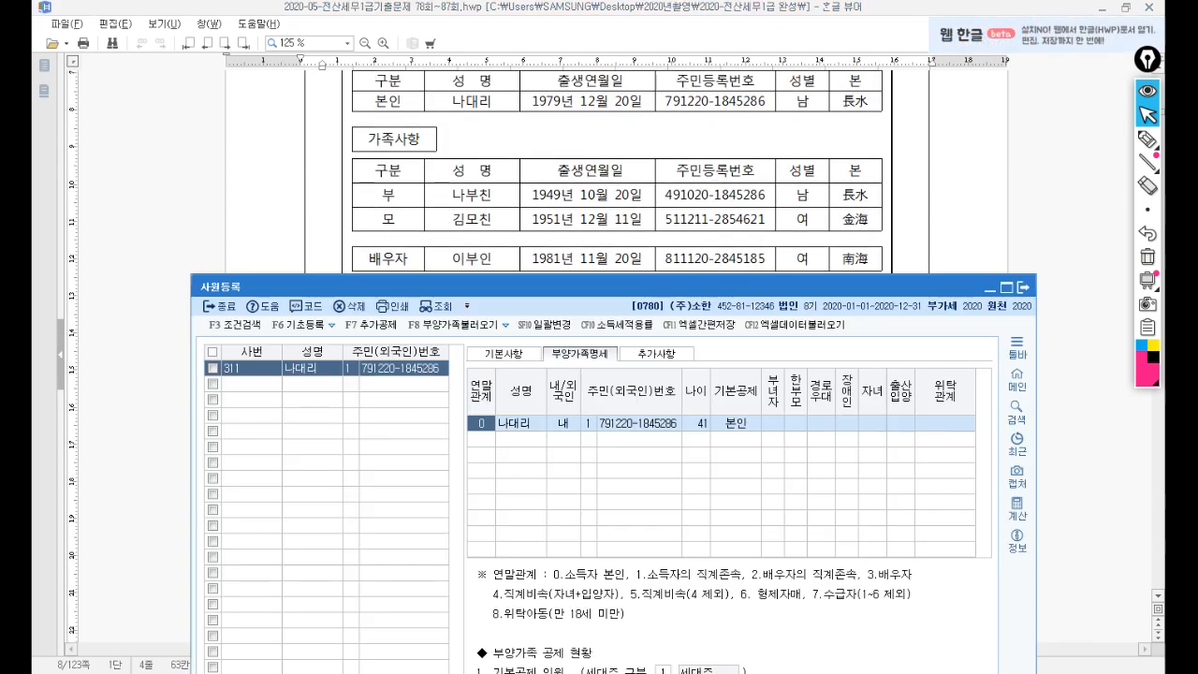
left_click_drag(591, 293, 654, 228)
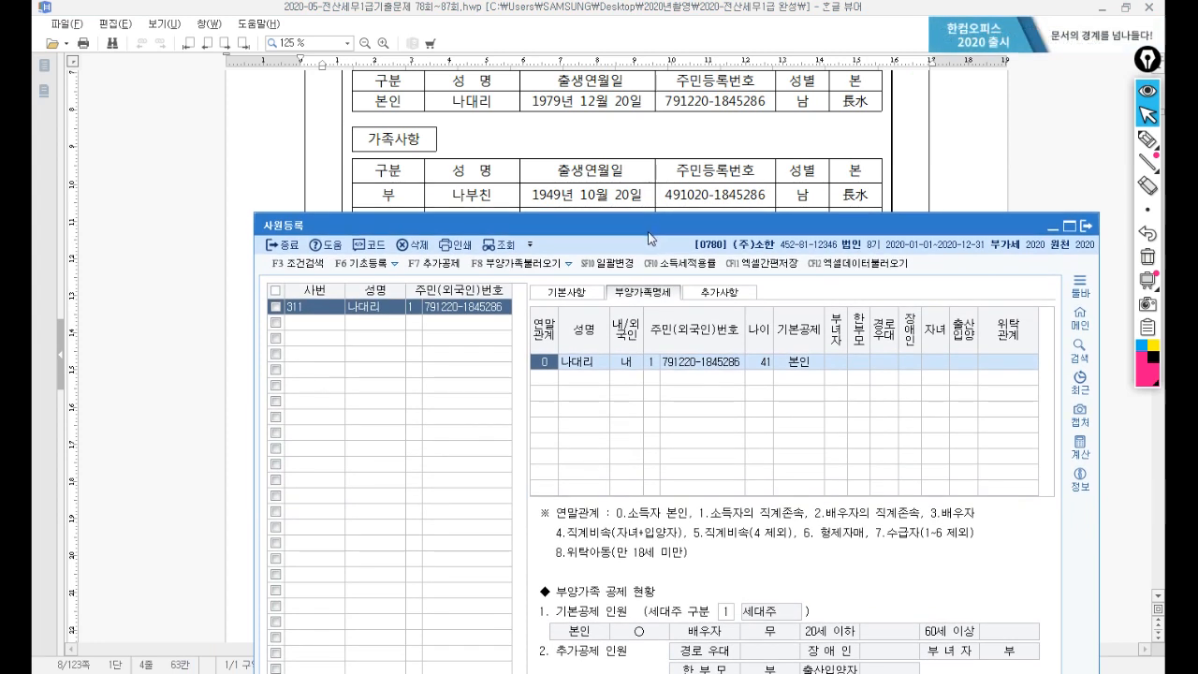
Add the father as relation 1, 내국인, with his resident number and 60세이상 basic deduction.
left_click(543, 378)
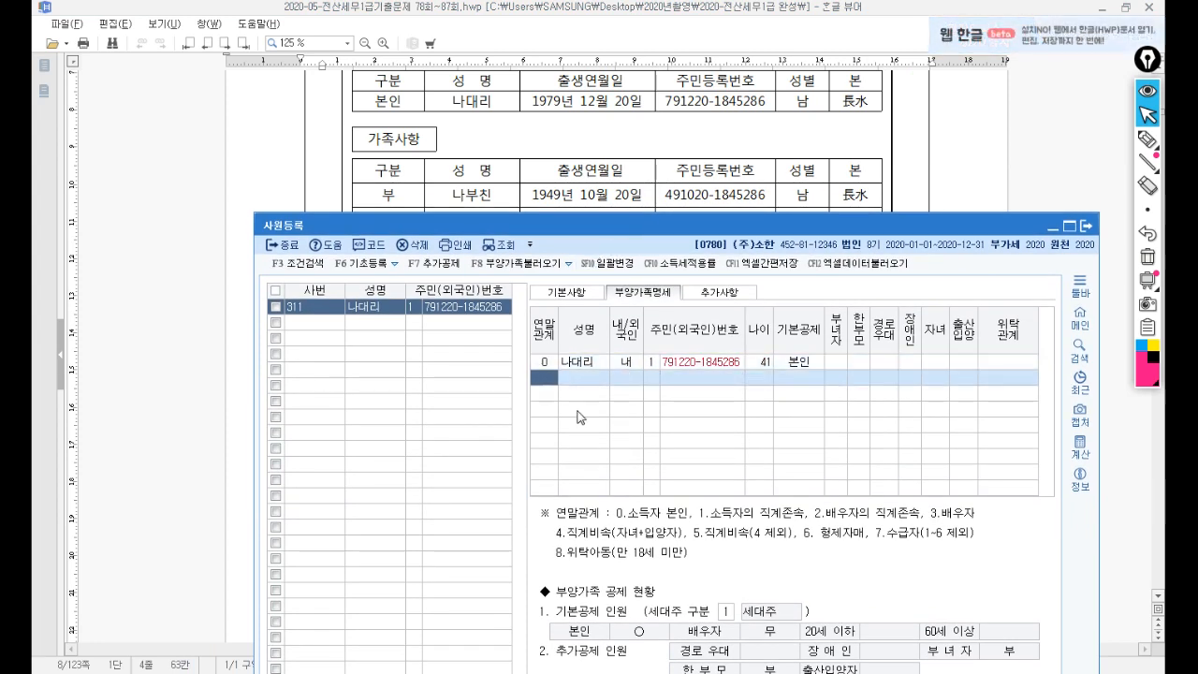
type("1")
key("Return")
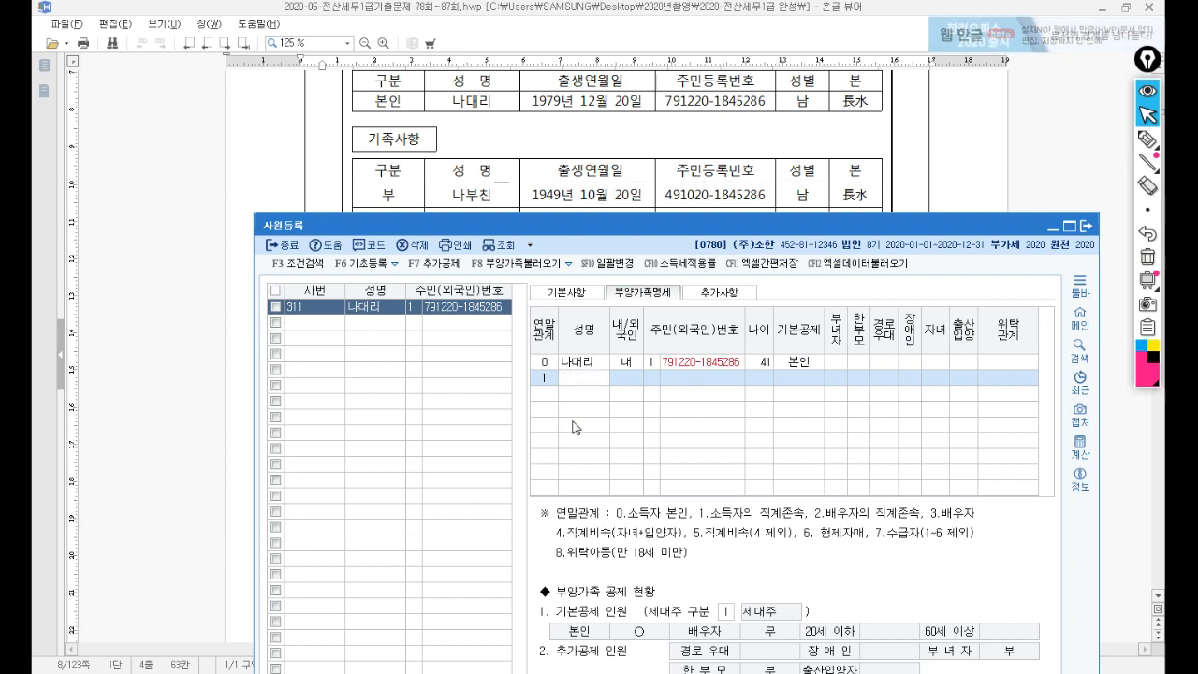
type("나부친")
key("Return")
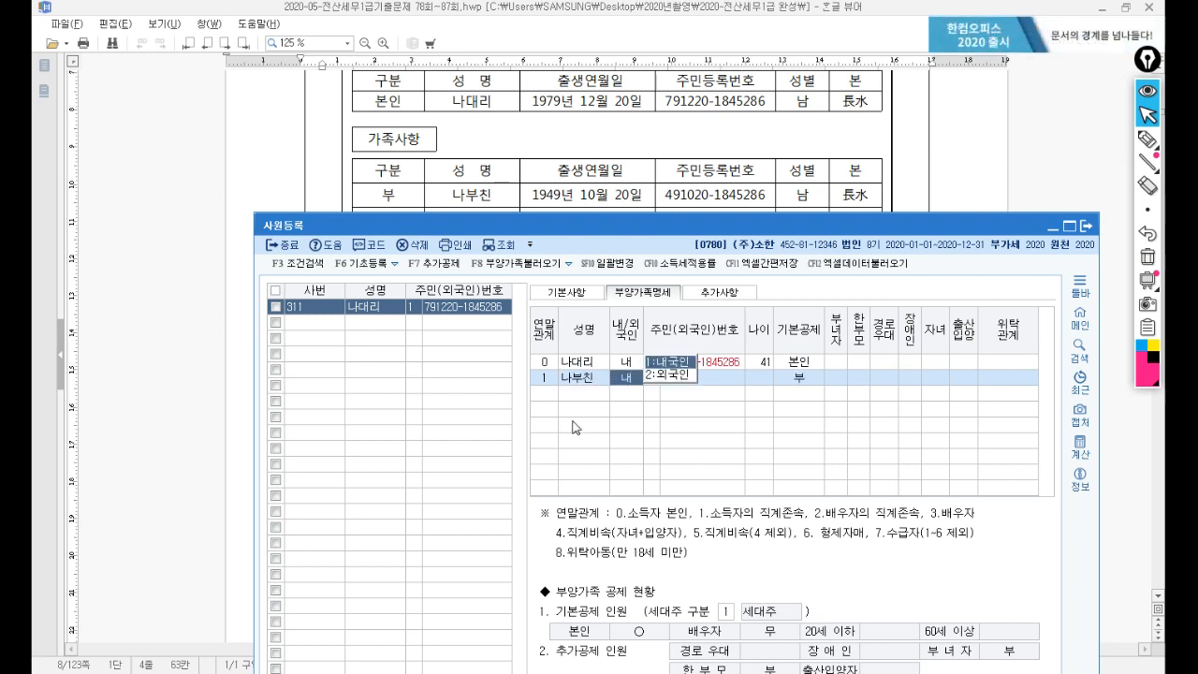
type("1")
key("Return")
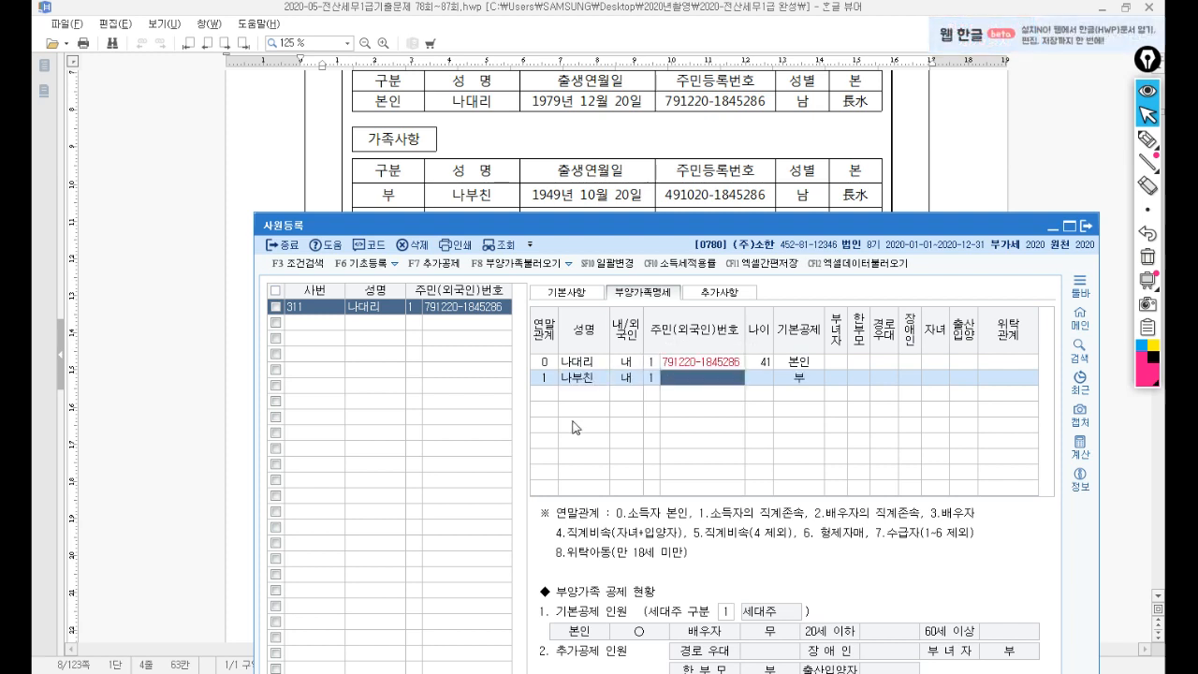
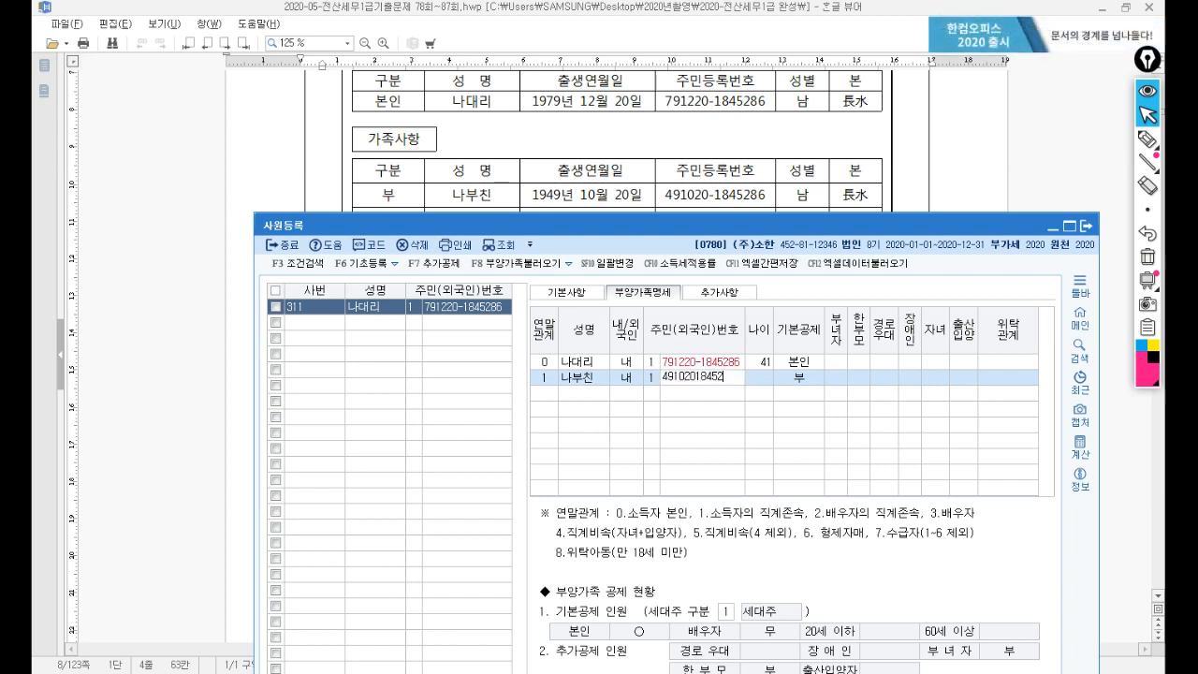
key("Return")
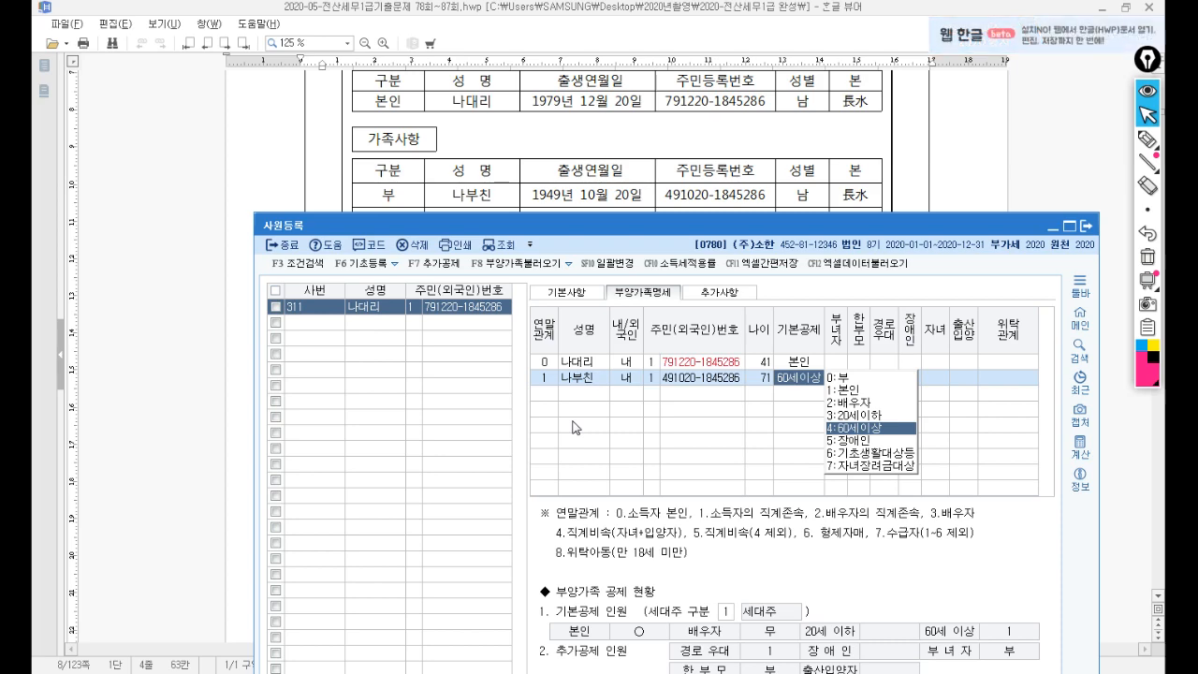
key("Return")
key("Down")
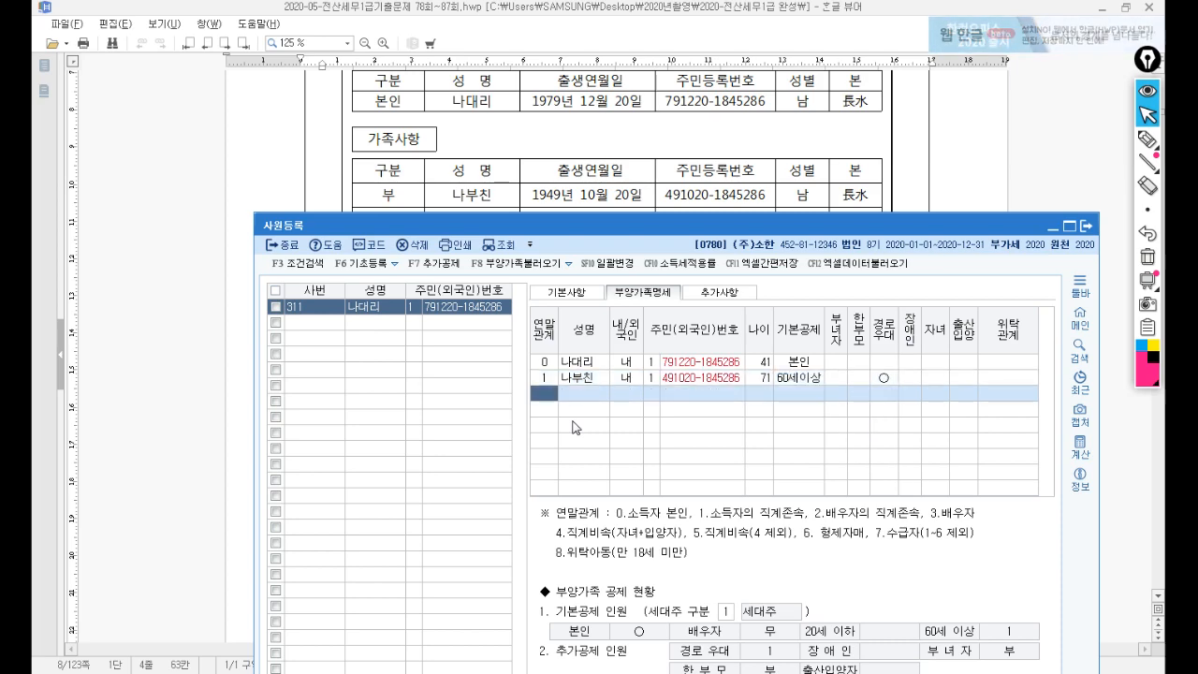
left_click_drag(562, 225, 547, 429)
Highlight the exam notes on the spouse's 4,000,000원 other income and the children's income.
left_click(531, 375)
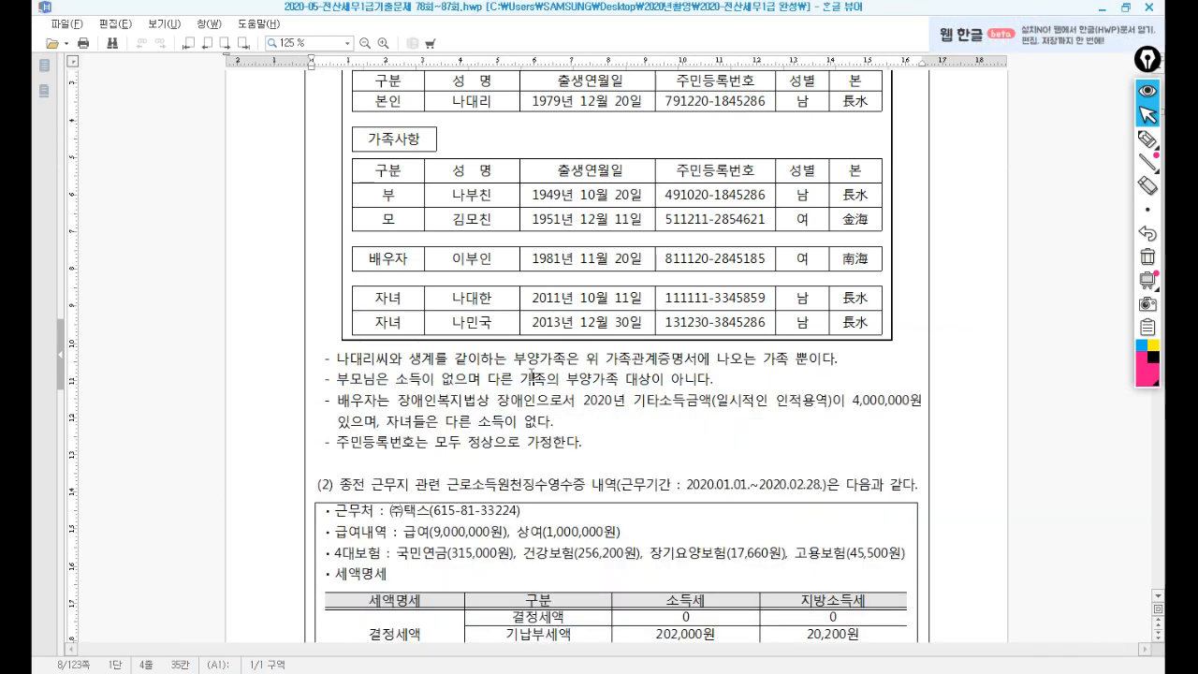
scroll(505, 360, "down", 3)
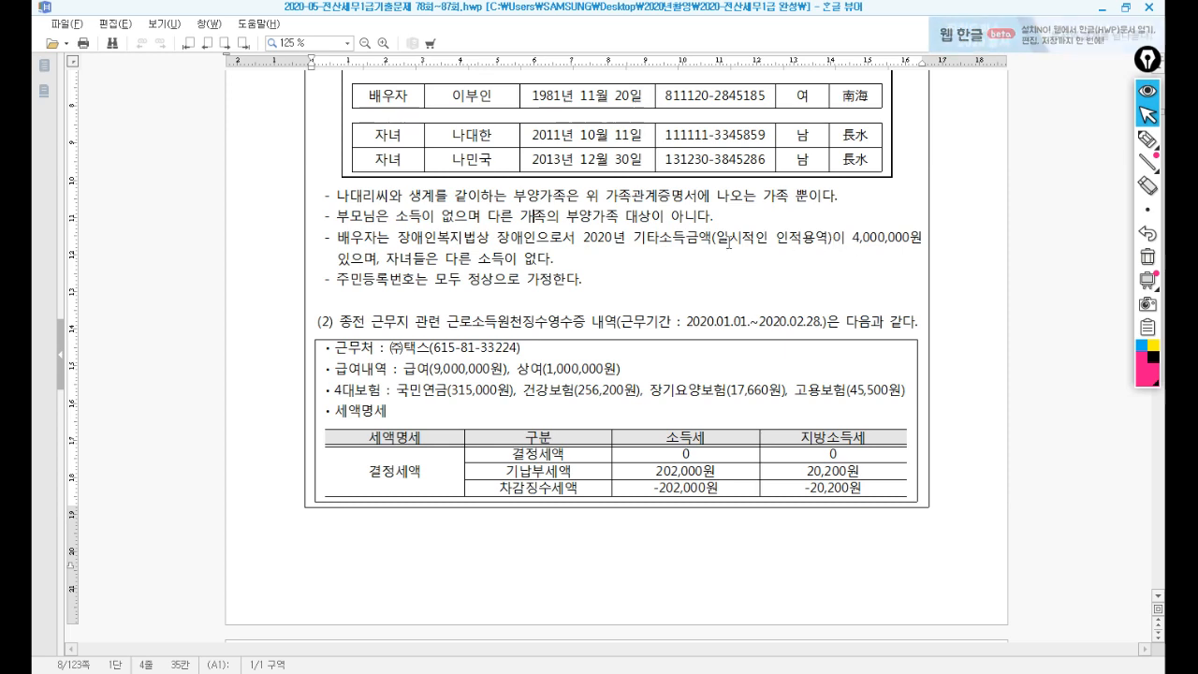
left_click_drag(628, 242, 890, 241)
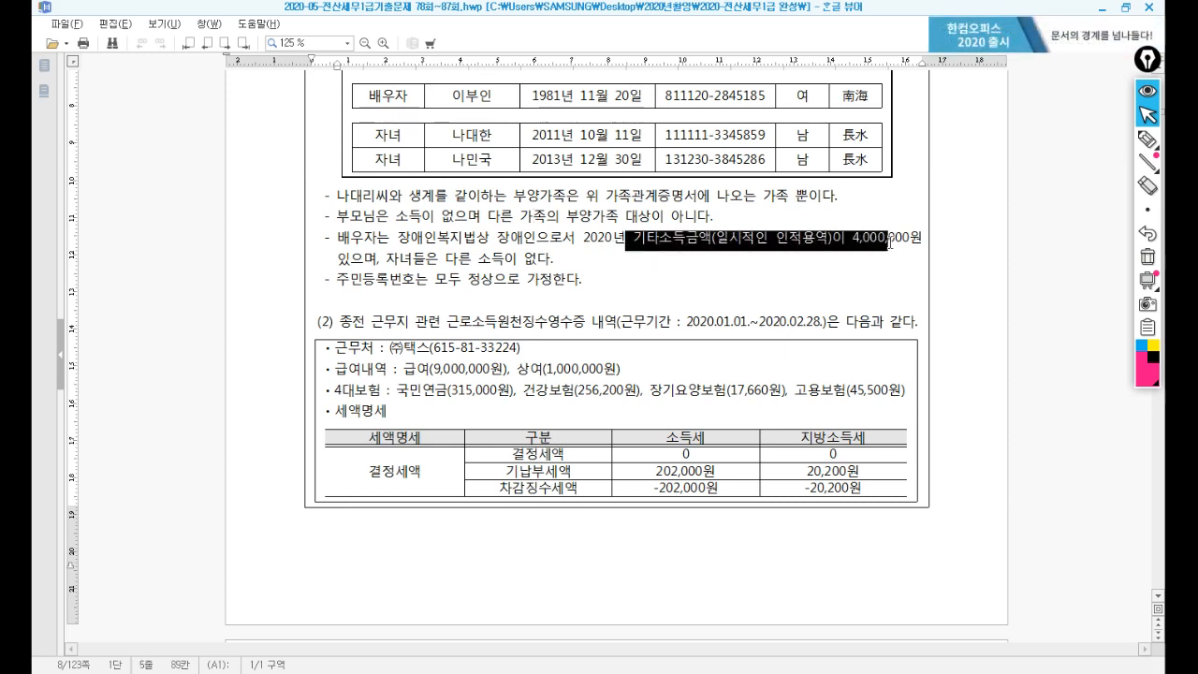
left_click_drag(385, 258, 476, 262)
scroll(475, 271, "up", 2)
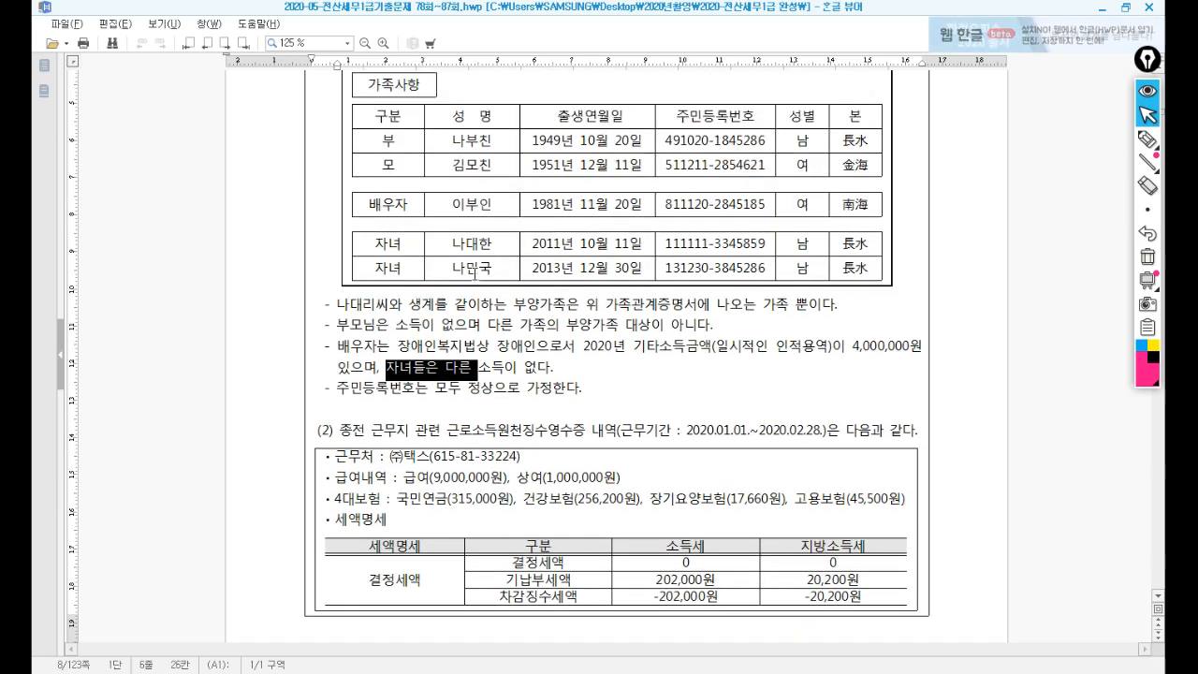
key("alt+Tab")
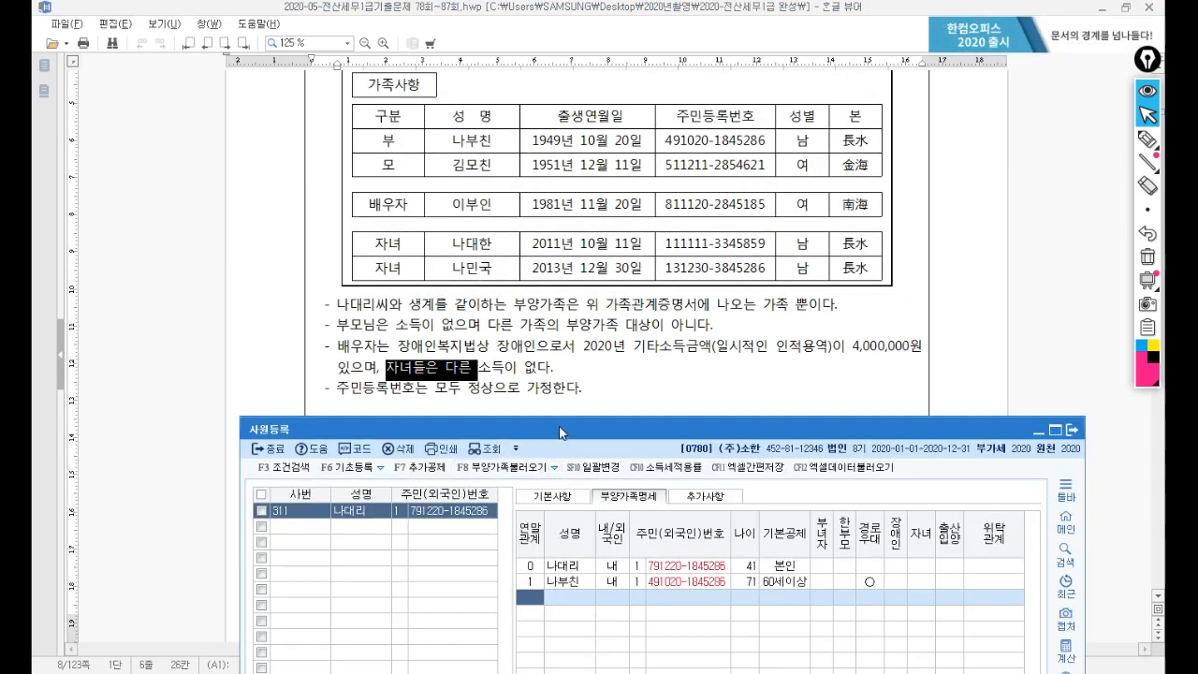
left_click_drag(562, 432, 588, 198)
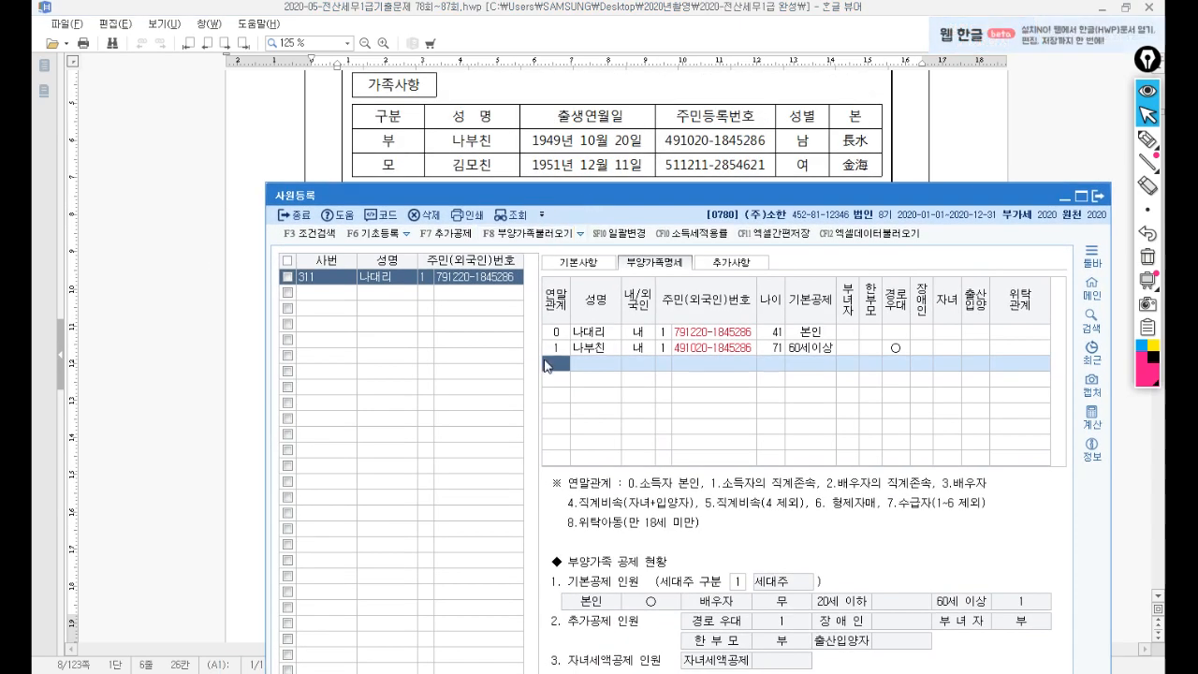
Add the mother as relation 1 with her name, resident number and 60세이상 basic deduction.
key("Return")
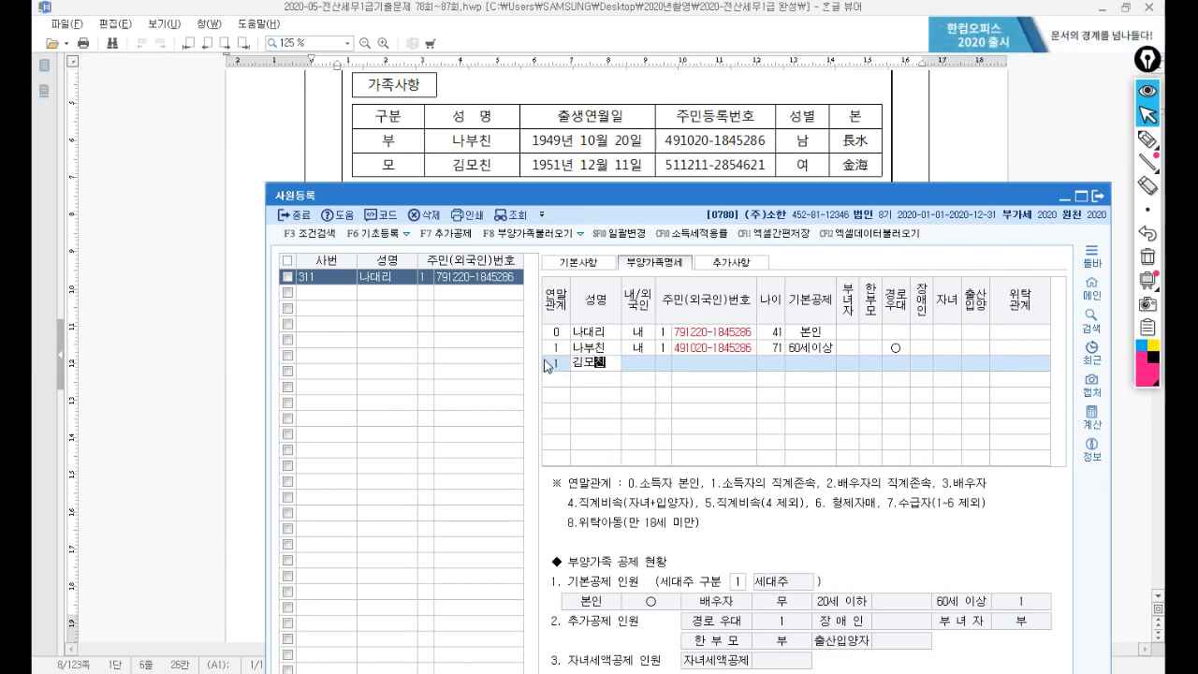
type("김모친")
key("Return")
key("Return")
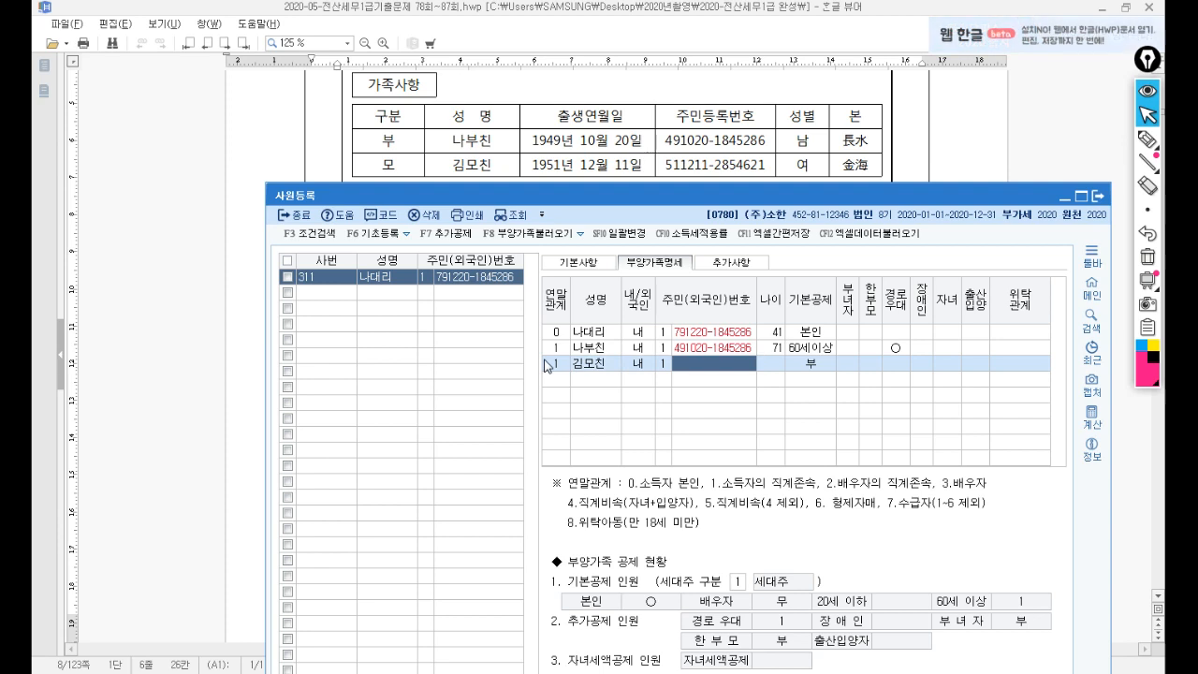
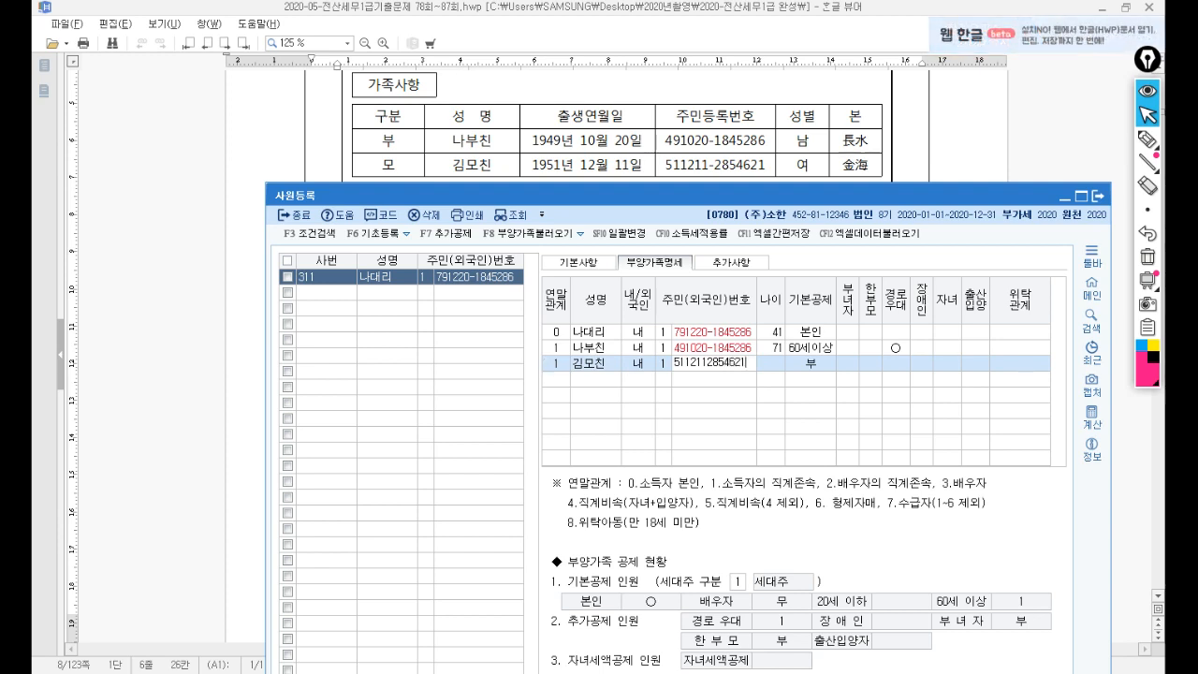
key("Return")
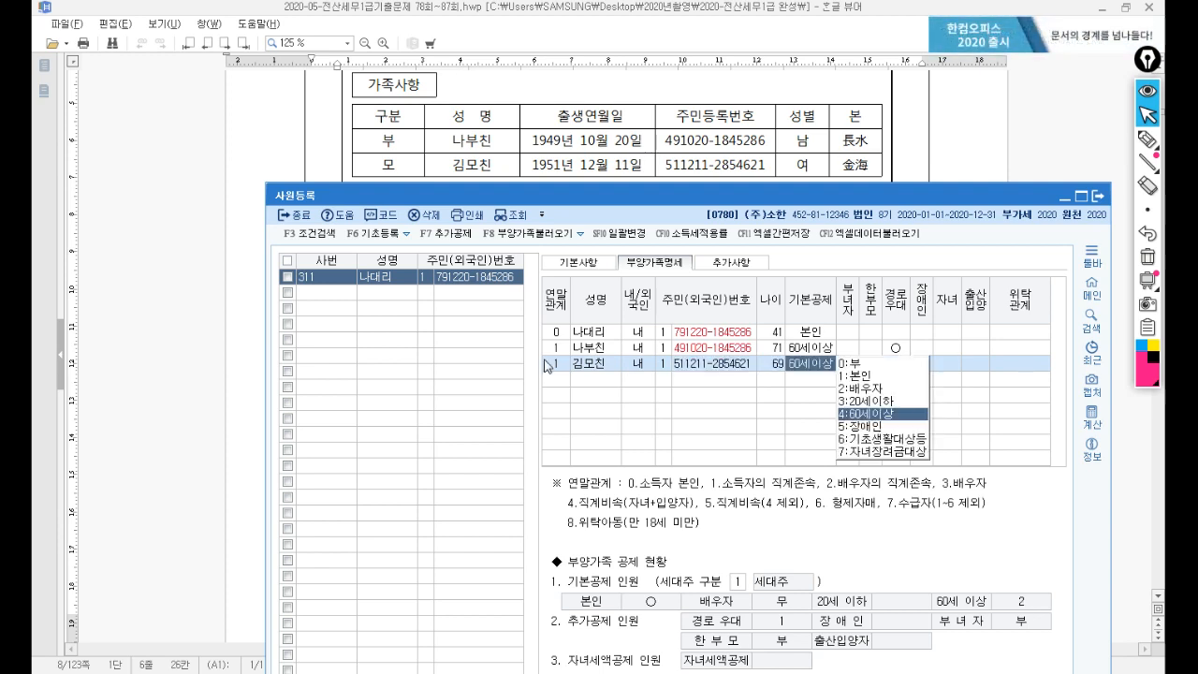
key("Return")
key("Down")
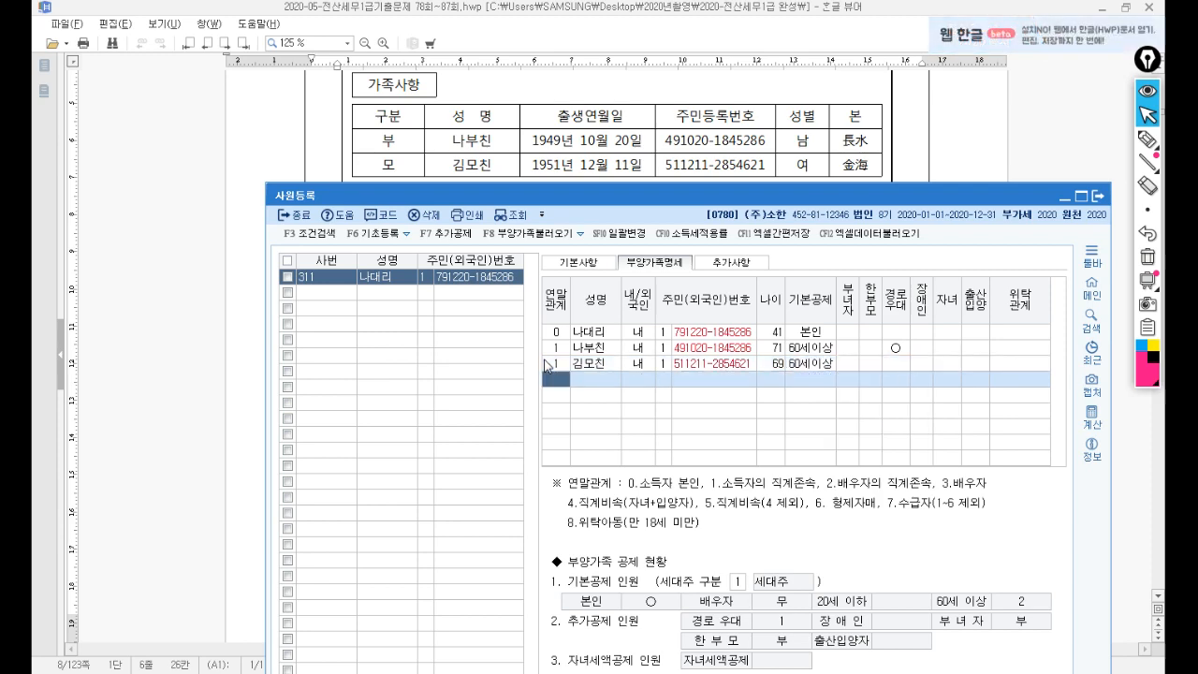
left_click_drag(426, 202, 425, 240)
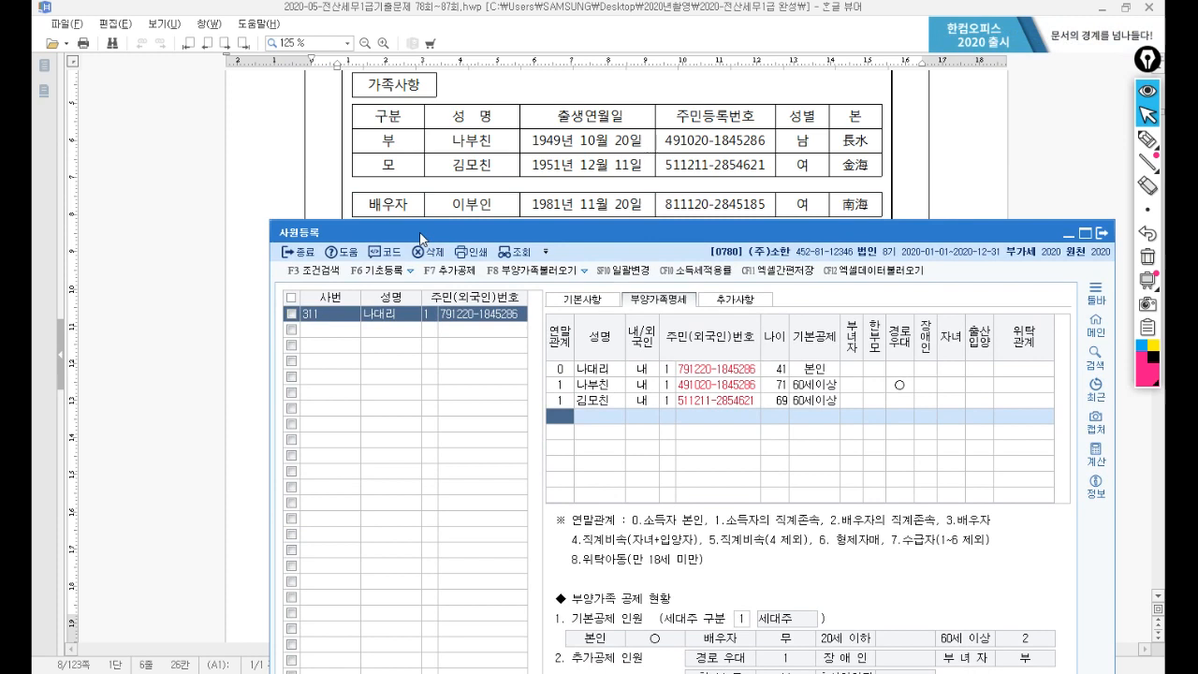
Enter the spouse as relation 3 with her name and resident number, basic deduction 0 (부).
type("3")
key("Return")
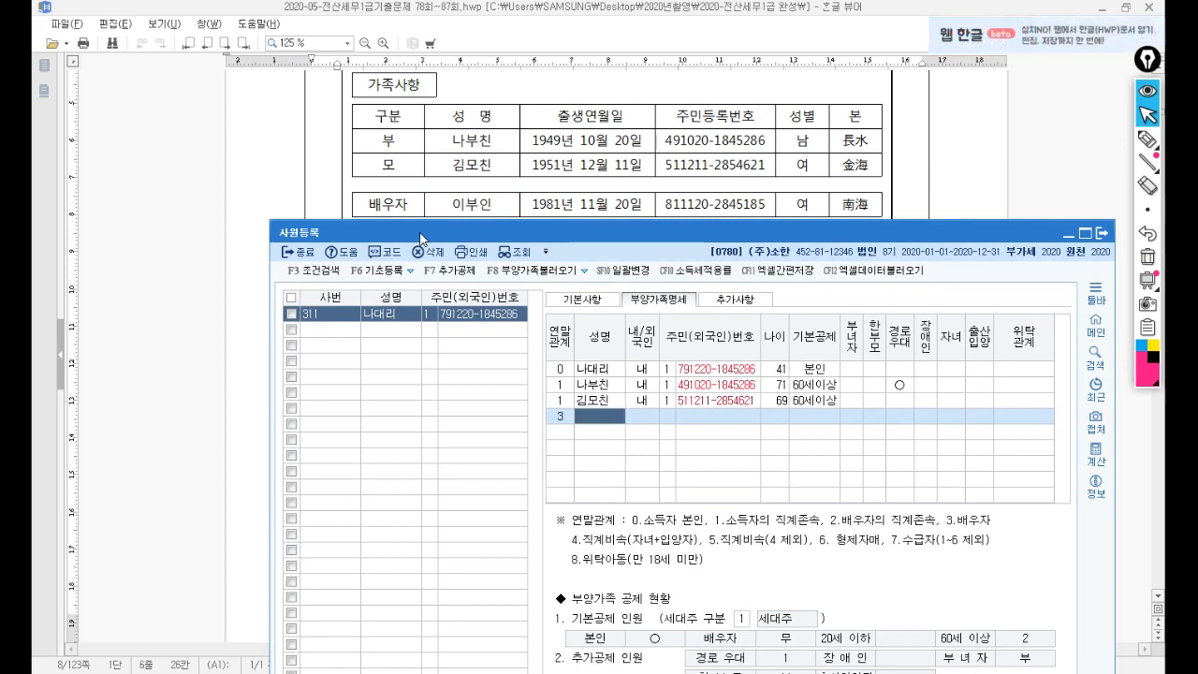
type("이부인")
key("Return")
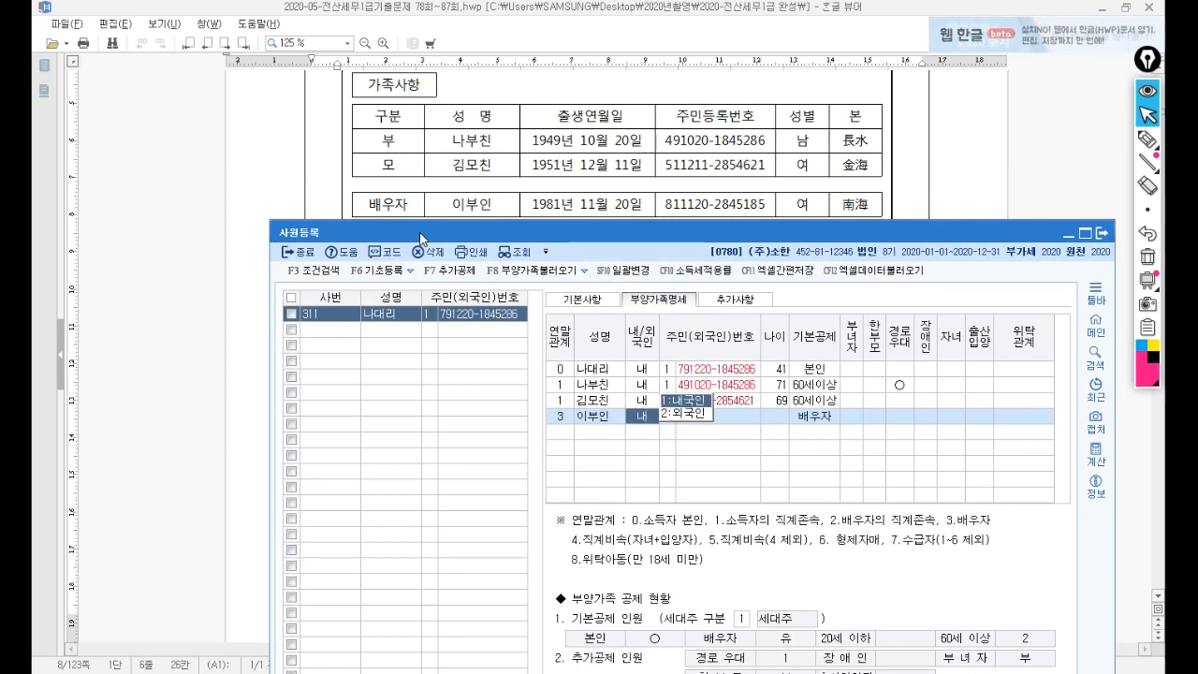
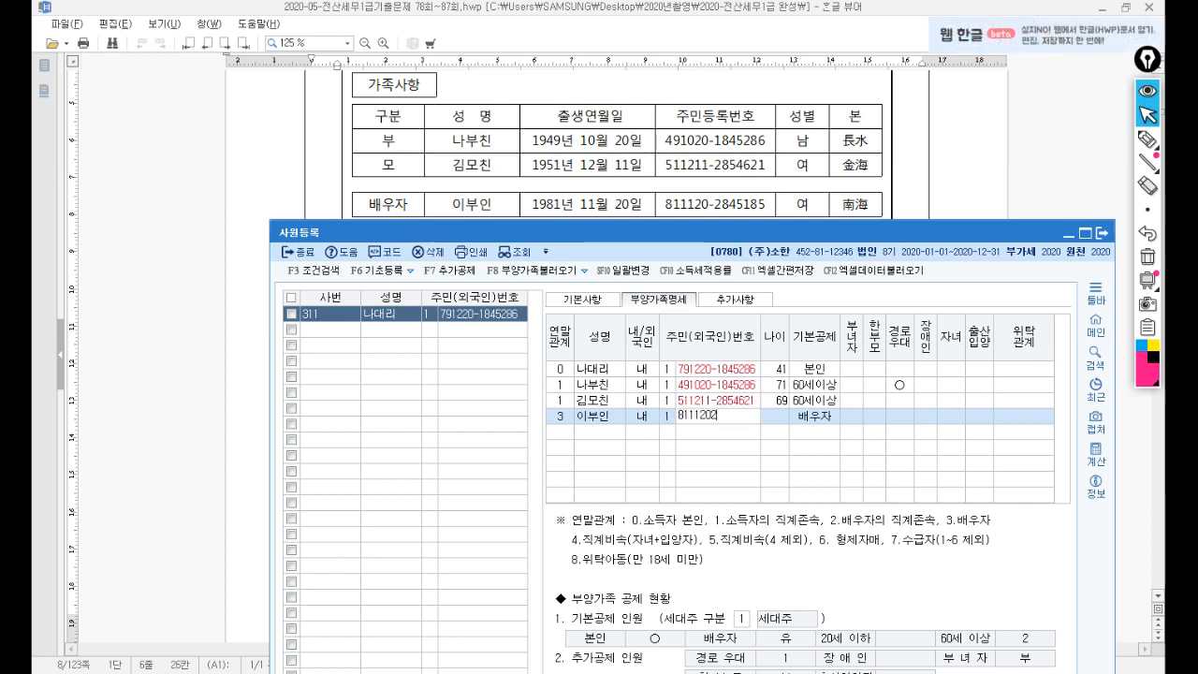
key("Return")
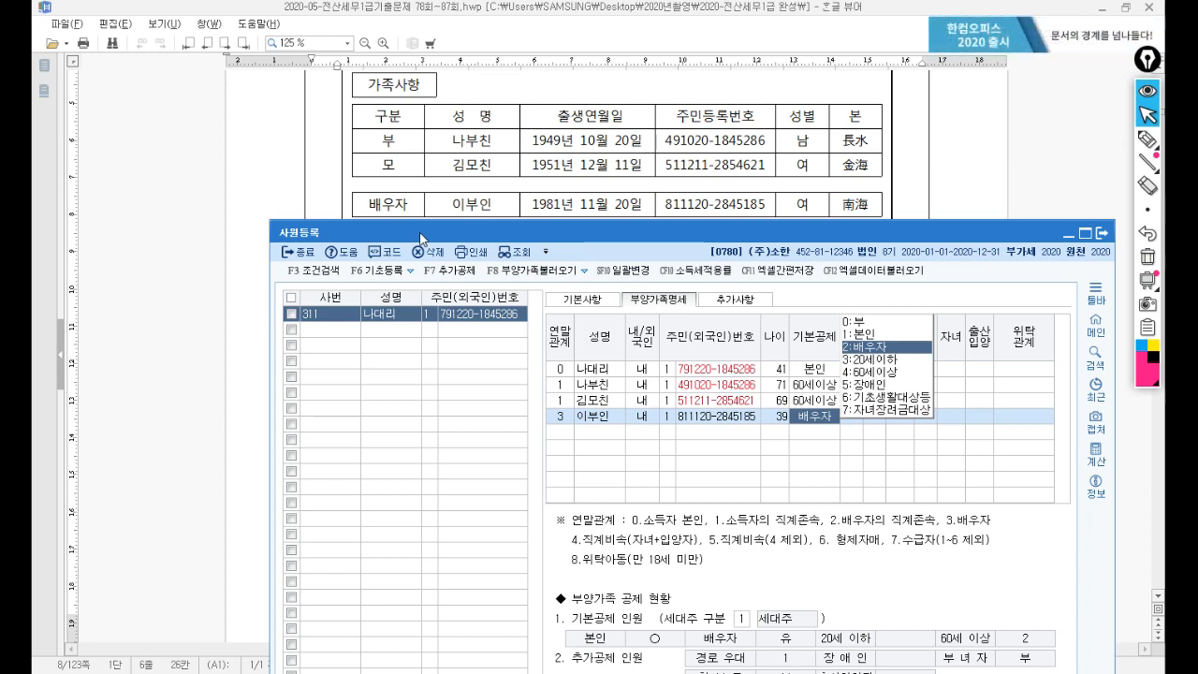
type("0")
key("Return")
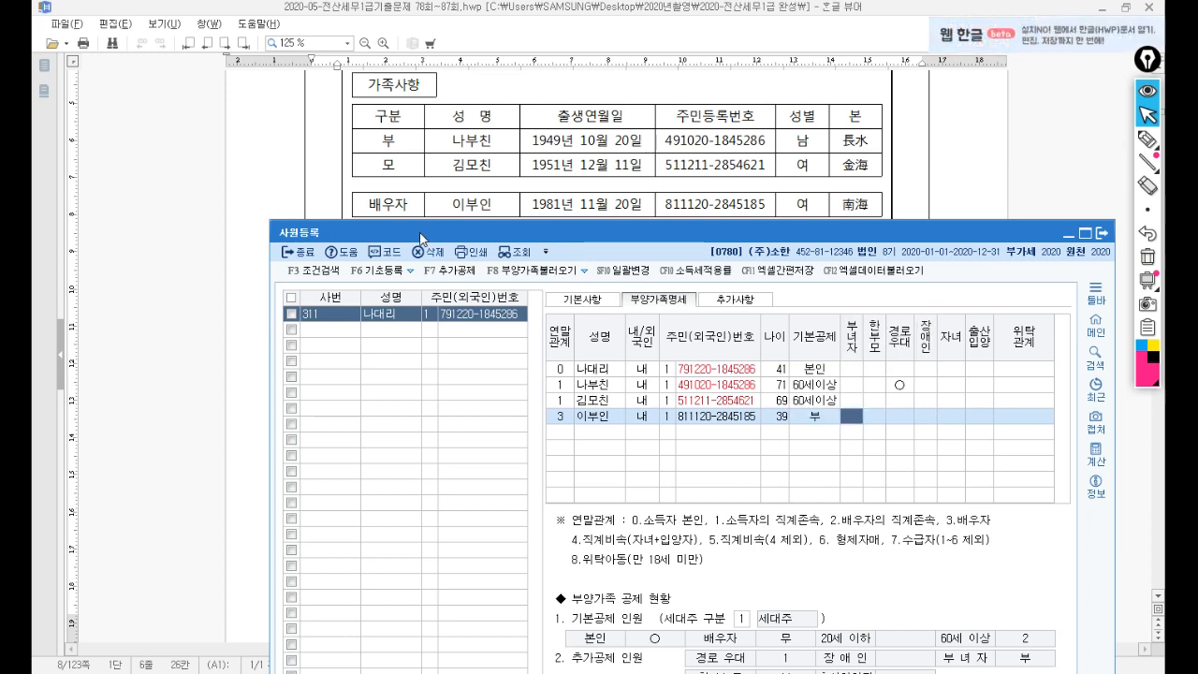
key("Return")
key("Return")
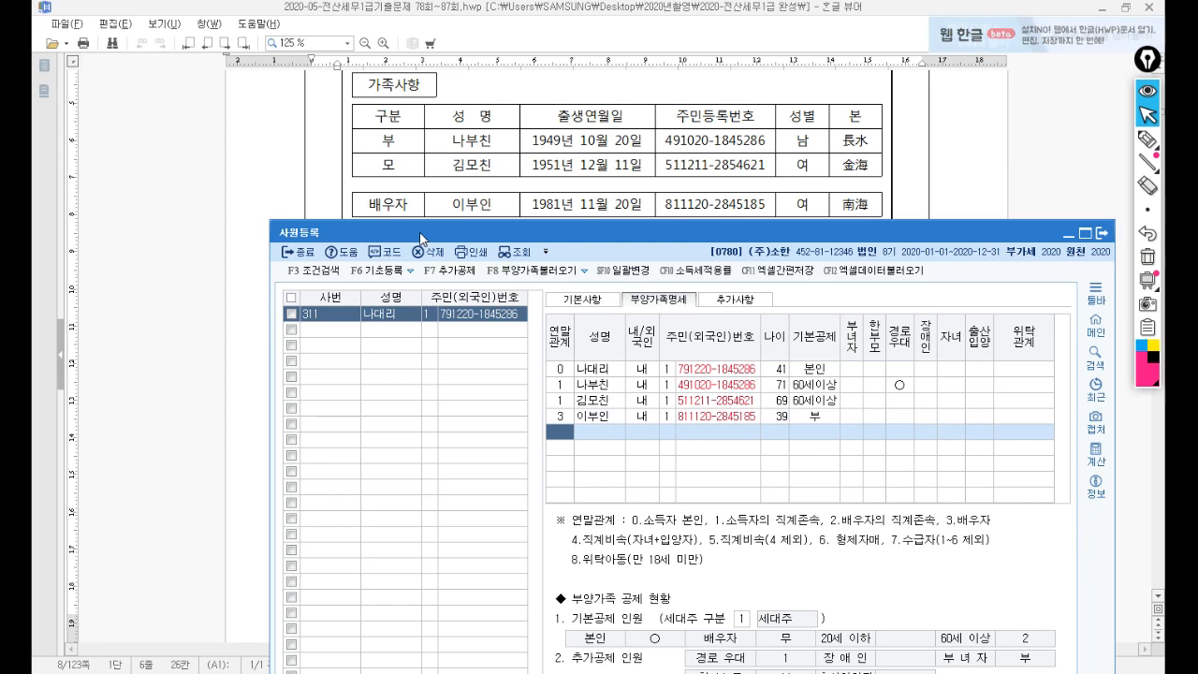
left_click(336, 138)
Add the first child as relation 4, 내국인, with resident number and 20세이하 deduction.
left_click(438, 248)
scroll(437, 249, "down", 3)
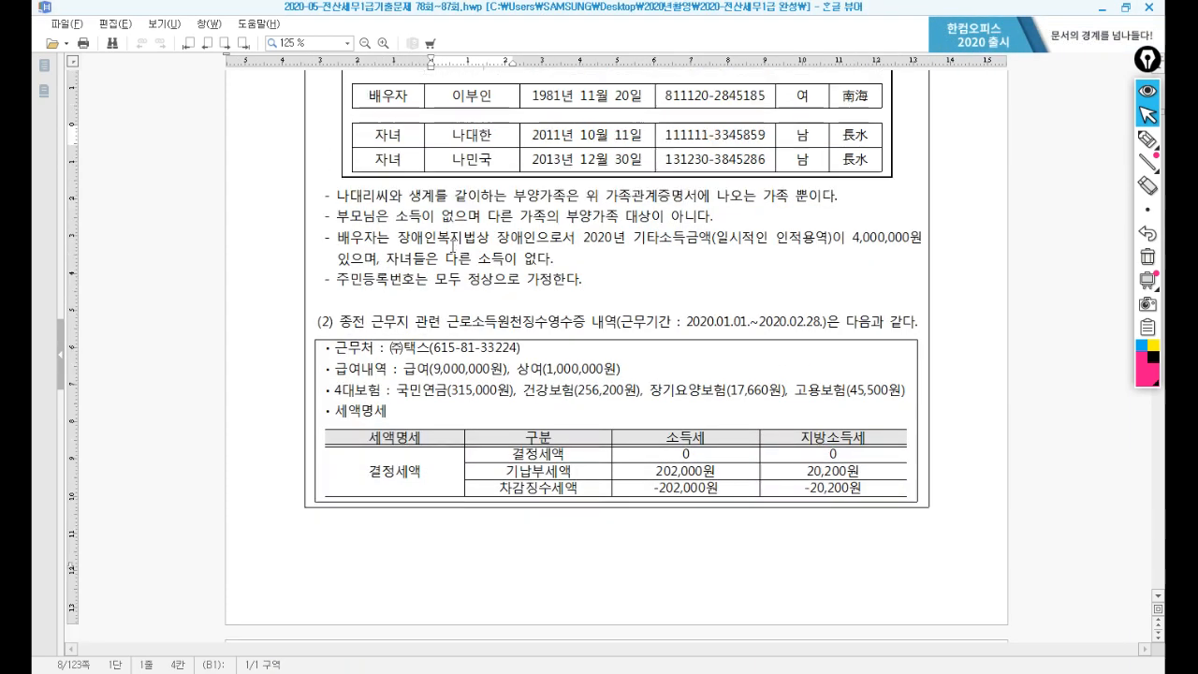
key("alt+Tab")
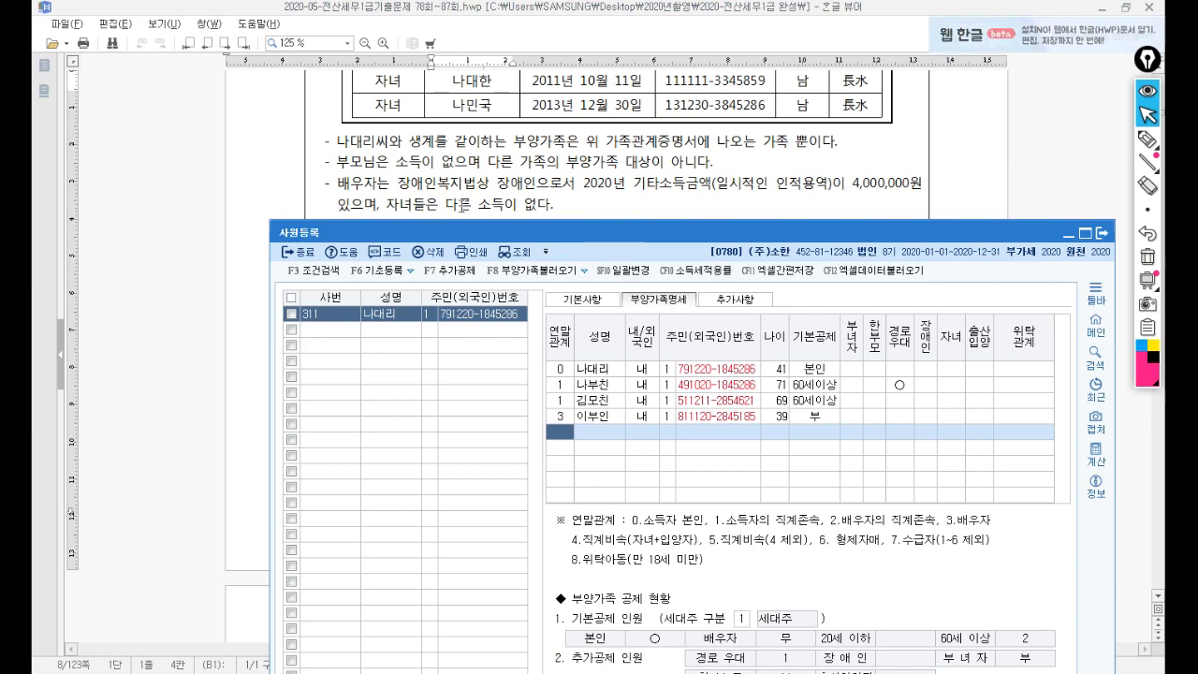
left_click_drag(599, 242, 589, 145)
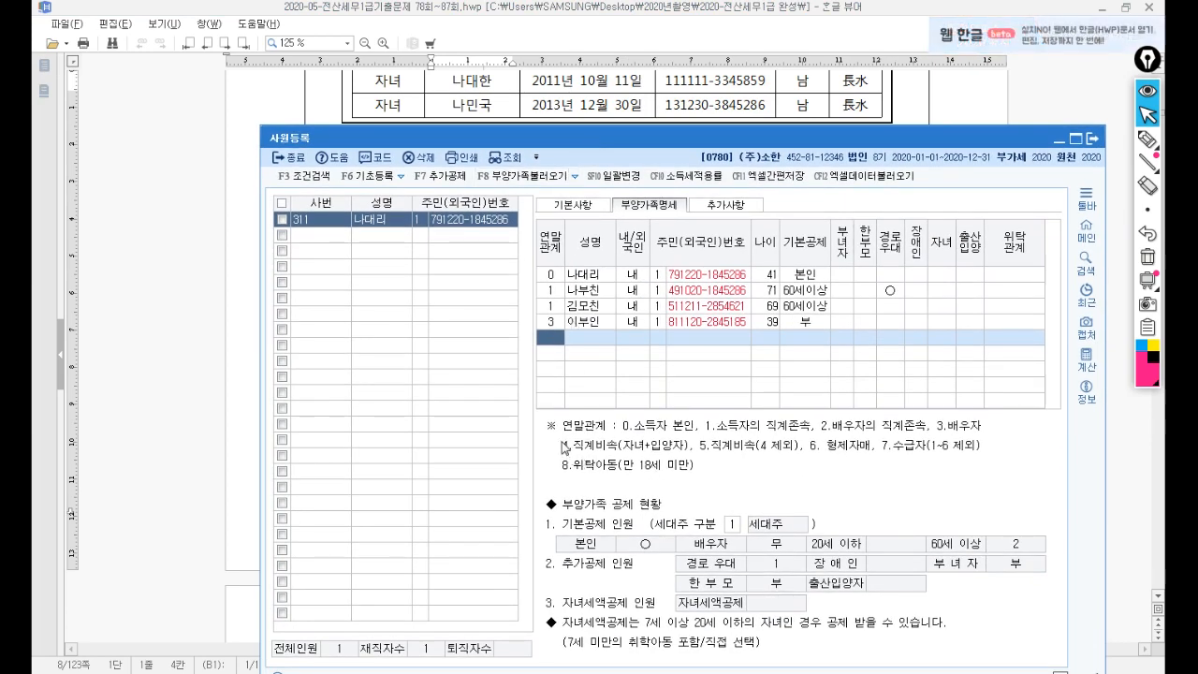
type("4")
key("Return")
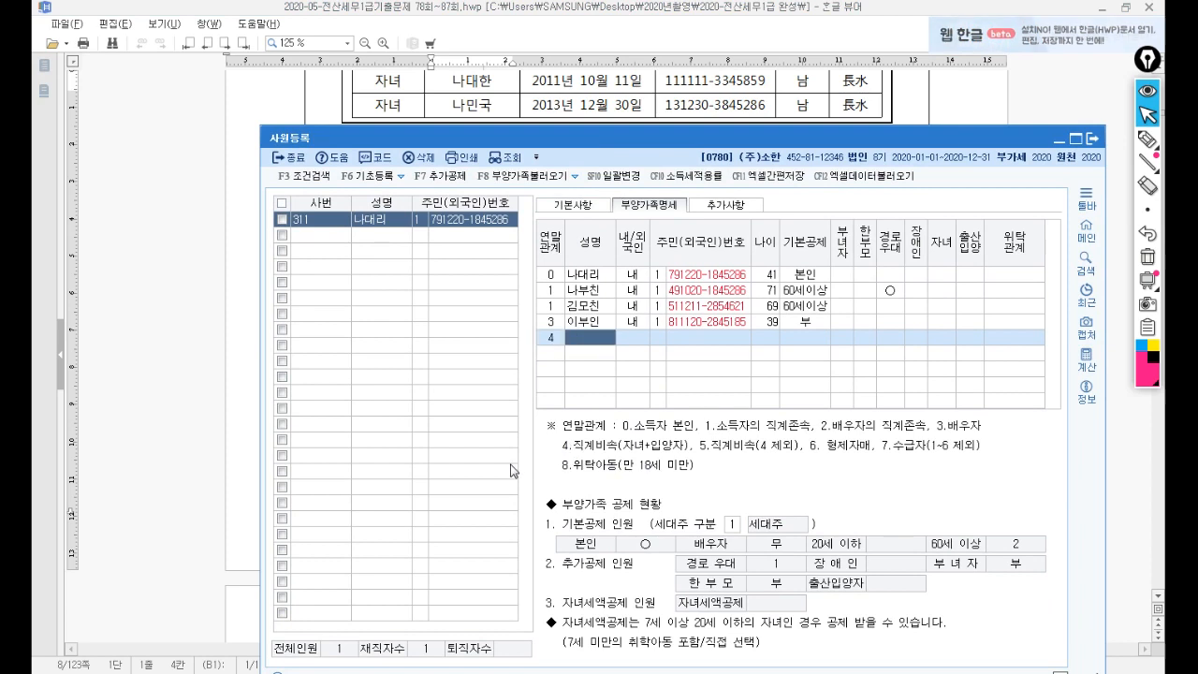
type("나대한")
key("Return")
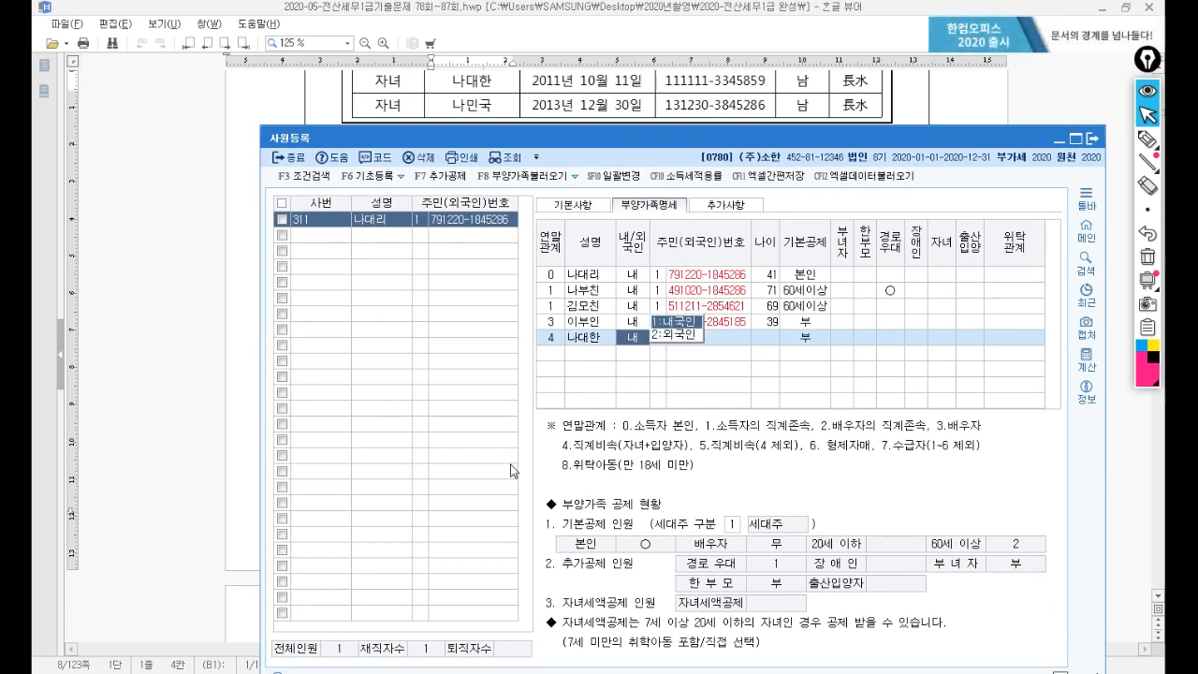
key("Return")
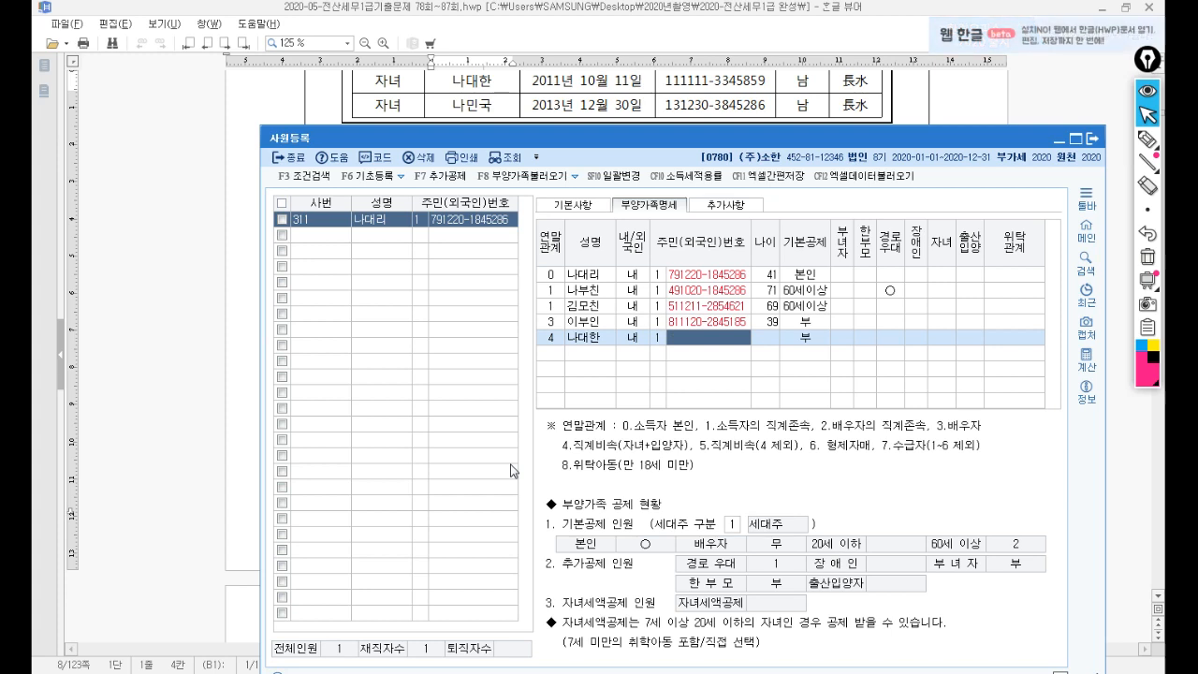
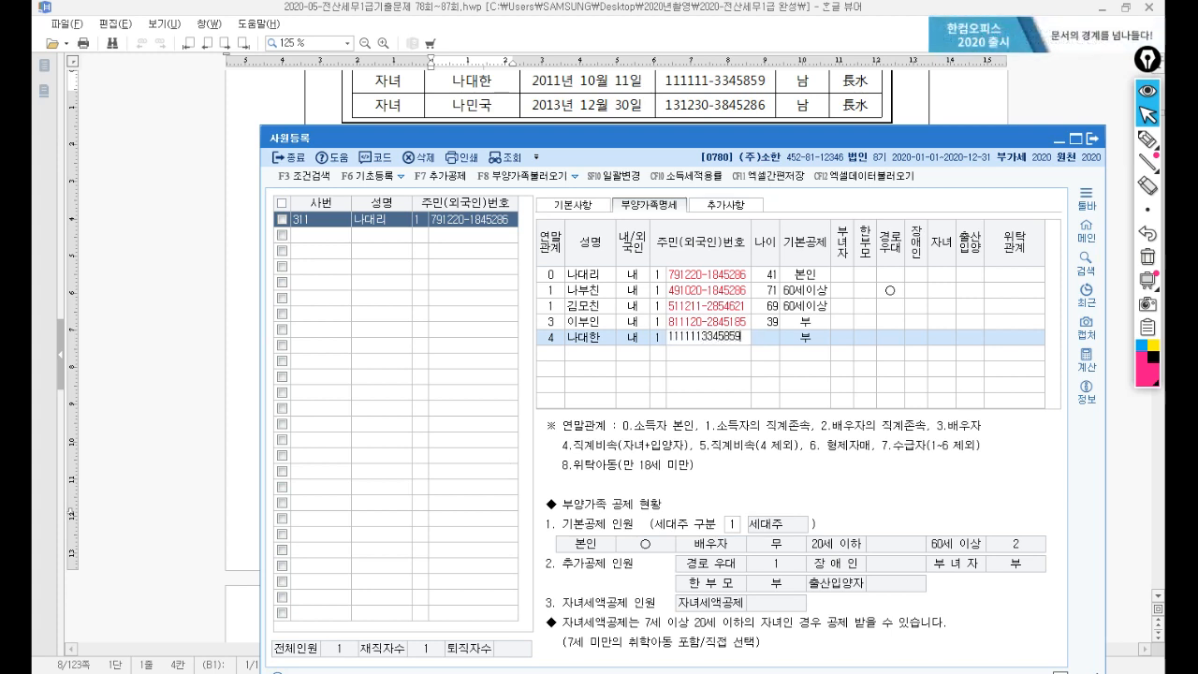
key("Return")
key("Return")
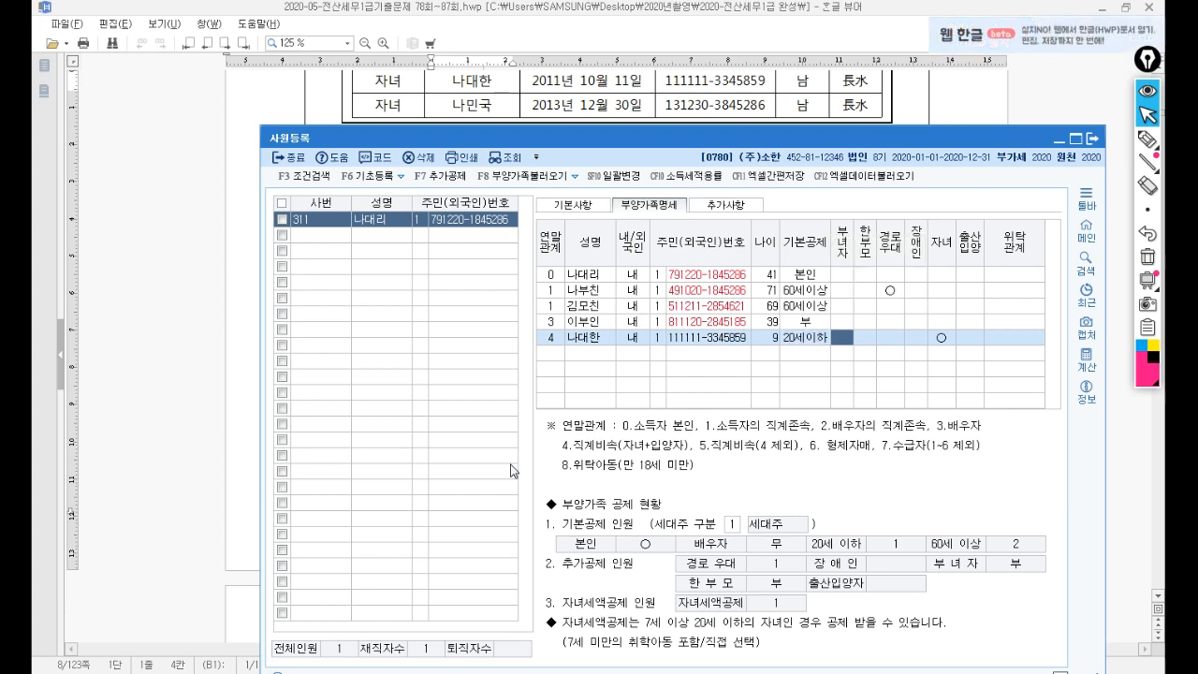
Add the second child as relation 4 with 20세이하 deduction, then close 사원등록.
key("Return")
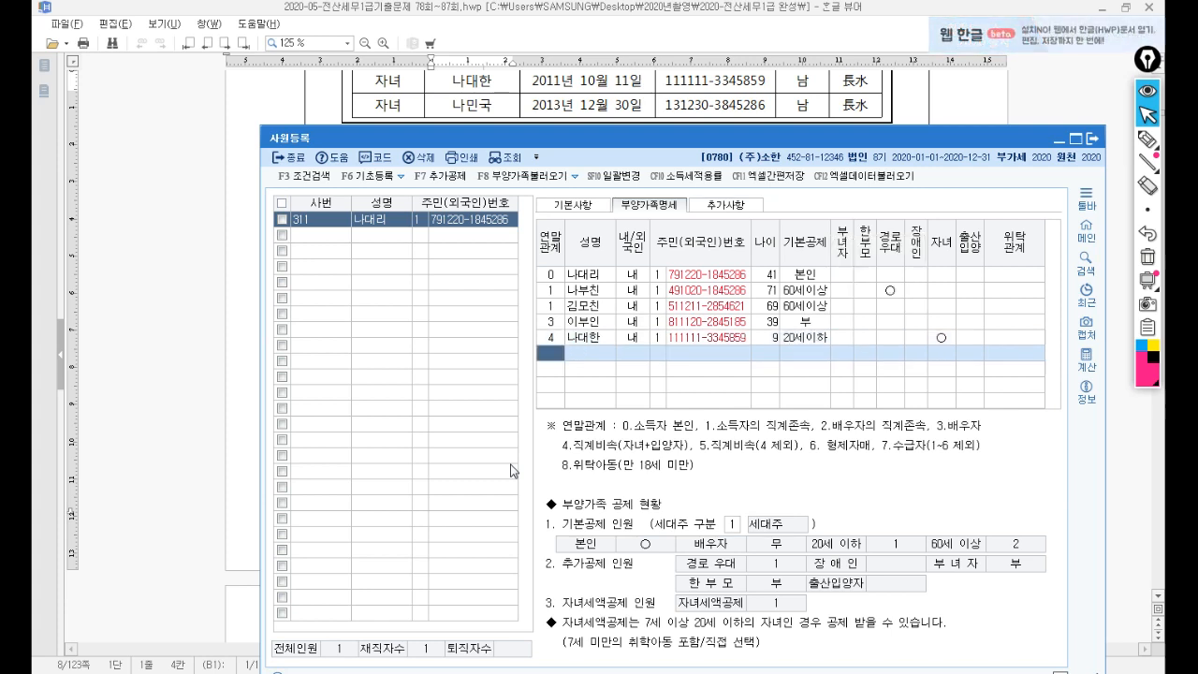
type("4")
key("Return")
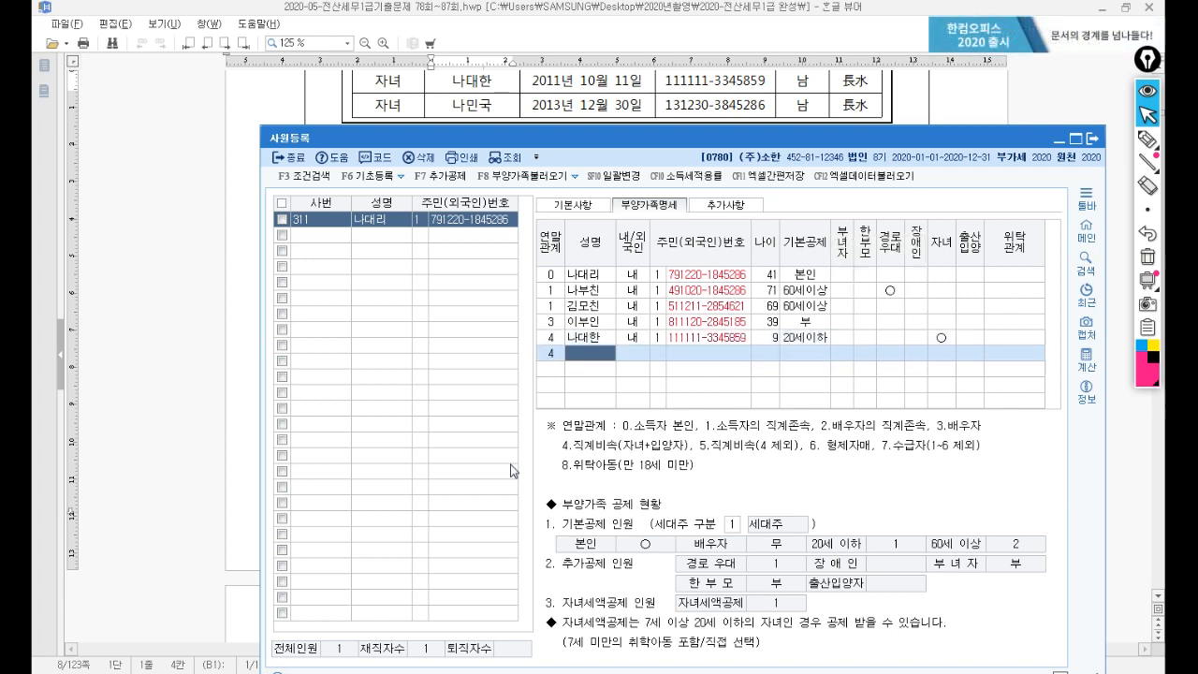
type("나민국")
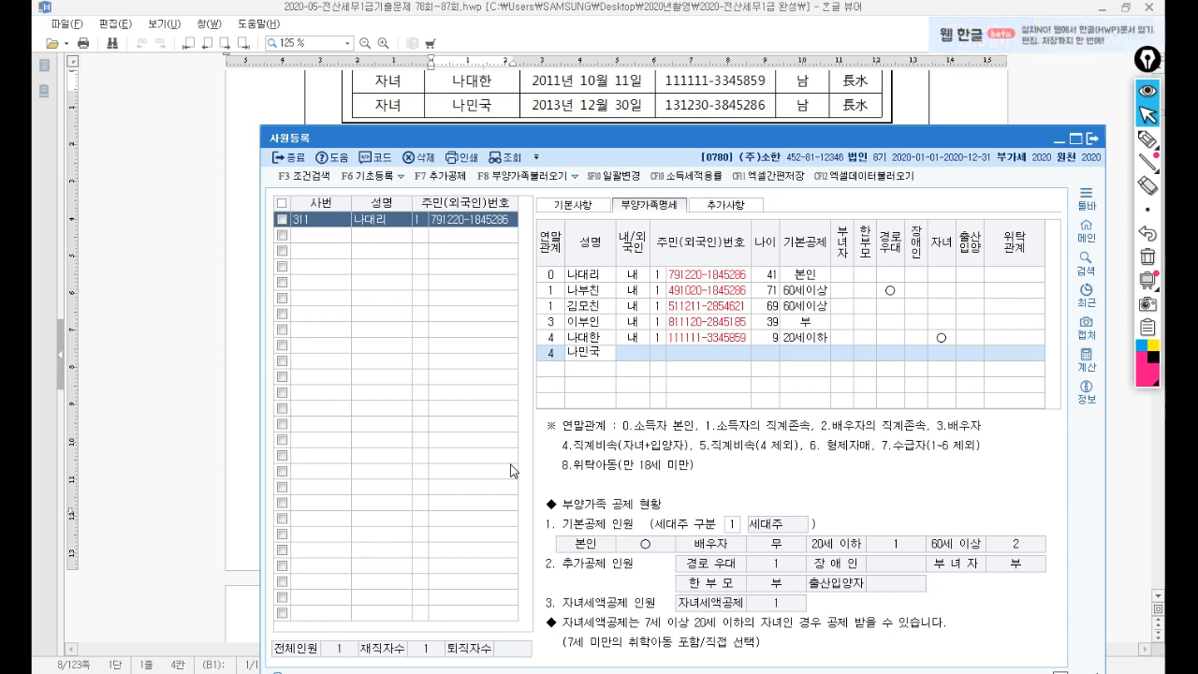
key("Return")
key("Return")
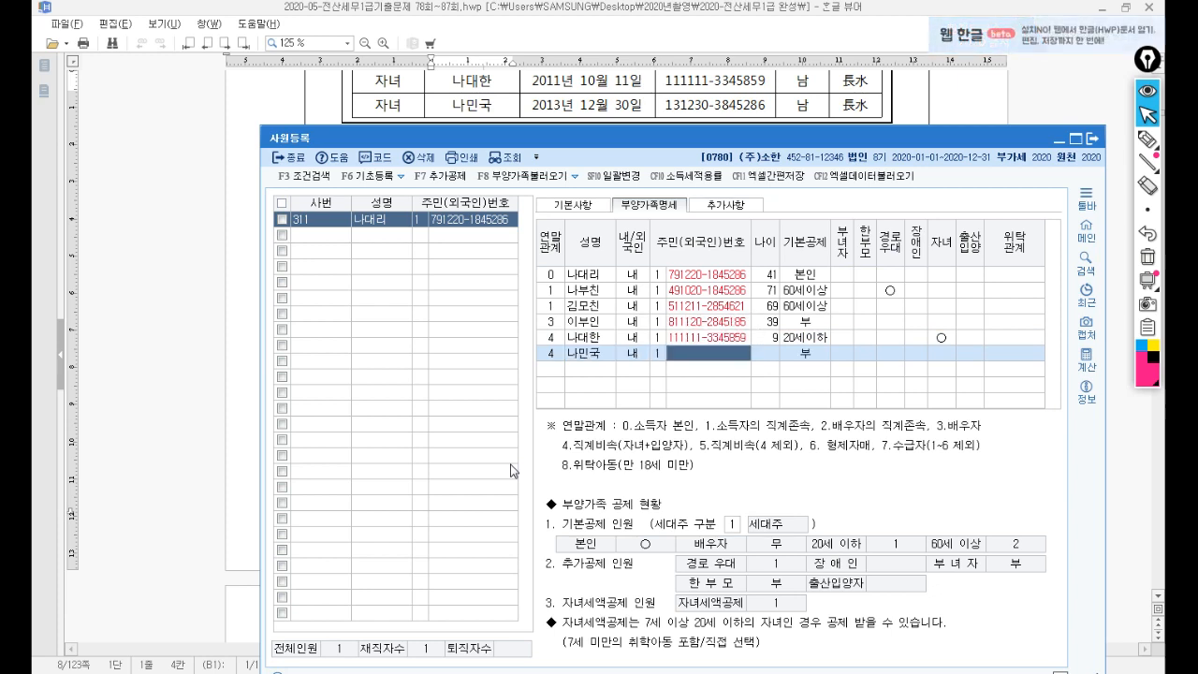
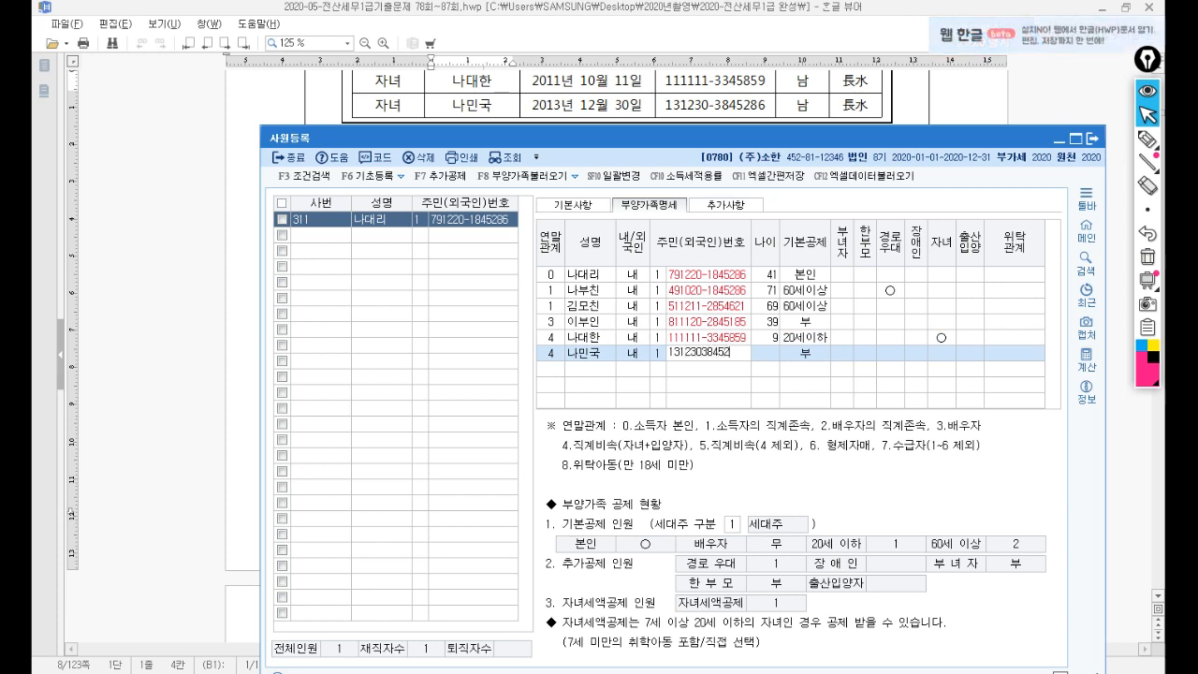
key("Return")
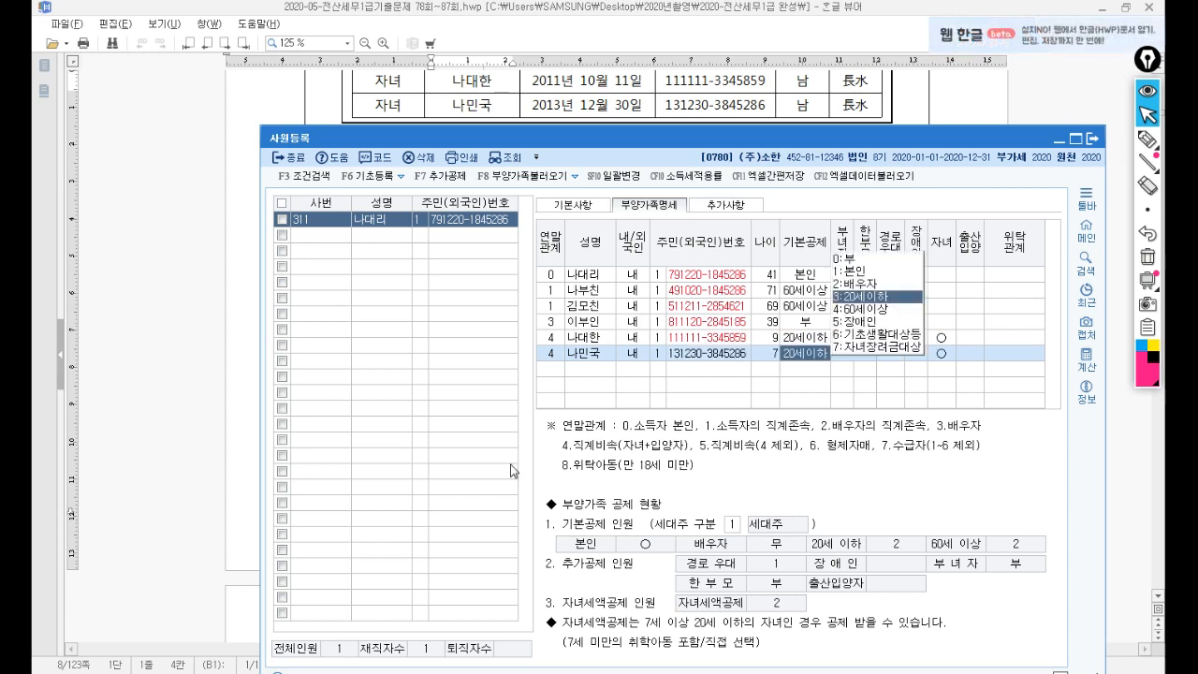
key("Return")
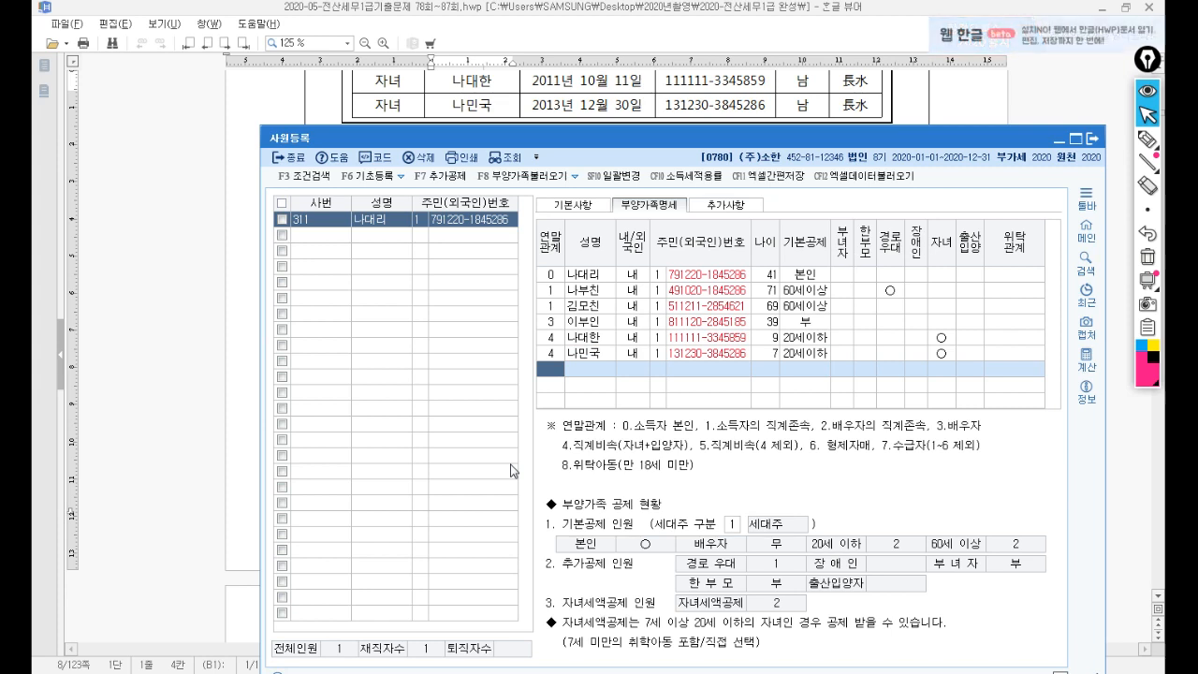
key("Escape")
key("Escape")
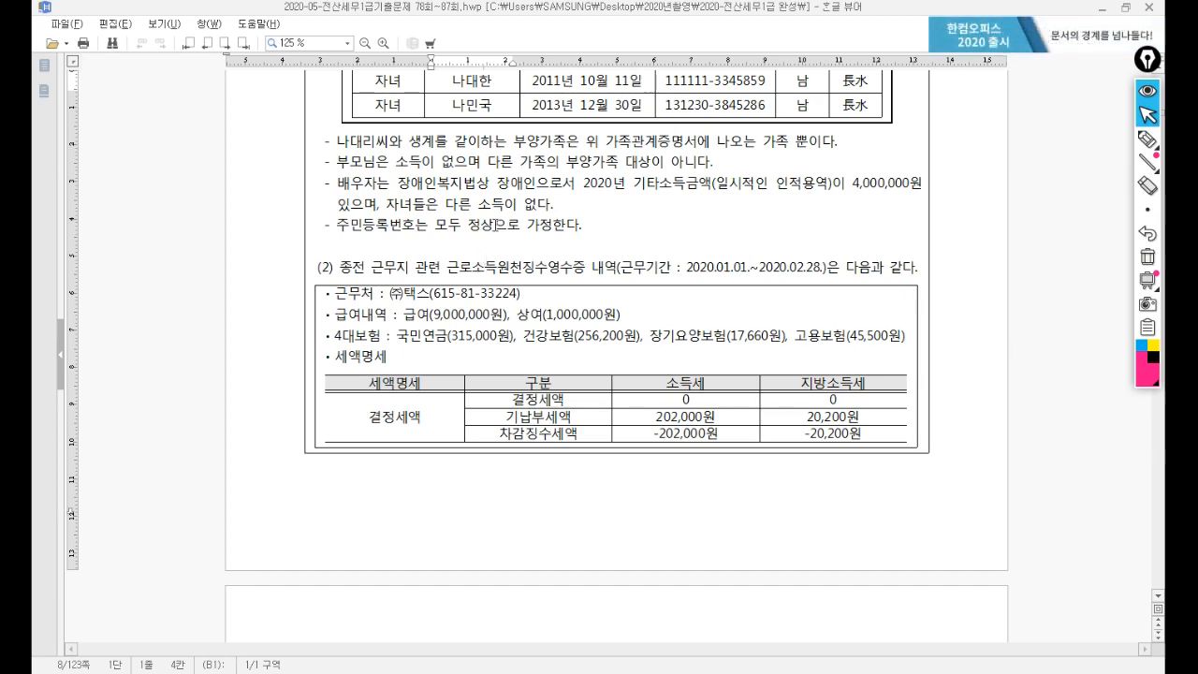
Load employee 311 into 연말정산추가자료입력 via the F2 employee code lookup.
scroll(497, 225, "down", 4)
scroll(577, 550, "up", 1)
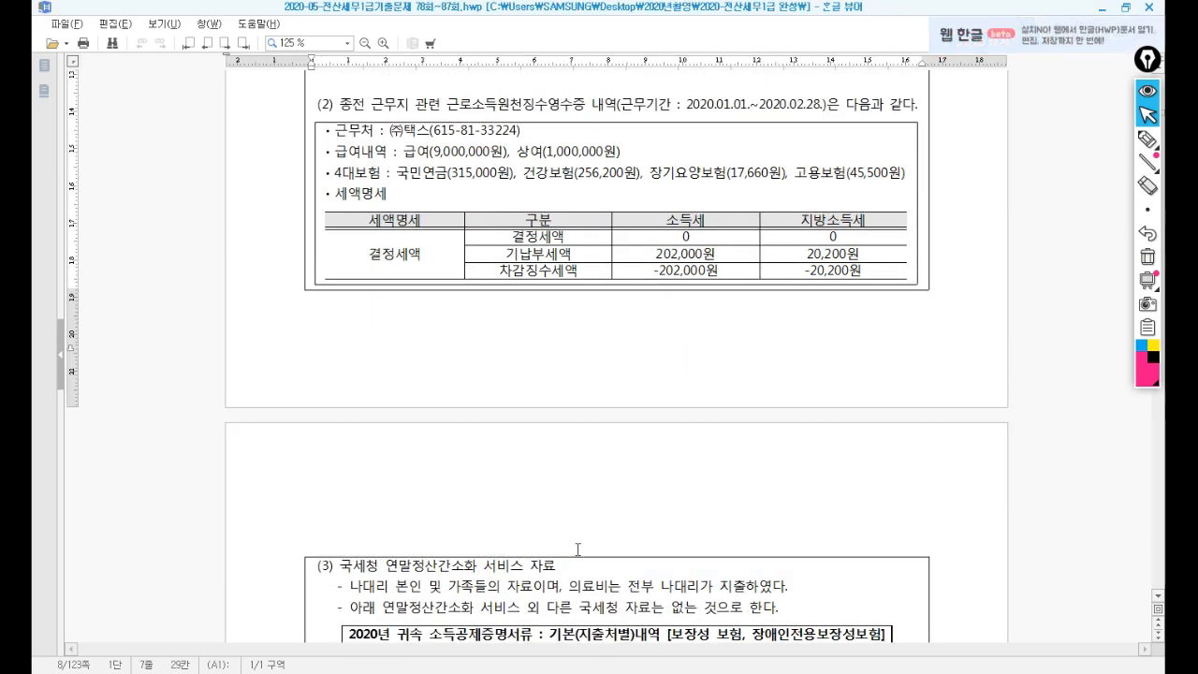
key("alt+Tab")
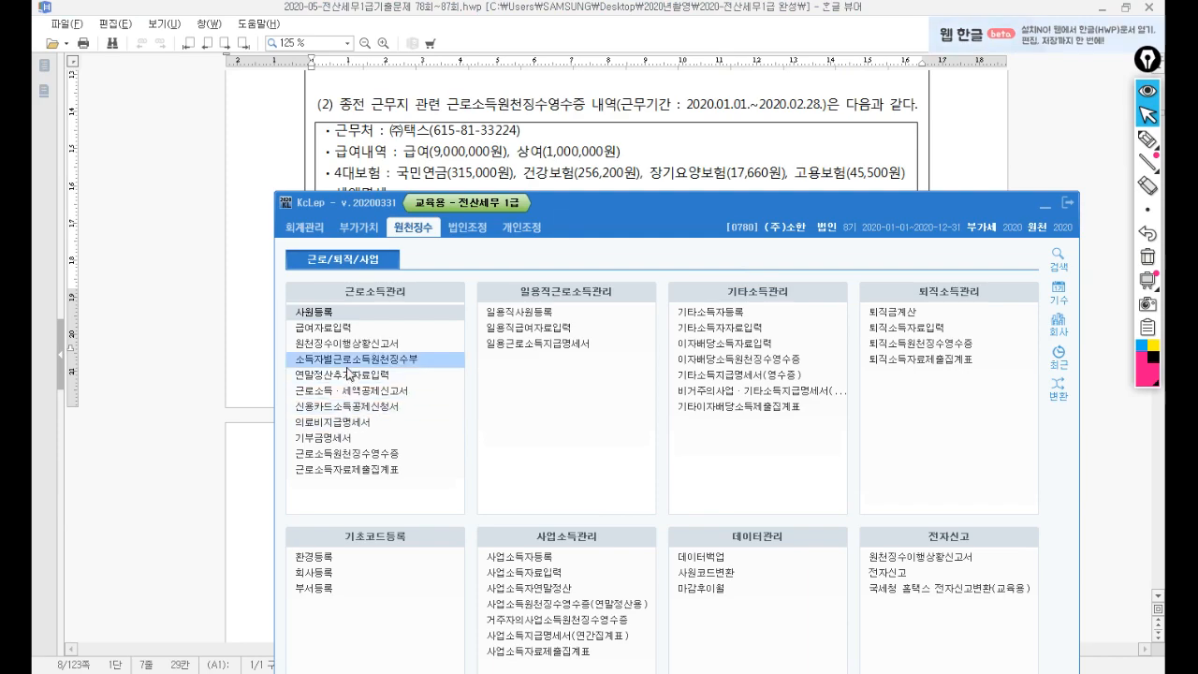
left_click(1047, 205)
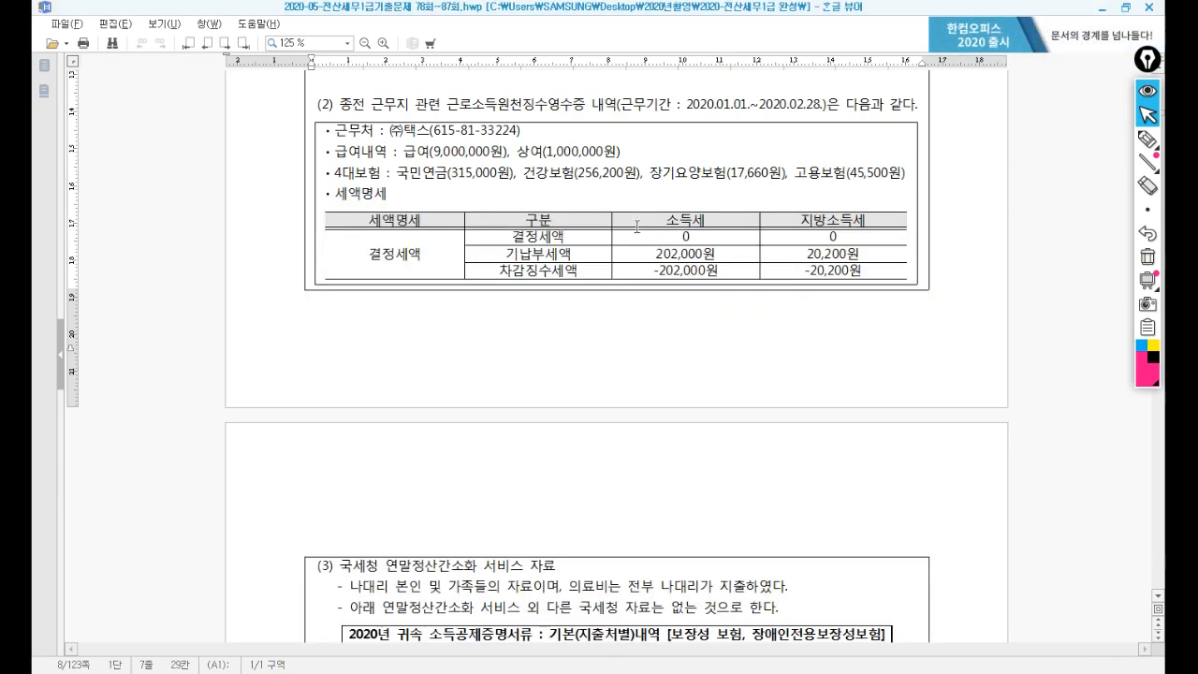
left_click_drag(525, 10, 772, 208)
key("F2")
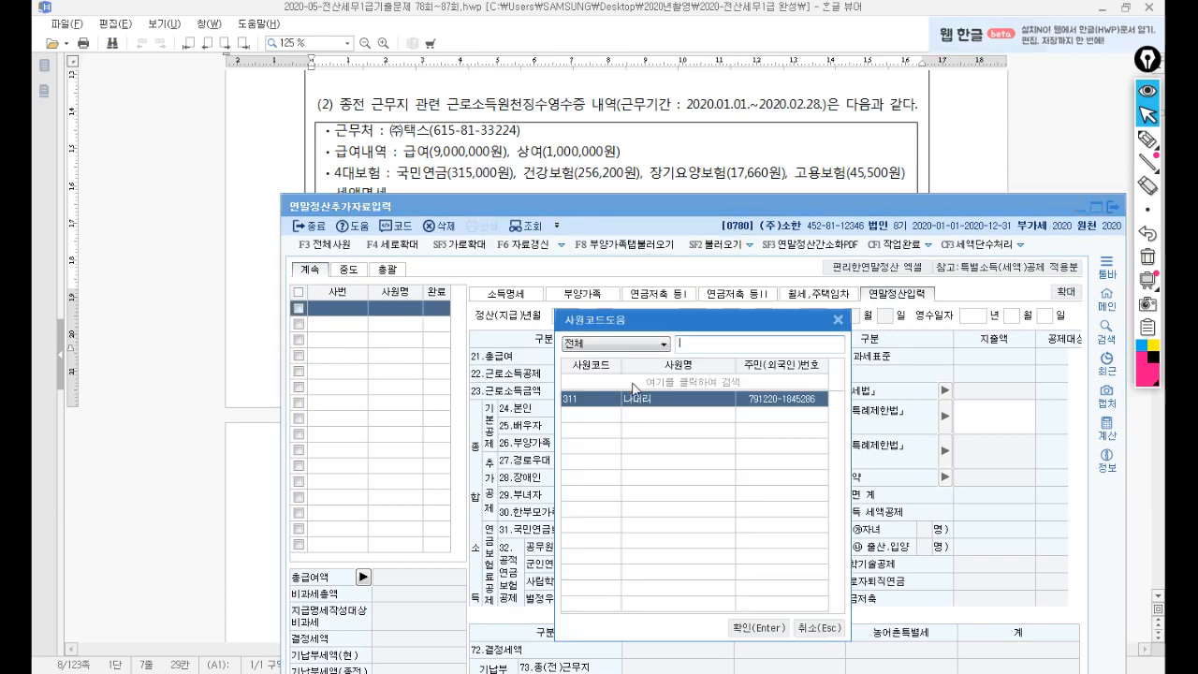
double_click(637, 394)
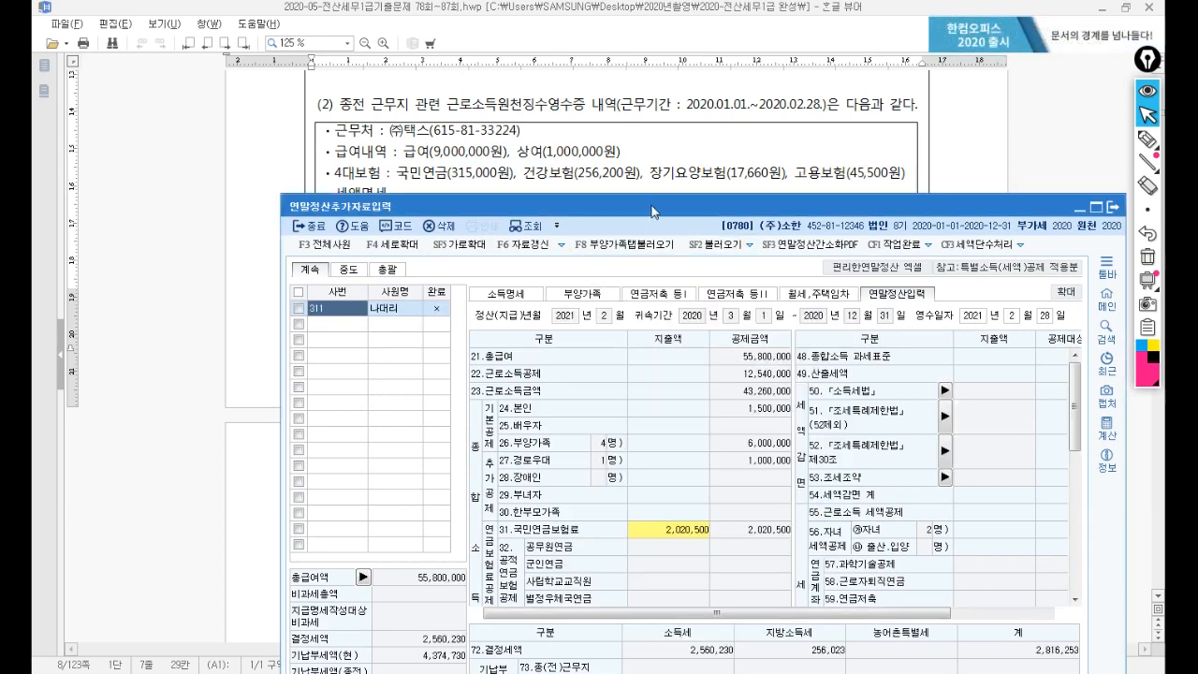
left_click_drag(654, 212, 626, 235)
left_click(512, 309)
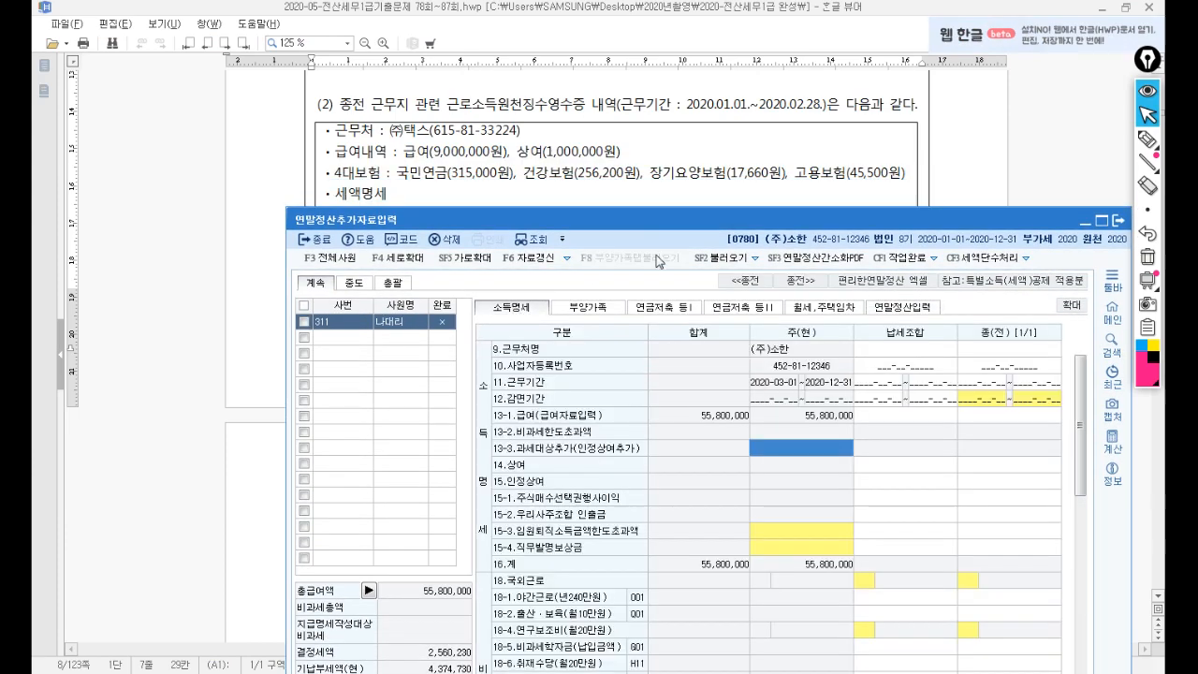
left_click_drag(795, 228, 755, 171)
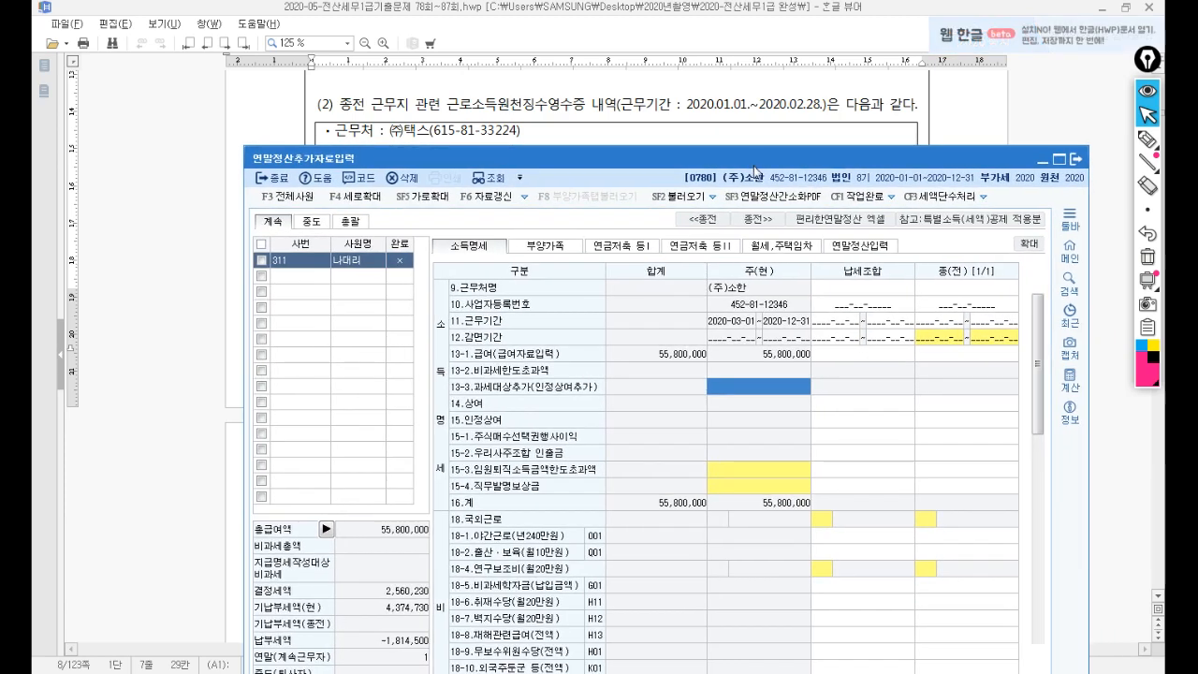
left_click(936, 287)
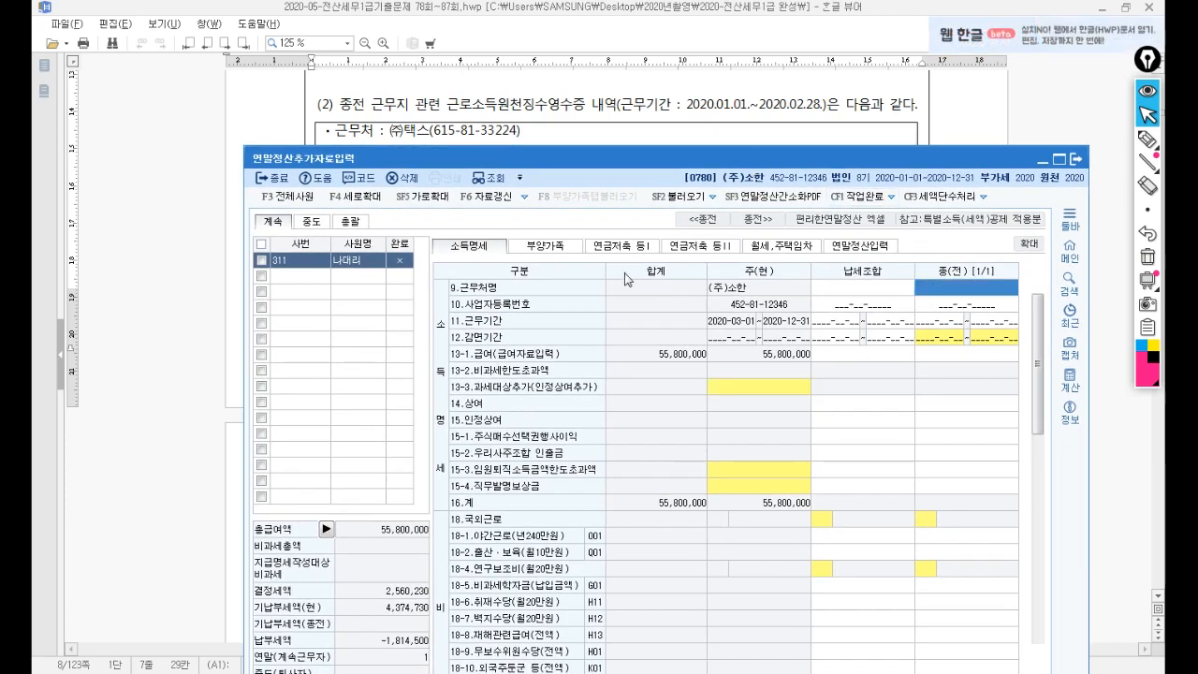
type("(주")
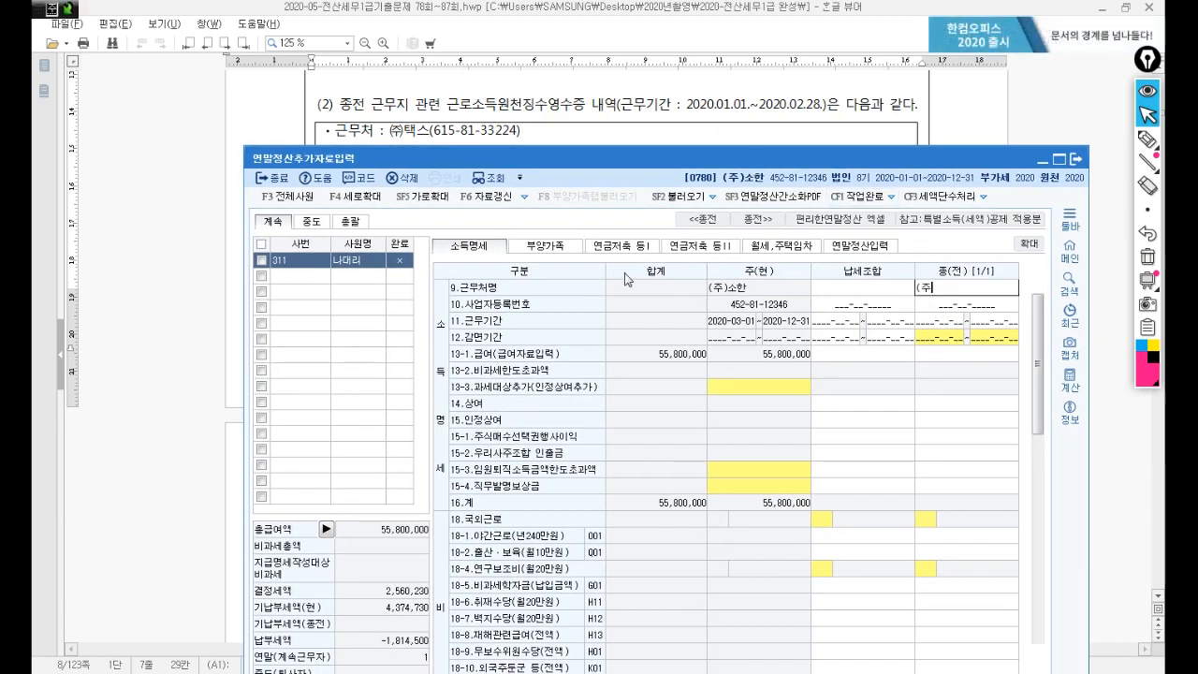
type(")택스")
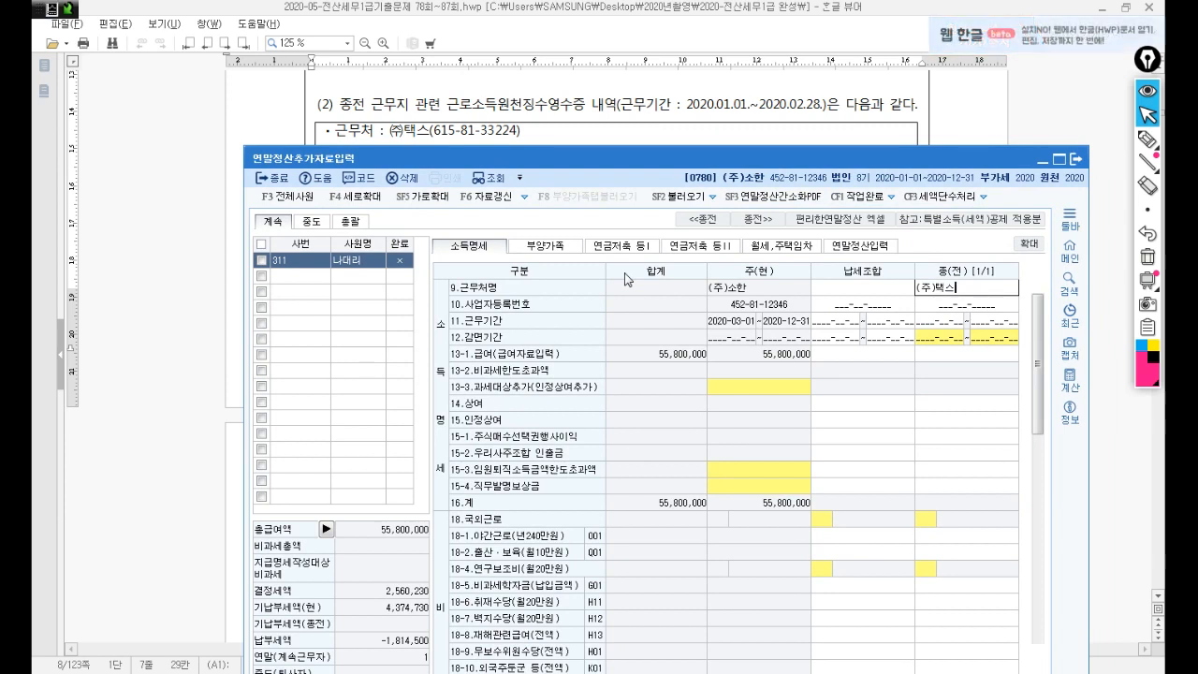
key("Return")
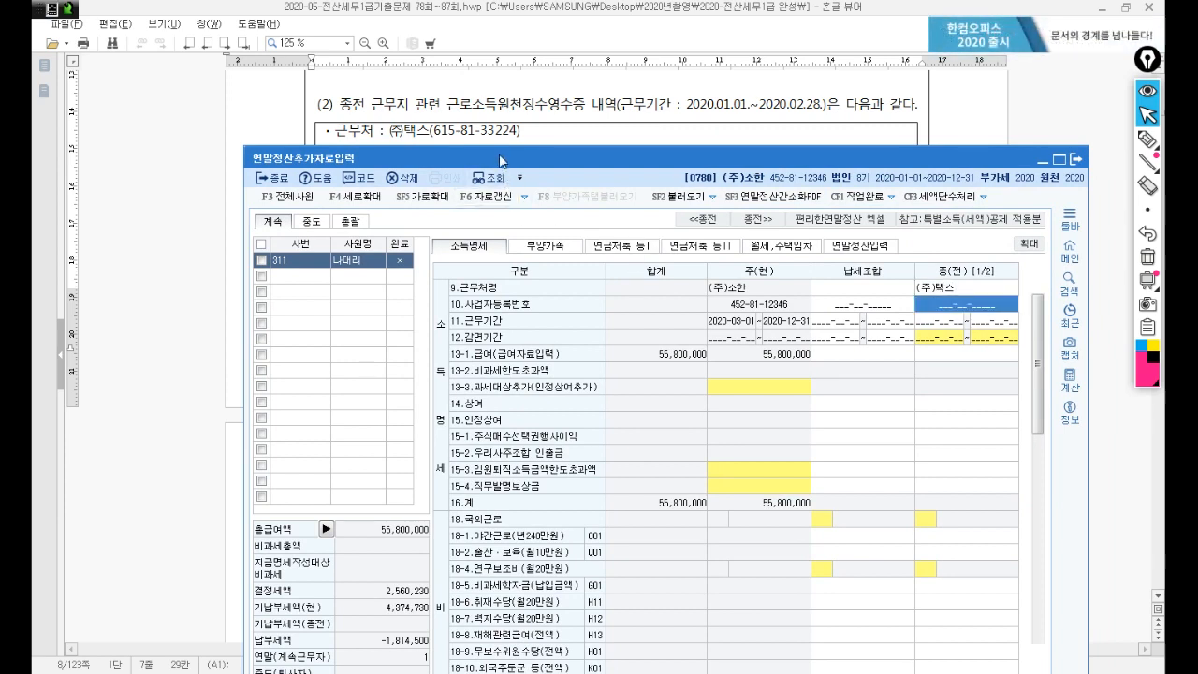
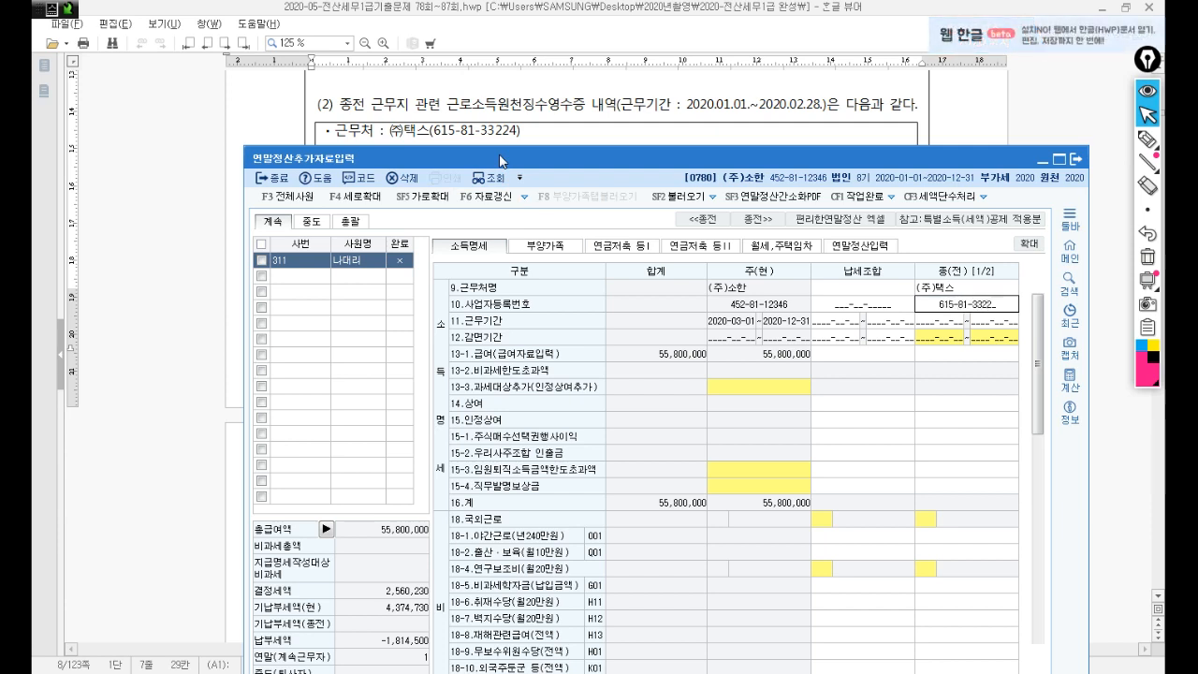
key("Return")
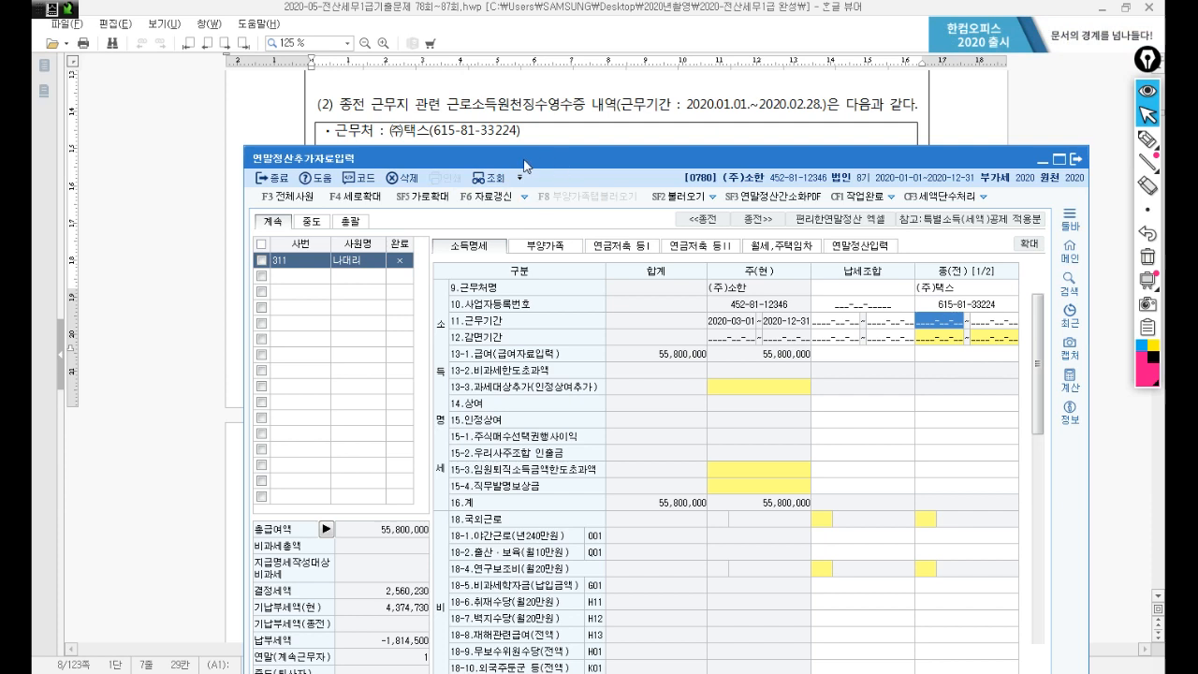
Enter the work period 2020-01-01~2020-02-28, salary 9,000,000 and bonus 1,000,000.
type("202")
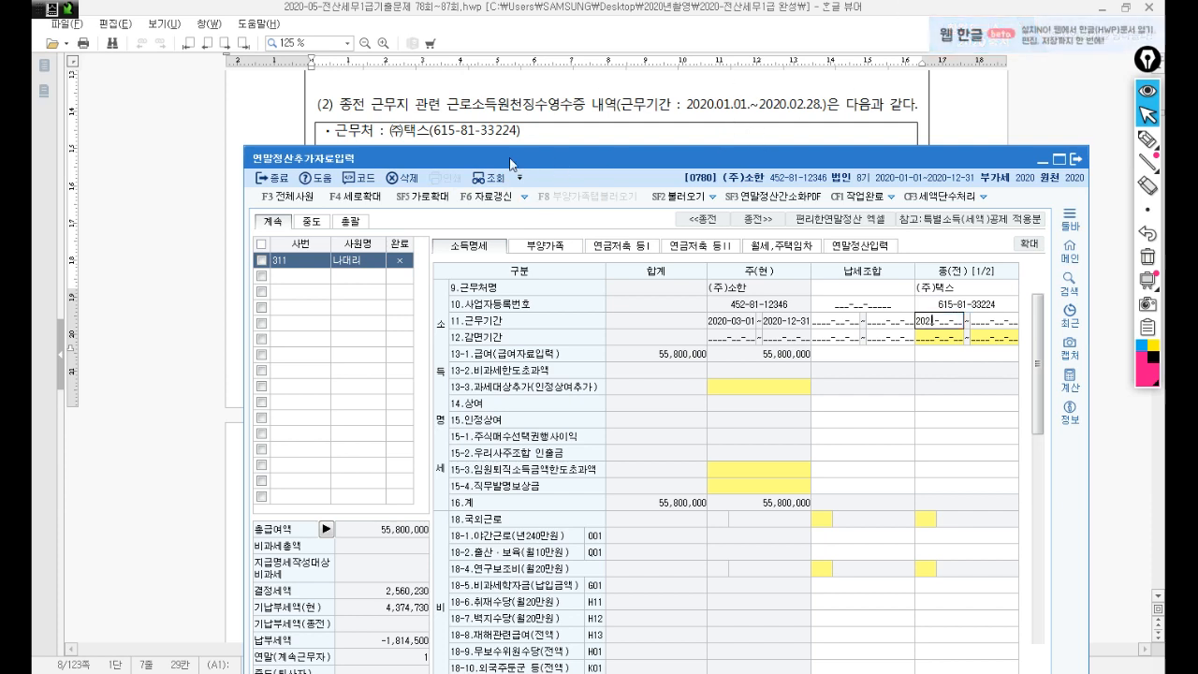
type("0-01-01")
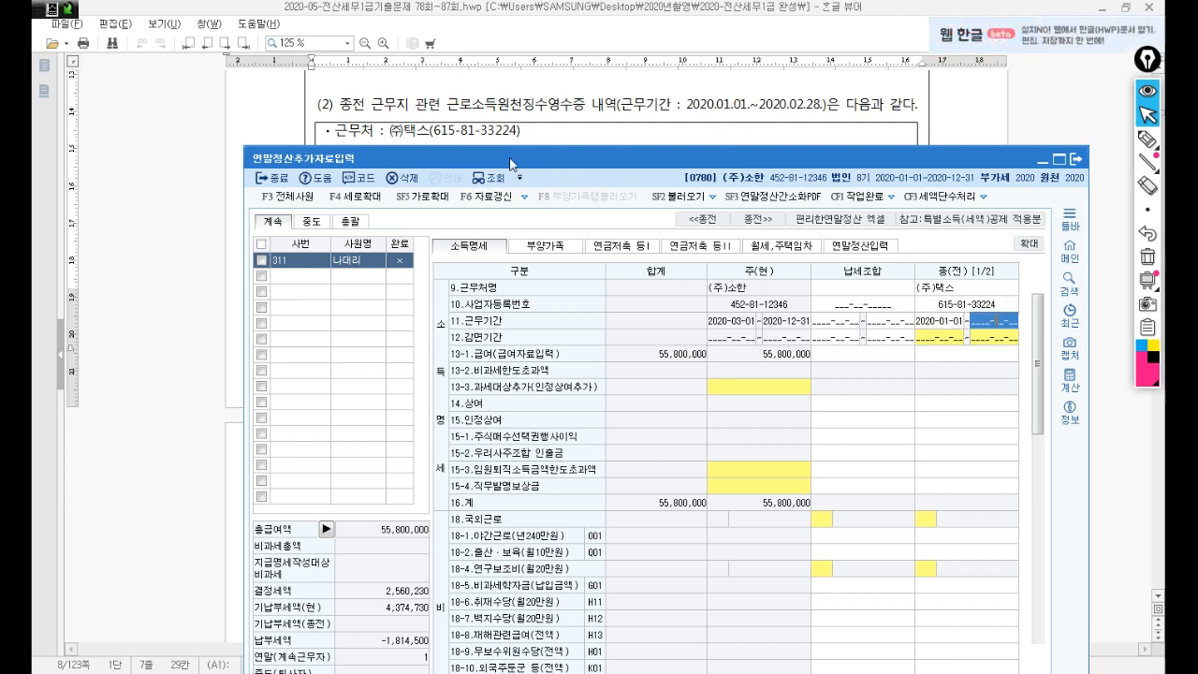
type("~2020-")
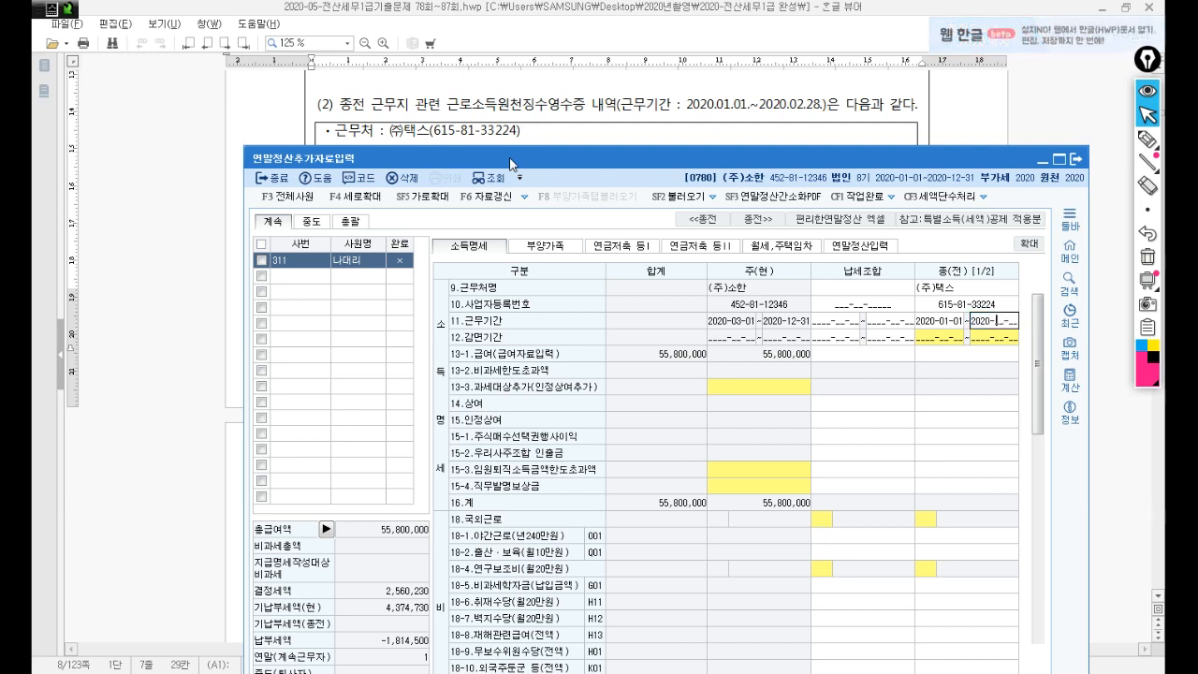
type("02-28")
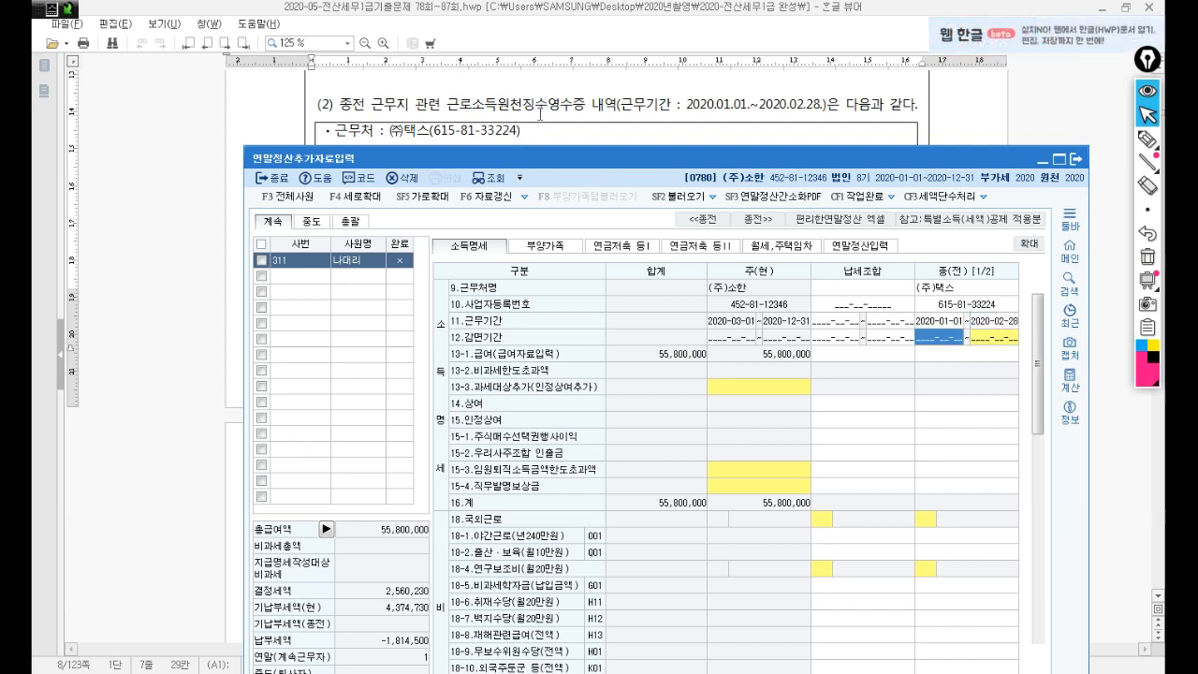
left_click_drag(499, 162, 494, 186)
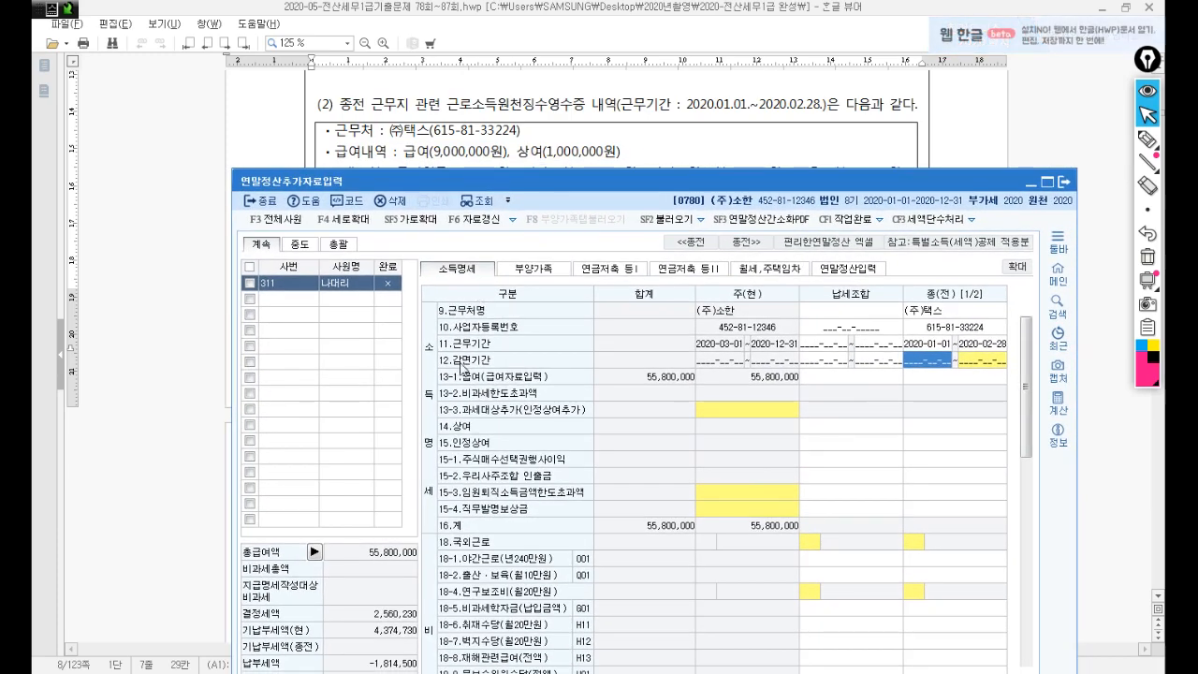
left_click(966, 378)
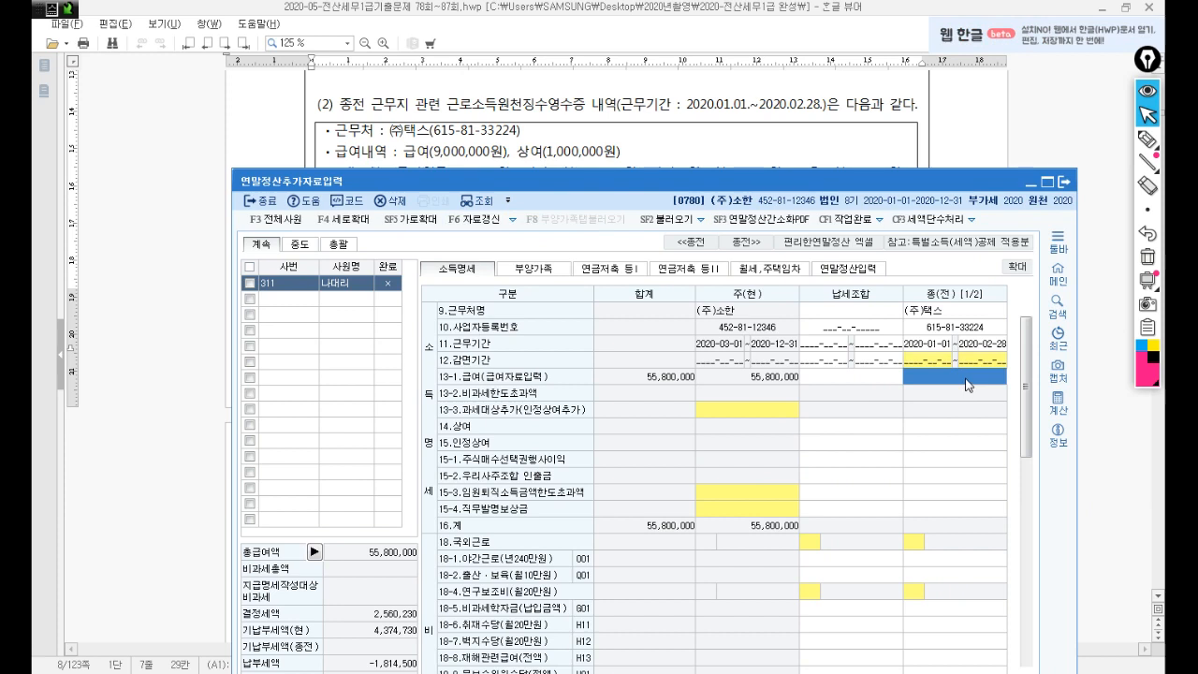
type("9000000")
key("Return")
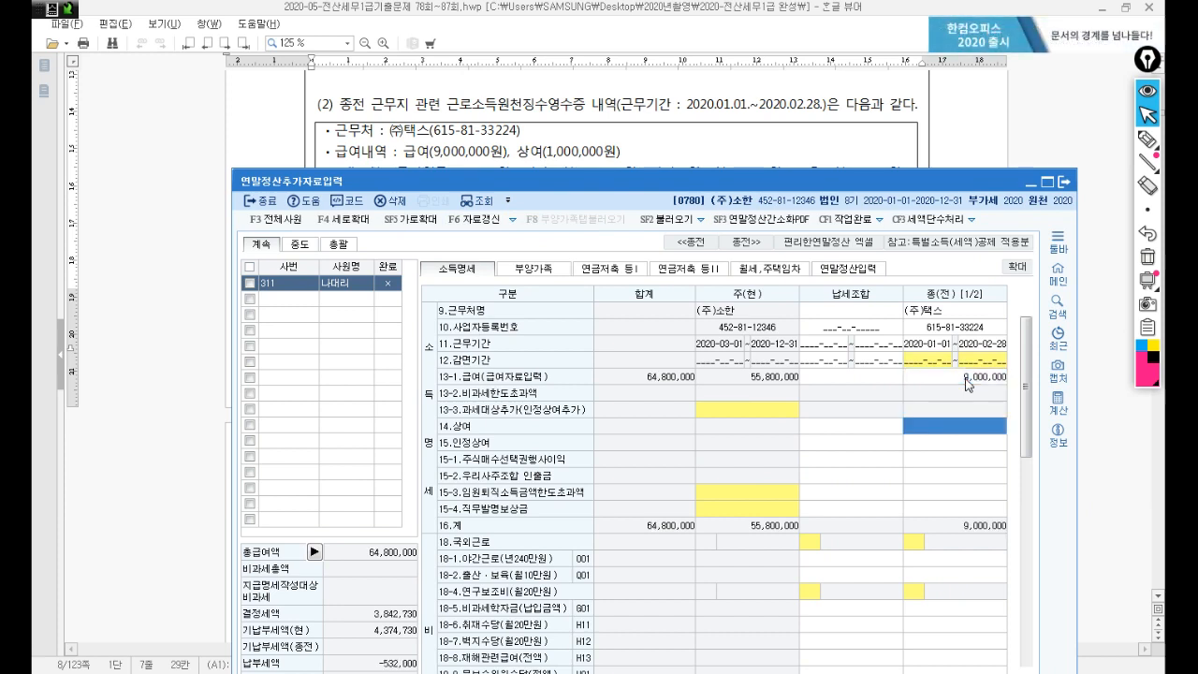
type("1000000")
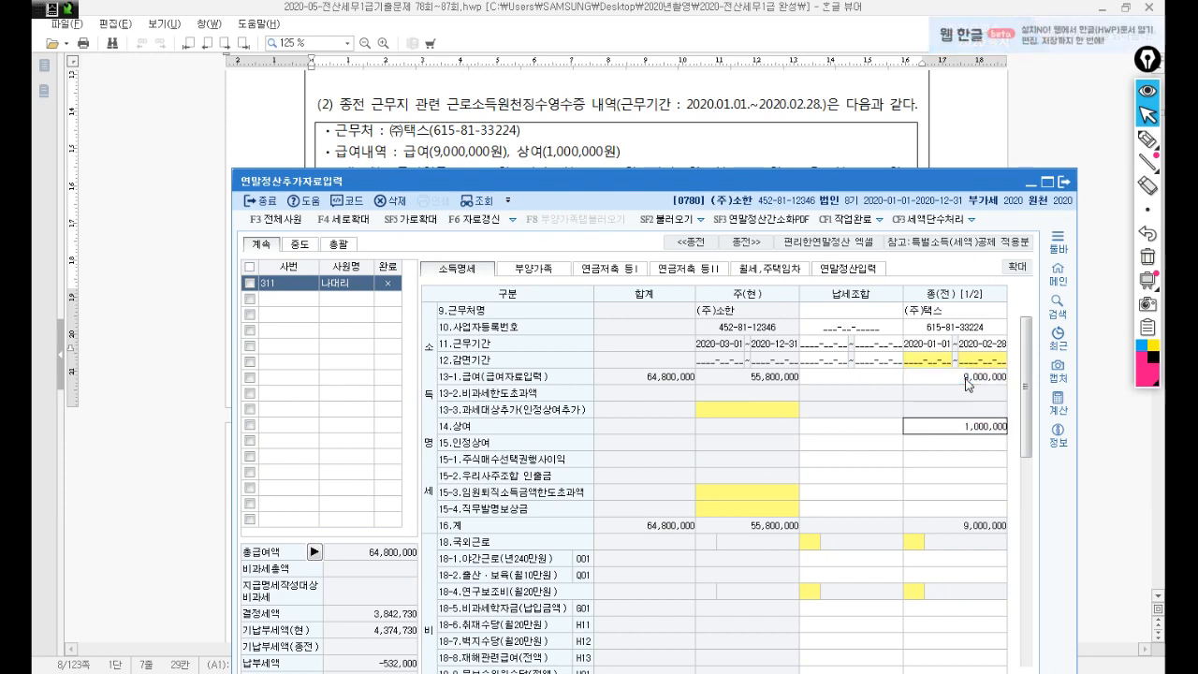
key("Return")
left_click_drag(753, 189, 765, 212)
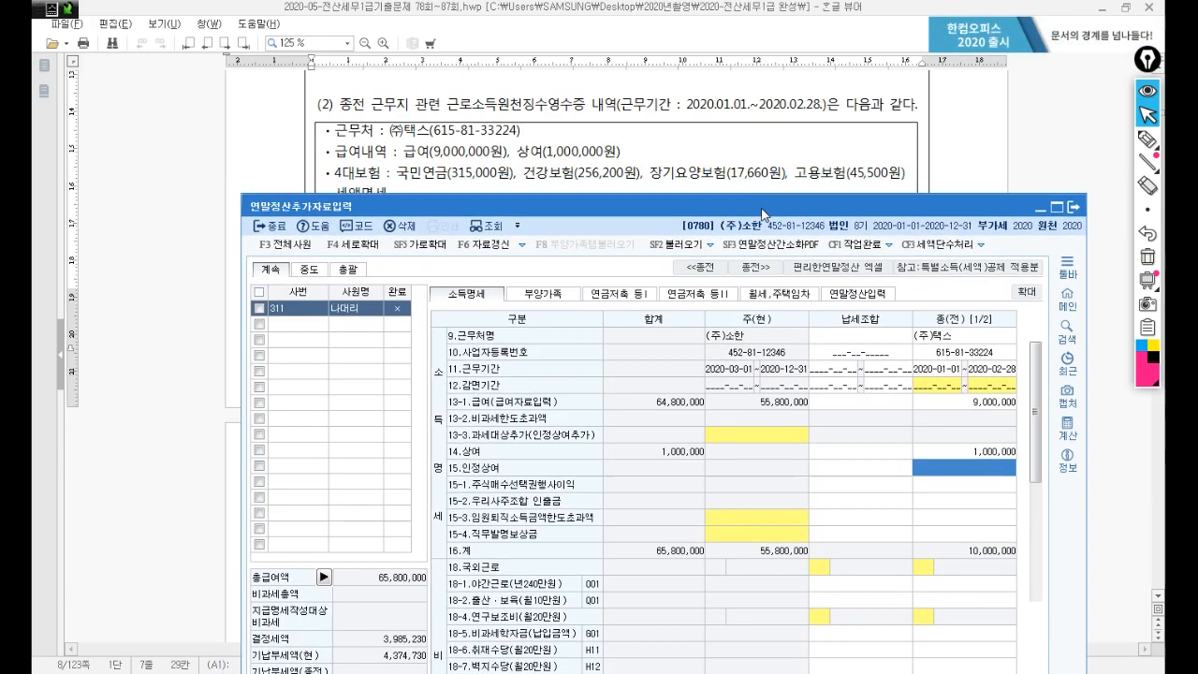
scroll(824, 407, "down", 10)
Enter the former employer's health 256,200, long-term care 17,660, employment 45,500 and pension 315,000.
scroll(824, 407, "down", 4)
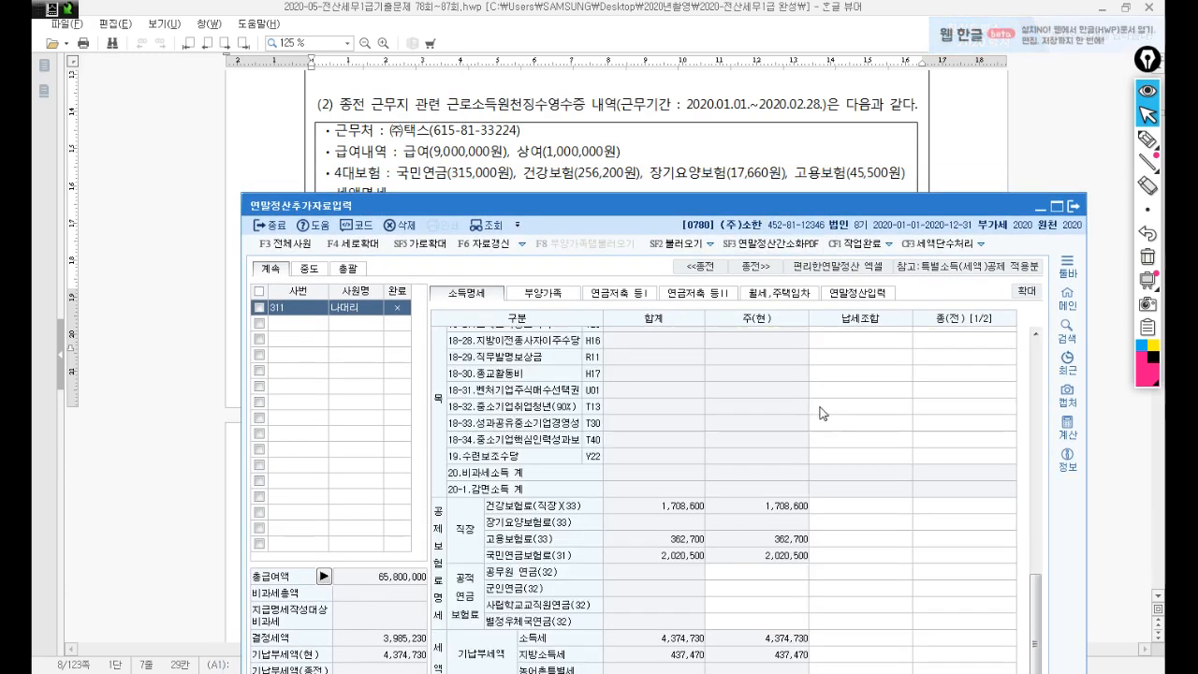
left_click(966, 506)
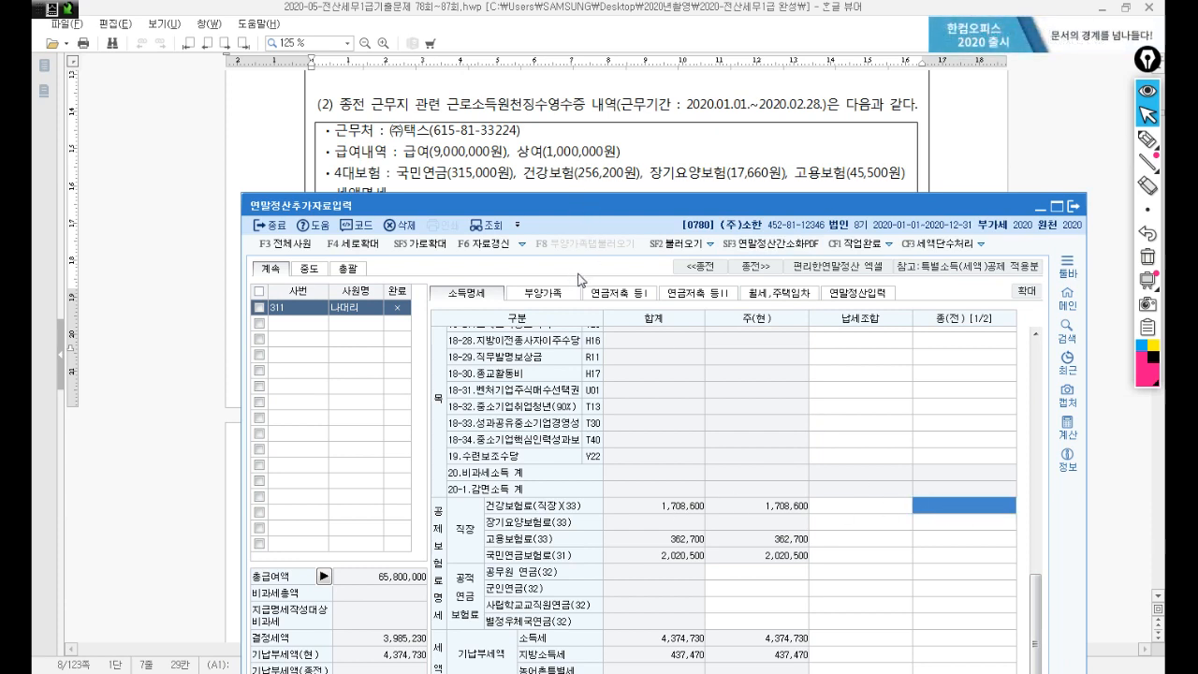
type("2")
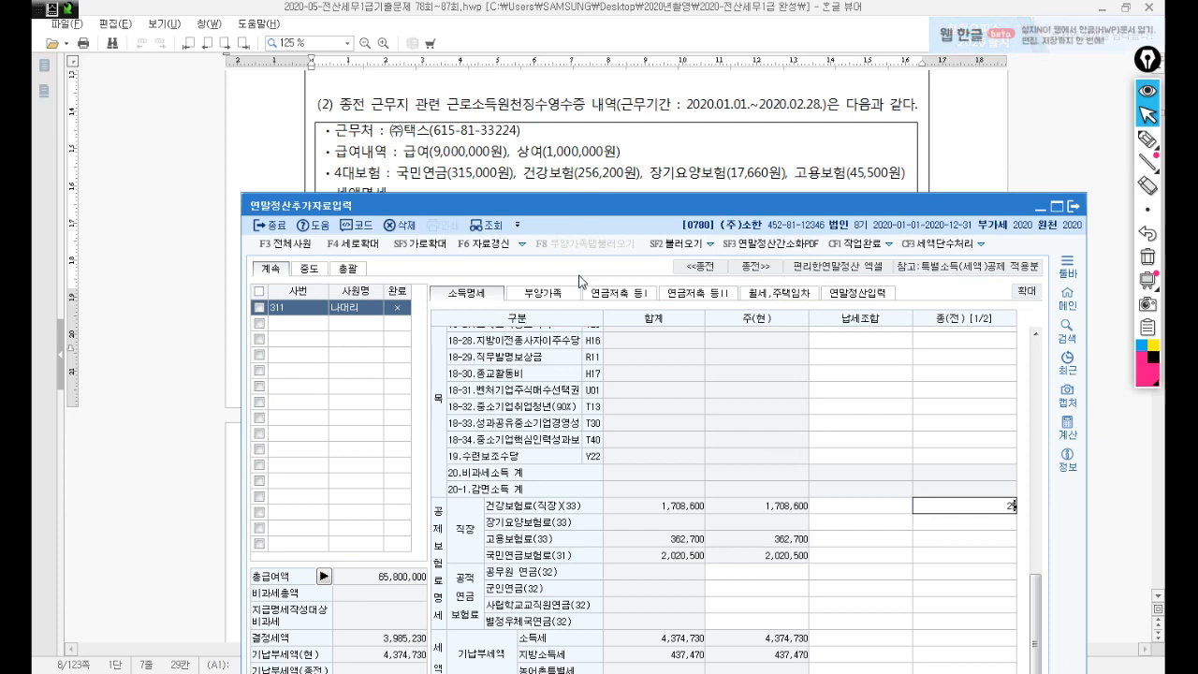
type("56,200")
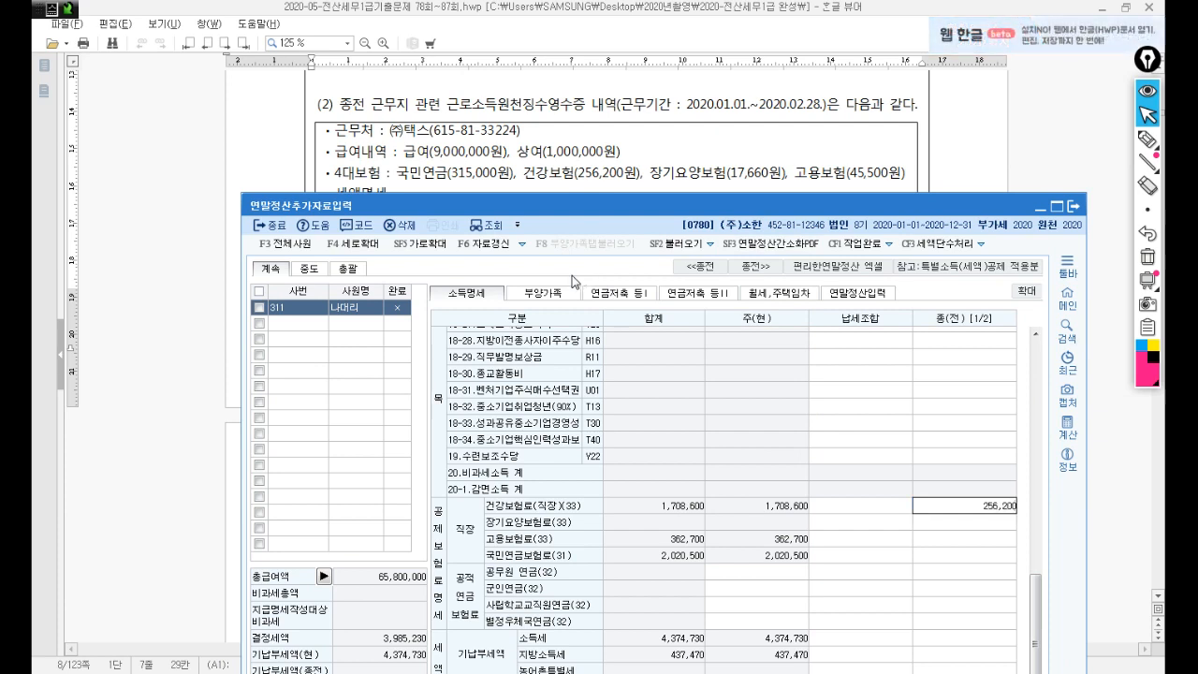
key("Return")
type("1")
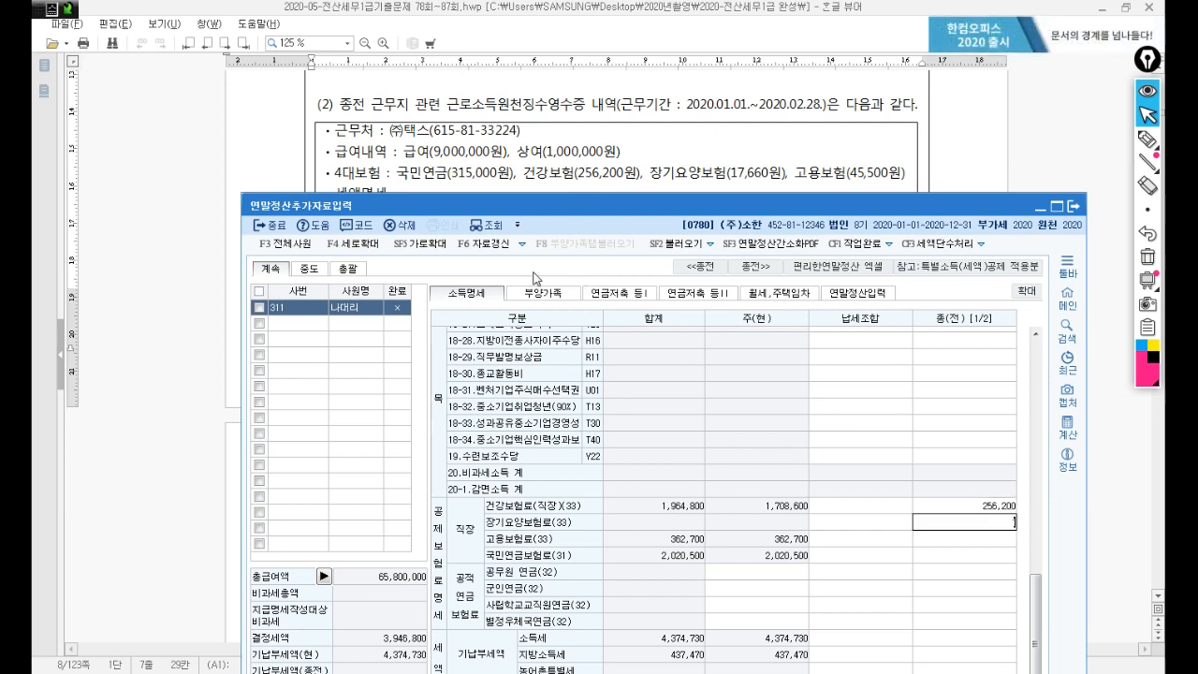
type("7,660")
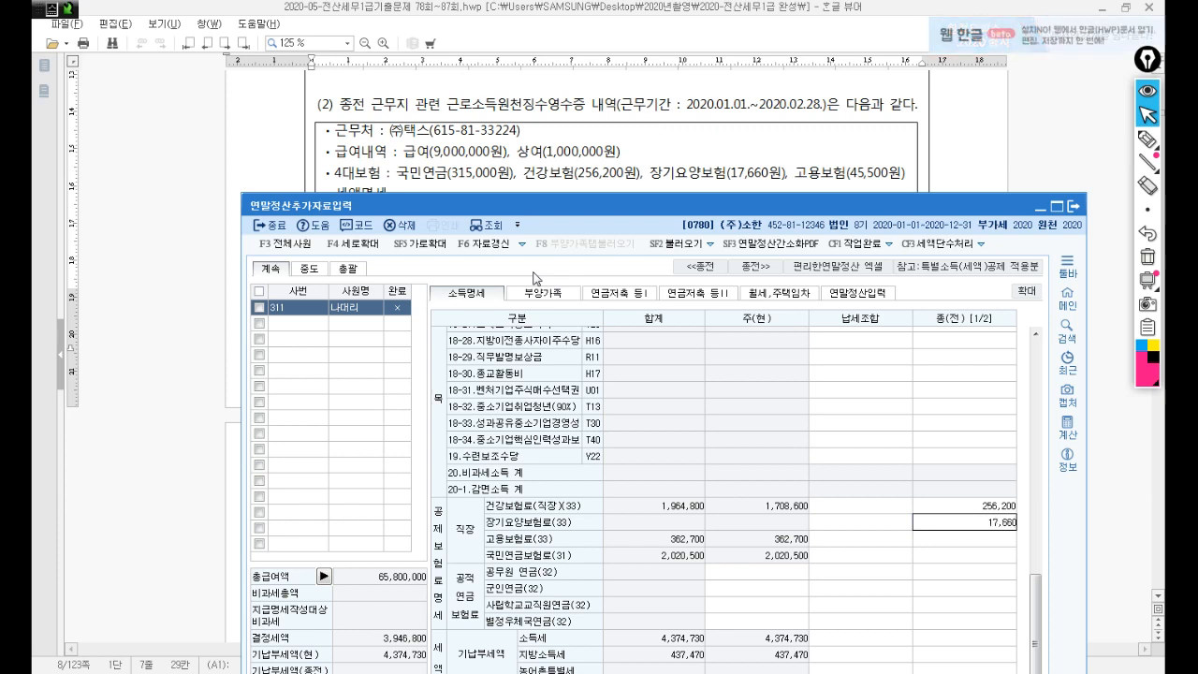
key("Return")
type("45500")
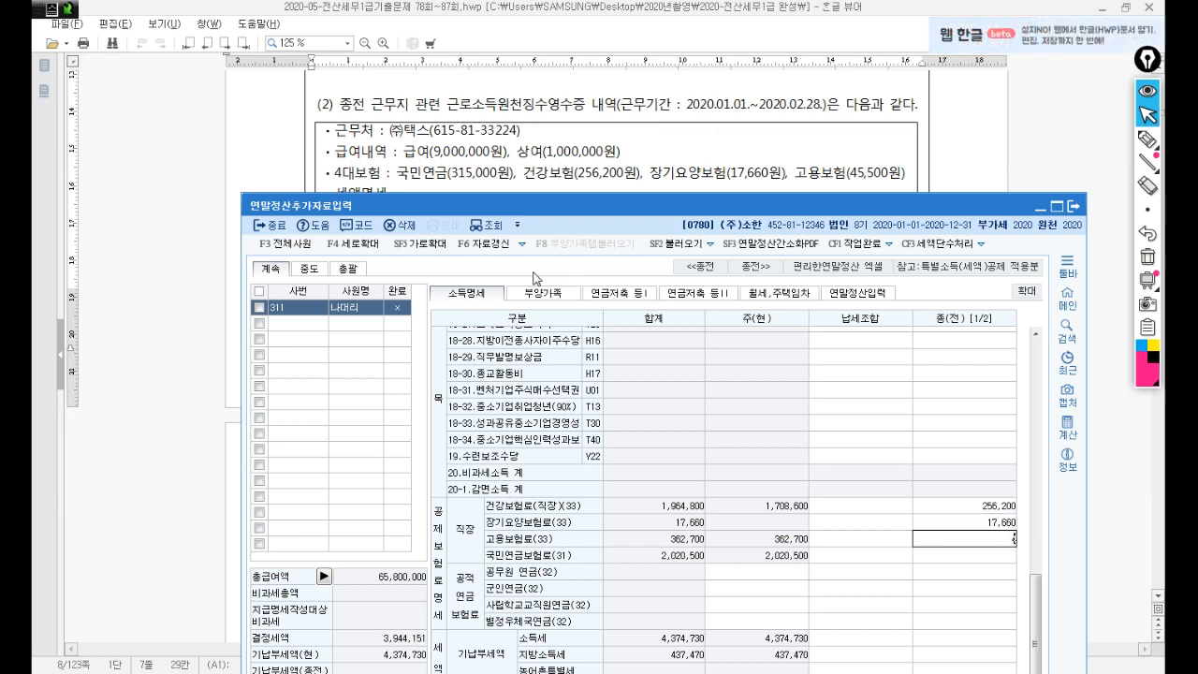
key("Return")
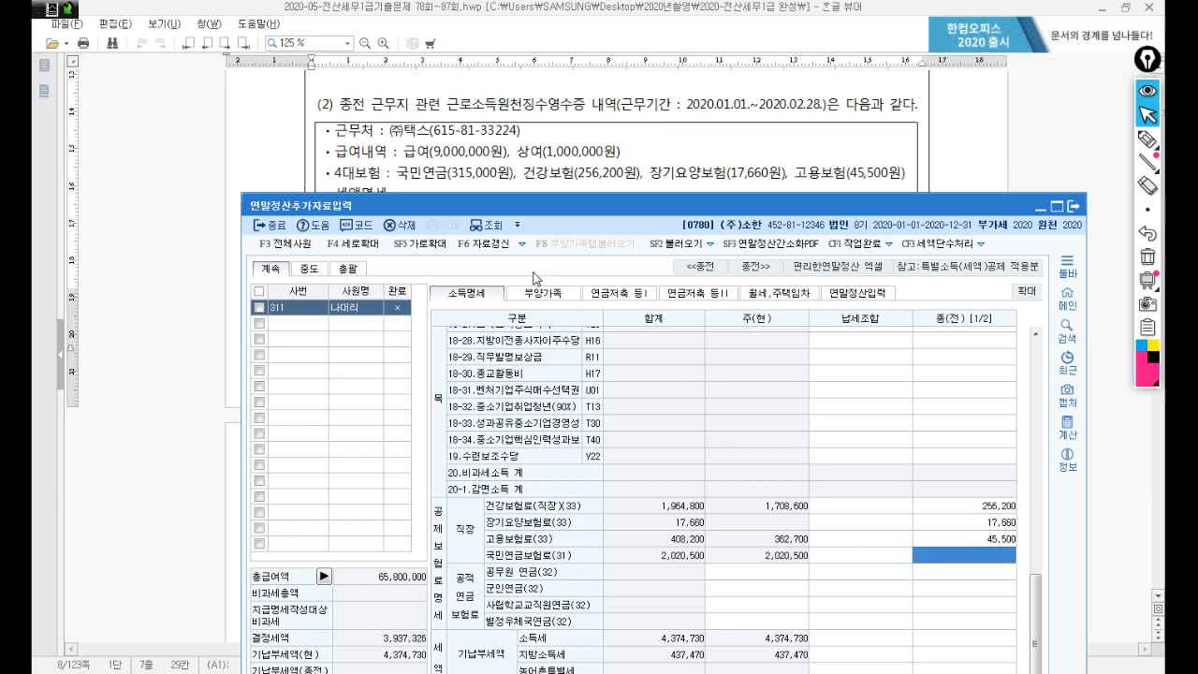
type("3150000")
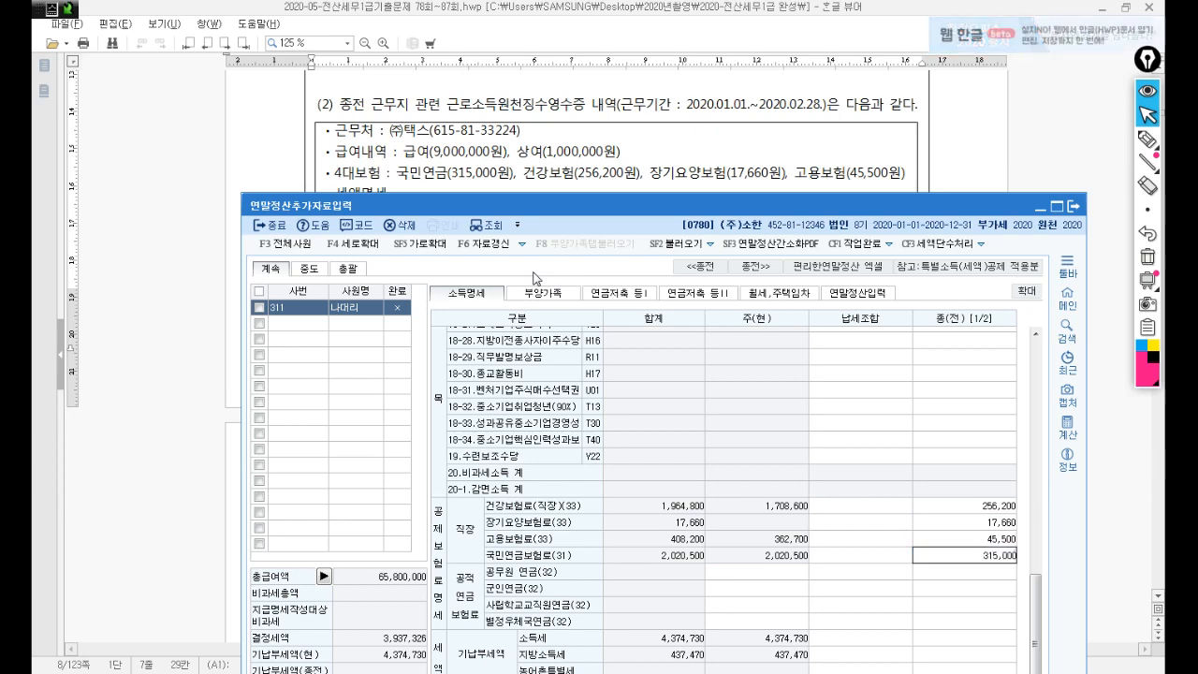
key("Return")
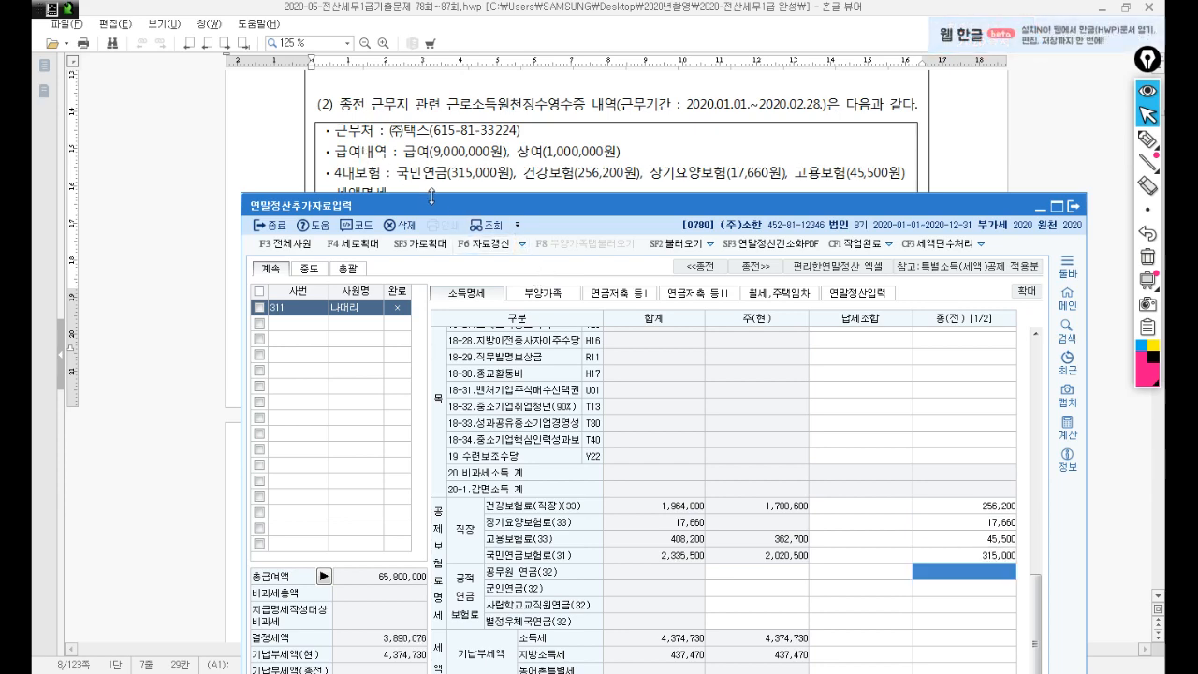
left_click_drag(446, 210, 443, 359)
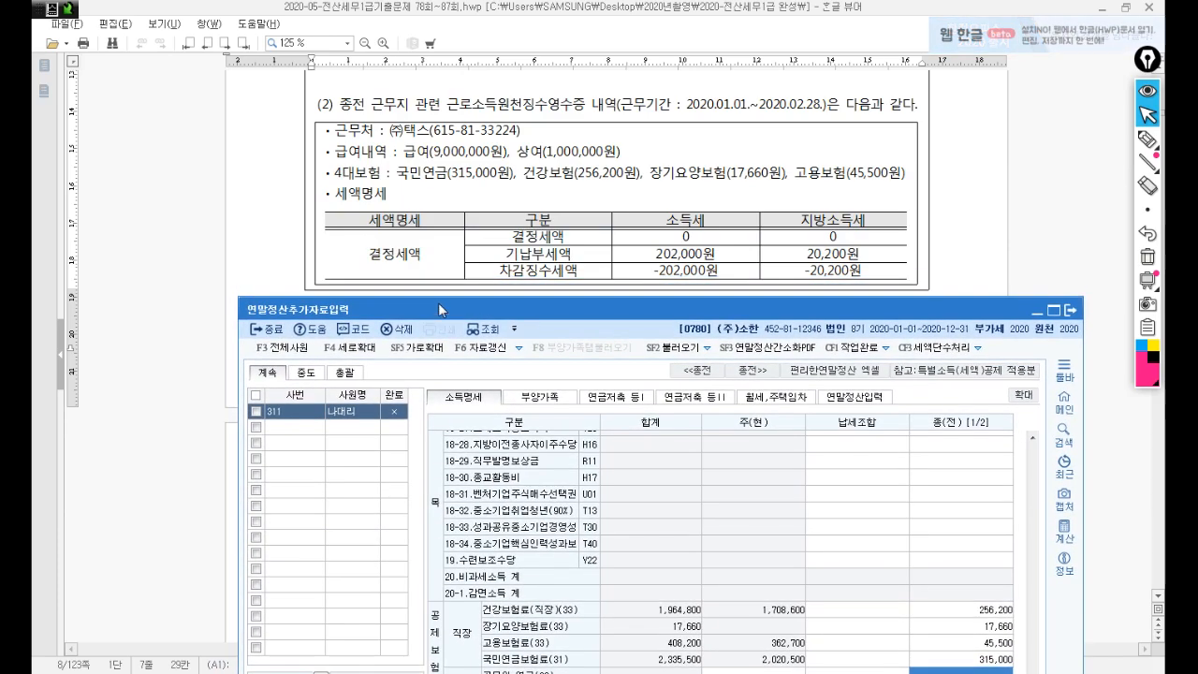
Check the exam's 202,000원 prepaid tax, -202,000원 collected tax and 0 determined tax figures.
left_click(545, 254)
scroll(545, 255, "down", 3)
scroll(545, 255, "up", 3)
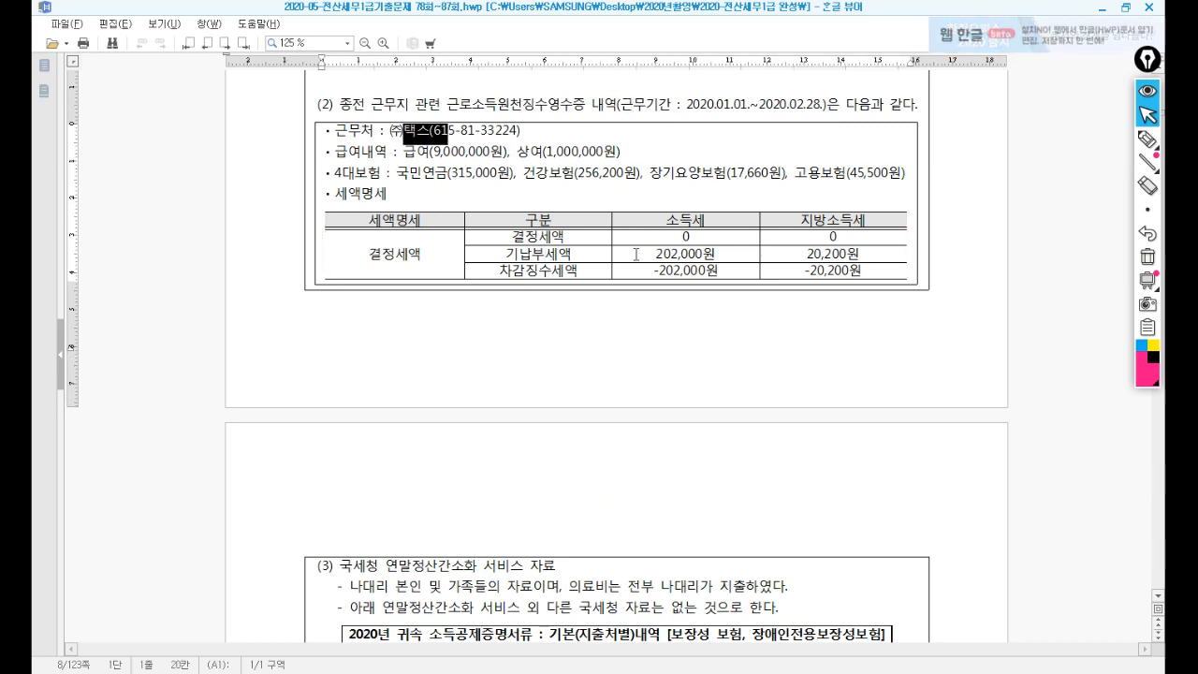
left_click_drag(655, 253, 723, 253)
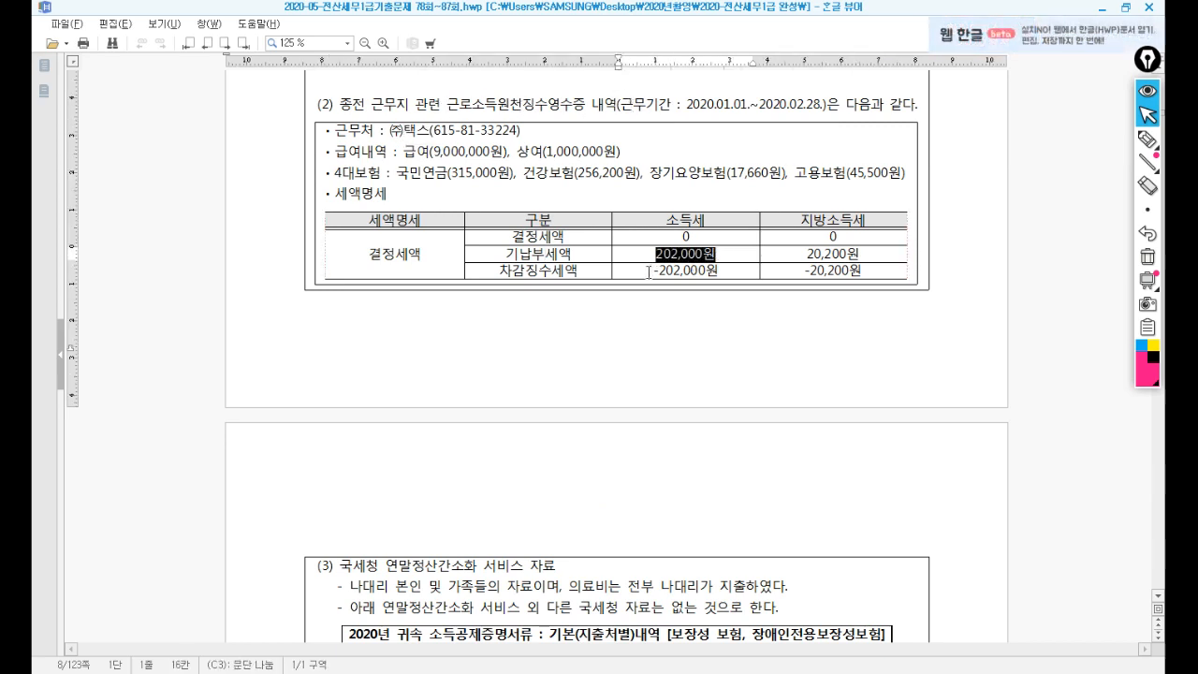
left_click_drag(651, 271, 708, 271)
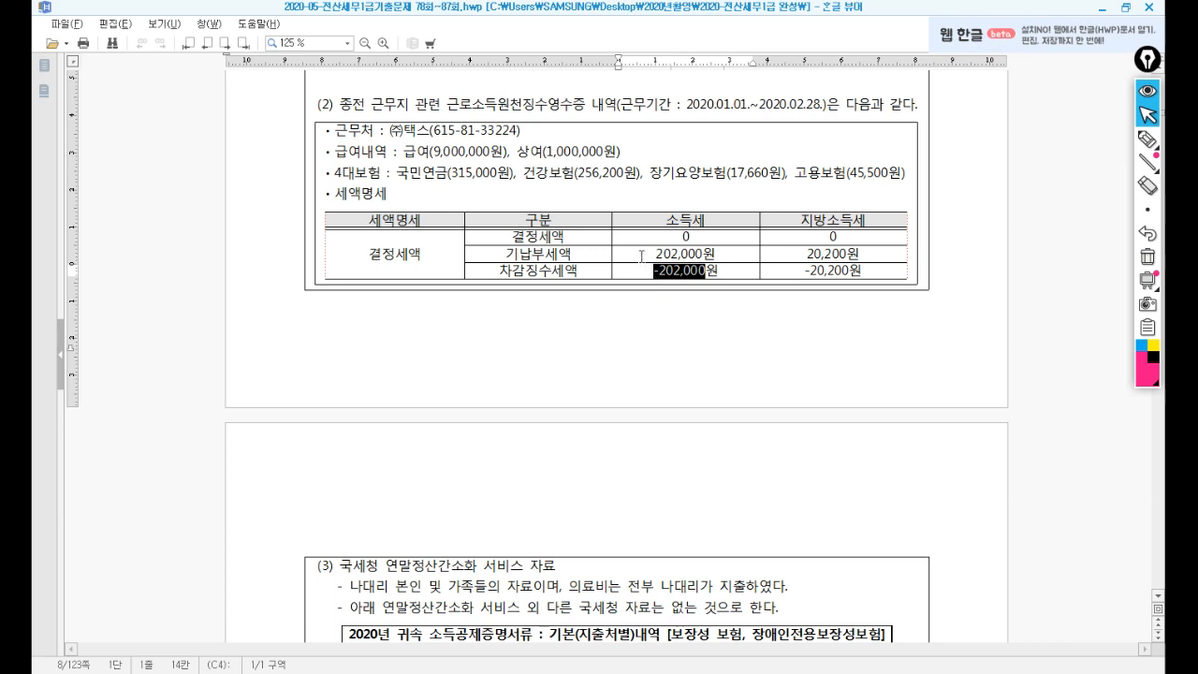
left_click_drag(653, 254, 735, 254)
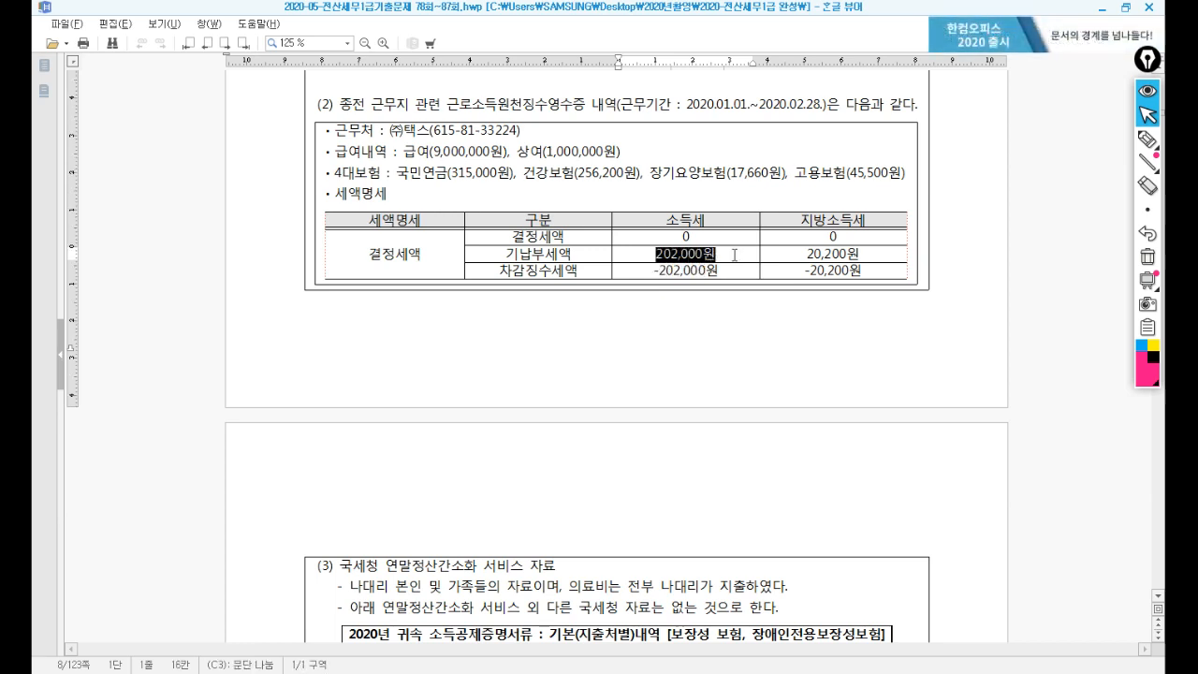
left_click_drag(654, 272, 723, 272)
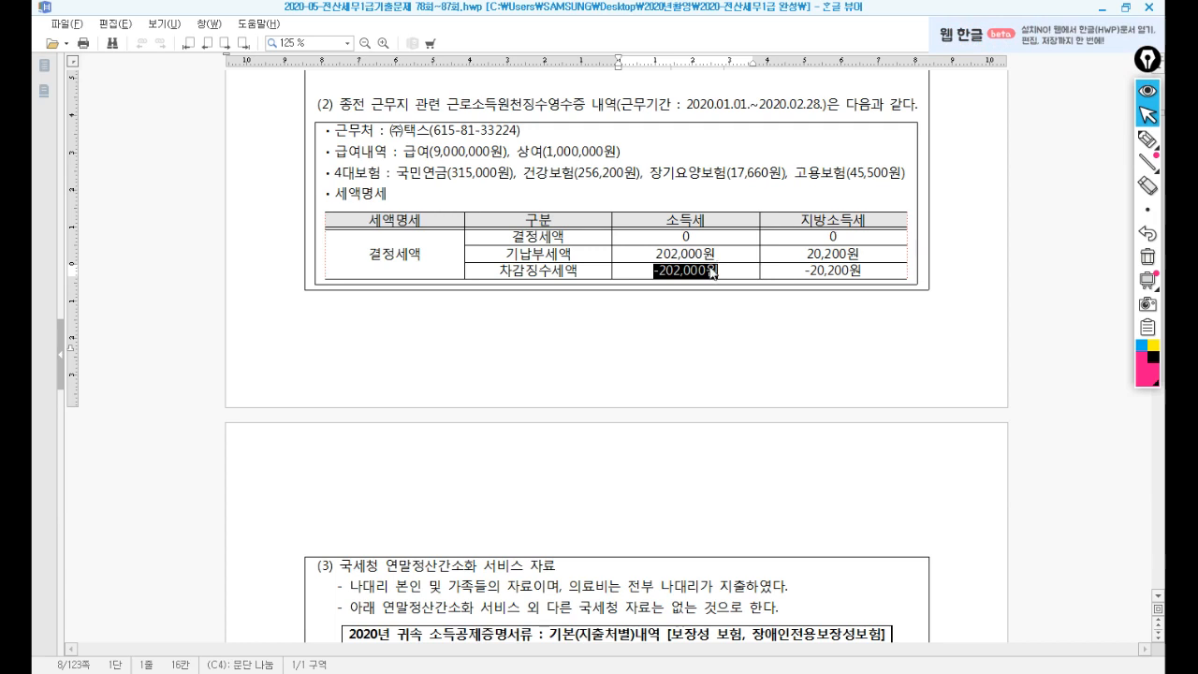
left_click_drag(681, 238, 705, 240)
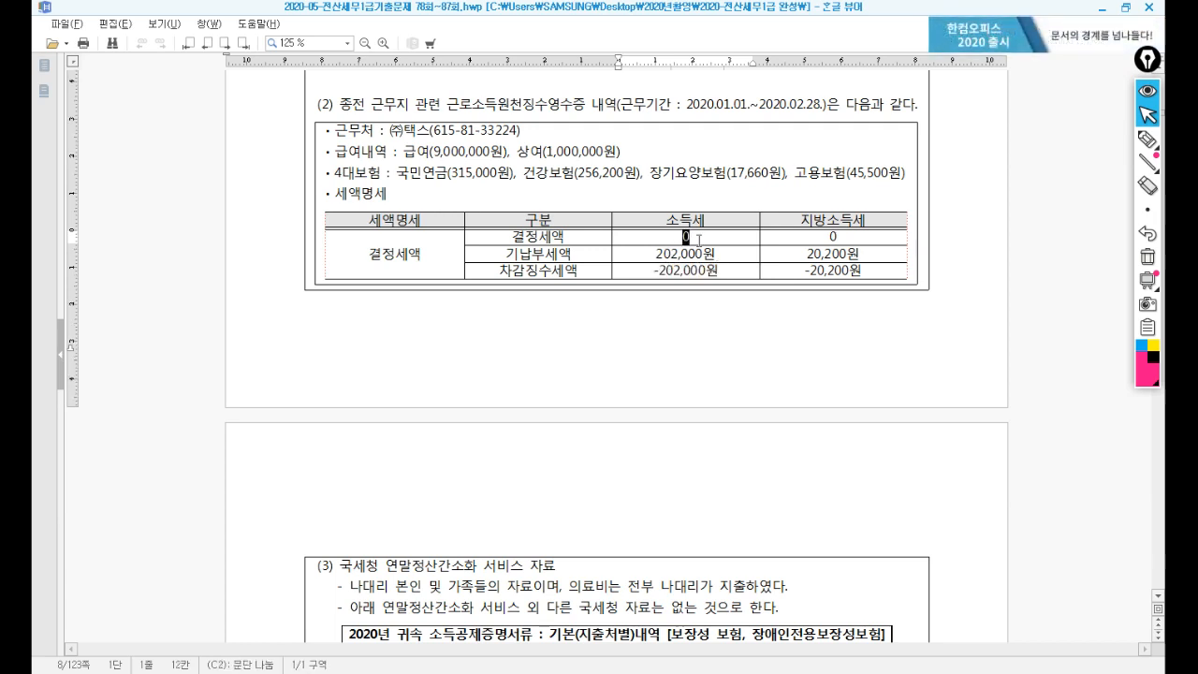
Recheck the 2020.01.01.~2020.02.28. period and tax figures, reposition KcLep, then return to the document.
left_click_drag(687, 105, 816, 108)
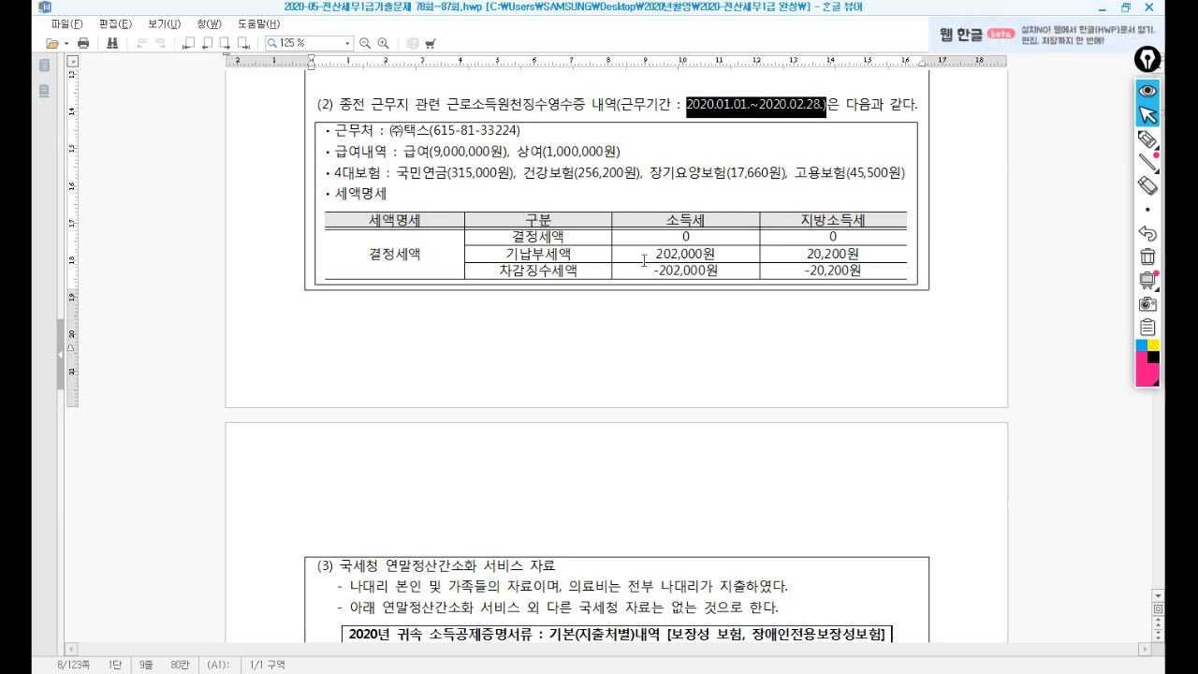
left_click_drag(653, 255, 733, 258)
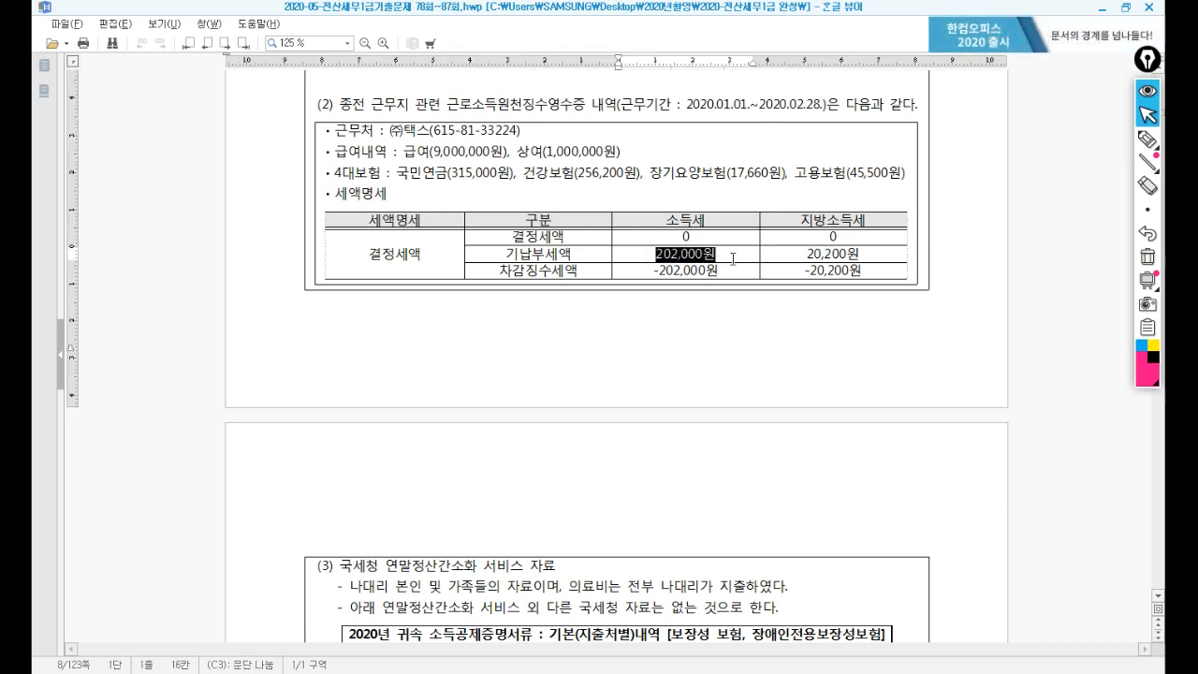
left_click(674, 236)
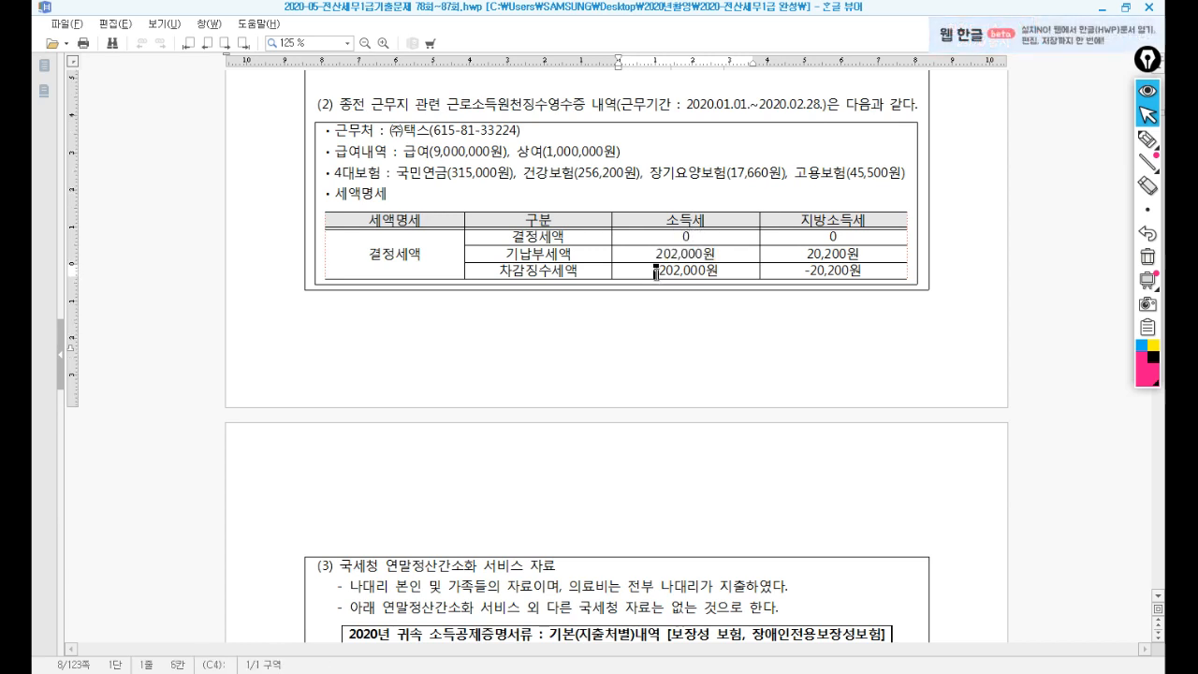
left_click_drag(655, 270, 710, 235)
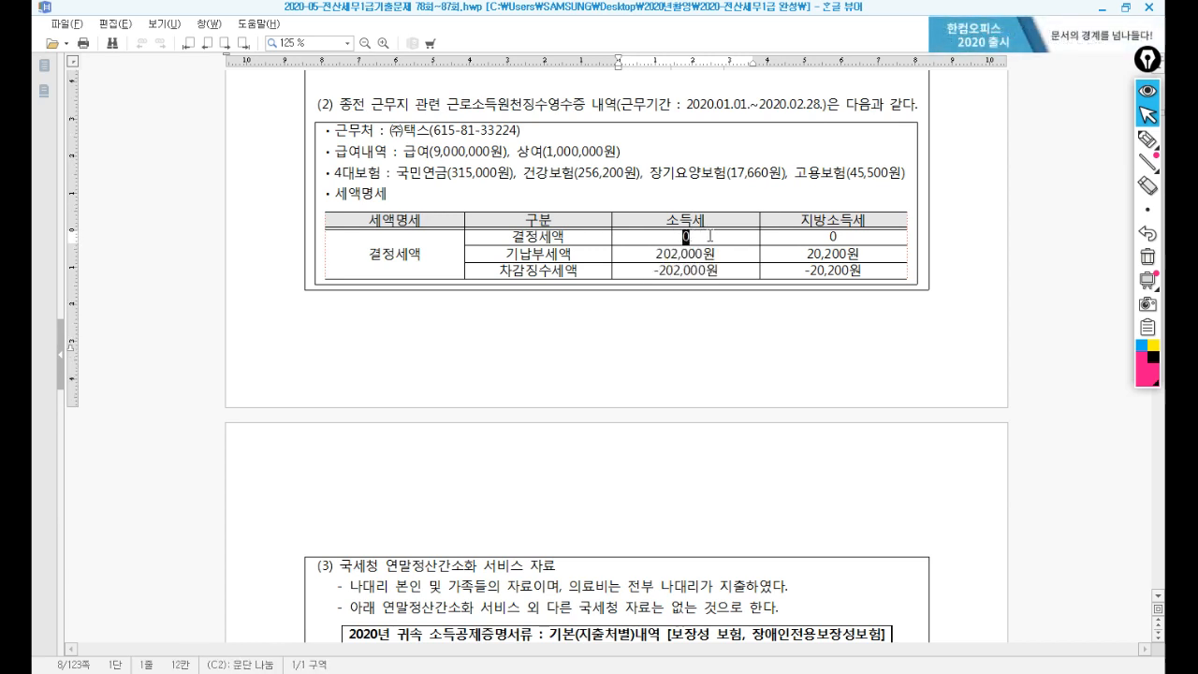
left_click(585, 672)
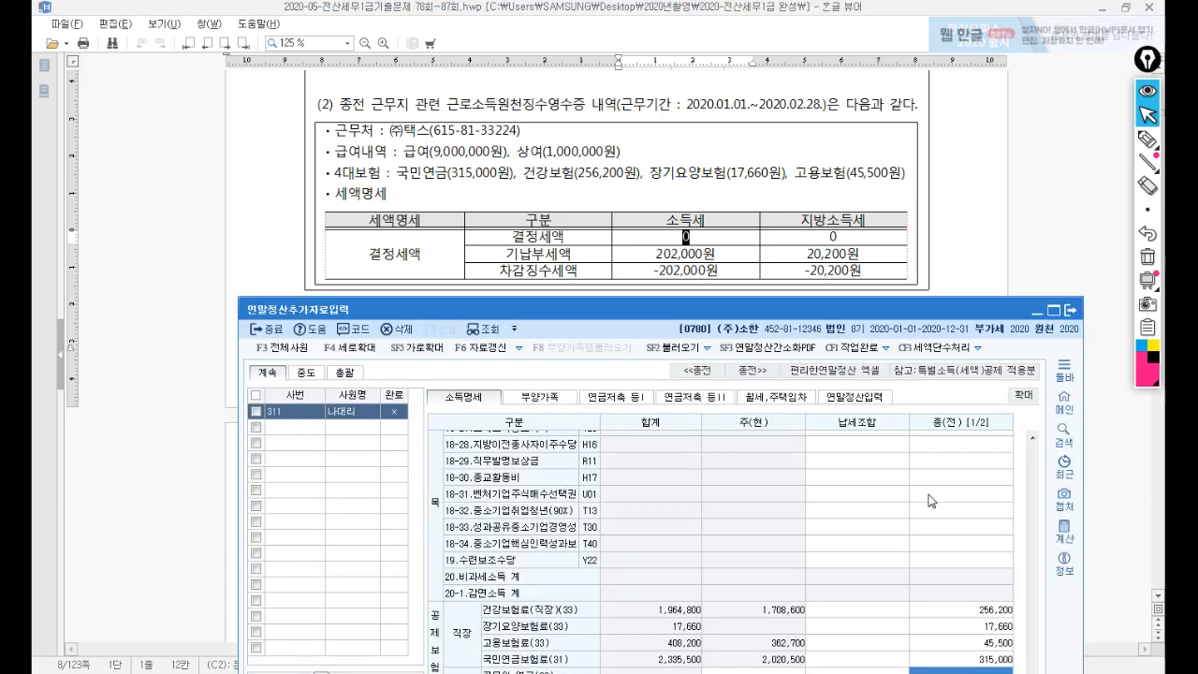
left_click_drag(883, 305, 753, 135)
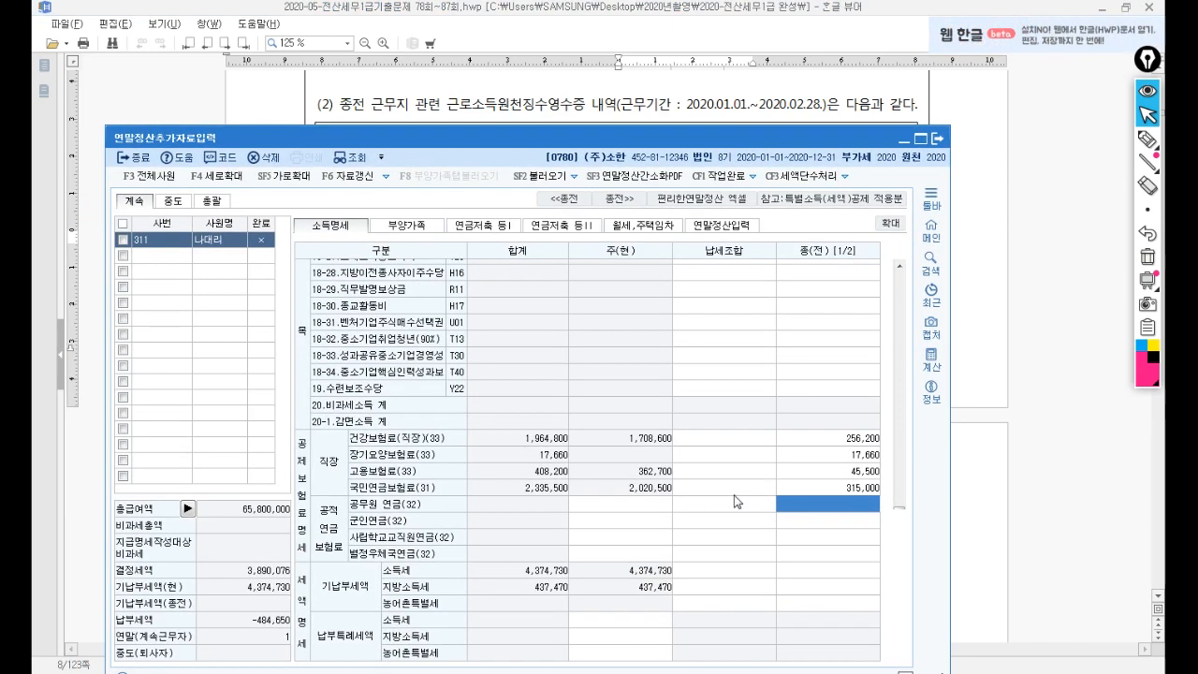
left_click(996, 340)
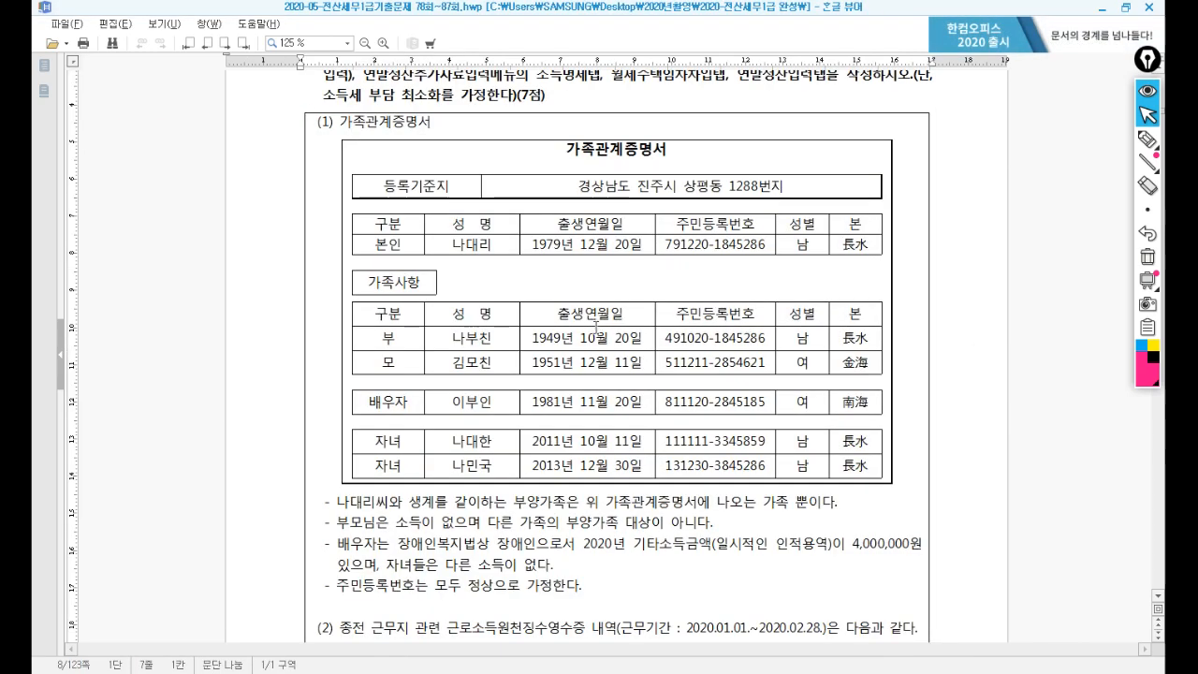
Read the section (3) notes on whose data it is and that no other data exists.
scroll(596, 328, "down", 15)
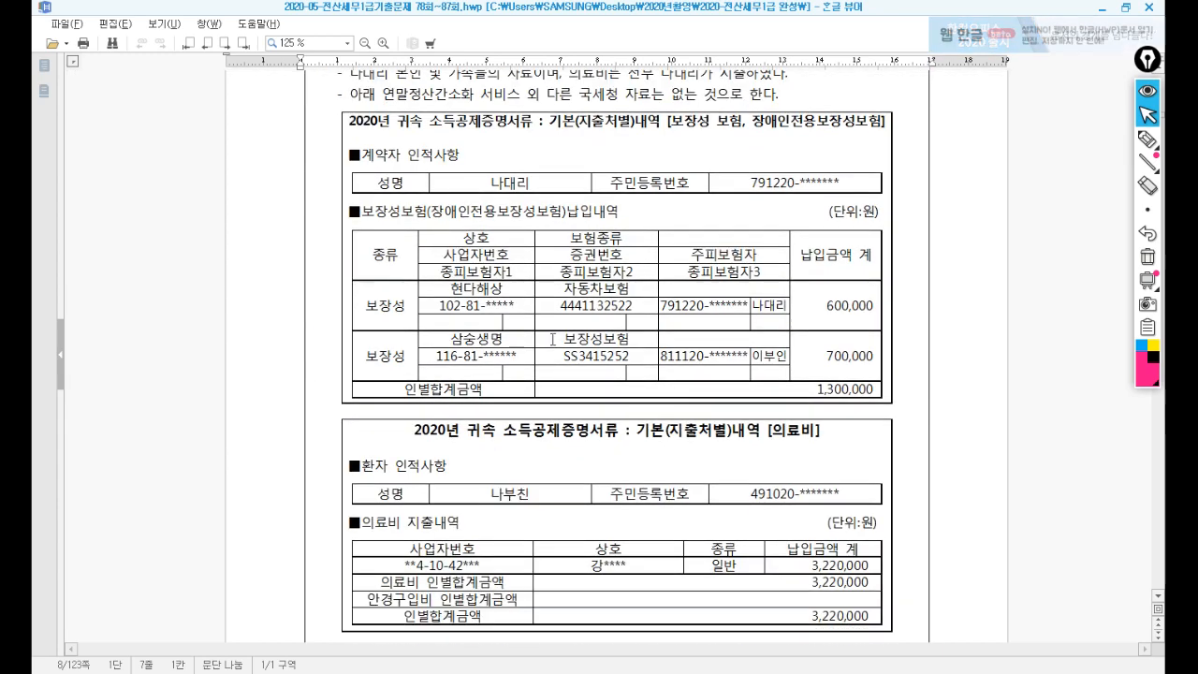
scroll(552, 339, "up", 1)
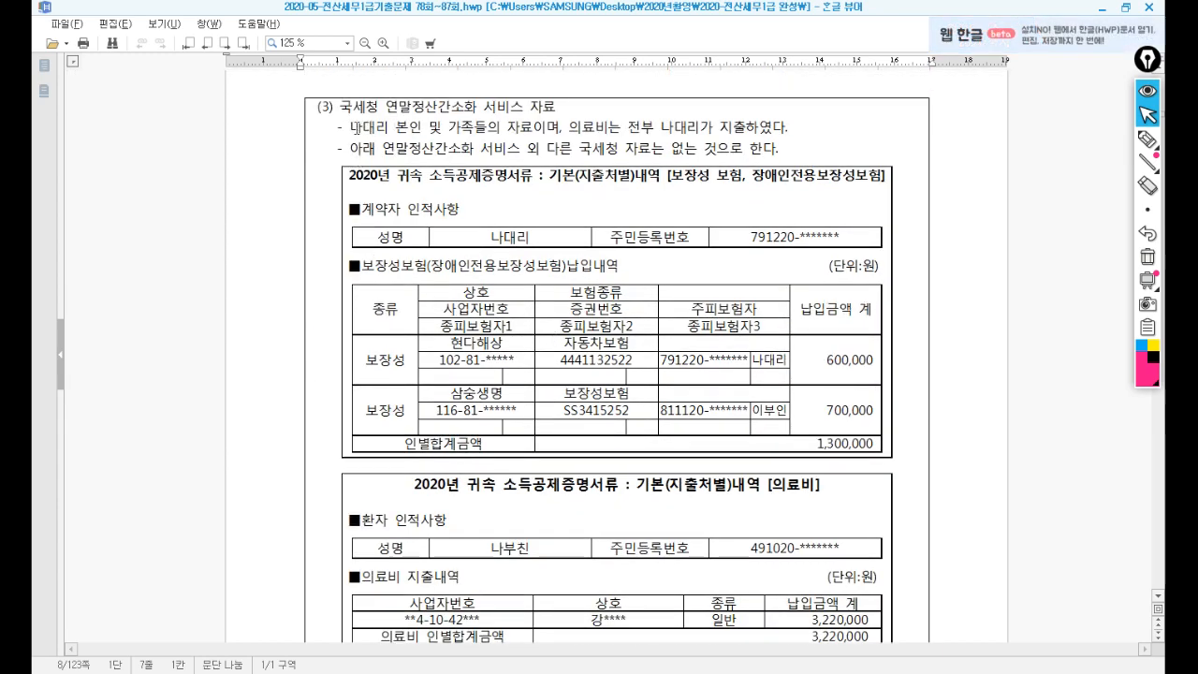
left_click_drag(351, 128, 746, 133)
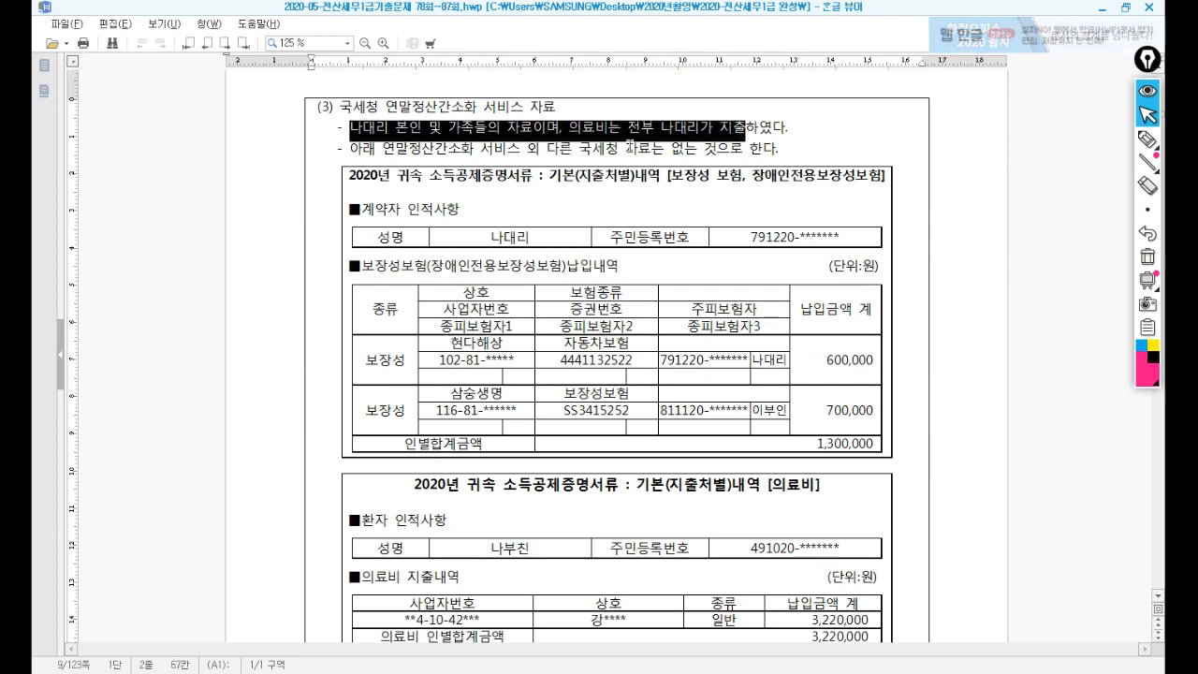
left_click_drag(354, 148, 741, 149)
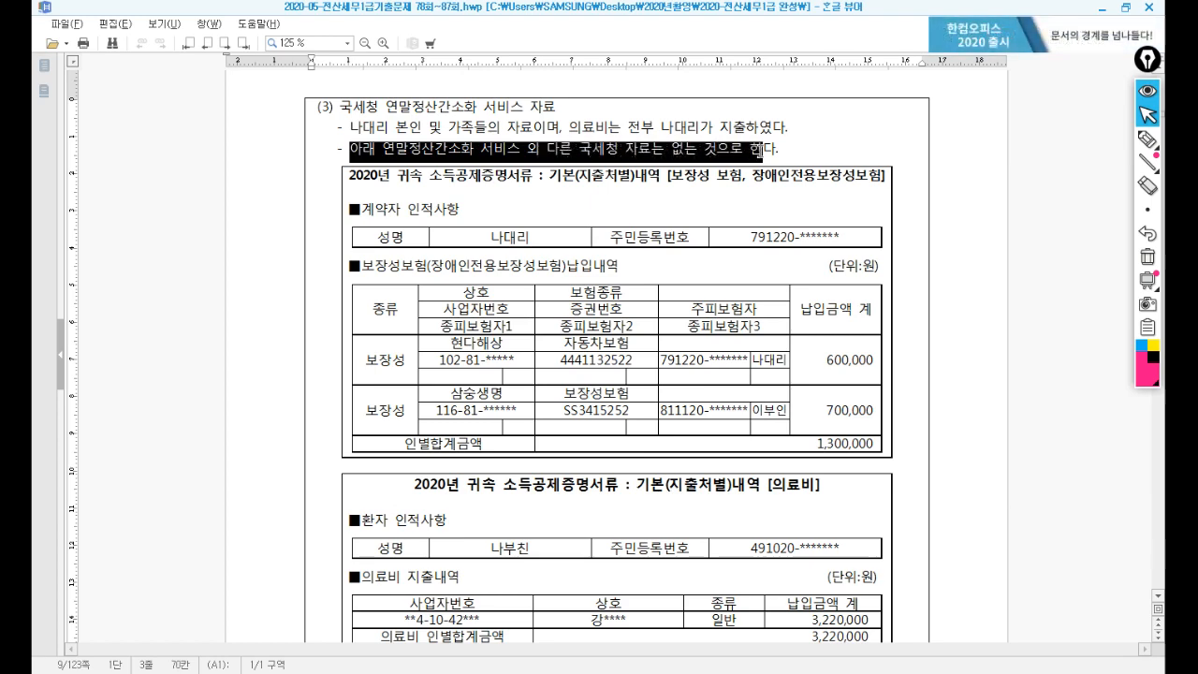
left_click(614, 207)
Check the insurance contractor and 600,000 premium, then go to KcLep's 연말정산입력 page.
scroll(603, 206, "down", 1)
left_click_drag(473, 131, 531, 131)
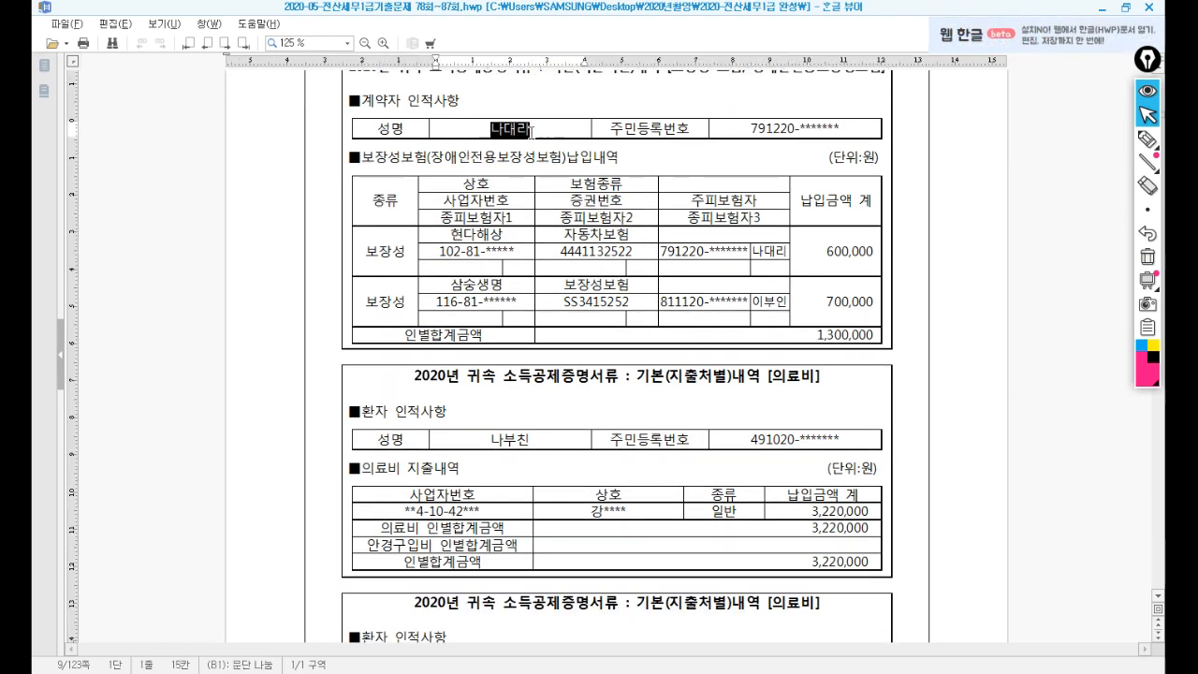
left_click(759, 301)
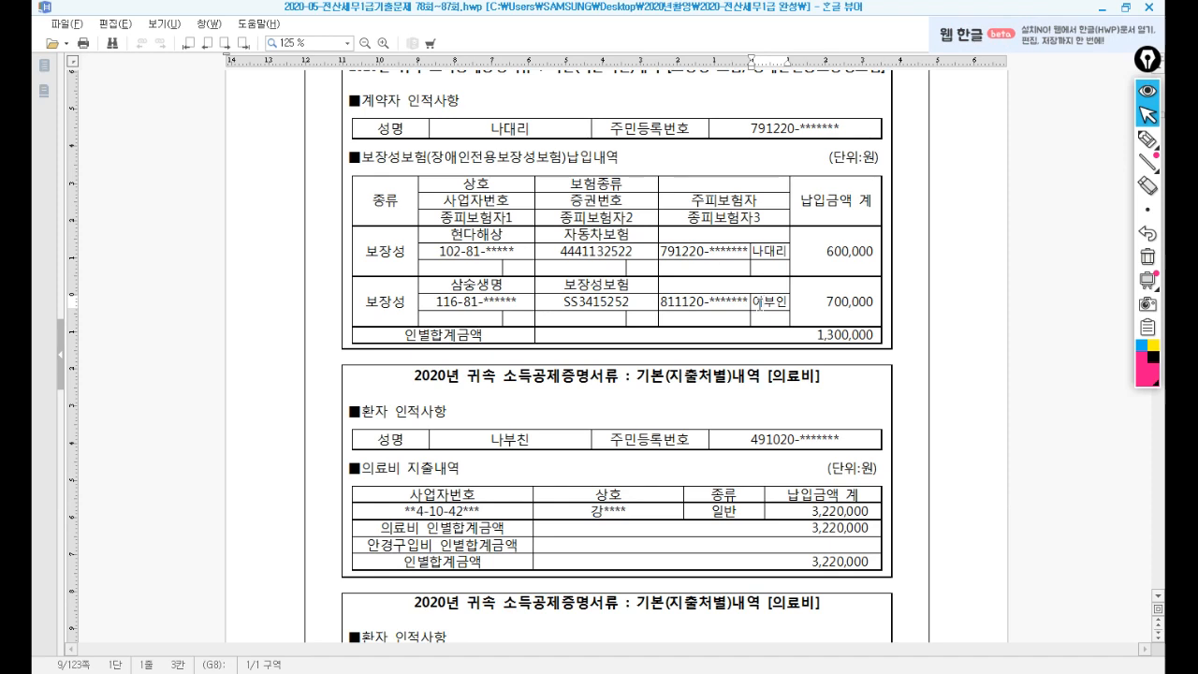
scroll(764, 188, "down", 1)
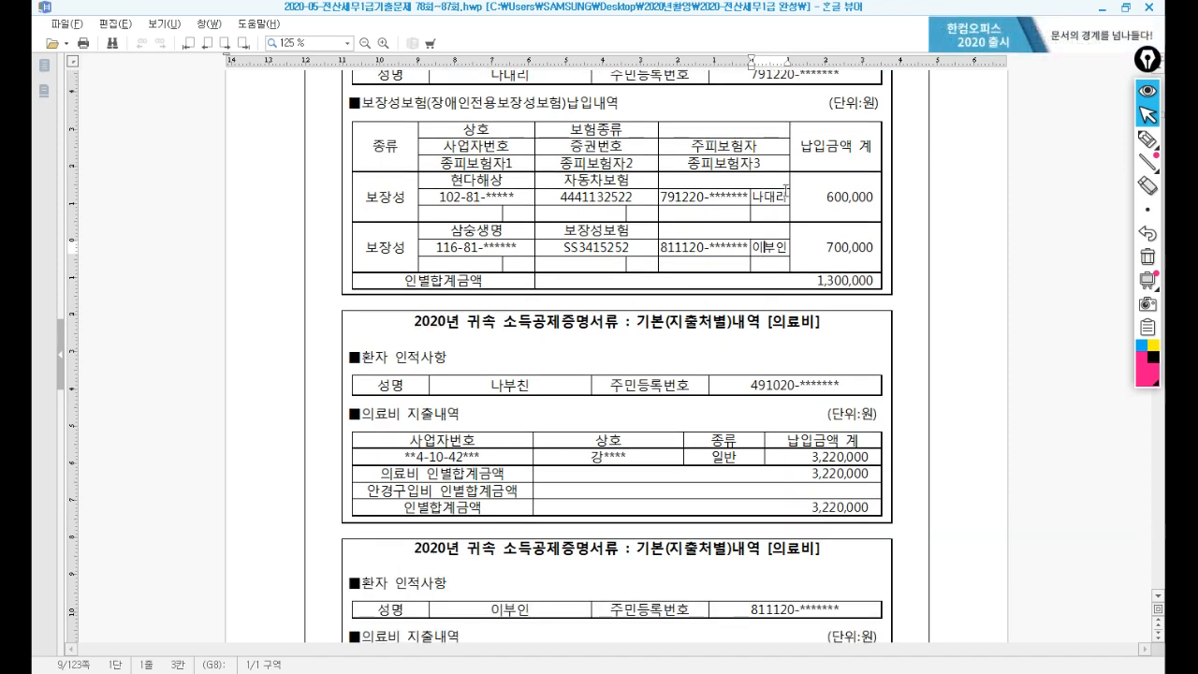
left_click_drag(821, 197, 861, 203)
left_click(839, 210)
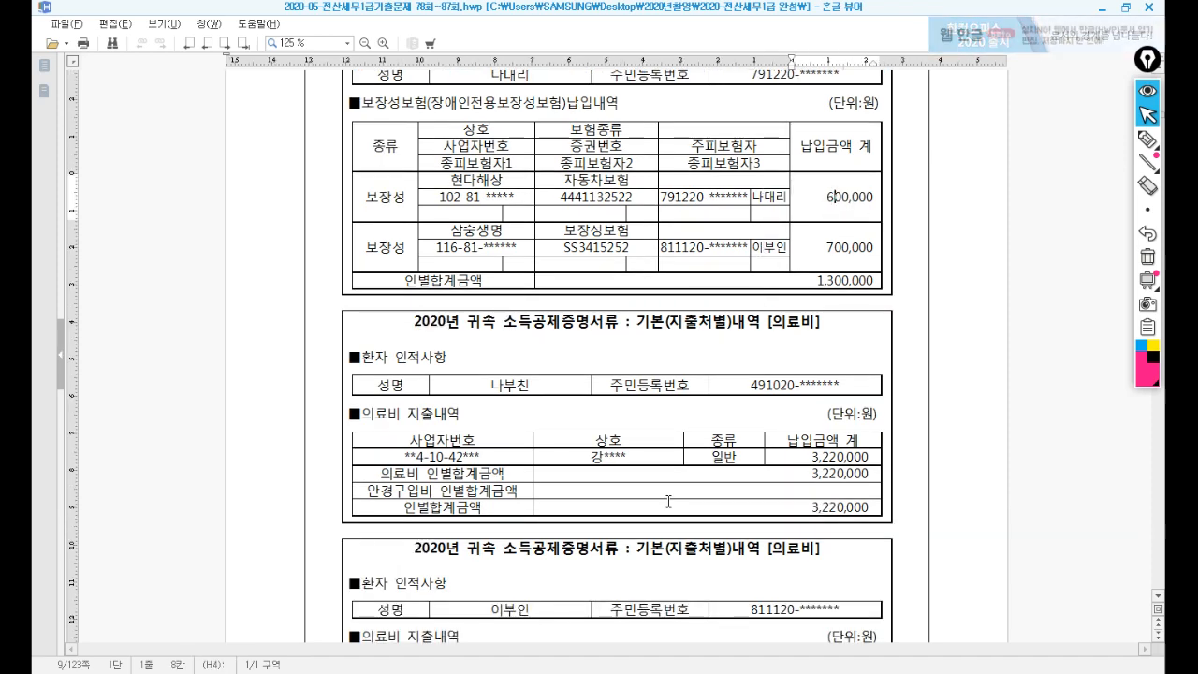
key("alt+Tab")
left_click(717, 226)
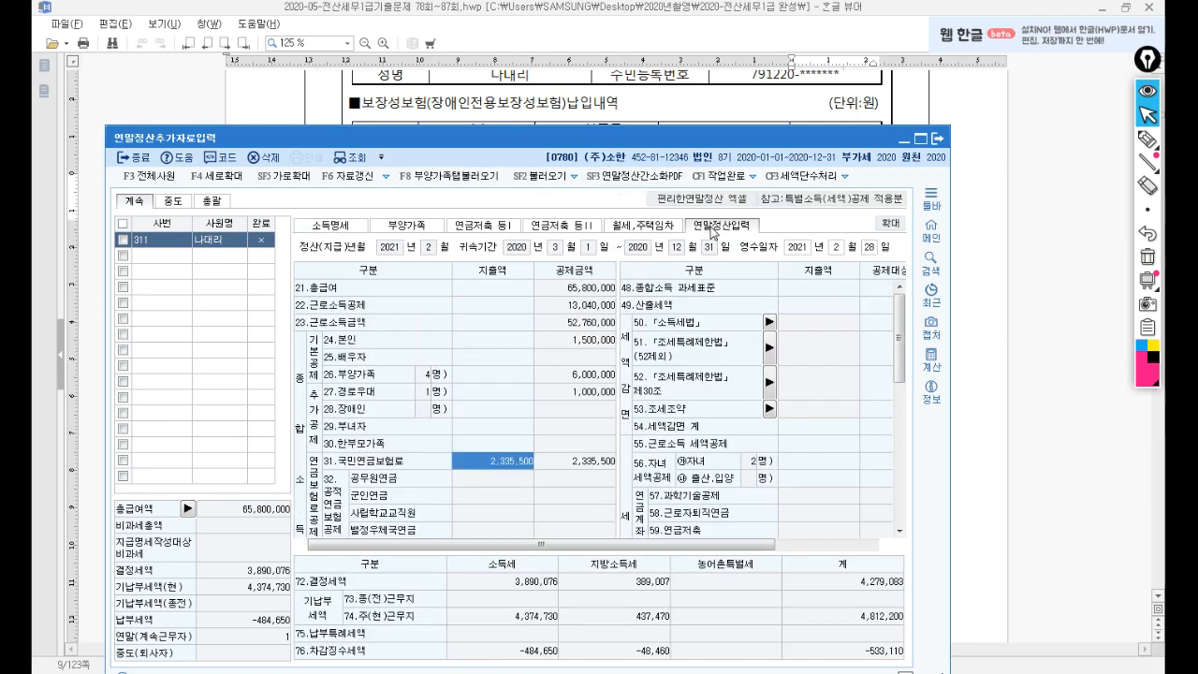
Enter 600,000 as the 일반 보장성보험 expense, then return to the exam document.
scroll(789, 395, "down", 4)
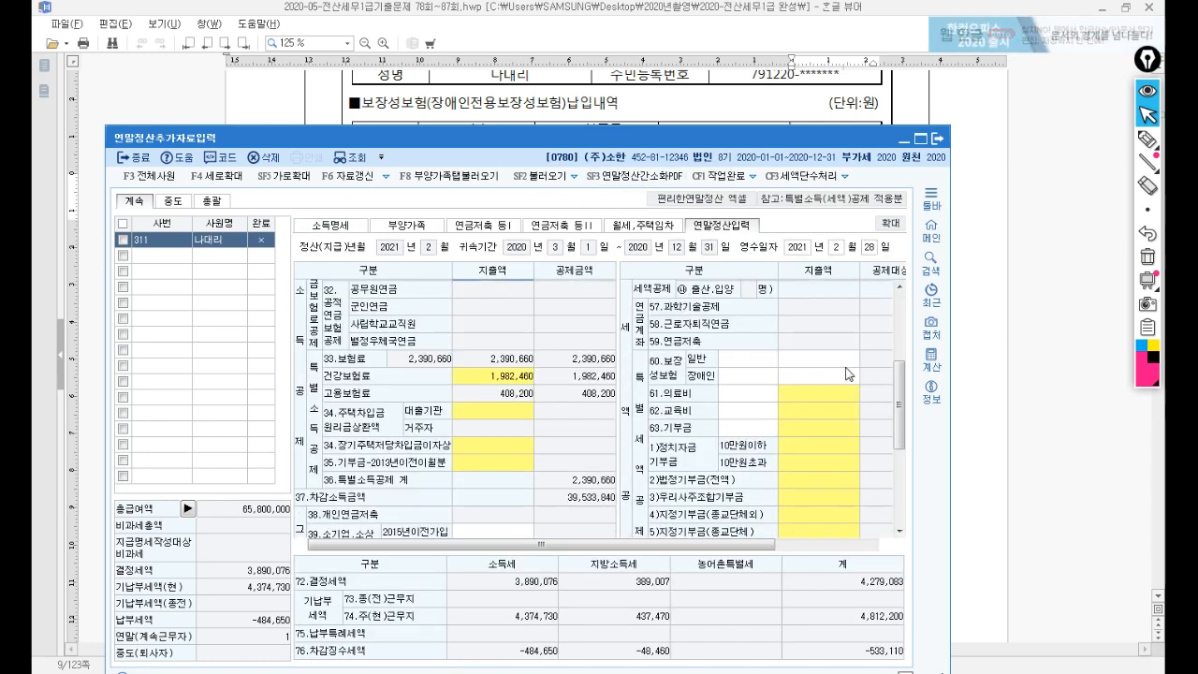
left_click(792, 361)
left_click_drag(694, 142, 736, 247)
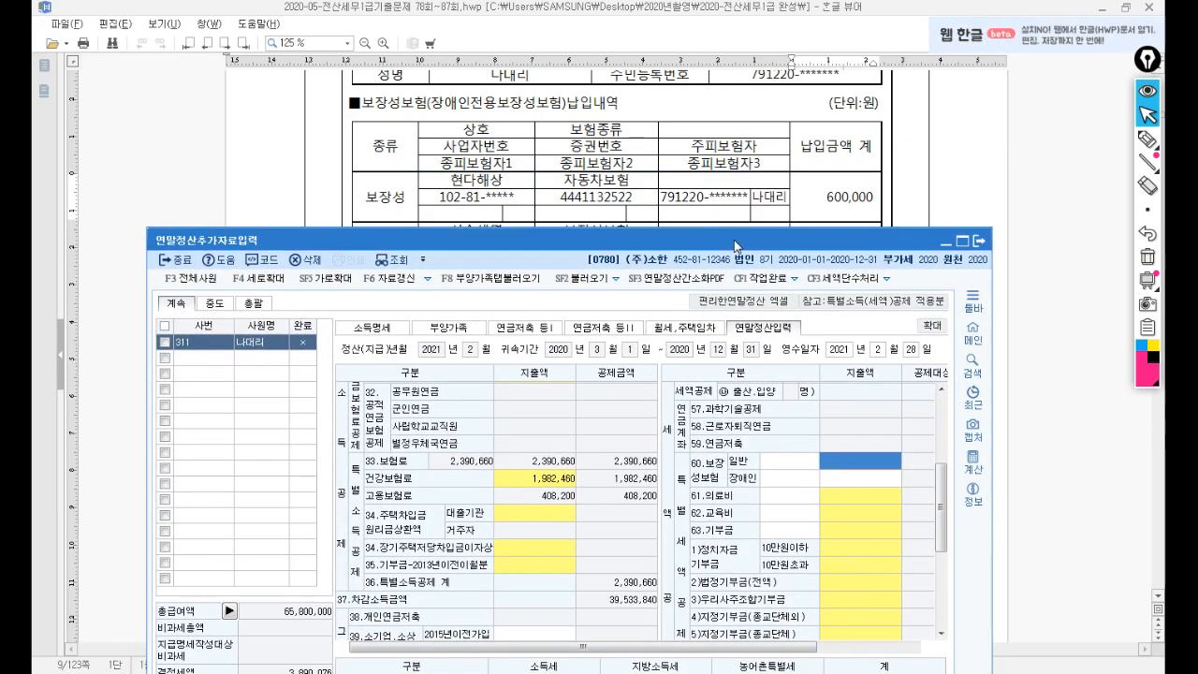
type("6000000")
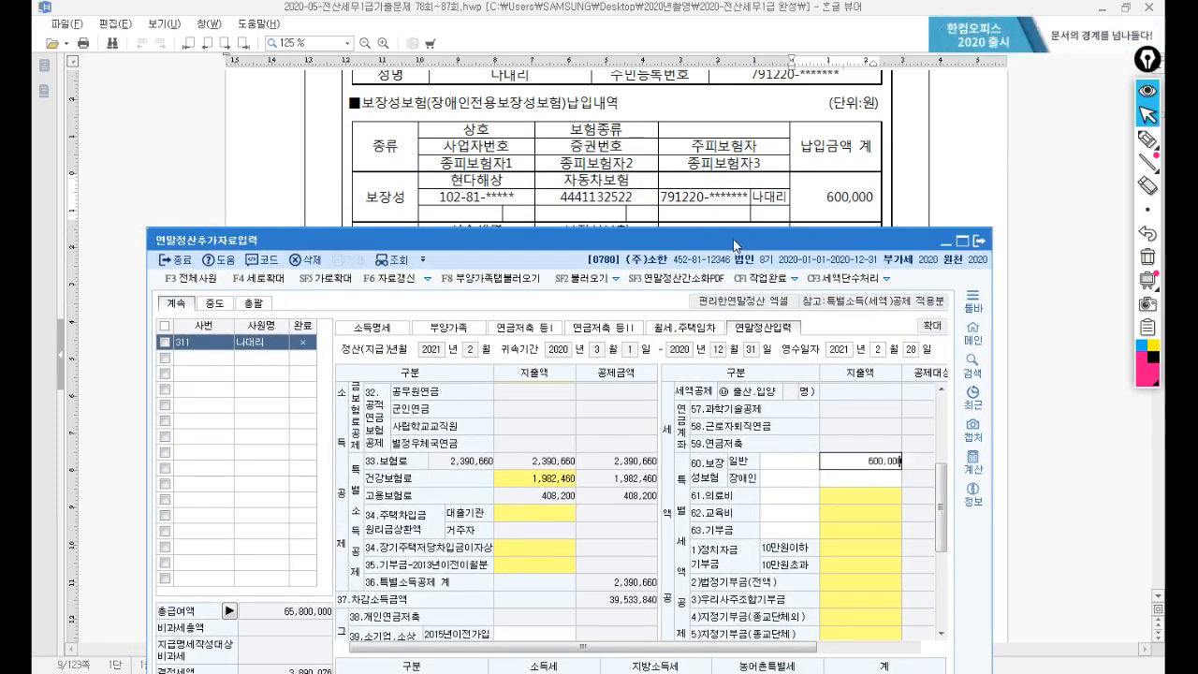
key("Return")
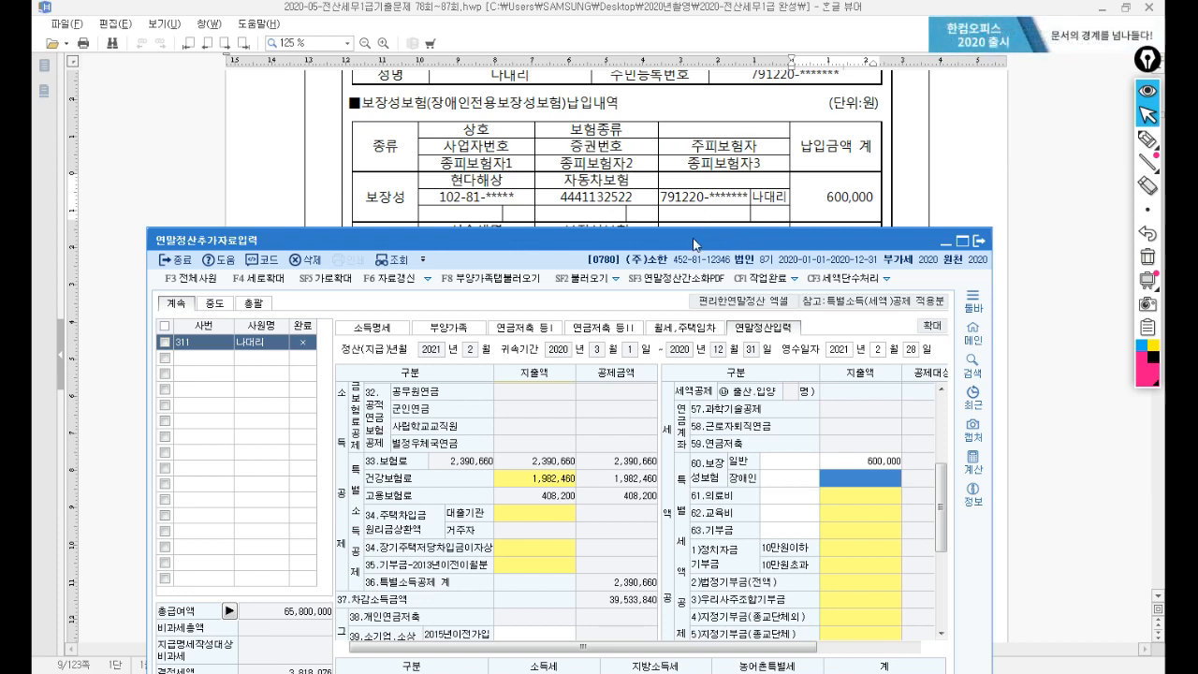
left_click_drag(693, 244, 706, 295)
left_click(931, 251)
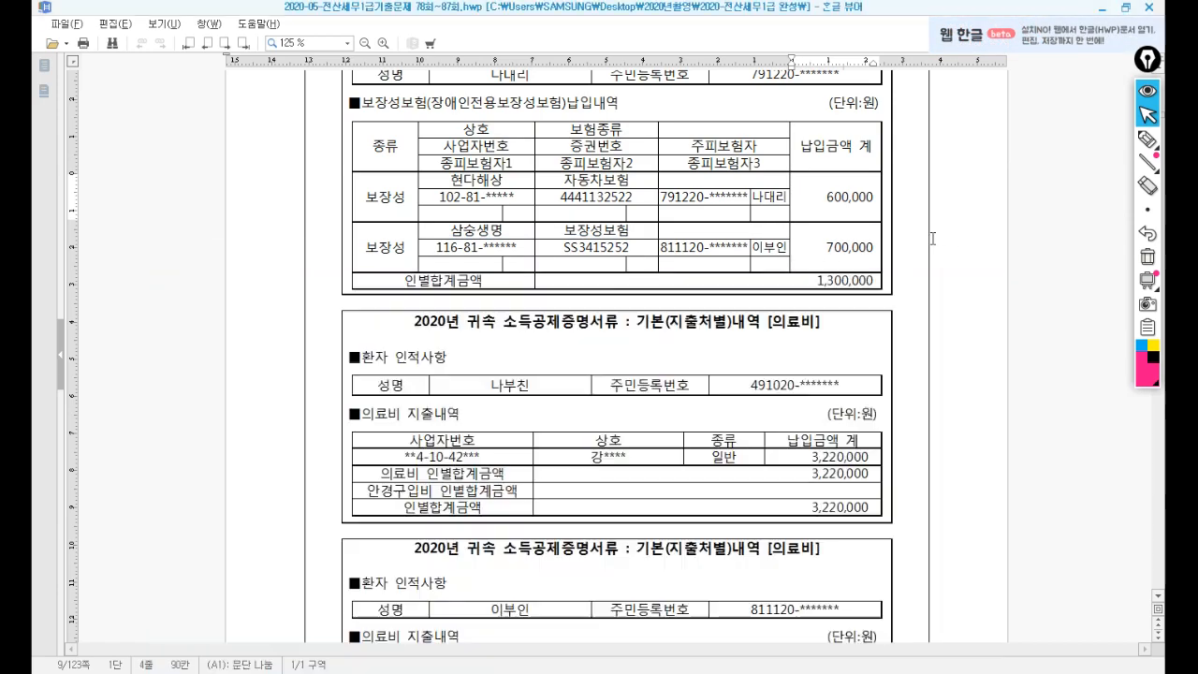
Review the 의료비 receipts (father 3,220,000, spouse 4,900,000) and switch back to KcLep.
scroll(913, 260, "up", 2)
scroll(900, 272, "down", 5)
scroll(900, 271, "down", 1)
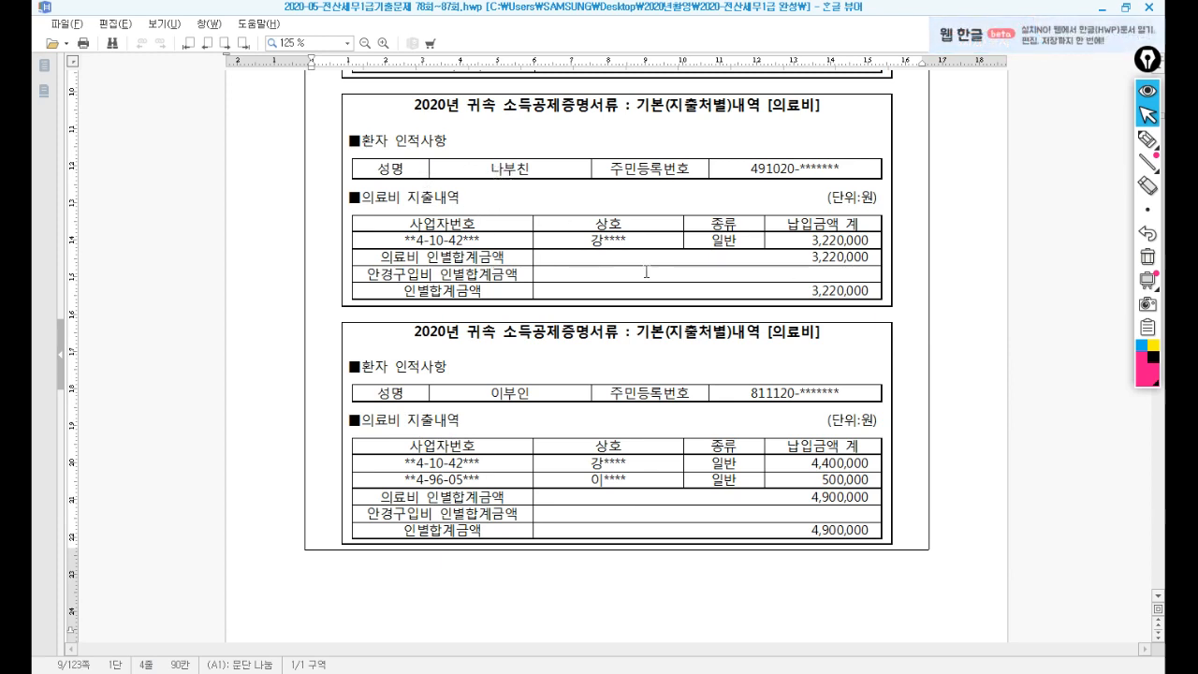
key("alt+Tab")
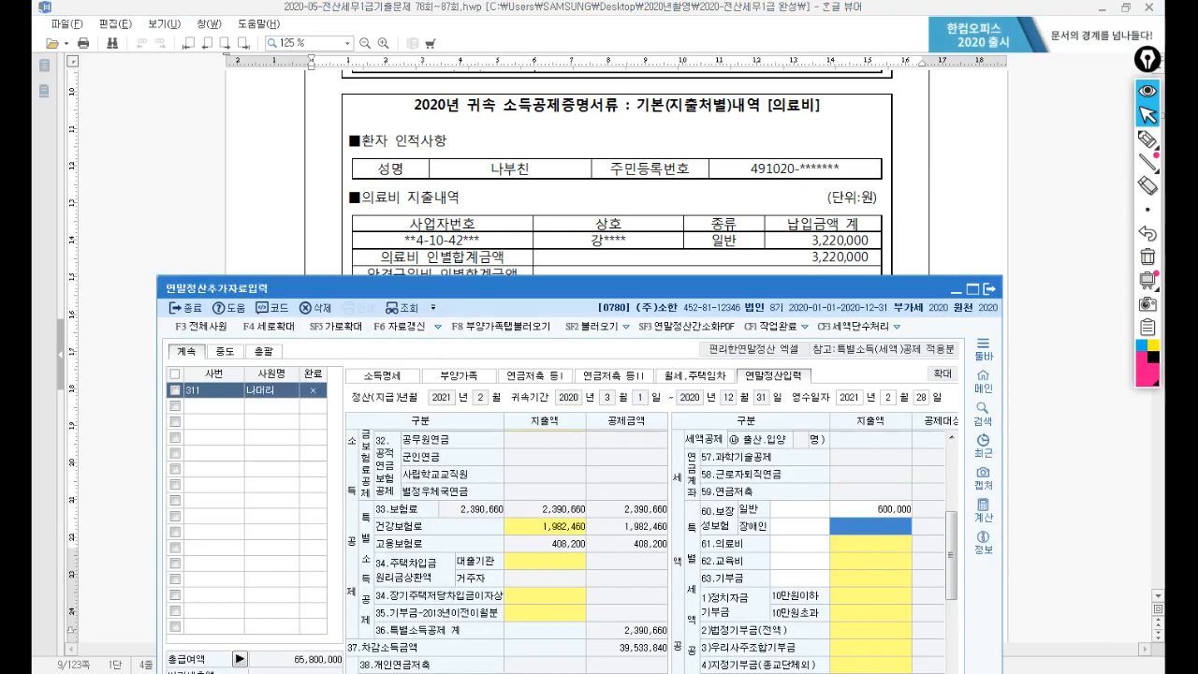
Enter the father's 3,220,000 under 61.의료비 본인,65세 이상자, then return to the exam document.
left_click(868, 509)
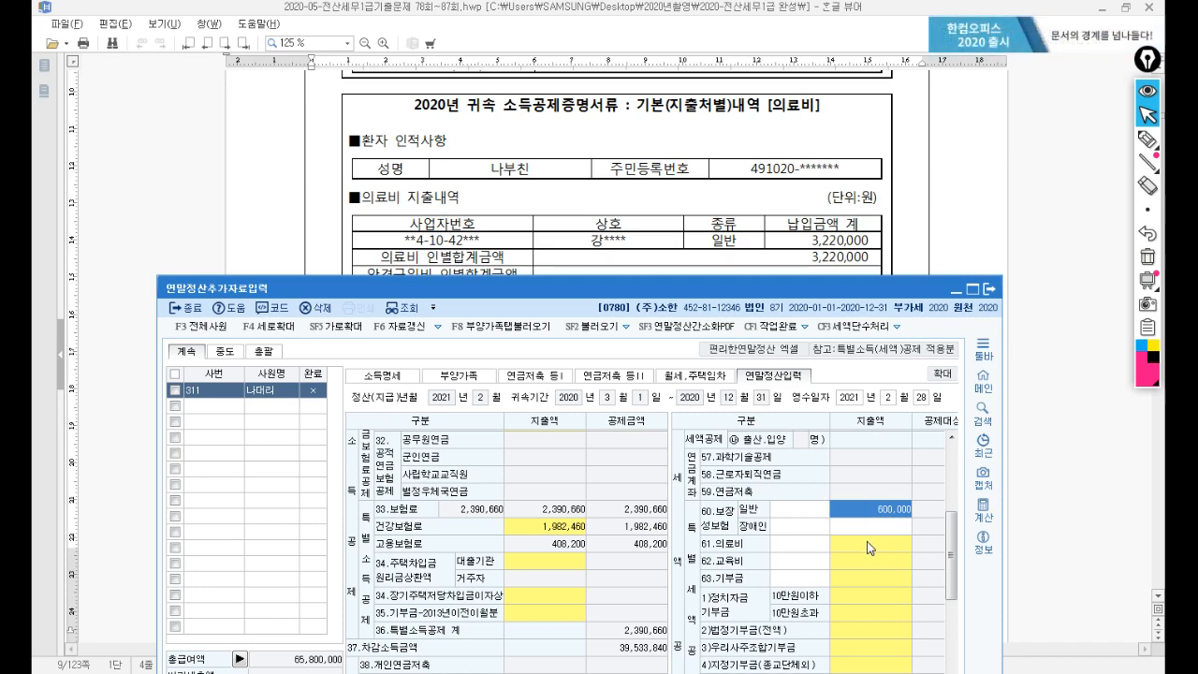
left_click_drag(565, 292, 561, 75)
left_click(847, 310)
key("Return")
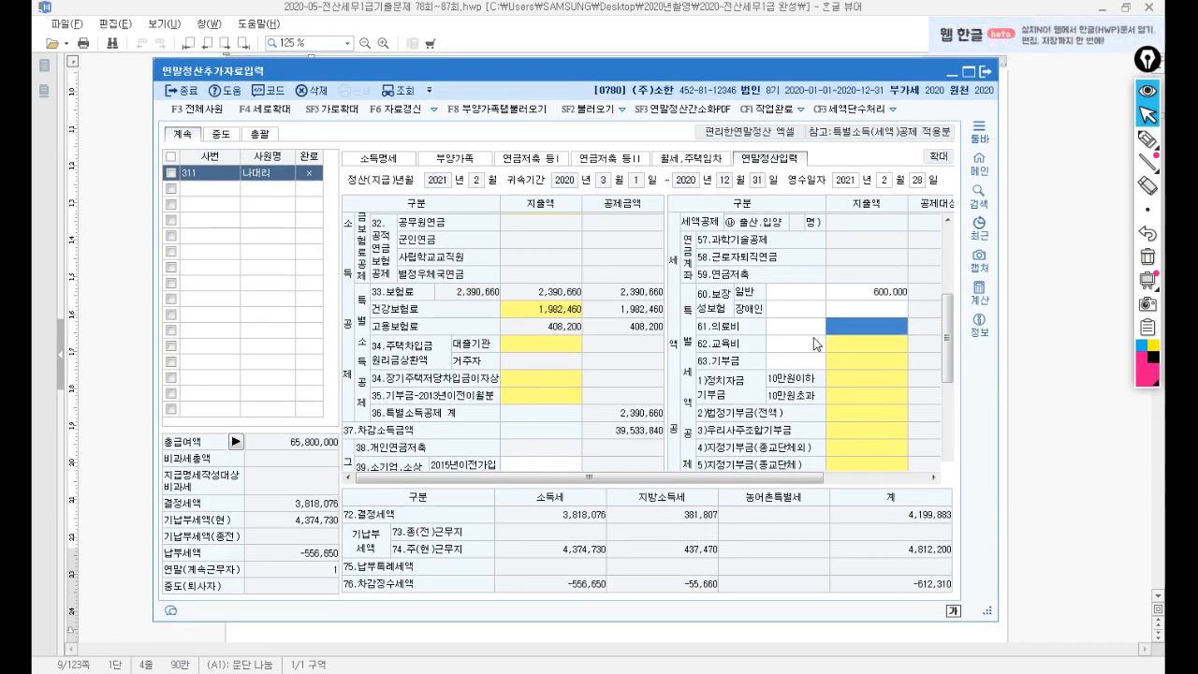
left_click(863, 327)
left_click(456, 309)
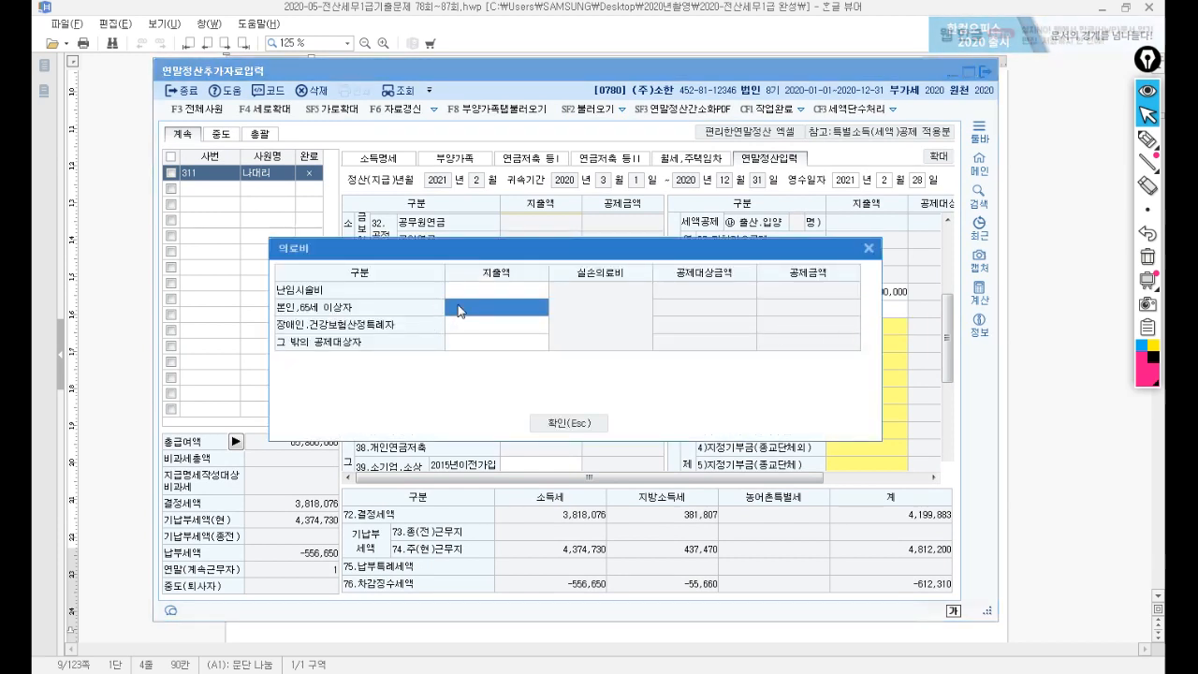
type("3220")
key("Return")
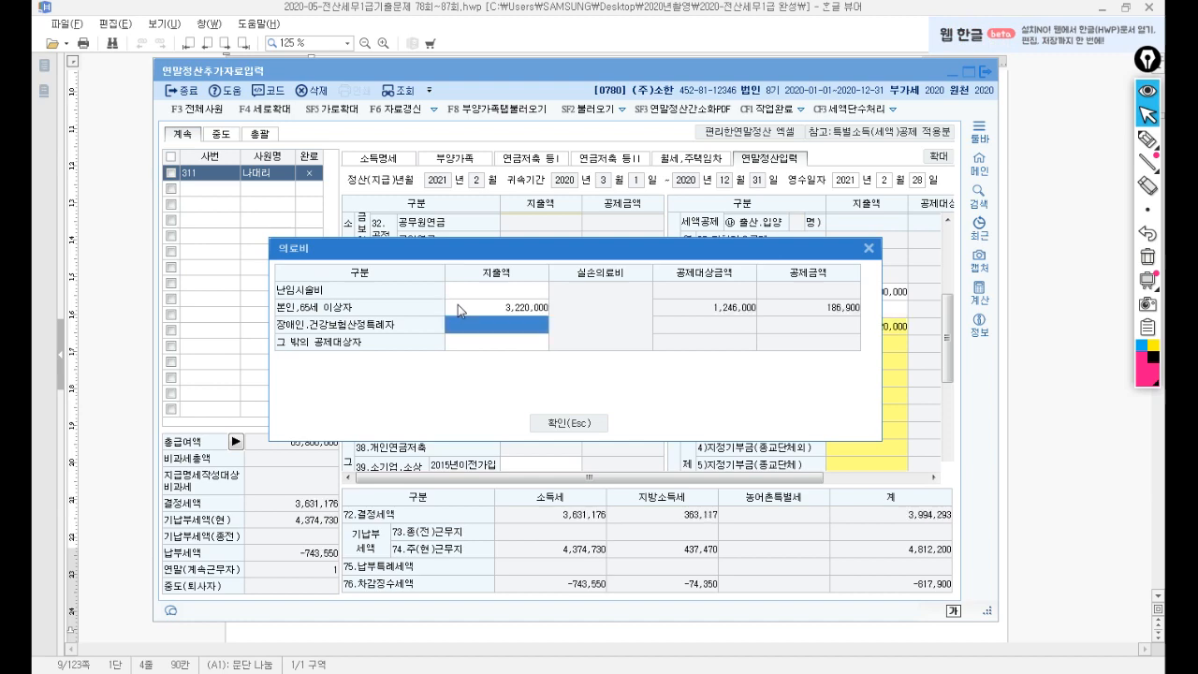
left_click(567, 422)
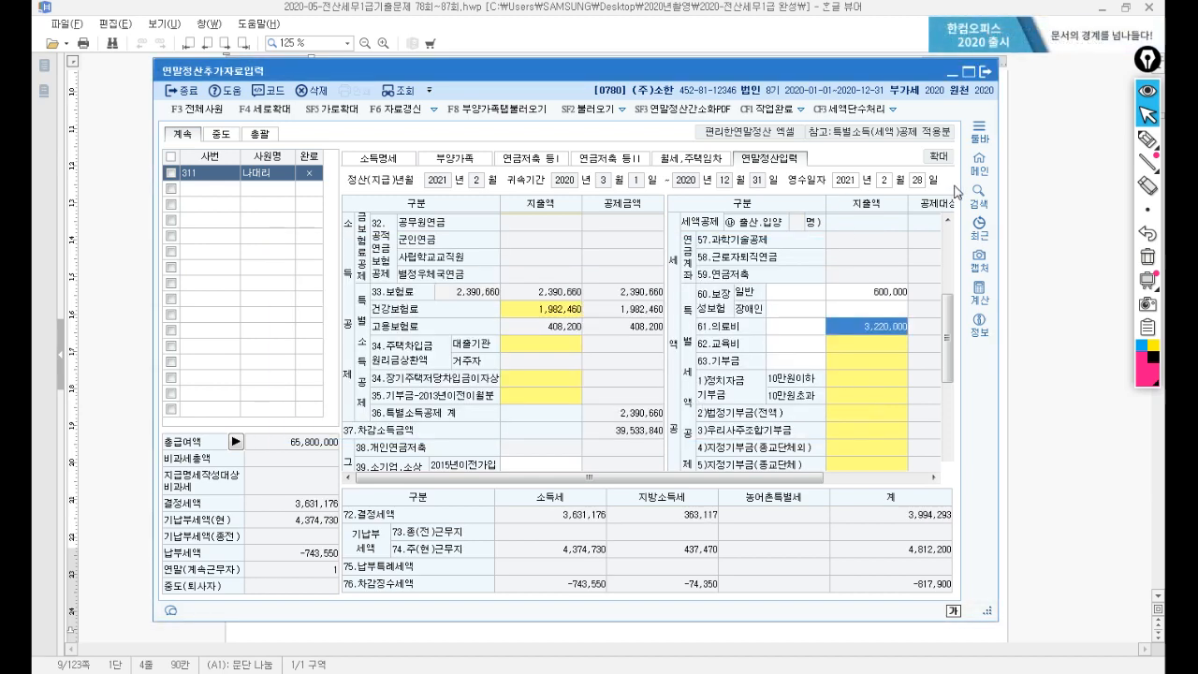
left_click(1108, 317)
scroll(805, 314, "down", 2)
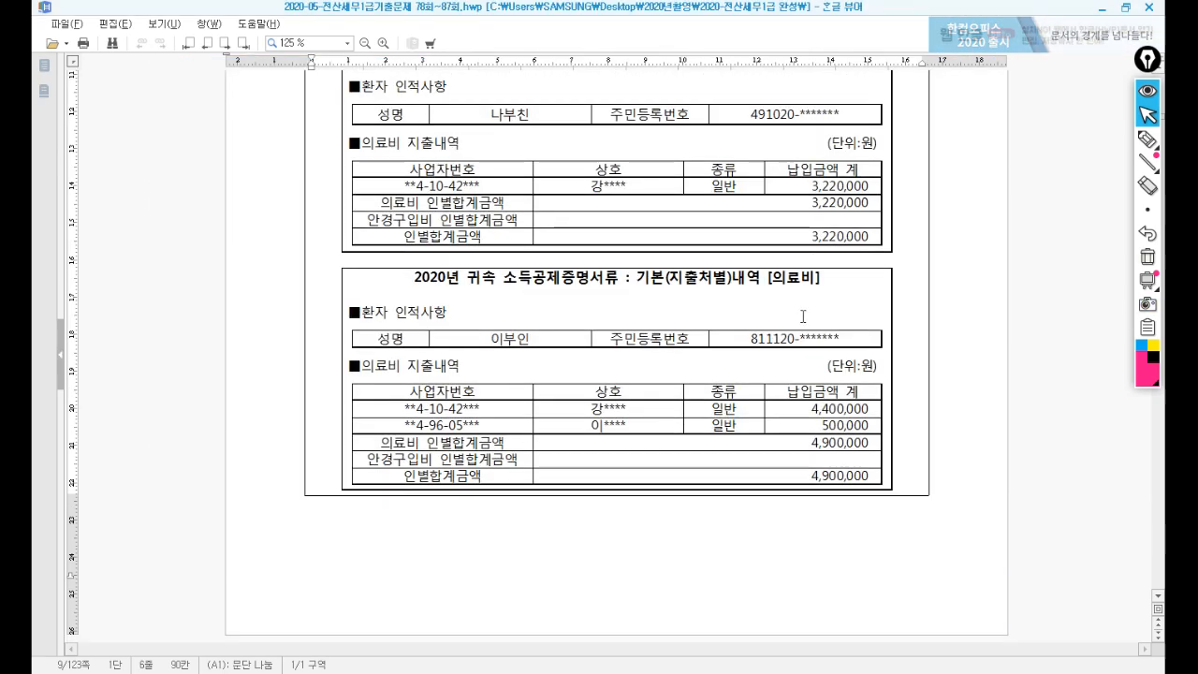
scroll(620, 256, "down", 1)
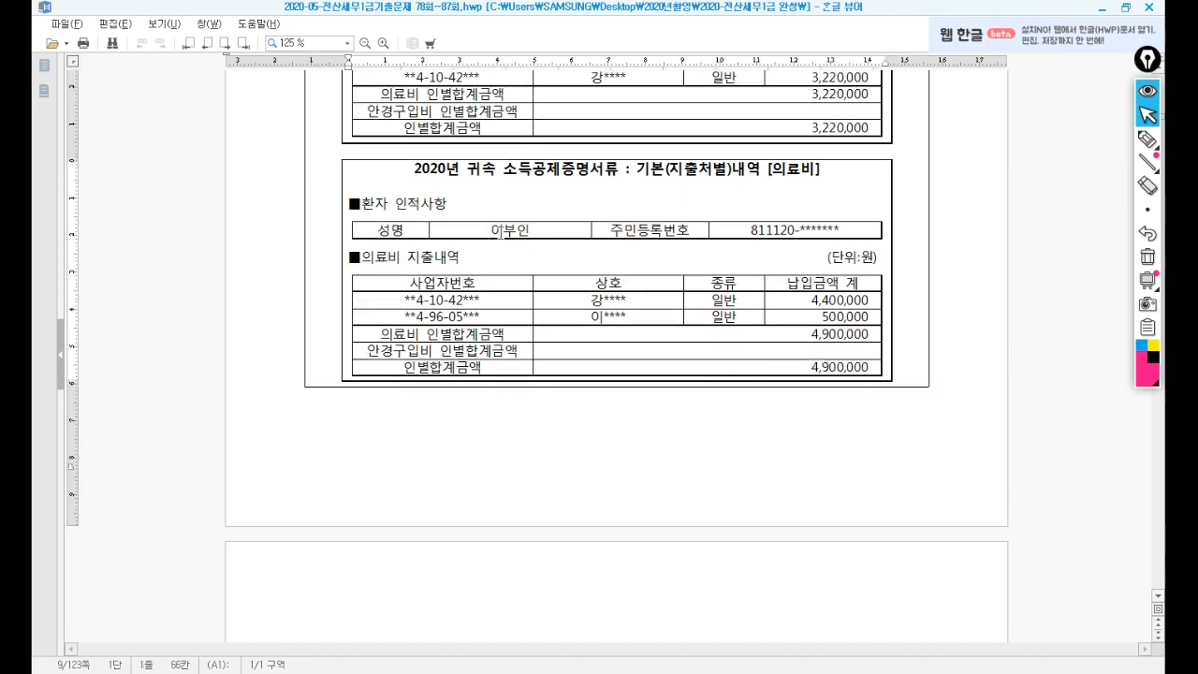
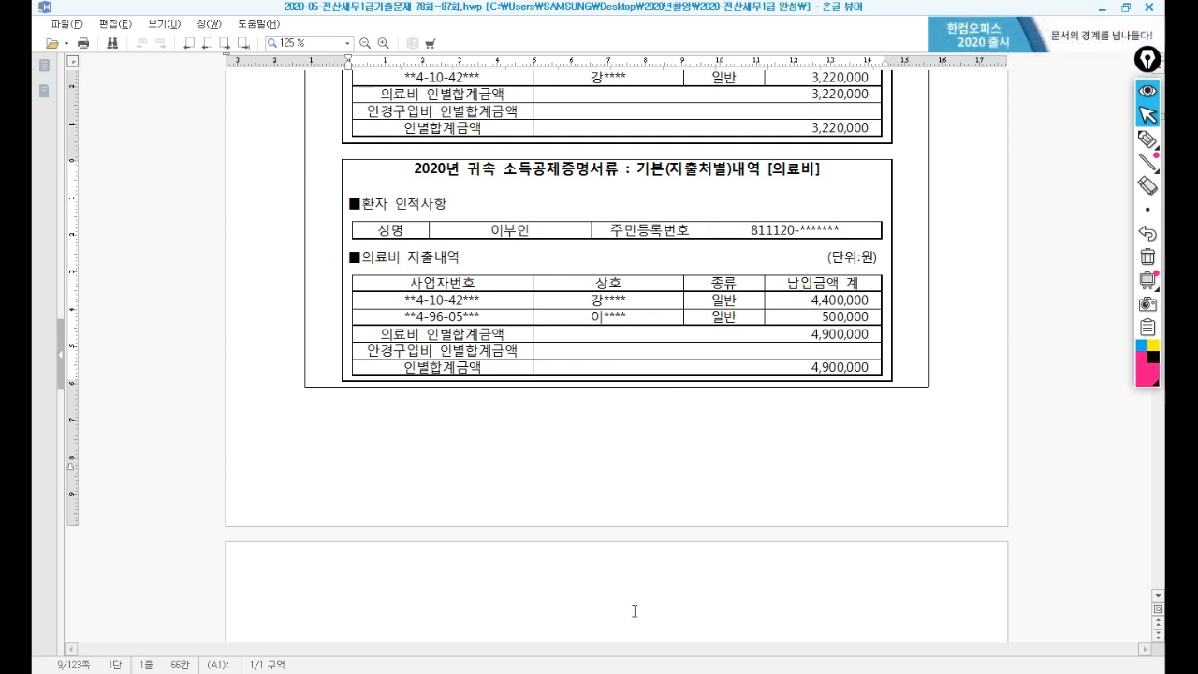
Enter 4,900,000 for 장애인.건강보험산정특례자 under 61.의료비, bringing the line to 8,120,000.
left_click(594, 671)
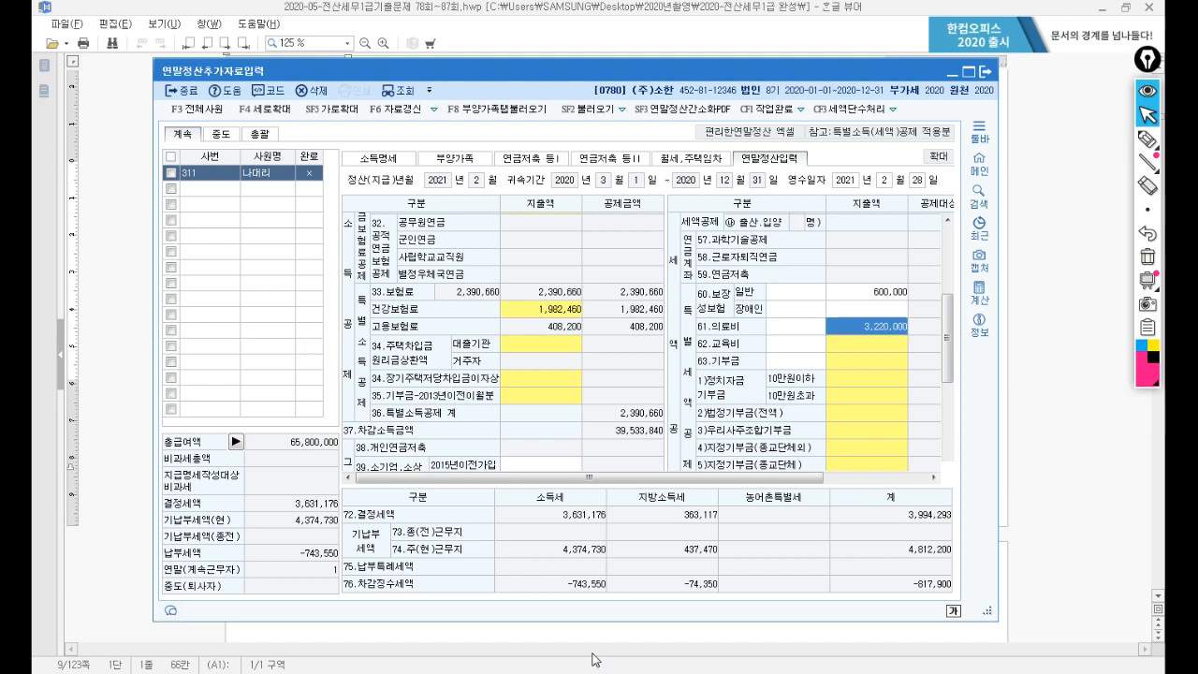
double_click(867, 329)
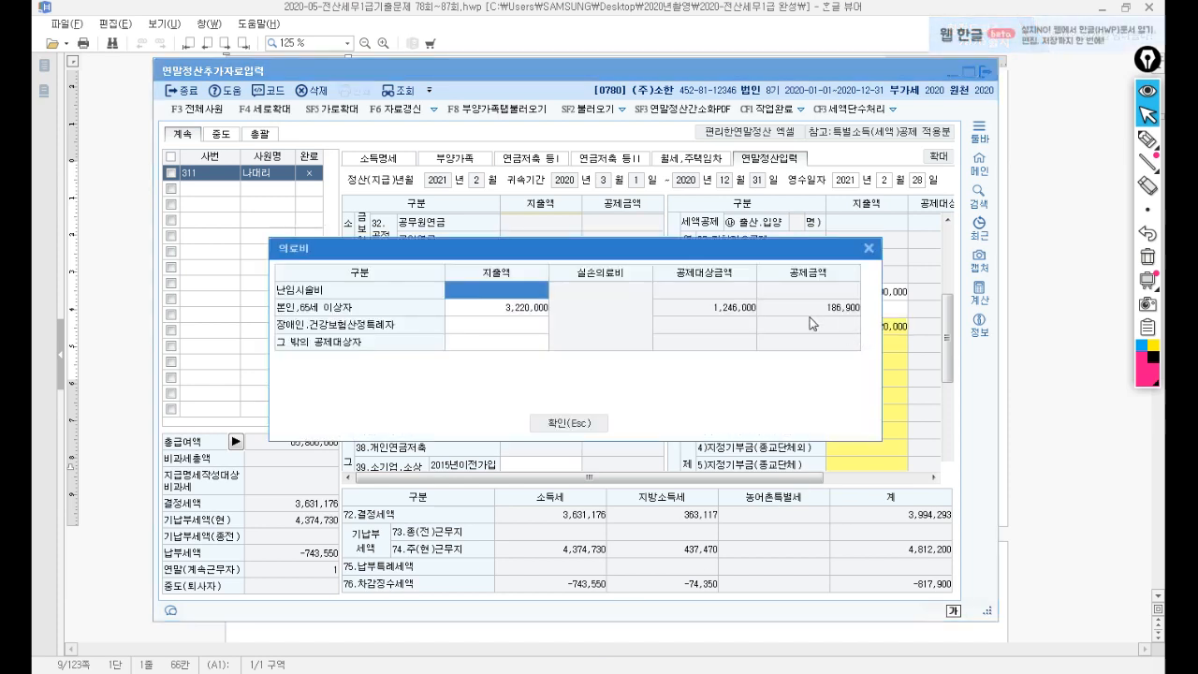
left_click(512, 326)
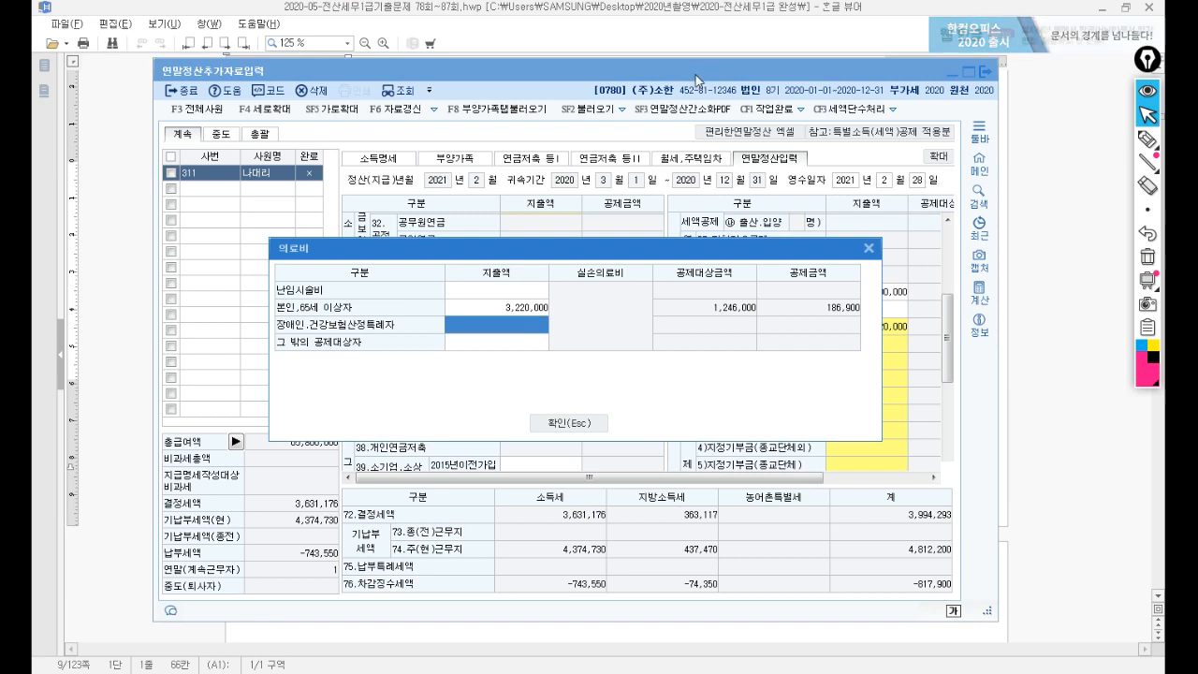
type("4900")
key("Return")
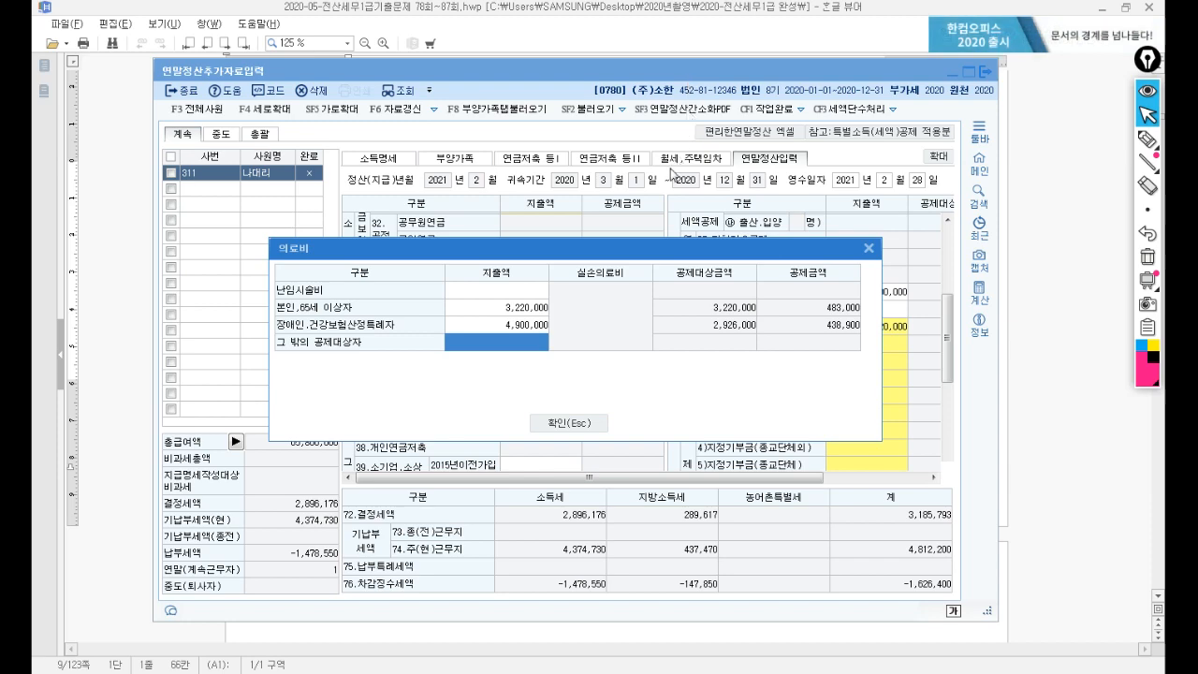
left_click(566, 422)
left_click(1025, 289)
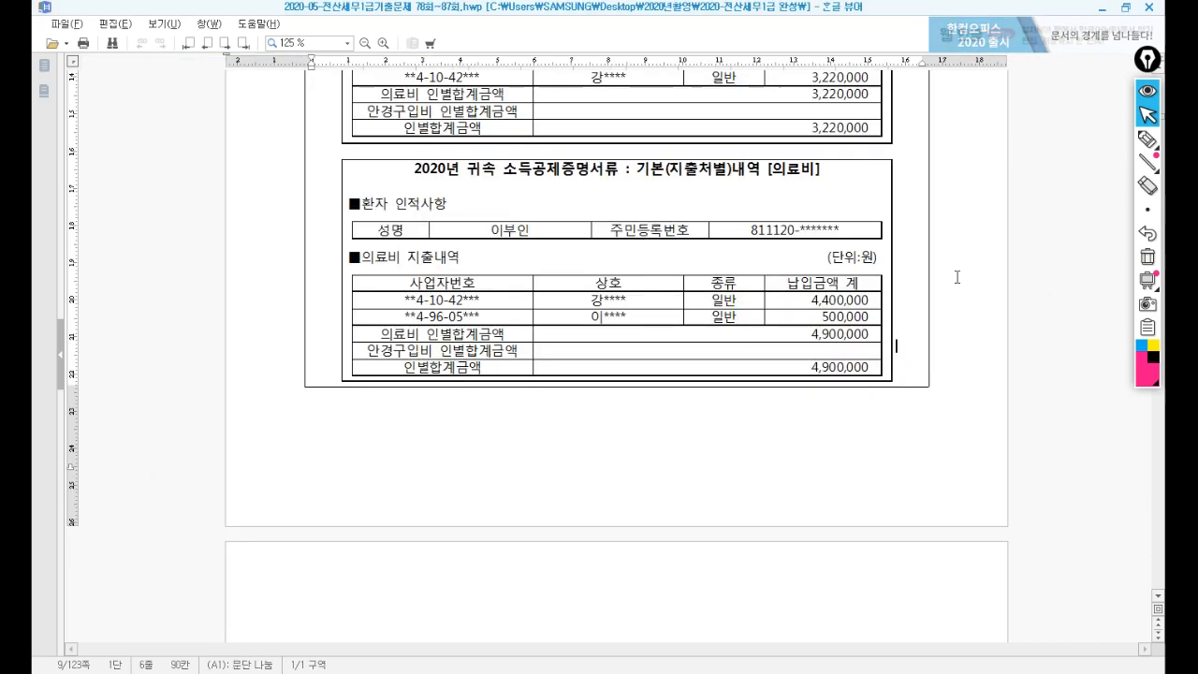
Check the family table in the exam document, highlighting the spouse's disability status note.
scroll(642, 225, "up", 15)
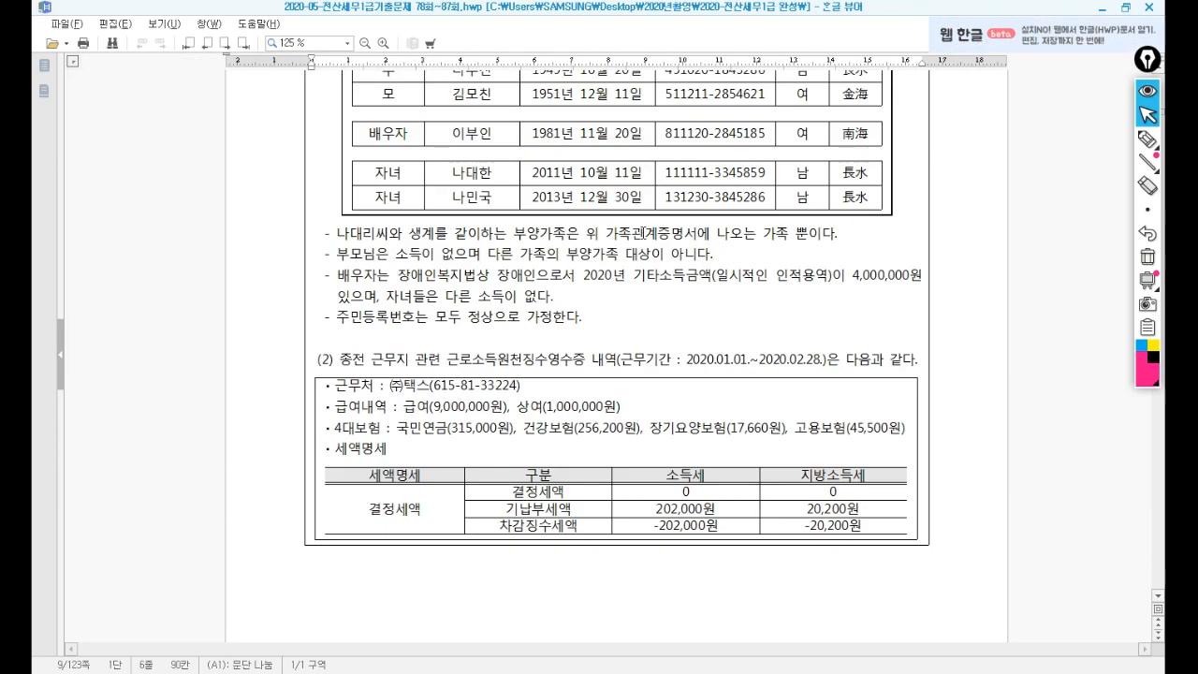
scroll(646, 234, "up", 3)
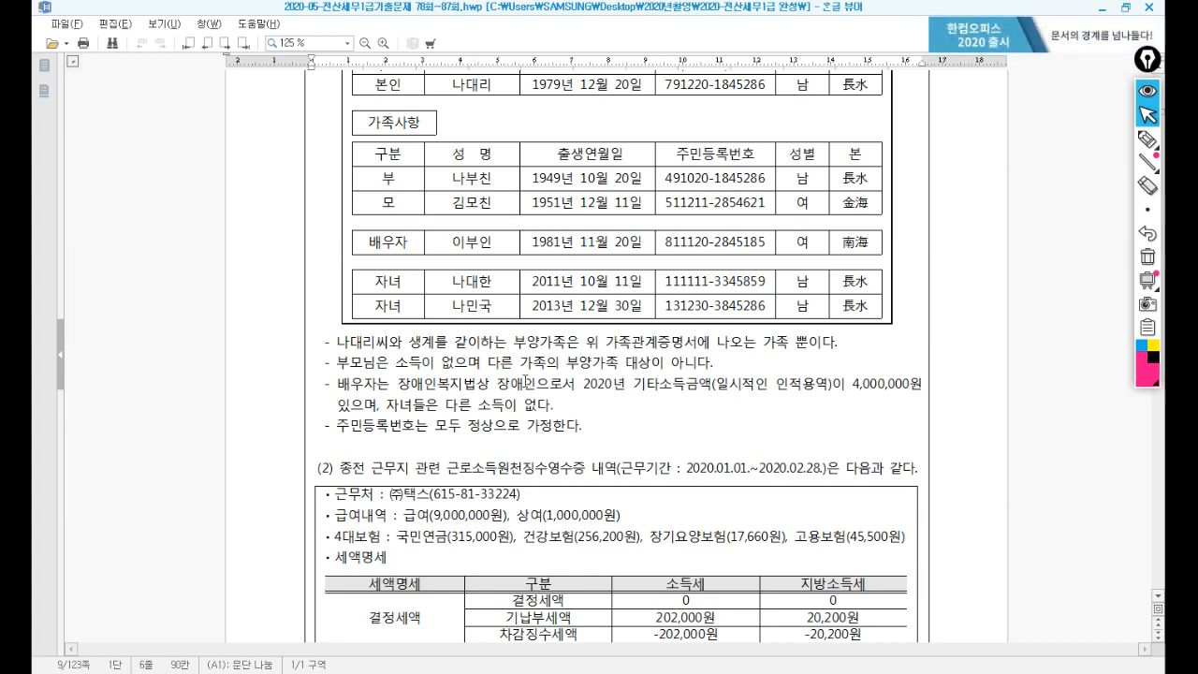
left_click(342, 384)
left_click_drag(577, 385, 870, 392)
Read down the deduction statements to the 1,200,000 education-expense and card-usage page.
scroll(816, 377, "down", 6)
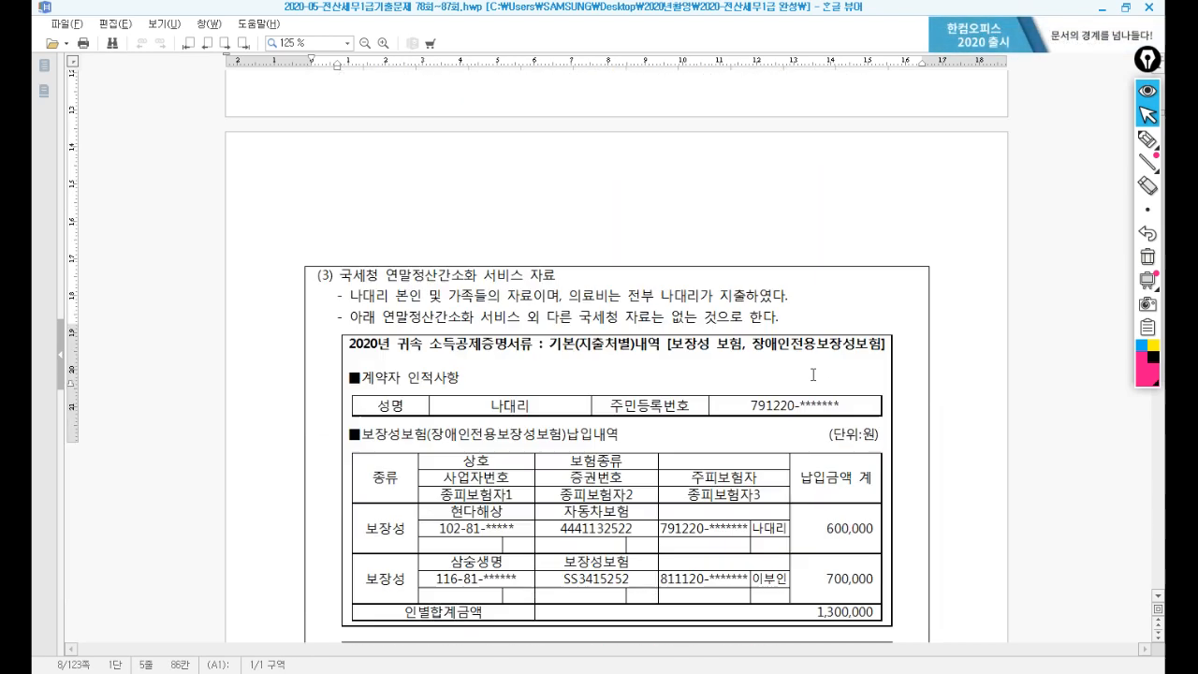
scroll(812, 374, "down", 5)
scroll(686, 358, "down", 2)
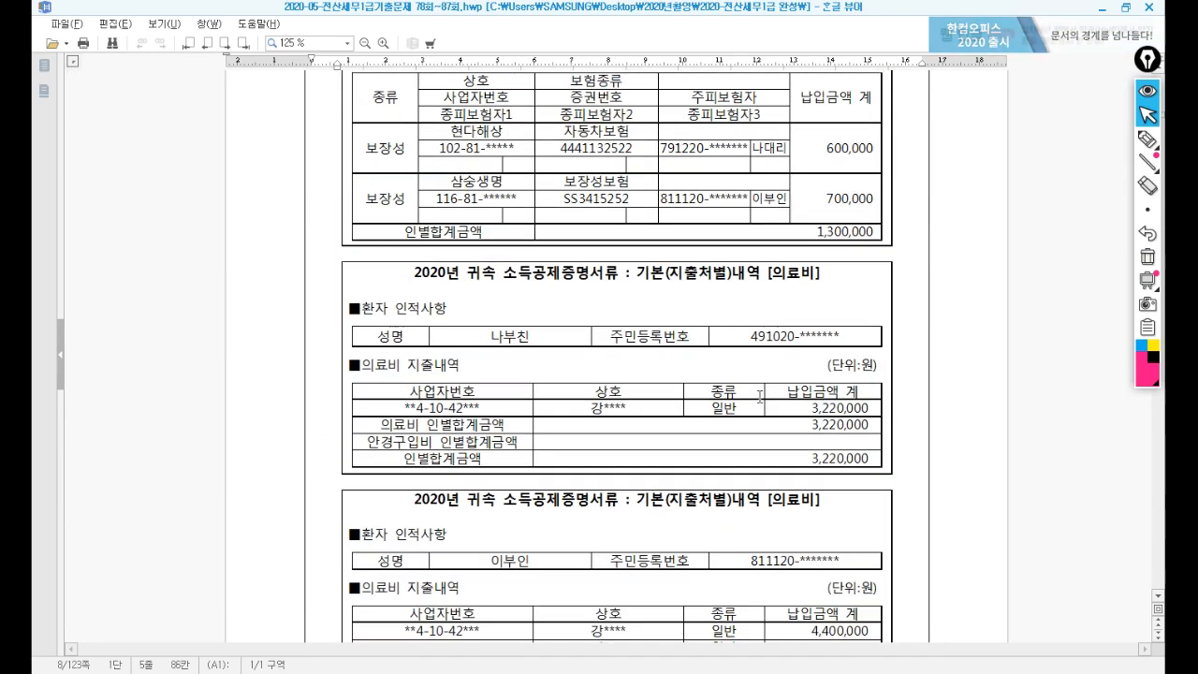
scroll(661, 374, "down", 4)
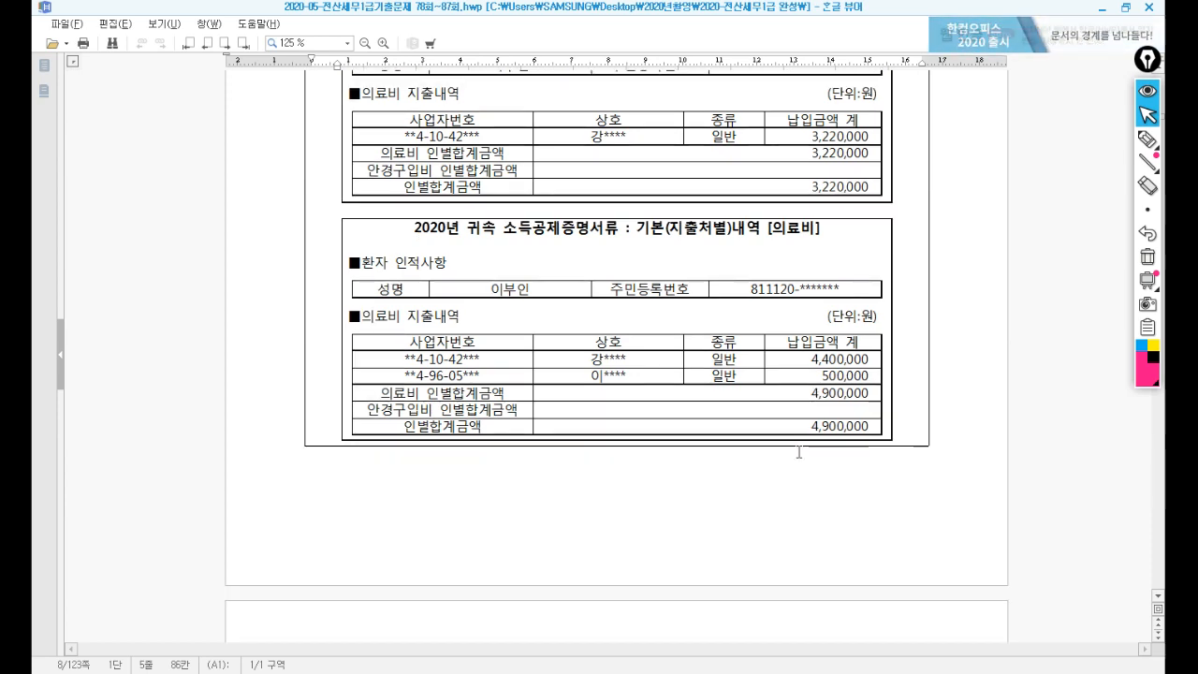
scroll(800, 452, "down", 3)
scroll(799, 449, "down", 6)
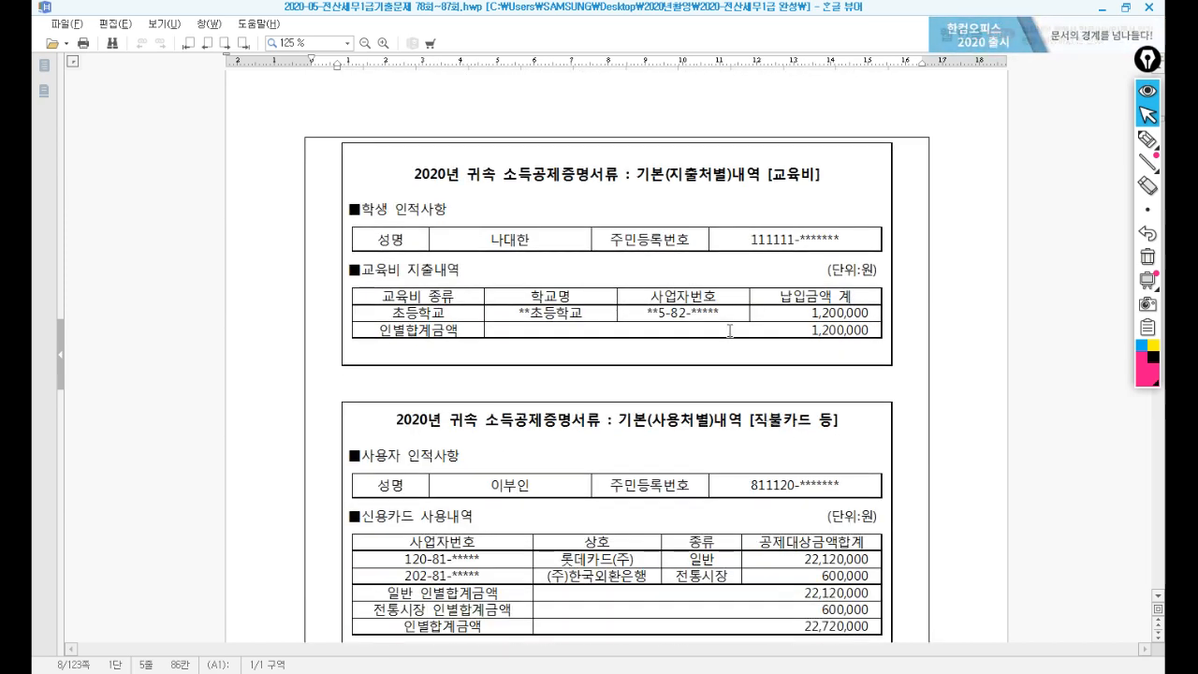
left_click(731, 329)
scroll(716, 351, "down", 1)
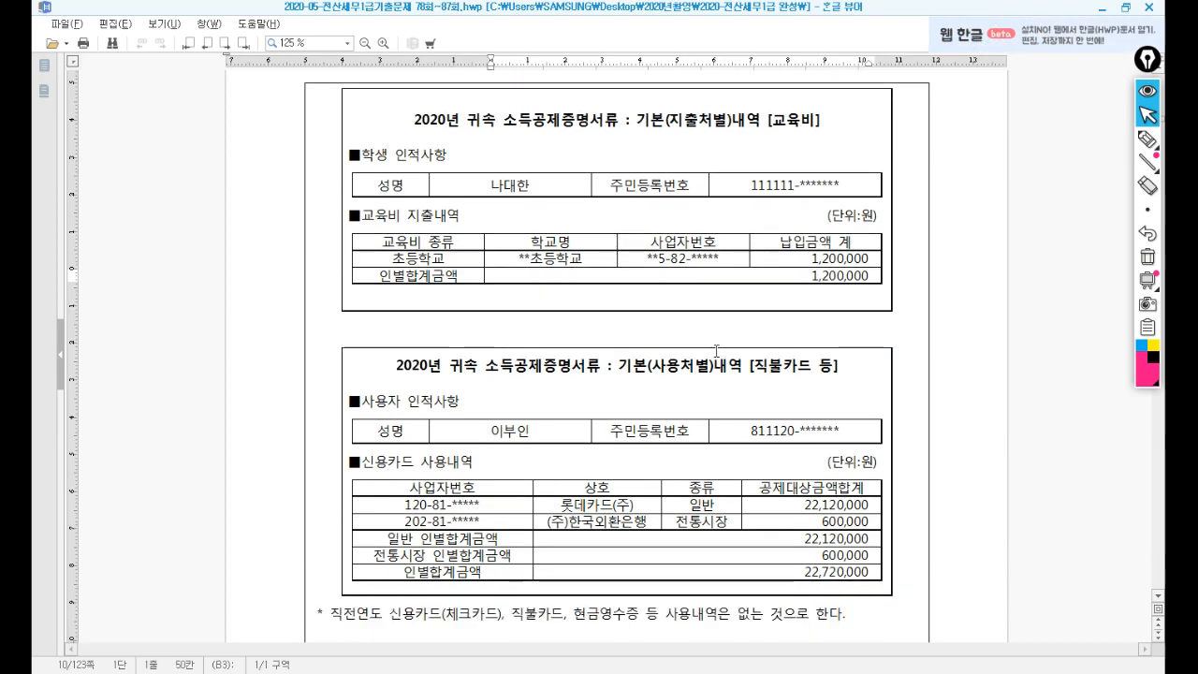
Record 1,200,000 of 초중고 school expenses under 62.교육비 in KcLep.
key("alt+Tab")
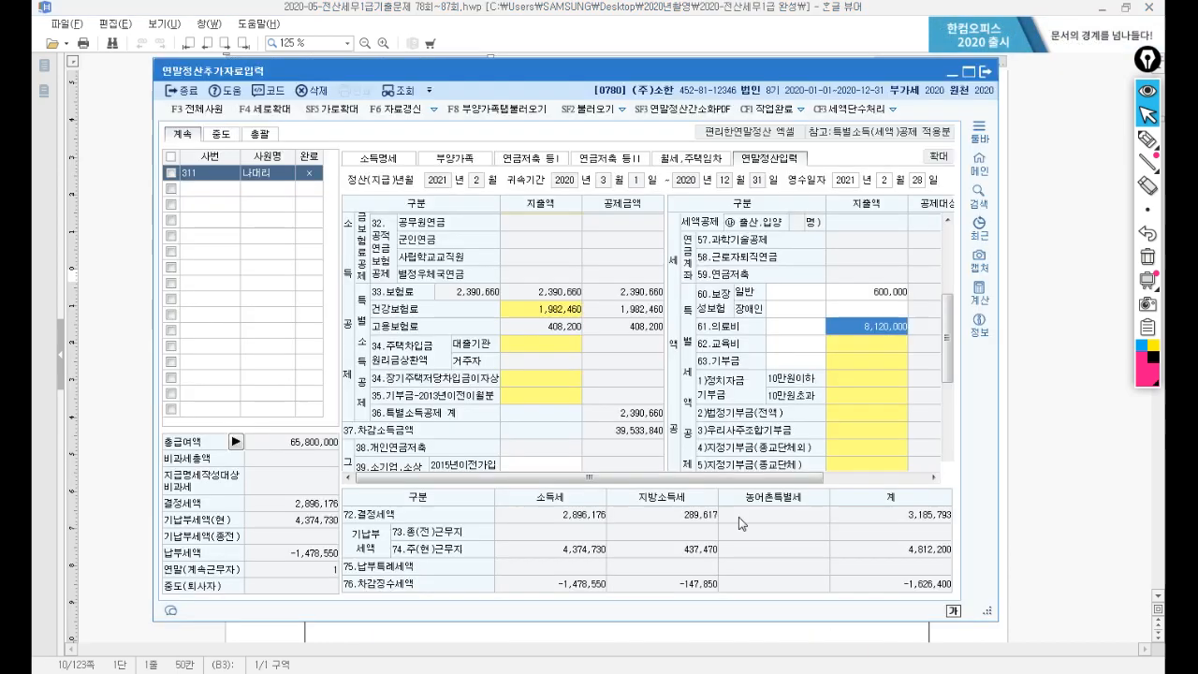
left_click(848, 356)
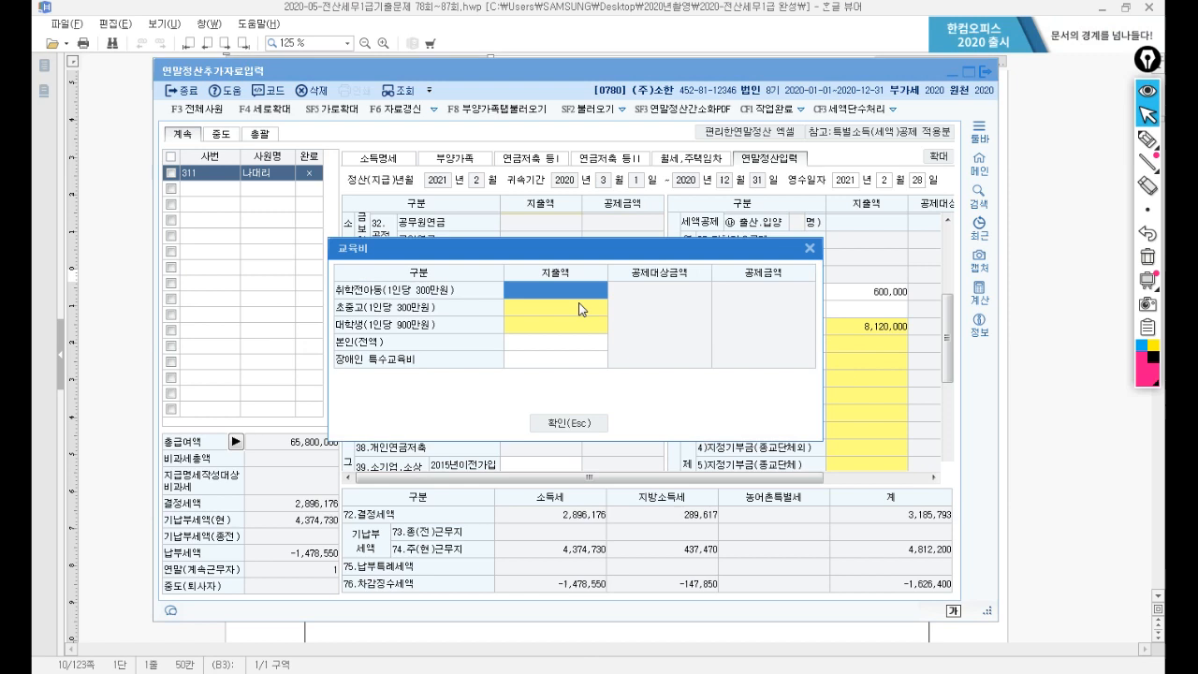
left_click(520, 316)
key("Return")
type("1200000")
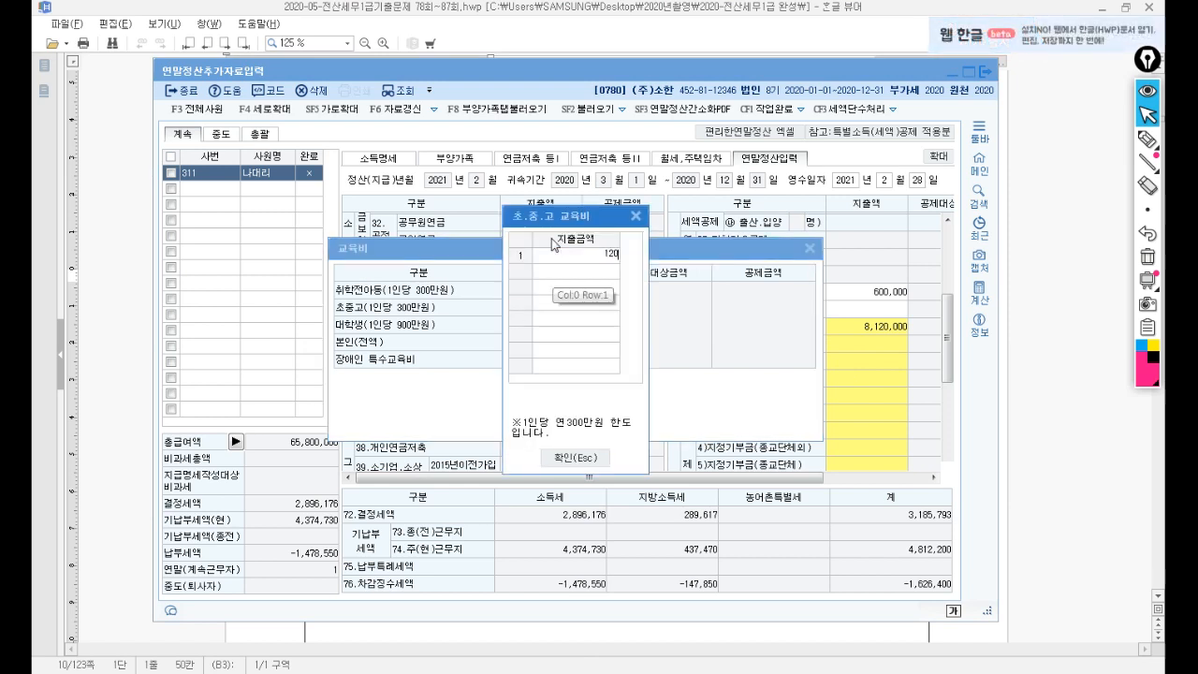
key("Return")
left_click(573, 456)
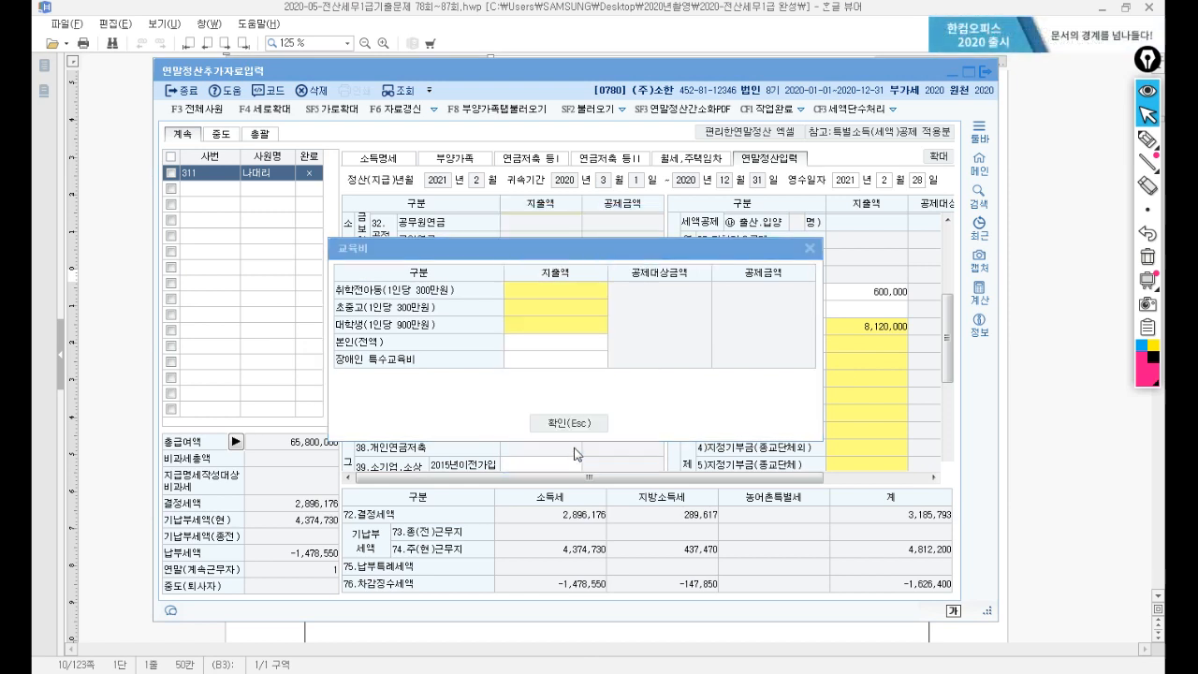
left_click(580, 426)
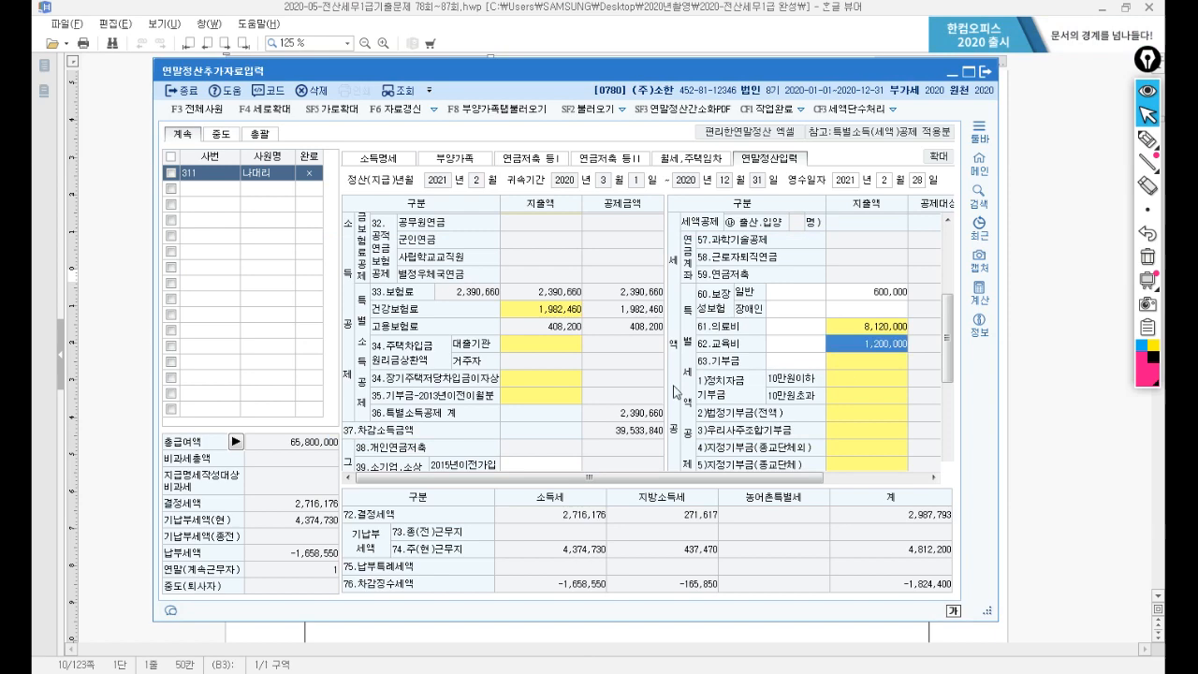
left_click(1035, 360)
Review the card-usage statement, highlighting the card user and the note on no prior-year usage.
scroll(725, 300, "down", 1)
scroll(725, 297, "down", 2)
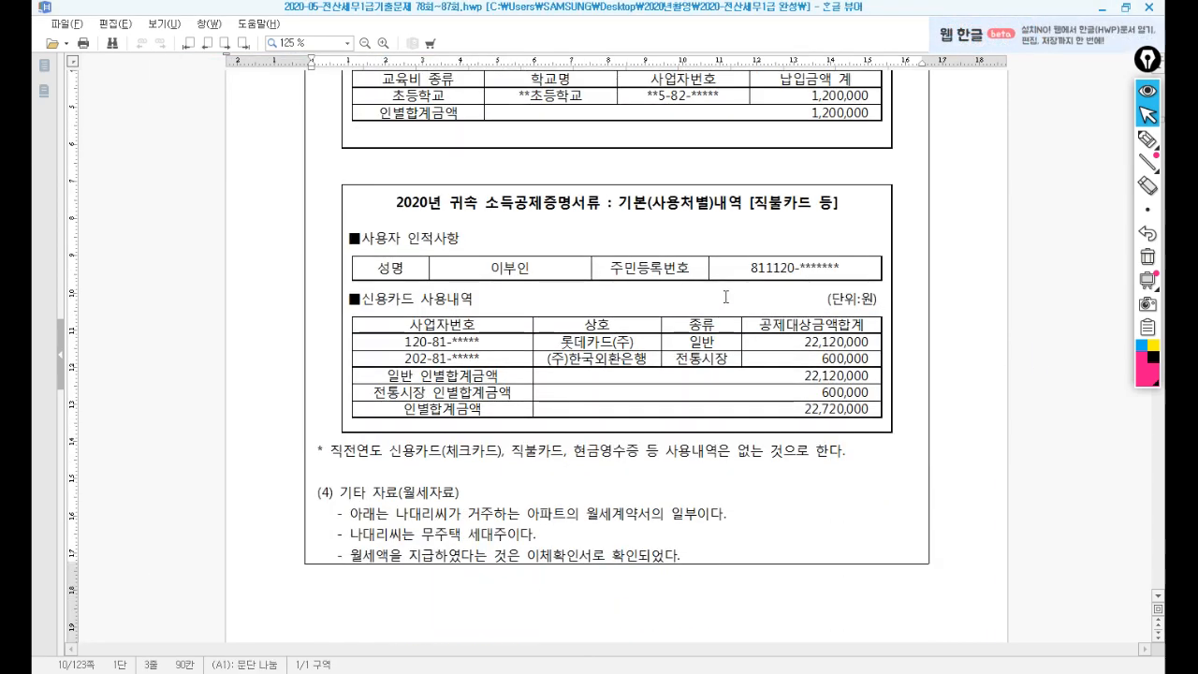
left_click_drag(485, 268, 529, 268)
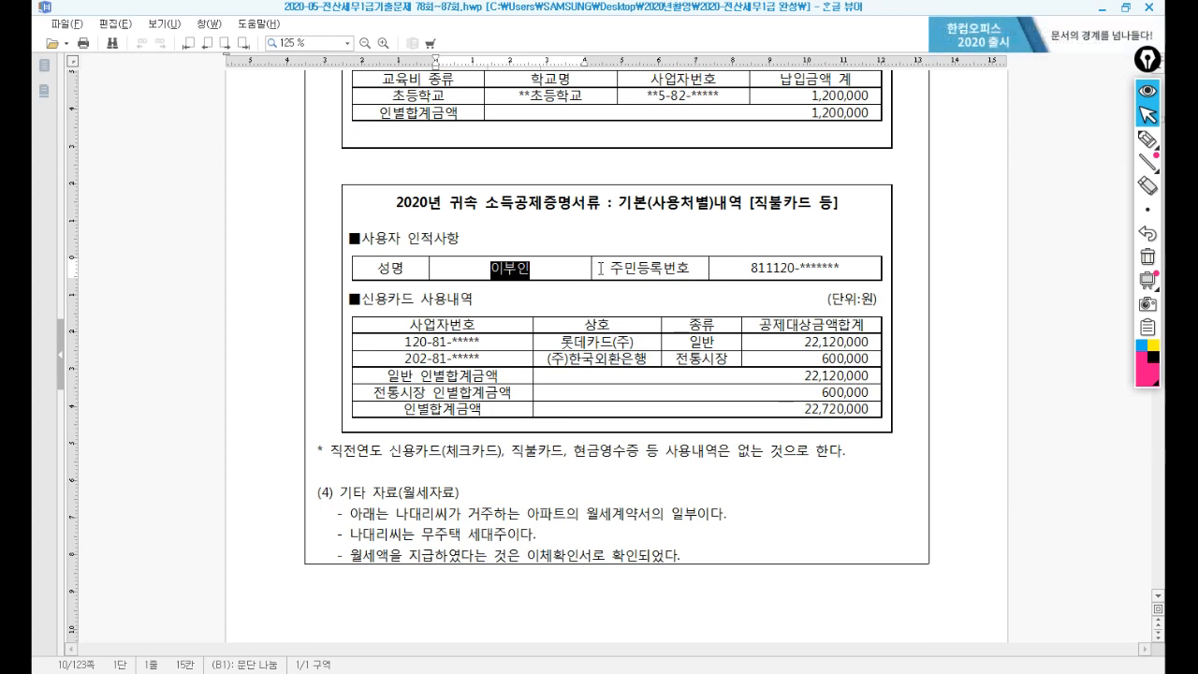
left_click(550, 303)
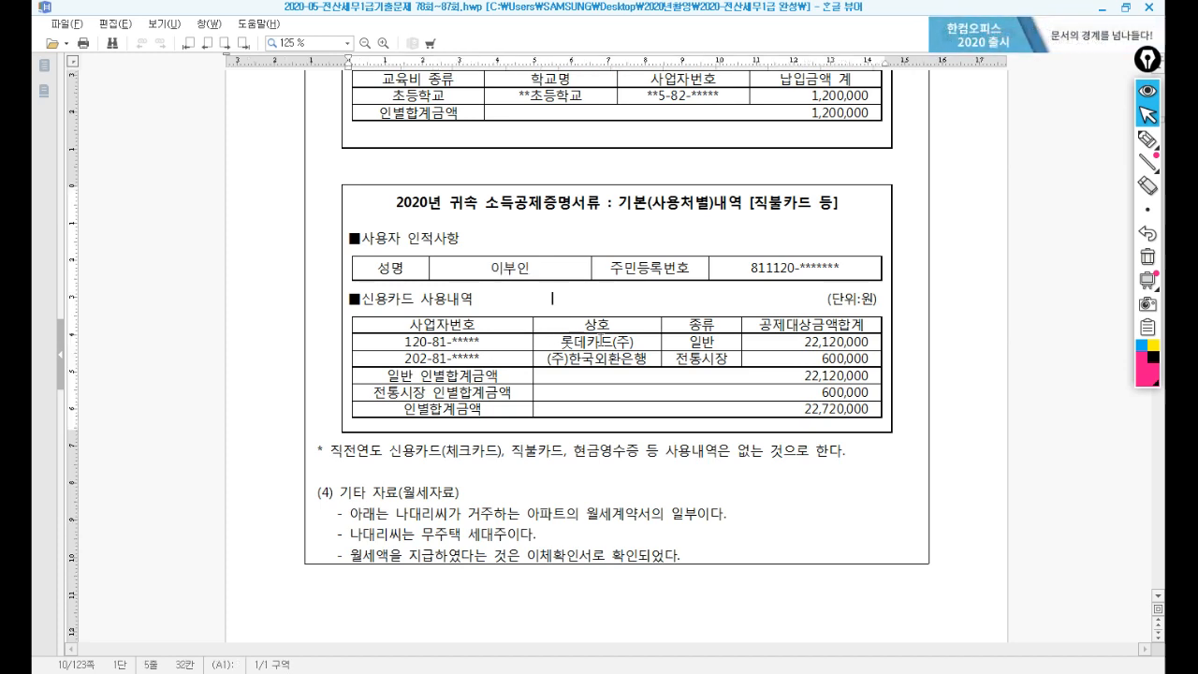
left_click(328, 453)
left_click_drag(328, 453, 823, 453)
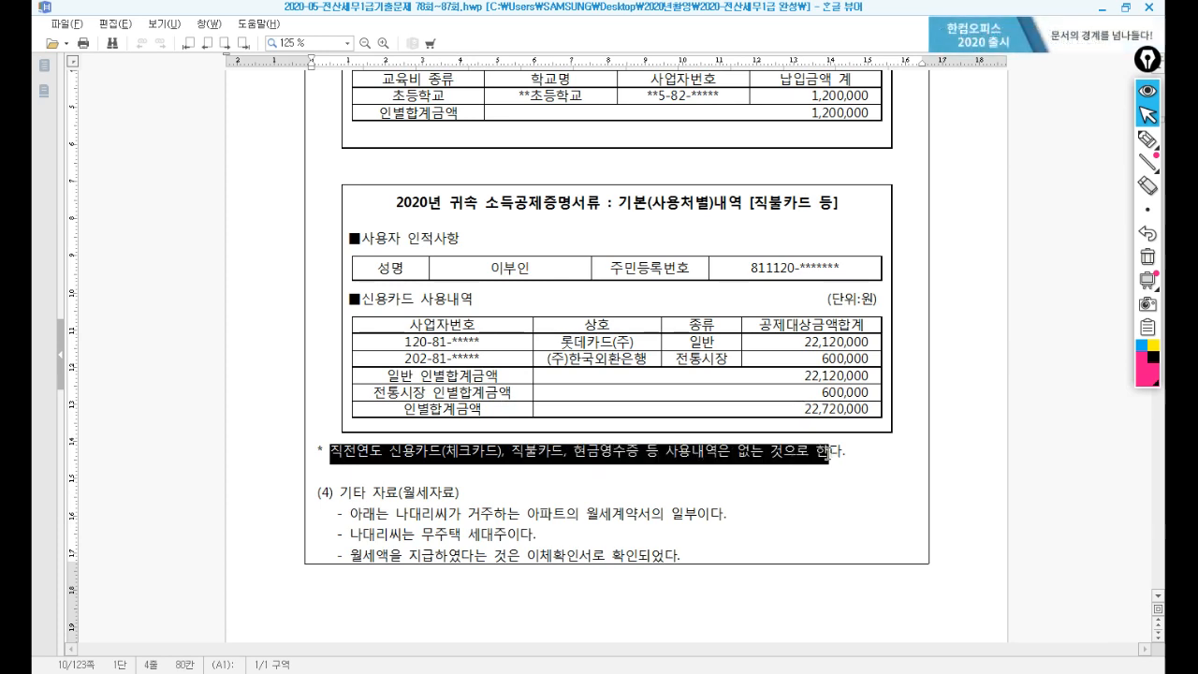
left_click(632, 489)
Read the monthly-rent note (아파트, non-homeowner household head) and bring the 부동산 월세 계약서 into view.
scroll(605, 465, "down", 5)
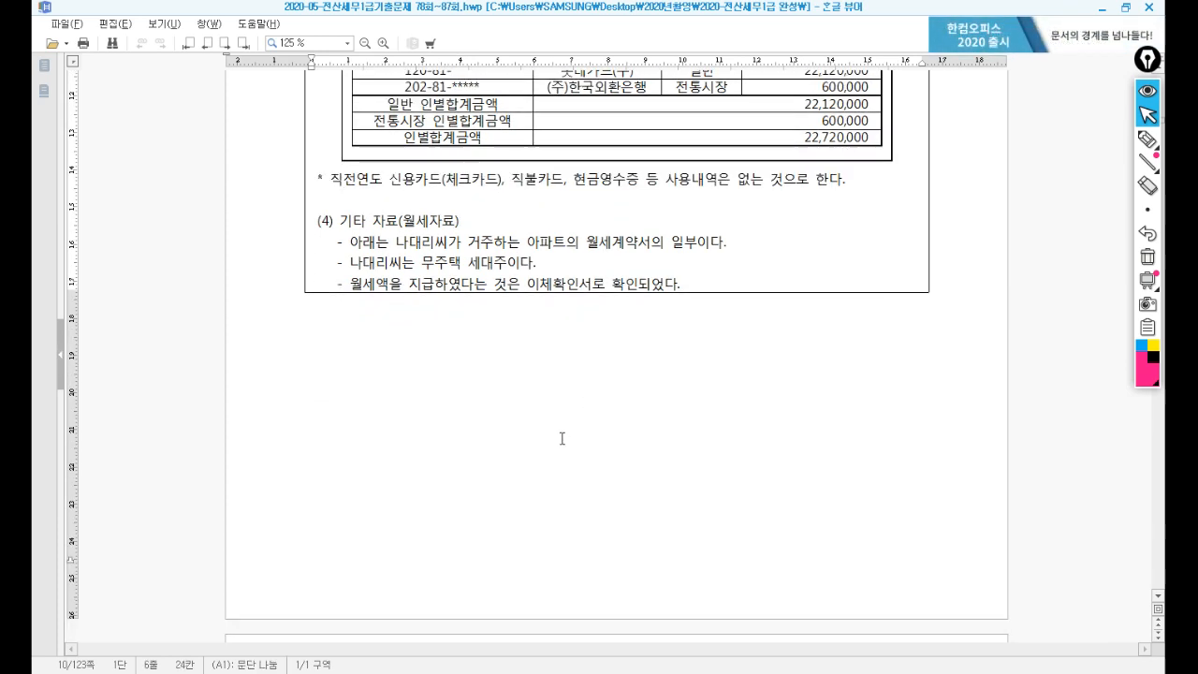
left_click(355, 220)
scroll(362, 223, "down", 1)
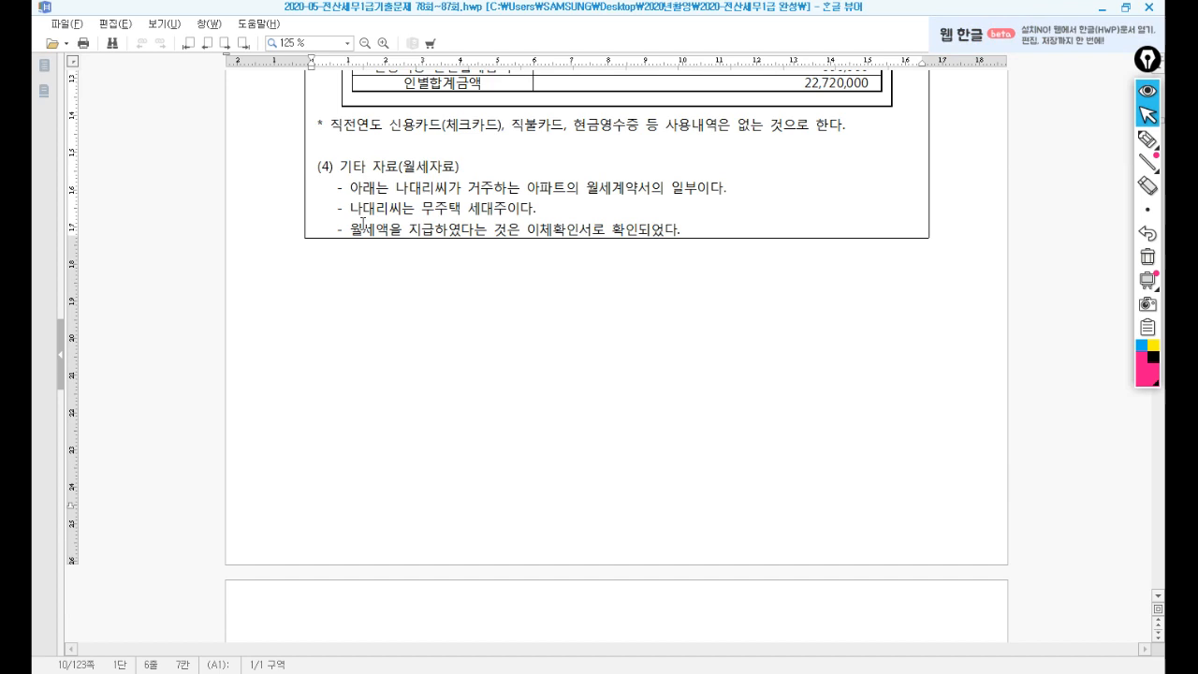
left_click_drag(527, 186, 567, 187)
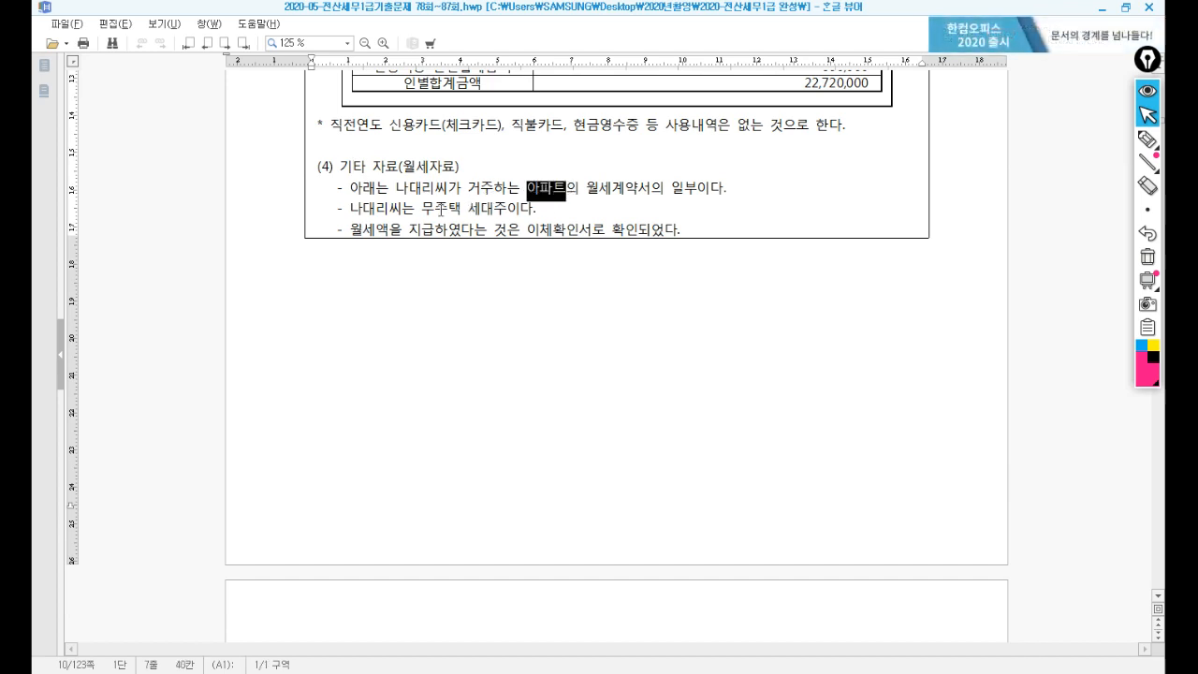
left_click_drag(434, 209, 490, 212)
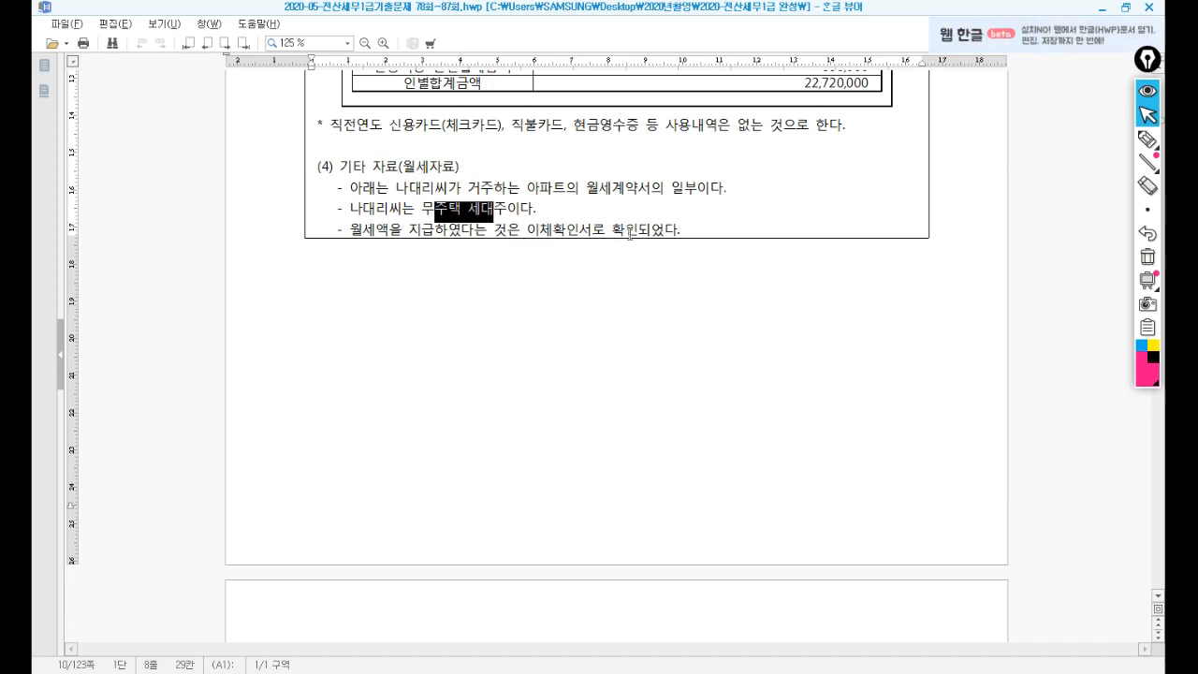
scroll(630, 220, "down", 12)
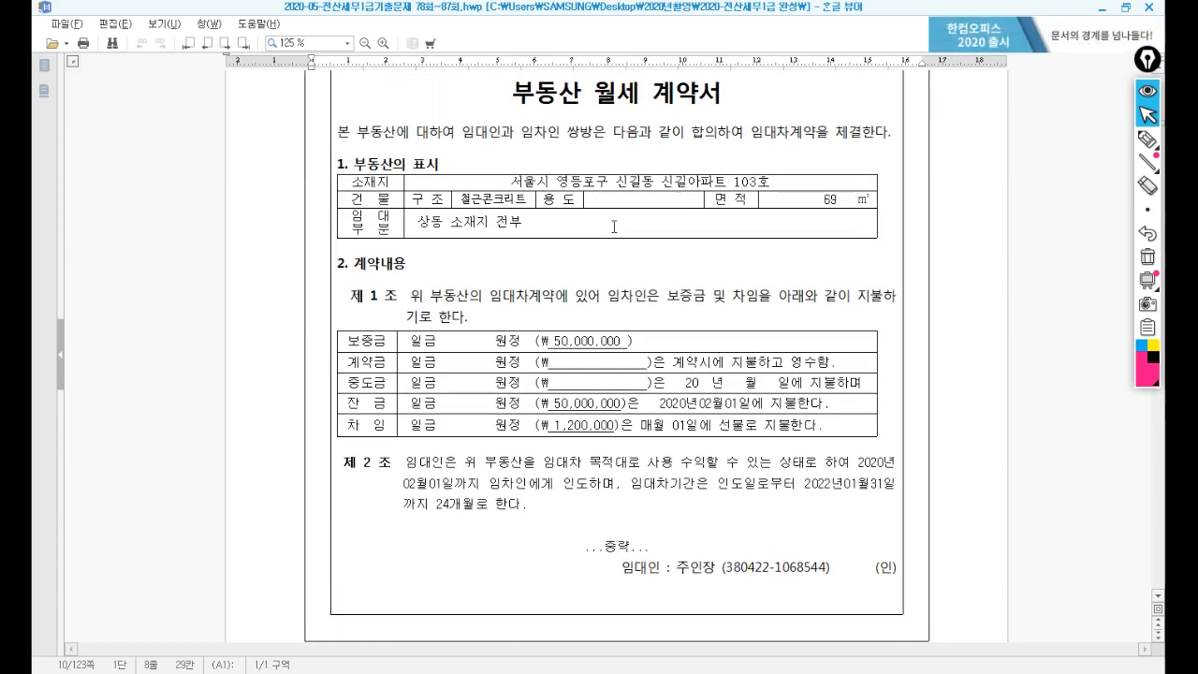
left_click(561, 279)
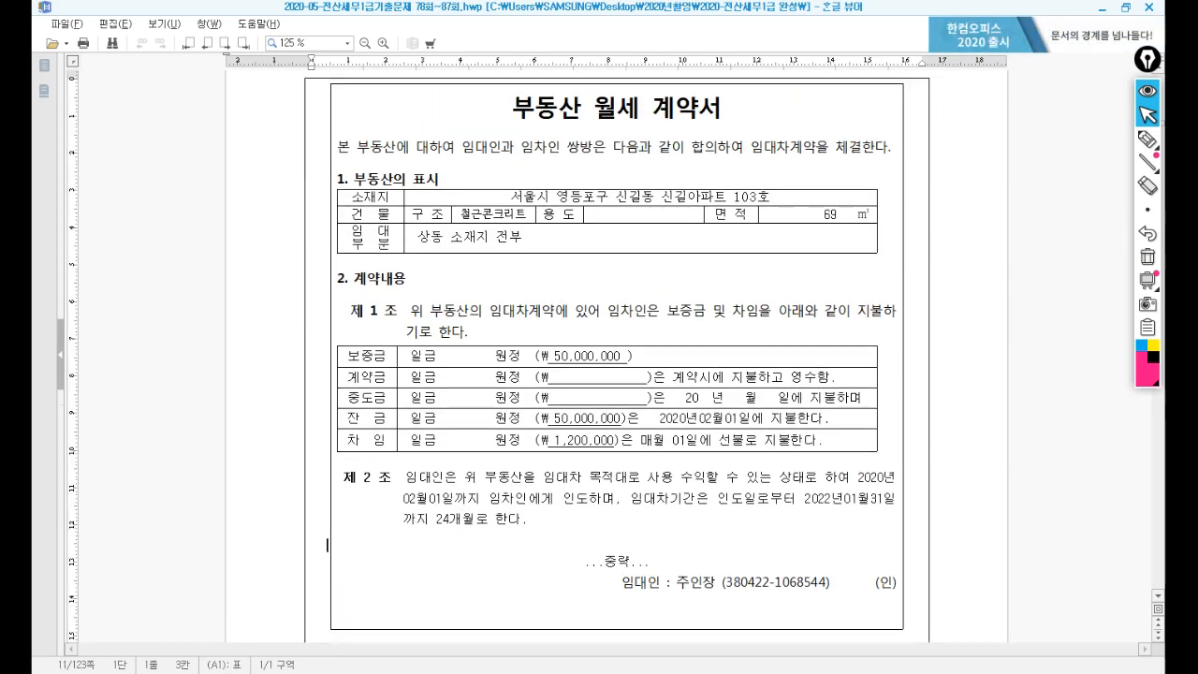
left_click(588, 671)
On the 월세,주택임차 tab, enter the landlord's name and resident registration number from the contract.
left_click(688, 157)
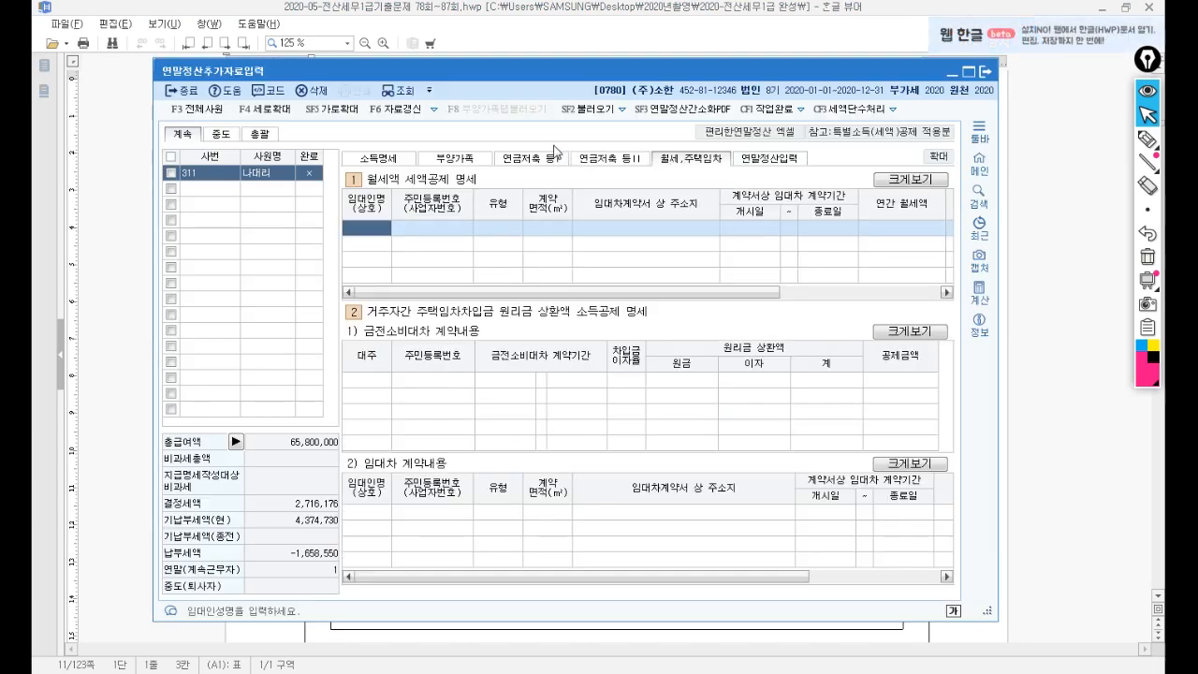
left_click_drag(632, 74, 735, 355)
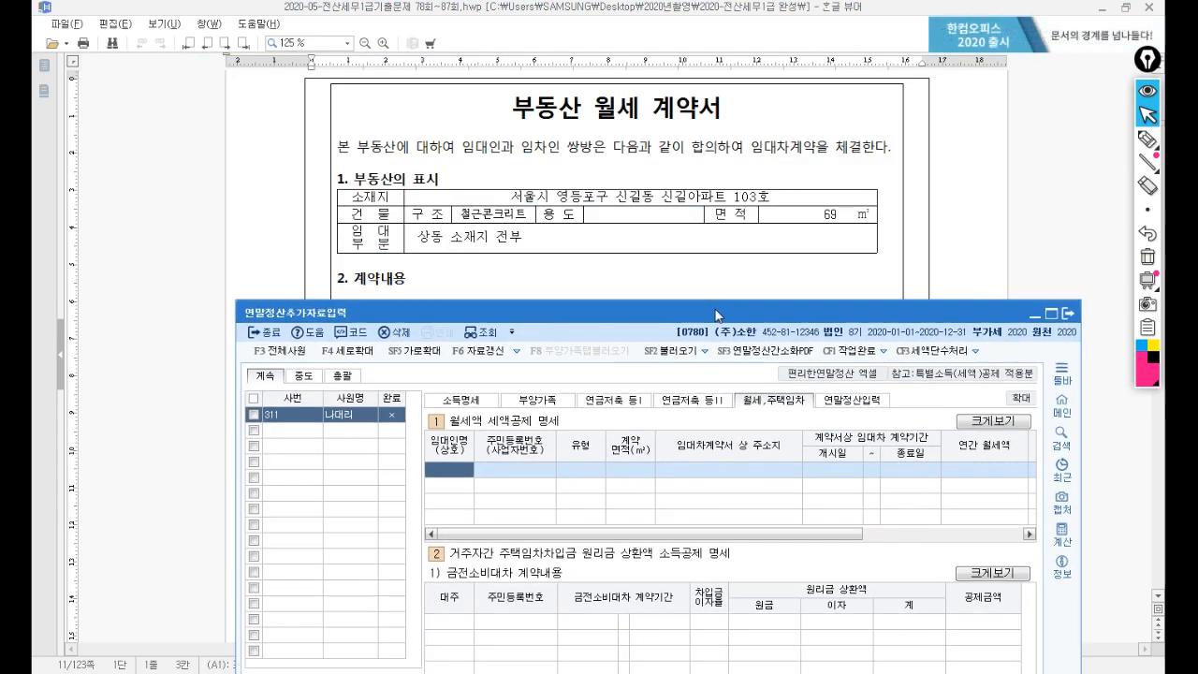
left_click(687, 262)
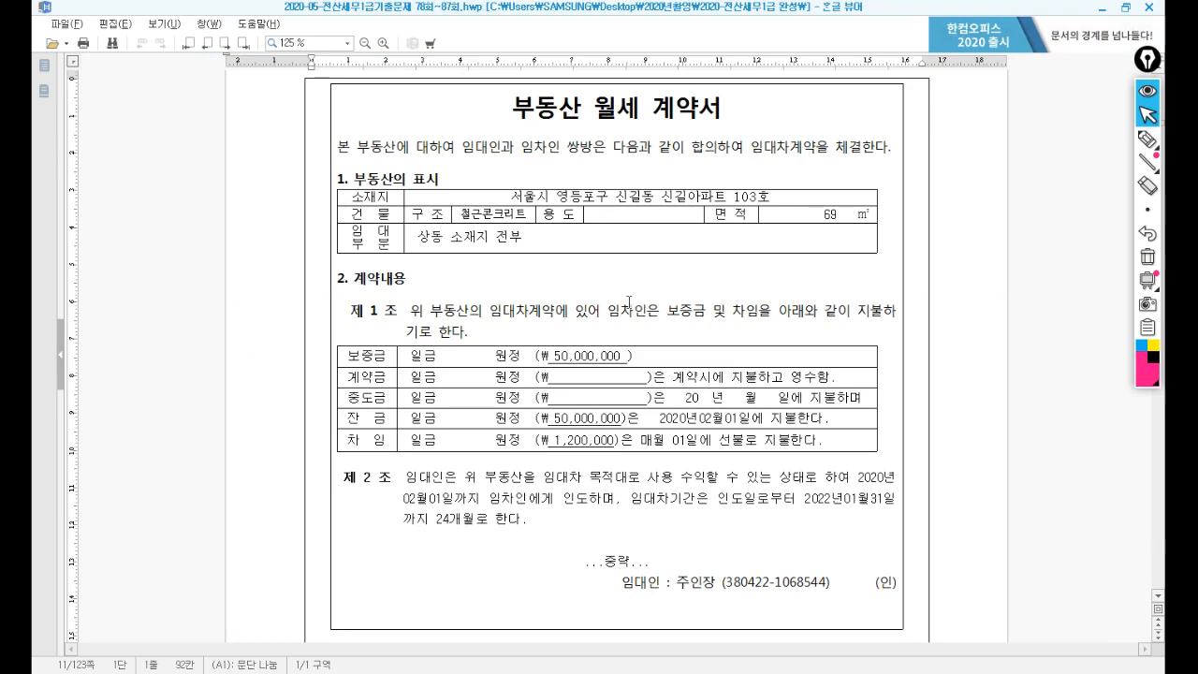
scroll(627, 308, "down", 3)
scroll(627, 308, "down", 2)
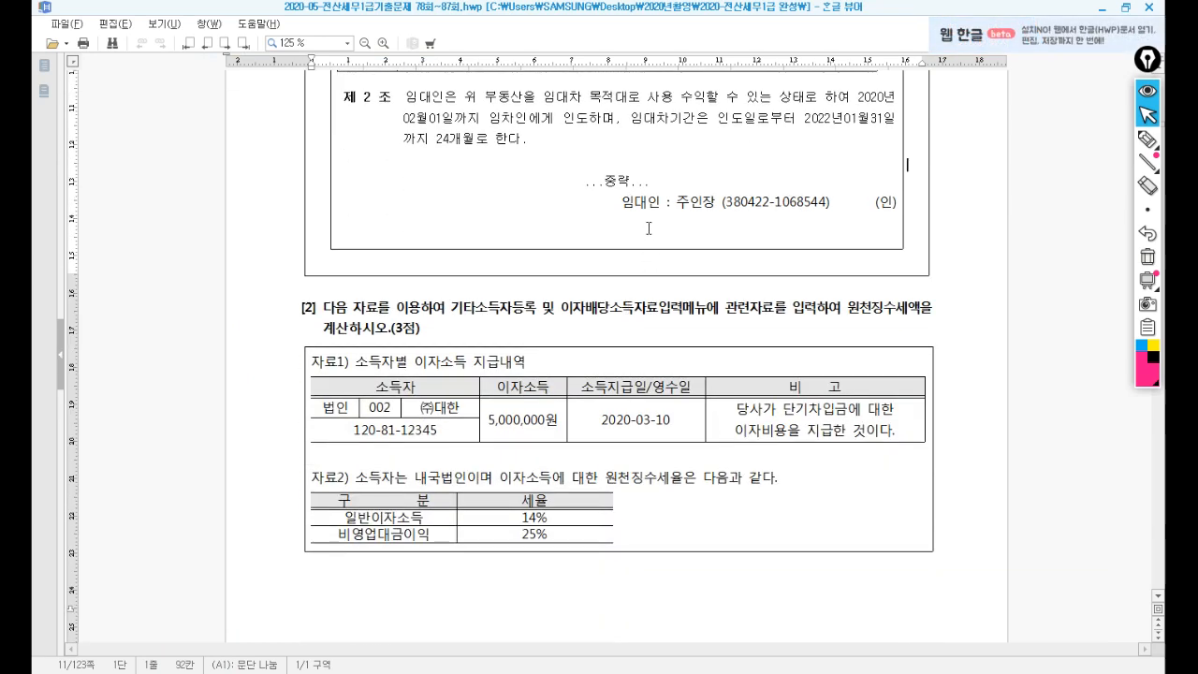
scroll(648, 227, "up", 8)
scroll(627, 395, "down", 9)
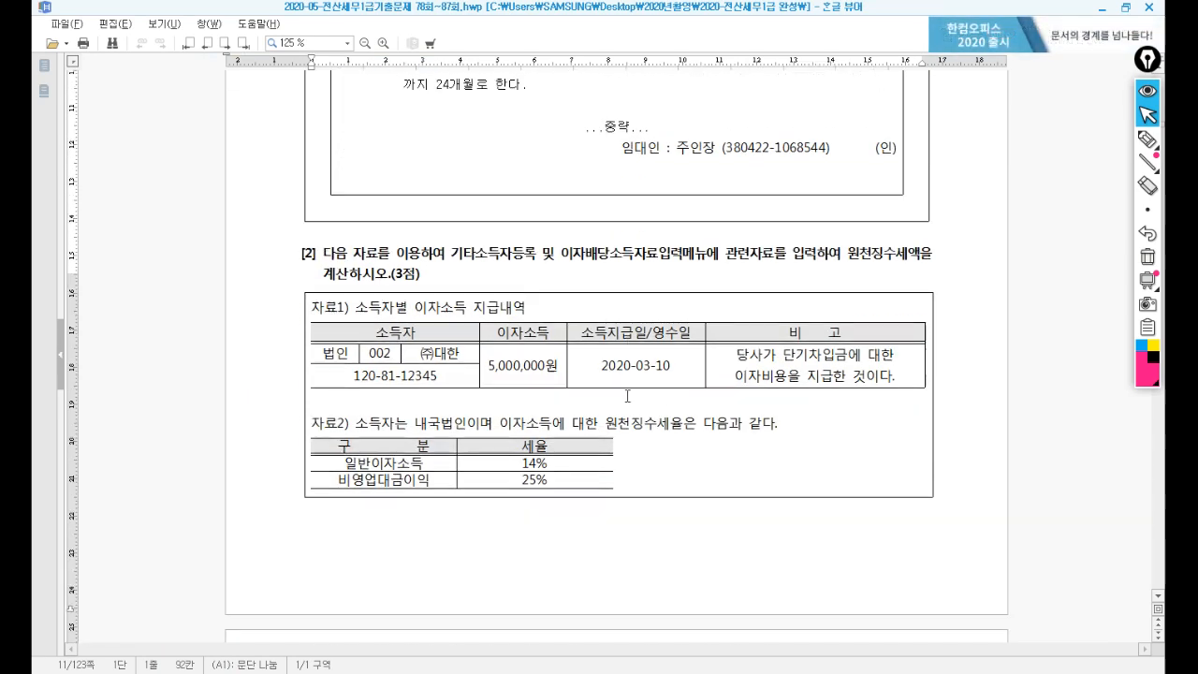
key("alt+Tab")
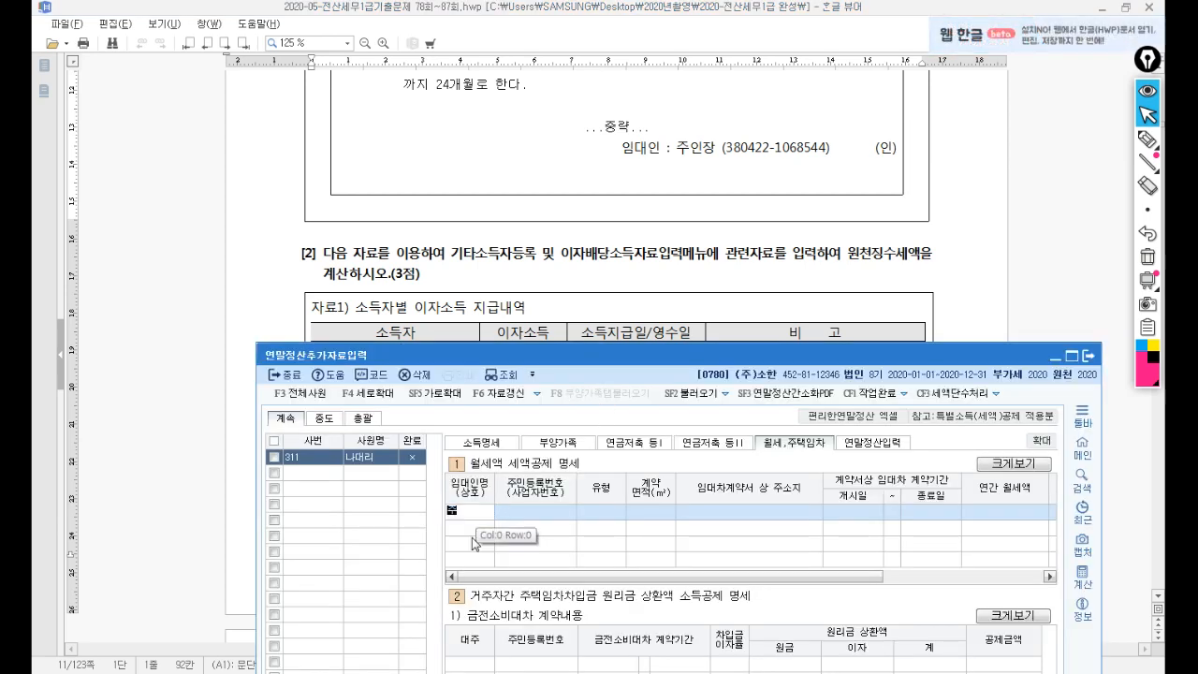
key("Return")
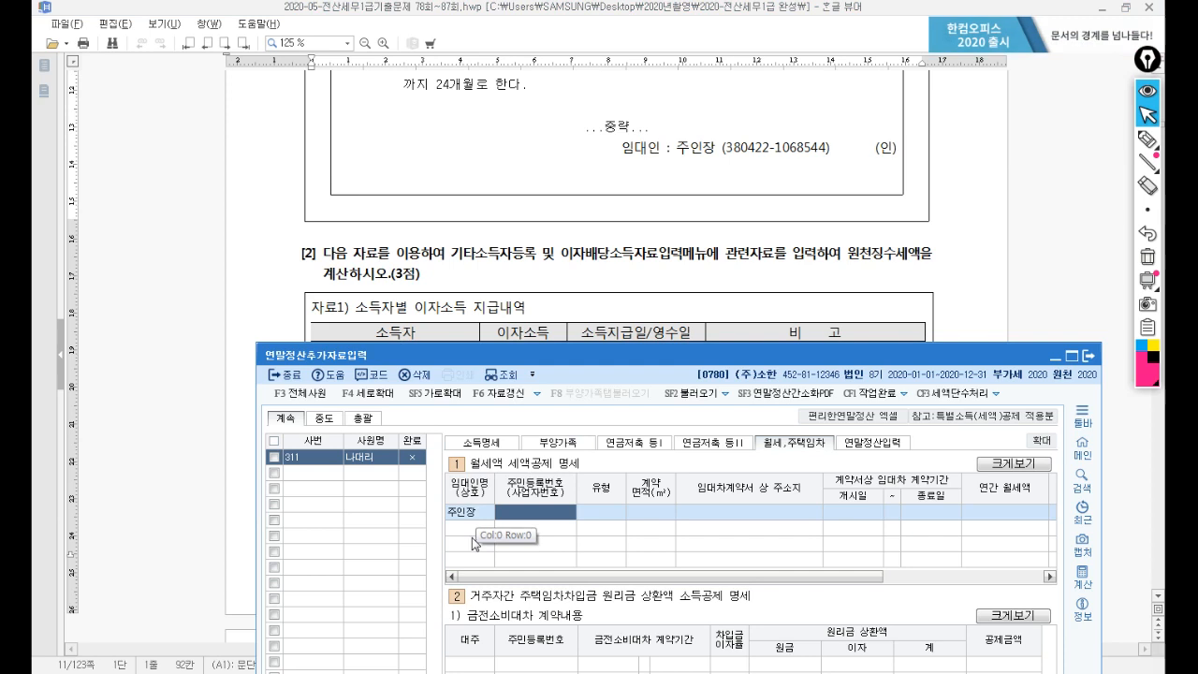
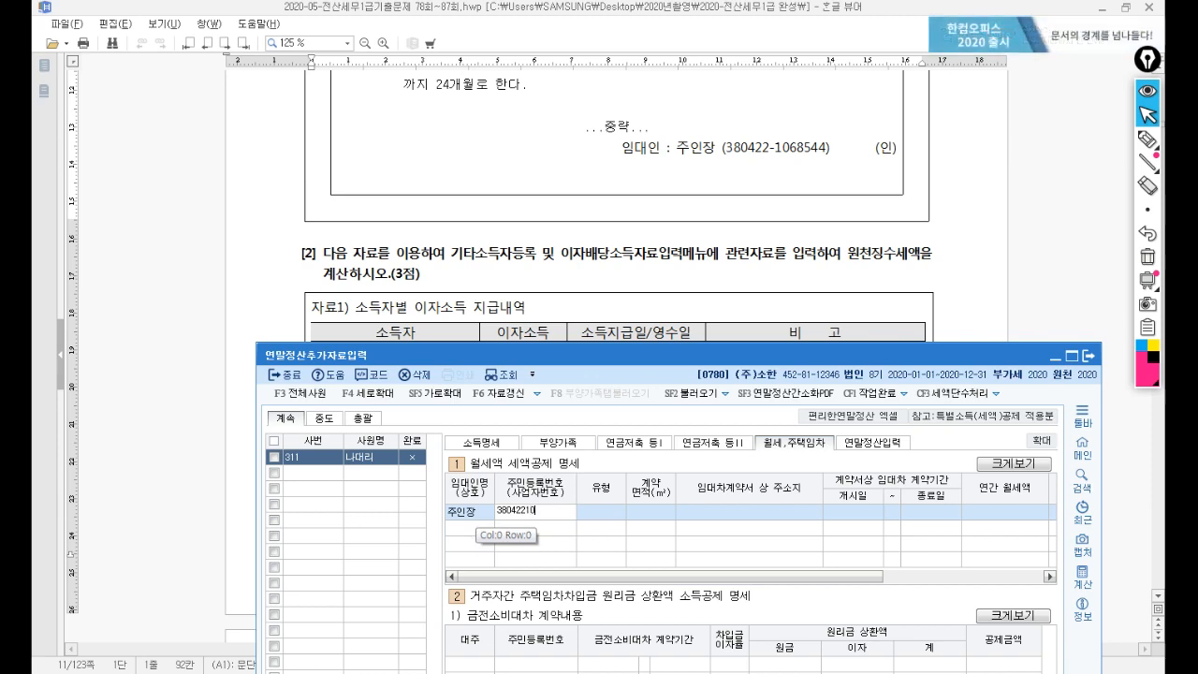
key("Return")
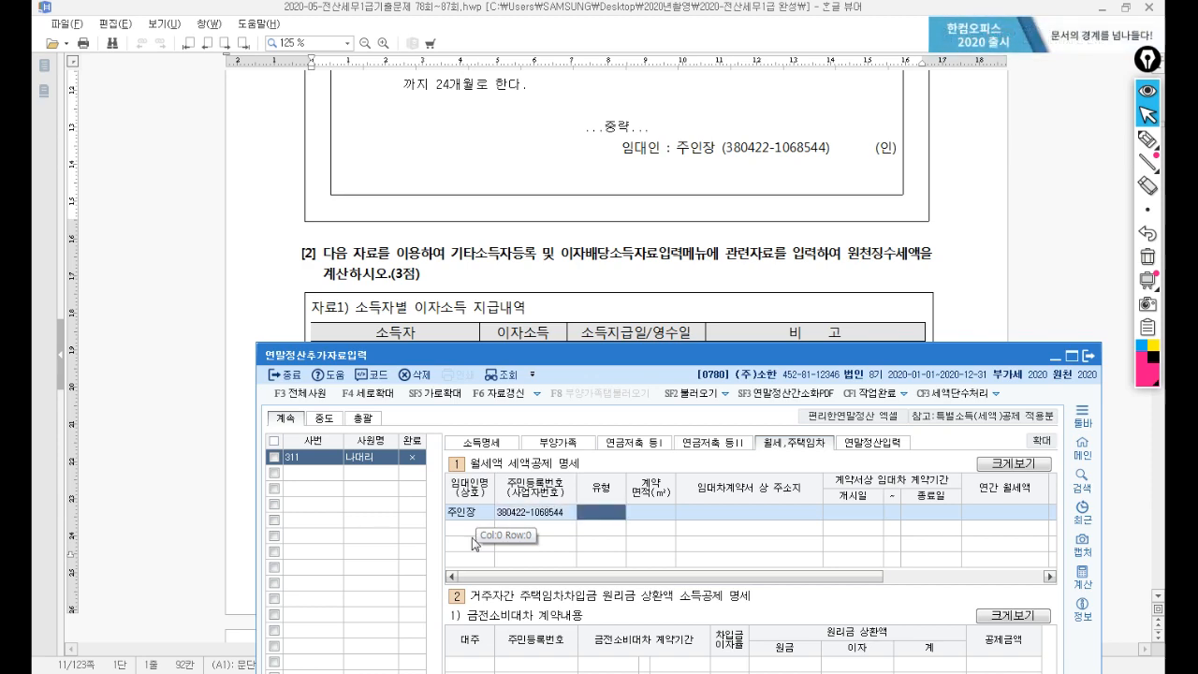
Set the rent row's type to 5 (아파트) and contract area to 69 m².
left_click_drag(635, 354, 525, 59)
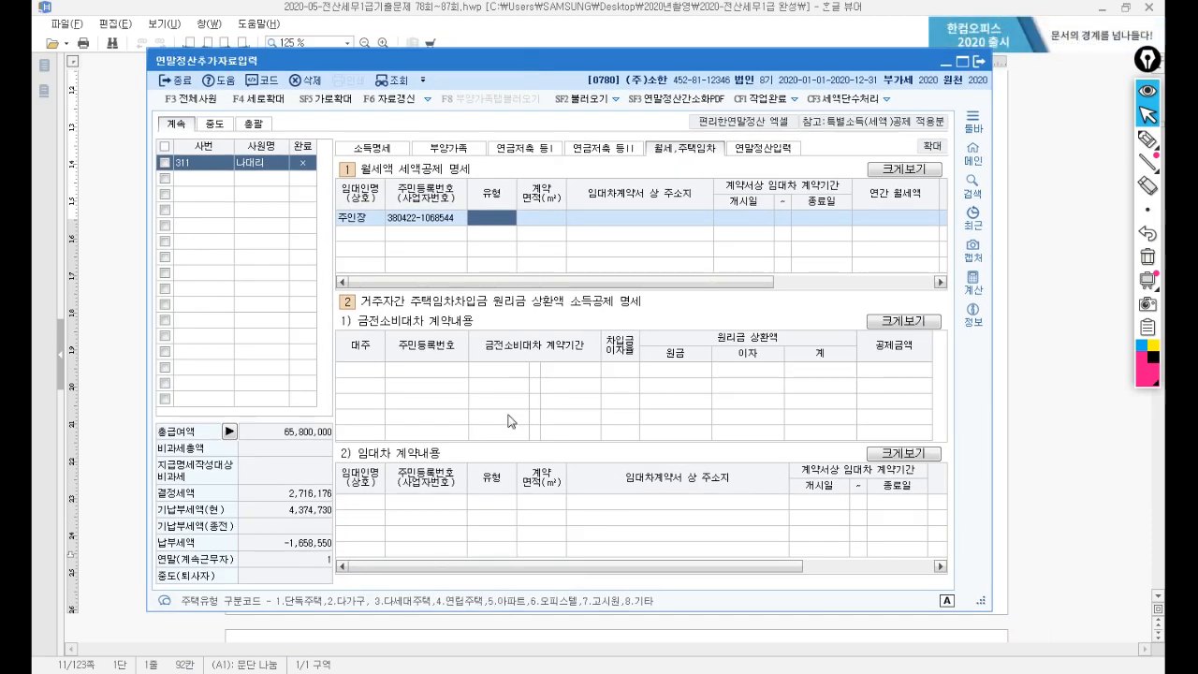
type("5")
key("Return")
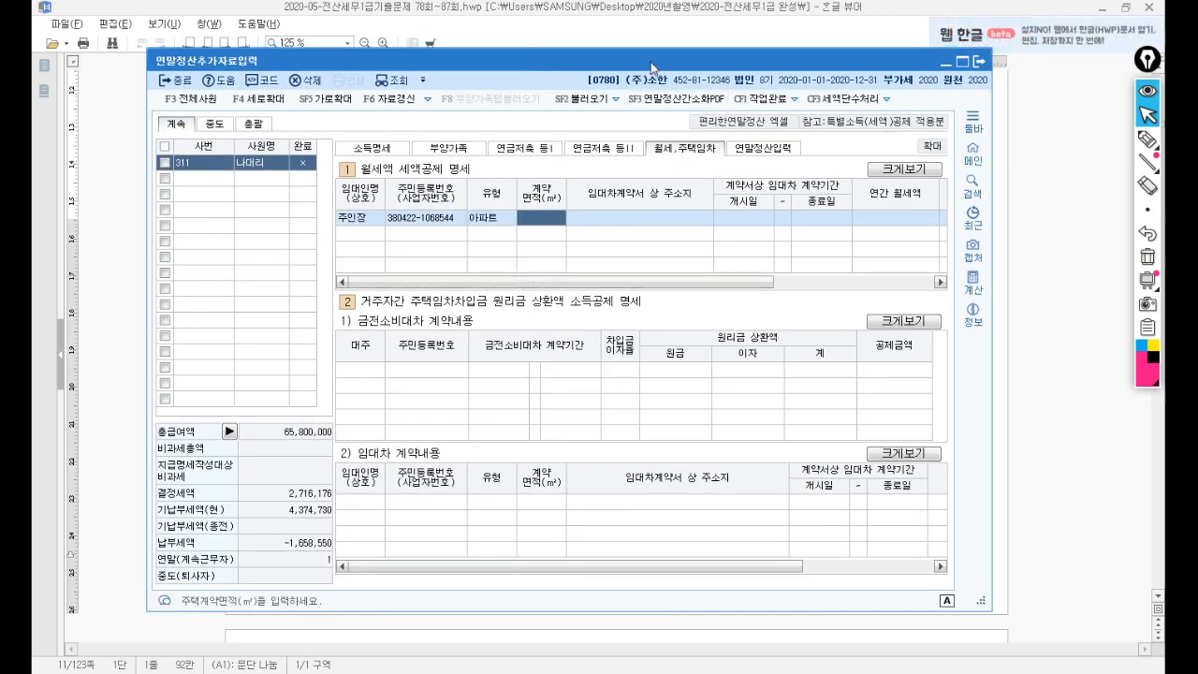
left_click_drag(651, 62, 672, 343)
left_click(640, 164)
scroll(628, 182, "up", 5)
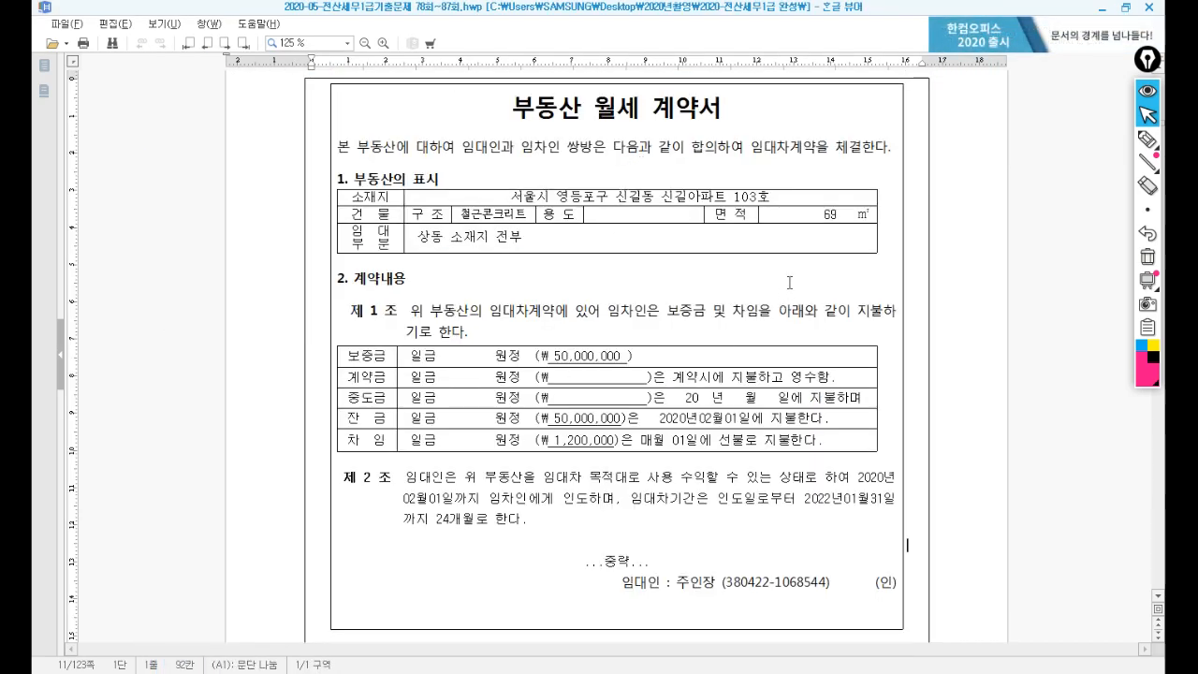
left_click_drag(817, 214, 857, 214)
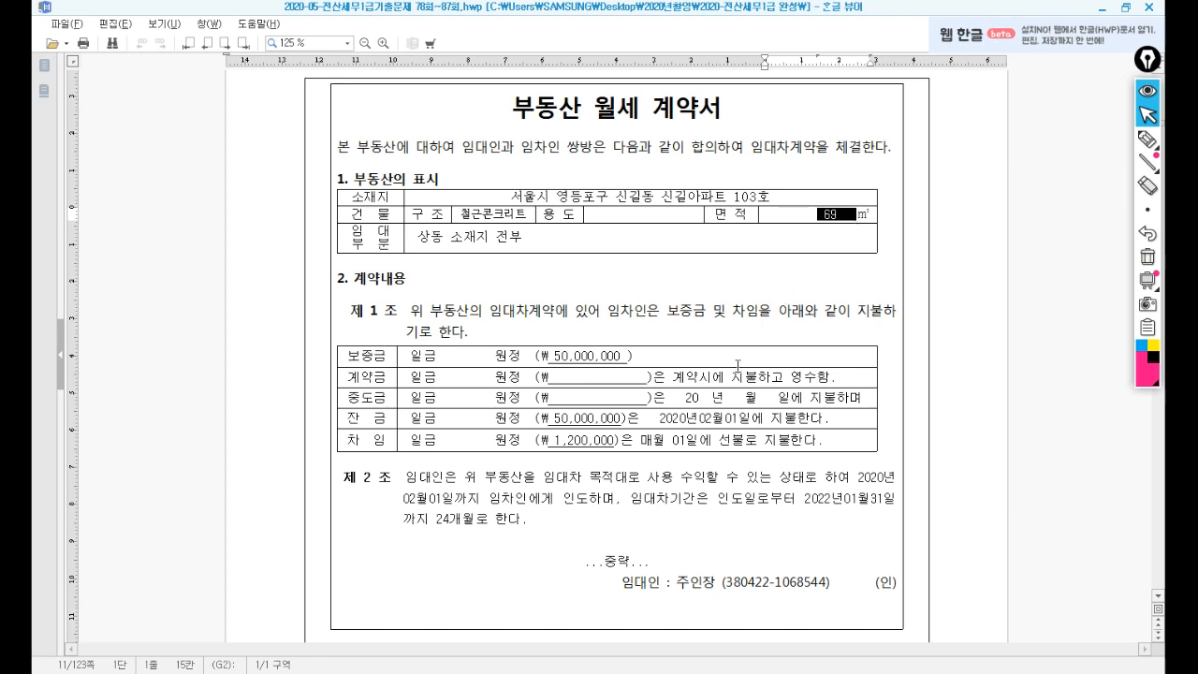
left_click(569, 672)
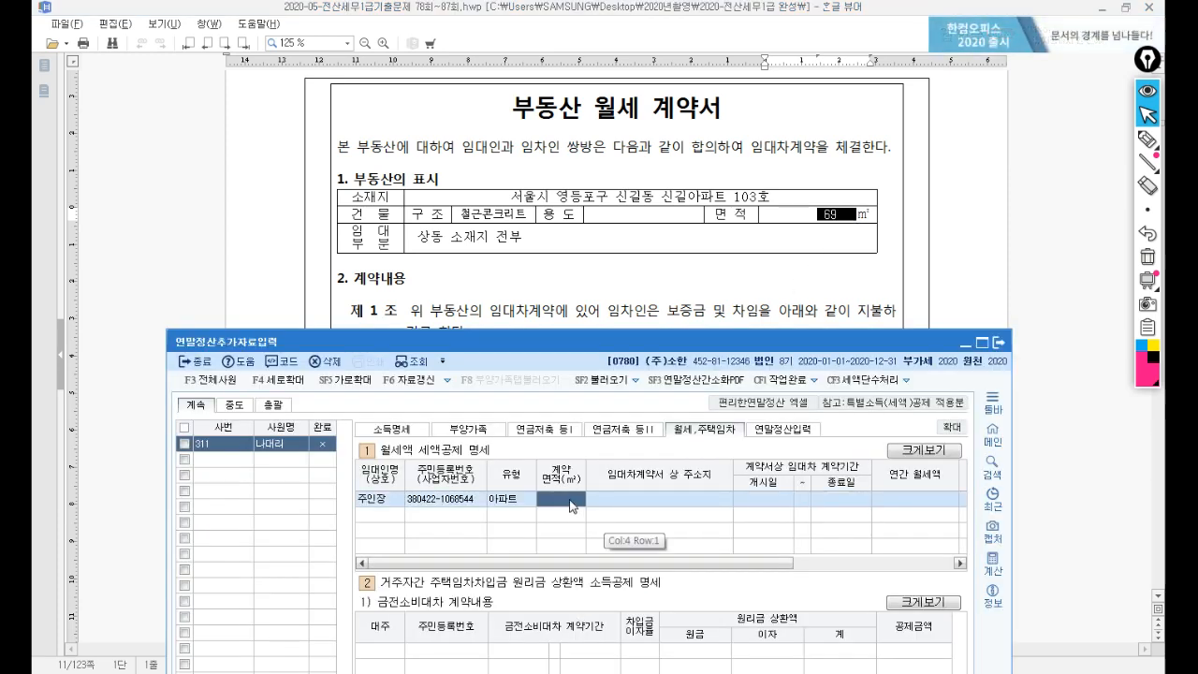
type("69")
key("Return")
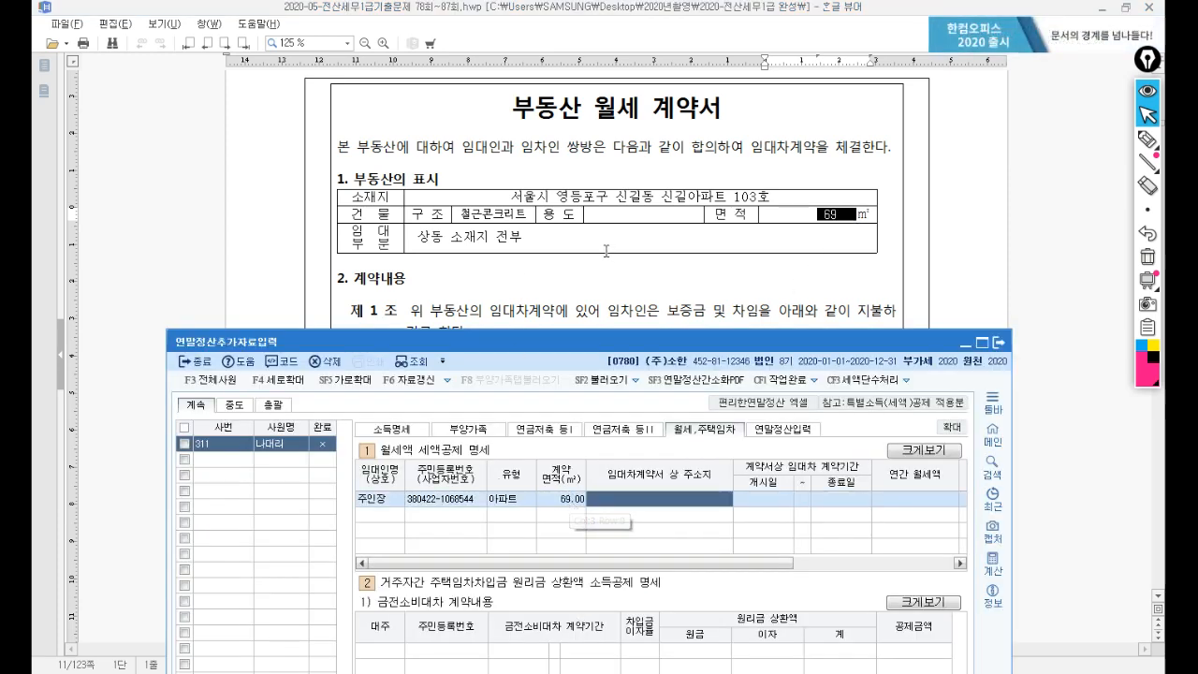
Enter the leased apartment's address from the contract in 주소지.
left_click_drag(550, 341, 588, 222)
type("서울시")
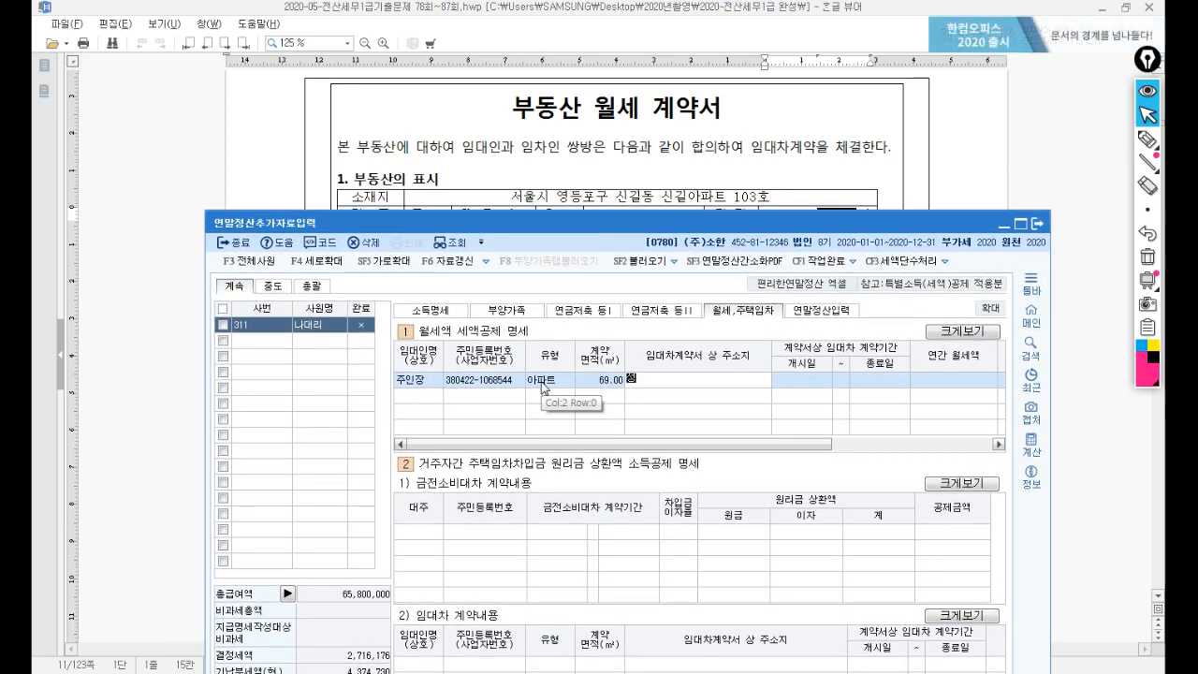
type(" 영등")
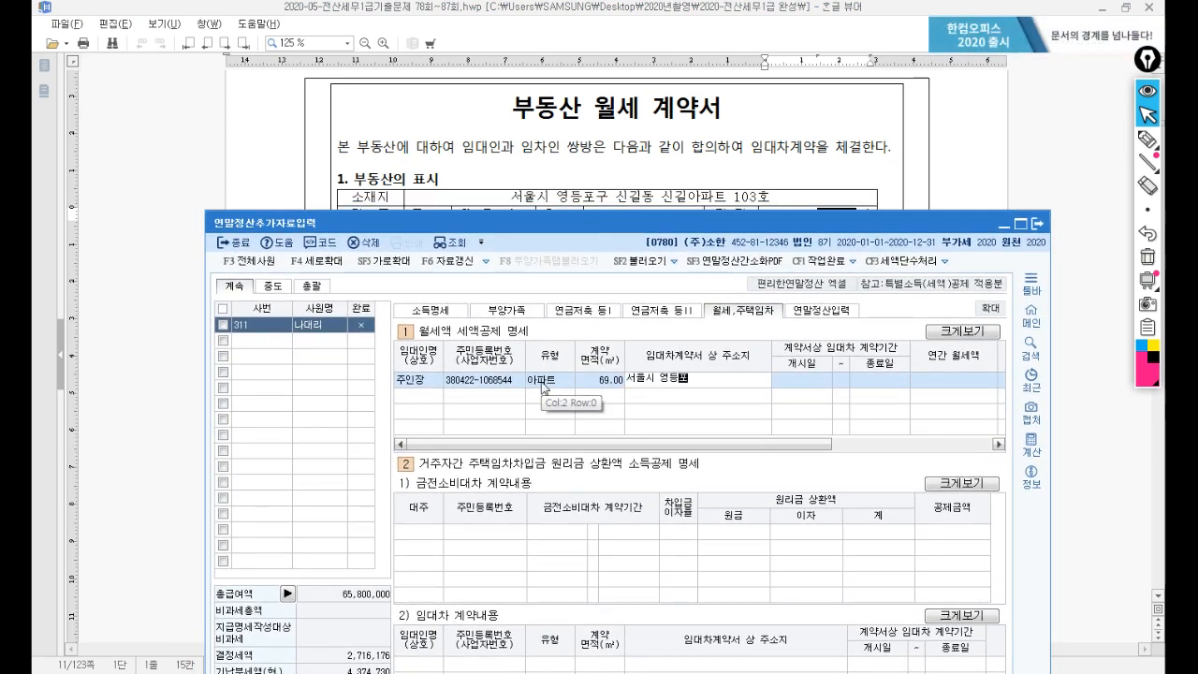
type("포구")
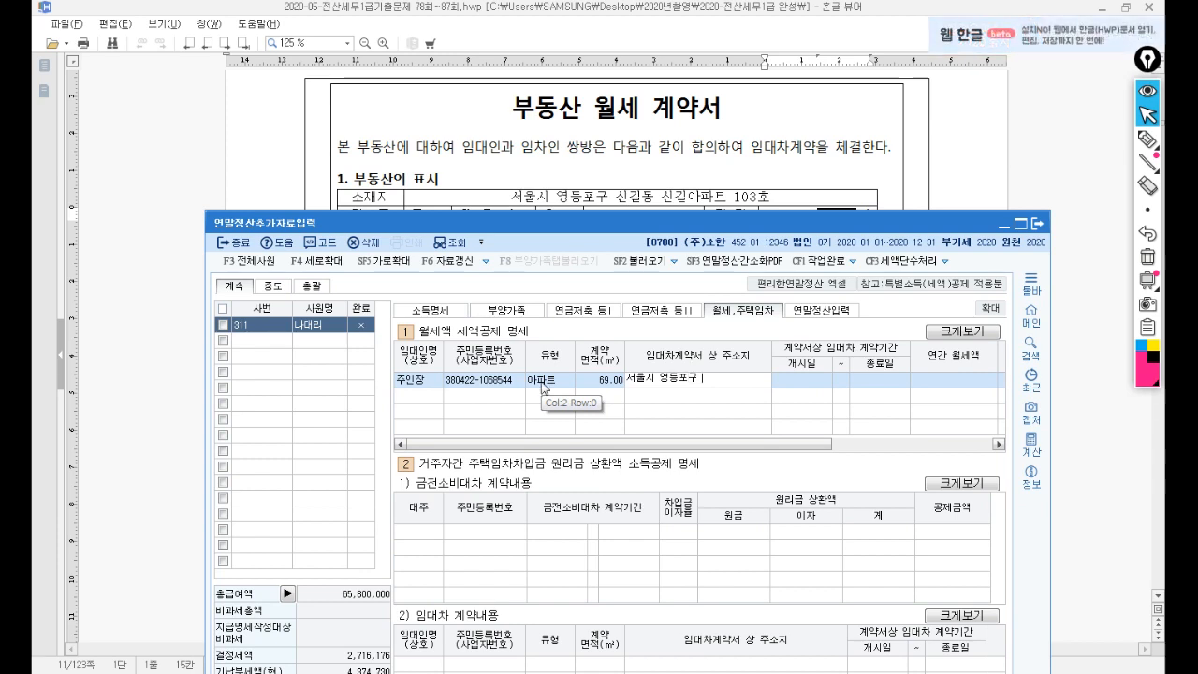
type(" 신길동 신")
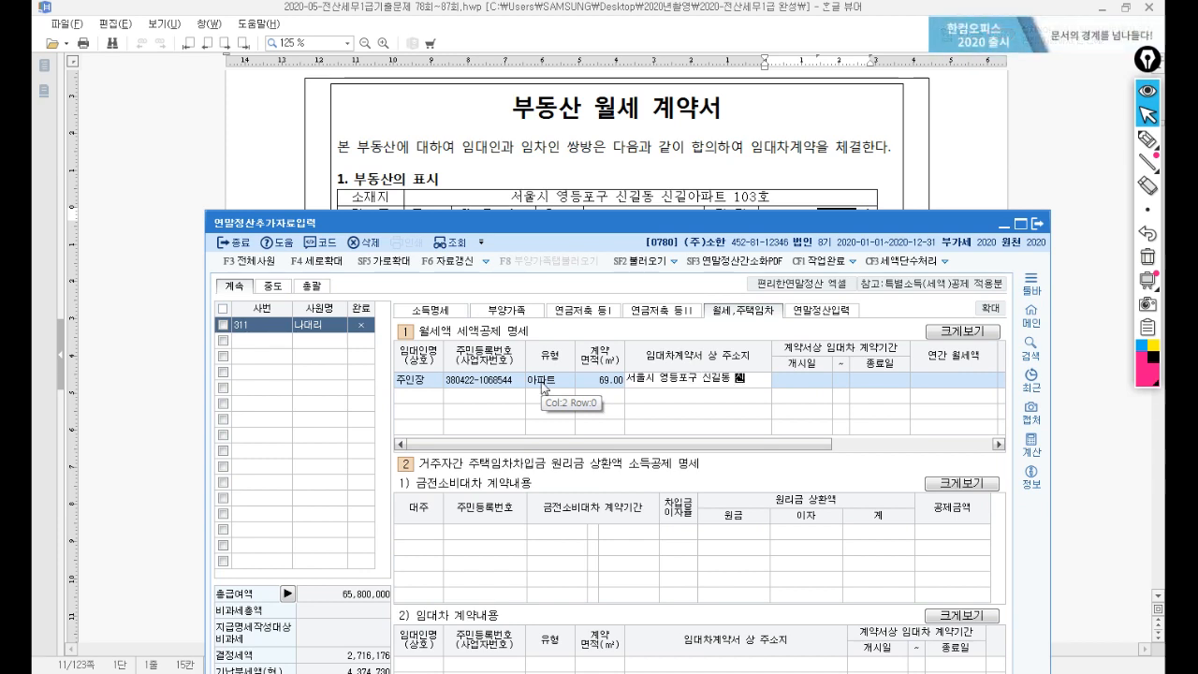
type("길아ㅍ")
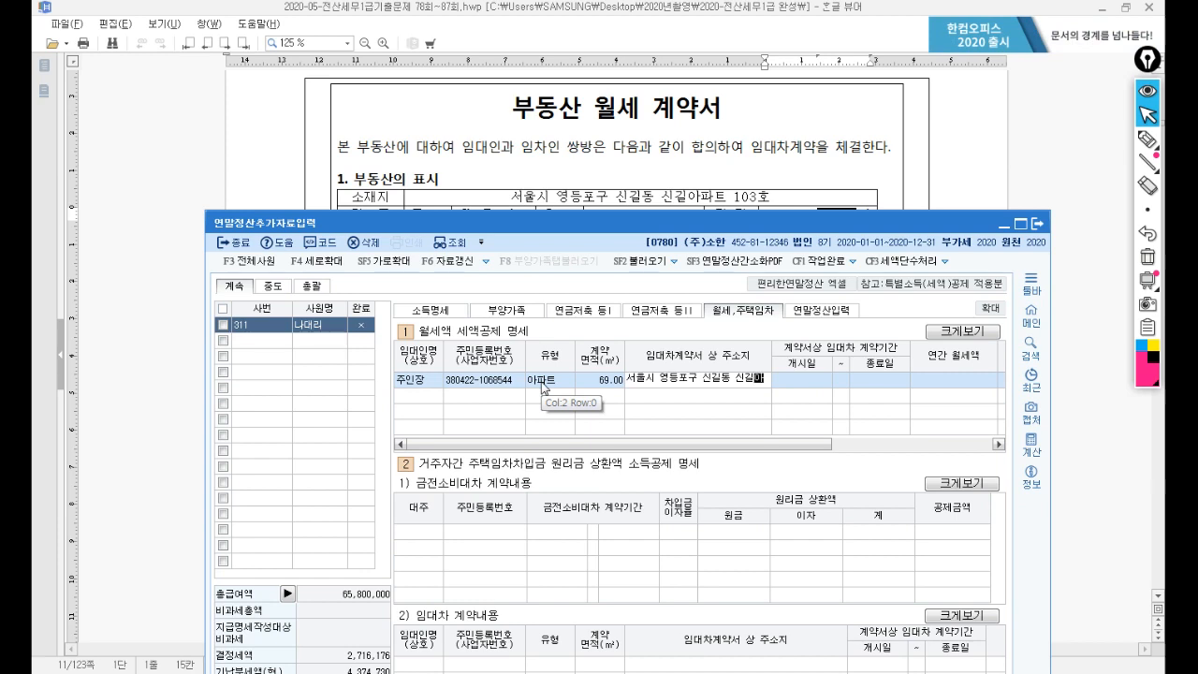
key("BackSpace")
key("BackSpace")
key("BackSpace")
type("@")
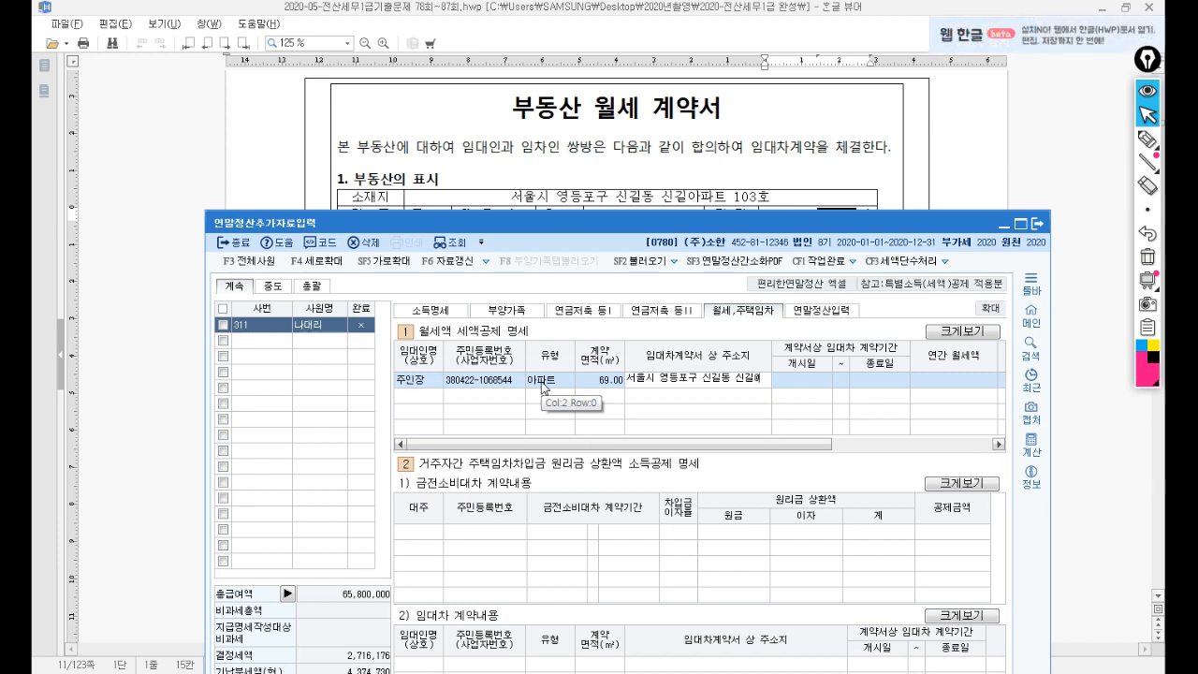
key("Return")
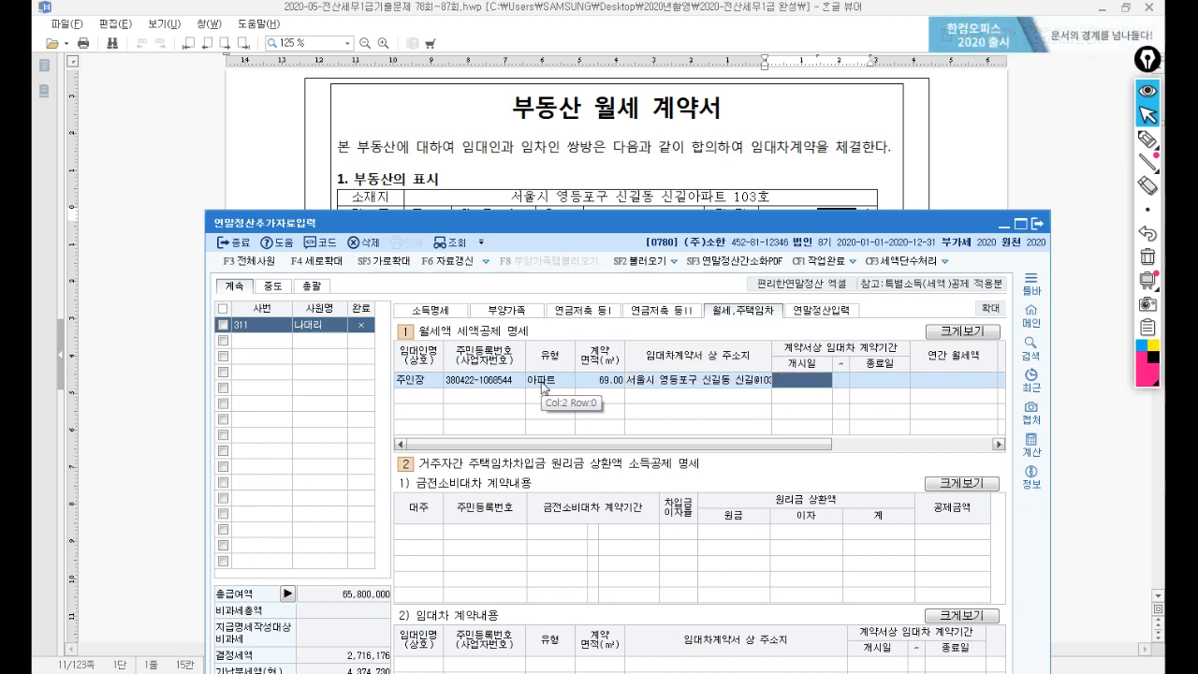
Enter the lease period 2020-02-01 to 2022-01-31 in the monthly-rent row.
left_click_drag(603, 228, 611, 472)
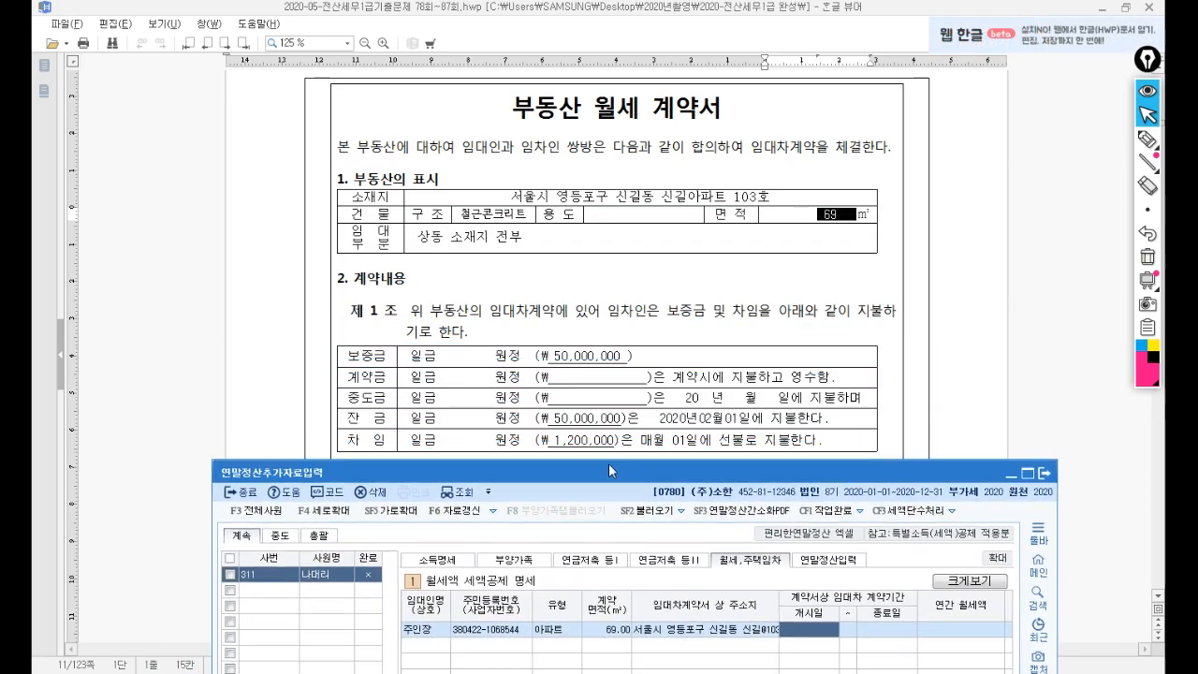
left_click(610, 331)
scroll(613, 332, "down", 3)
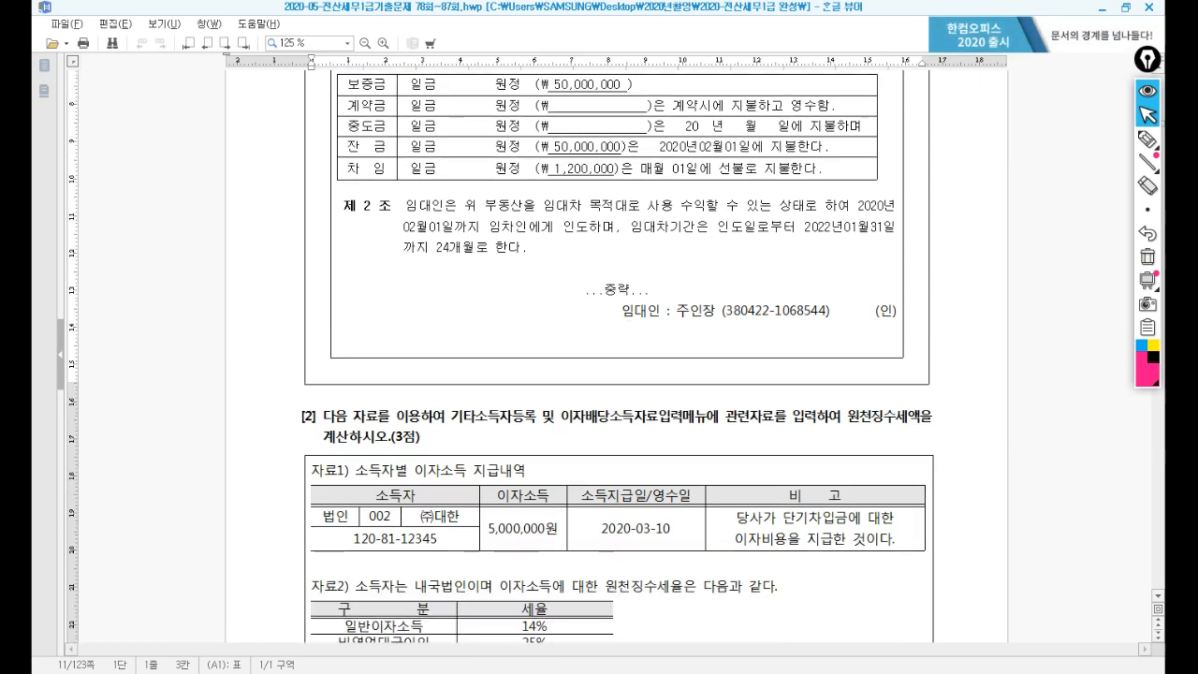
left_click(551, 672)
left_click_drag(606, 473, 604, 285)
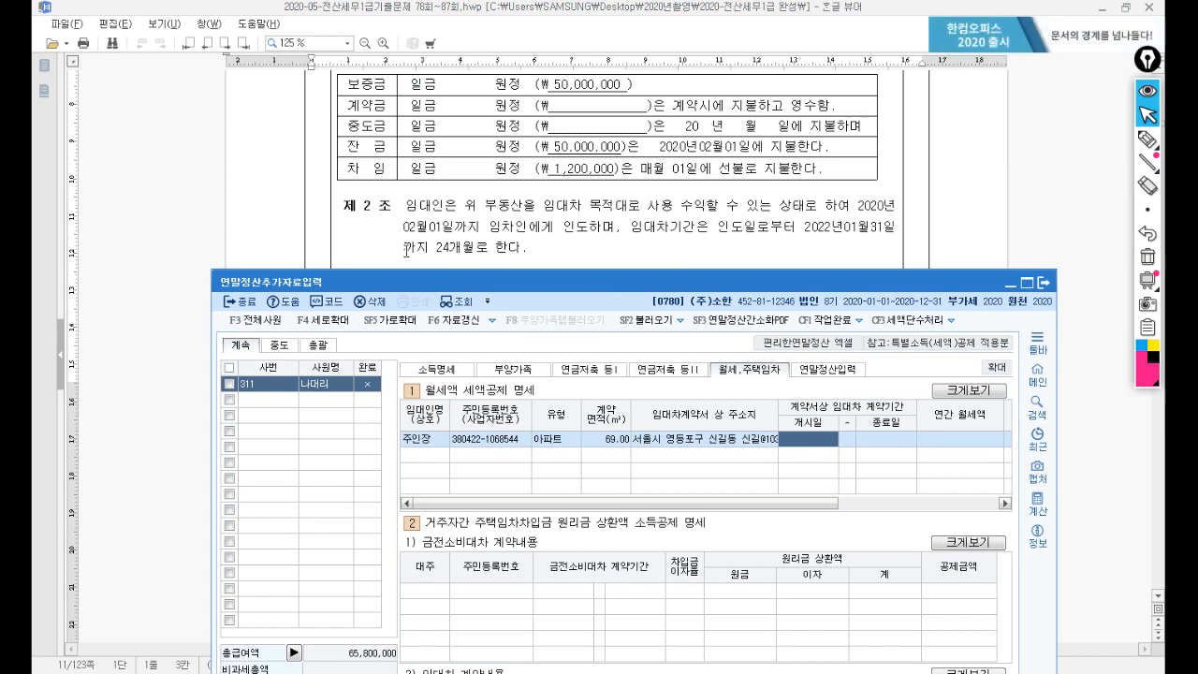
left_click(796, 438)
type("20")
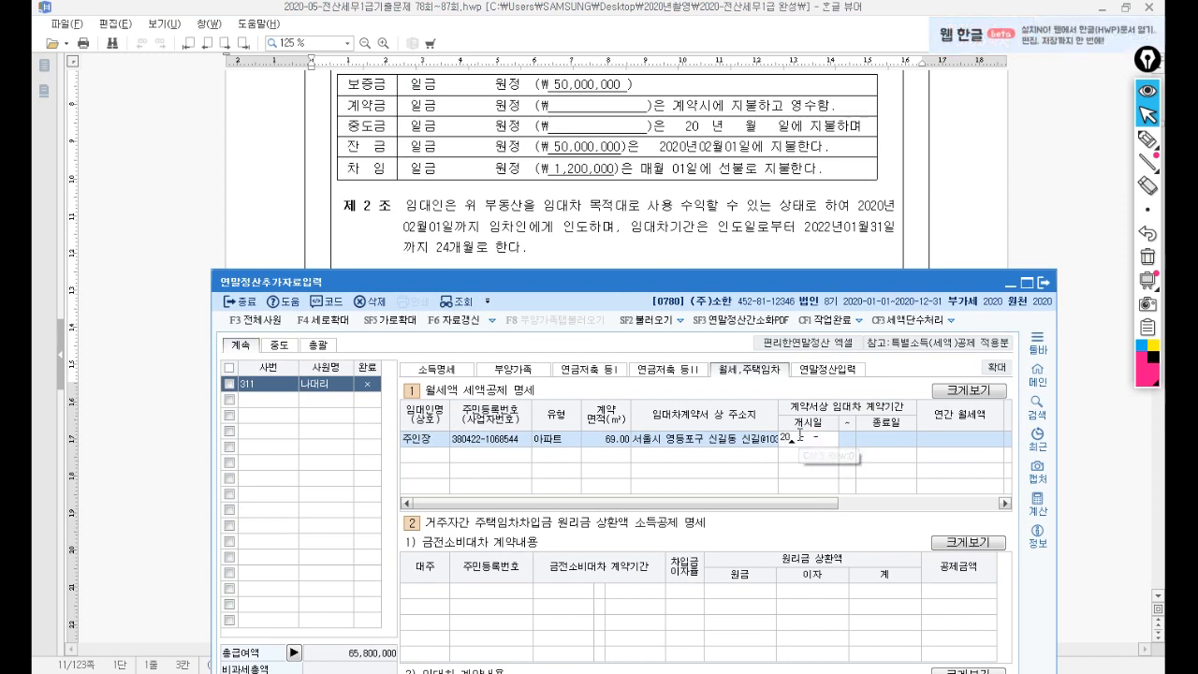
type("20-02-01")
key("Return")
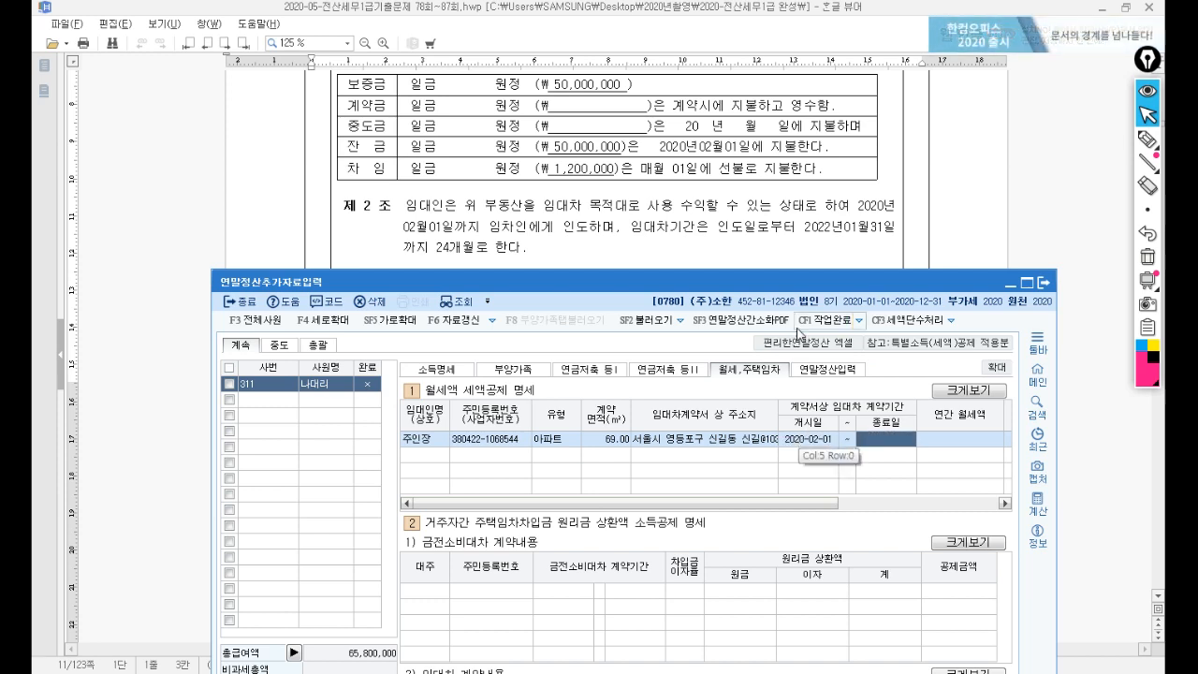
type("2022-")
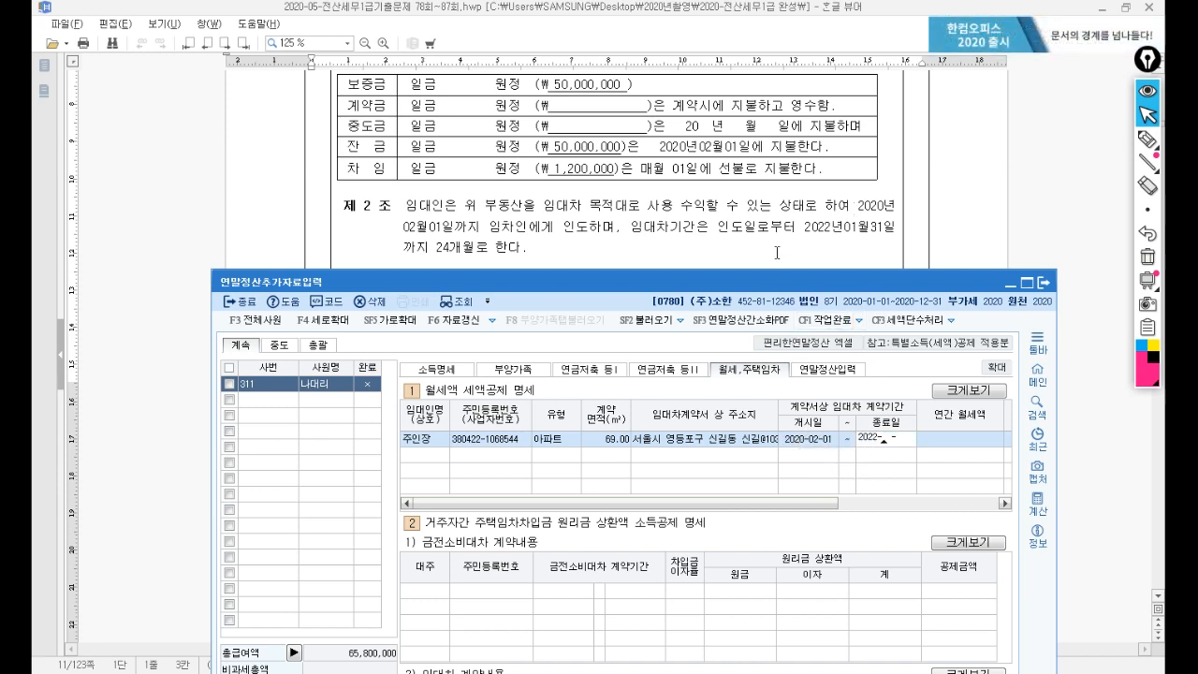
type("01-31")
key("Return")
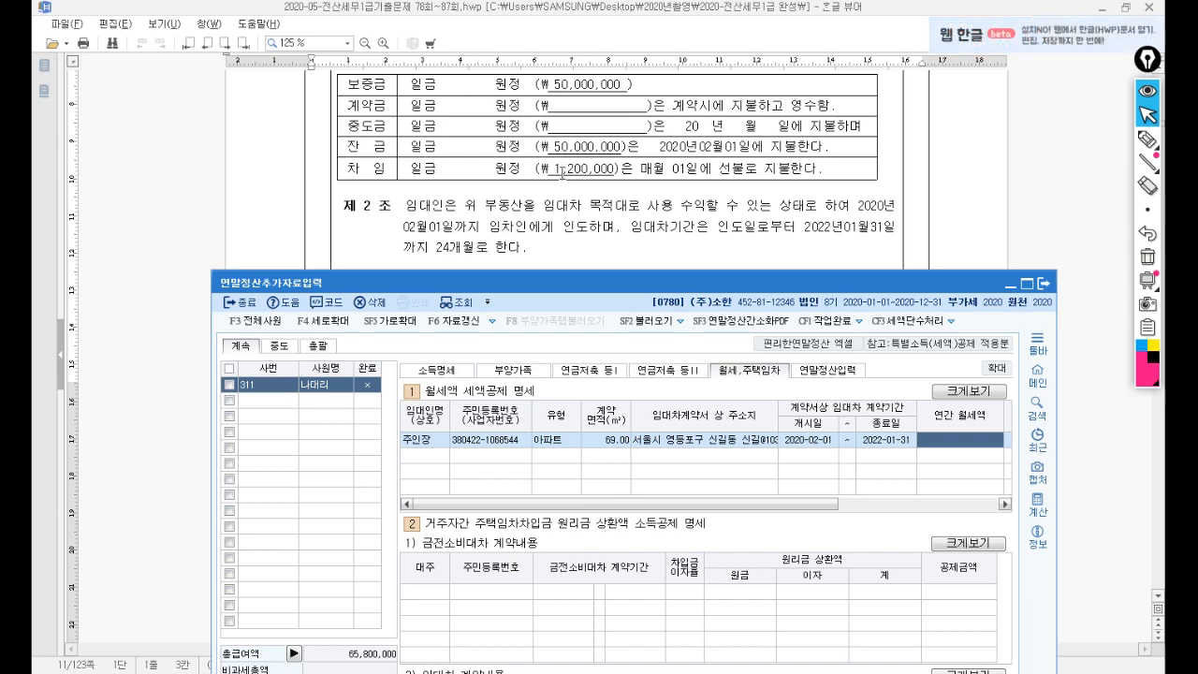
left_click_drag(631, 282, 645, 327)
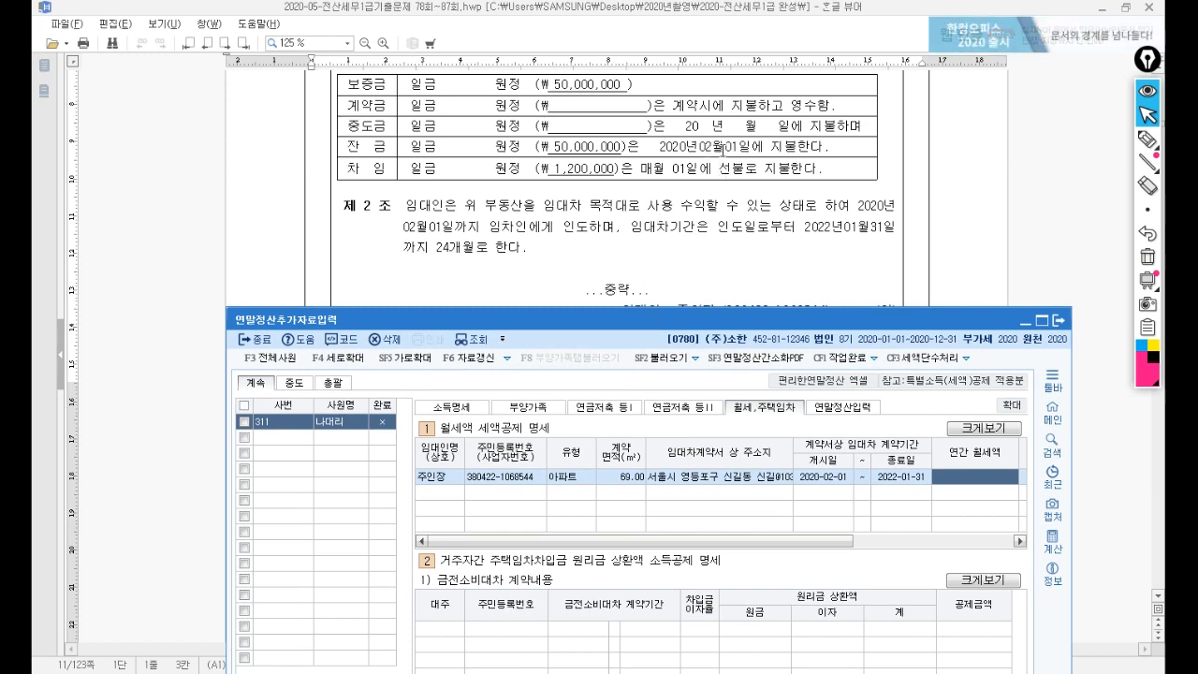
Compute 1,200,000×11 in Calculator and enter 13,200,000 as the annual rent.
left_click(681, 672)
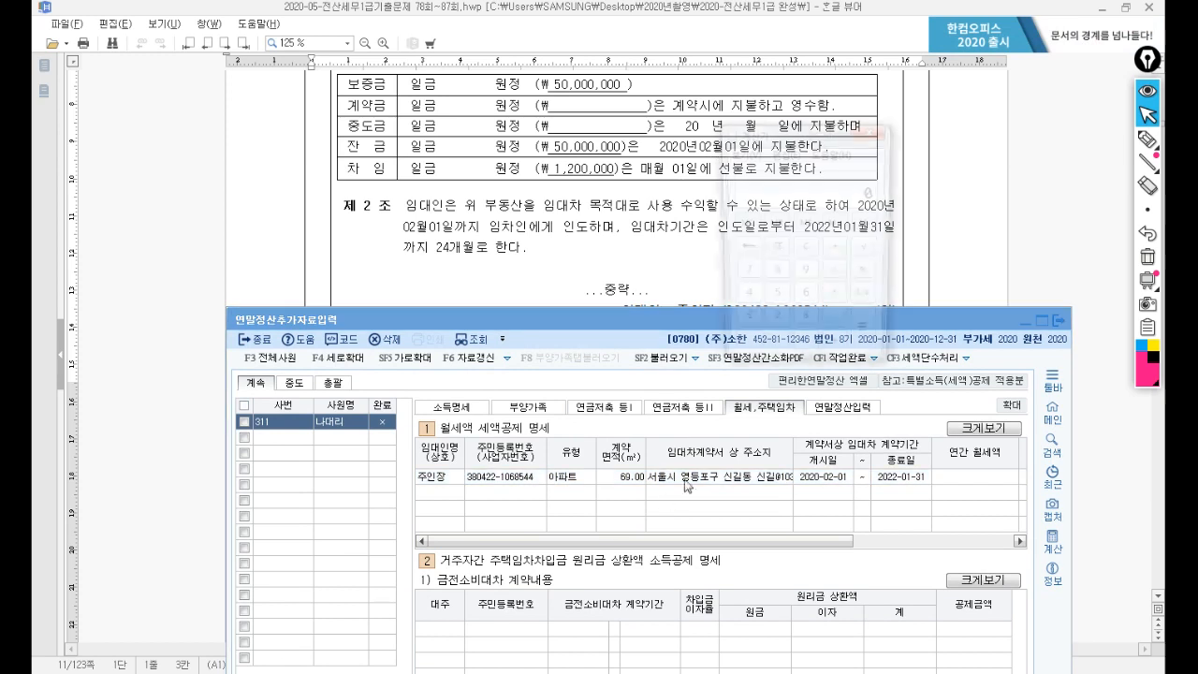
type("1200")
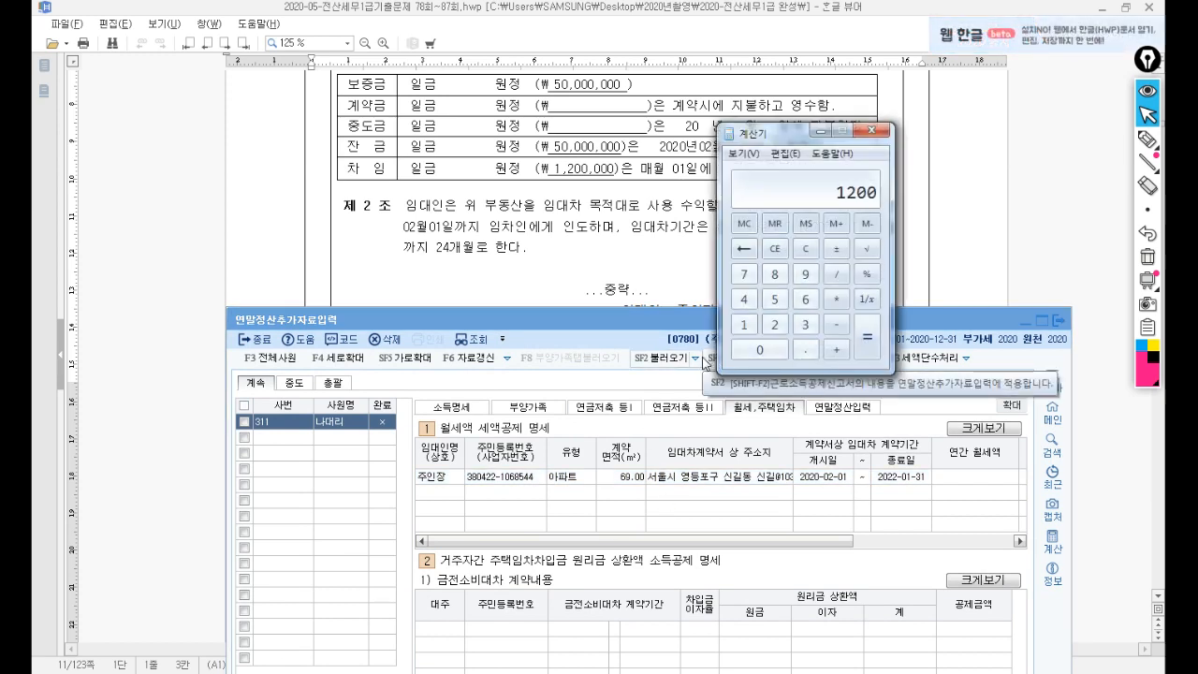
type("000*11")
key("Return")
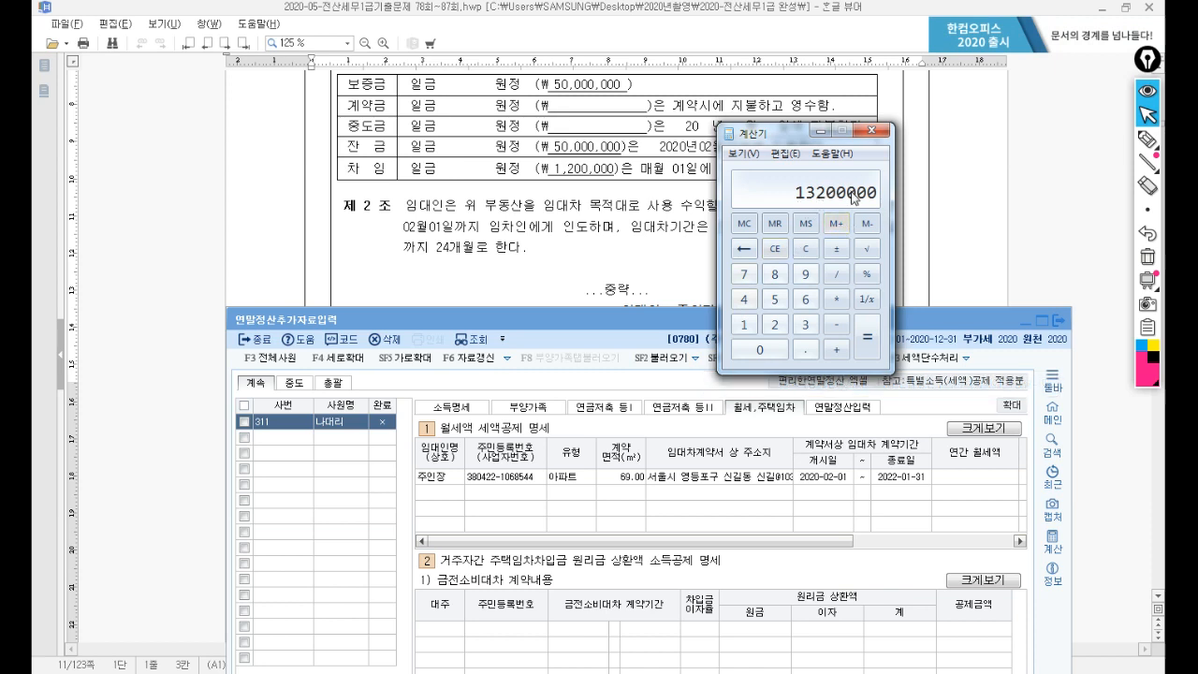
left_click(941, 480)
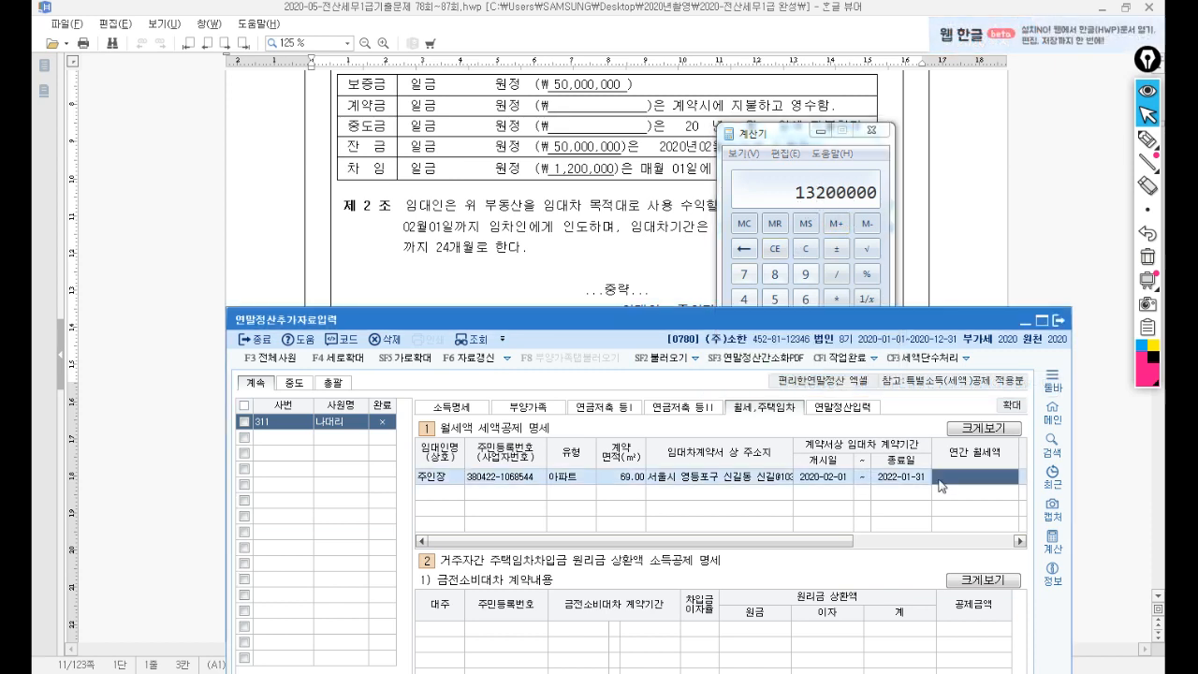
left_click(940, 479)
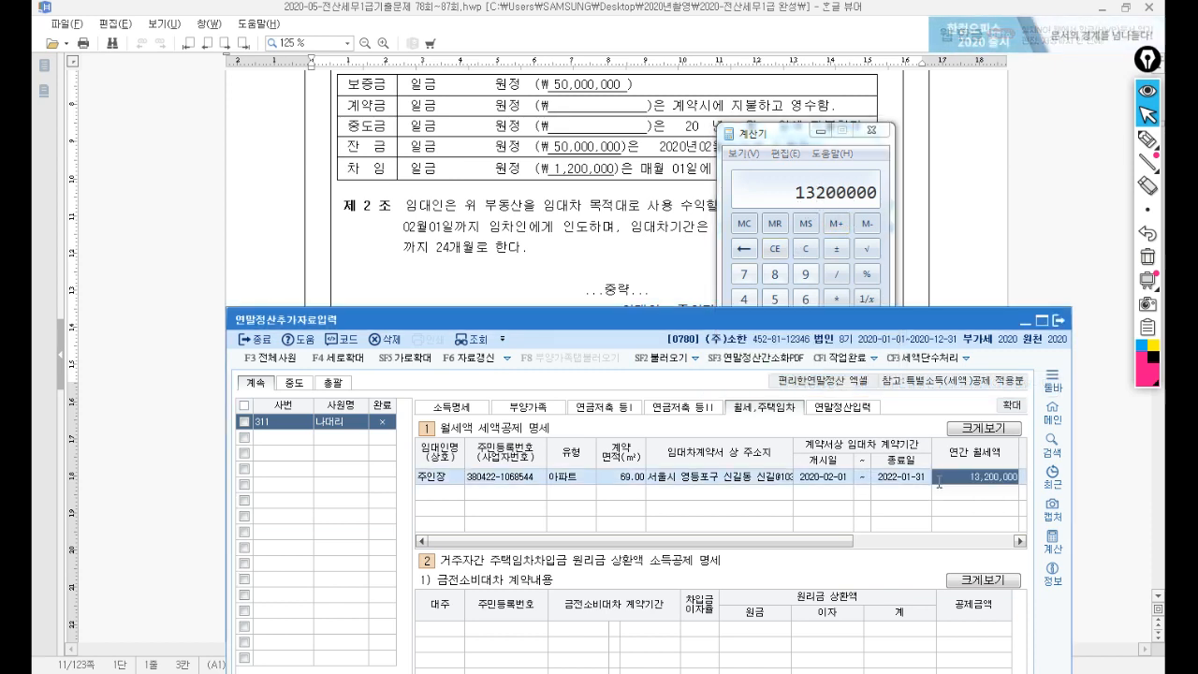
key("Return")
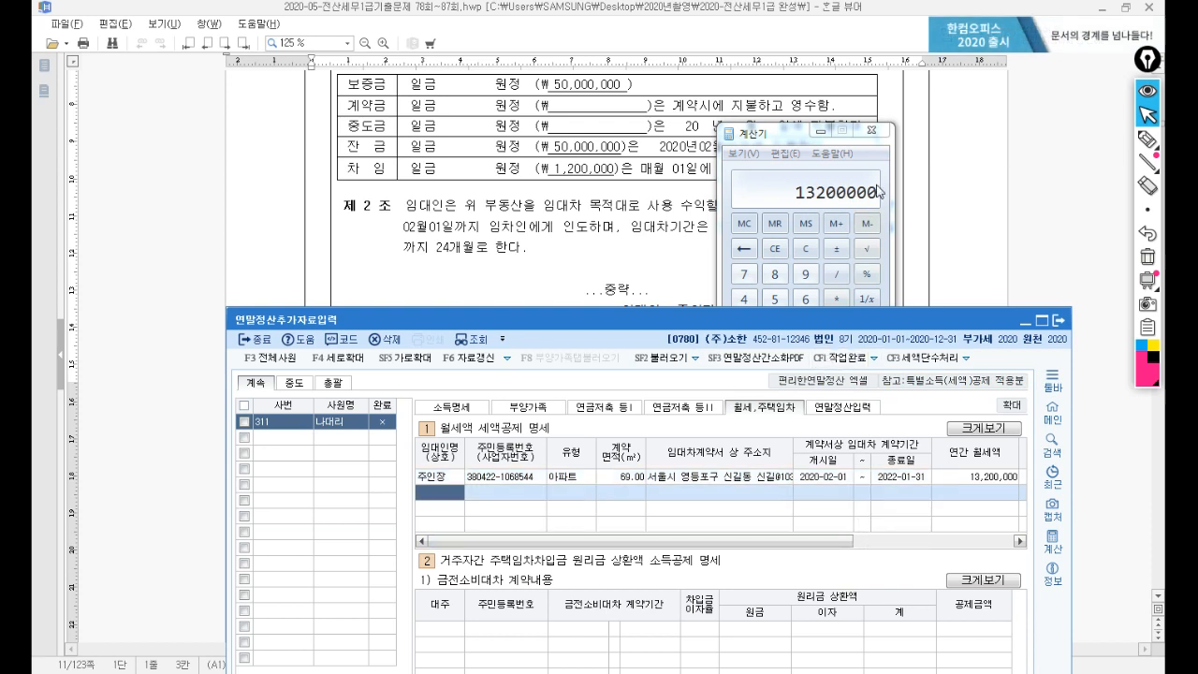
left_click(871, 130)
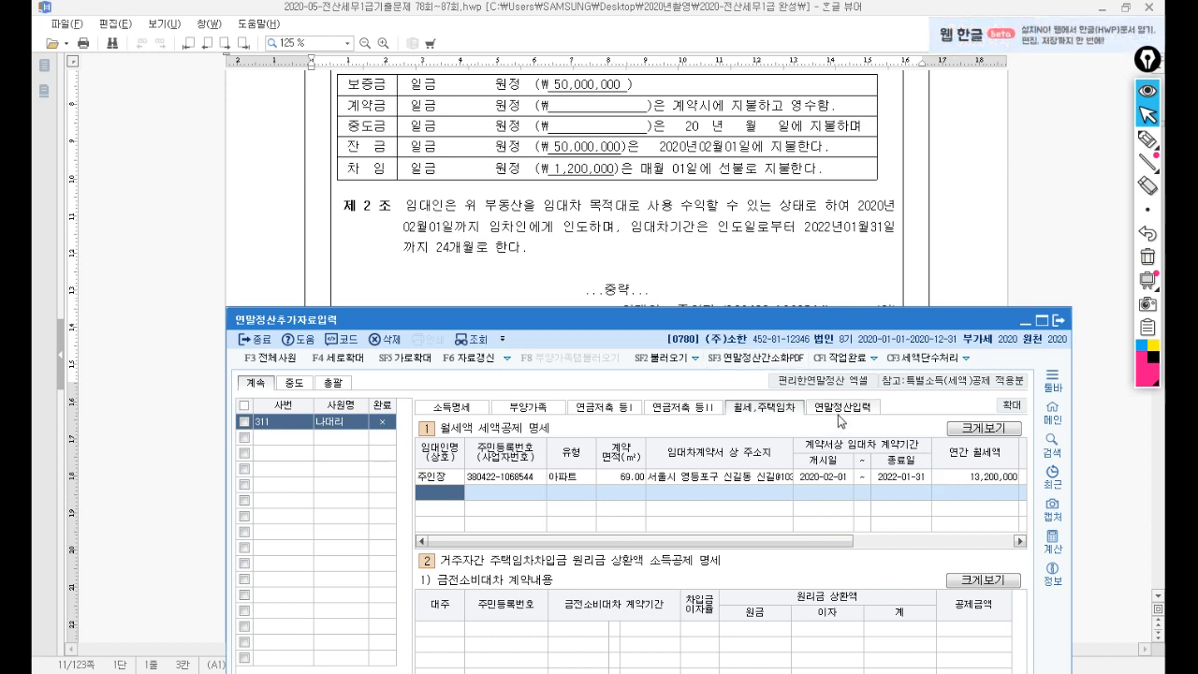
Mark employee 311's year-end entry complete with 작업완료 and close the year-end input screen.
left_click(740, 292)
scroll(737, 294, "up", 3)
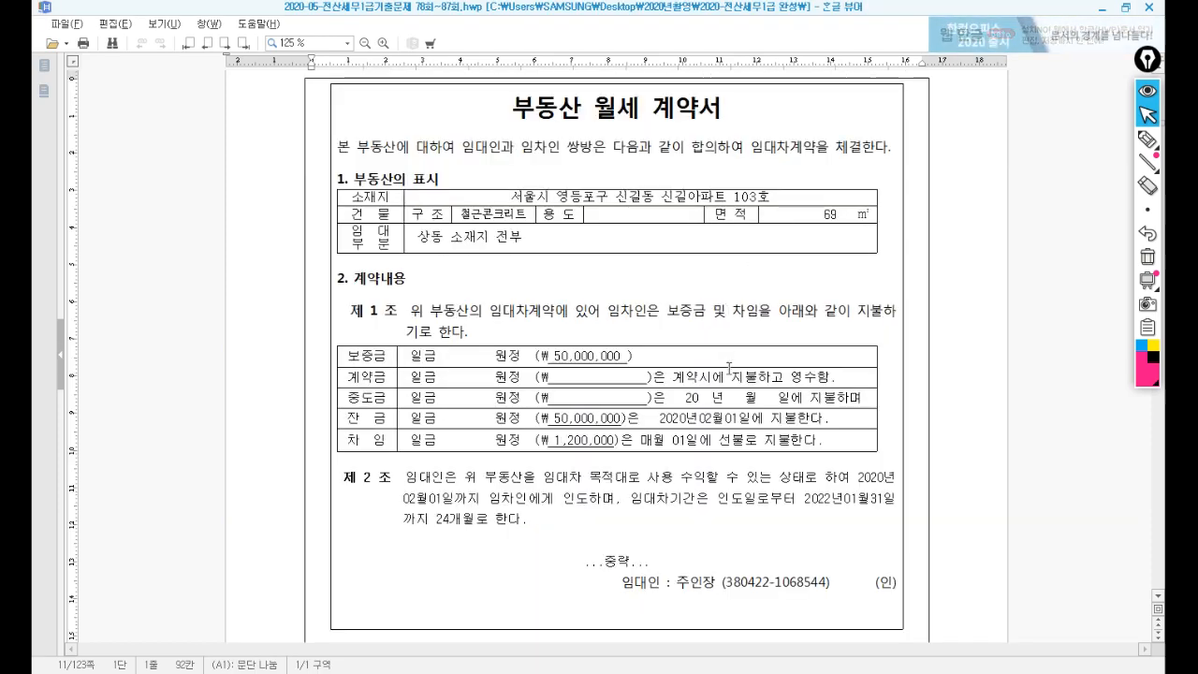
scroll(729, 368, "down", 5)
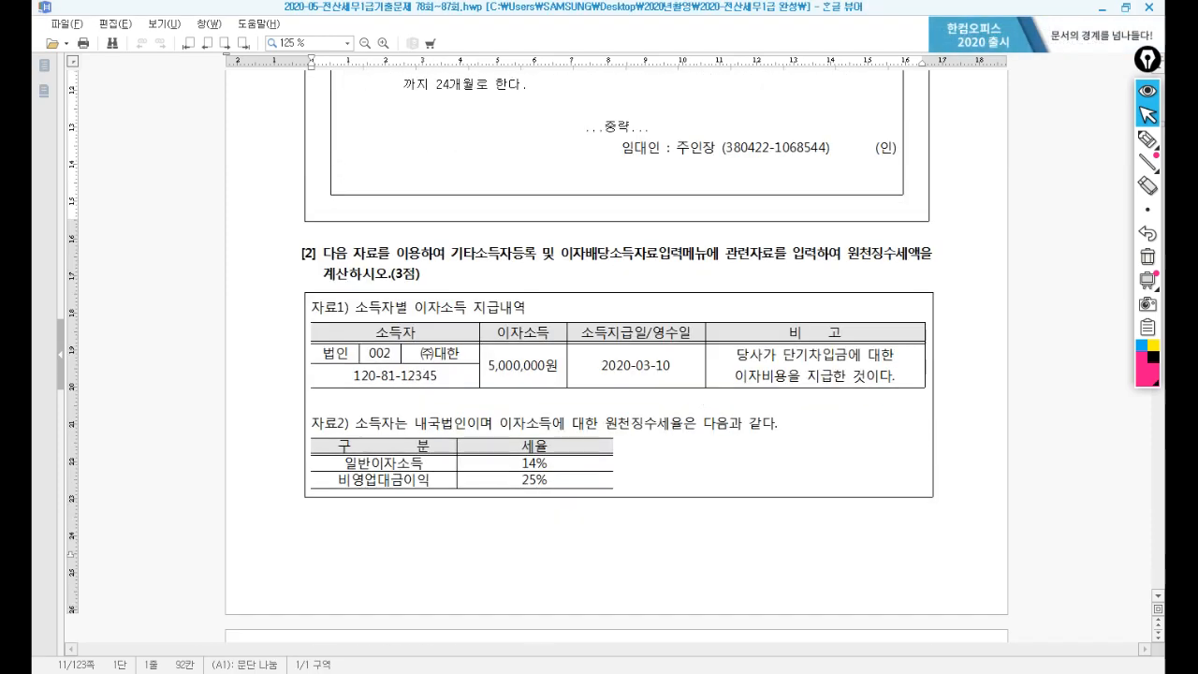
key("alt+Tab")
left_click_drag(795, 322, 748, 84)
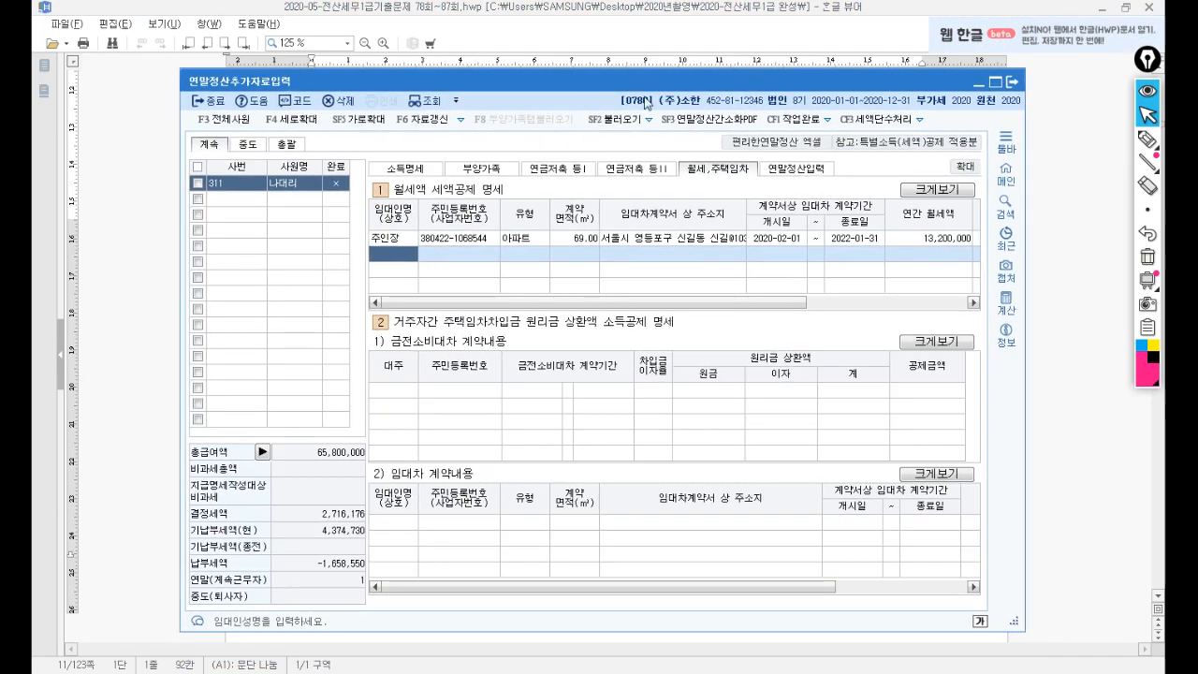
left_click(811, 130)
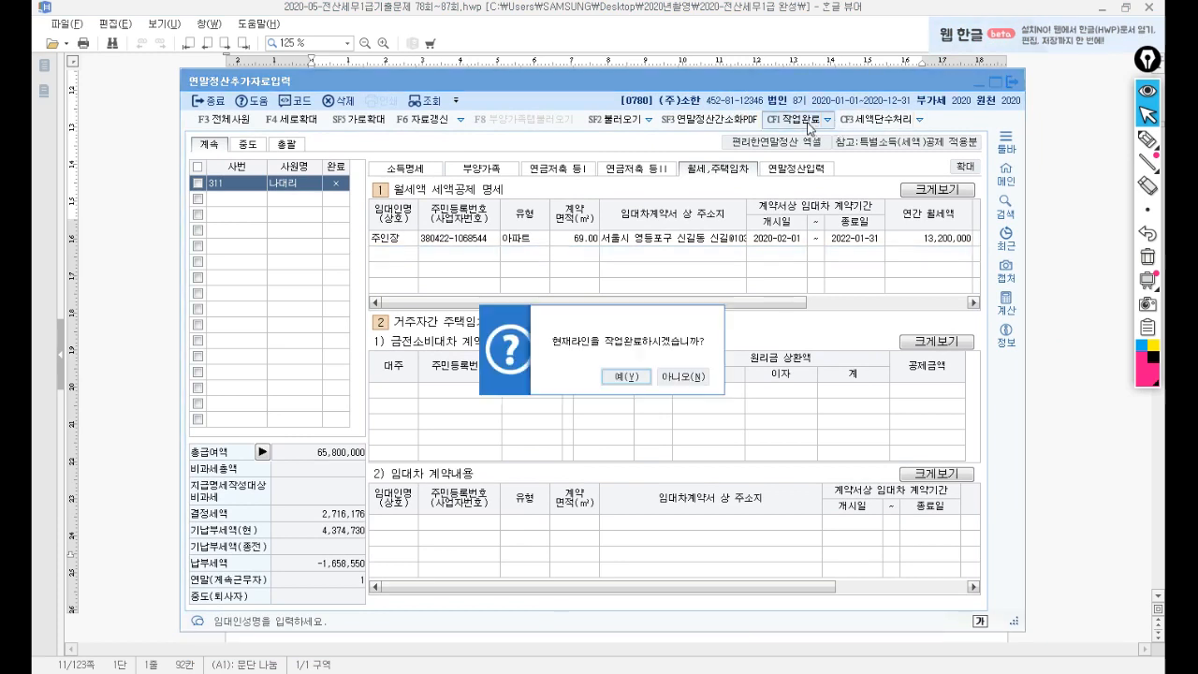
left_click(625, 378)
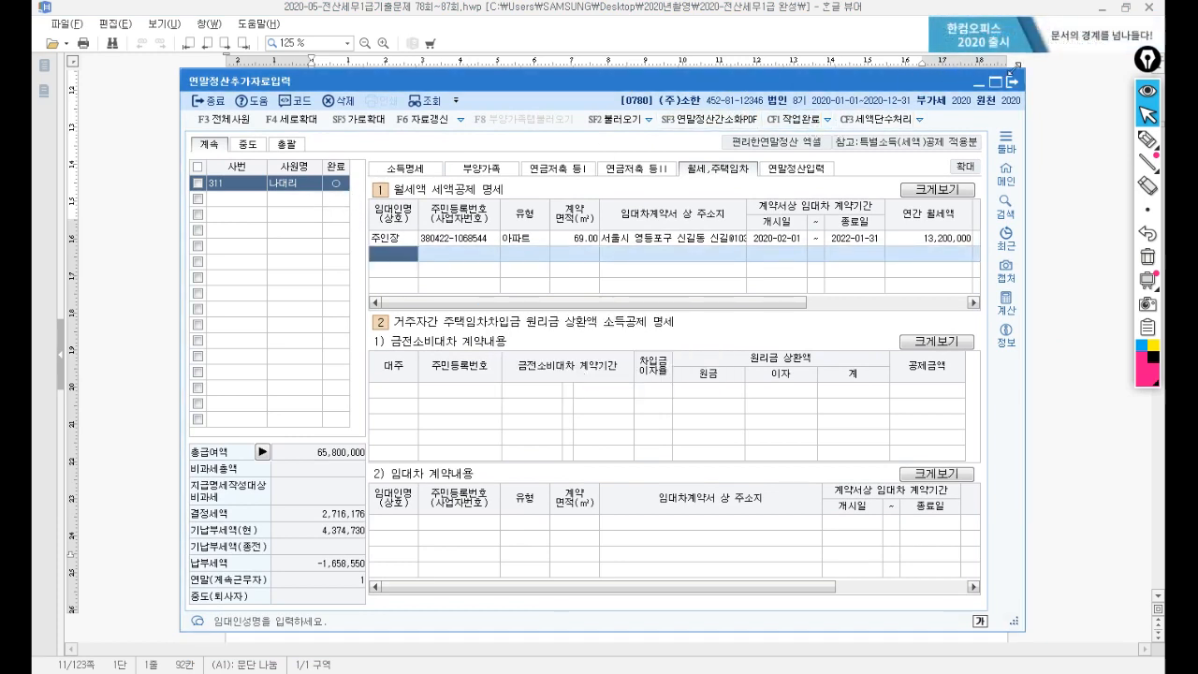
left_click(1012, 81)
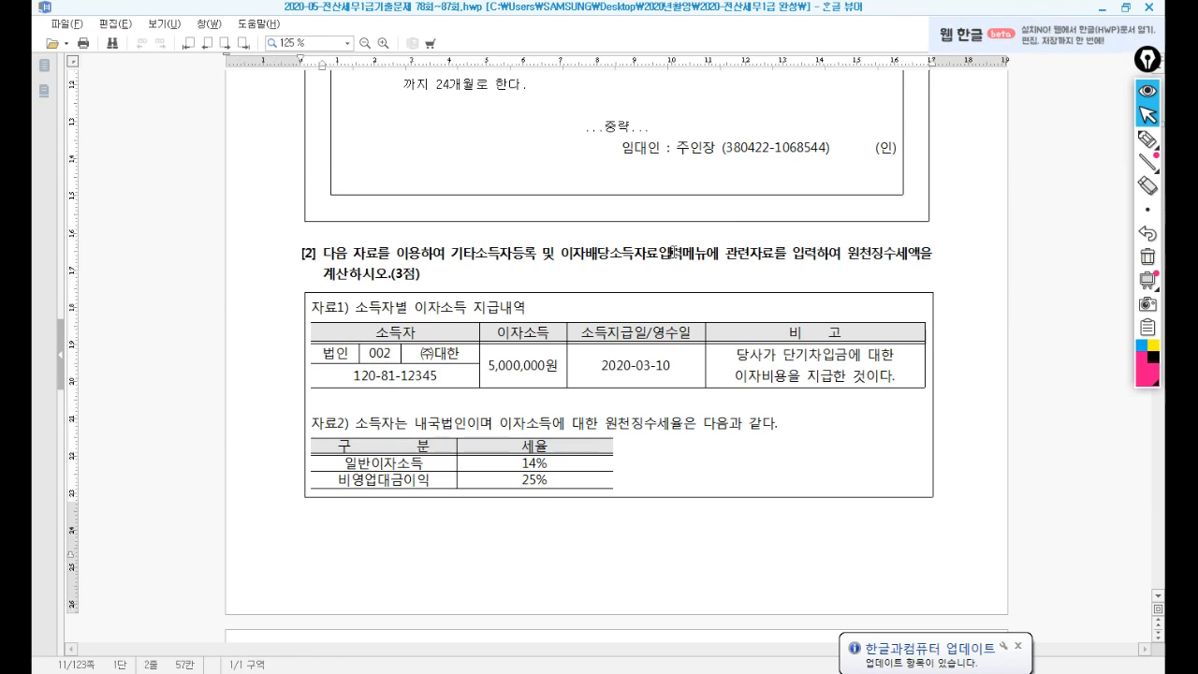
scroll(666, 262, "down", 3)
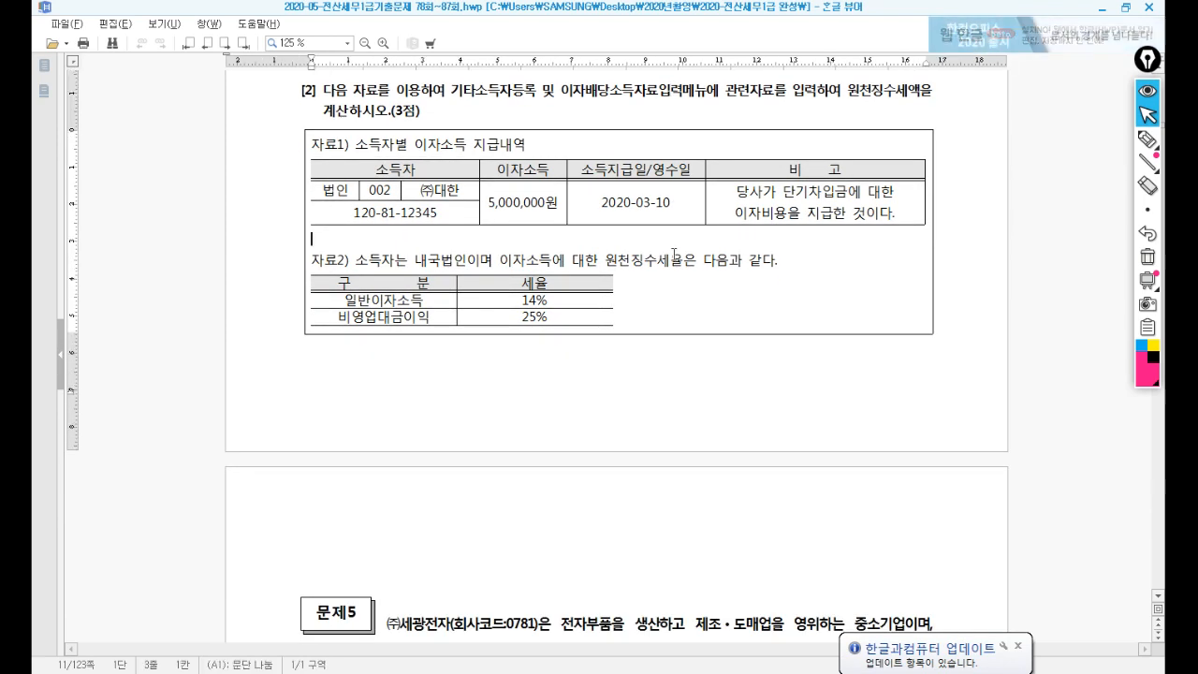
left_click(674, 253)
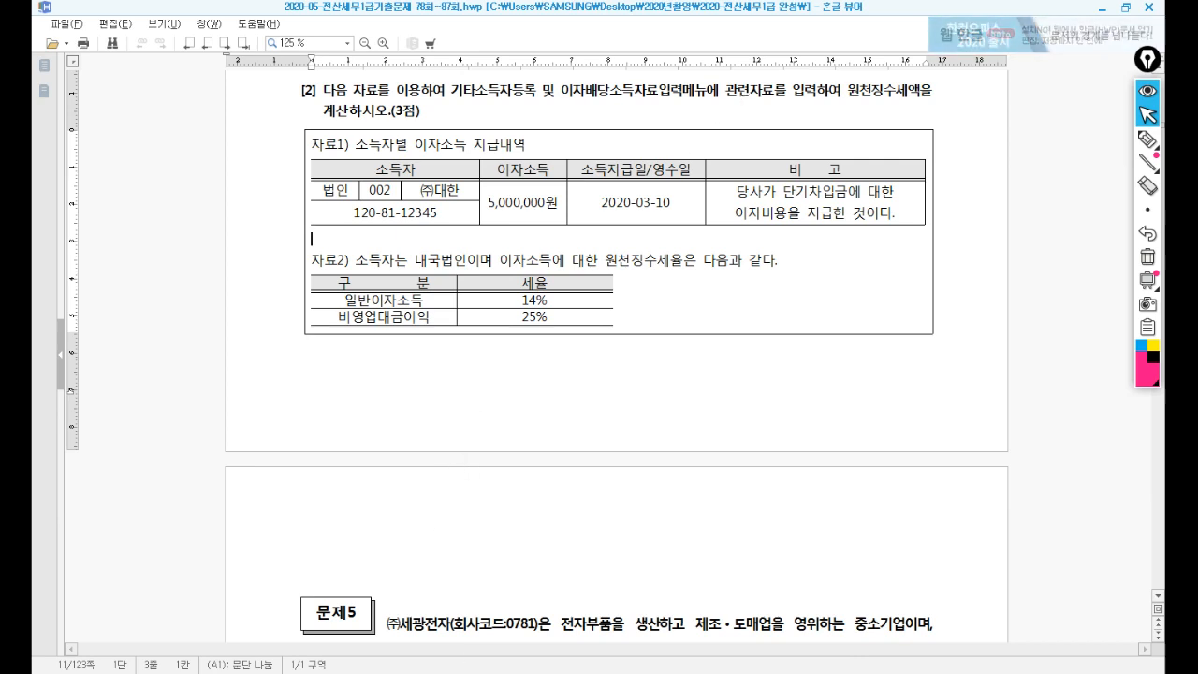
left_click(473, 671)
Try bulk-changing the expense rates to 70%, then dismiss the rate dialog.
left_click_drag(676, 213, 613, 353)
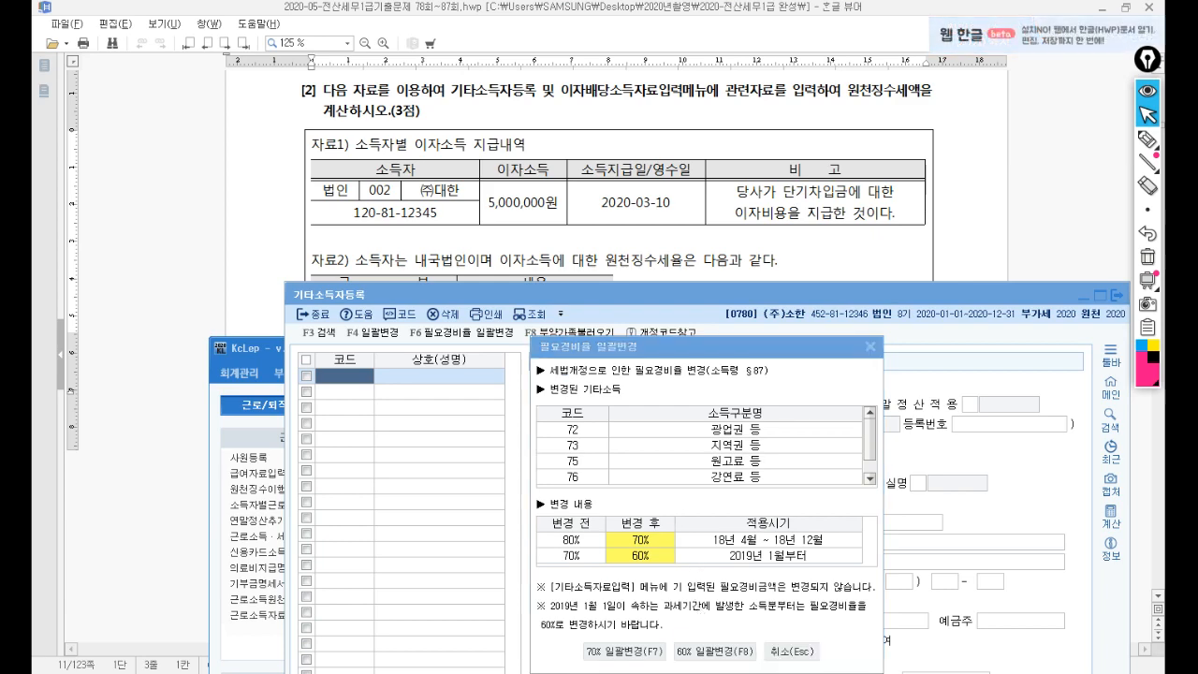
left_click(651, 652)
left_click(787, 531)
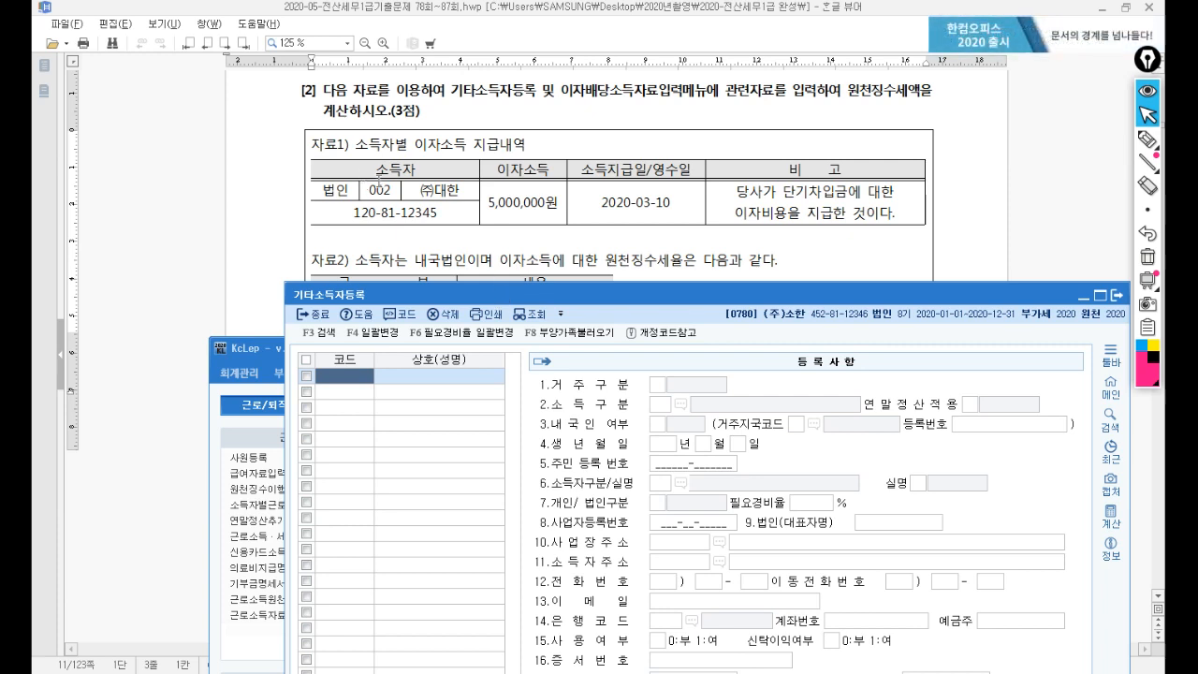
Register earner code 00002 named (주)대한 as a resident in 기타소득자등록.
type("002")
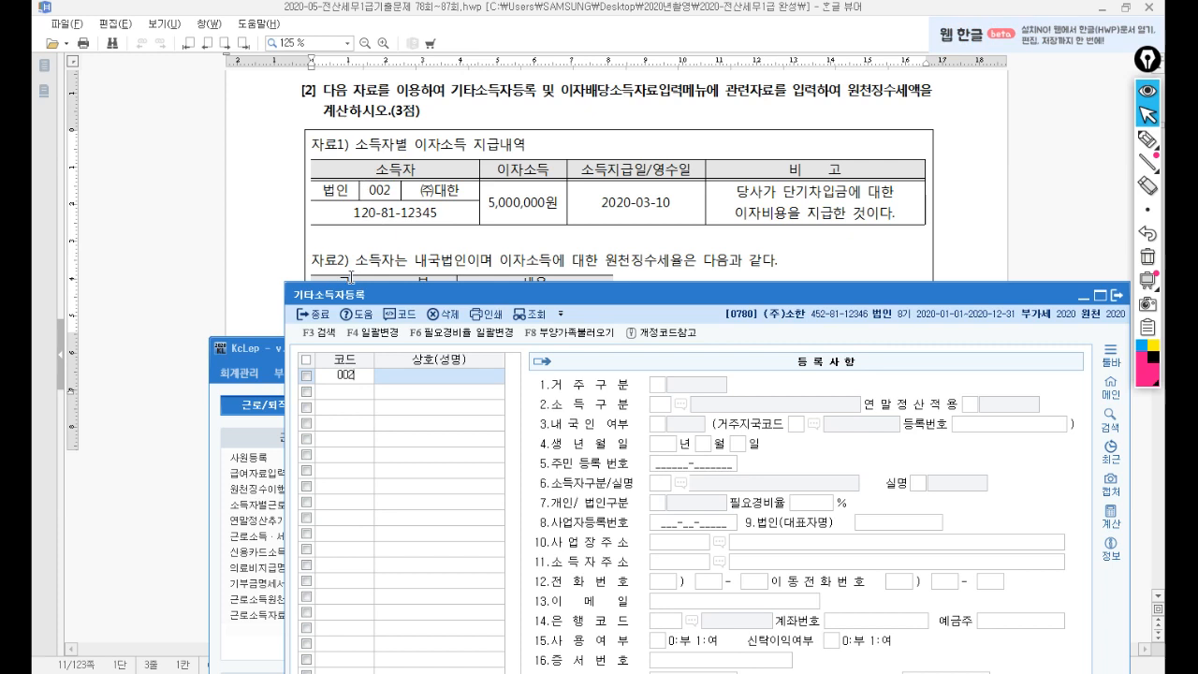
key("Return")
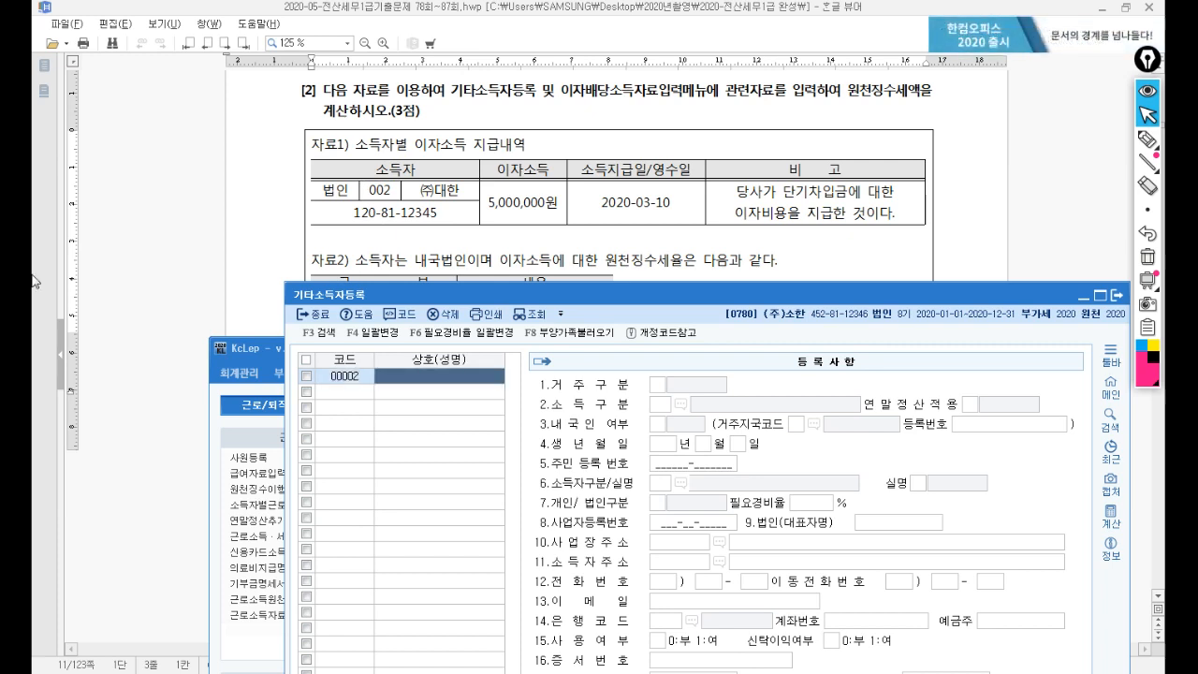
type("(")
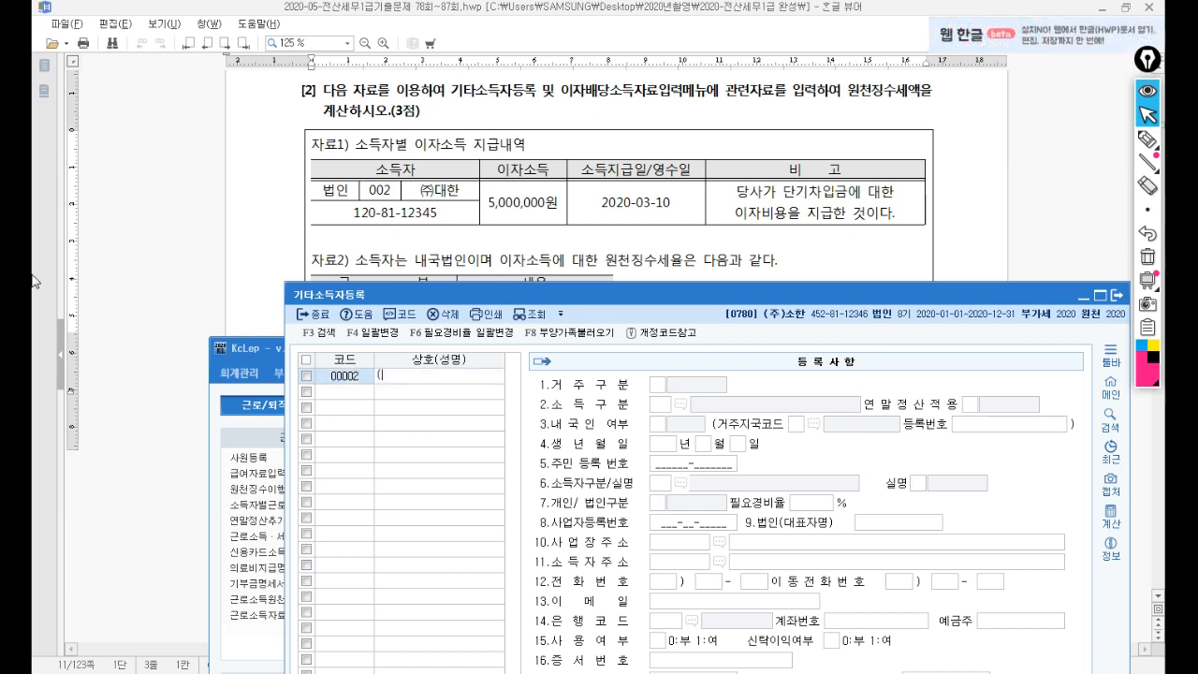
type("주)대한")
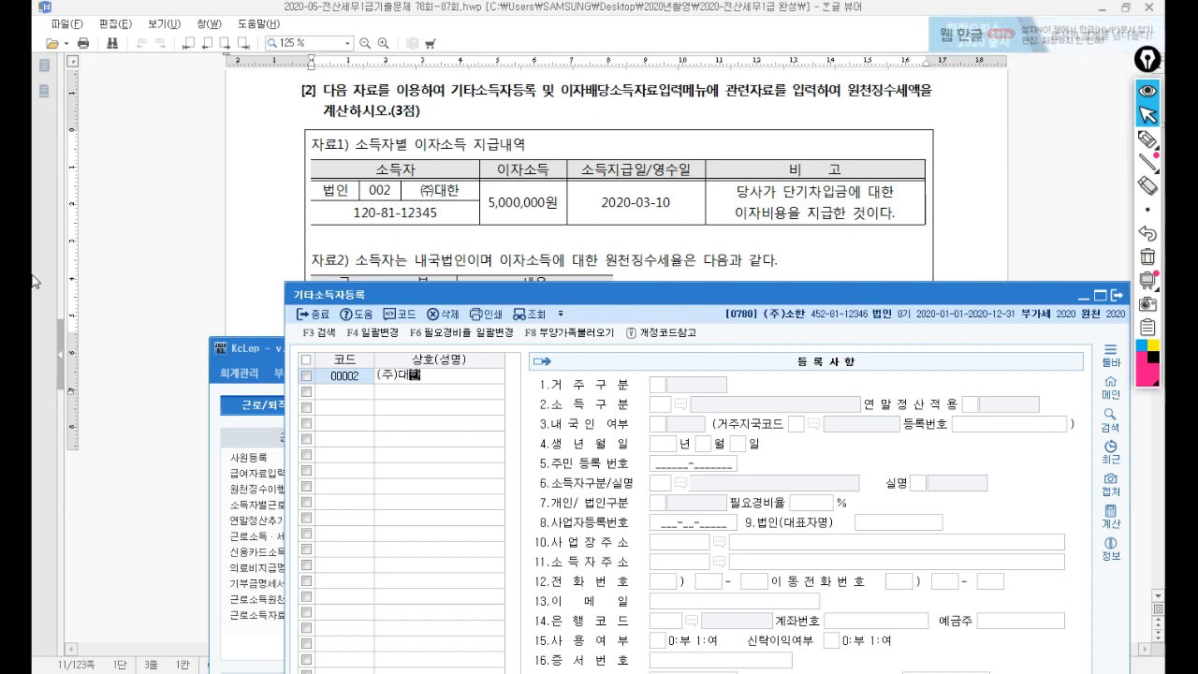
key("Return")
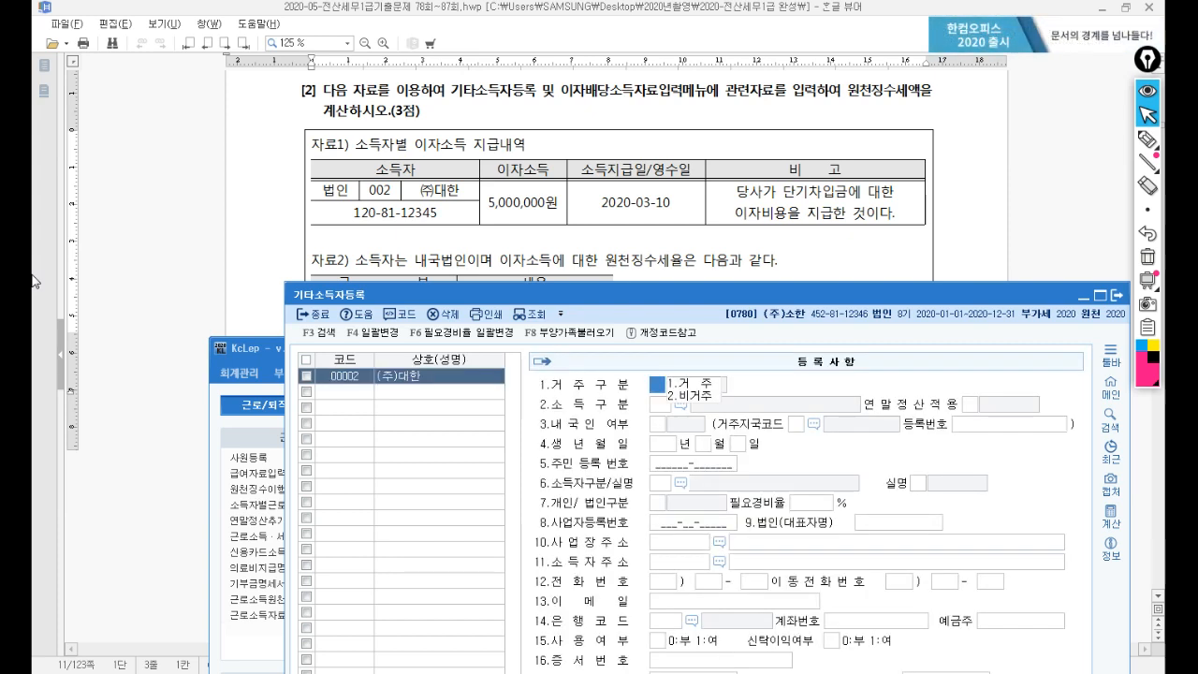
type("1")
key("Return")
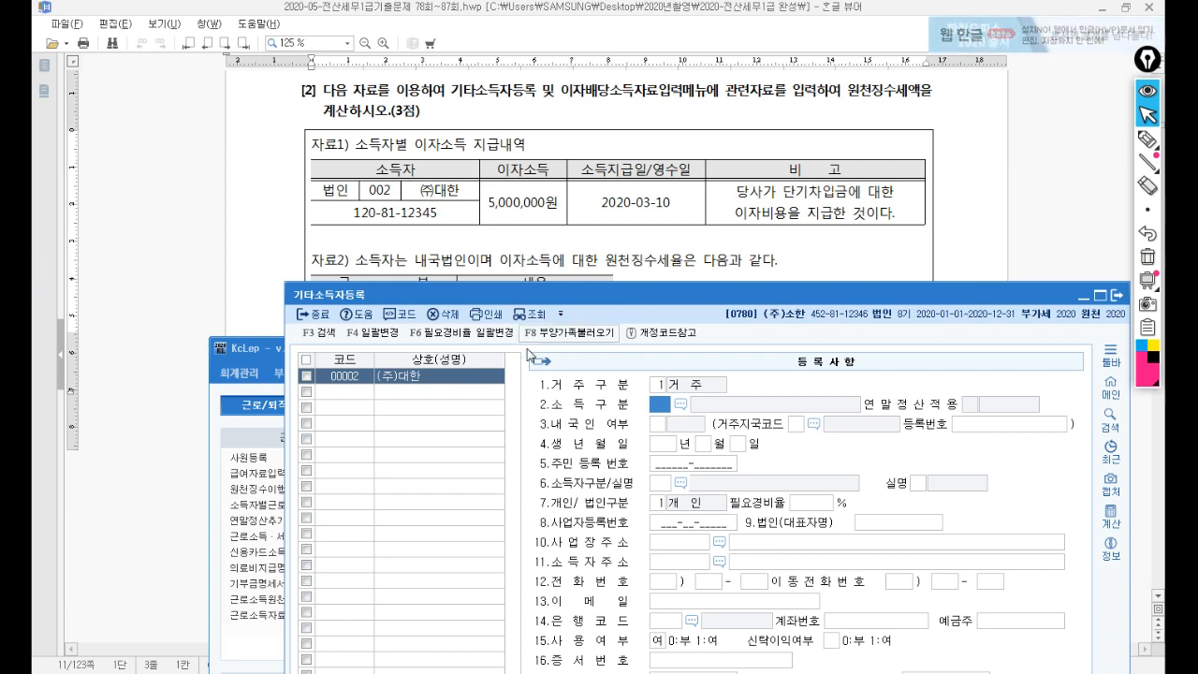
Set income type 122 비영업대금의 이익, mark 내국인, and open the earner-type code list.
left_click(682, 406)
left_click(599, 413)
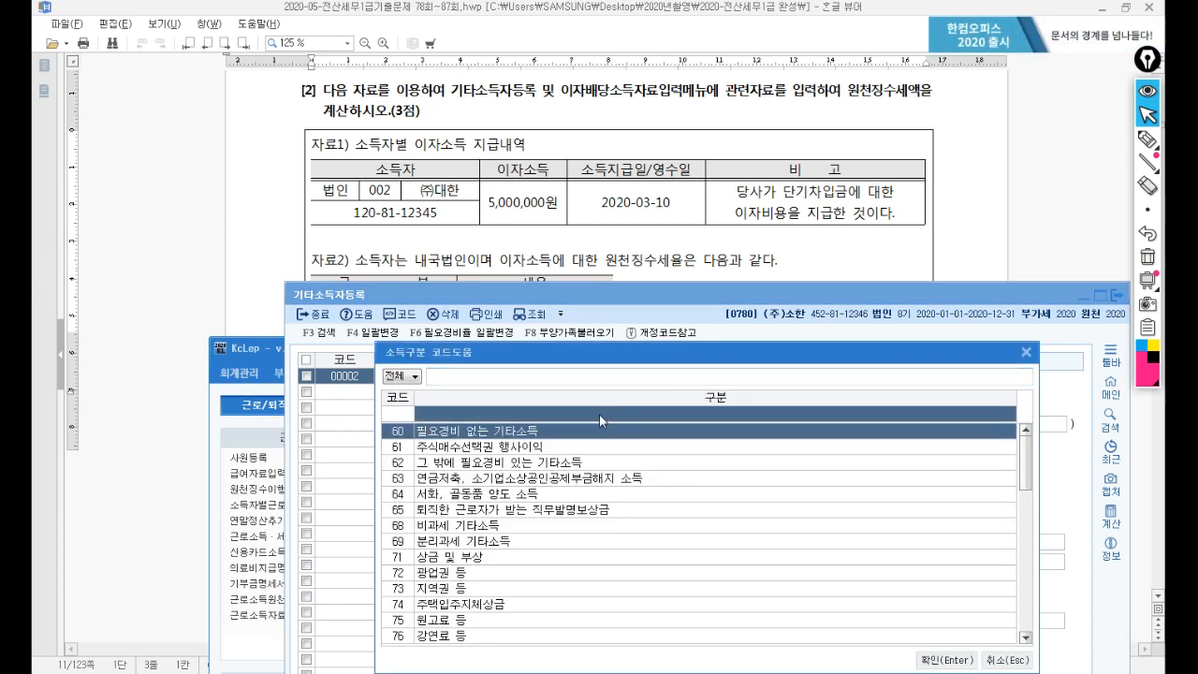
type("비영ㅇ")
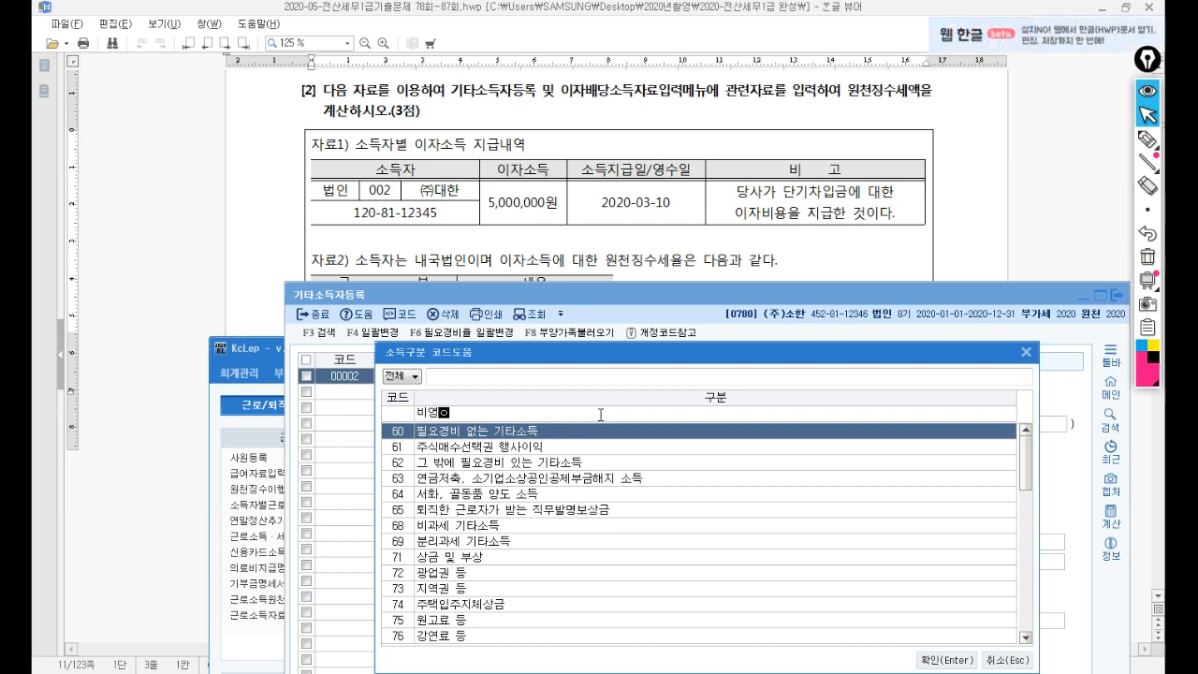
type("업대금")
key("Return")
key("Return")
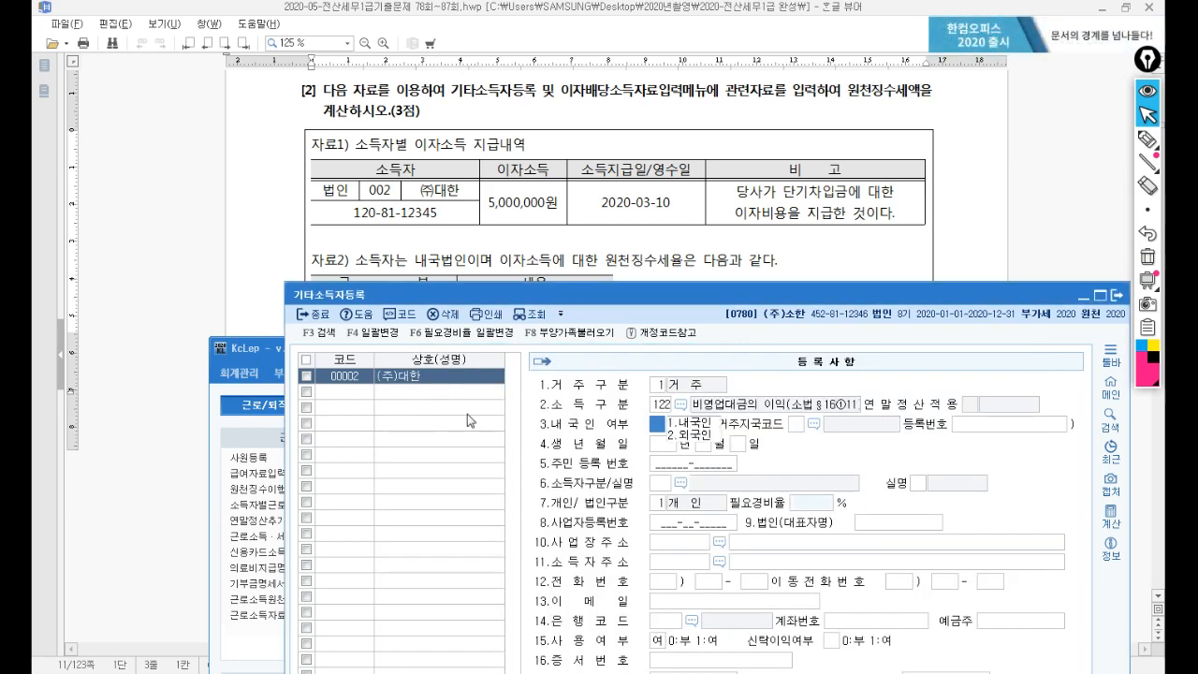
type("1")
key("Return")
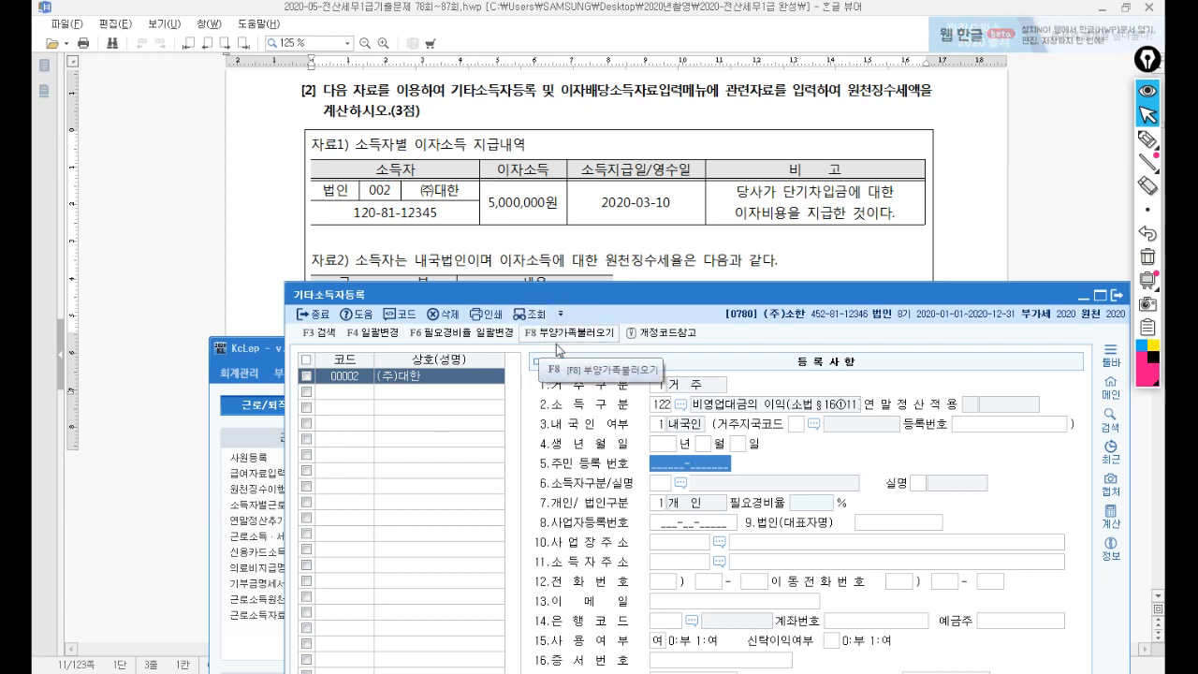
key("Return")
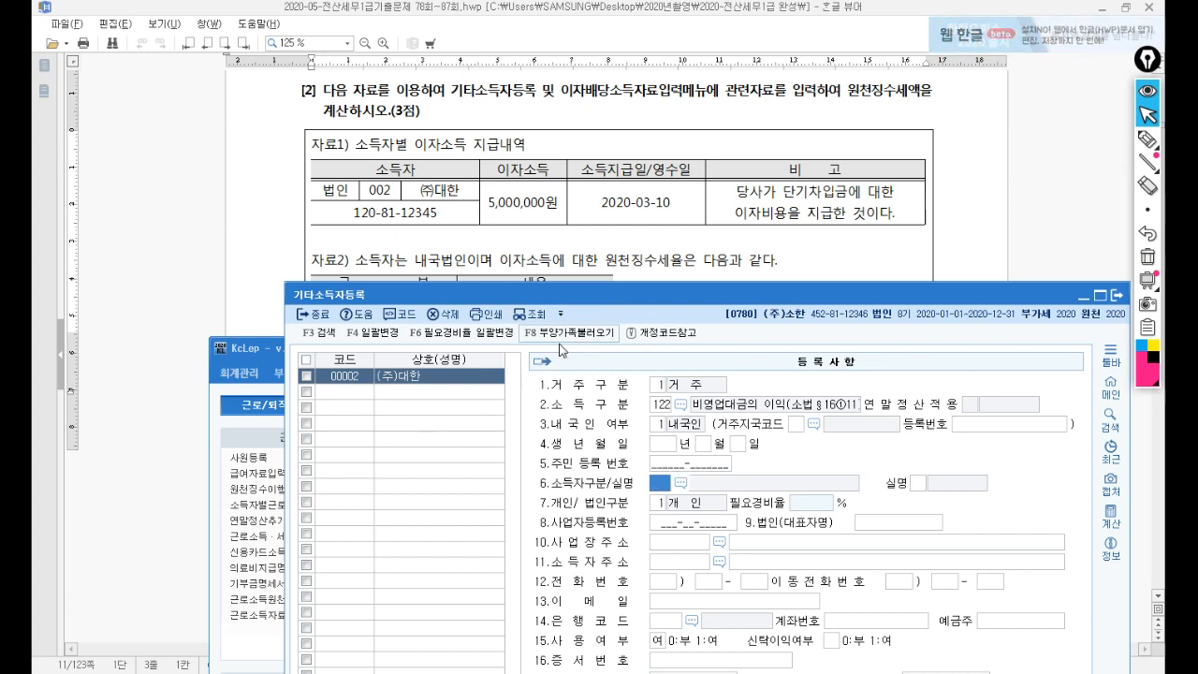
key("F2")
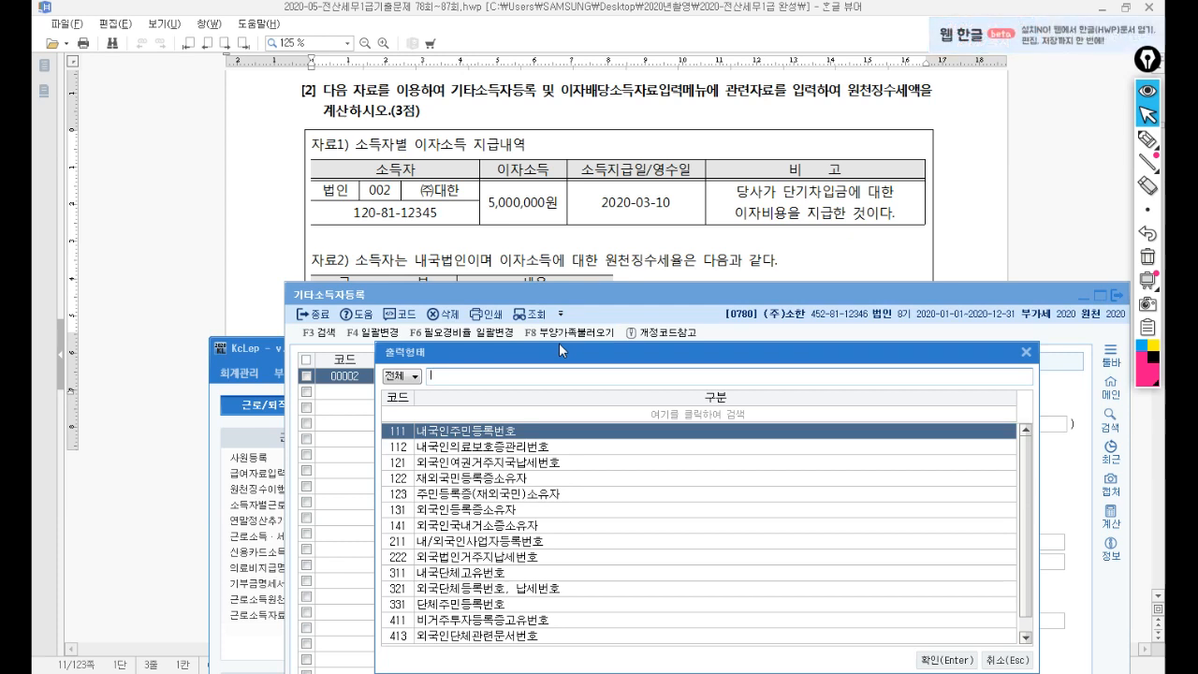
Set earner type 211, 실명 0, 개인/법인 2 (법인), and enter the business registration number.
type("사업")
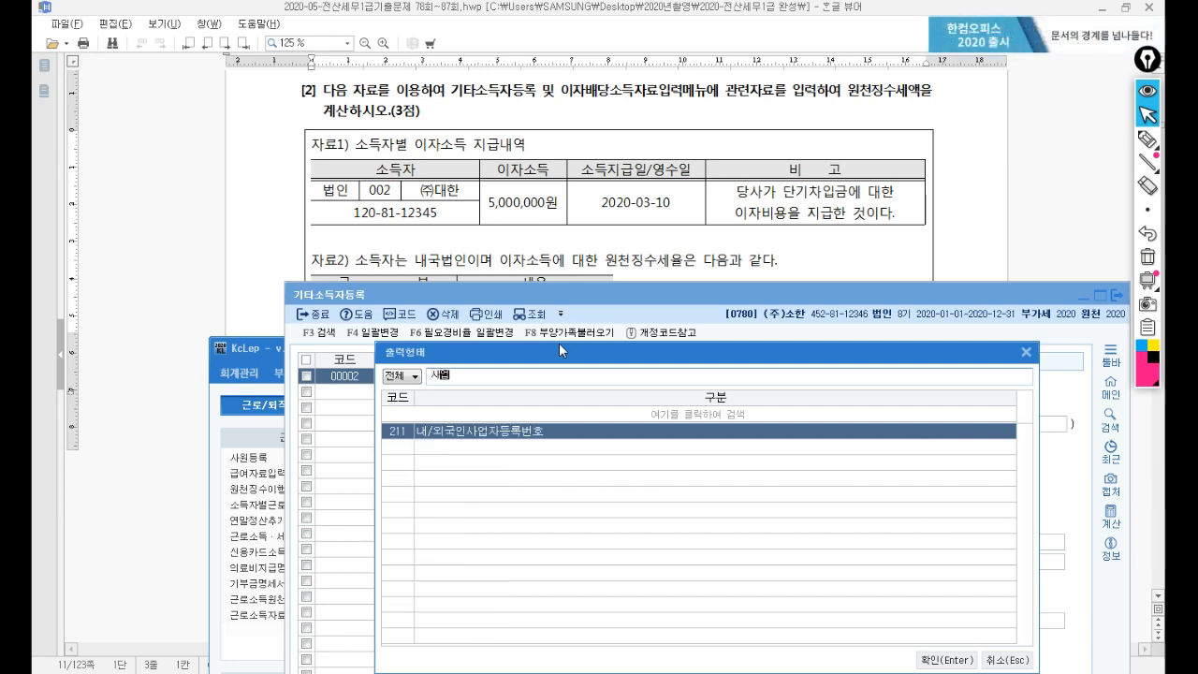
key("Return")
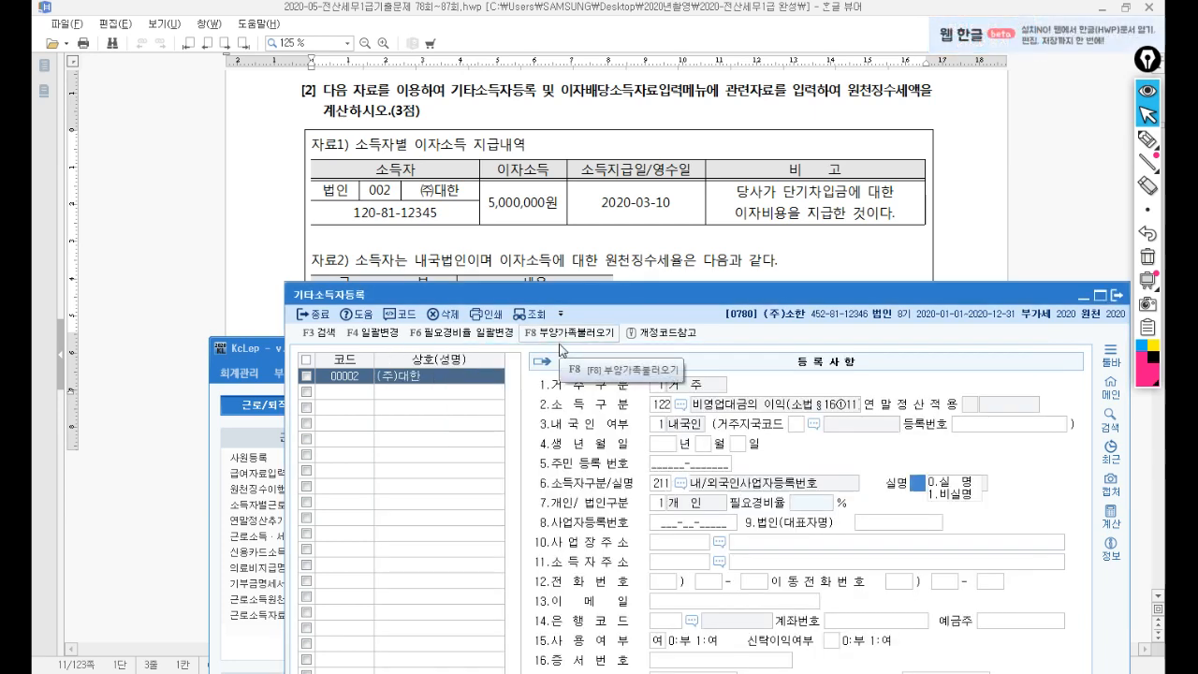
key("Return")
type("2")
key("Return")
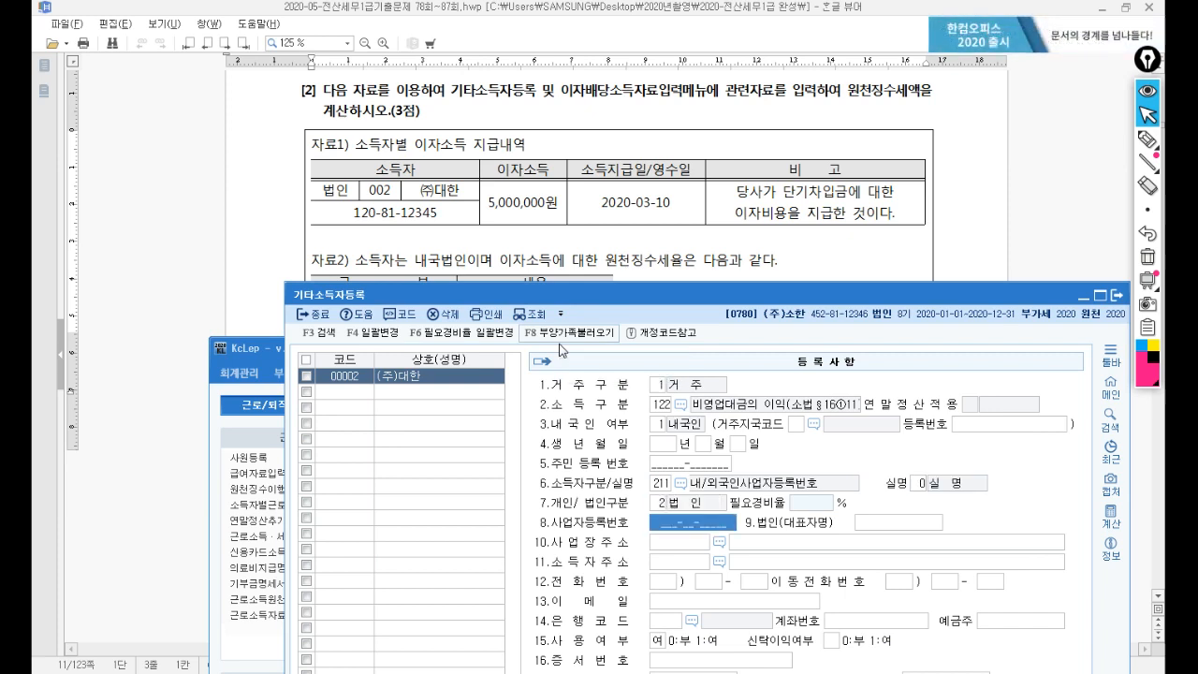
type("120-")
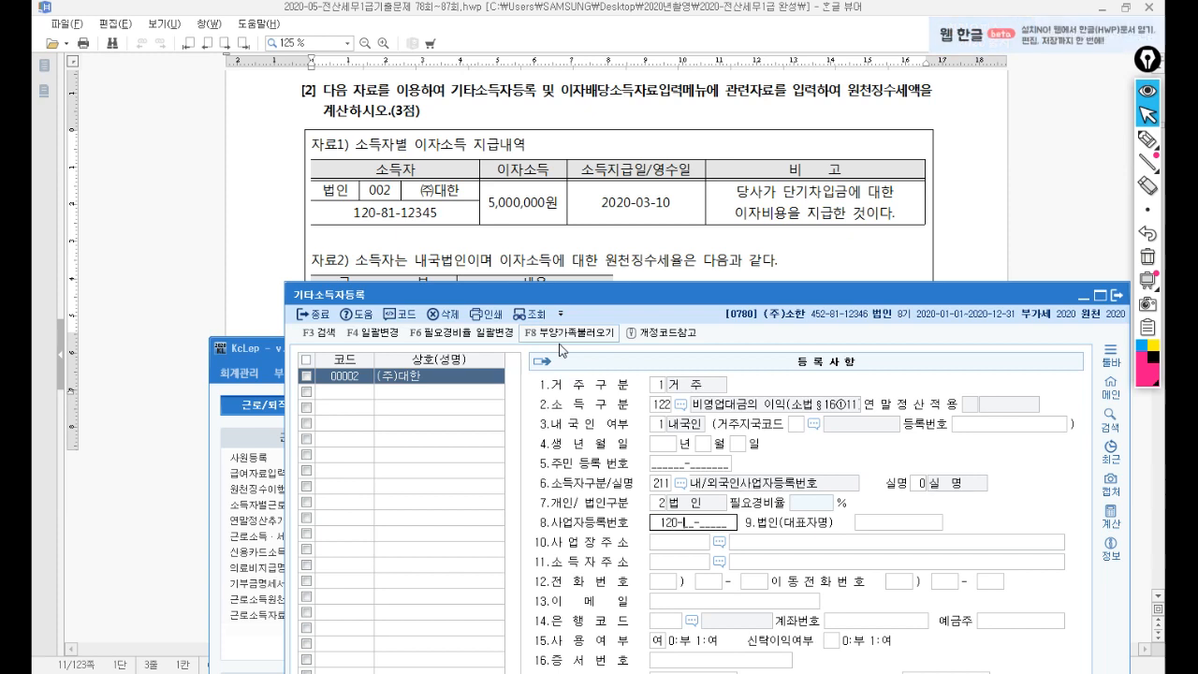
type("81-12345")
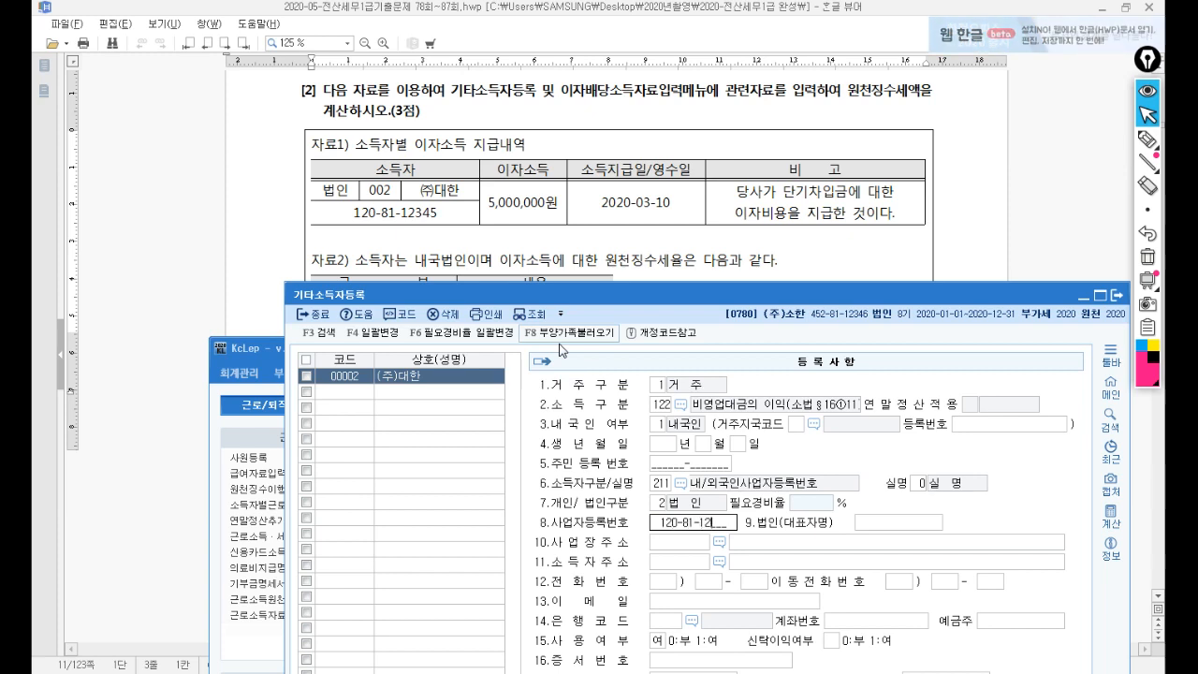
key("Return")
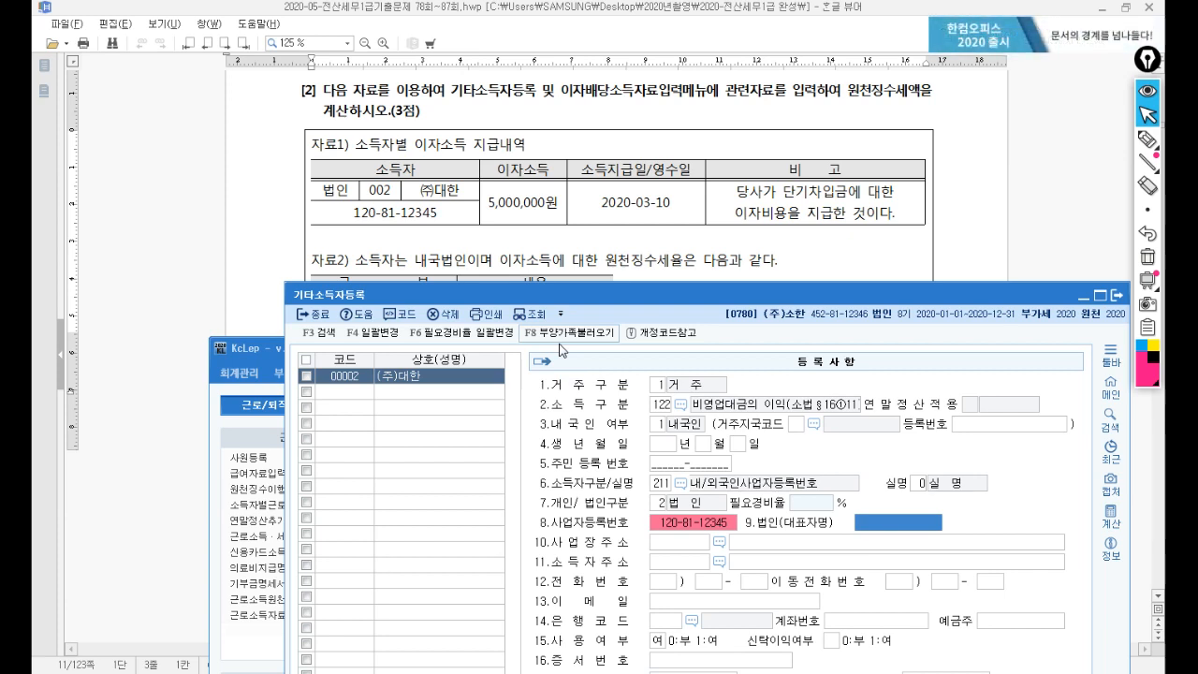
Skip the optional address and phone fields and close the registration form.
left_click_drag(486, 295, 433, 359)
key("Return")
key("Return")
key("Return")
key("Return")
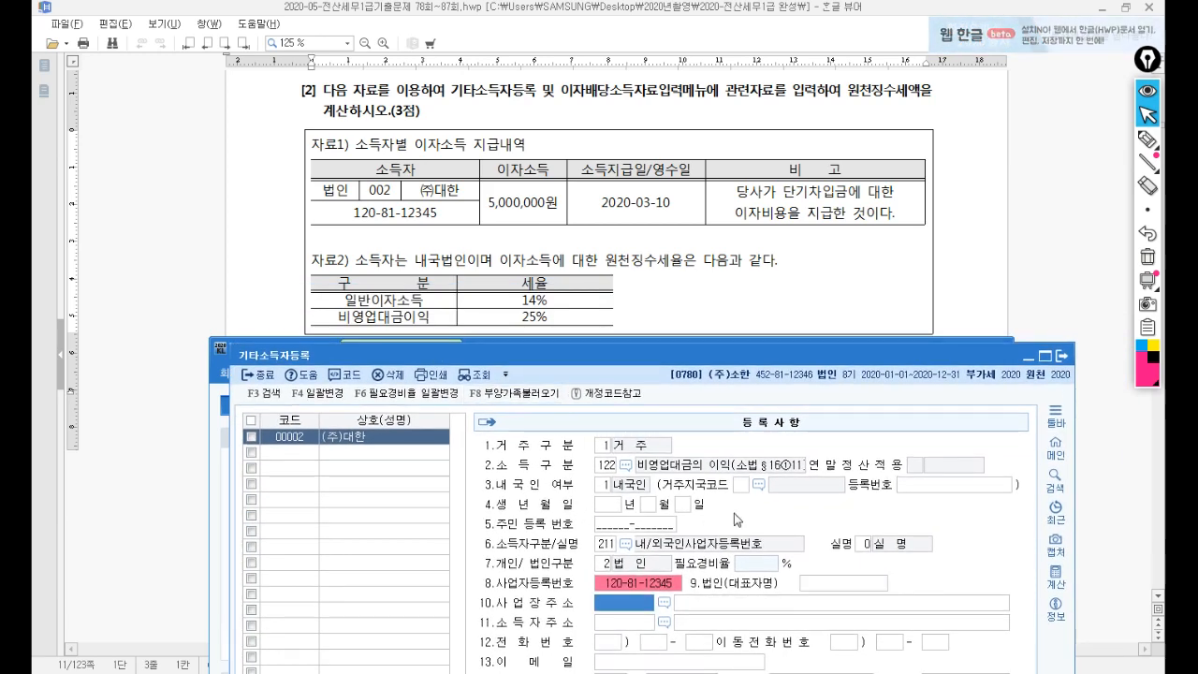
key("Return")
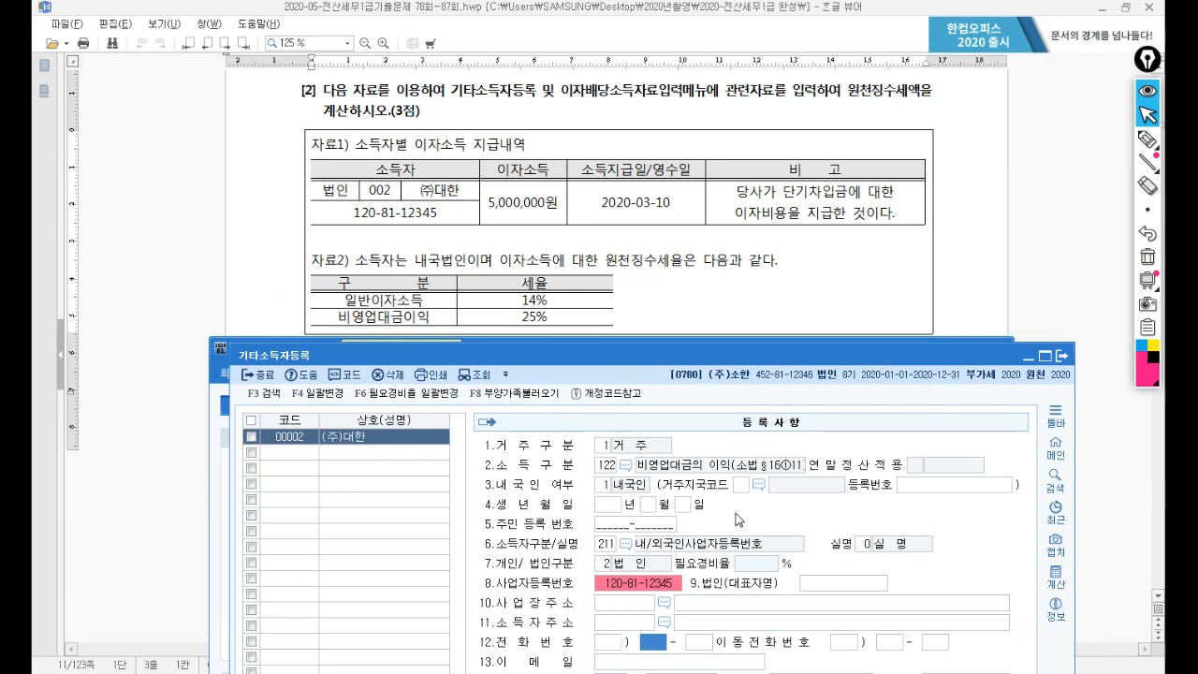
key("Escape")
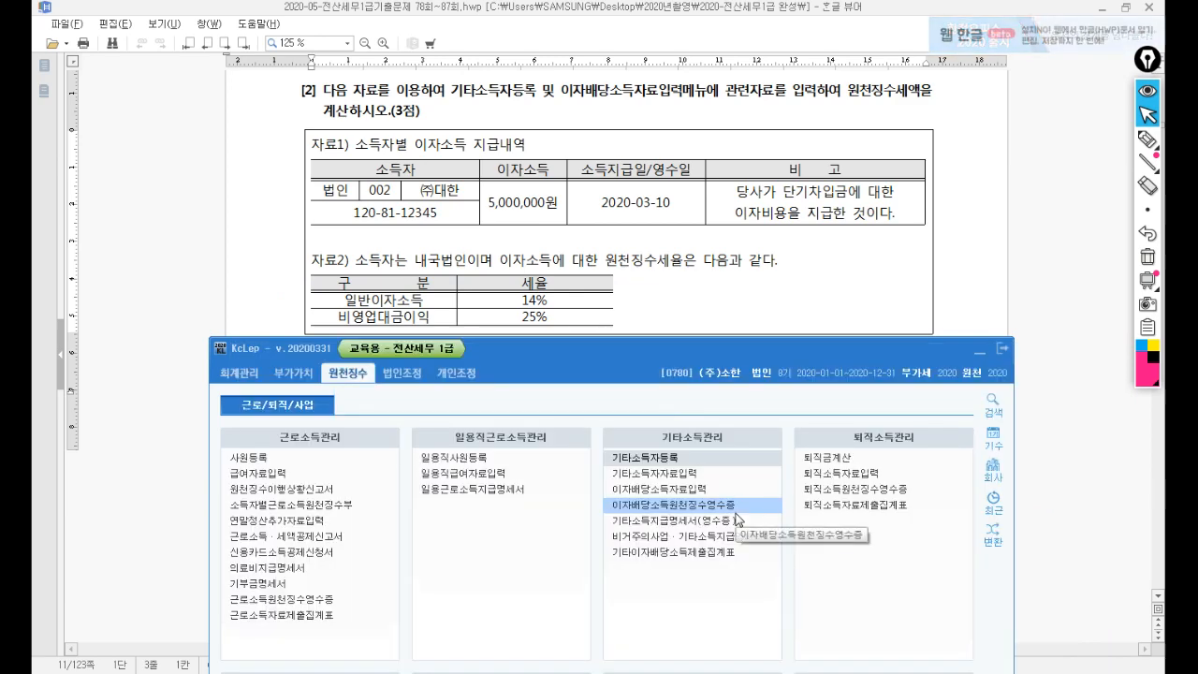
In 이자배당소득자료입력, add a 2020-03-10 payment row for earner 00002 (주)대한.
left_click(684, 489)
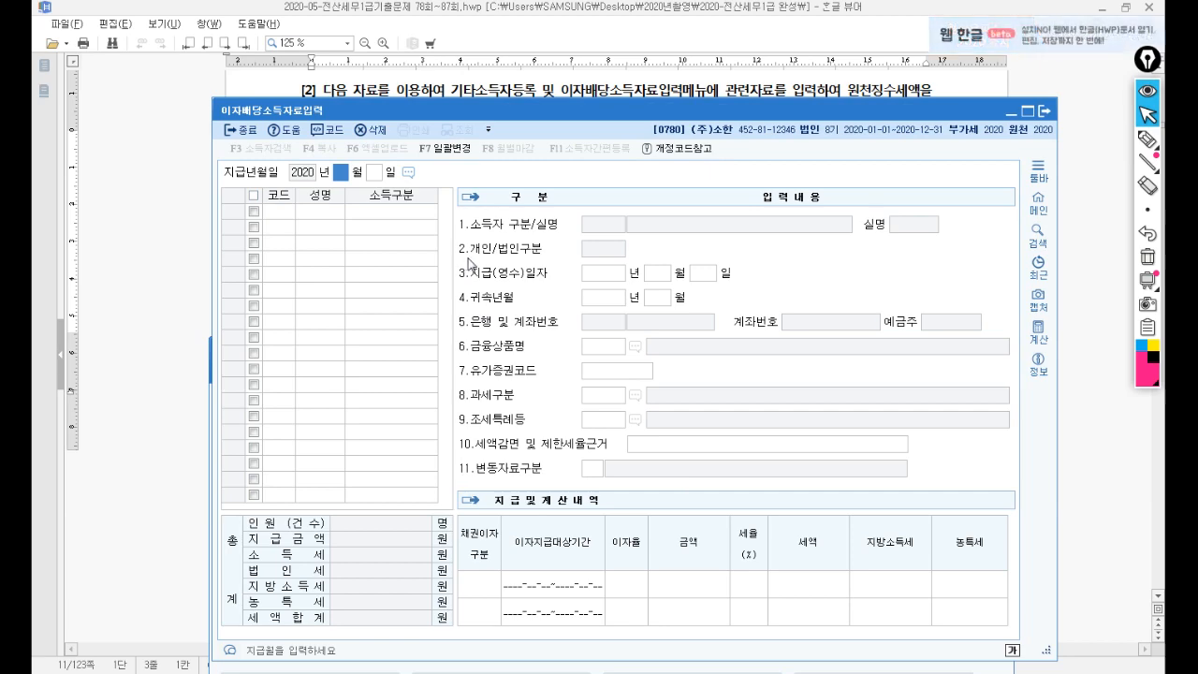
left_click_drag(581, 110, 609, 243)
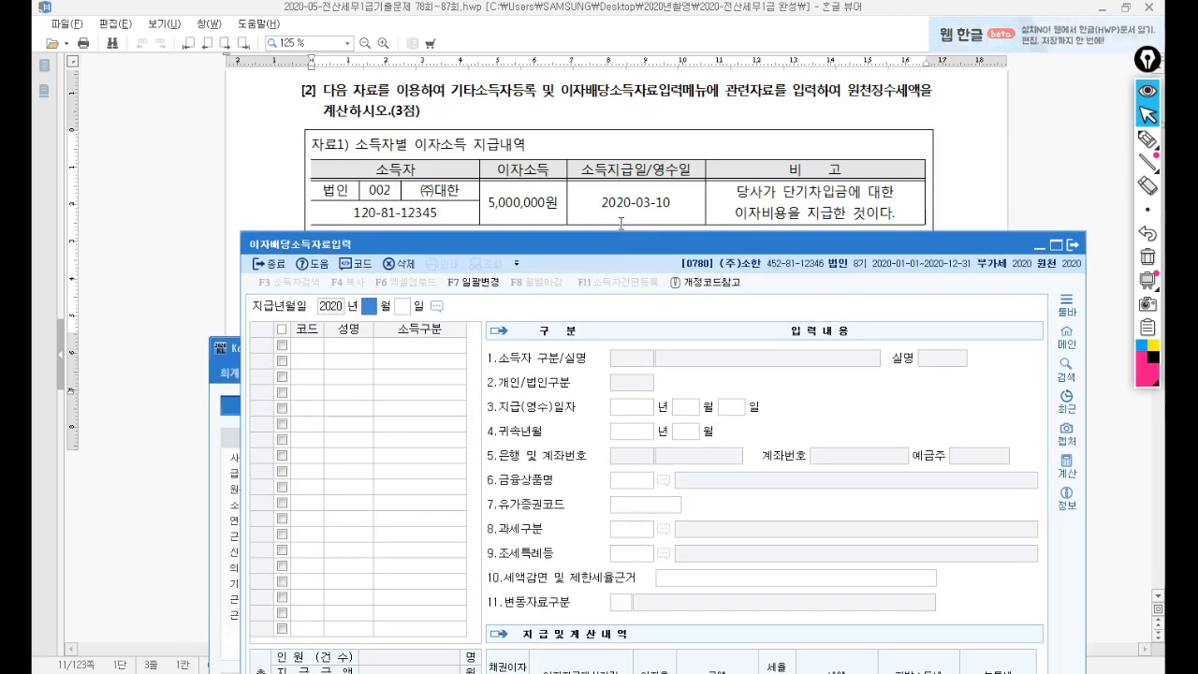
type("03")
key("Return")
type("10")
key("Return")
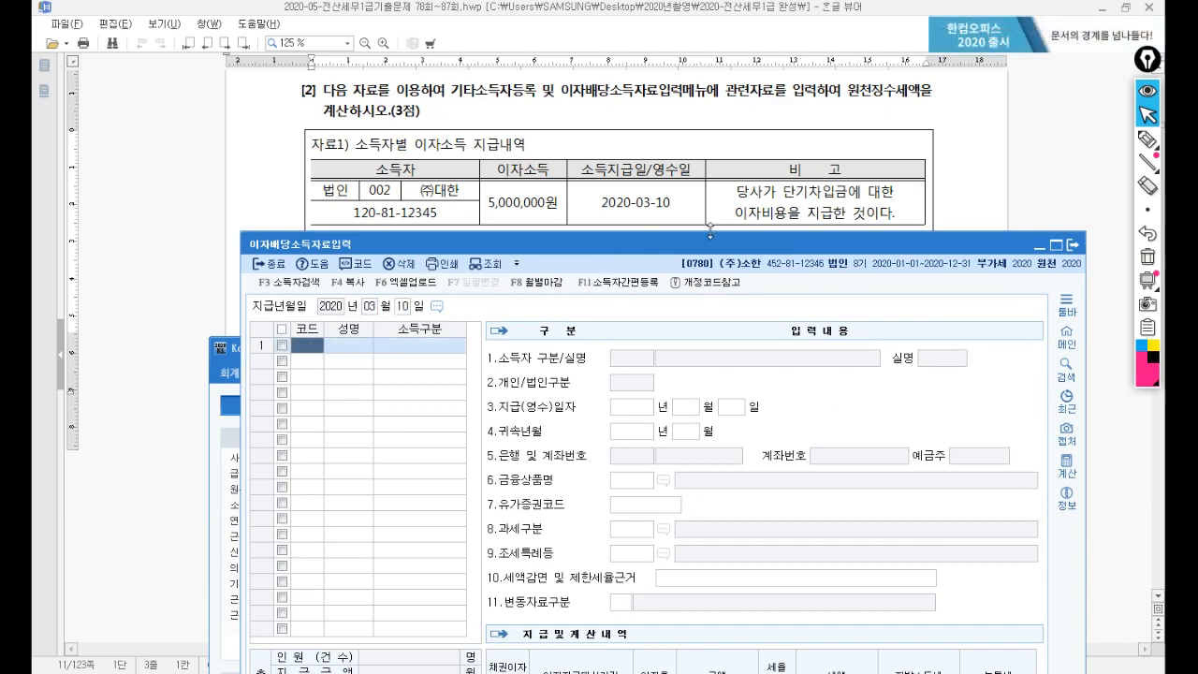
key("F2")
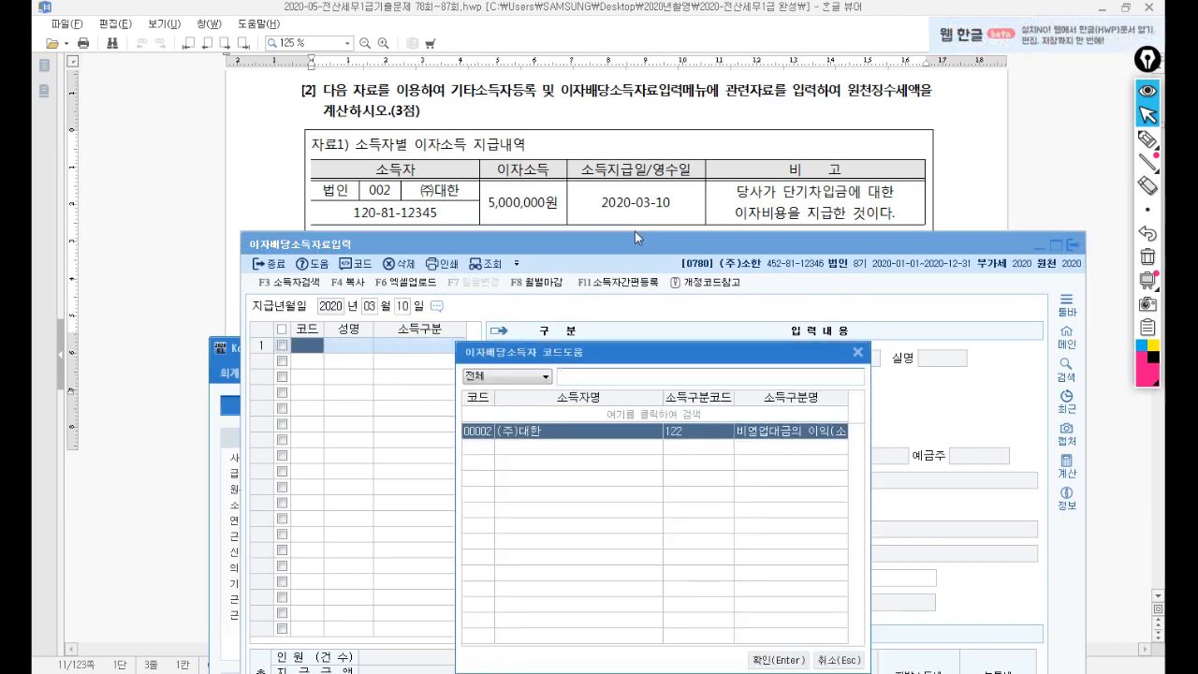
key("Return")
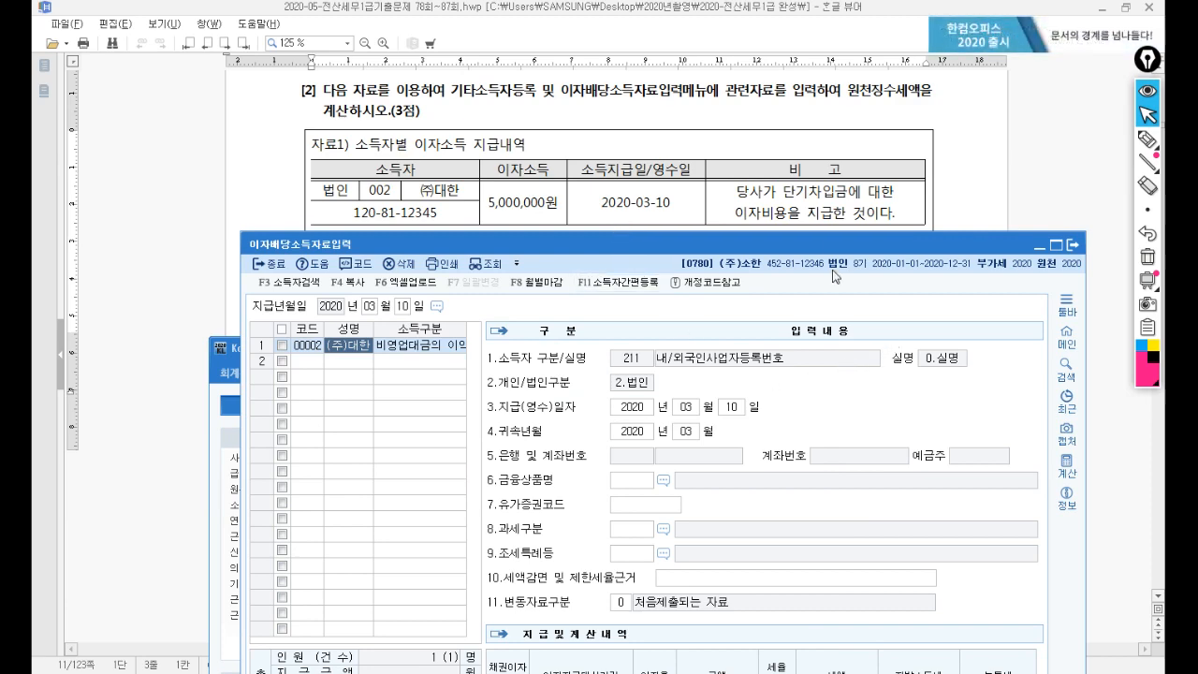
left_click_drag(838, 251, 807, 361)
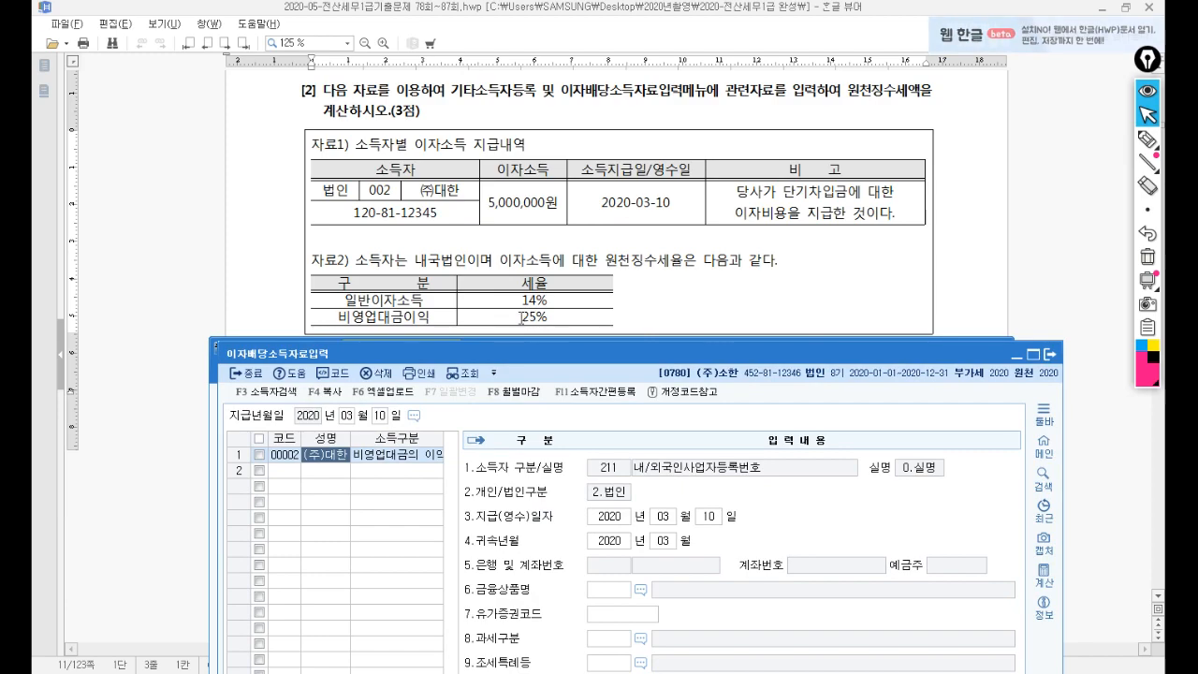
left_click_drag(571, 352, 561, 58)
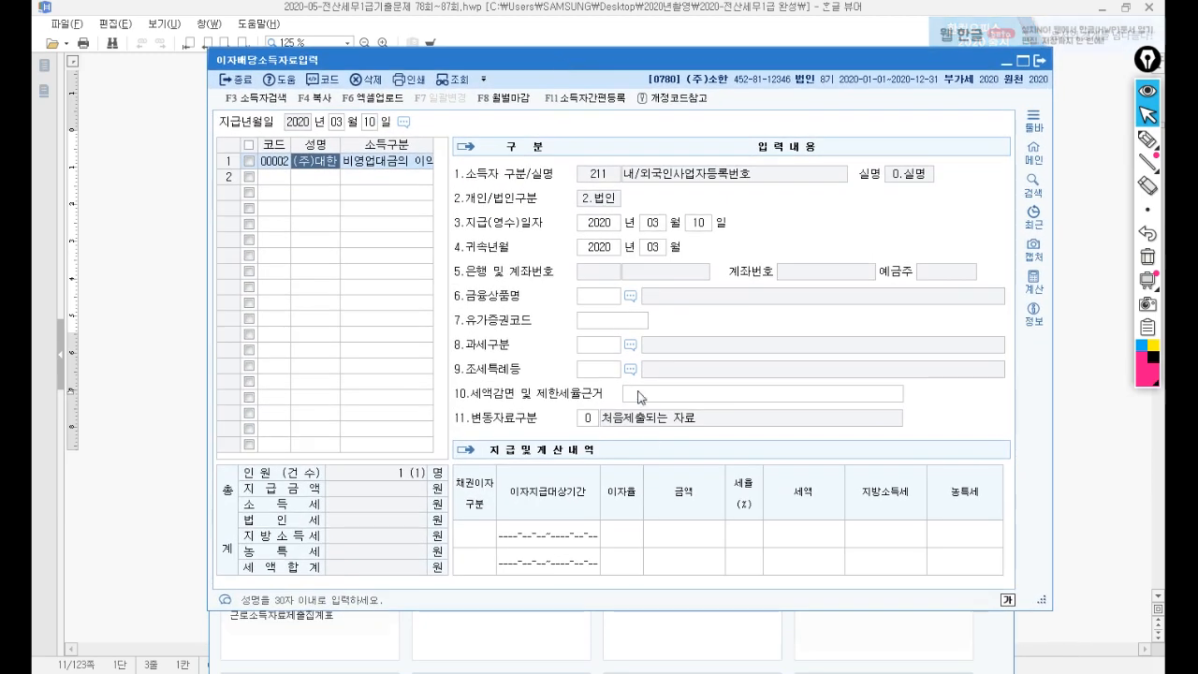
Record 5,000,000 of interest at 25% withholding (tax 1,250,000, local tax 125,000) and close the form.
left_click(674, 538)
type("5000000")
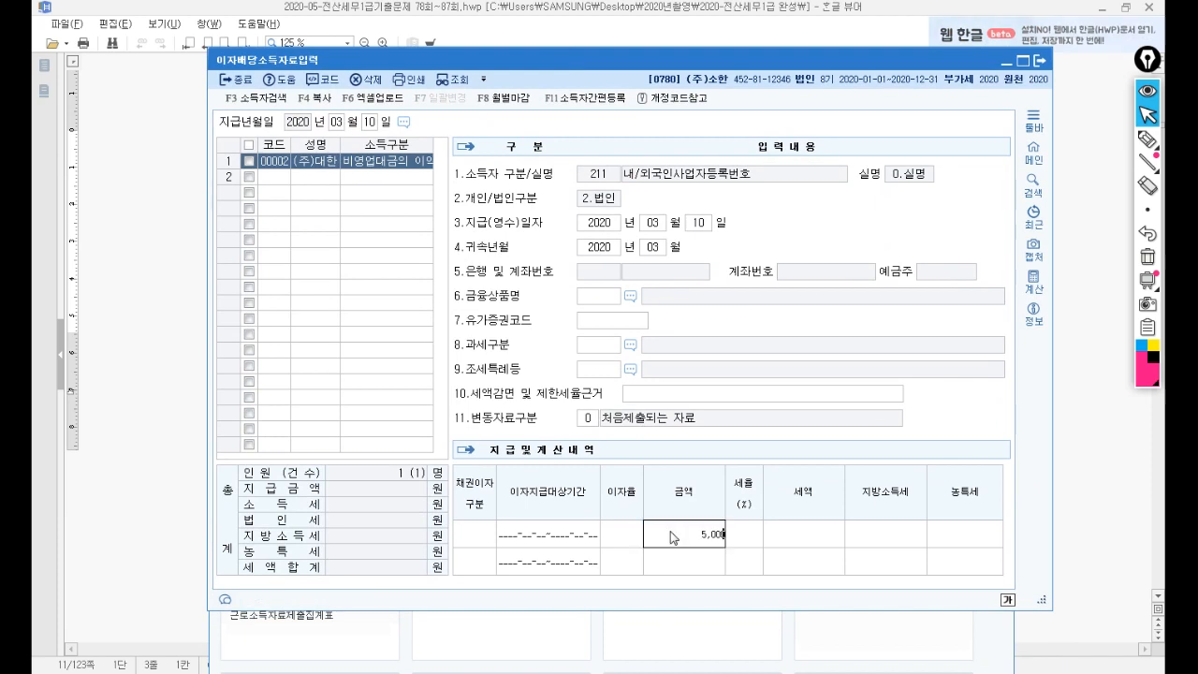
key("Return")
left_click(749, 535)
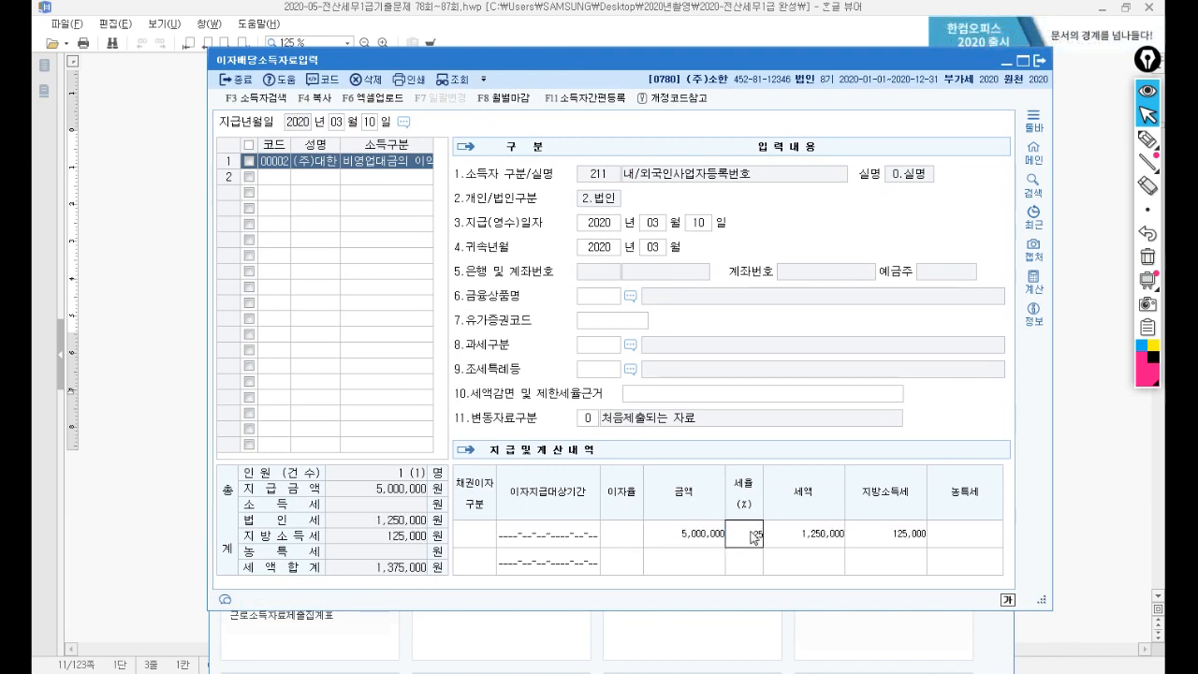
key("Return")
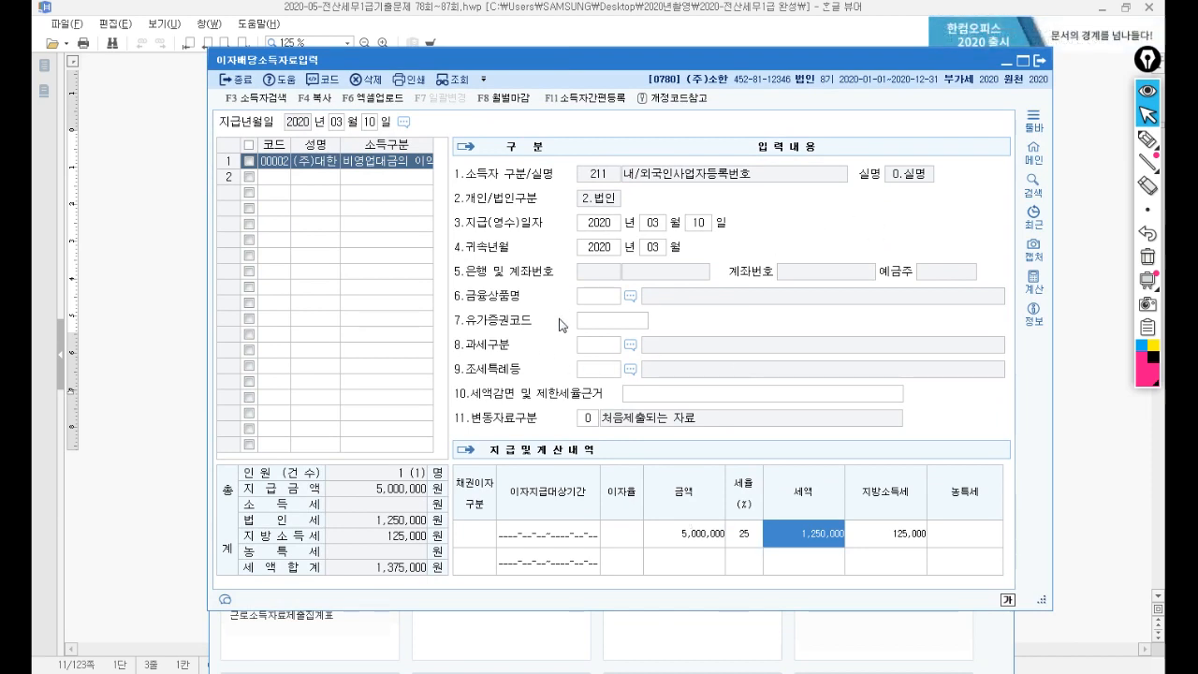
key("Return")
key("Return")
key("Return")
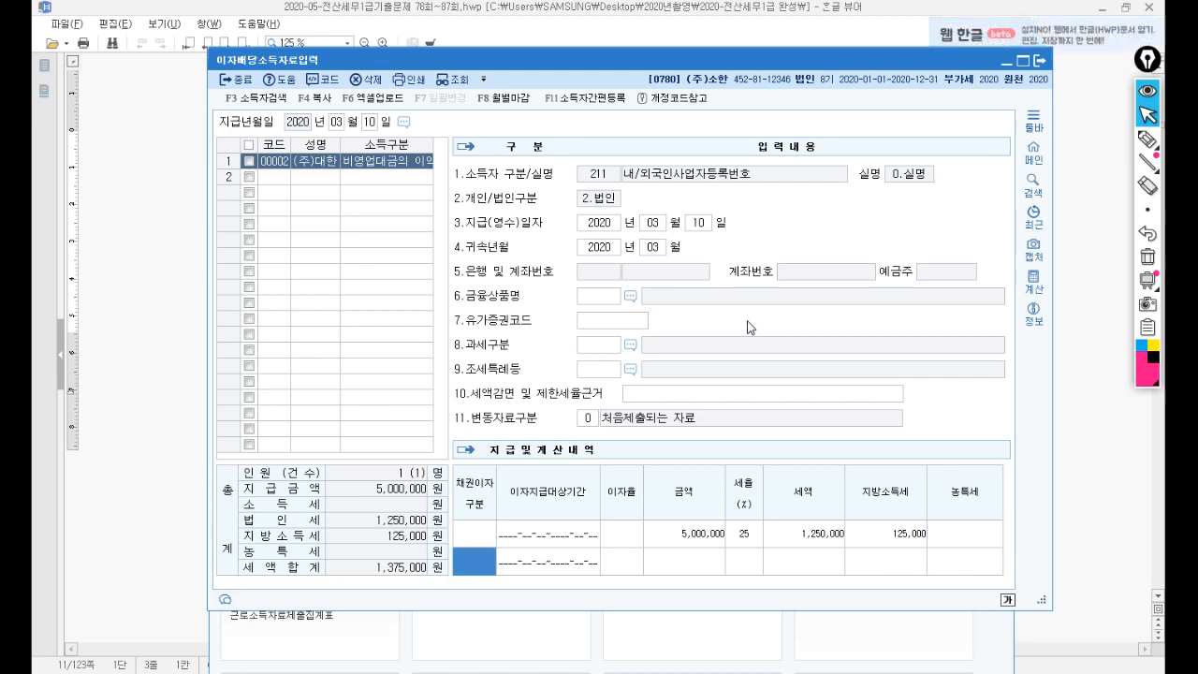
key("Escape")
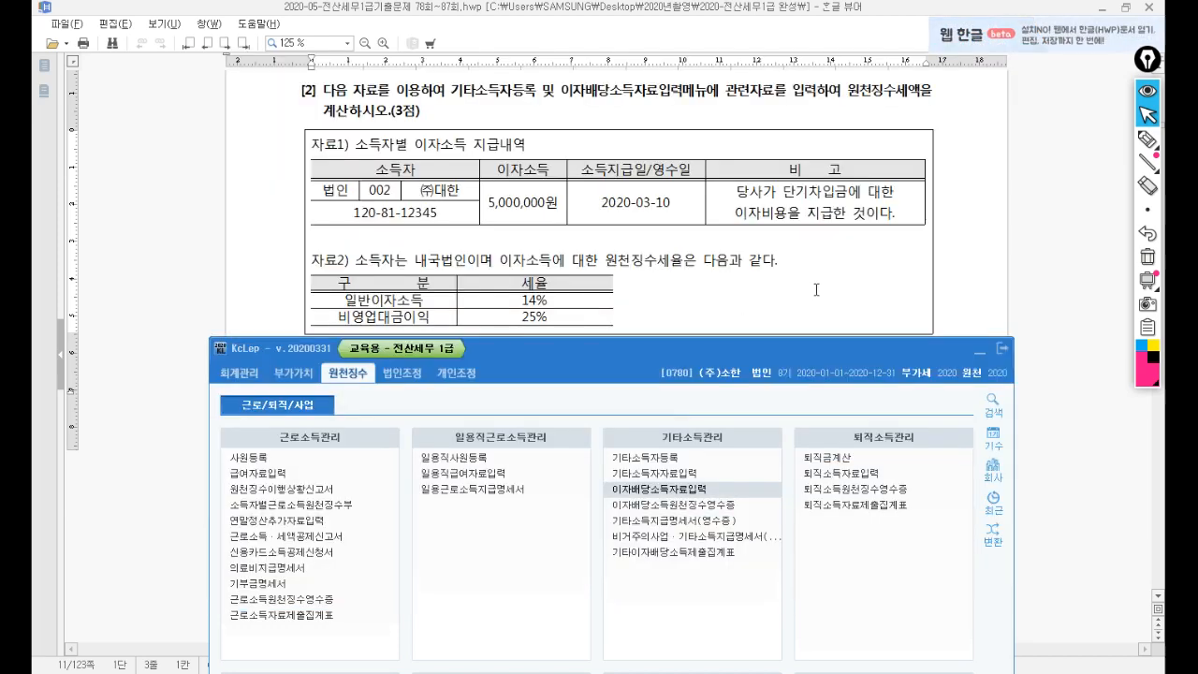
Scroll the exam document down to 문제5, the 세광전자 (code 0781) tax-adjustment task.
left_click(816, 291)
scroll(578, 481, "down", 1)
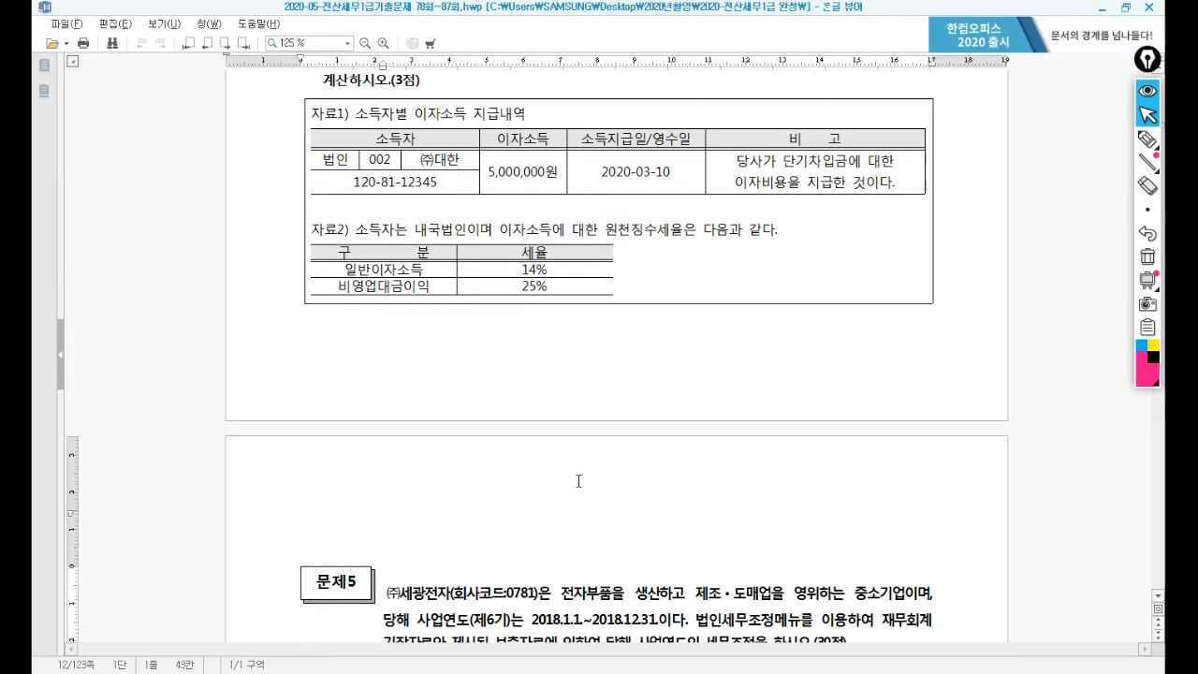
scroll(579, 481, "down", 2)
scroll(576, 483, "down", 2)
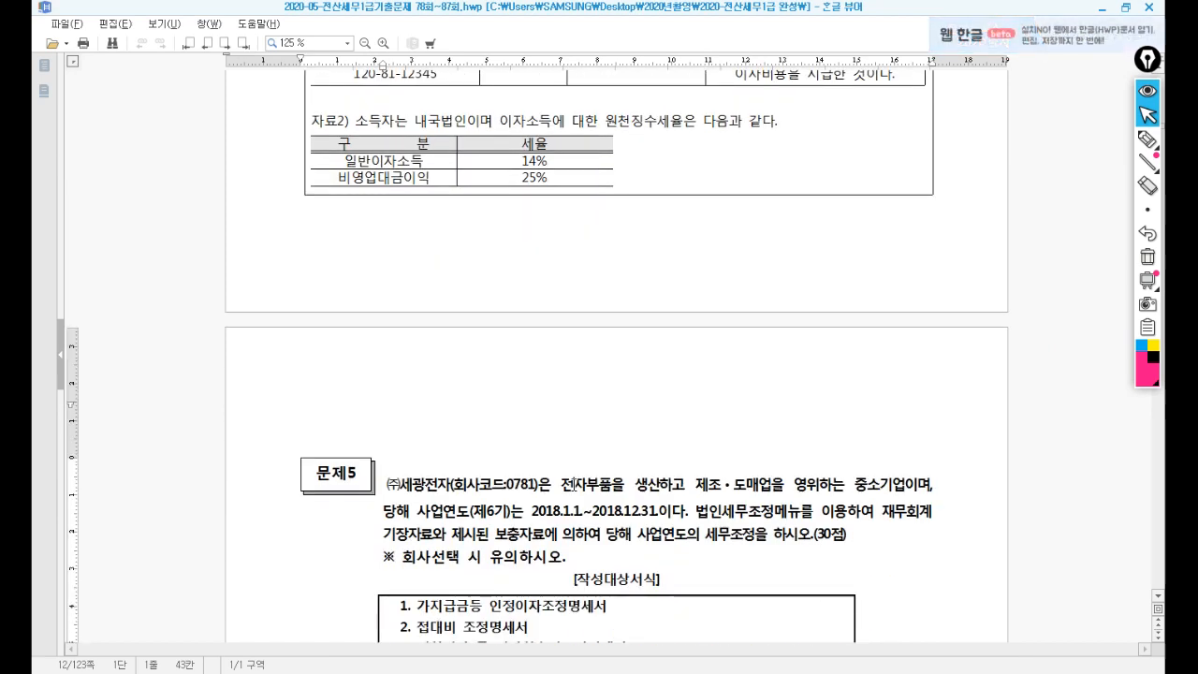
key("alt+Tab")
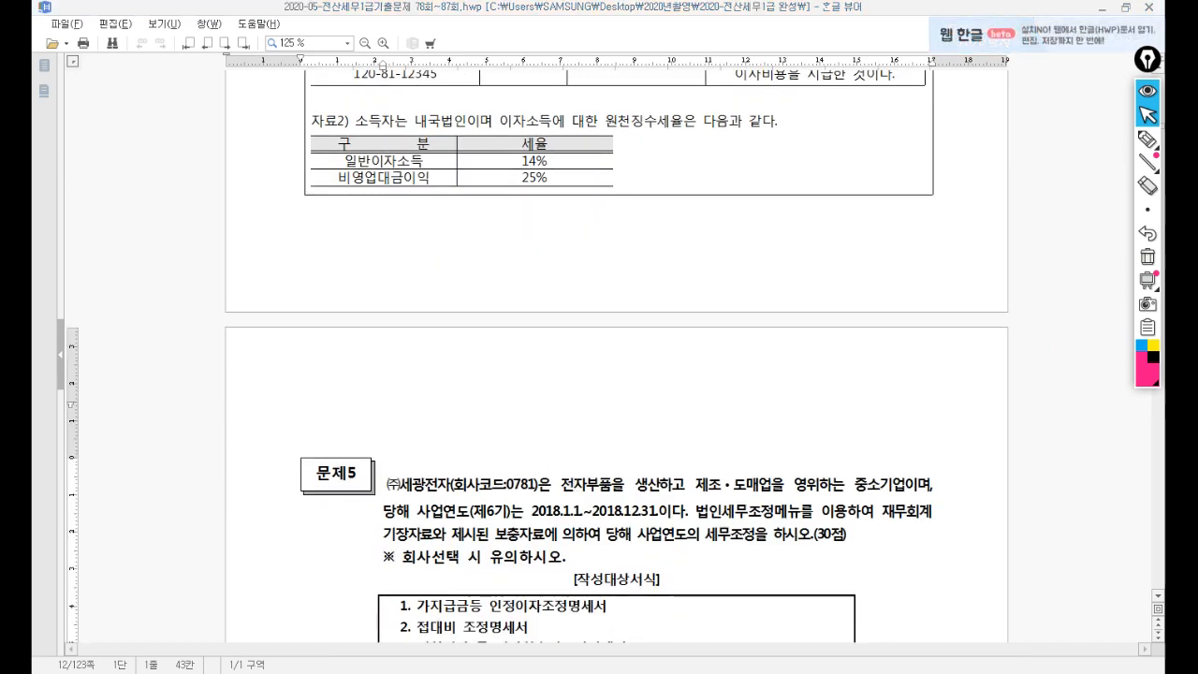